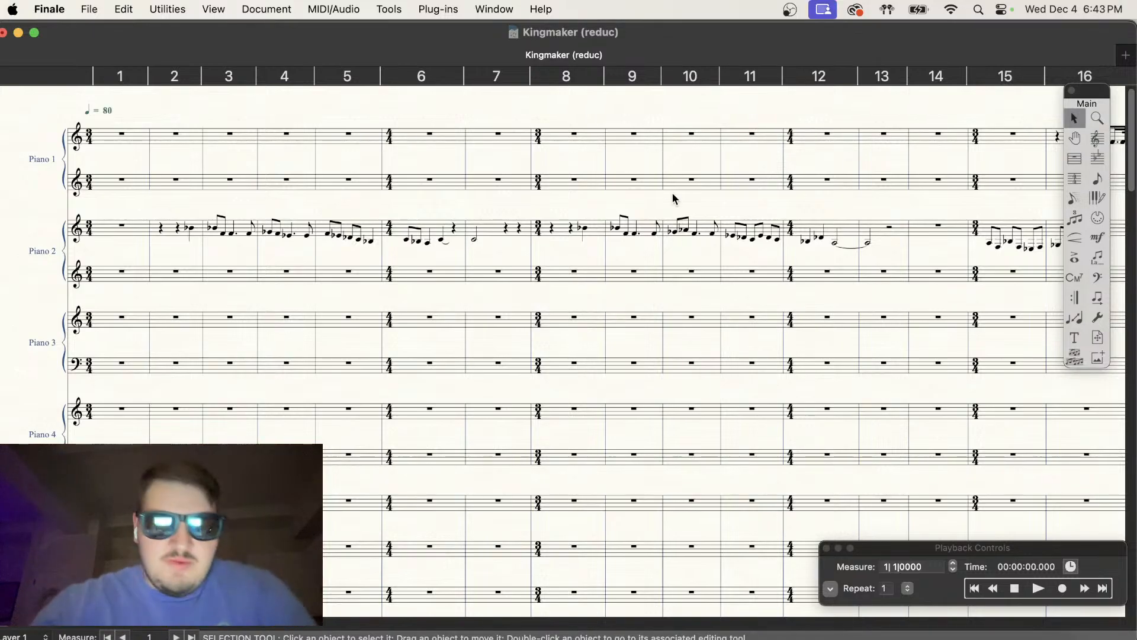
Step: Examine the opening measures of the score across the piano, woodwind and saxophone staves
{"action": "key", "text": "super+minus"}
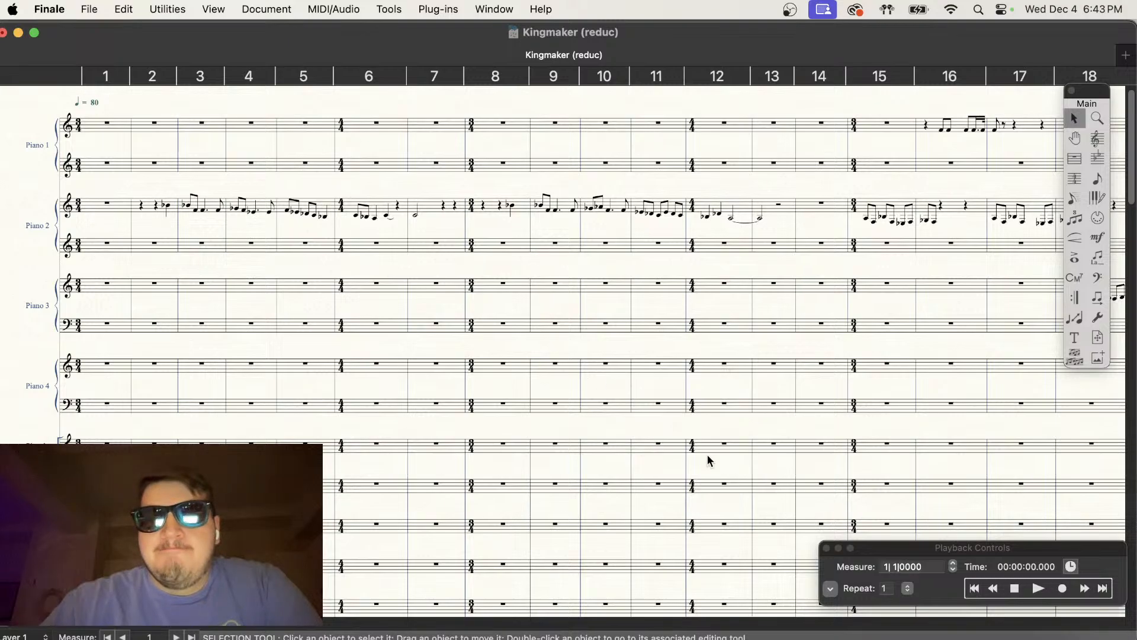
{"action": "scroll", "coordinate": [707, 455], "scroll_direction": "right", "scroll_amount": 13}
{"action": "scroll", "coordinate": [707, 455], "scroll_direction": "left", "scroll_amount": 1}
{"action": "key", "text": "super+minus"}
{"action": "scroll", "coordinate": [707, 455], "scroll_direction": "left", "scroll_amount": 10}
{"action": "scroll", "coordinate": [707, 454], "scroll_direction": "down", "scroll_amount": 2}
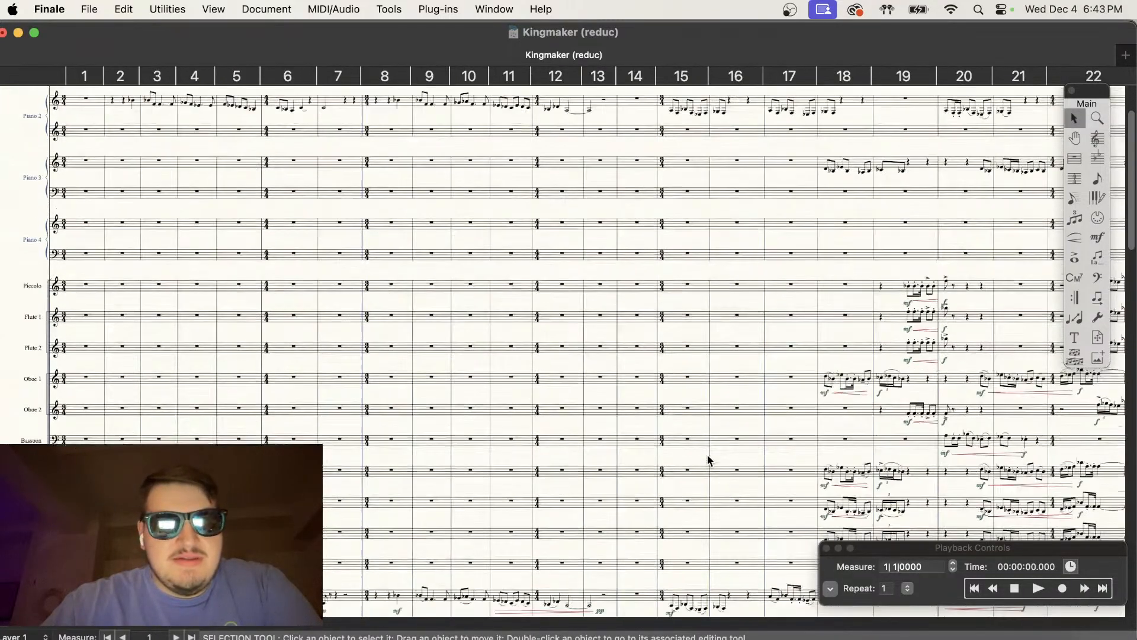
{"action": "scroll", "coordinate": [709, 459], "scroll_direction": "down", "scroll_amount": 5}
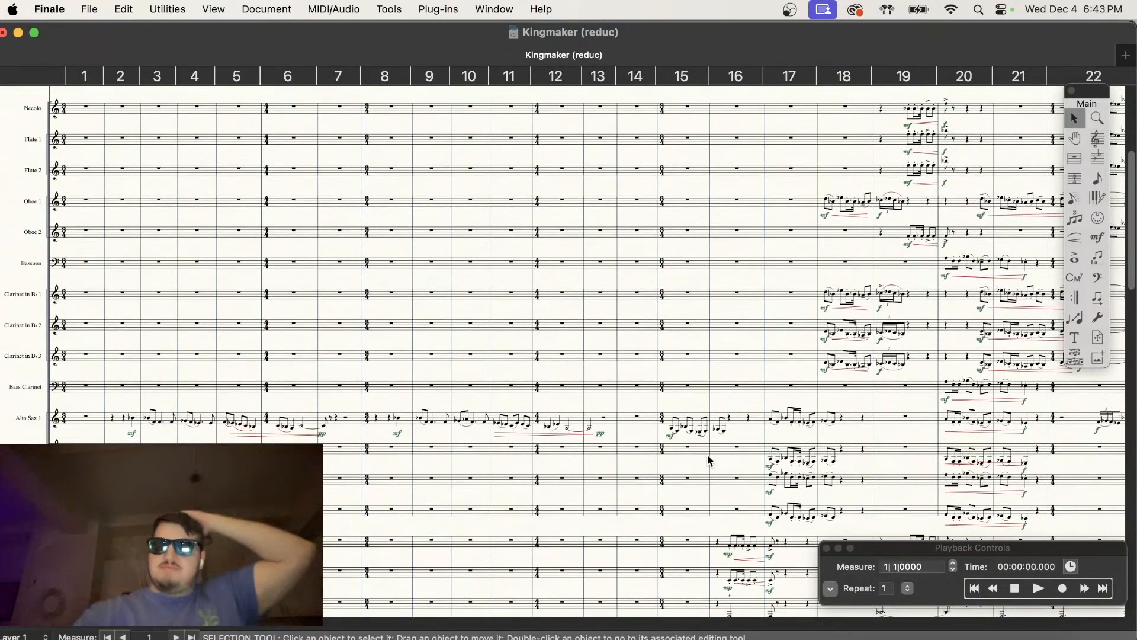
{"action": "scroll", "coordinate": [708, 459], "scroll_direction": "up", "scroll_amount": 2}
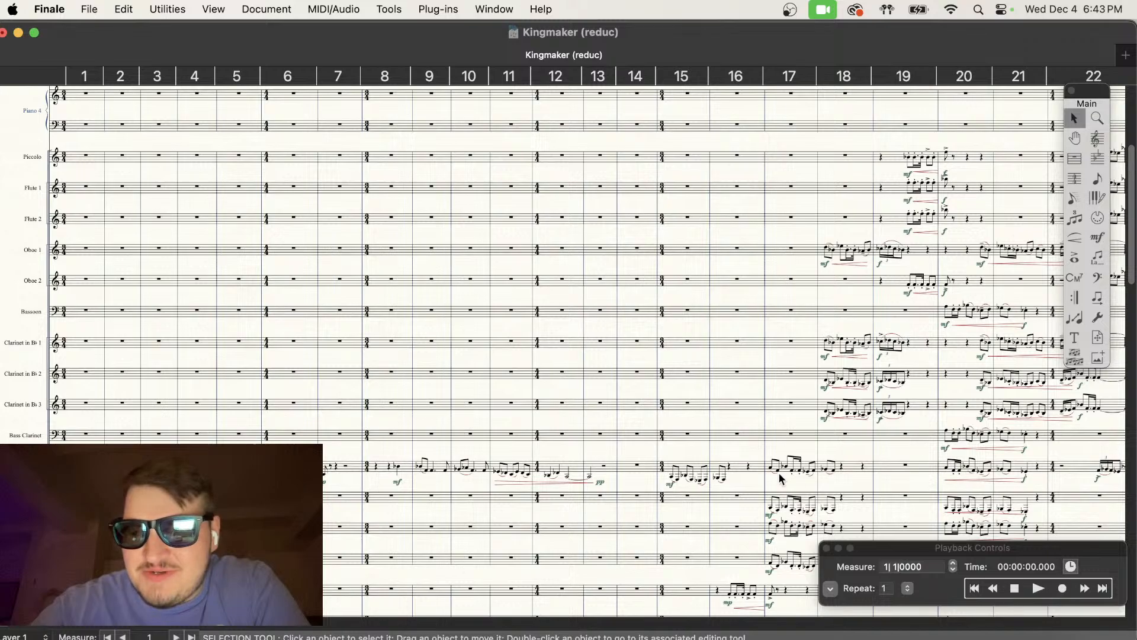
{"action": "scroll", "coordinate": [571, 296], "scroll_direction": "up", "scroll_amount": 2}
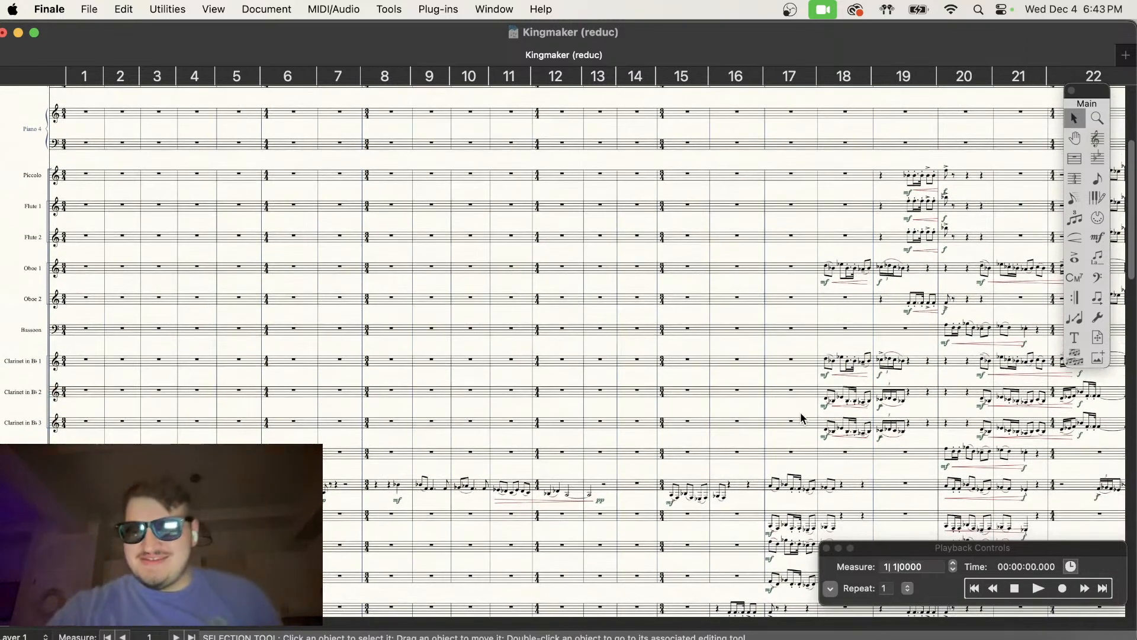
Step: Play back the score from measure 1, follow it through the woodwind and brass staves, and stop around measure 105
{"action": "left_click", "coordinate": [1016, 588]}
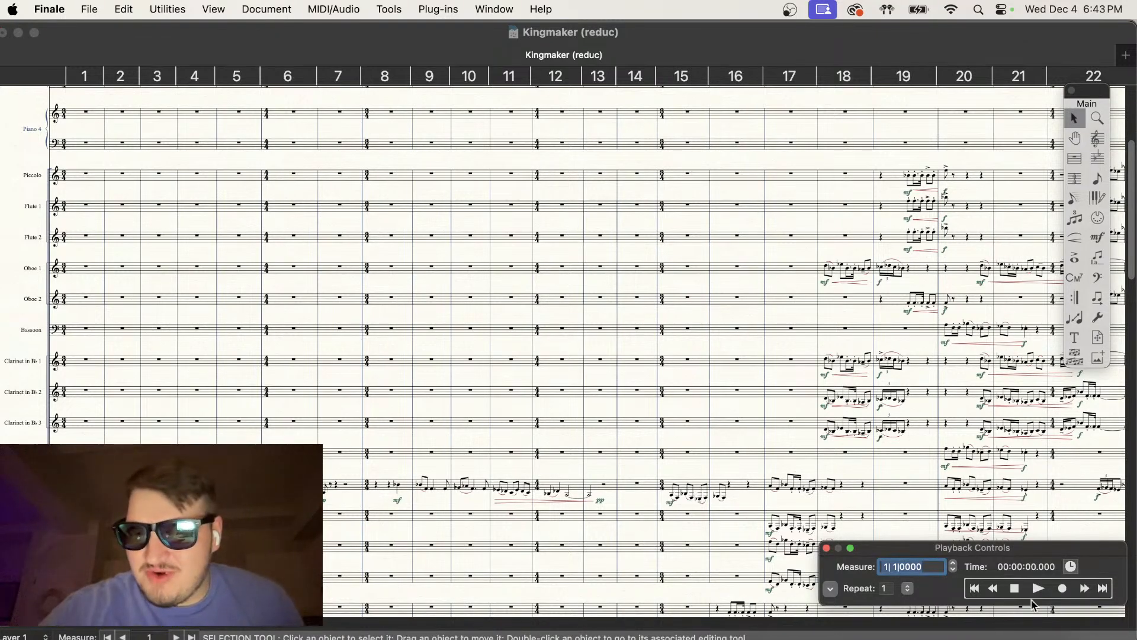
{"action": "left_click", "coordinate": [1039, 588]}
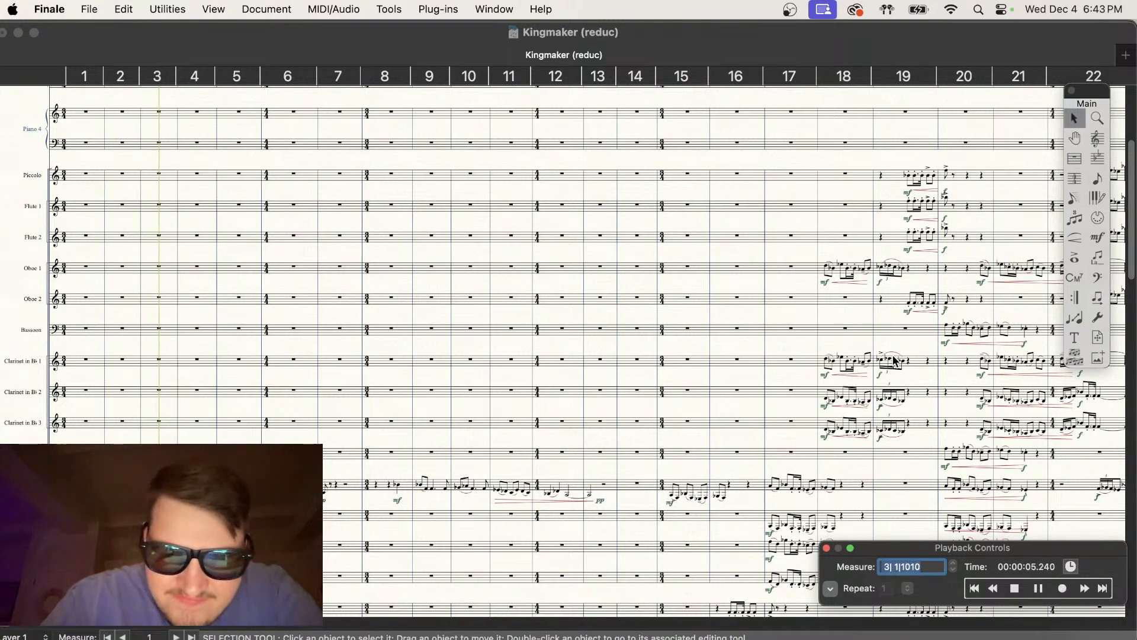
{"action": "key", "text": "XF86AudioRaiseVolume"}
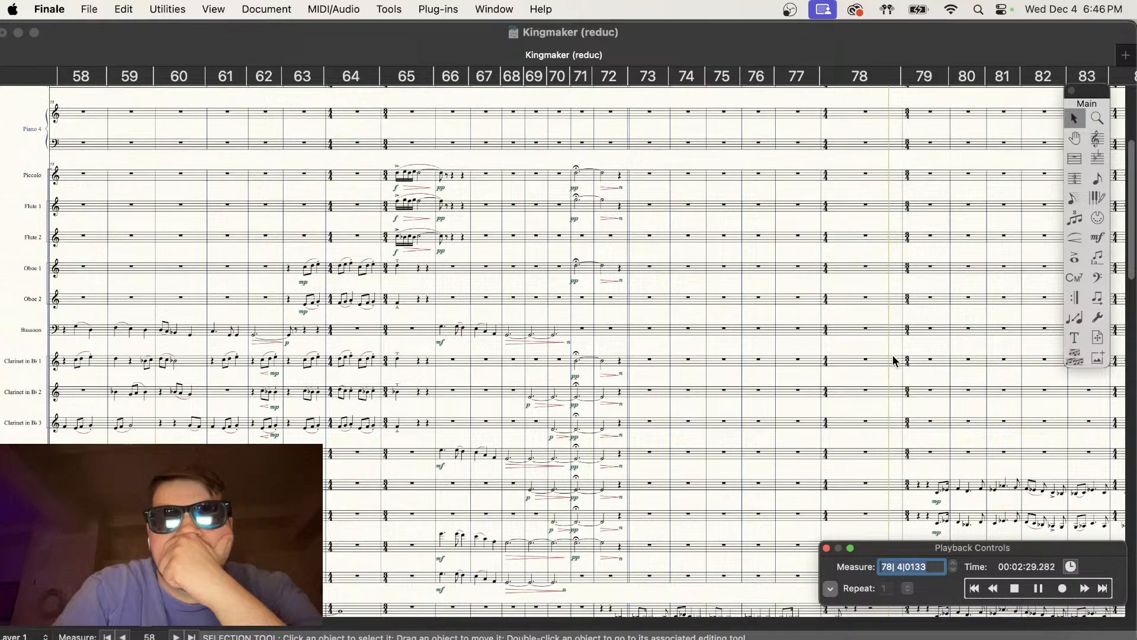
{"action": "scroll", "coordinate": [894, 359], "scroll_direction": "down", "scroll_amount": 5}
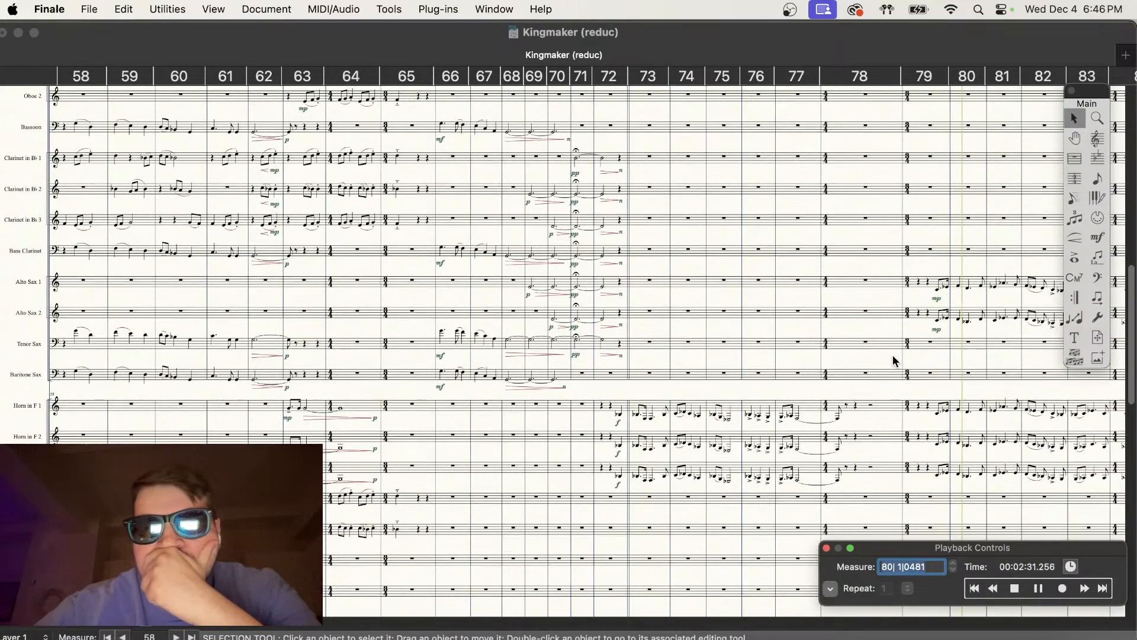
{"action": "scroll", "coordinate": [819, 388], "scroll_direction": "down", "scroll_amount": 6}
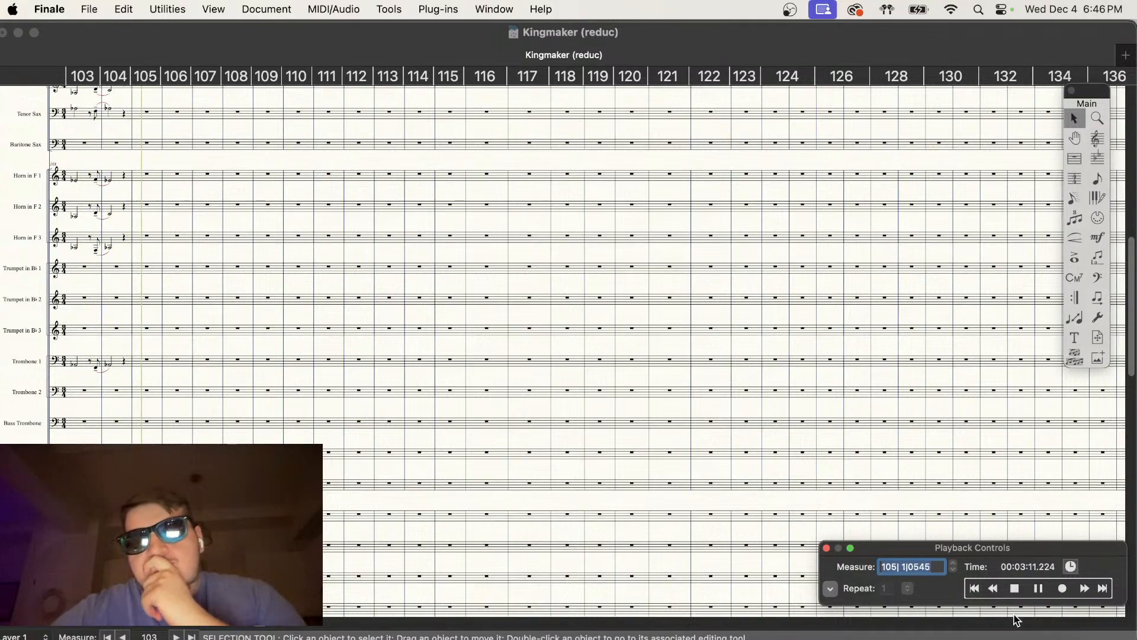
{"action": "left_click", "coordinate": [1018, 588]}
{"action": "left_click", "coordinate": [537, 374]}
Step: Examine the woodwind, saxophone and brass writing in measures 82 to 104, up to where the written music ends
{"action": "key", "text": "super+equal"}
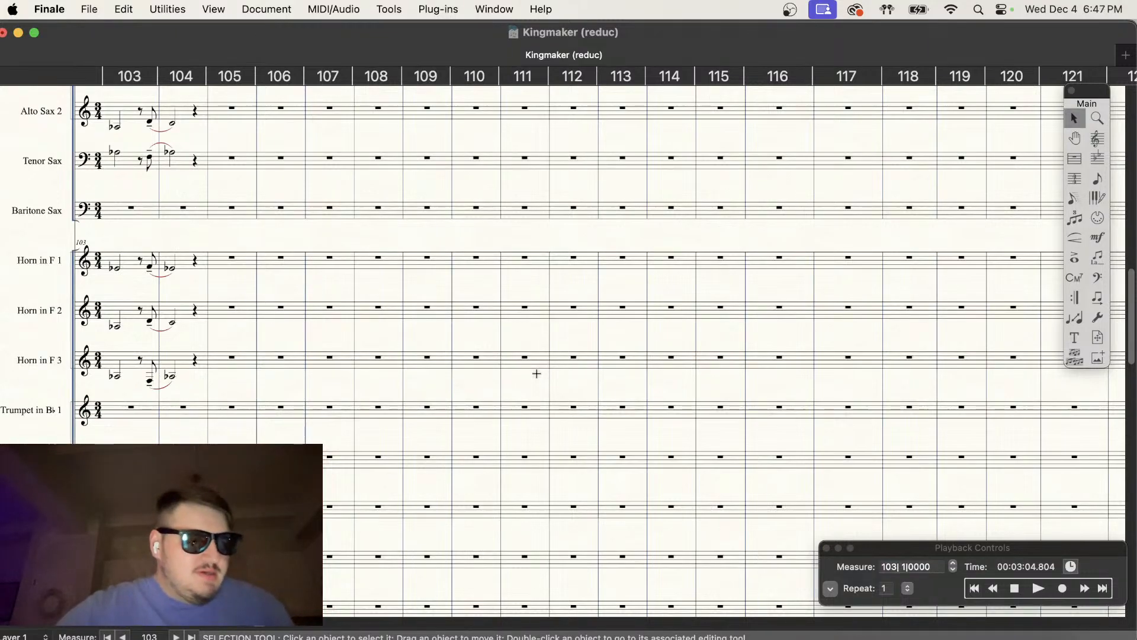
{"action": "scroll", "coordinate": [441, 377], "scroll_direction": "left", "scroll_amount": 5}
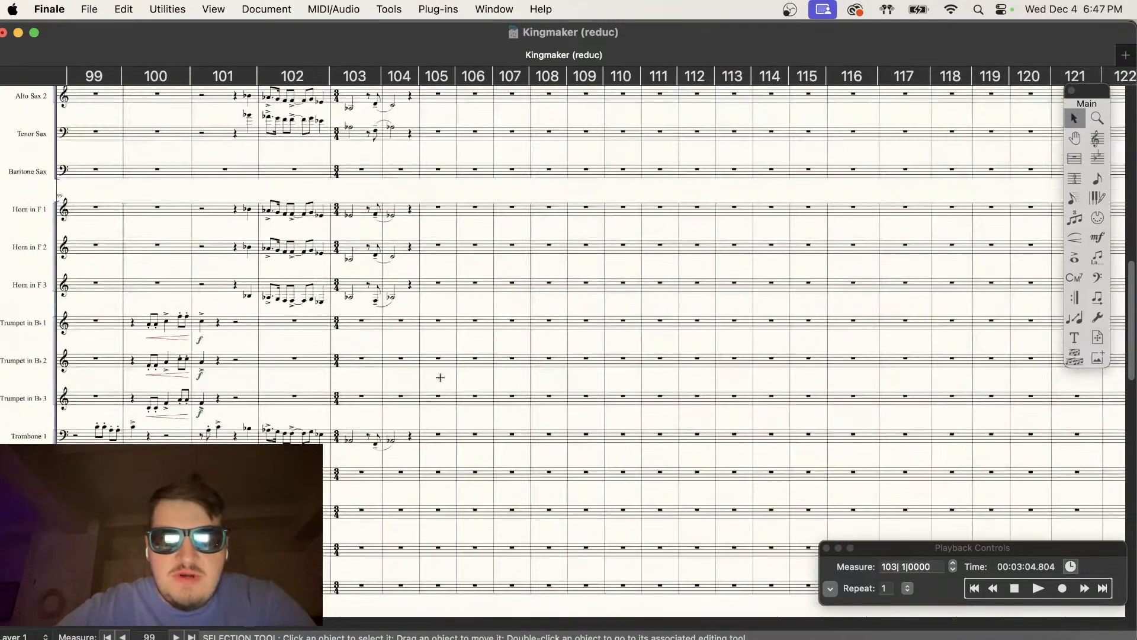
{"action": "scroll", "coordinate": [440, 377], "scroll_direction": "up", "scroll_amount": 10}
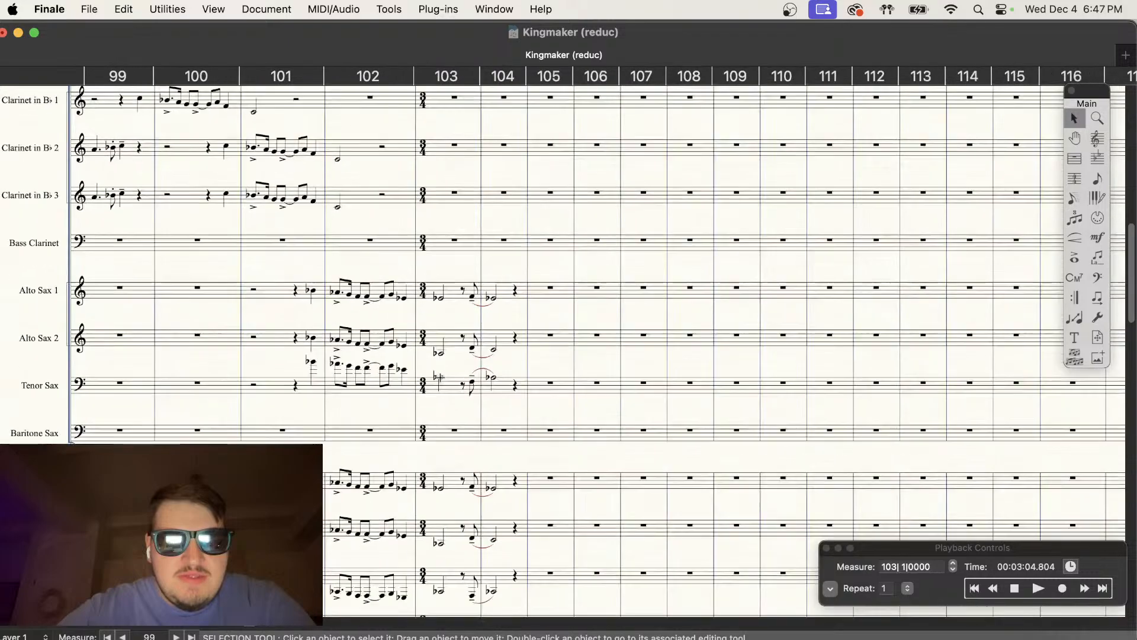
{"action": "scroll", "coordinate": [440, 379], "scroll_direction": "left", "scroll_amount": 3}
{"action": "scroll", "coordinate": [440, 377], "scroll_direction": "up", "scroll_amount": 5}
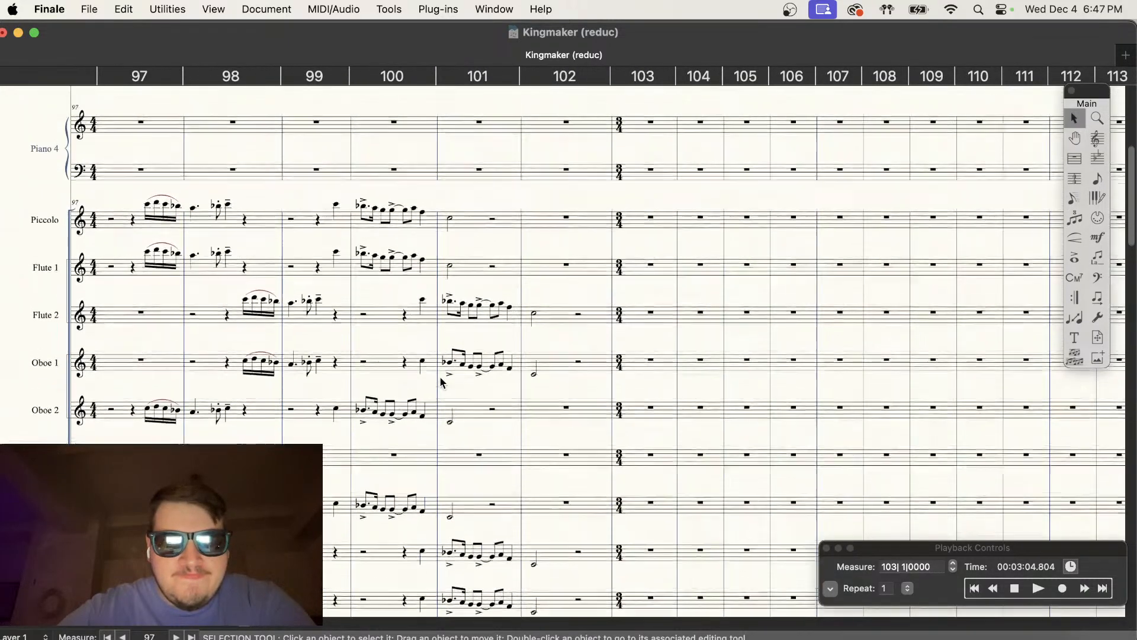
{"action": "scroll", "coordinate": [440, 377], "scroll_direction": "left", "scroll_amount": 10}
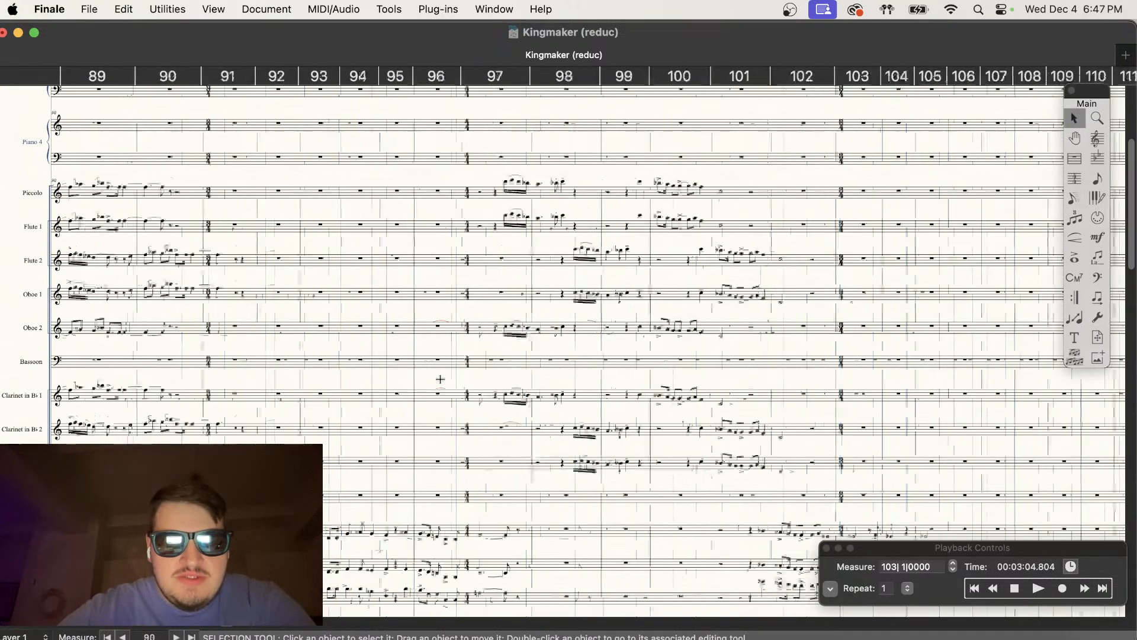
{"action": "scroll", "coordinate": [440, 382], "scroll_direction": "down", "scroll_amount": 3}
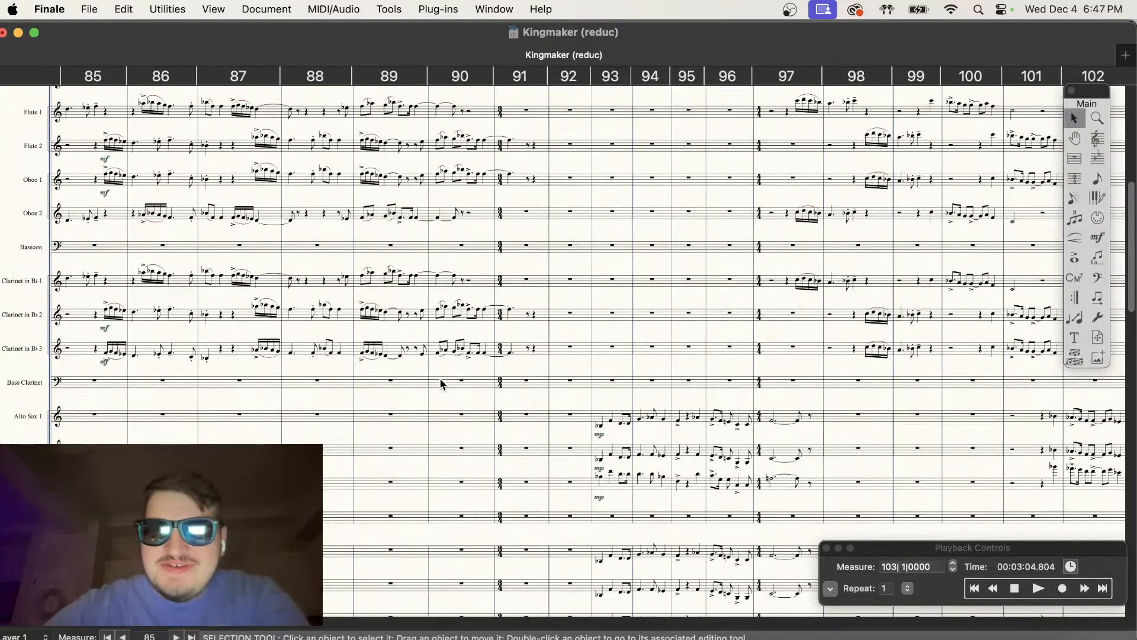
{"action": "scroll", "coordinate": [519, 407], "scroll_direction": "left", "scroll_amount": 3}
{"action": "key", "text": "super+minus"}
{"action": "key", "text": "super+minus"}
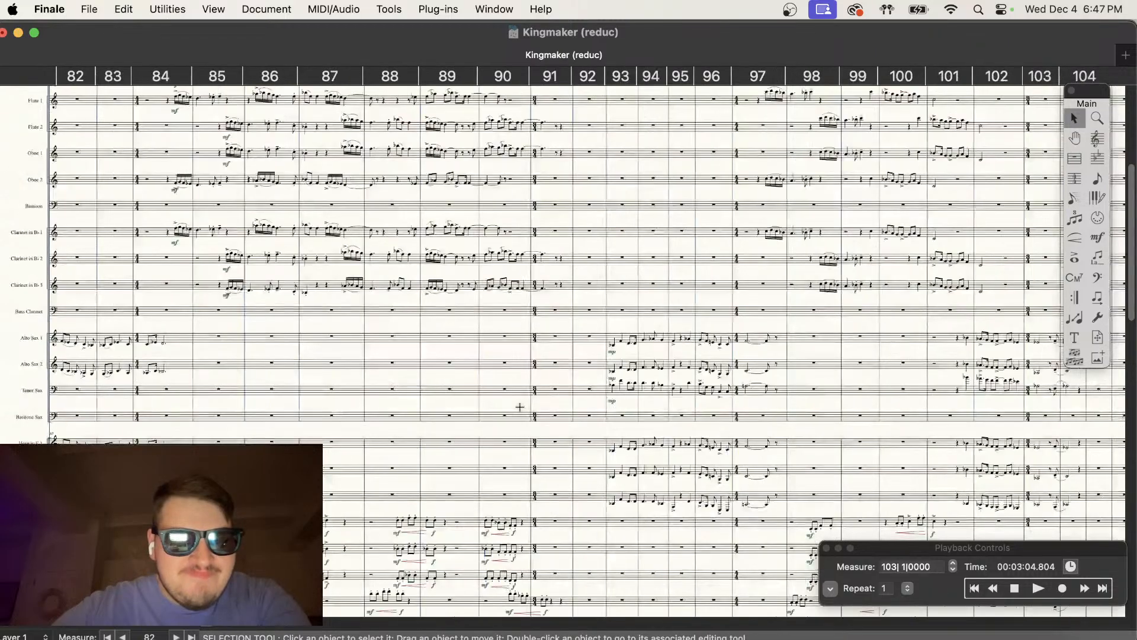
{"action": "scroll", "coordinate": [520, 406], "scroll_direction": "down", "scroll_amount": 2}
{"action": "scroll", "coordinate": [519, 406], "scroll_direction": "up", "scroll_amount": 6}
{"action": "scroll", "coordinate": [519, 407], "scroll_direction": "up", "scroll_amount": 3}
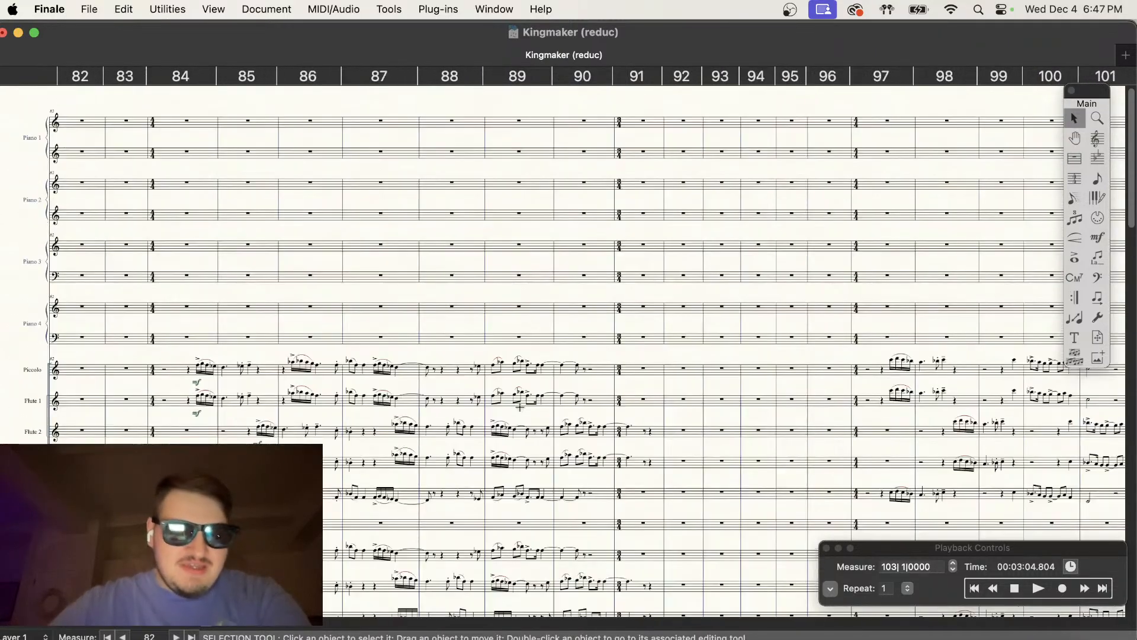
Step: Examine the score's opening measures, from the saxophone line down to the timpani, marimba and vibraphone parts
{"action": "scroll", "coordinate": [520, 406], "scroll_direction": "left", "scroll_amount": 10}
{"action": "scroll", "coordinate": [519, 406], "scroll_direction": "down", "scroll_amount": 10}
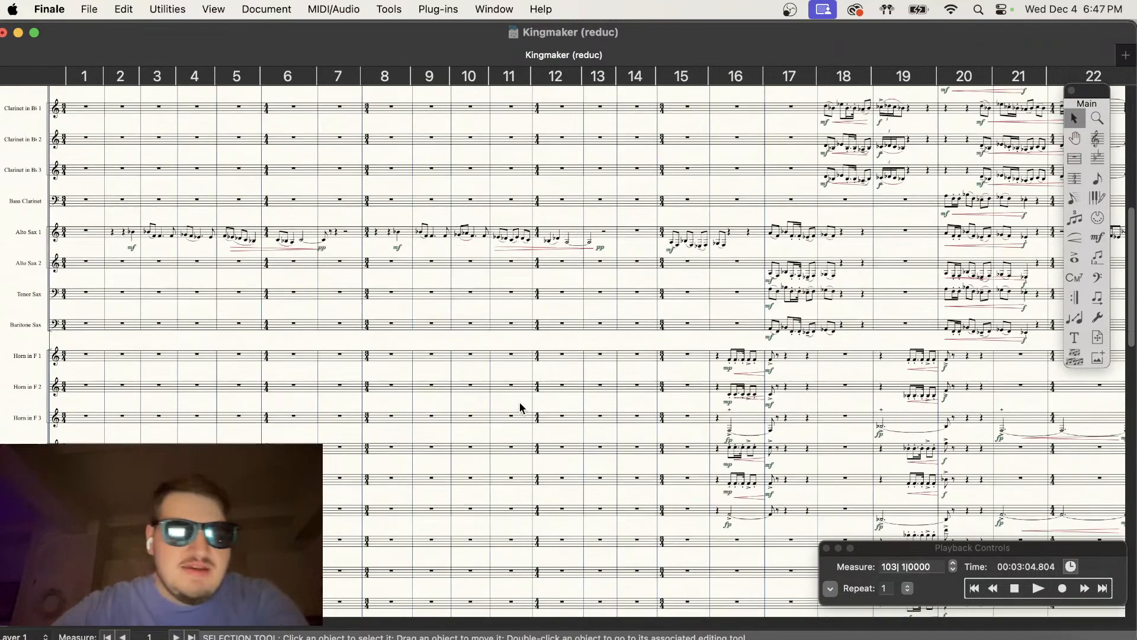
{"action": "scroll", "coordinate": [604, 396], "scroll_direction": "up", "scroll_amount": 2}
{"action": "scroll", "coordinate": [604, 394], "scroll_direction": "down", "scroll_amount": 6}
{"action": "scroll", "coordinate": [604, 401], "scroll_direction": "down", "scroll_amount": 4}
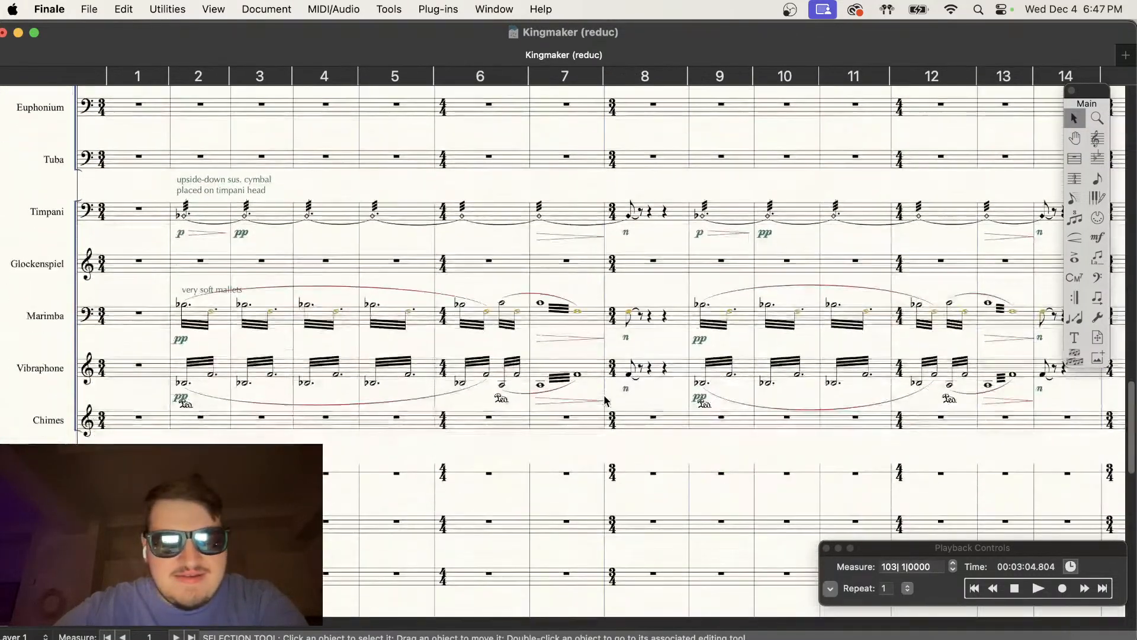
{"action": "scroll", "coordinate": [651, 395], "scroll_direction": "up", "scroll_amount": 3}
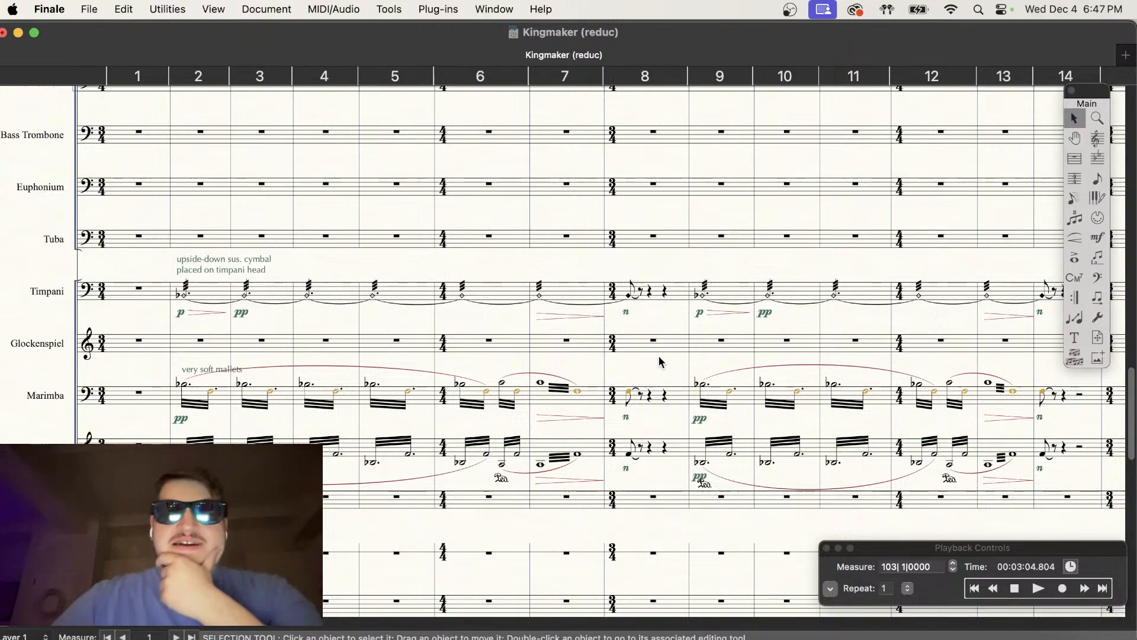
{"action": "scroll", "coordinate": [659, 357], "scroll_direction": "up", "scroll_amount": 2}
{"action": "scroll", "coordinate": [659, 357], "scroll_direction": "down", "scroll_amount": 2}
{"action": "scroll", "coordinate": [659, 357], "scroll_direction": "up", "scroll_amount": 8}
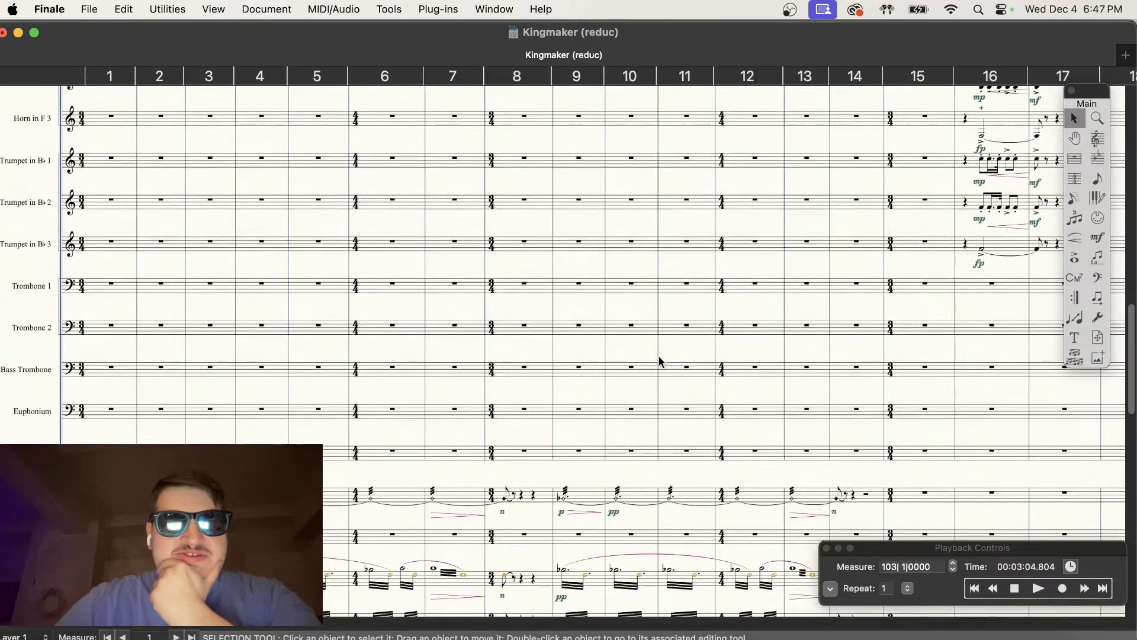
Step: Replace the mf dynamic at the Alto Sax 1 entrance in measure 2 with mp
{"action": "scroll", "coordinate": [661, 361], "scroll_direction": "up", "scroll_amount": 4}
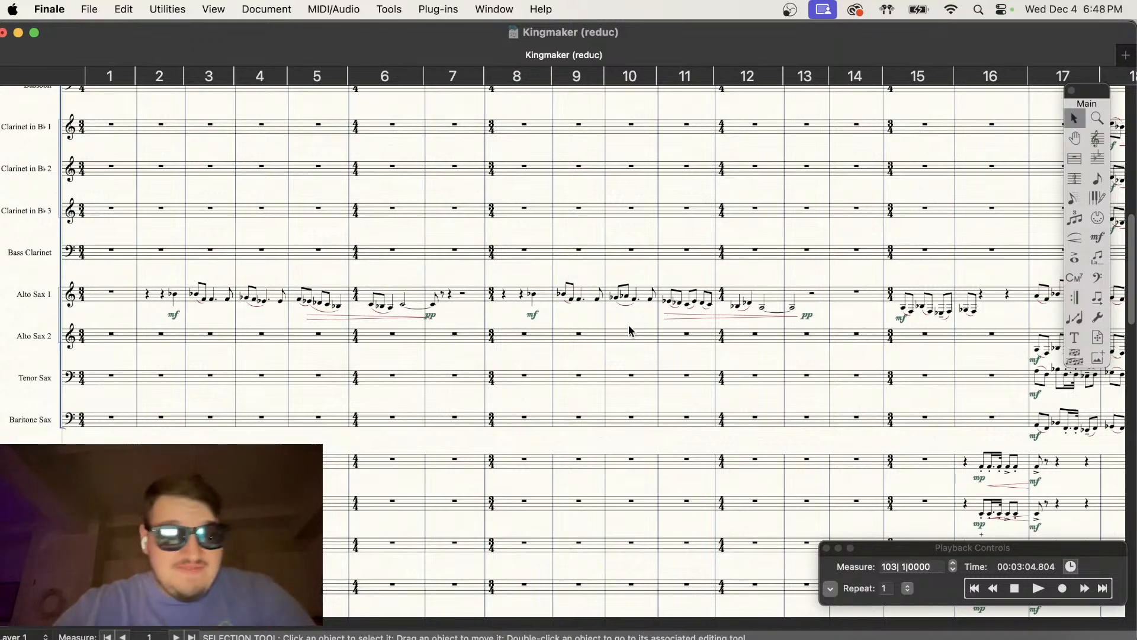
{"action": "key", "text": "super+equal"}
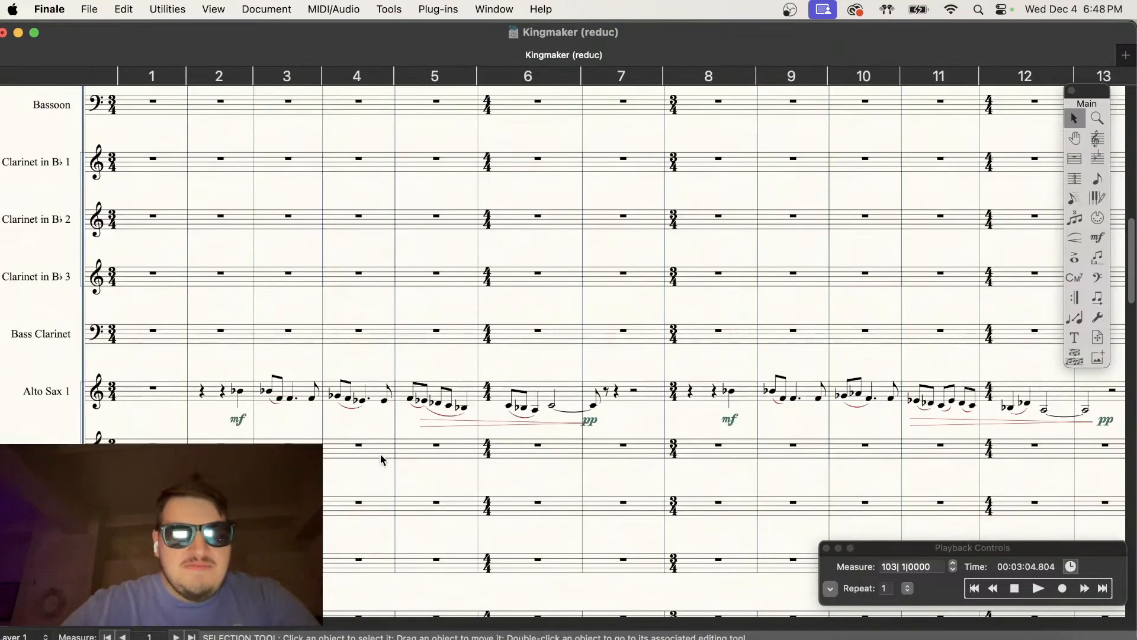
{"action": "left_click", "coordinate": [1096, 237]}
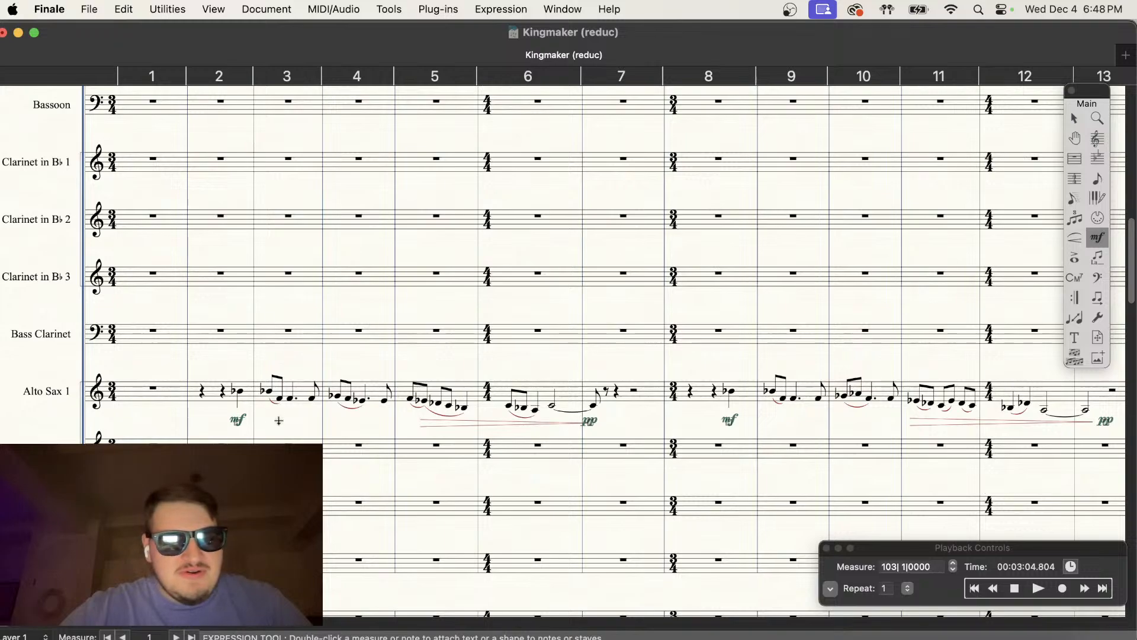
{"action": "left_click", "coordinate": [237, 421]}
{"action": "key", "text": "Delete"}
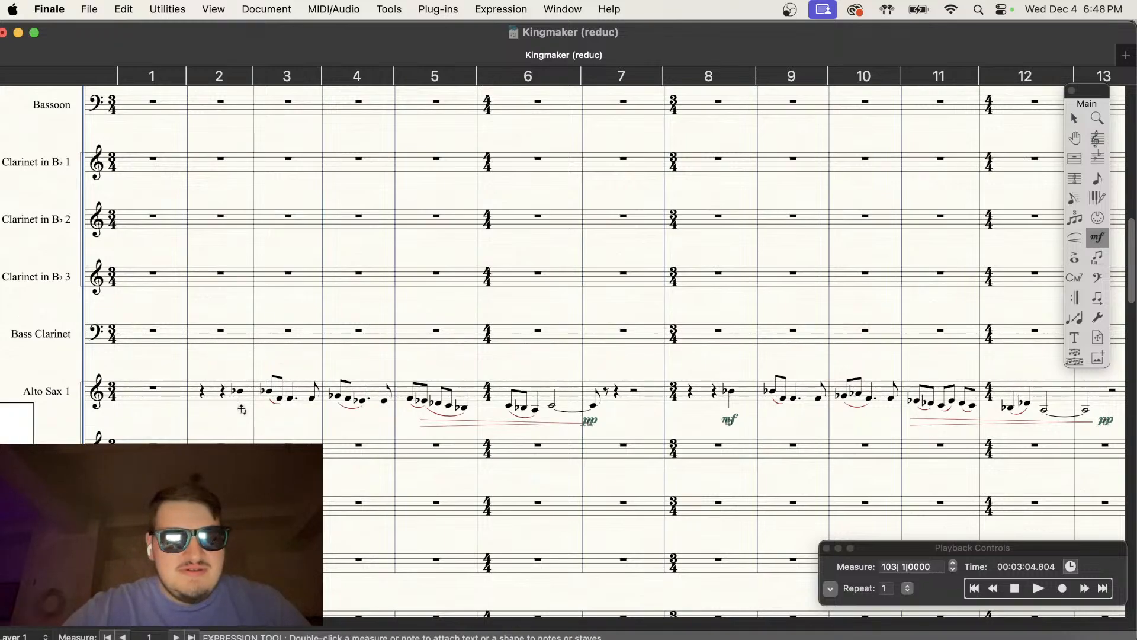
{"action": "double_click", "coordinate": [238, 416]}
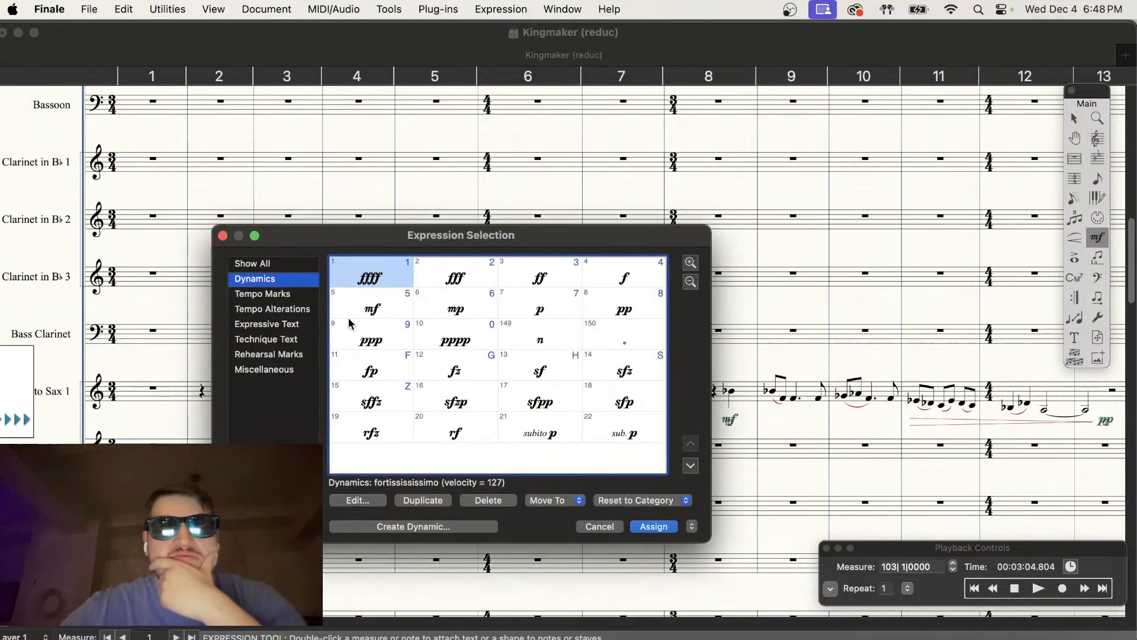
{"action": "left_click", "coordinate": [458, 299]}
{"action": "left_click", "coordinate": [653, 526]}
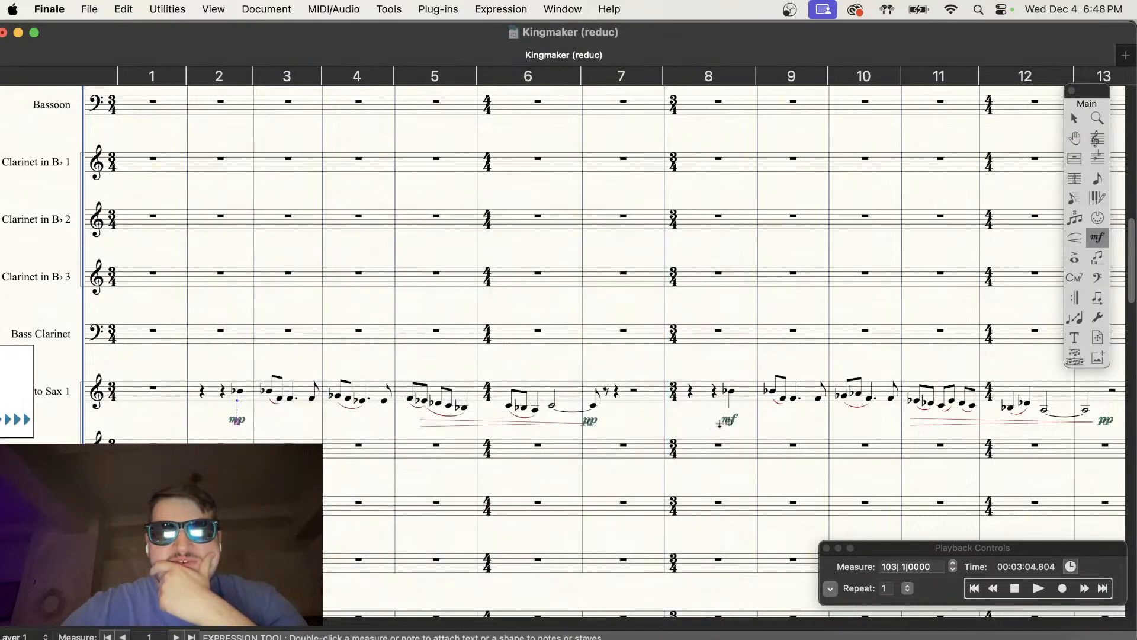
Step: Replace the mf dynamic under the Alto Sax 1 pickup note in measure 8 with mp
{"action": "left_click", "coordinate": [729, 420]}
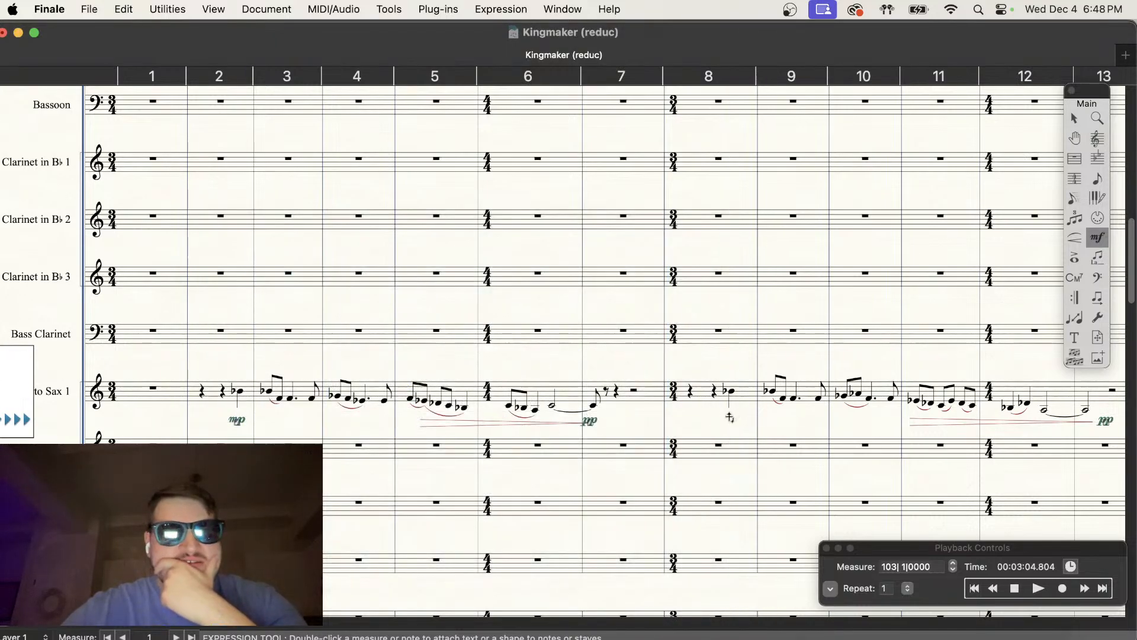
{"action": "key", "text": "Delete"}
{"action": "double_click", "coordinate": [729, 421]}
{"action": "key", "text": "6"}
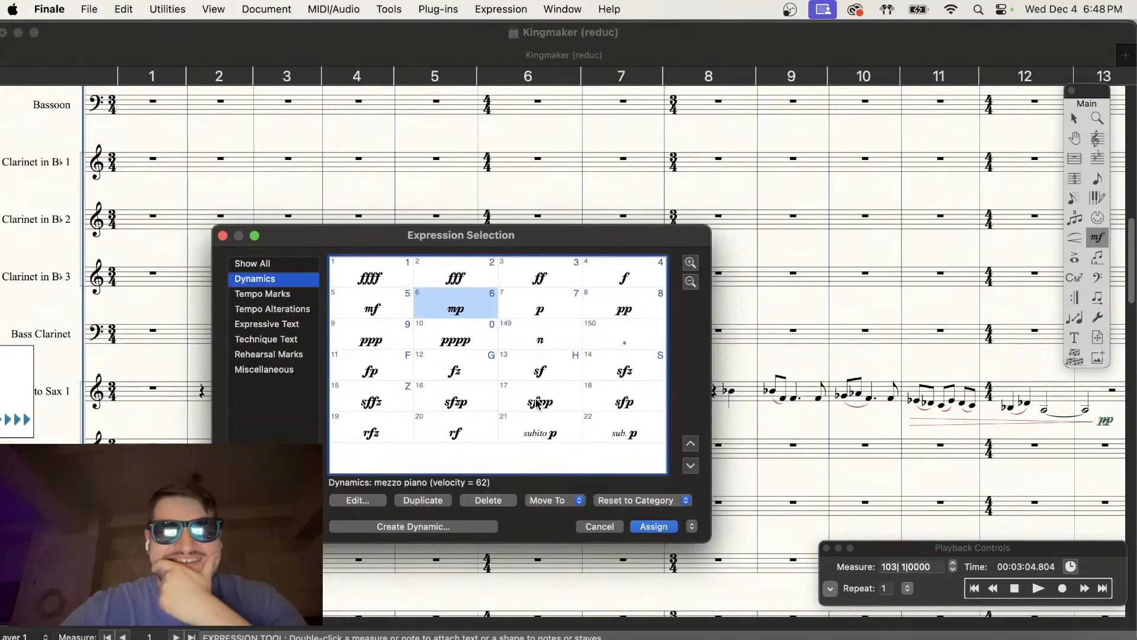
{"action": "left_click", "coordinate": [653, 526]}
Step: Examine the woodwind, saxophone and brass parts and their dynamics from measure 14 through measure 30
{"action": "scroll", "coordinate": [744, 476], "scroll_direction": "right", "scroll_amount": 5}
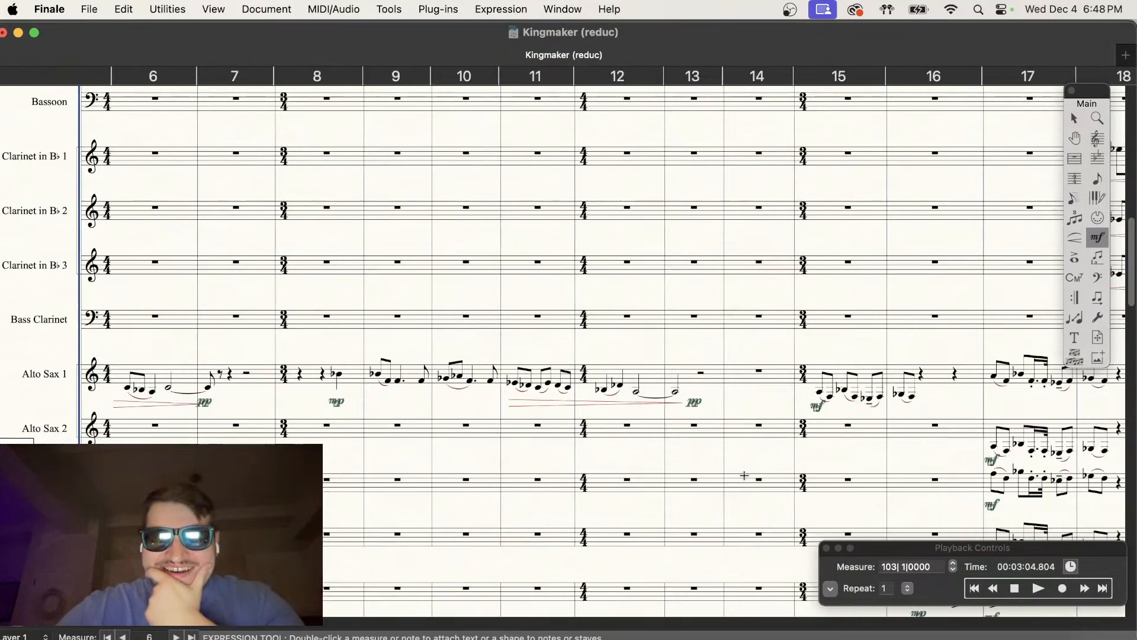
{"action": "key", "text": "super+minus"}
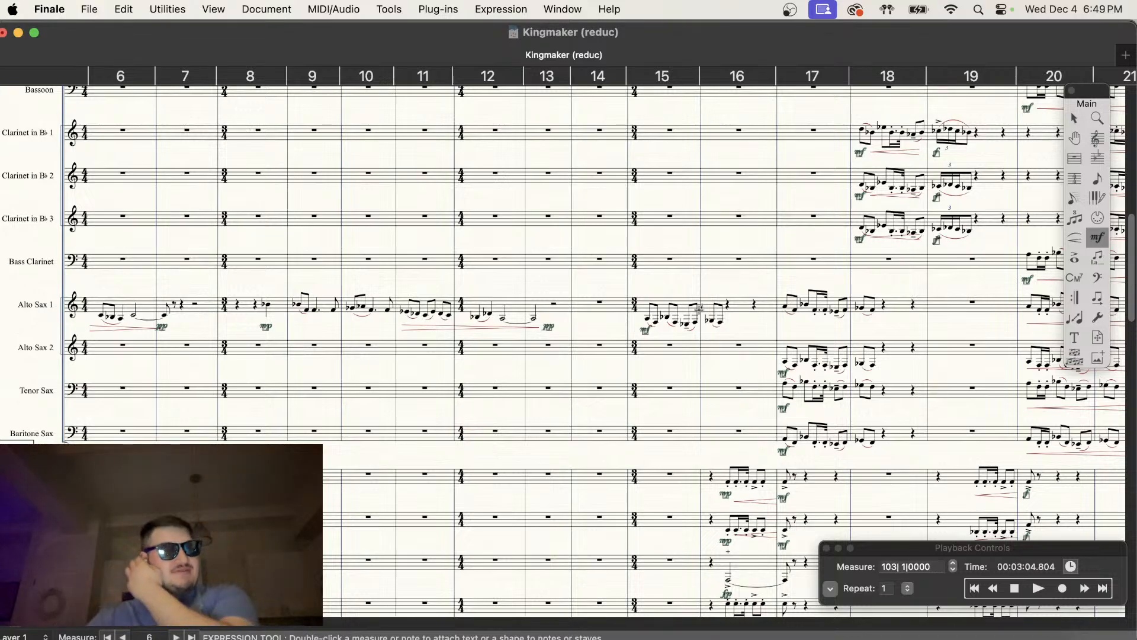
{"action": "scroll", "coordinate": [698, 309], "scroll_direction": "right", "scroll_amount": 5}
{"action": "scroll", "coordinate": [699, 308], "scroll_direction": "right", "scroll_amount": 6}
{"action": "key", "text": "super+minus"}
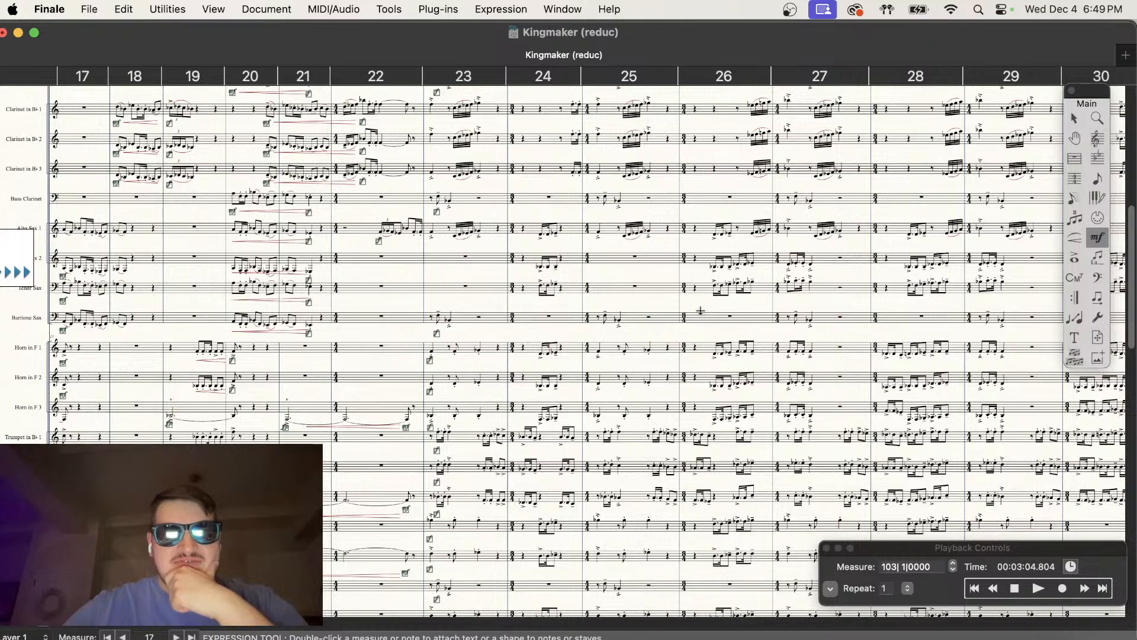
{"action": "scroll", "coordinate": [700, 310], "scroll_direction": "left", "scroll_amount": 4}
{"action": "scroll", "coordinate": [707, 291], "scroll_direction": "up", "scroll_amount": 1}
{"action": "scroll", "coordinate": [714, 275], "scroll_direction": "right", "scroll_amount": 1}
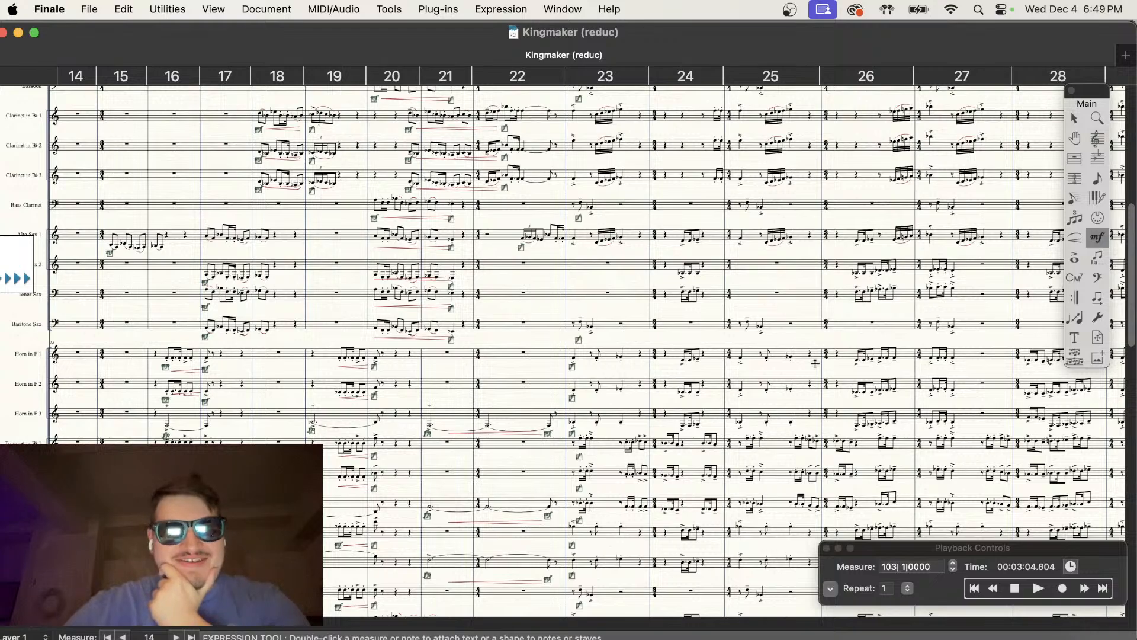
{"action": "scroll", "coordinate": [815, 363], "scroll_direction": "up", "scroll_amount": 3}
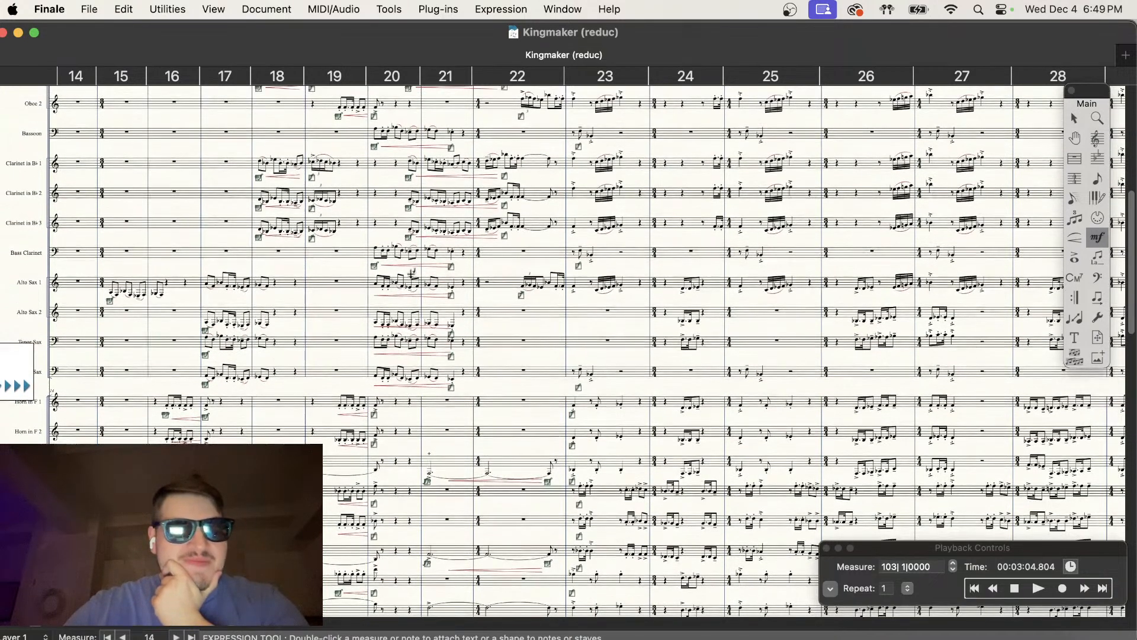
Step: Examine the upper woodwind, clarinet and saxophone parts from measure 14 to measure 31, ending back at measure 1
{"action": "scroll", "coordinate": [598, 358], "scroll_direction": "up", "scroll_amount": 5}
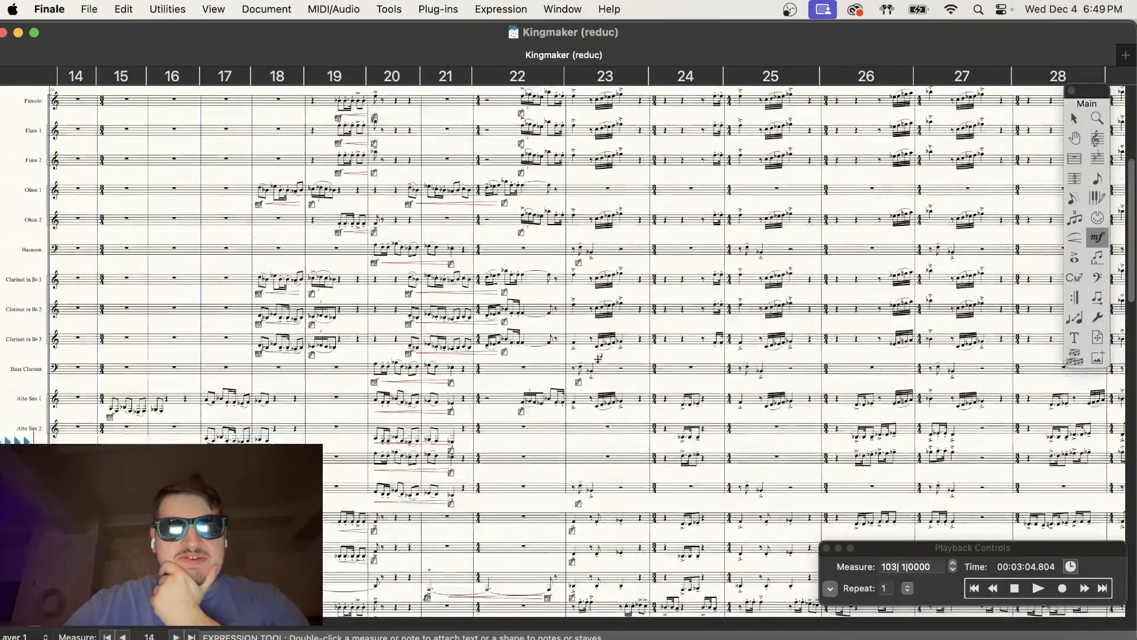
{"action": "scroll", "coordinate": [609, 338], "scroll_direction": "right", "scroll_amount": 5}
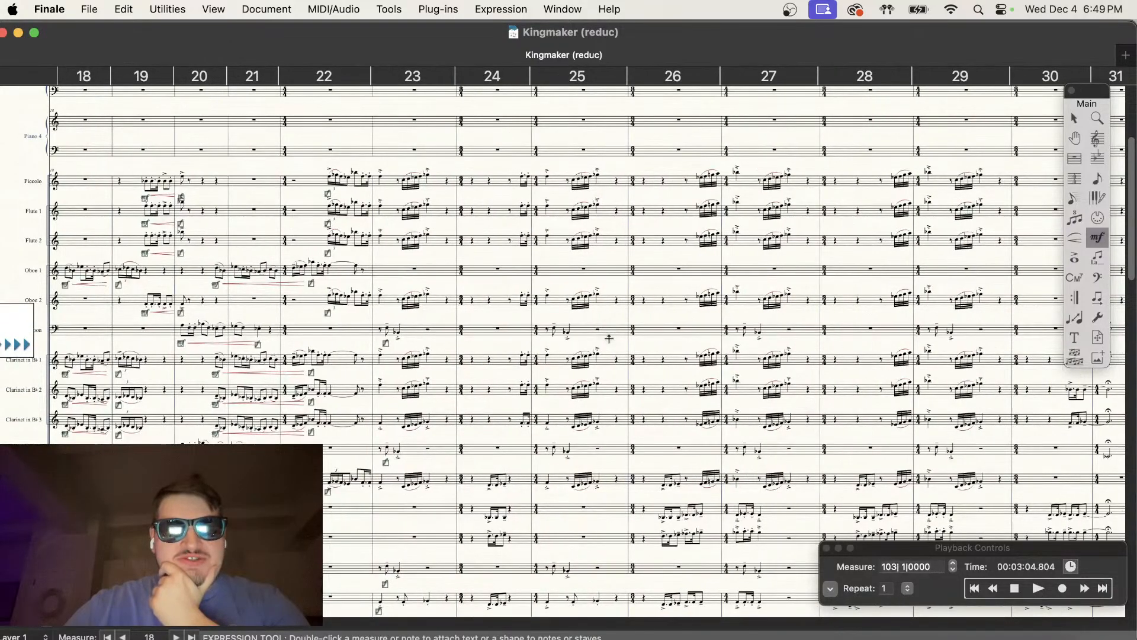
{"action": "scroll", "coordinate": [609, 339], "scroll_direction": "up", "scroll_amount": 5}
{"action": "key", "text": "super+equal"}
{"action": "scroll", "coordinate": [419, 312], "scroll_direction": "down", "scroll_amount": 5}
{"action": "scroll", "coordinate": [419, 312], "scroll_direction": "left", "scroll_amount": 5}
{"action": "scroll", "coordinate": [419, 312], "scroll_direction": "right", "scroll_amount": 5}
{"action": "scroll", "coordinate": [420, 312], "scroll_direction": "left", "scroll_amount": 15}
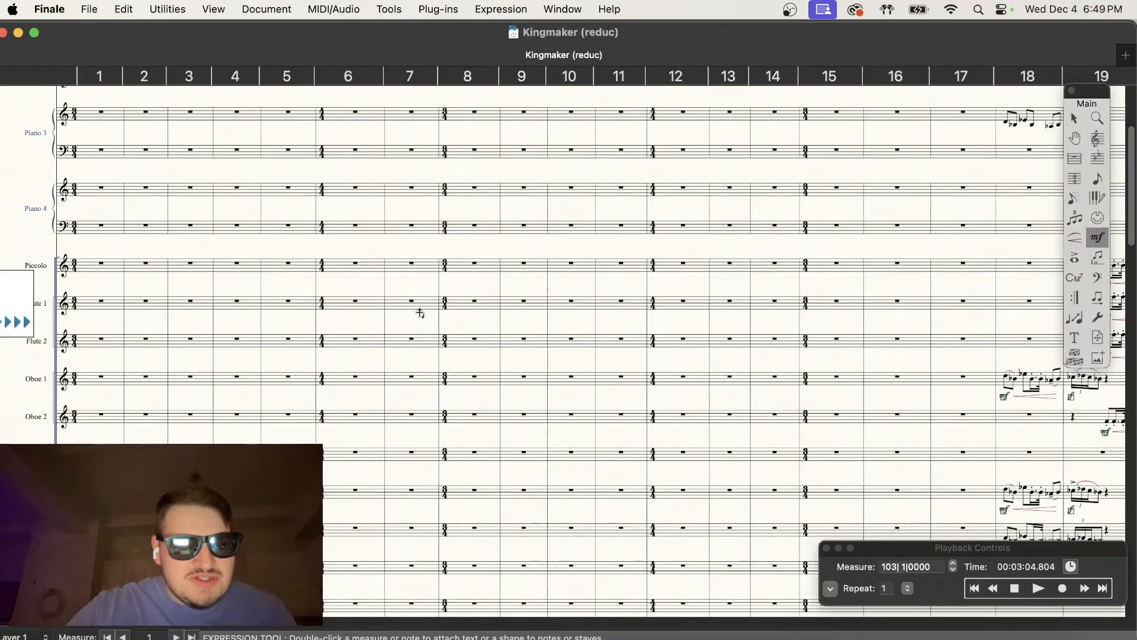
Step: Examine the woodwind and saxophone entrances and their dynamics from measure 3 through measure 26
{"action": "scroll", "coordinate": [420, 312], "scroll_direction": "right", "scroll_amount": 3}
{"action": "scroll", "coordinate": [420, 312], "scroll_direction": "down", "scroll_amount": 3}
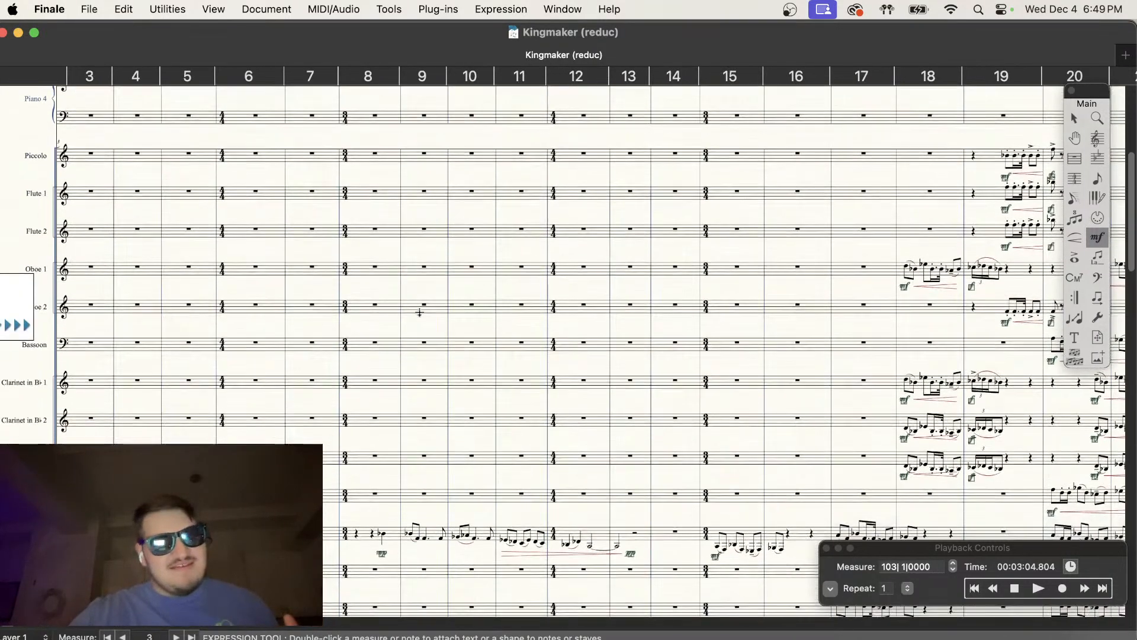
{"action": "scroll", "coordinate": [419, 312], "scroll_direction": "down", "scroll_amount": 4}
{"action": "scroll", "coordinate": [419, 312], "scroll_direction": "right", "scroll_amount": 8}
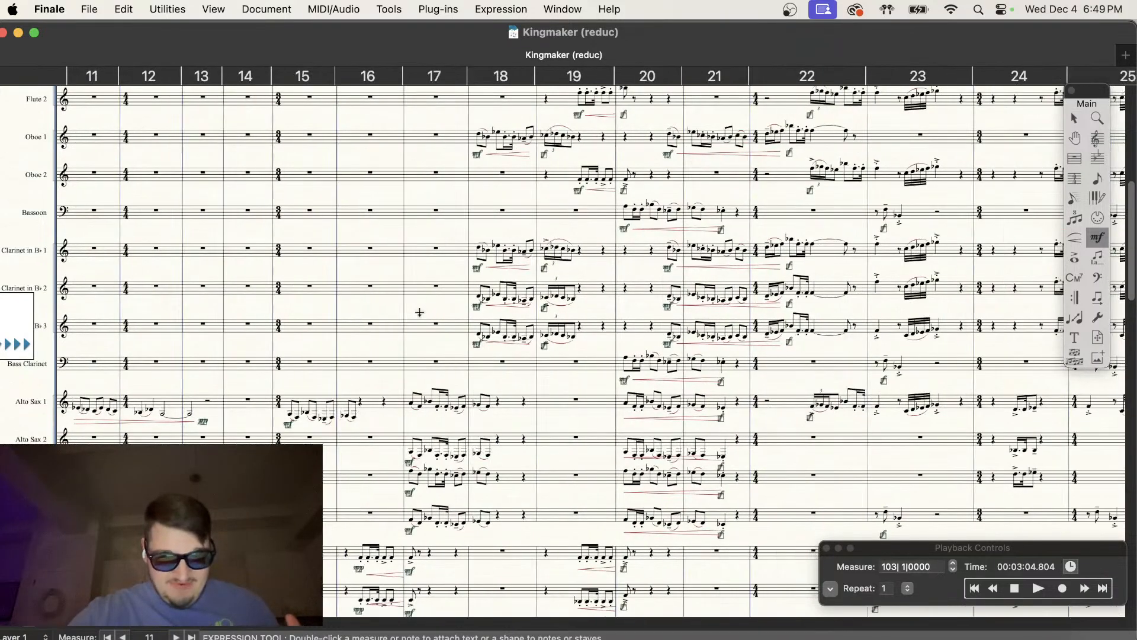
{"action": "scroll", "coordinate": [420, 312], "scroll_direction": "right", "scroll_amount": 5}
{"action": "scroll", "coordinate": [419, 312], "scroll_direction": "left", "scroll_amount": 4}
{"action": "scroll", "coordinate": [419, 312], "scroll_direction": "right", "scroll_amount": 2}
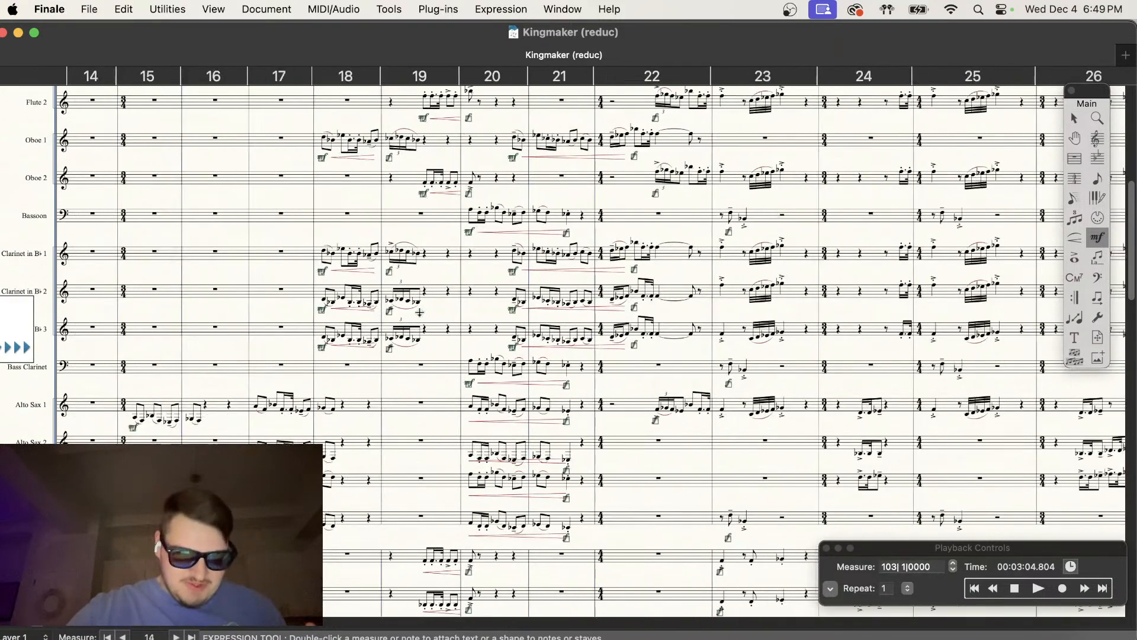
{"action": "scroll", "coordinate": [419, 312], "scroll_direction": "right", "scroll_amount": 1}
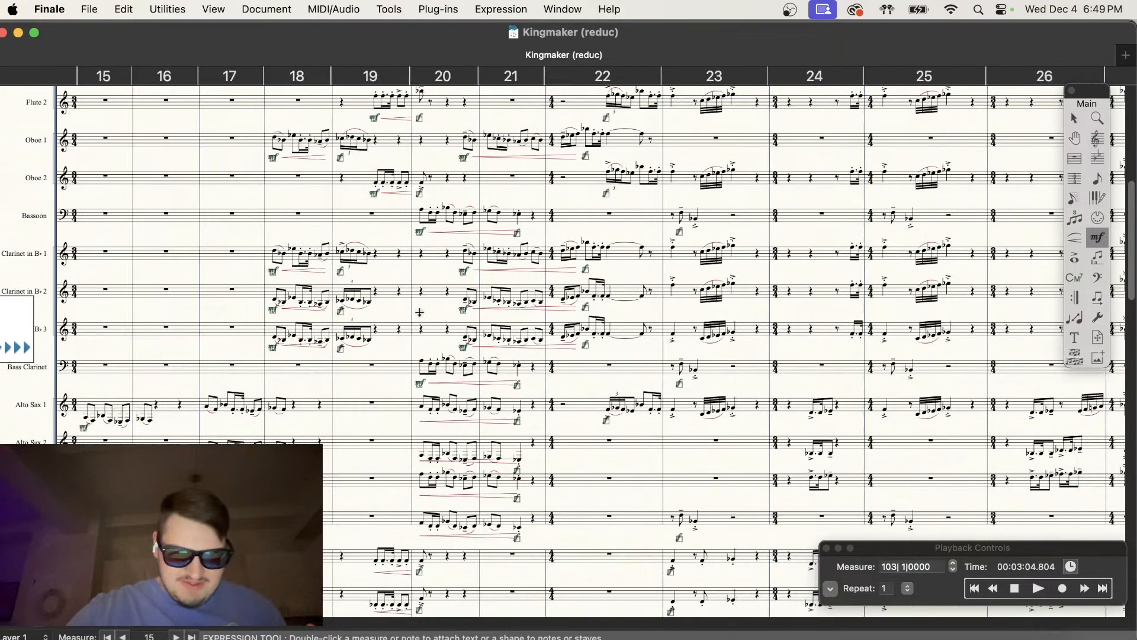
Step: Play back the passage leading into the double bar at measure 32 and stop in measure 33
{"action": "left_click", "coordinate": [1018, 588]}
{"action": "left_click", "coordinate": [1039, 589]}
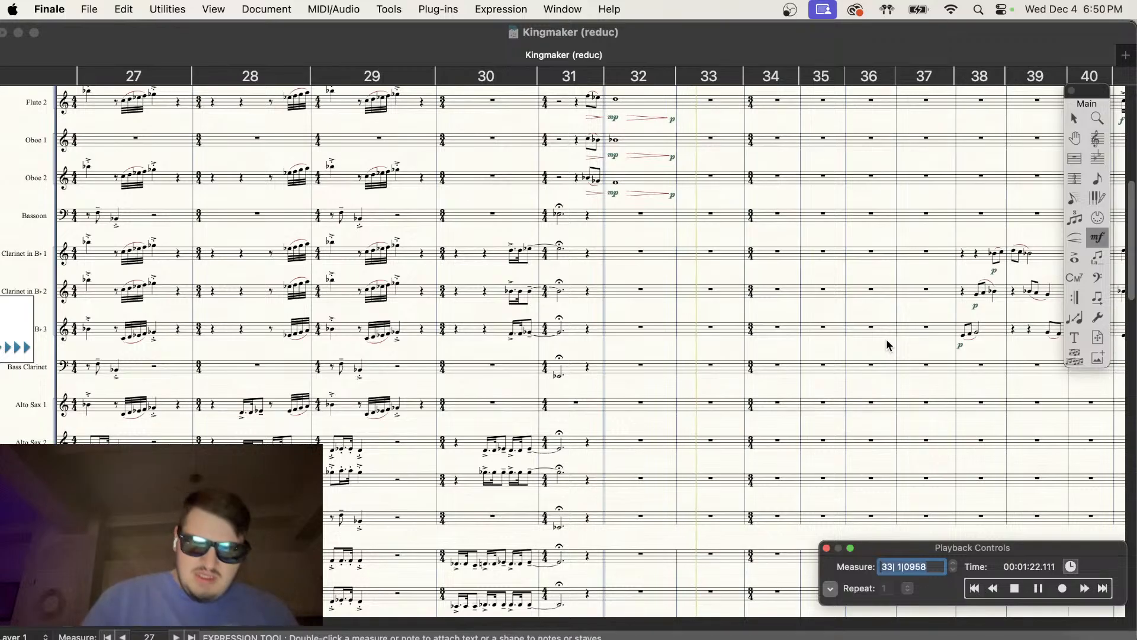
{"action": "key", "text": "space"}
Step: Examine the piano, woodwind, saxophone and brass writing from measure 20 through measure 32
{"action": "scroll", "coordinate": [832, 340], "scroll_direction": "left", "scroll_amount": 10}
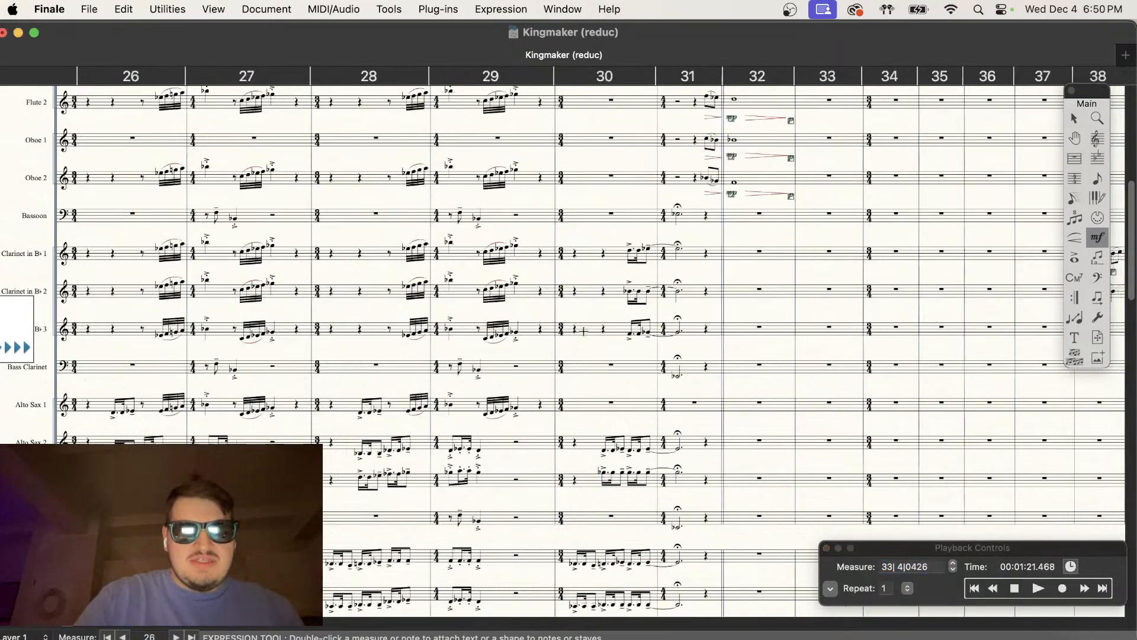
{"action": "scroll", "coordinate": [584, 328], "scroll_direction": "down", "scroll_amount": 3}
{"action": "scroll", "coordinate": [584, 330], "scroll_direction": "up", "scroll_amount": 5}
{"action": "scroll", "coordinate": [584, 330], "scroll_direction": "down", "scroll_amount": 5}
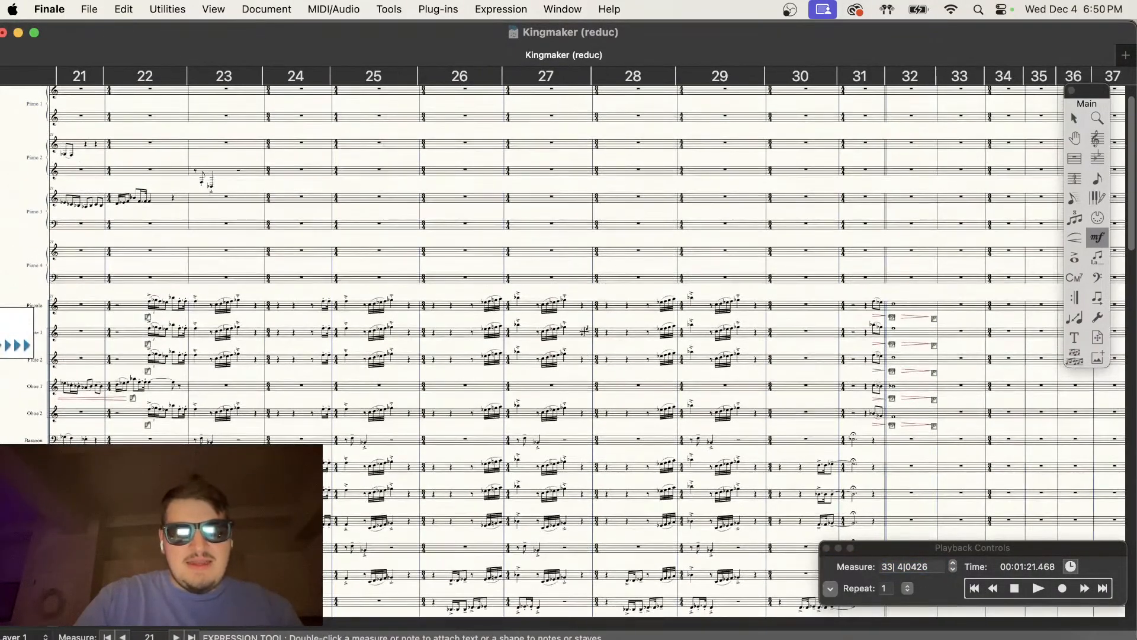
{"action": "scroll", "coordinate": [586, 329], "scroll_direction": "left", "scroll_amount": 2}
{"action": "scroll", "coordinate": [588, 329], "scroll_direction": "down", "scroll_amount": 2}
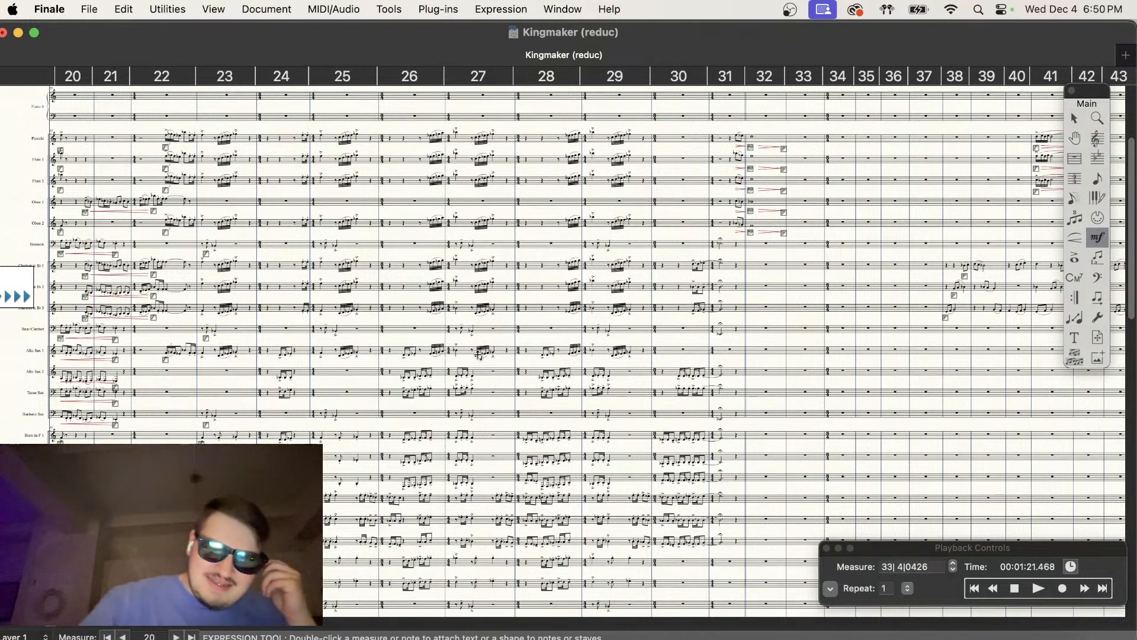
{"action": "scroll", "coordinate": [557, 363], "scroll_direction": "up", "scroll_amount": 5}
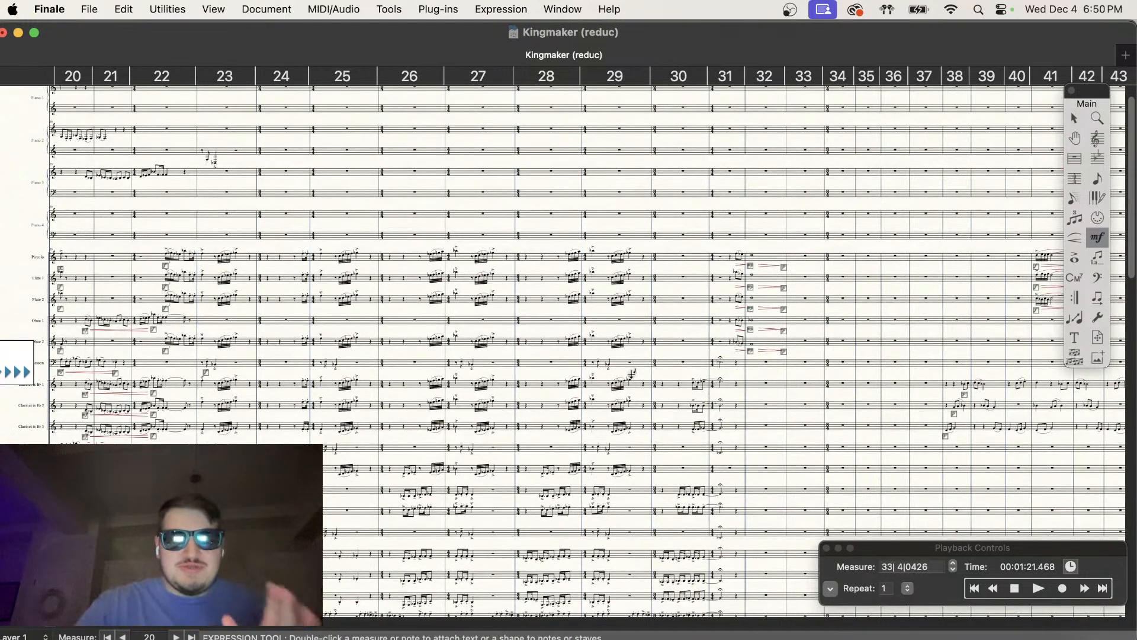
Step: Inspect the piano staves and the tempo marking at the start of measure 32
{"action": "key", "text": "super+3"}
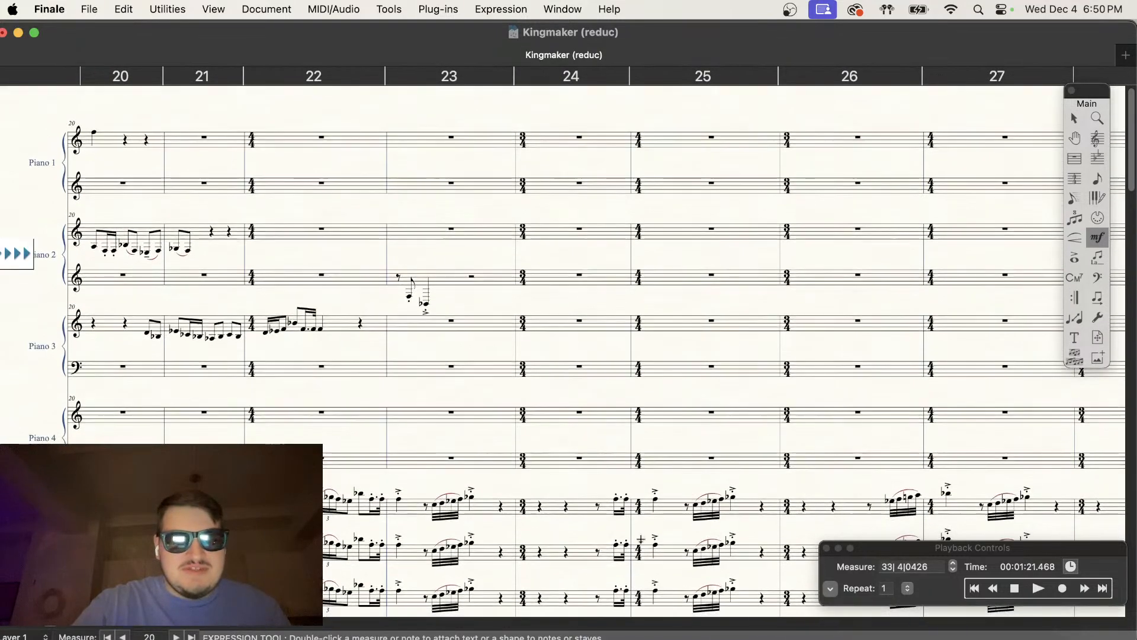
{"action": "scroll", "coordinate": [642, 372], "scroll_direction": "right", "scroll_amount": 10}
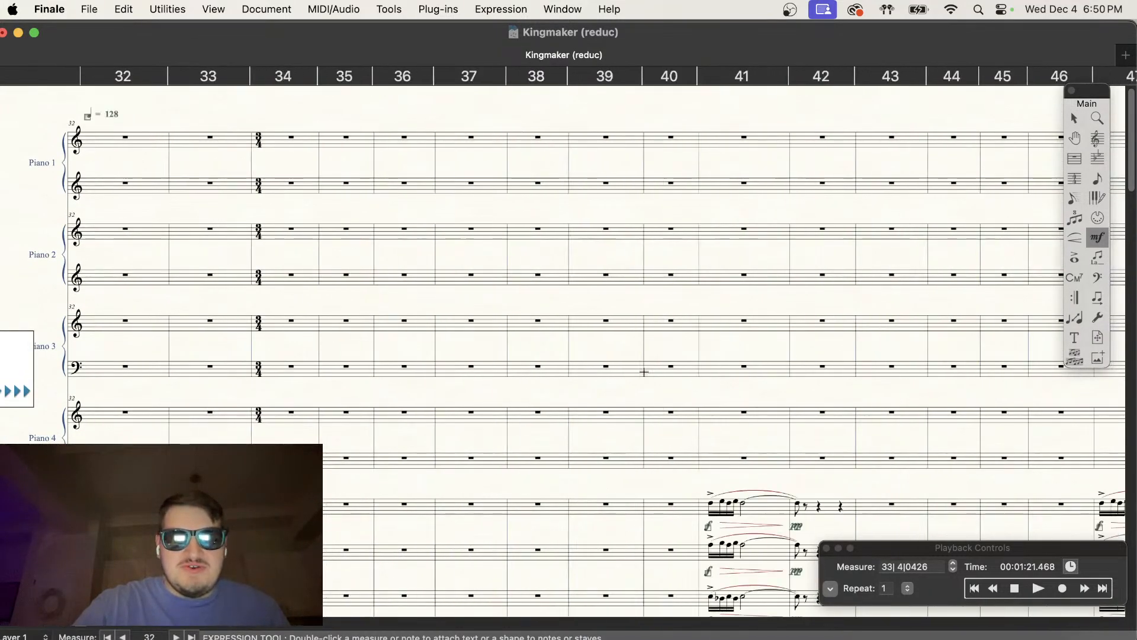
{"action": "scroll", "coordinate": [644, 371], "scroll_direction": "left", "scroll_amount": 2}
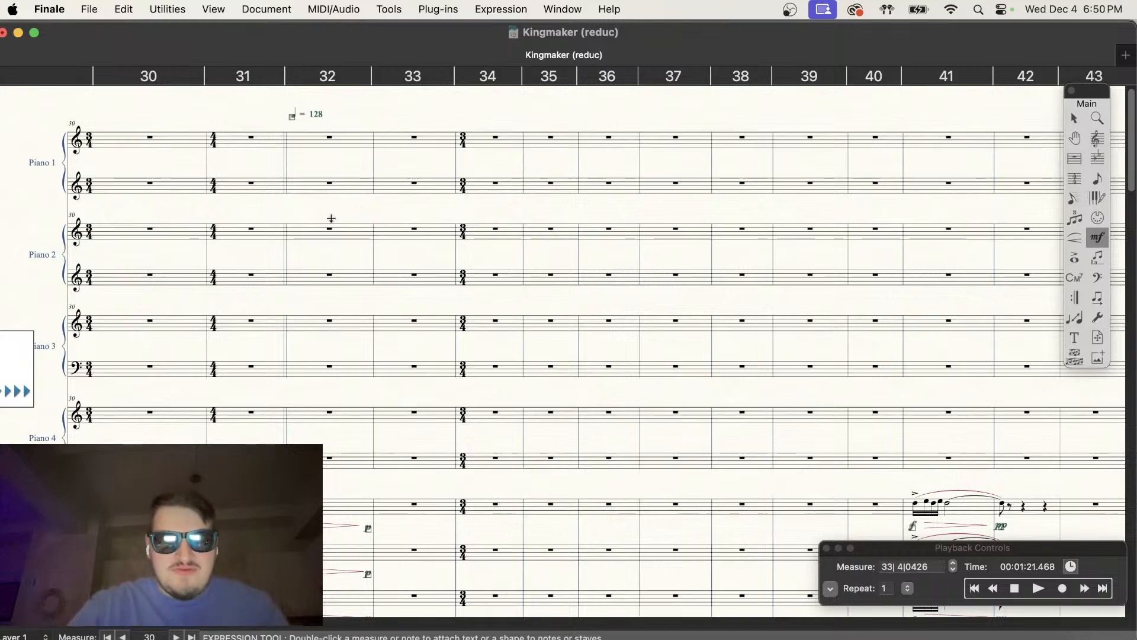
{"action": "key", "text": "super+minus"}
{"action": "key", "text": "super+minus"}
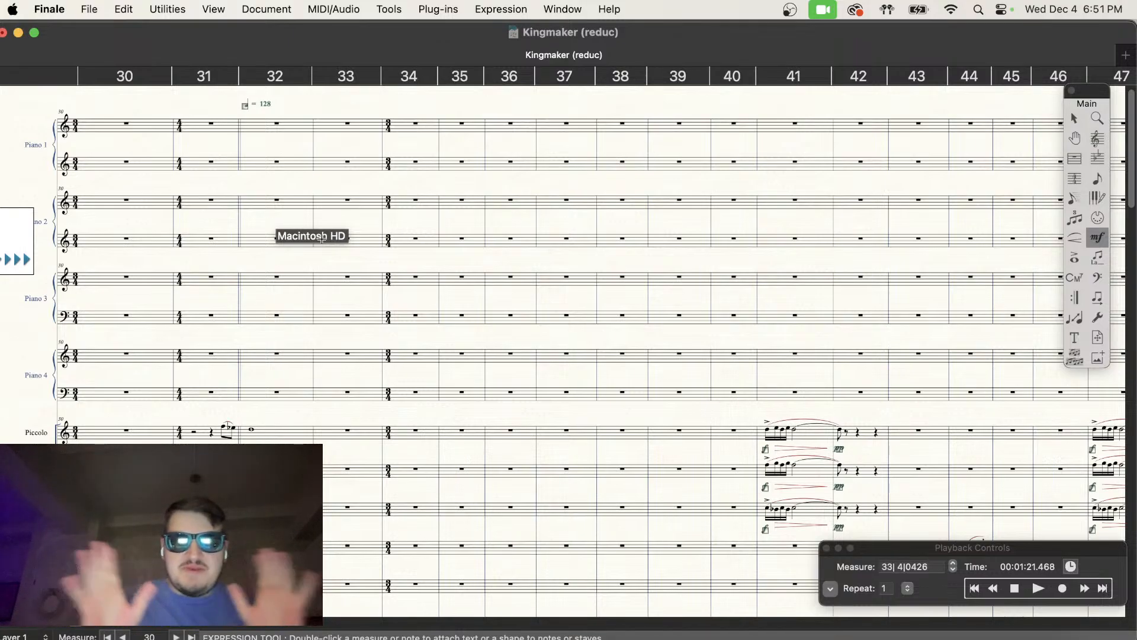
Step: Examine the dynamics and hairpins of the bass drum, sand block, wood blocks and drum set parts in measures 31 through 41
{"action": "scroll", "coordinate": [440, 335], "scroll_direction": "down", "scroll_amount": 10}
{"action": "scroll", "coordinate": [440, 336], "scroll_direction": "down", "scroll_amount": 15}
{"action": "scroll", "coordinate": [440, 316], "scroll_direction": "up", "scroll_amount": 10}
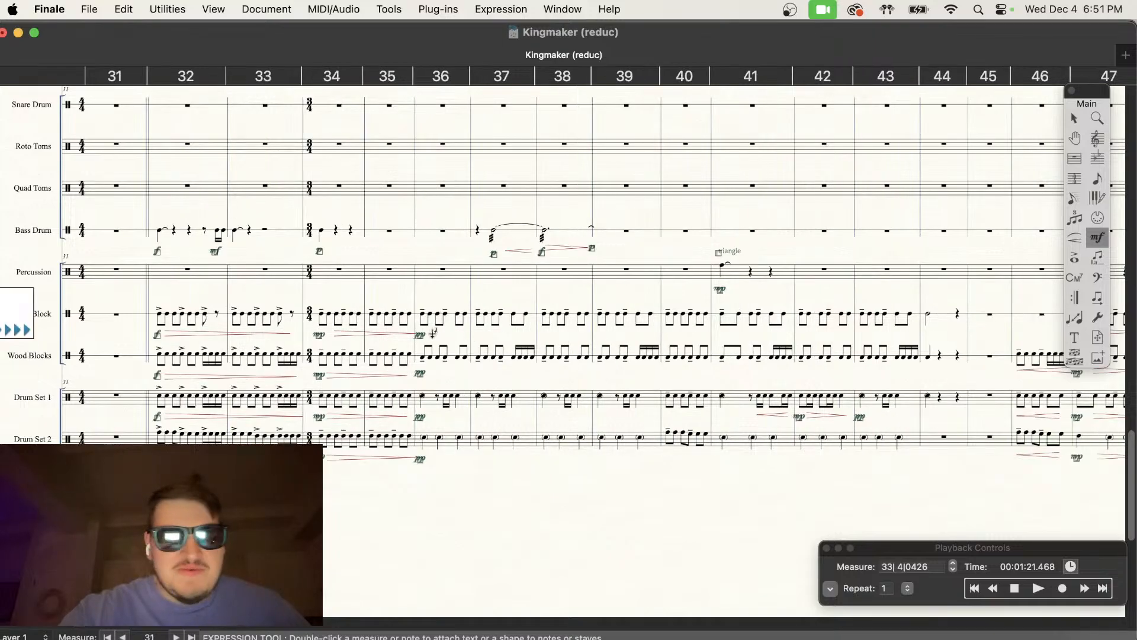
{"action": "scroll", "coordinate": [228, 417], "scroll_direction": "up", "scroll_amount": 3}
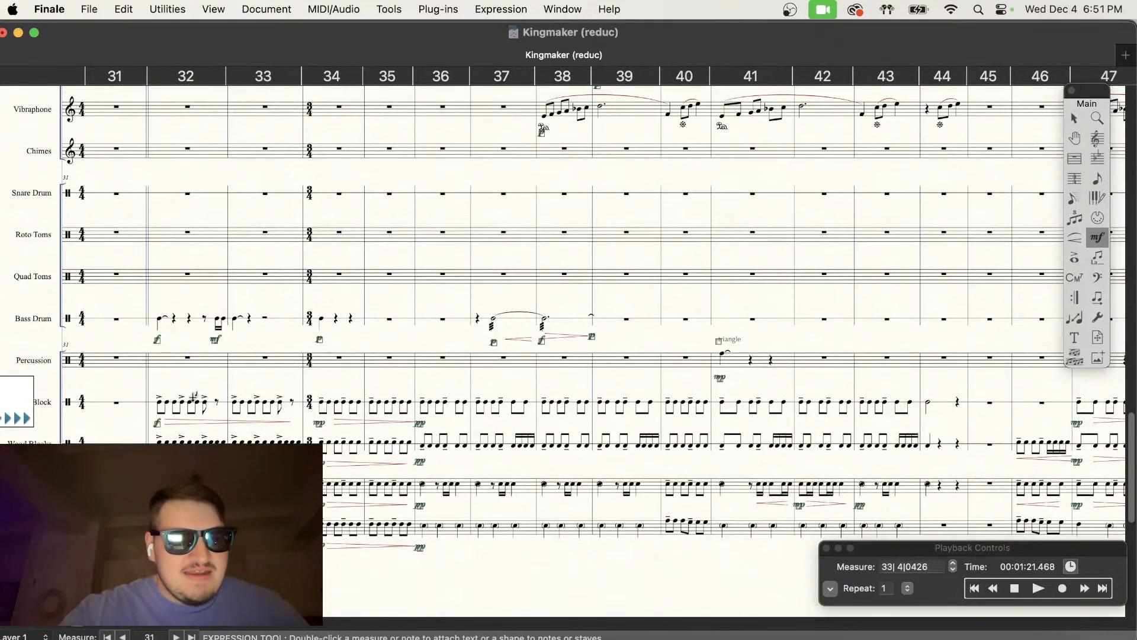
{"action": "scroll", "coordinate": [191, 388], "scroll_direction": "up", "scroll_amount": 3}
{"action": "scroll", "coordinate": [399, 429], "scroll_direction": "down", "scroll_amount": 6}
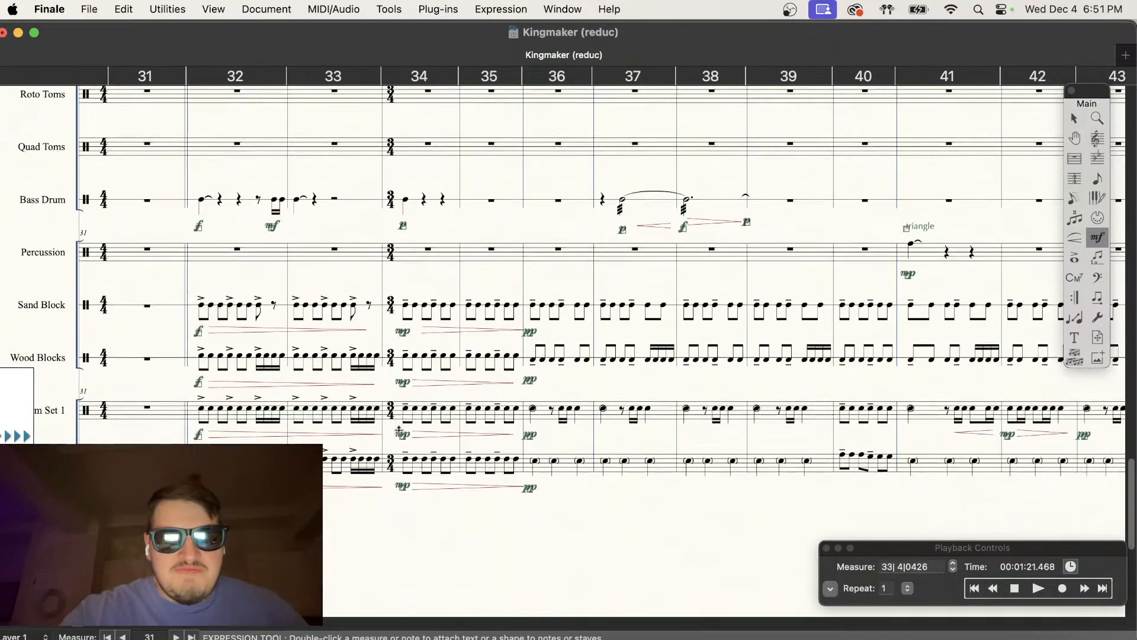
{"action": "scroll", "coordinate": [517, 413], "scroll_direction": "up", "scroll_amount": 2}
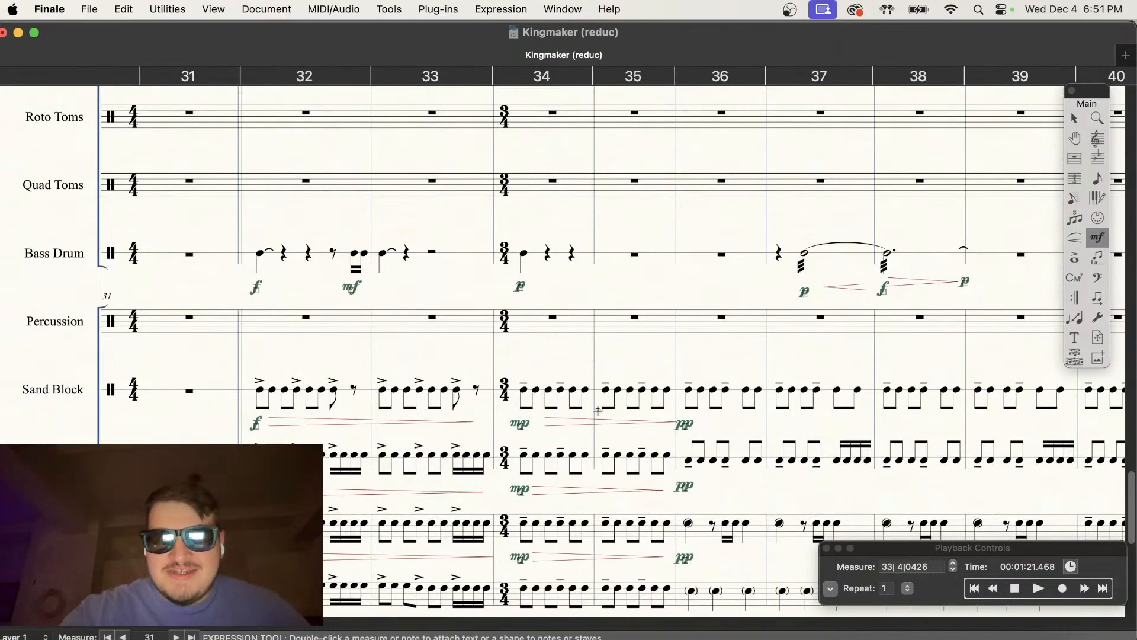
{"action": "scroll", "coordinate": [598, 410], "scroll_direction": "down", "scroll_amount": 4}
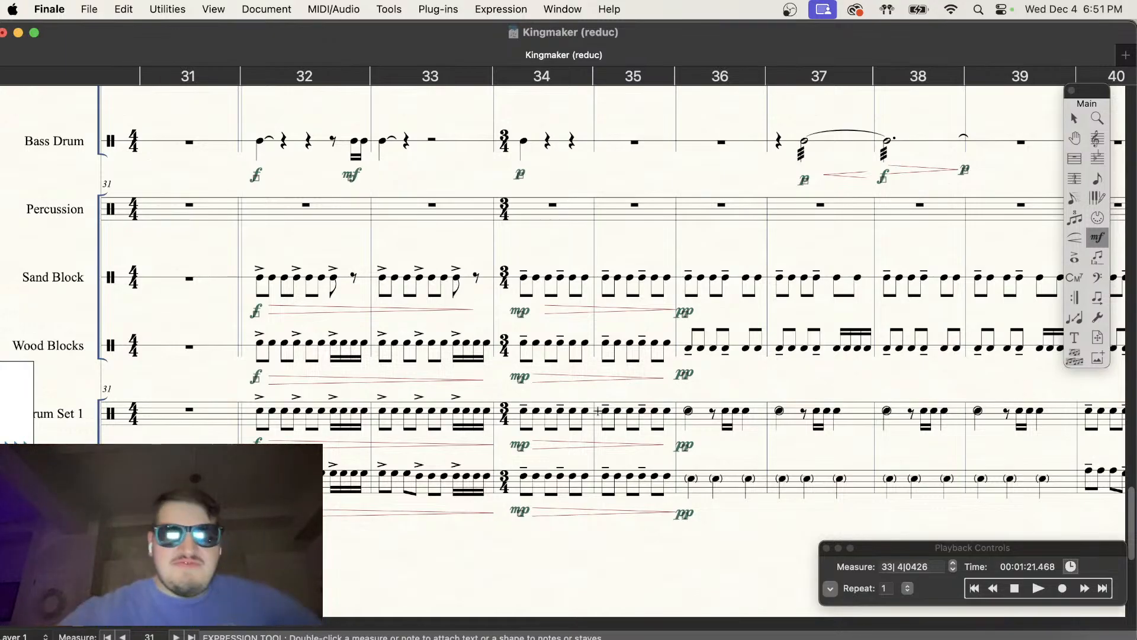
{"action": "scroll", "coordinate": [491, 442], "scroll_direction": "up", "scroll_amount": 2}
{"action": "scroll", "coordinate": [491, 442], "scroll_direction": "down", "scroll_amount": 3}
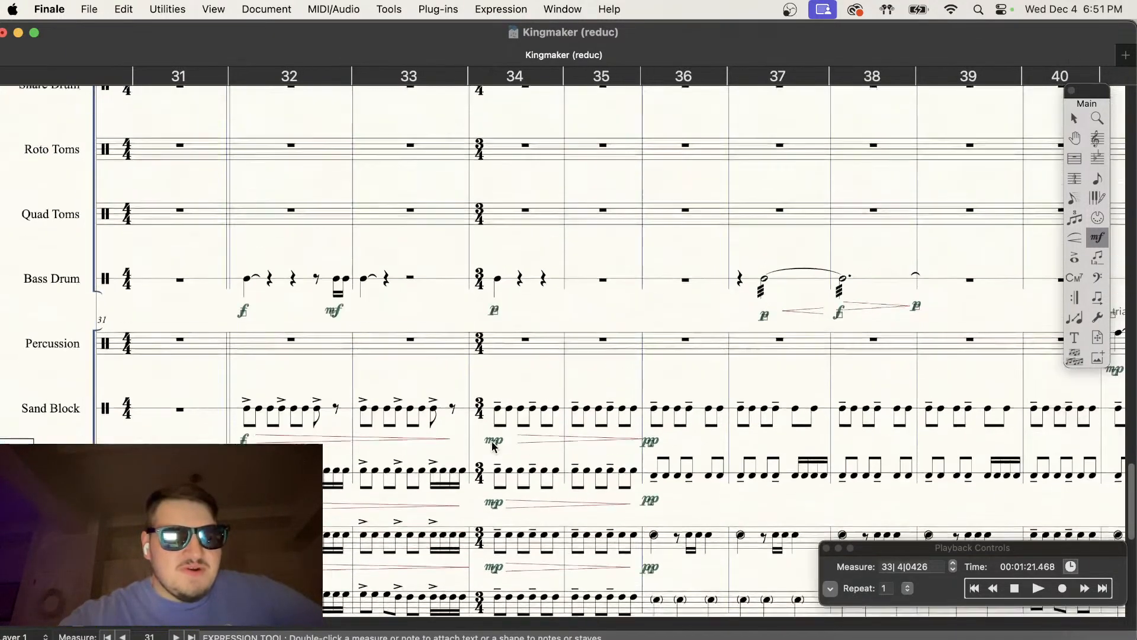
{"action": "scroll", "coordinate": [491, 441], "scroll_direction": "up", "scroll_amount": 2}
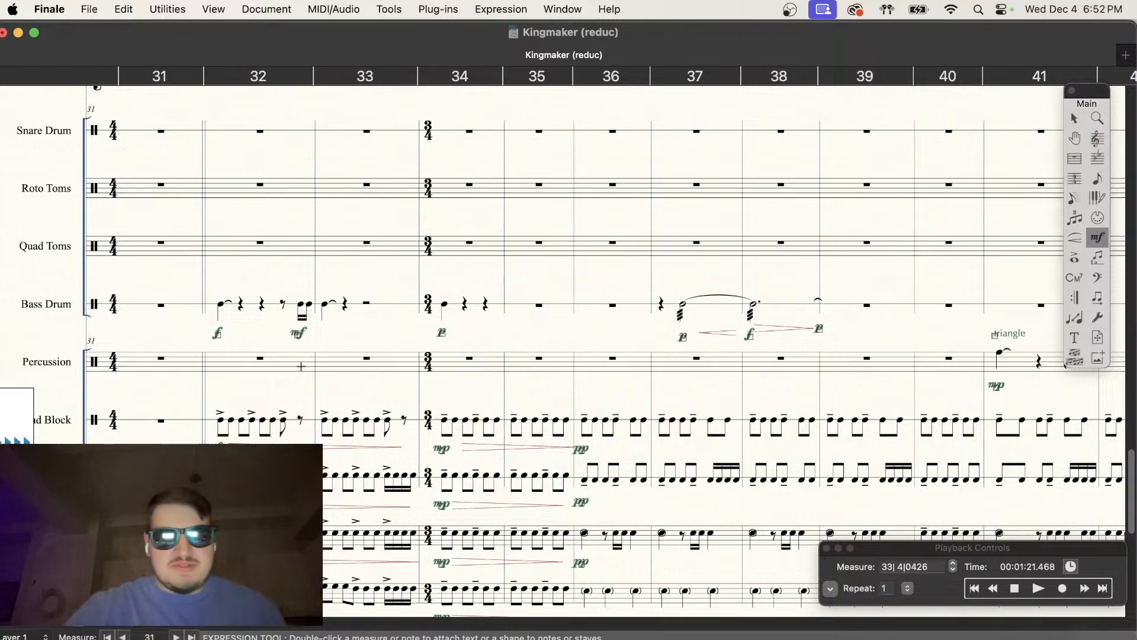
{"action": "scroll", "coordinate": [569, 370], "scroll_direction": "down", "scroll_amount": 2}
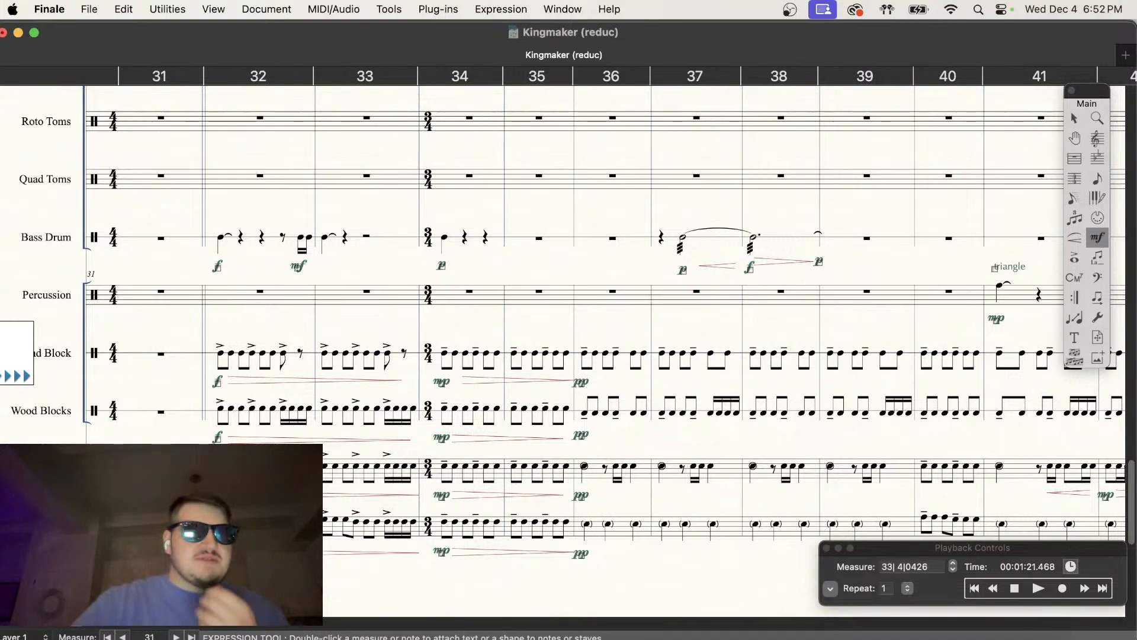
{"action": "scroll", "coordinate": [314, 280], "scroll_direction": "up", "scroll_amount": 3}
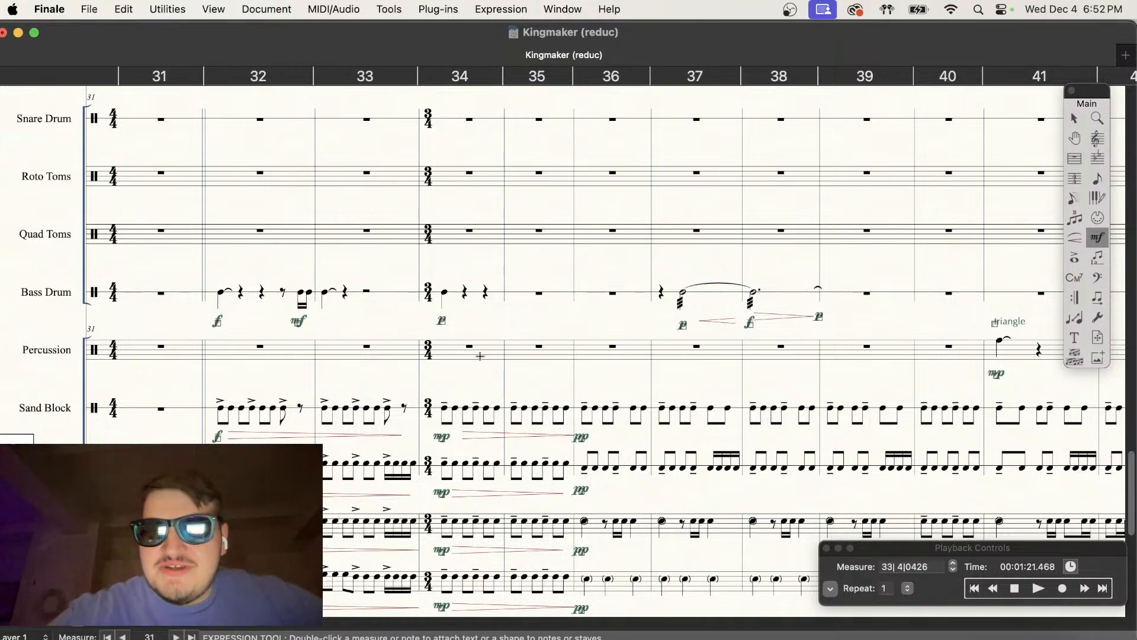
{"action": "scroll", "coordinate": [492, 391], "scroll_direction": "down", "scroll_amount": 5}
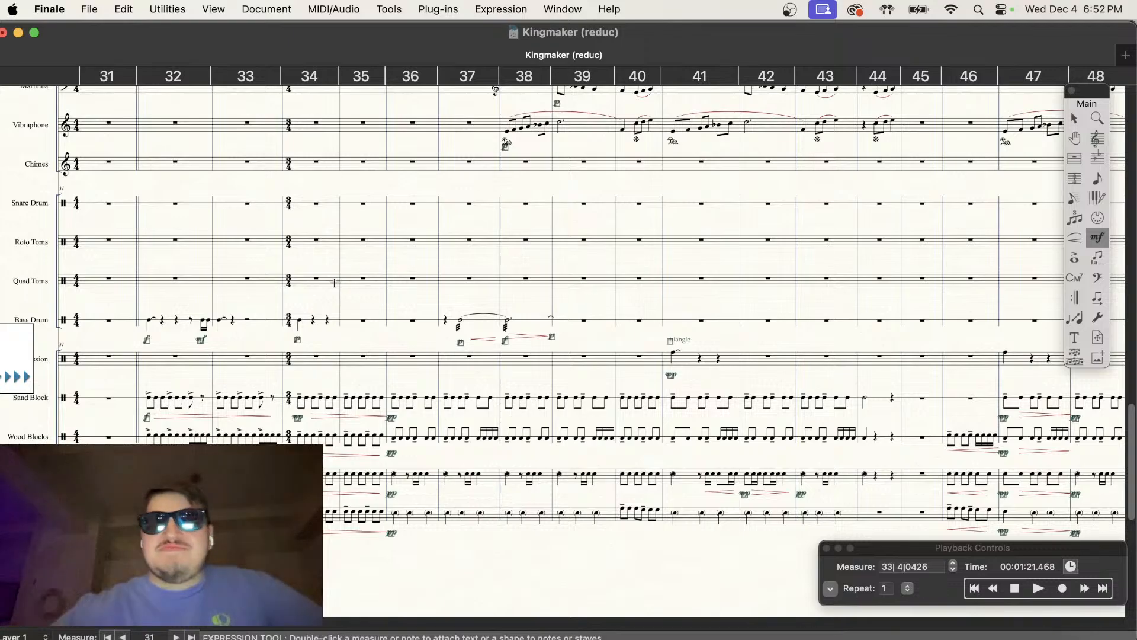
Step: Examine the brass, mallet percussion, woodwind and saxophone parts from measure 31 through measure 65
{"action": "scroll", "coordinate": [334, 282], "scroll_direction": "up", "scroll_amount": 10}
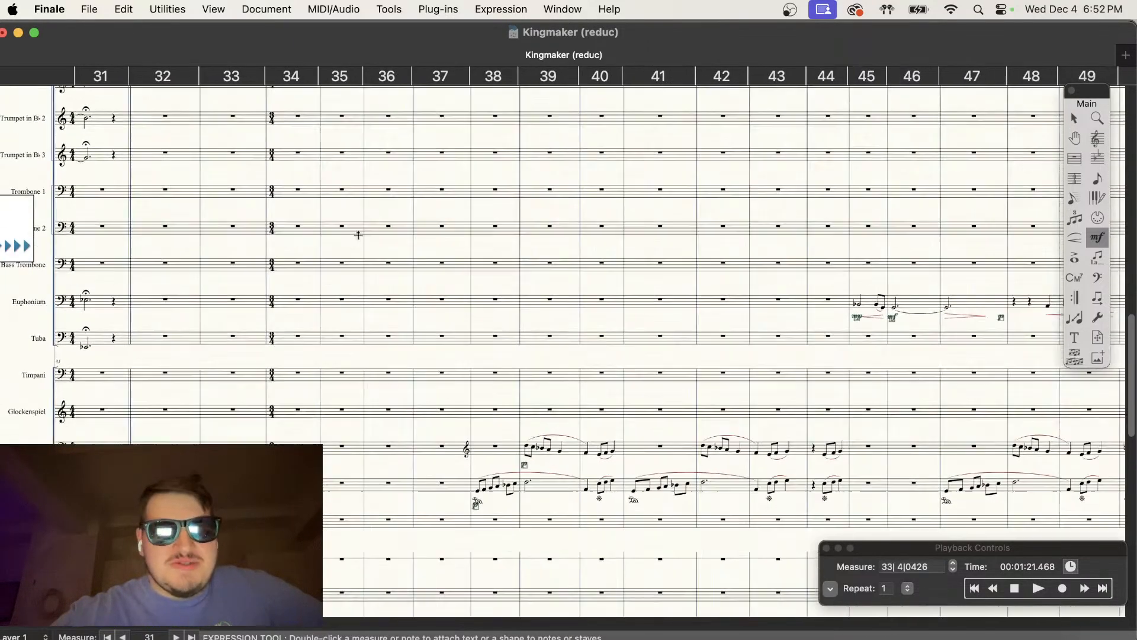
{"action": "scroll", "coordinate": [356, 237], "scroll_direction": "right", "scroll_amount": 3}
{"action": "scroll", "coordinate": [359, 235], "scroll_direction": "right", "scroll_amount": 10}
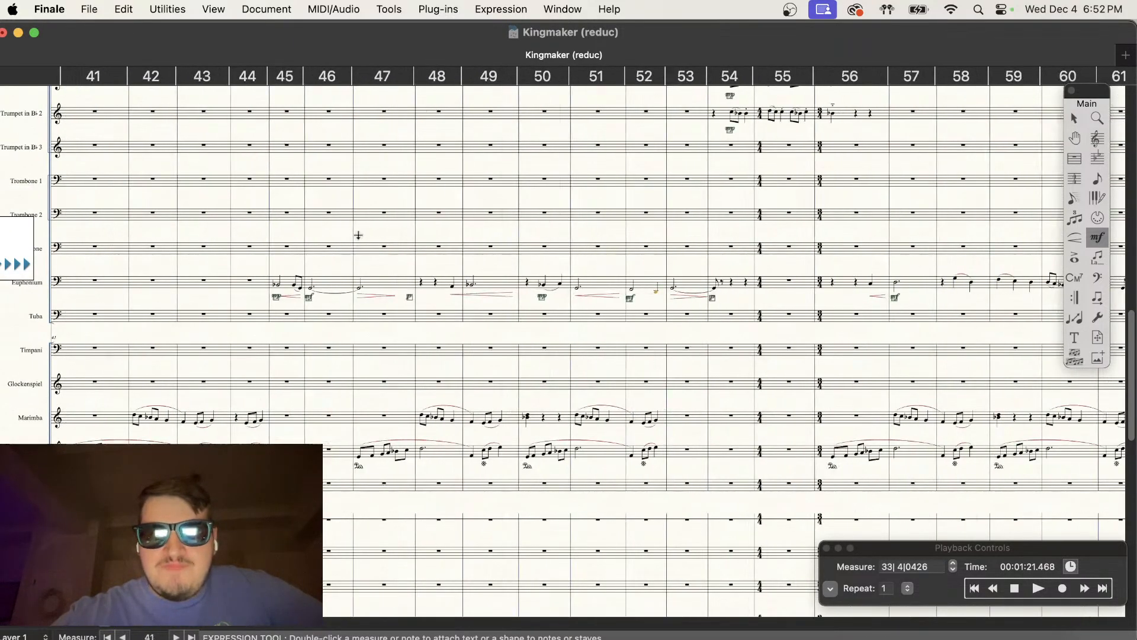
{"action": "scroll", "coordinate": [358, 235], "scroll_direction": "up", "scroll_amount": 10}
{"action": "scroll", "coordinate": [358, 235], "scroll_direction": "left", "scroll_amount": 10}
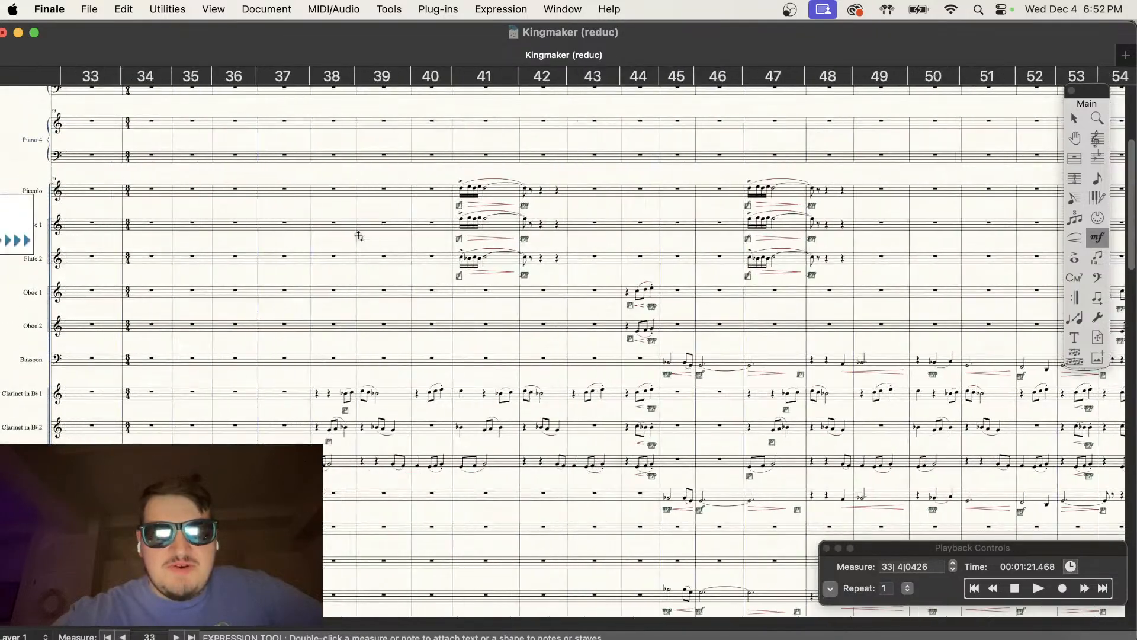
{"action": "scroll", "coordinate": [359, 235], "scroll_direction": "right", "scroll_amount": 15}
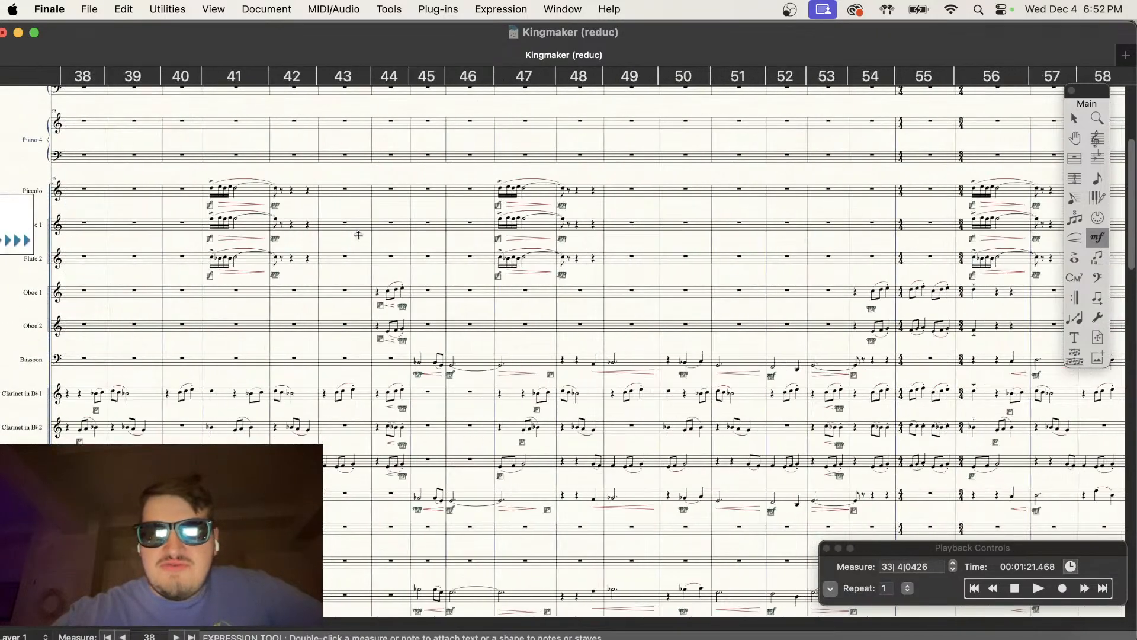
{"action": "scroll", "coordinate": [358, 235], "scroll_direction": "down", "scroll_amount": 5}
{"action": "scroll", "coordinate": [358, 236], "scroll_direction": "down", "scroll_amount": 5}
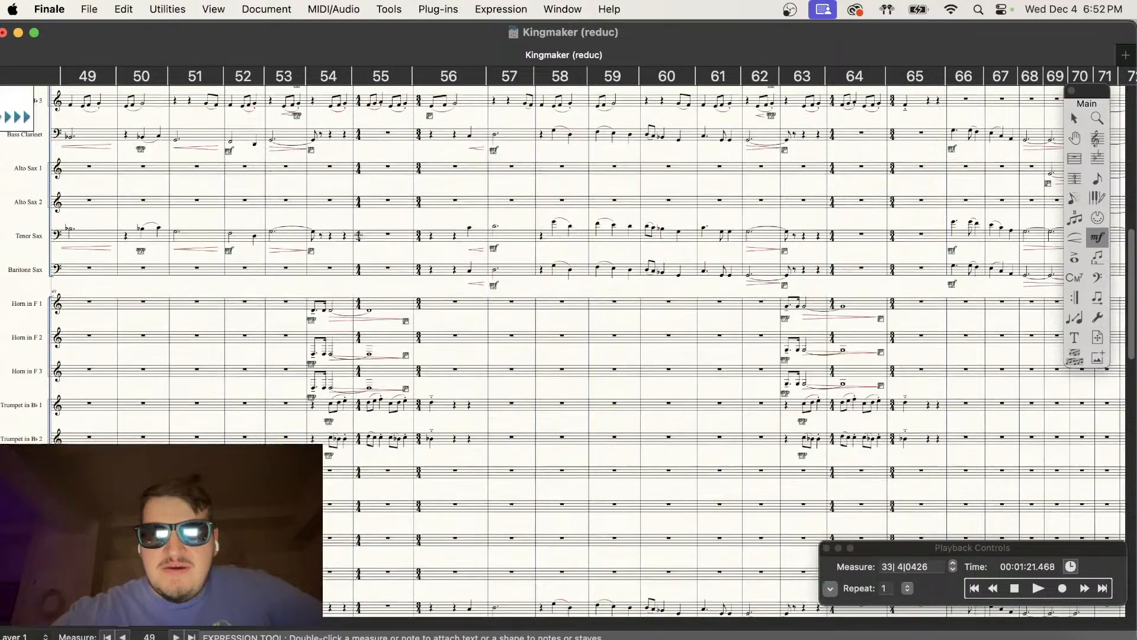
Step: Examine the woodwind, saxophone and horn parts from measure 59 through measure 110
{"action": "scroll", "coordinate": [358, 235], "scroll_direction": "right", "scroll_amount": 8}
{"action": "scroll", "coordinate": [358, 236], "scroll_direction": "up", "scroll_amount": 10}
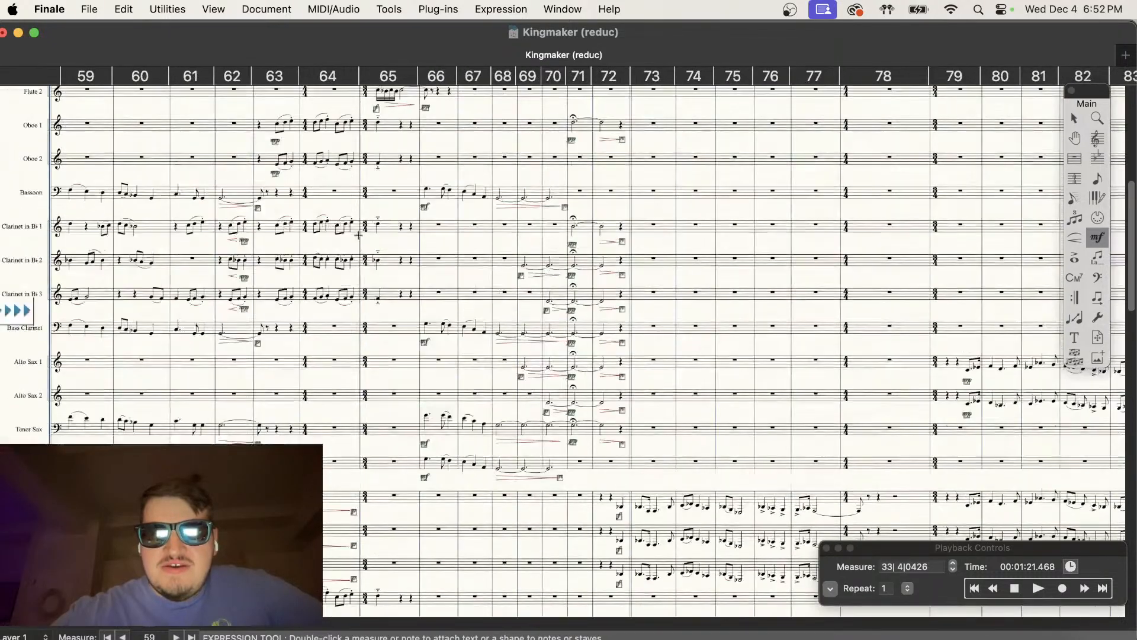
{"action": "scroll", "coordinate": [358, 235], "scroll_direction": "right", "scroll_amount": 12}
{"action": "scroll", "coordinate": [358, 235], "scroll_direction": "right", "scroll_amount": 8}
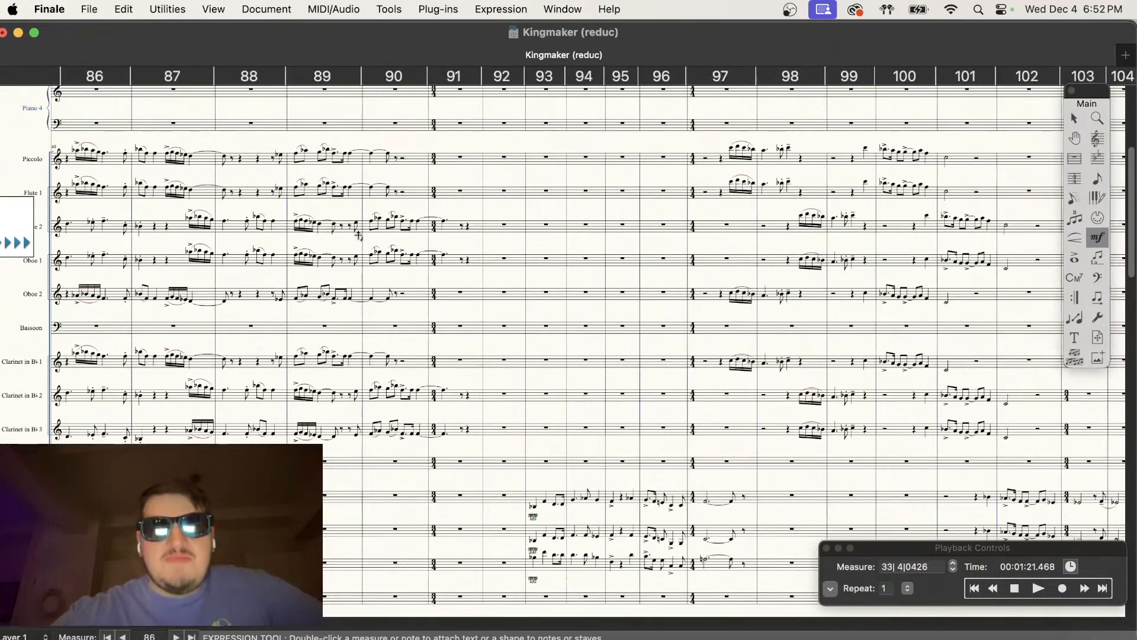
{"action": "key", "text": "super+minus"}
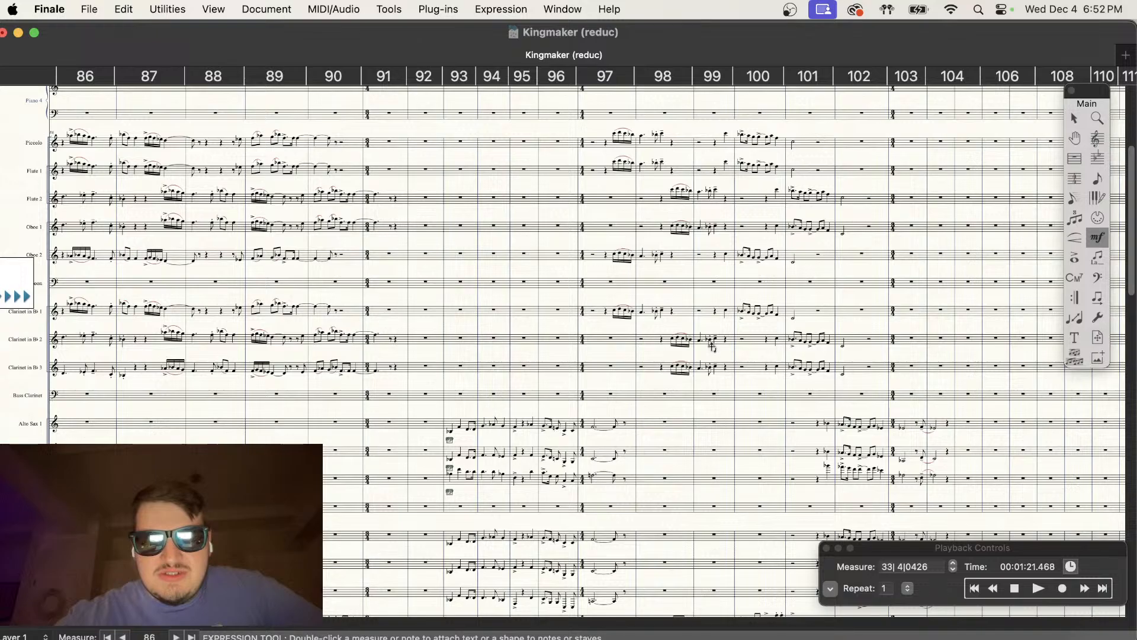
{"action": "scroll", "coordinate": [712, 347], "scroll_direction": "down", "scroll_amount": 2}
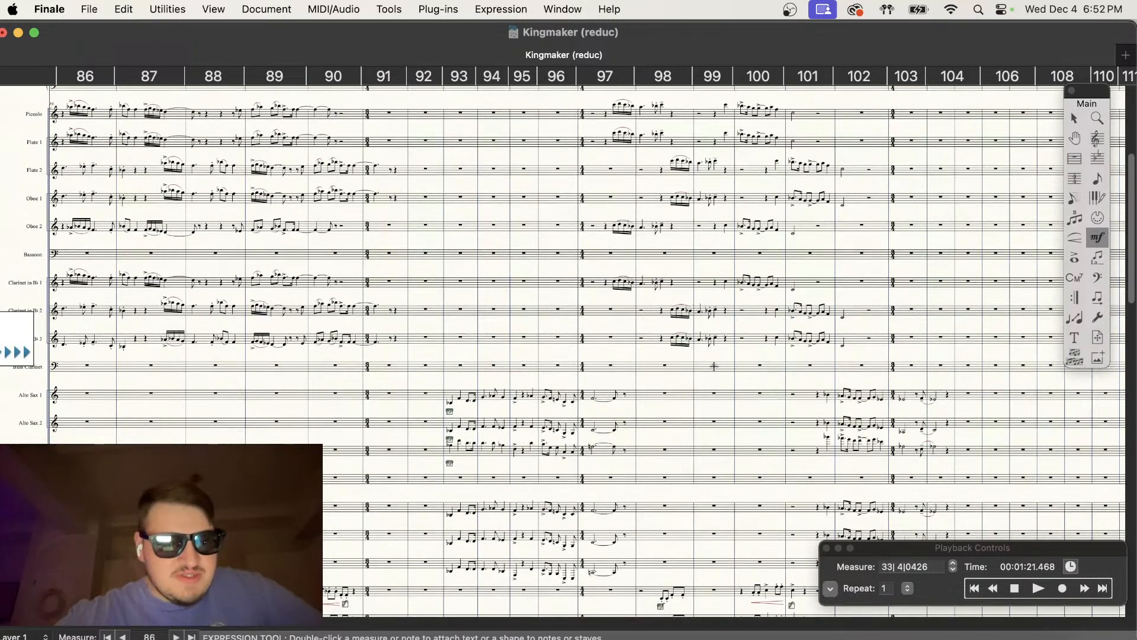
Step: Review the woodwind and saxophone parts from measure 86 back to measure 32 and set playback to start at measure 32
{"action": "scroll", "coordinate": [714, 366], "scroll_direction": "left", "scroll_amount": 5}
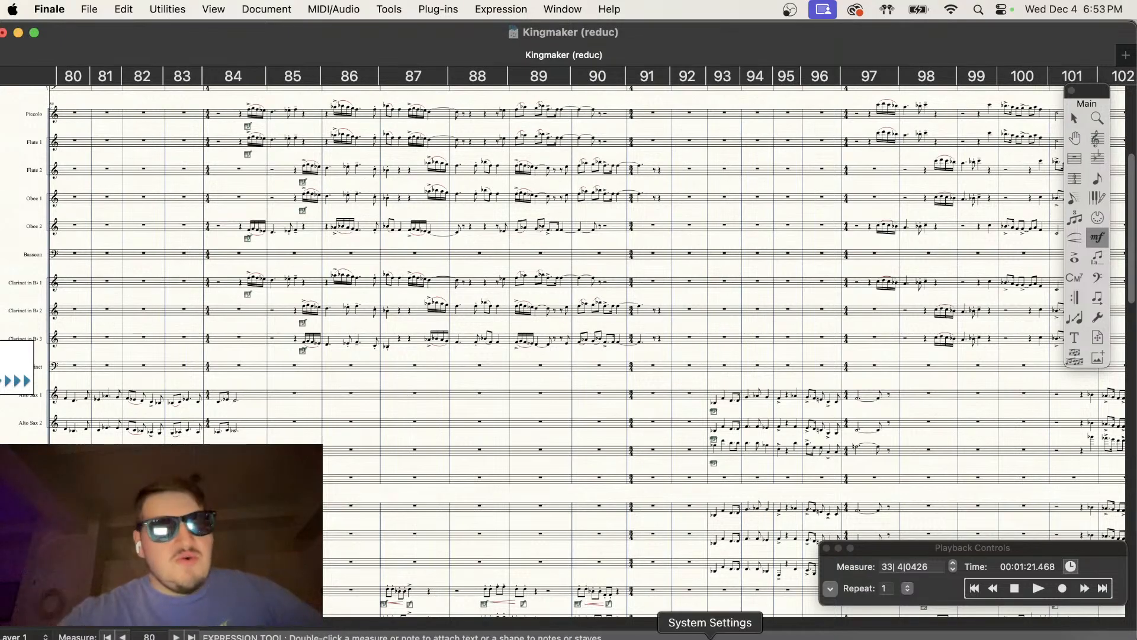
{"action": "scroll", "coordinate": [638, 336], "scroll_direction": "left", "scroll_amount": 10}
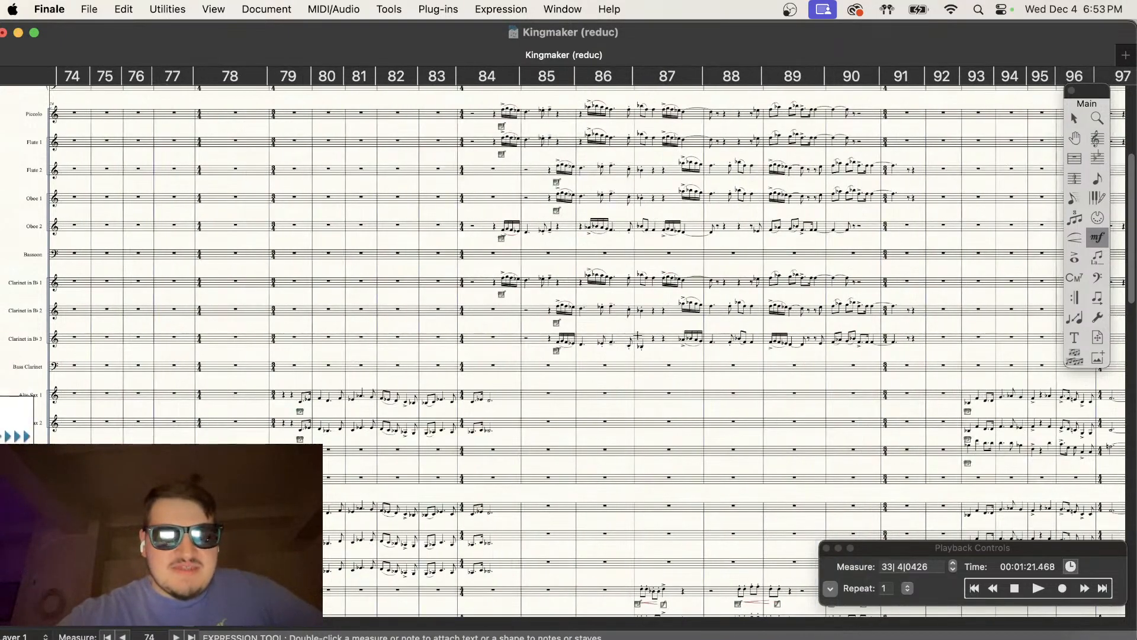
{"action": "scroll", "coordinate": [638, 335], "scroll_direction": "right", "scroll_amount": 3}
{"action": "scroll", "coordinate": [638, 335], "scroll_direction": "left", "scroll_amount": 8}
{"action": "scroll", "coordinate": [638, 336], "scroll_direction": "left", "scroll_amount": 15}
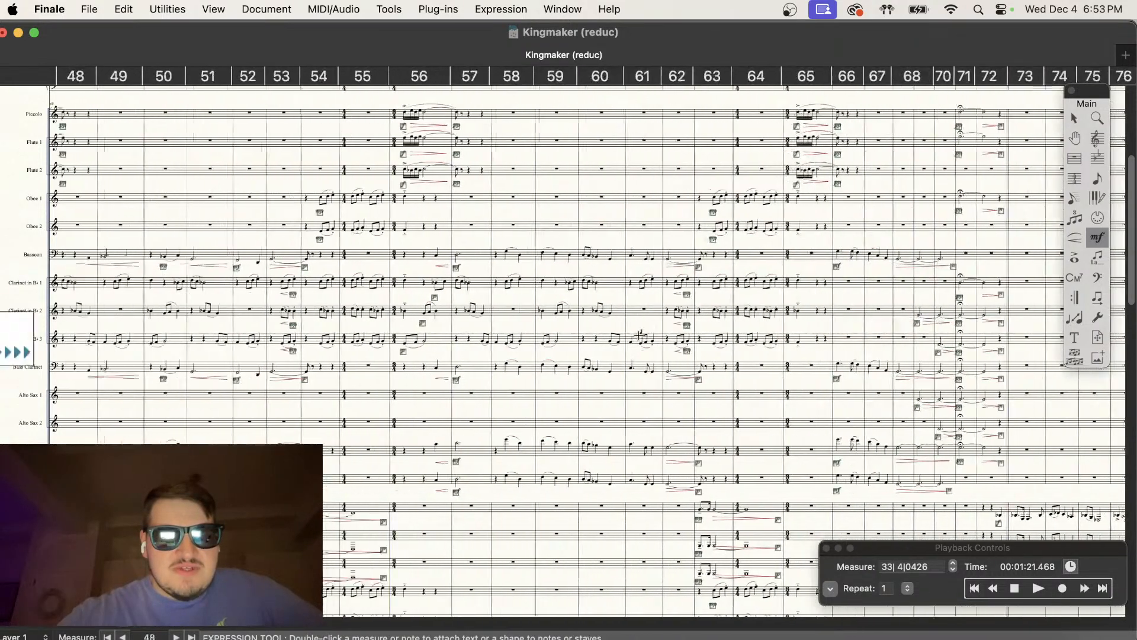
{"action": "scroll", "coordinate": [638, 335], "scroll_direction": "left", "scroll_amount": 6}
{"action": "scroll", "coordinate": [638, 335], "scroll_direction": "right", "scroll_amount": 3}
{"action": "scroll", "coordinate": [637, 336], "scroll_direction": "up", "scroll_amount": 1}
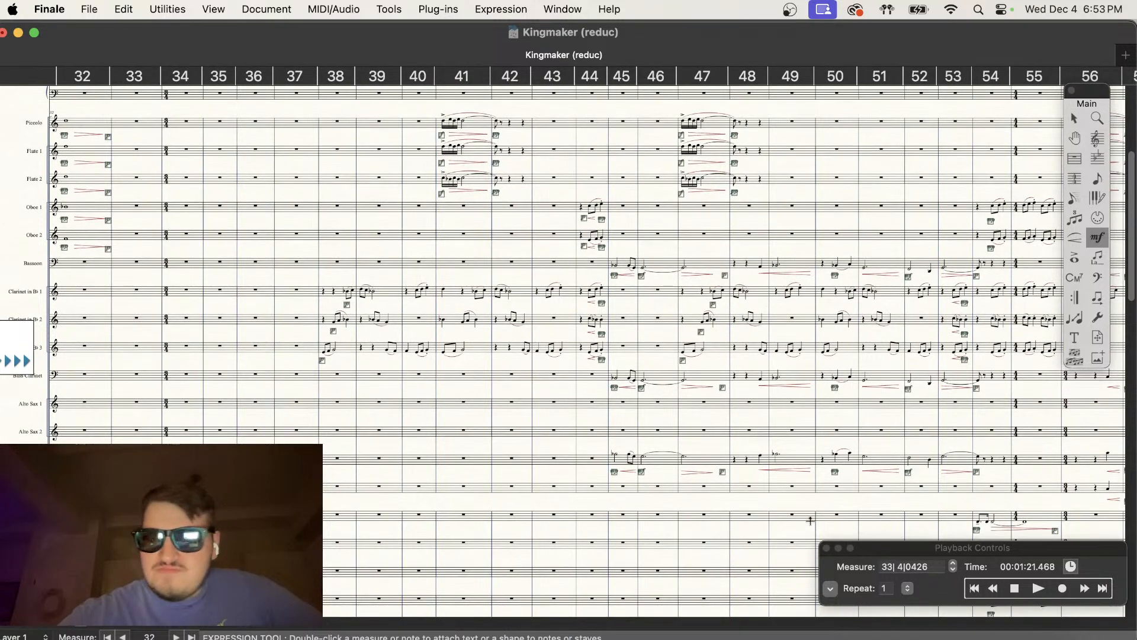
{"action": "left_click", "coordinate": [1015, 588]}
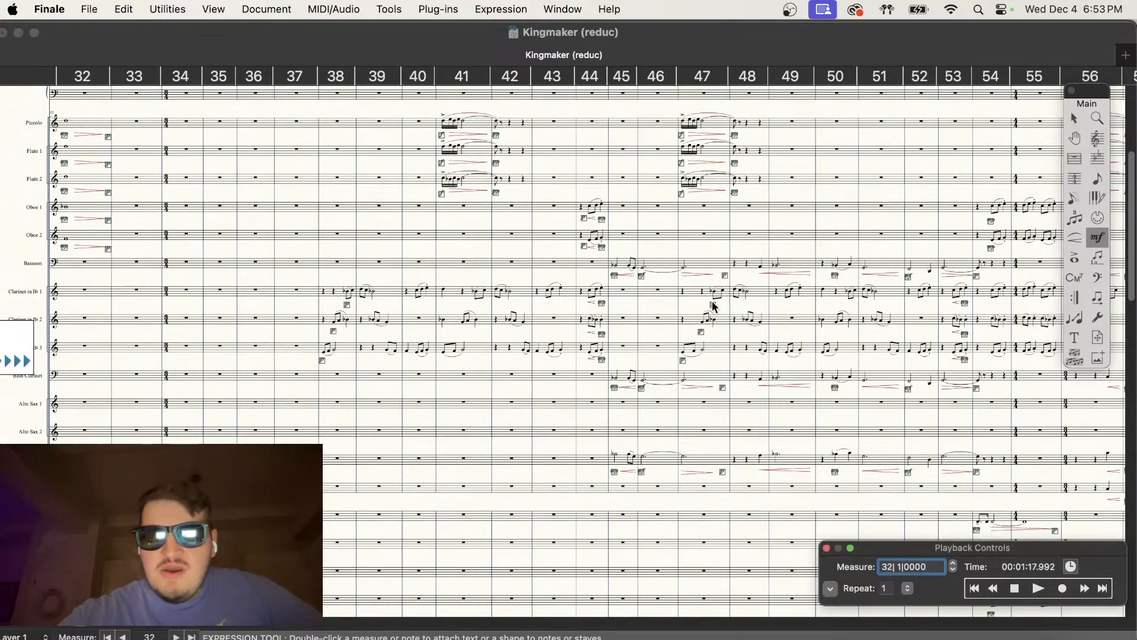
Step: Examine the woodwind, saxophone and brass parts and their dynamics from measure 32 through measure 64
{"action": "scroll", "coordinate": [634, 173], "scroll_direction": "up", "scroll_amount": 4}
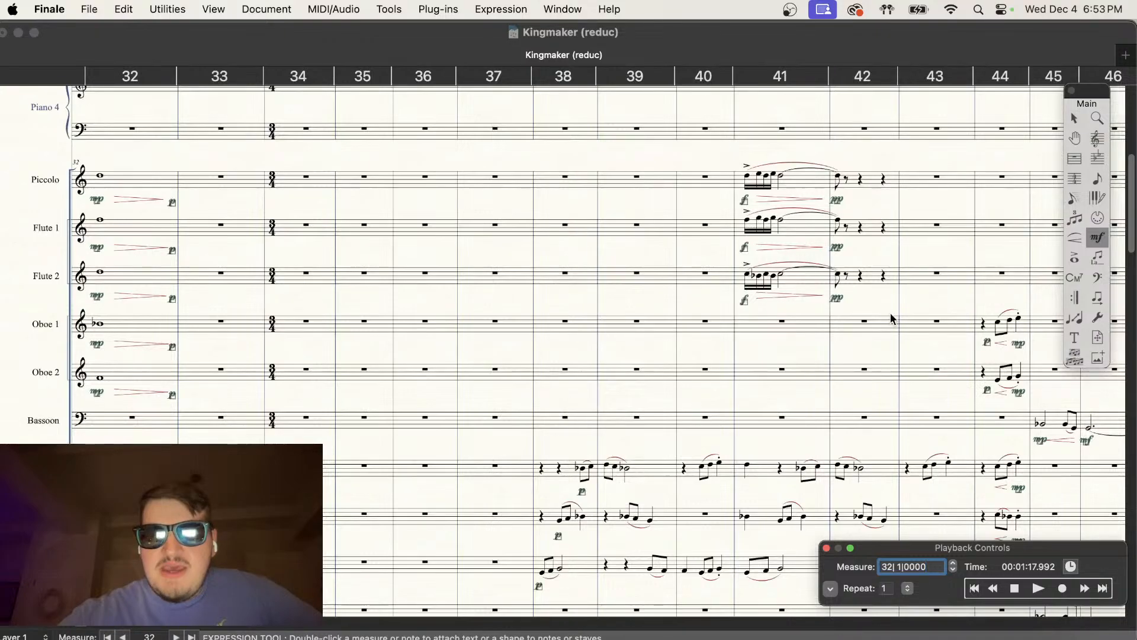
{"action": "scroll", "coordinate": [890, 313], "scroll_direction": "right", "scroll_amount": 5}
{"action": "scroll", "coordinate": [890, 314], "scroll_direction": "down", "scroll_amount": 3}
{"action": "scroll", "coordinate": [721, 262], "scroll_direction": "down", "scroll_amount": 10}
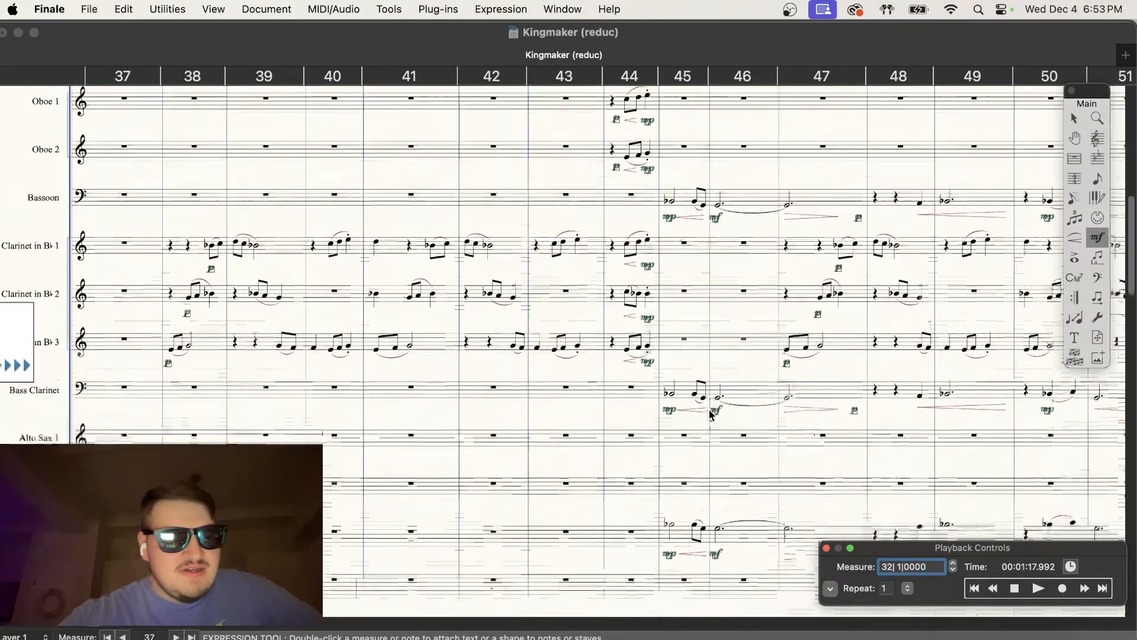
{"action": "scroll", "coordinate": [708, 409], "scroll_direction": "down", "scroll_amount": 1}
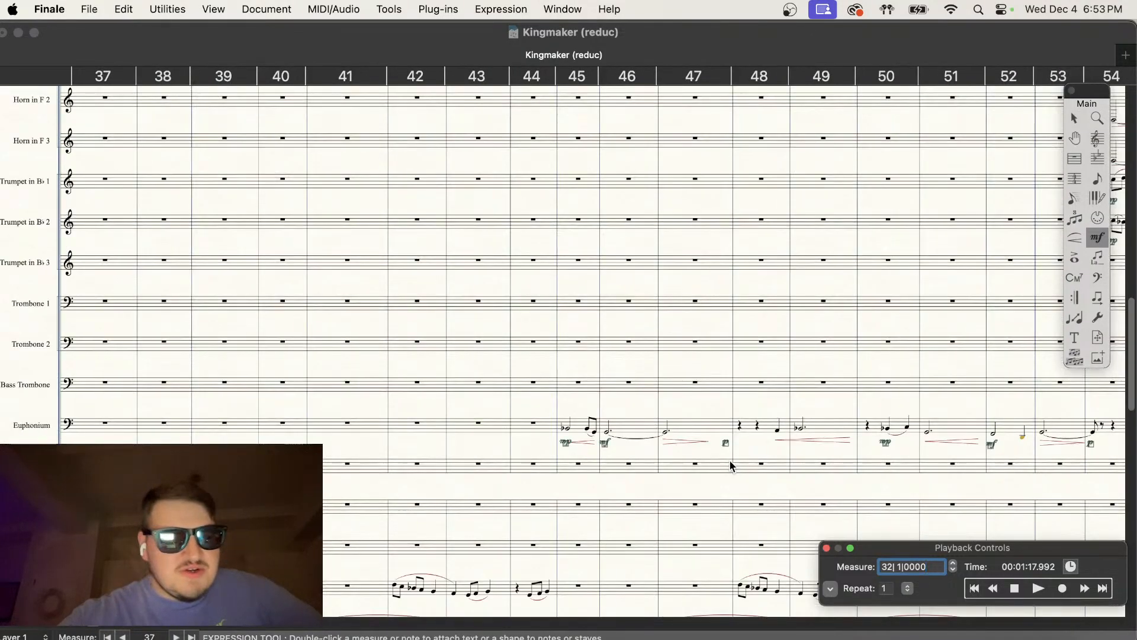
{"action": "scroll", "coordinate": [730, 465], "scroll_direction": "down", "scroll_amount": 1}
{"action": "scroll", "coordinate": [729, 465], "scroll_direction": "up", "scroll_amount": 10}
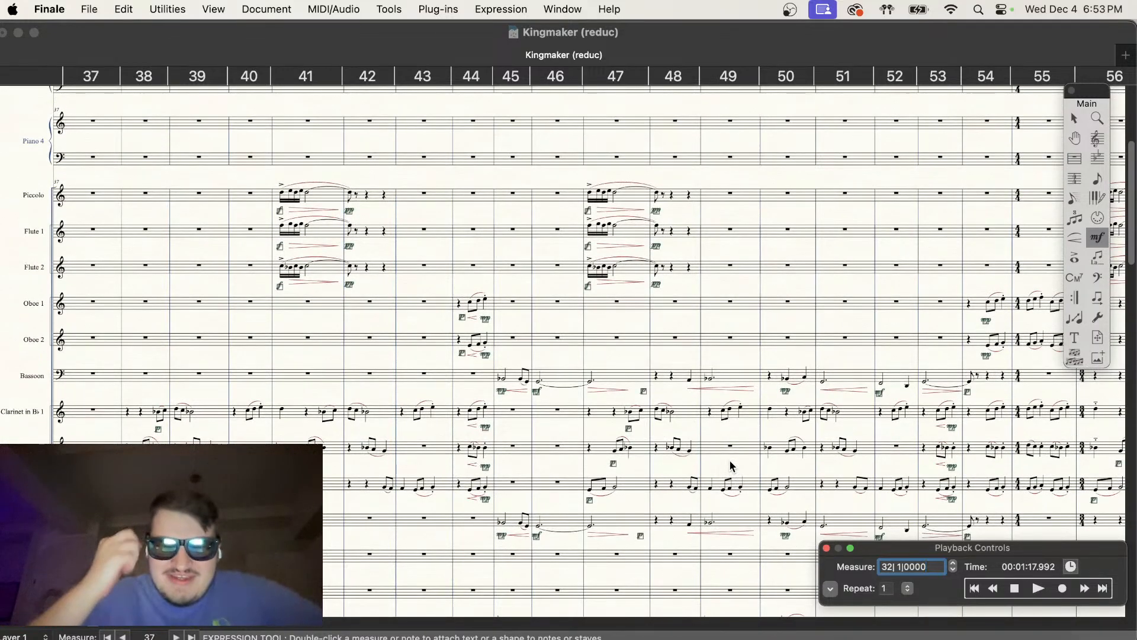
{"action": "scroll", "coordinate": [570, 361], "scroll_direction": "down", "scroll_amount": 5}
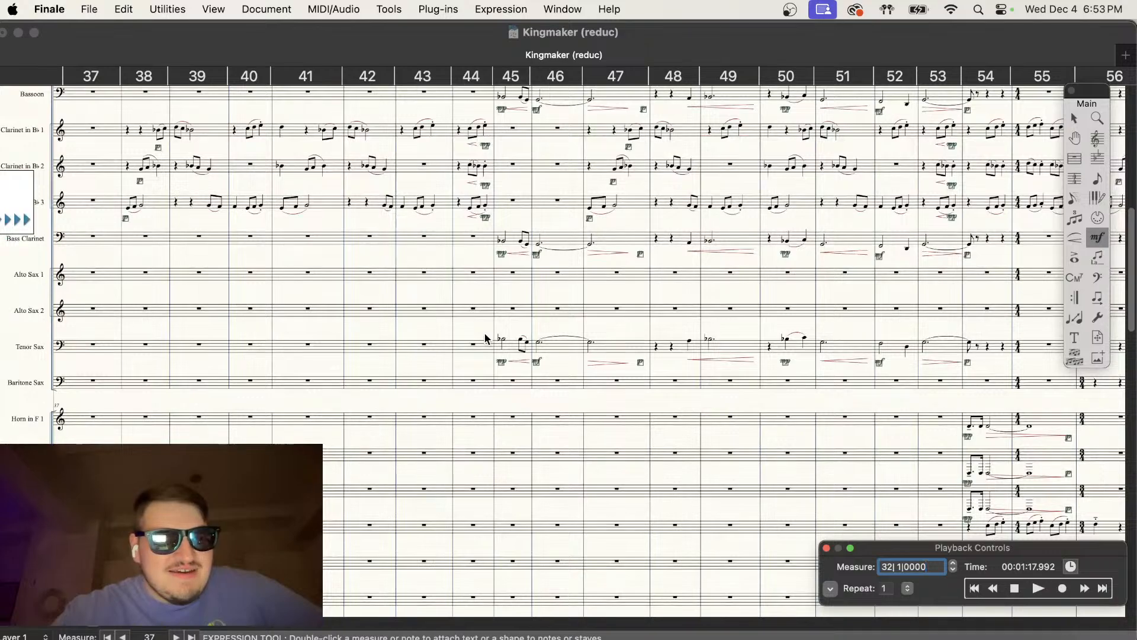
{"action": "scroll", "coordinate": [484, 338], "scroll_direction": "up", "scroll_amount": 1}
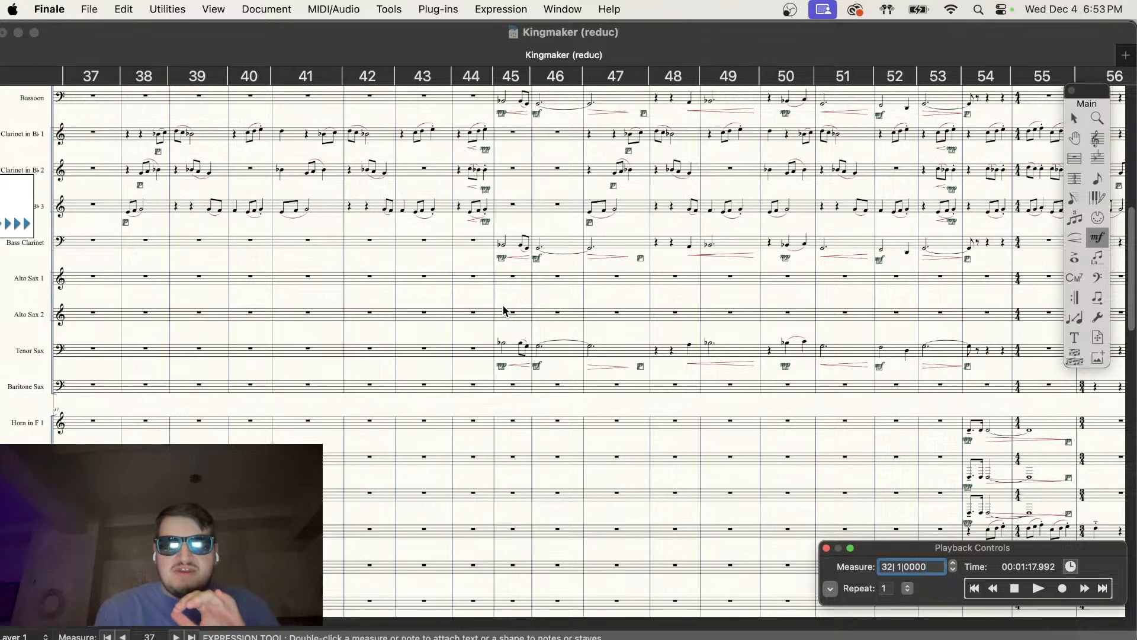
{"action": "scroll", "coordinate": [522, 449], "scroll_direction": "down", "scroll_amount": 5}
{"action": "scroll", "coordinate": [523, 447], "scroll_direction": "down", "scroll_amount": 1}
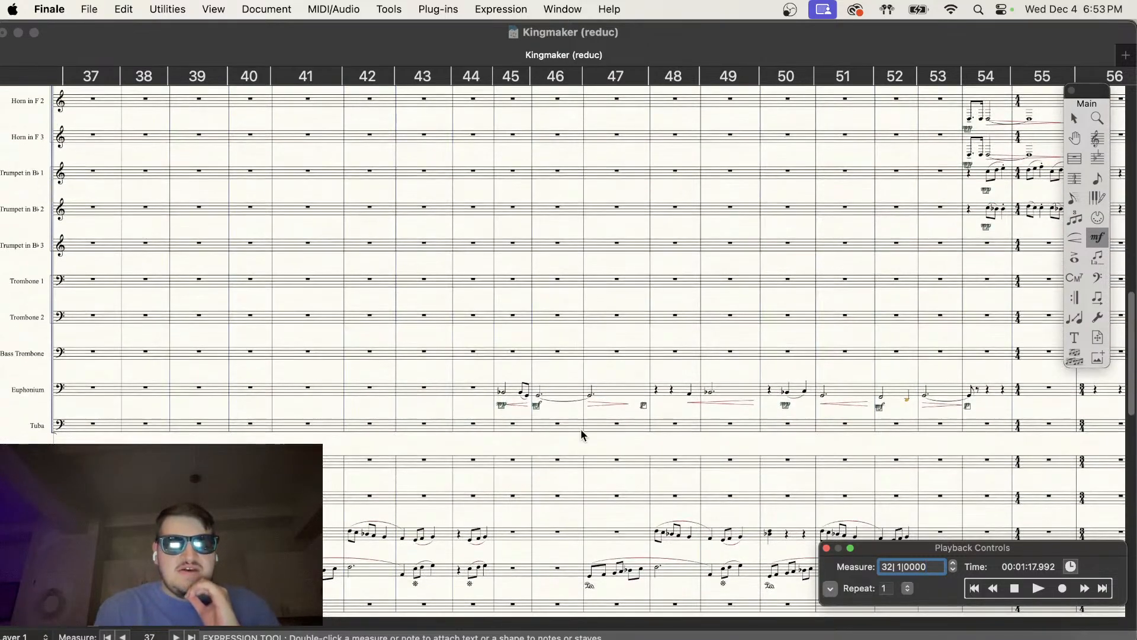
{"action": "scroll", "coordinate": [704, 479], "scroll_direction": "right", "scroll_amount": 5}
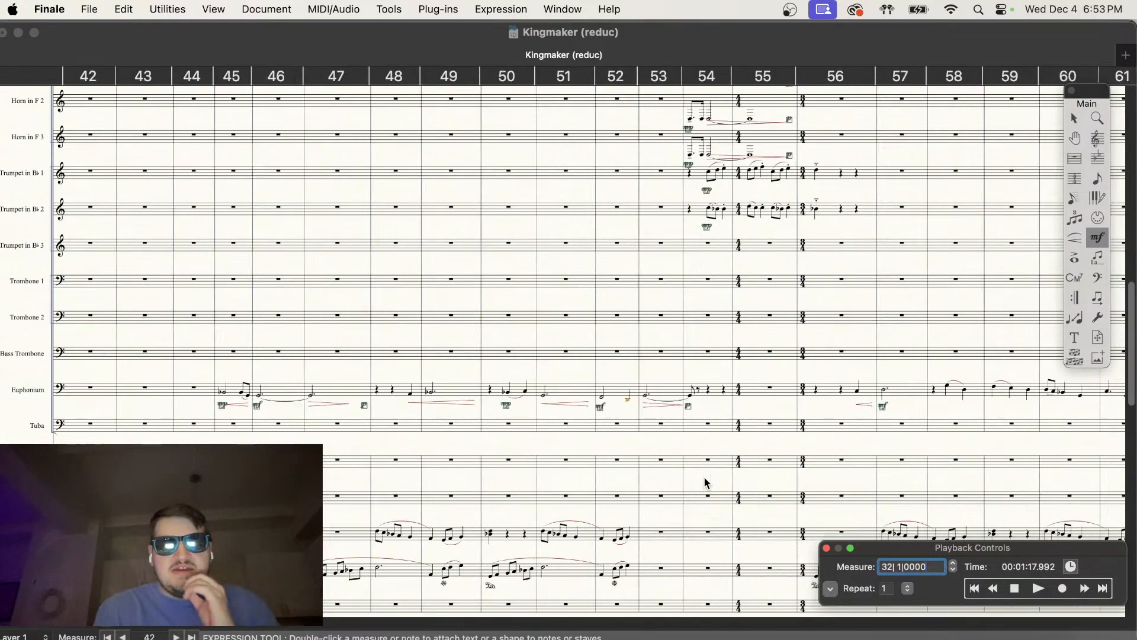
{"action": "scroll", "coordinate": [705, 482], "scroll_direction": "right", "scroll_amount": 3}
{"action": "scroll", "coordinate": [704, 483], "scroll_direction": "up", "scroll_amount": 4}
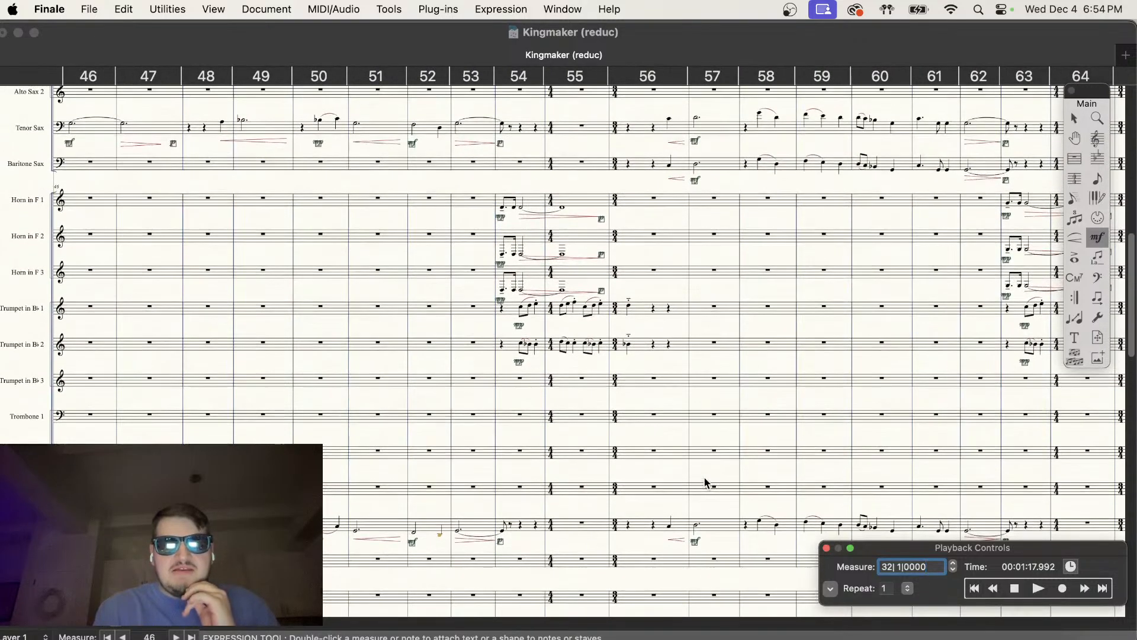
{"action": "scroll", "coordinate": [705, 483], "scroll_direction": "up", "scroll_amount": 8}
Step: Play the score back from measure 32 to measure 105, following the woodwind, saxophone and horn staves
{"action": "scroll", "coordinate": [704, 483], "scroll_direction": "left", "scroll_amount": 10}
{"action": "scroll", "coordinate": [705, 483], "scroll_direction": "right", "scroll_amount": 6}
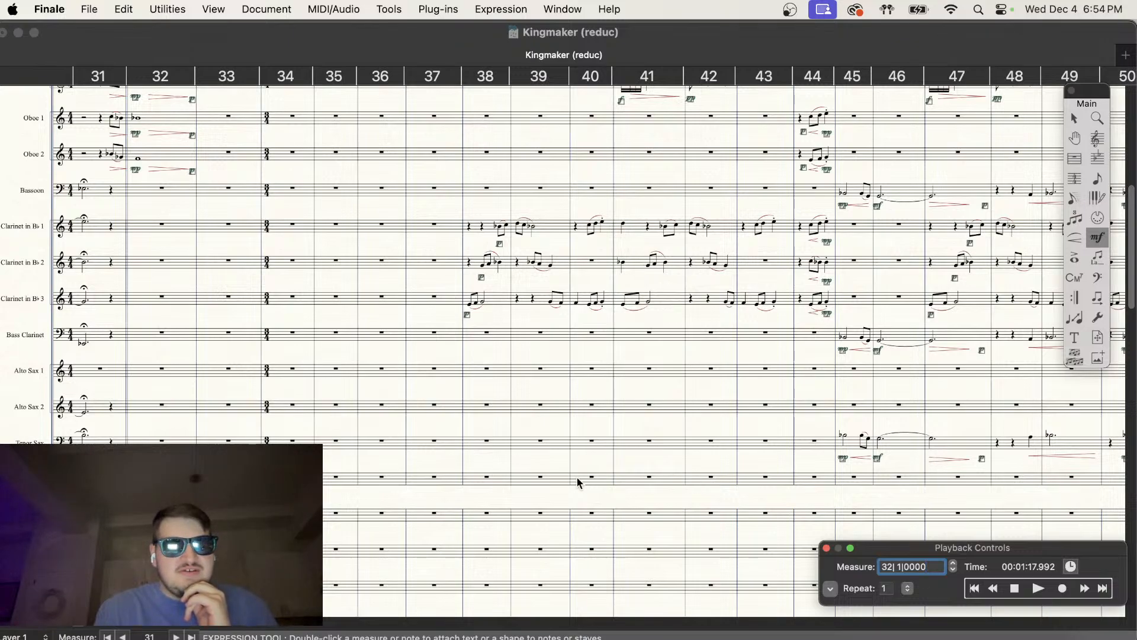
{"action": "key", "text": "super+="}
{"action": "scroll", "coordinate": [577, 477], "scroll_direction": "right", "scroll_amount": 1}
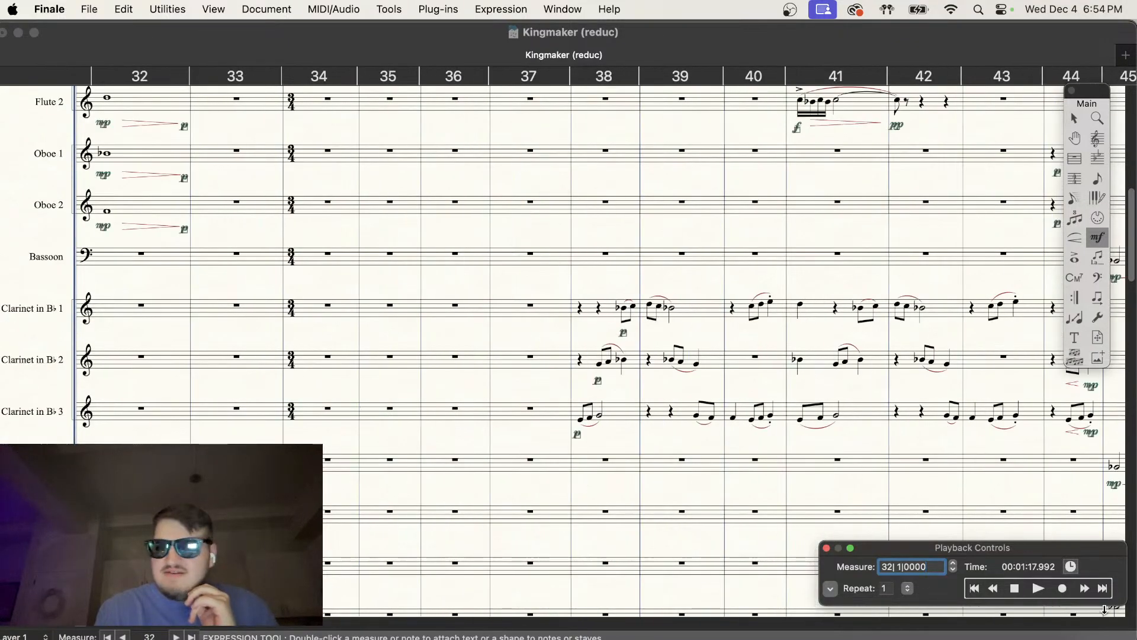
{"action": "left_click", "coordinate": [1038, 588]}
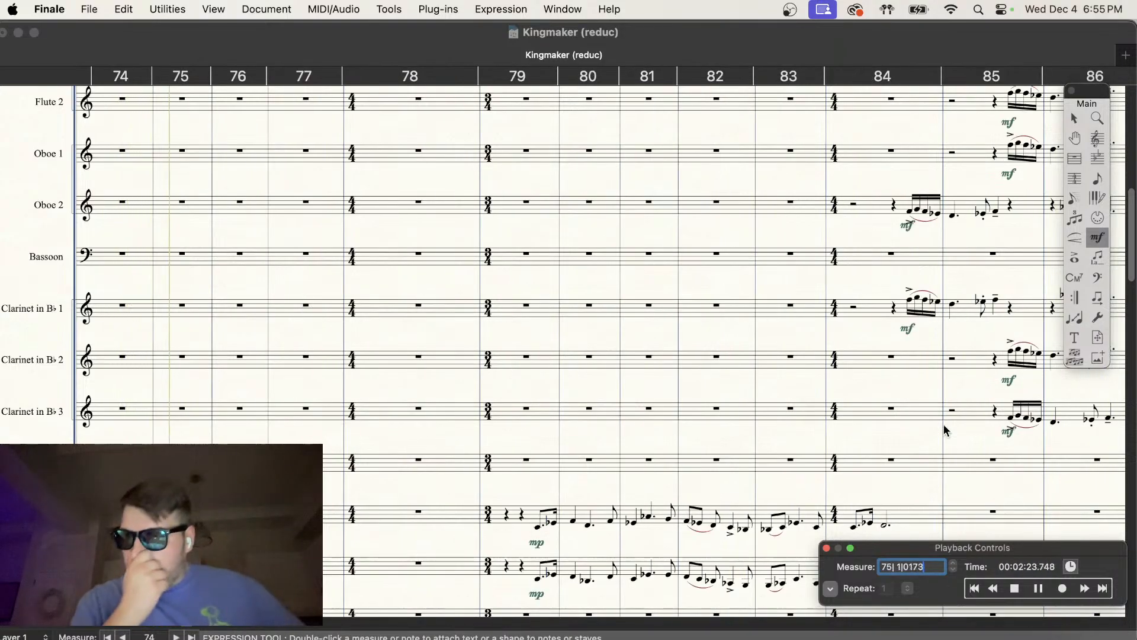
{"action": "scroll", "coordinate": [936, 410], "scroll_direction": "down", "scroll_amount": 10}
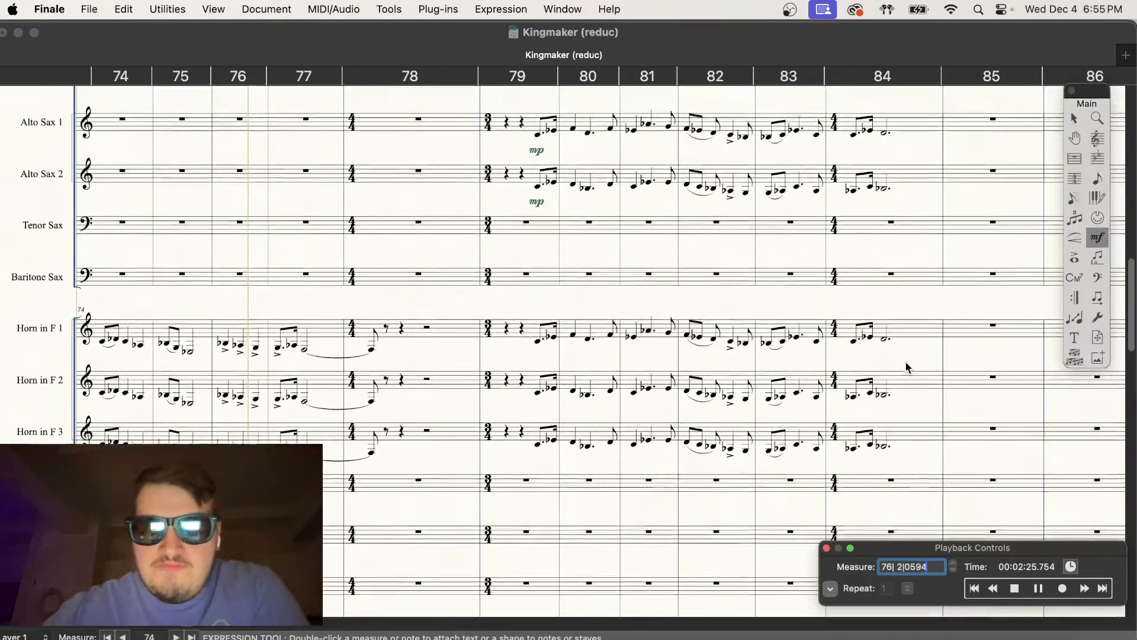
{"action": "scroll", "coordinate": [906, 363], "scroll_direction": "up", "scroll_amount": 1}
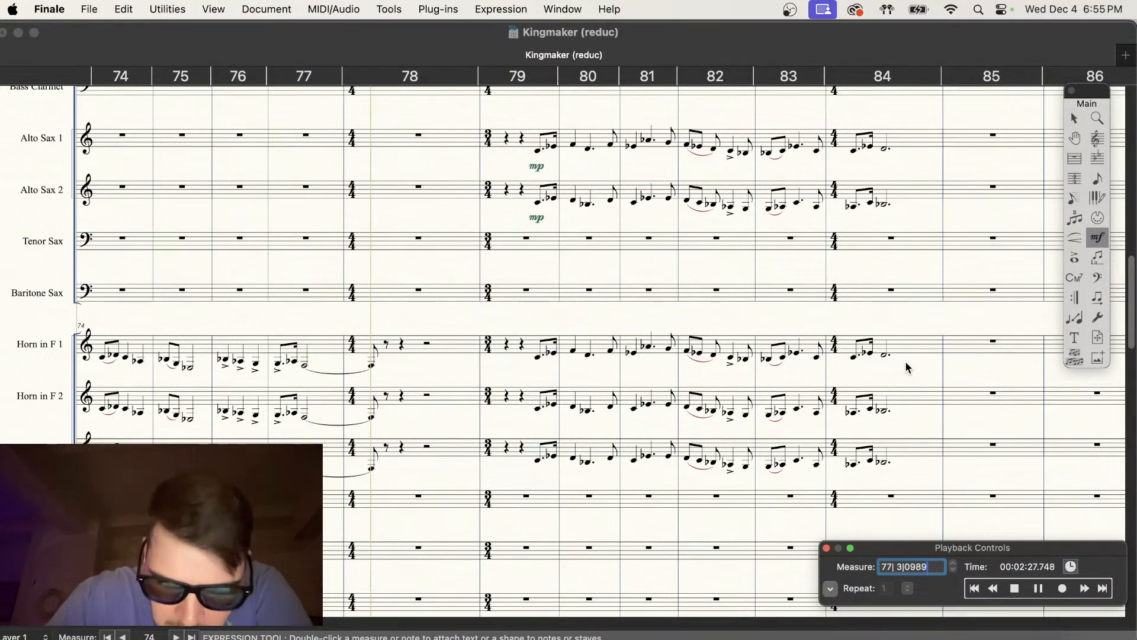
{"action": "key", "text": "XF86AudioRaiseVolume"}
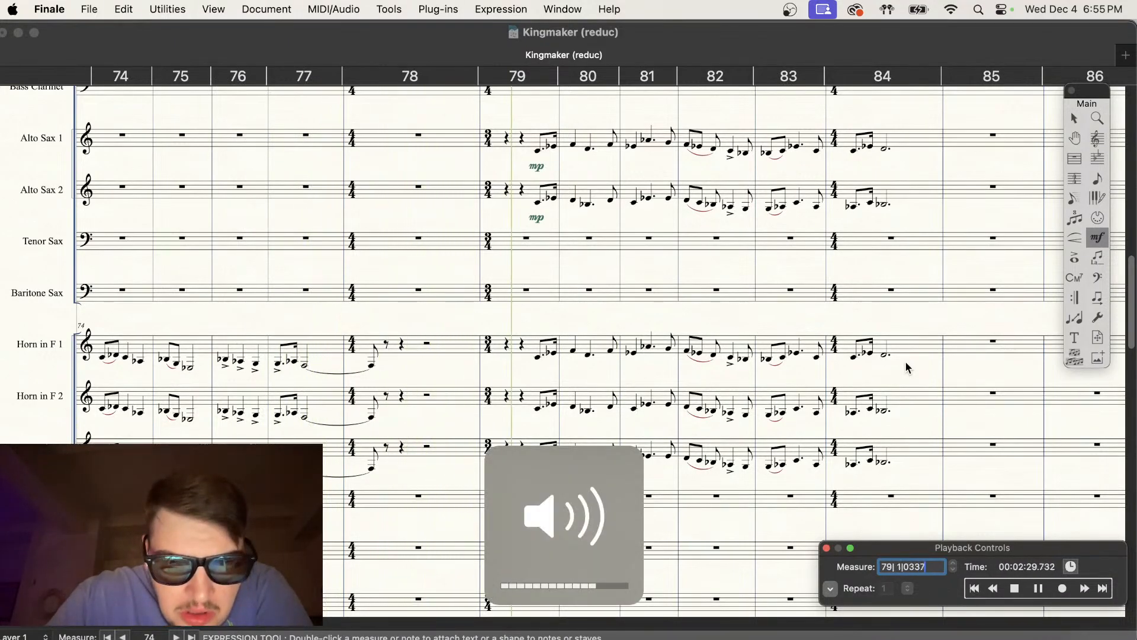
{"action": "key", "text": "XF86AudioLowerVolume"}
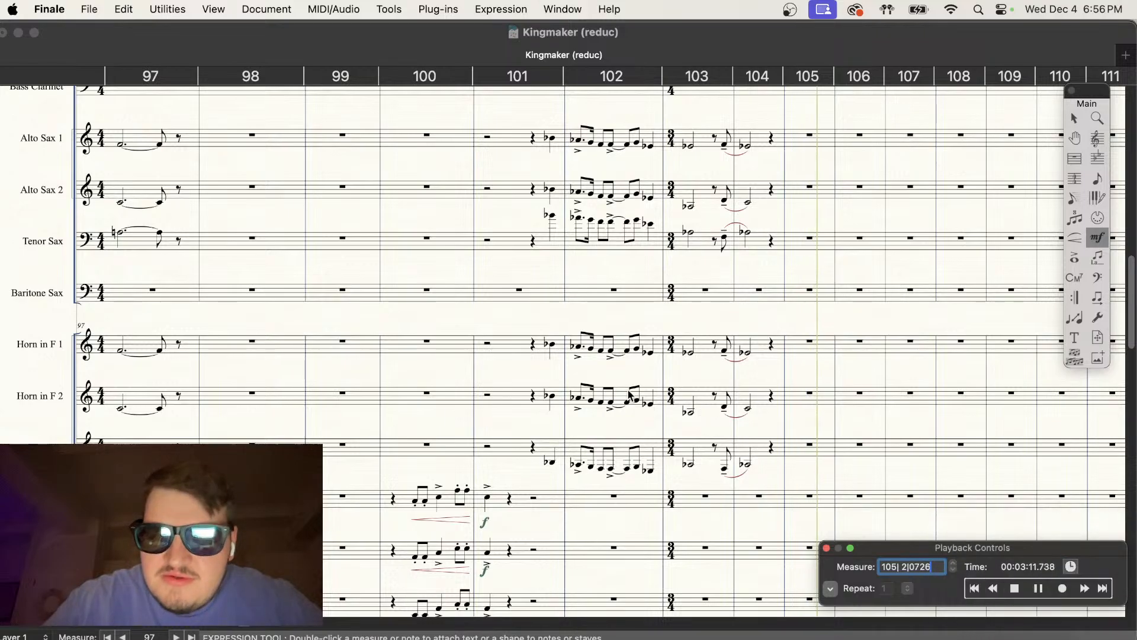
{"action": "left_click", "coordinate": [710, 367]}
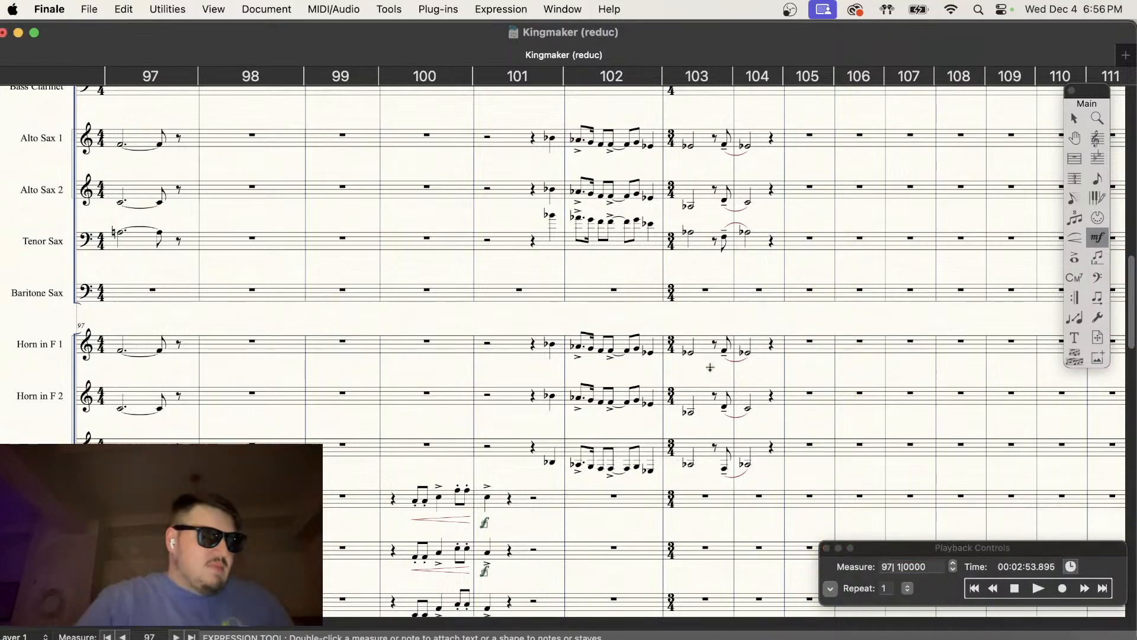
Step: Examine the woodwind, saxophone, horn, trumpet and trombone parts from measure 81 through measure 117
{"action": "scroll", "coordinate": [507, 220], "scroll_direction": "down", "scroll_amount": 5}
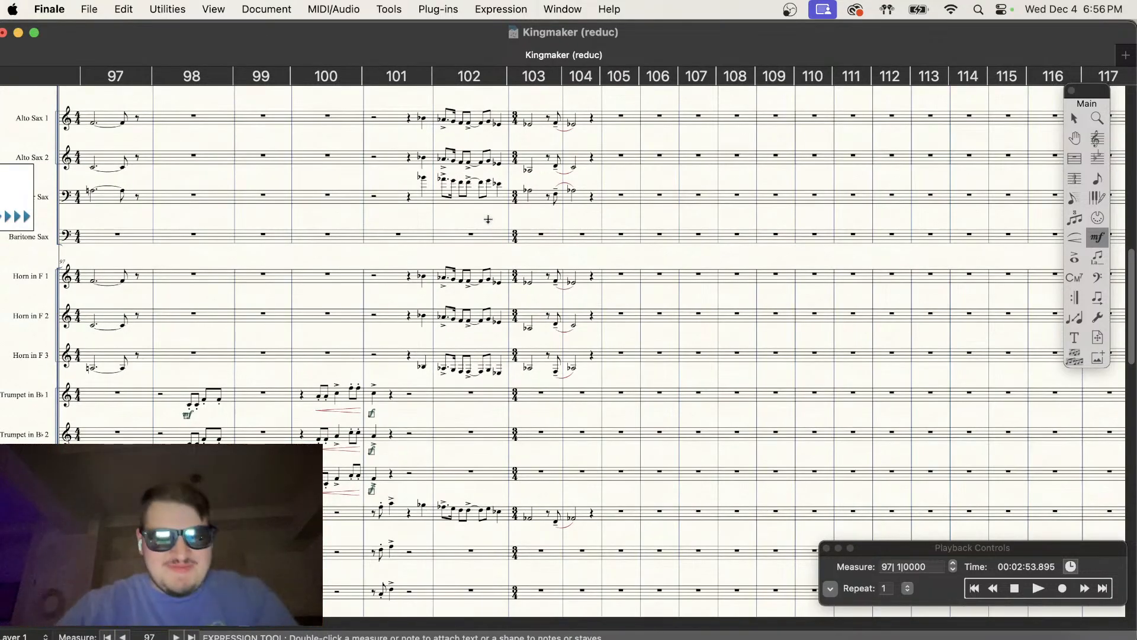
{"action": "scroll", "coordinate": [476, 380], "scroll_direction": "up", "scroll_amount": 10}
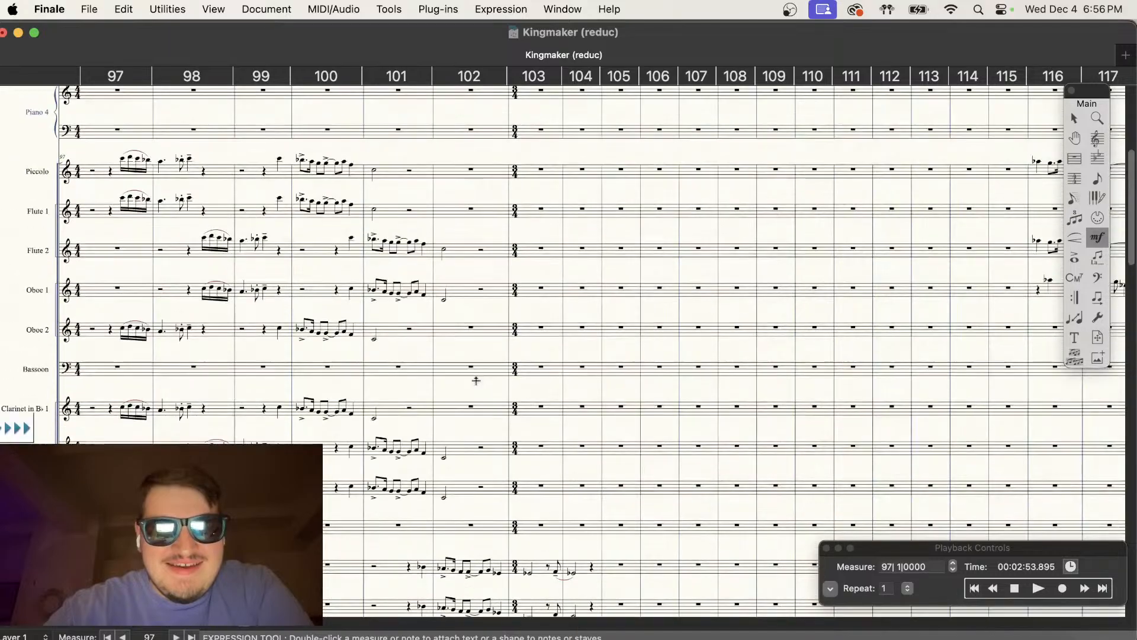
{"action": "scroll", "coordinate": [476, 380], "scroll_direction": "left", "scroll_amount": 5}
{"action": "scroll", "coordinate": [476, 380], "scroll_direction": "down", "scroll_amount": 5}
{"action": "scroll", "coordinate": [476, 380], "scroll_direction": "left", "scroll_amount": 8}
{"action": "scroll", "coordinate": [476, 381], "scroll_direction": "down", "scroll_amount": 3}
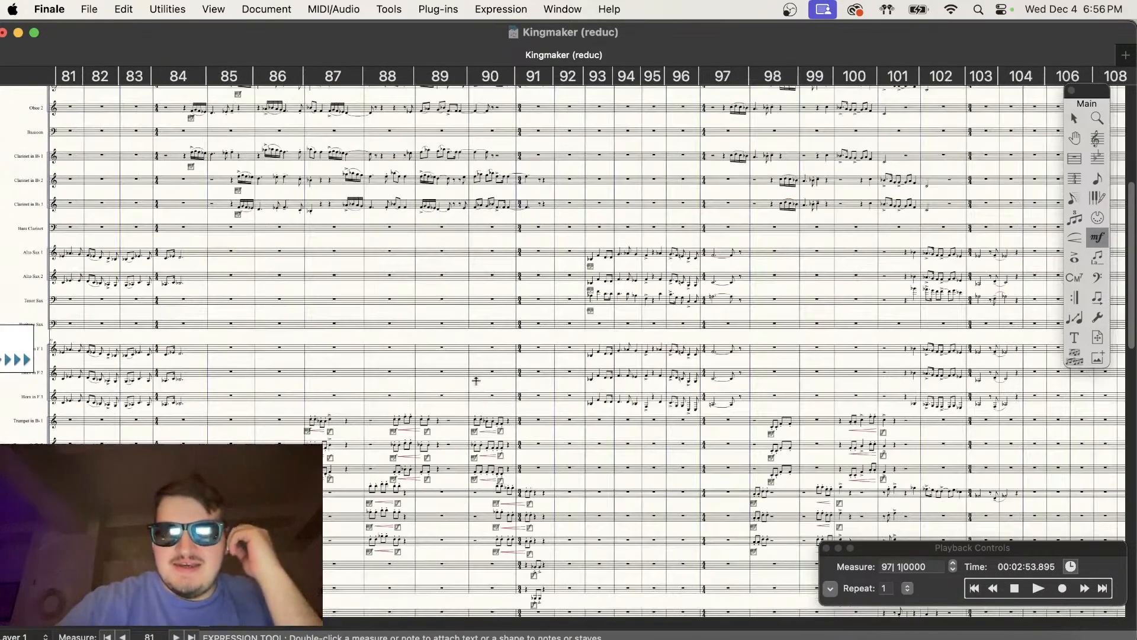
{"action": "scroll", "coordinate": [476, 381], "scroll_direction": "up", "scroll_amount": 5}
{"action": "scroll", "coordinate": [476, 380], "scroll_direction": "right", "scroll_amount": 2}
{"action": "scroll", "coordinate": [476, 380], "scroll_direction": "up", "scroll_amount": 5}
{"action": "scroll", "coordinate": [476, 380], "scroll_direction": "down", "scroll_amount": 5}
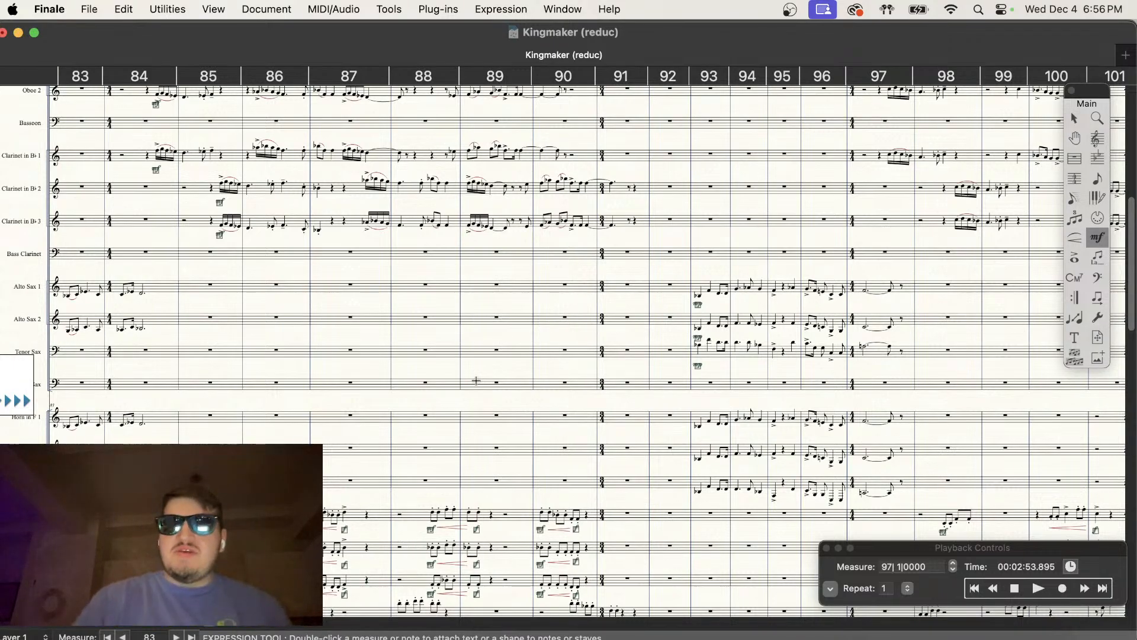
Step: Compare the horn melody with the alto saxophone parts in measures 71 through 87
{"action": "scroll", "coordinate": [477, 380], "scroll_direction": "left", "scroll_amount": 10}
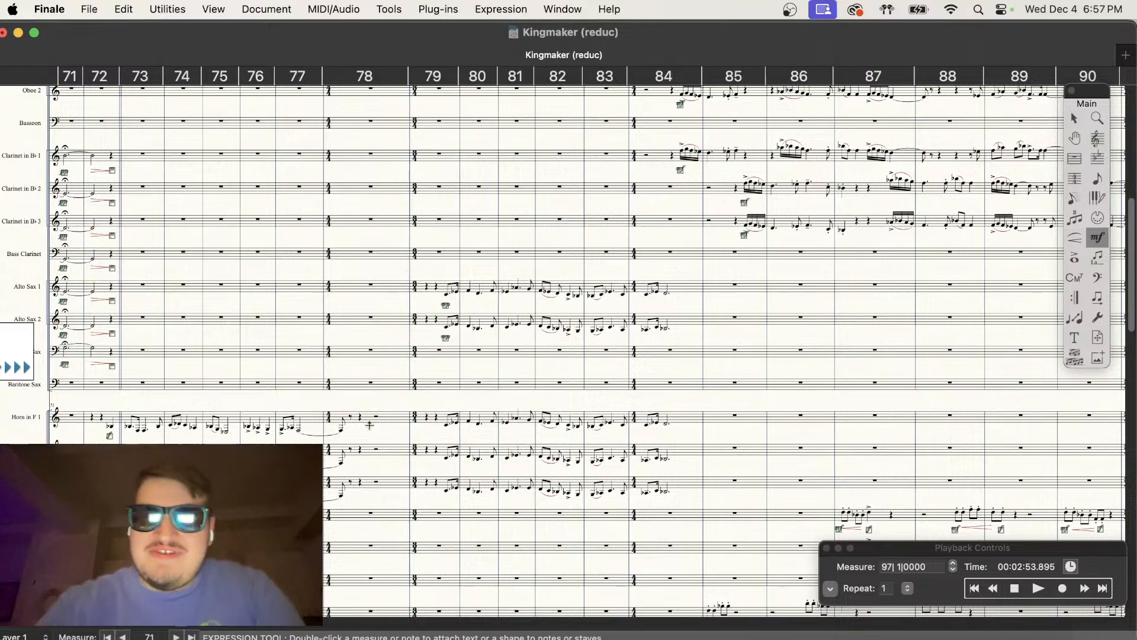
{"action": "scroll", "coordinate": [317, 441], "scroll_direction": "down", "scroll_amount": 3}
{"action": "scroll", "coordinate": [318, 441], "scroll_direction": "up", "scroll_amount": 5, "text": "super"}
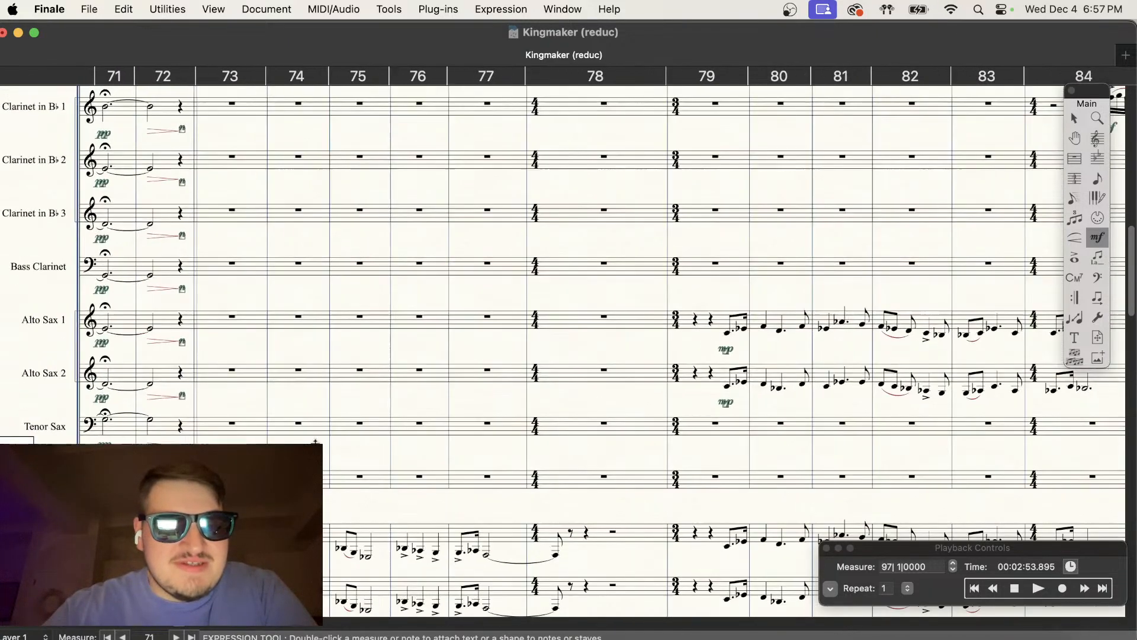
{"action": "scroll", "coordinate": [318, 441], "scroll_direction": "down", "scroll_amount": 5}
{"action": "scroll", "coordinate": [318, 440], "scroll_direction": "right", "scroll_amount": 3}
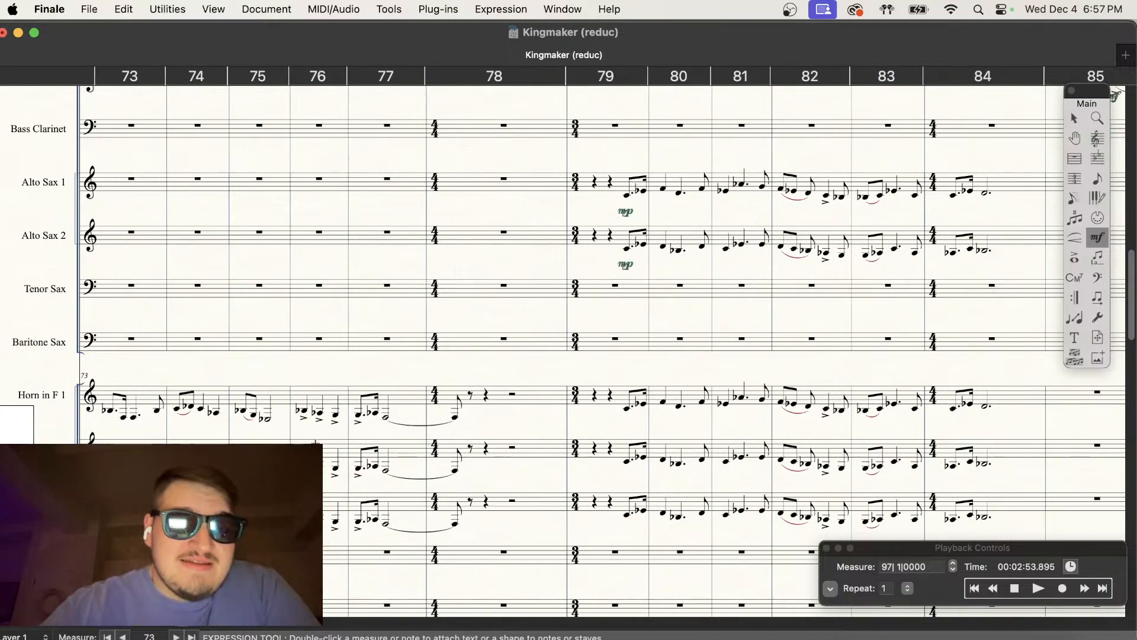
{"action": "scroll", "coordinate": [610, 343], "scroll_direction": "left", "scroll_amount": 5}
{"action": "scroll", "coordinate": [809, 300], "scroll_direction": "down", "scroll_amount": 2, "text": "super"}
{"action": "scroll", "coordinate": [809, 299], "scroll_direction": "right", "scroll_amount": 5}
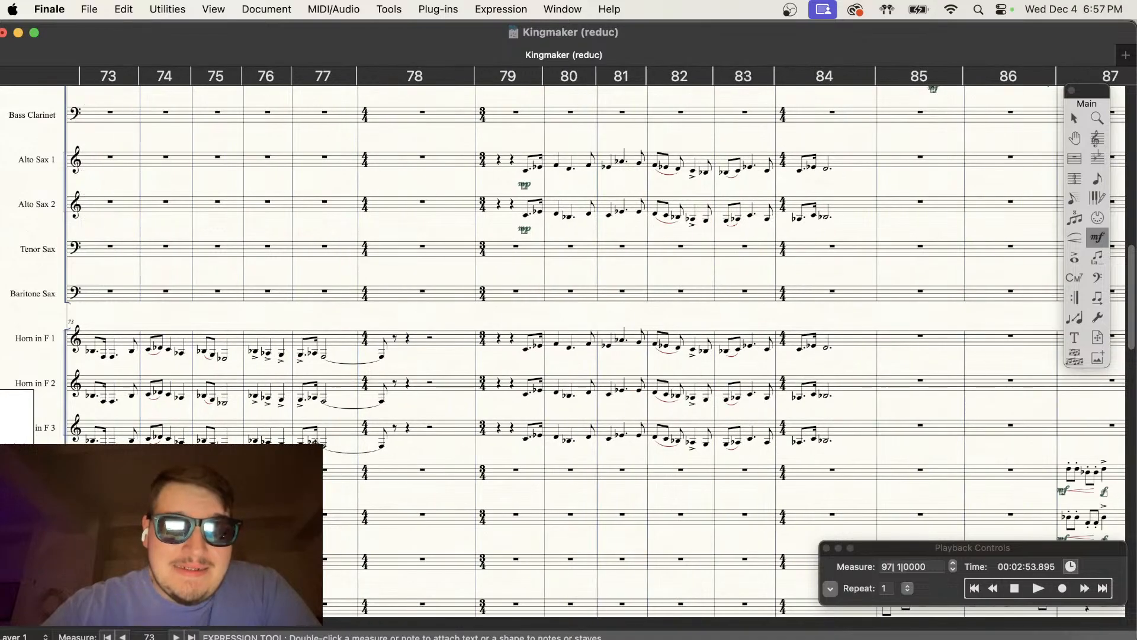
{"action": "scroll", "coordinate": [562, 350], "scroll_direction": "up", "scroll_amount": 1}
{"action": "scroll", "coordinate": [563, 350], "scroll_direction": "left", "scroll_amount": 2}
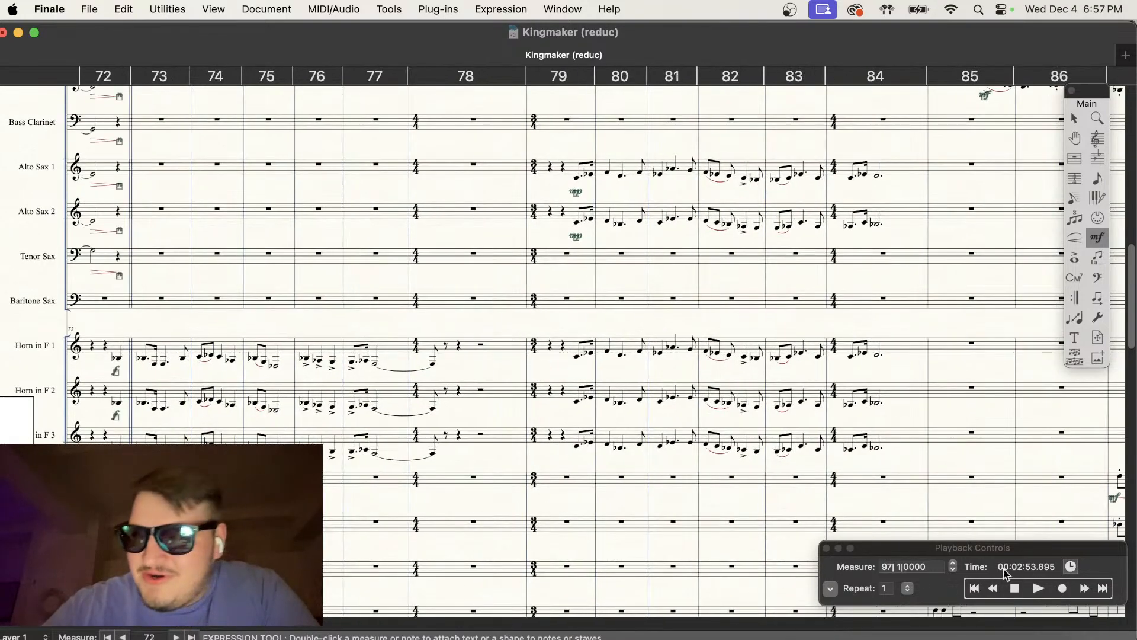
Step: Play the score back from measure 72 to measure 97, following the saxophone and horn staves
{"action": "left_click", "coordinate": [1016, 588]}
{"action": "left_click", "coordinate": [1038, 589]}
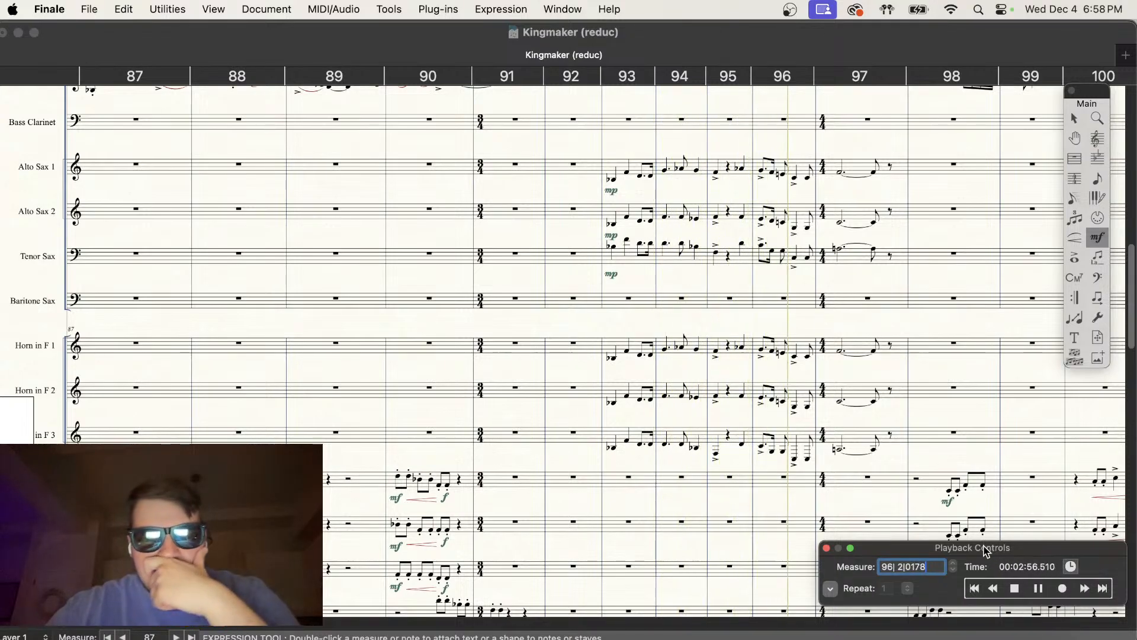
{"action": "left_click", "coordinate": [1014, 588]}
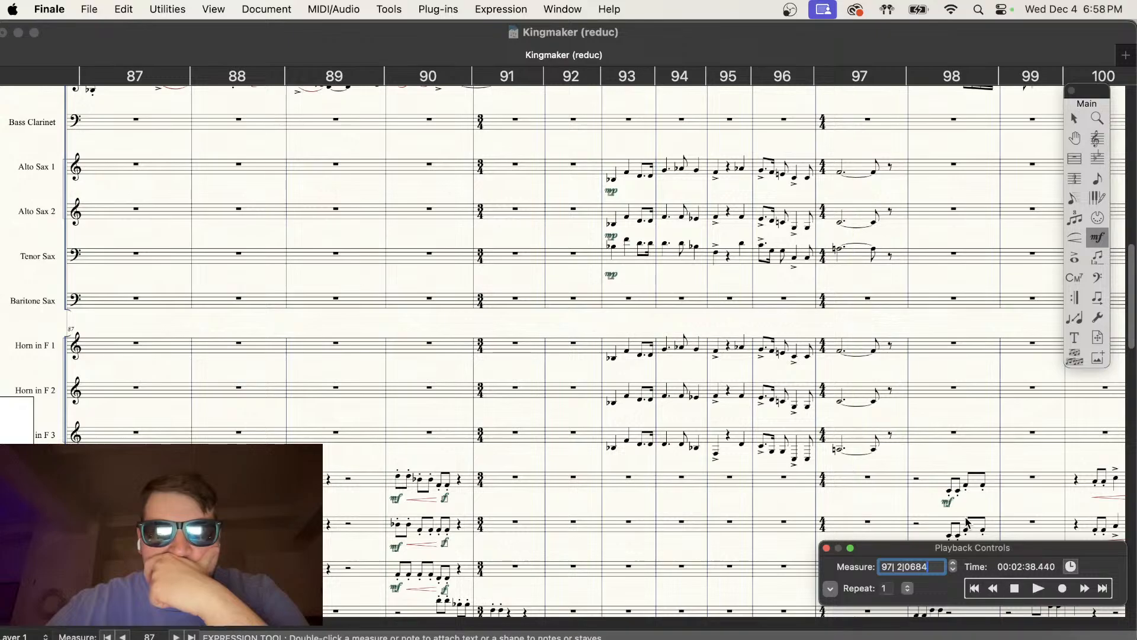
Step: Examine the saxophone and horn parts in measures 98 through 104 and open the list of available tools
{"action": "left_click", "coordinate": [971, 521]}
{"action": "key", "text": "super+="}
{"action": "key", "text": "super+="}
{"action": "key", "text": "super+="}
{"action": "scroll", "coordinate": [917, 452], "scroll_direction": "right", "scroll_amount": 15}
{"action": "key", "text": "super+-"}
{"action": "key", "text": "super+-"}
{"action": "key", "text": "super+-"}
{"action": "scroll", "coordinate": [507, 412], "scroll_direction": "down", "scroll_amount": 5}
{"action": "scroll", "coordinate": [507, 412], "scroll_direction": "up", "scroll_amount": 2}
{"action": "scroll", "coordinate": [506, 411], "scroll_direction": "down", "scroll_amount": 3}
{"action": "scroll", "coordinate": [507, 411], "scroll_direction": "left", "scroll_amount": 7}
{"action": "scroll", "coordinate": [507, 412], "scroll_direction": "up", "scroll_amount": 4}
{"action": "scroll", "coordinate": [507, 412], "scroll_direction": "up", "scroll_amount": 3}
{"action": "scroll", "coordinate": [548, 412], "scroll_direction": "down", "scroll_amount": 3}
{"action": "scroll", "coordinate": [682, 375], "scroll_direction": "right", "scroll_amount": 9}
{"action": "scroll", "coordinate": [684, 379], "scroll_direction": "left", "scroll_amount": 9}
{"action": "scroll", "coordinate": [684, 379], "scroll_direction": "right", "scroll_amount": 1}
{"action": "scroll", "coordinate": [684, 379], "scroll_direction": "right", "scroll_amount": 1}
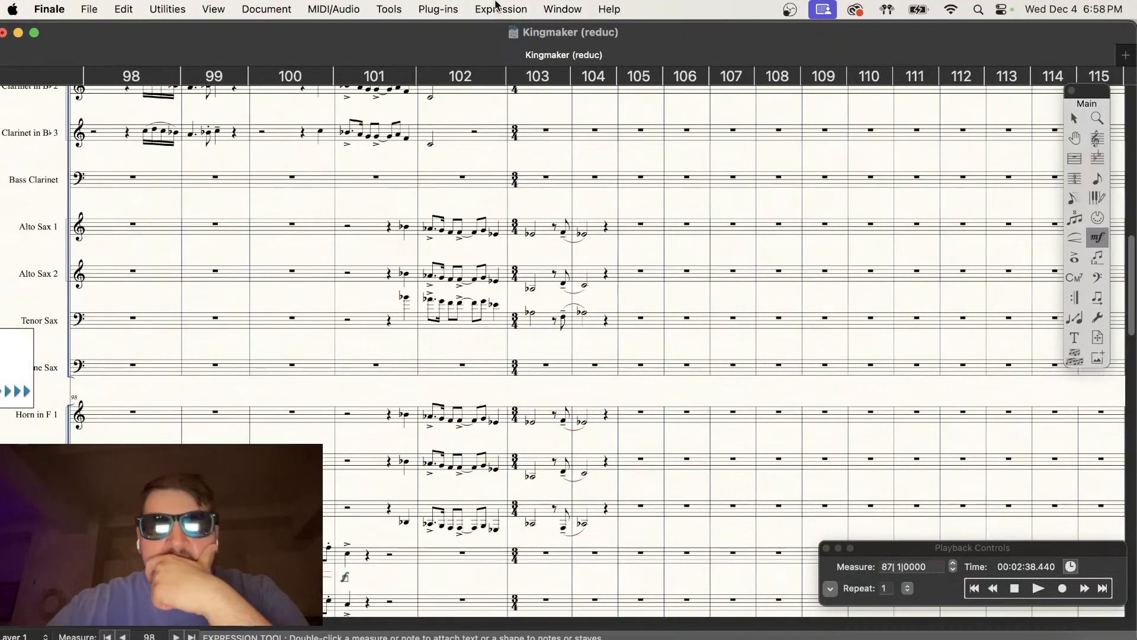
{"action": "left_click", "coordinate": [385, 9]}
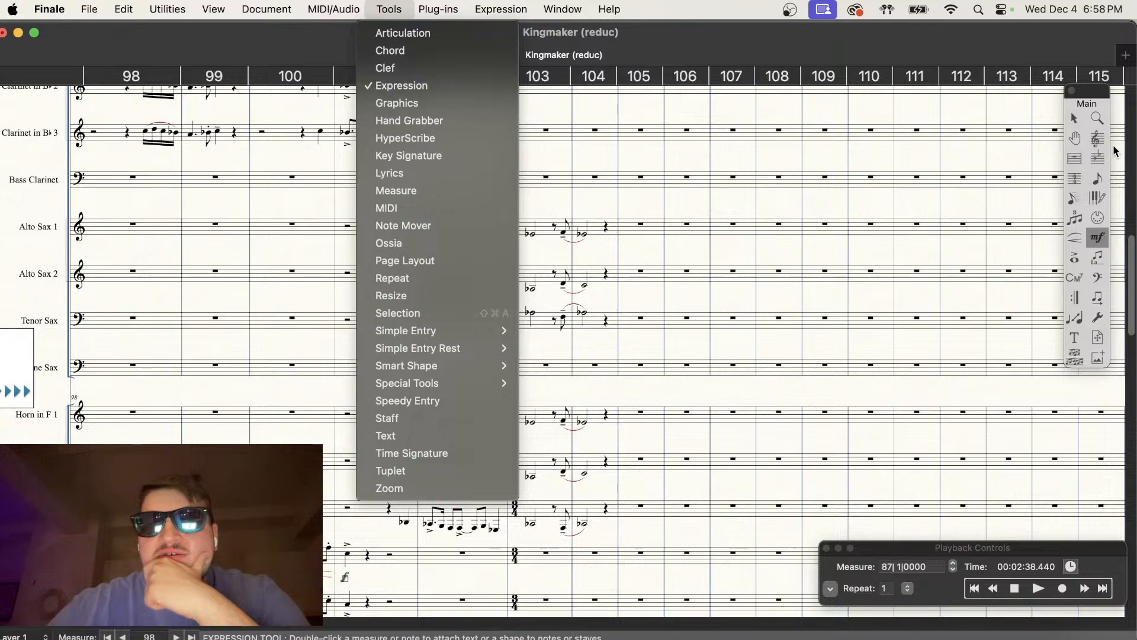
Step: Close the list of tools and activate the Simple Entry tool
{"action": "left_click", "coordinate": [1099, 170]}
{"action": "left_click", "coordinate": [1097, 178]}
{"action": "key", "text": "Escape"}
{"action": "left_click", "coordinate": [1097, 180]}
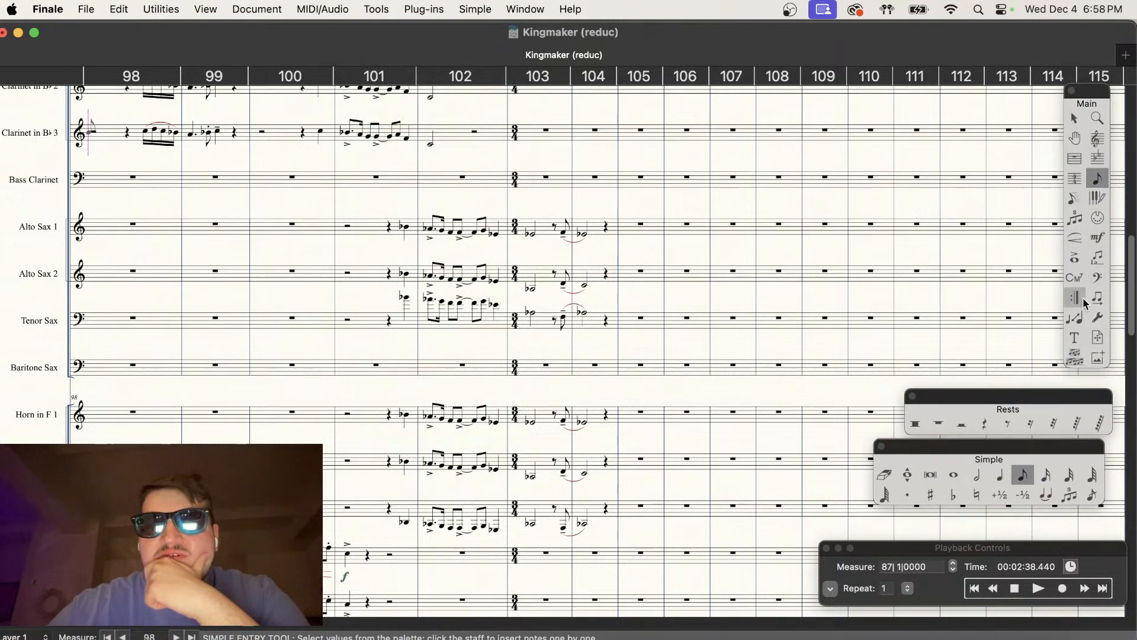
Step: Play the score back from measure 98 to measure 104, following the oboe, clarinet and saxophone staves, and stop there
{"action": "key", "text": "super+equal"}
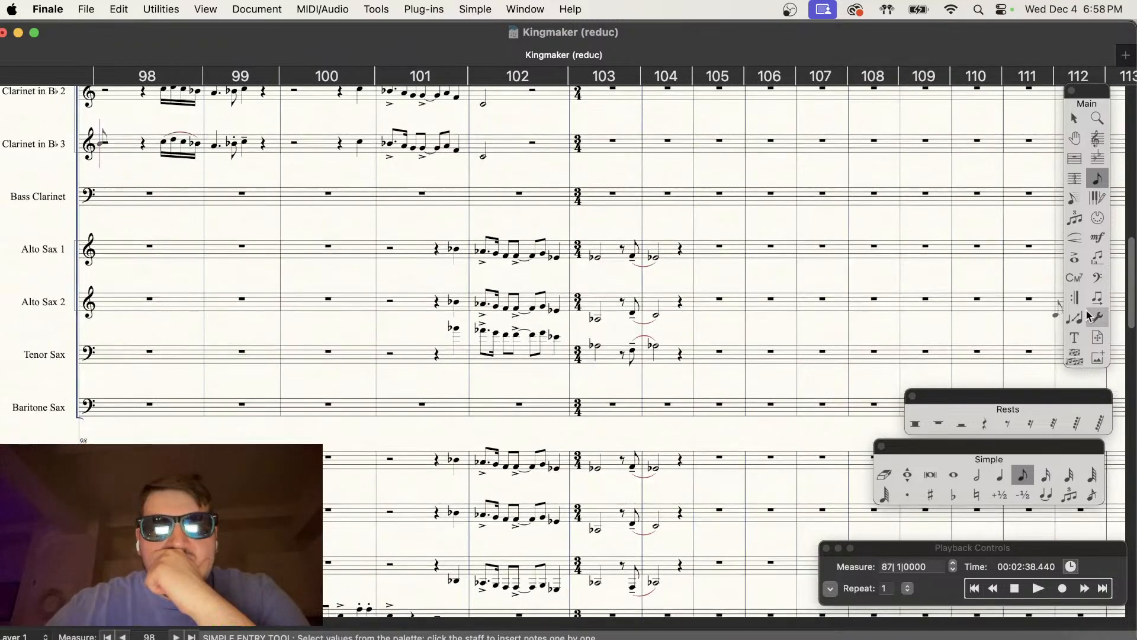
{"action": "scroll", "coordinate": [891, 274], "scroll_direction": "right", "scroll_amount": 5}
{"action": "scroll", "coordinate": [891, 274], "scroll_direction": "down", "scroll_amount": 5}
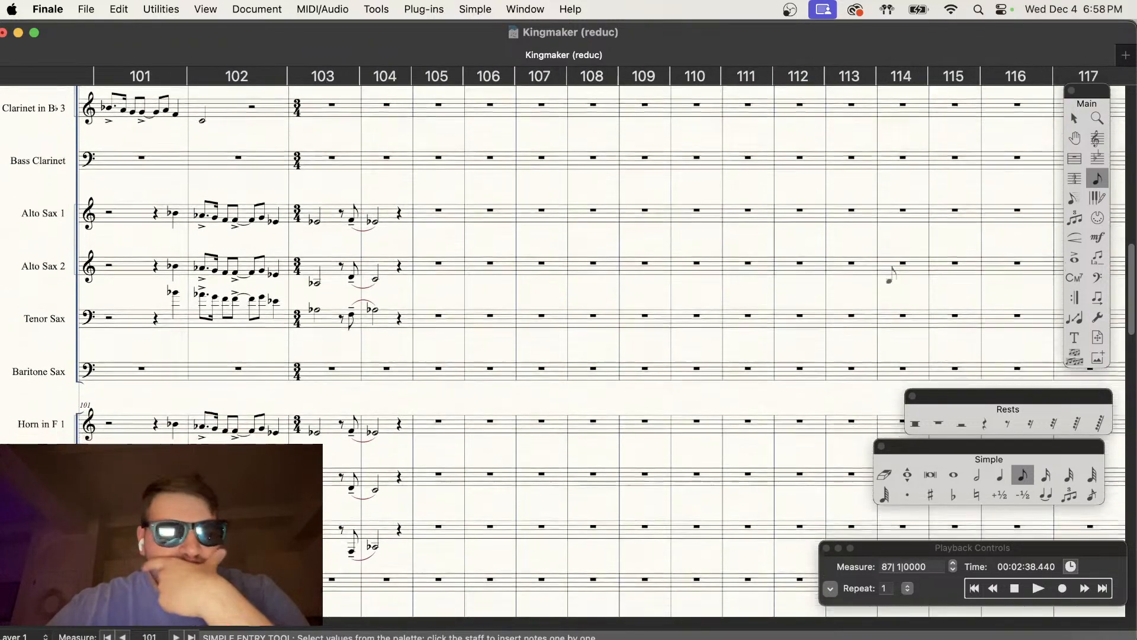
{"action": "scroll", "coordinate": [891, 274], "scroll_direction": "left", "scroll_amount": 3}
{"action": "scroll", "coordinate": [899, 261], "scroll_direction": "down", "scroll_amount": 1}
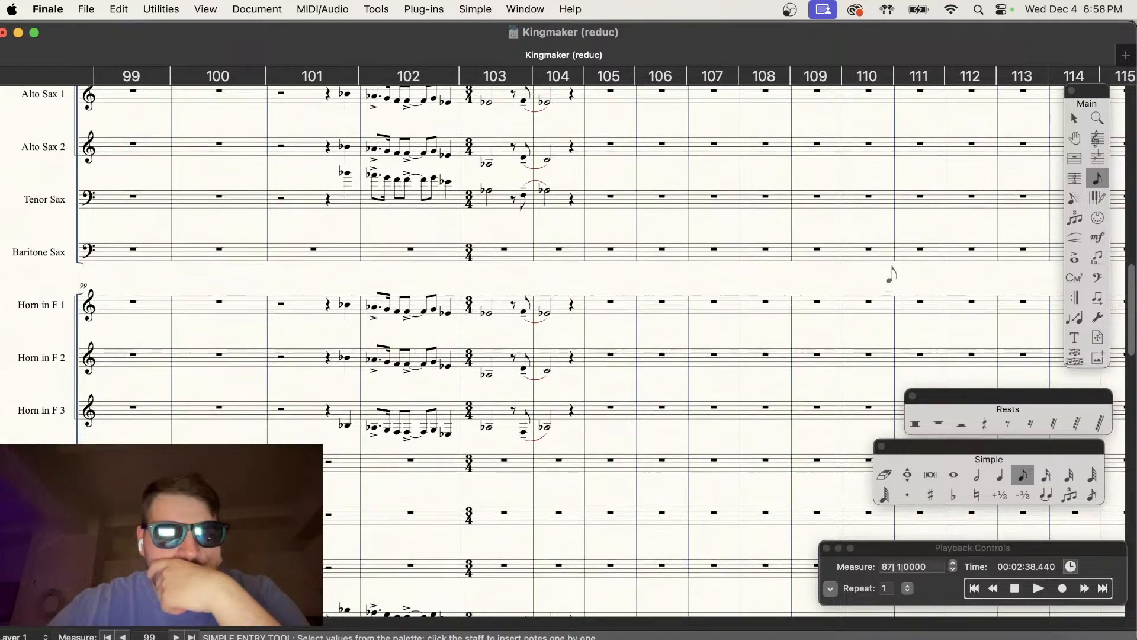
{"action": "scroll", "coordinate": [733, 215], "scroll_direction": "up", "scroll_amount": 2}
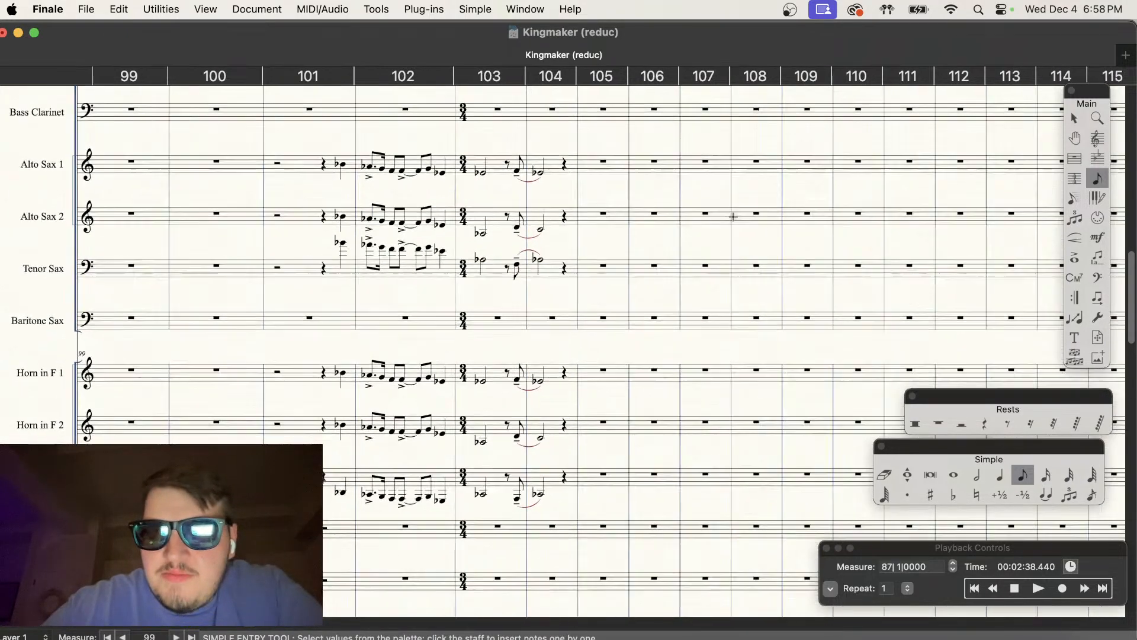
{"action": "key", "text": "super+minus"}
{"action": "scroll", "coordinate": [733, 216], "scroll_direction": "up", "scroll_amount": 6}
{"action": "key", "text": "super+minus"}
{"action": "scroll", "coordinate": [732, 271], "scroll_direction": "left", "scroll_amount": 2}
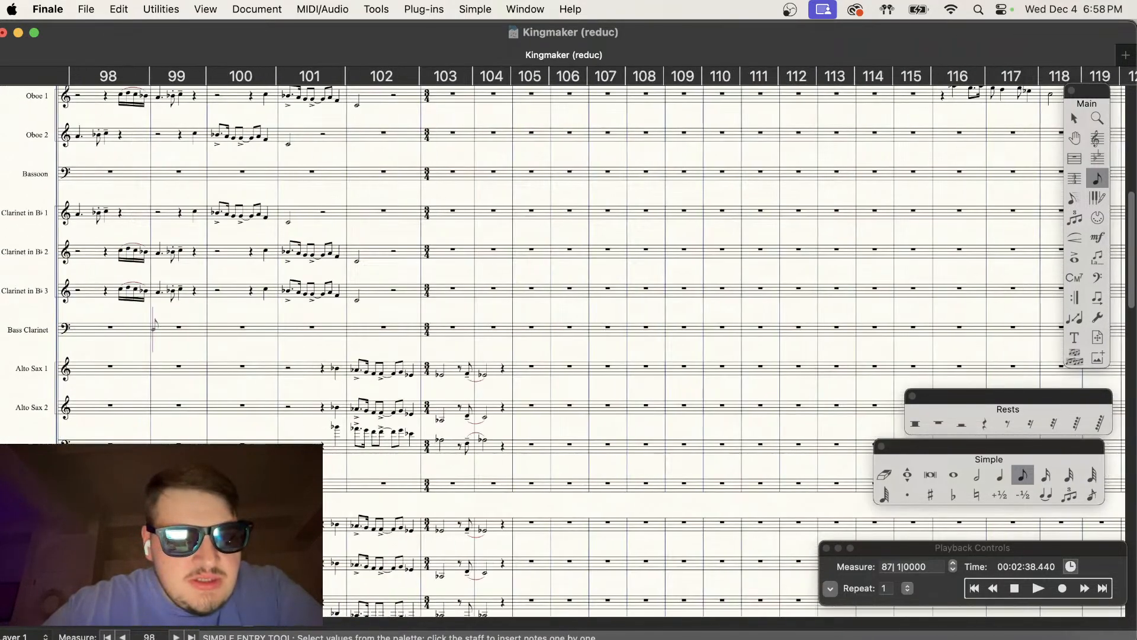
{"action": "left_click", "coordinate": [1038, 588]}
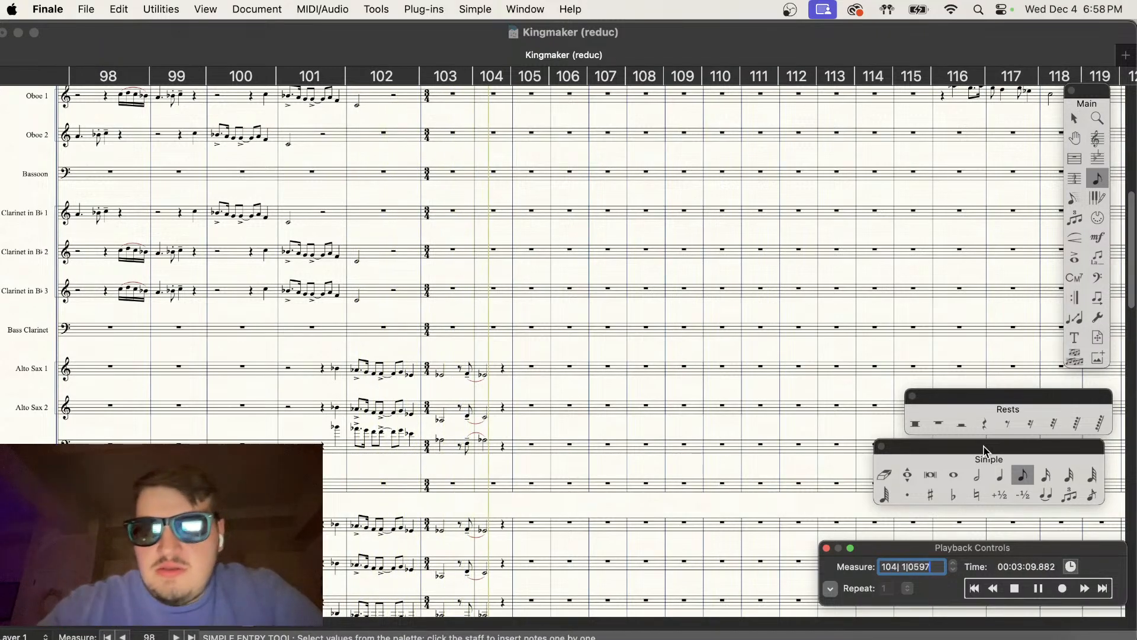
{"action": "left_click", "coordinate": [1015, 589]}
Step: Examine the piccolo, flute, oboe and clarinet lines in measures 98 through 102 alongside the saxophone and horn entries
{"action": "scroll", "coordinate": [566, 313], "scroll_direction": "up", "scroll_amount": 3}
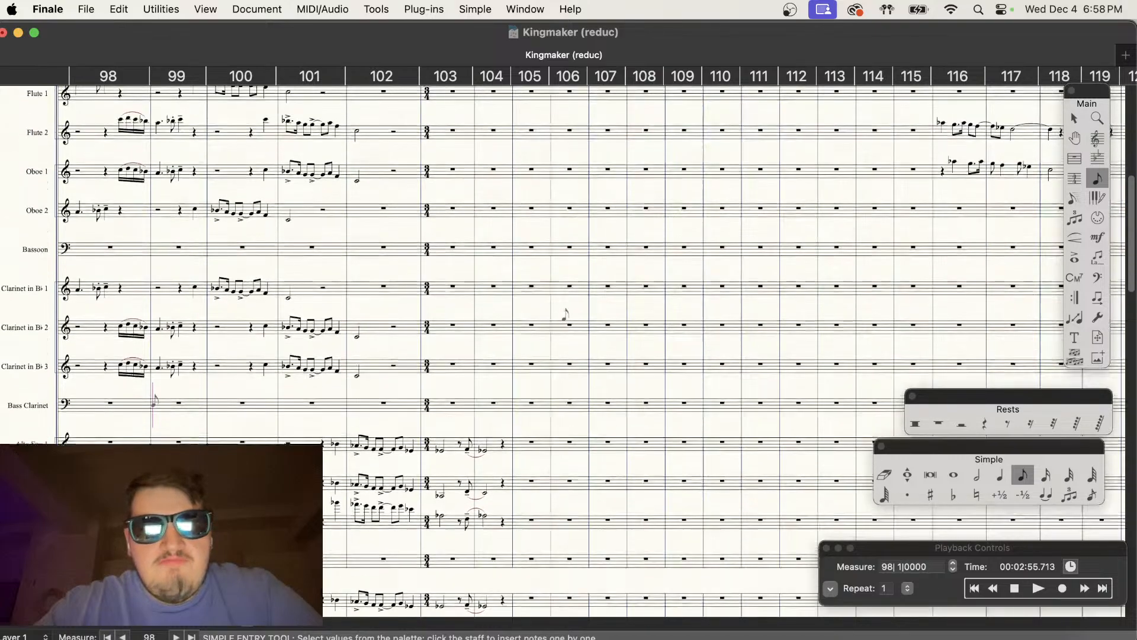
{"action": "scroll", "coordinate": [565, 314], "scroll_direction": "up", "scroll_amount": 4}
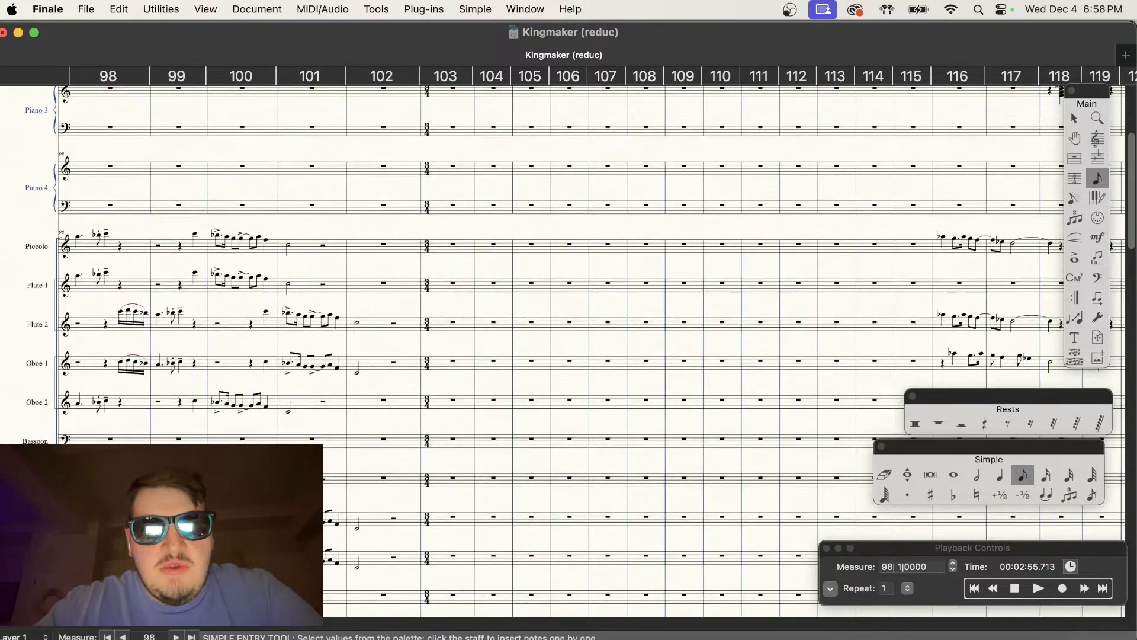
{"action": "scroll", "coordinate": [153, 404], "scroll_direction": "down", "scroll_amount": 4}
{"action": "scroll", "coordinate": [153, 404], "scroll_direction": "down", "scroll_amount": 8}
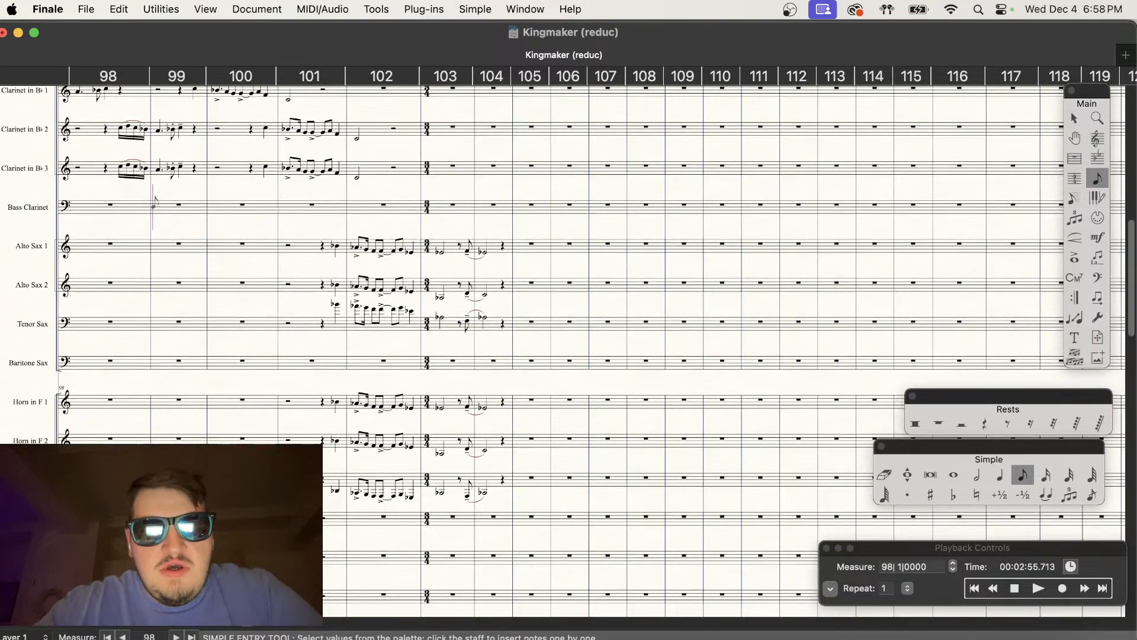
{"action": "scroll", "coordinate": [564, 315], "scroll_direction": "left", "scroll_amount": 4}
{"action": "key", "text": "super+minus"}
{"action": "scroll", "coordinate": [564, 317], "scroll_direction": "up", "scroll_amount": 6}
{"action": "scroll", "coordinate": [564, 317], "scroll_direction": "up", "scroll_amount": 5}
{"action": "key", "text": "super+equal"}
{"action": "scroll", "coordinate": [564, 317], "scroll_direction": "right", "scroll_amount": 3}
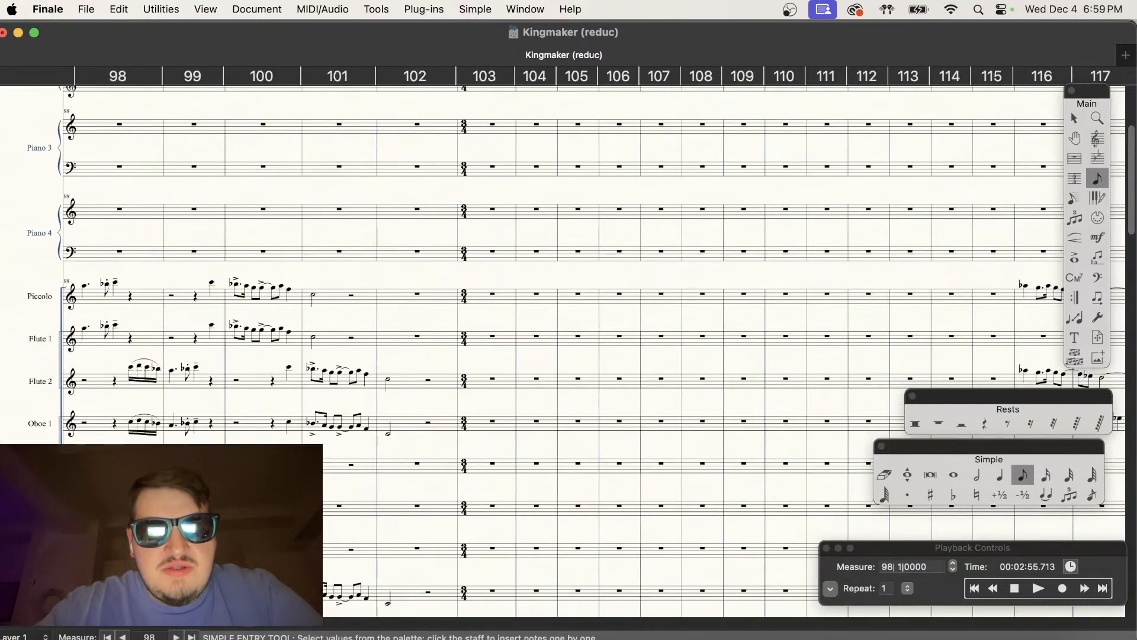
{"action": "scroll", "coordinate": [564, 315], "scroll_direction": "down", "scroll_amount": 8}
{"action": "key", "text": "super+minus"}
{"action": "scroll", "coordinate": [565, 315], "scroll_direction": "up", "scroll_amount": 8}
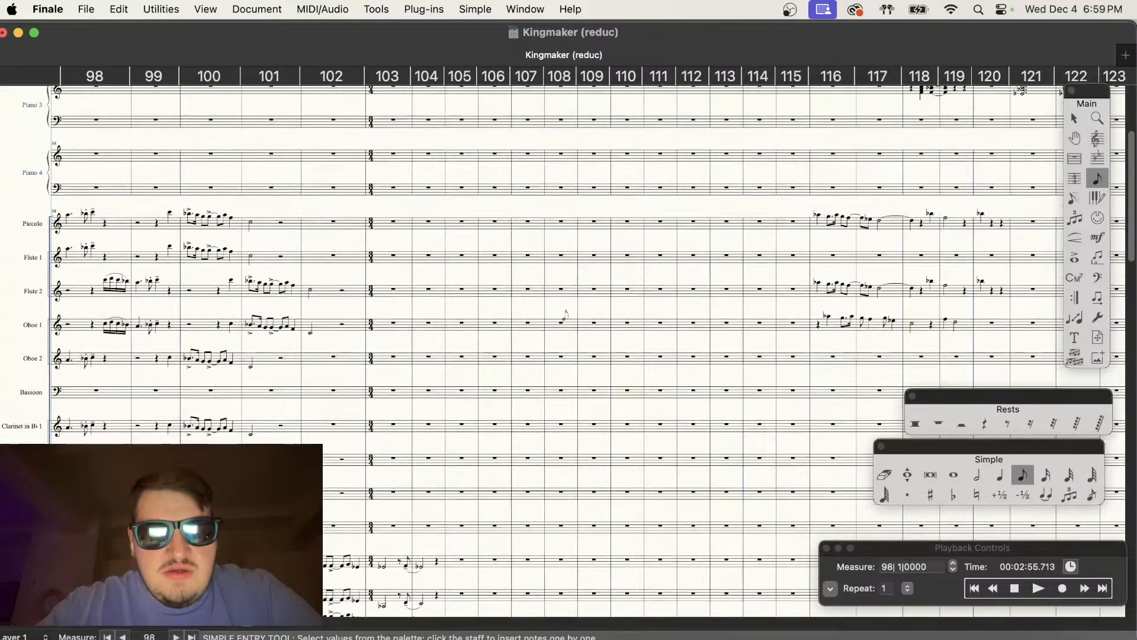
Step: Replay measures 98 through 104 while following the saxophone, horn and trumpet staves, and stop the playback in measure 104
{"action": "scroll", "coordinate": [565, 315], "scroll_direction": "down", "scroll_amount": 5}
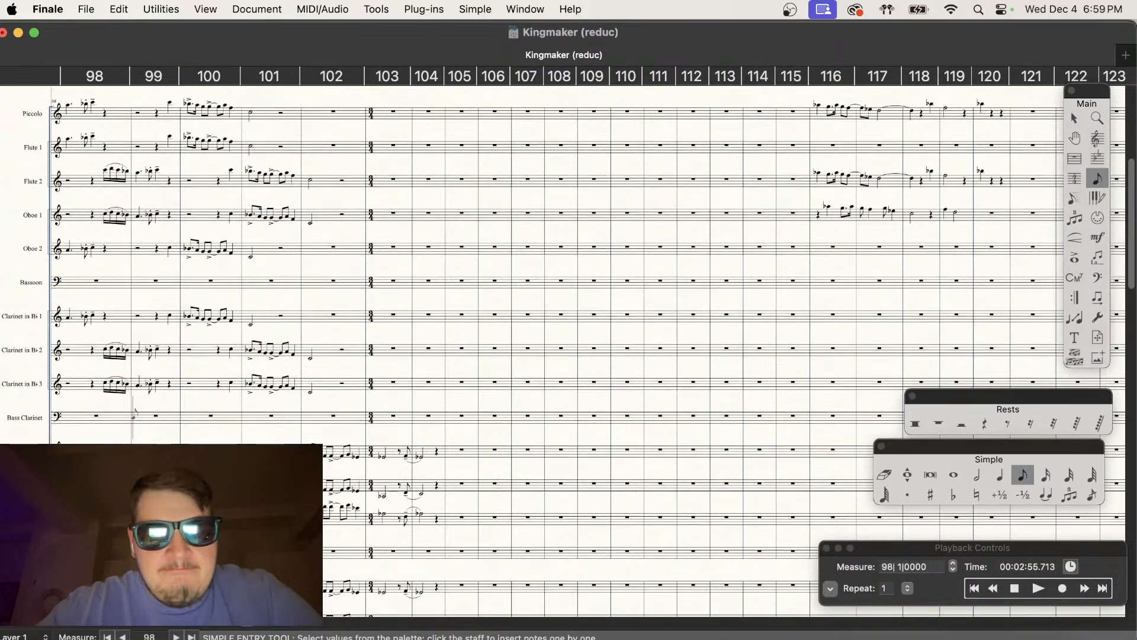
{"action": "scroll", "coordinate": [565, 314], "scroll_direction": "down", "scroll_amount": 5}
{"action": "scroll", "coordinate": [565, 313], "scroll_direction": "down", "scroll_amount": 1}
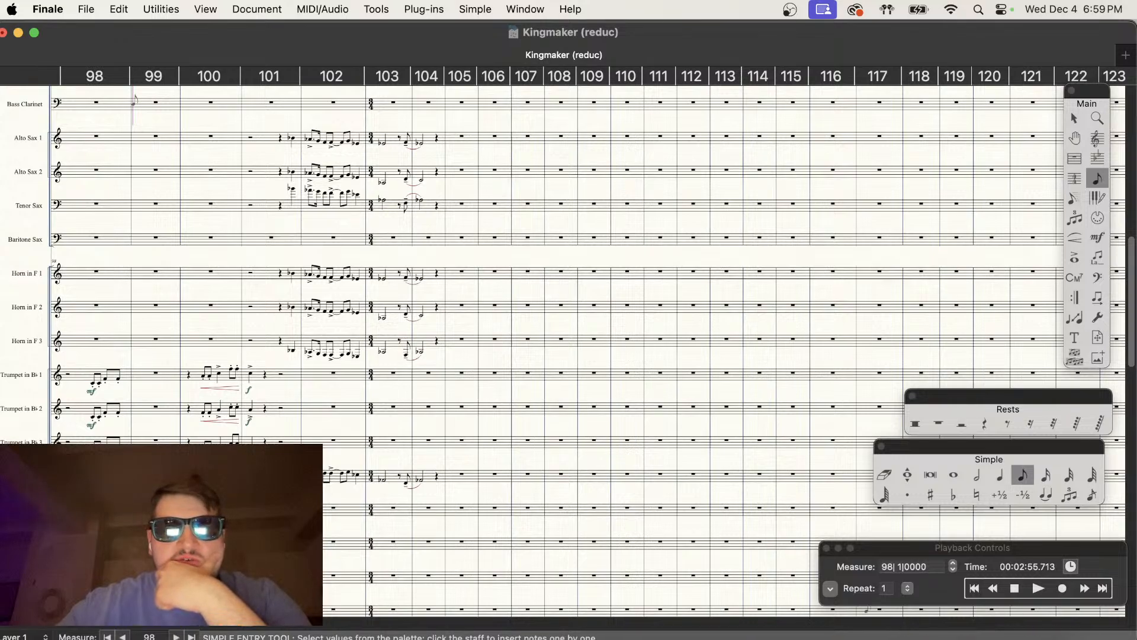
{"action": "left_click", "coordinate": [1038, 588]}
{"action": "left_click", "coordinate": [1038, 588]}
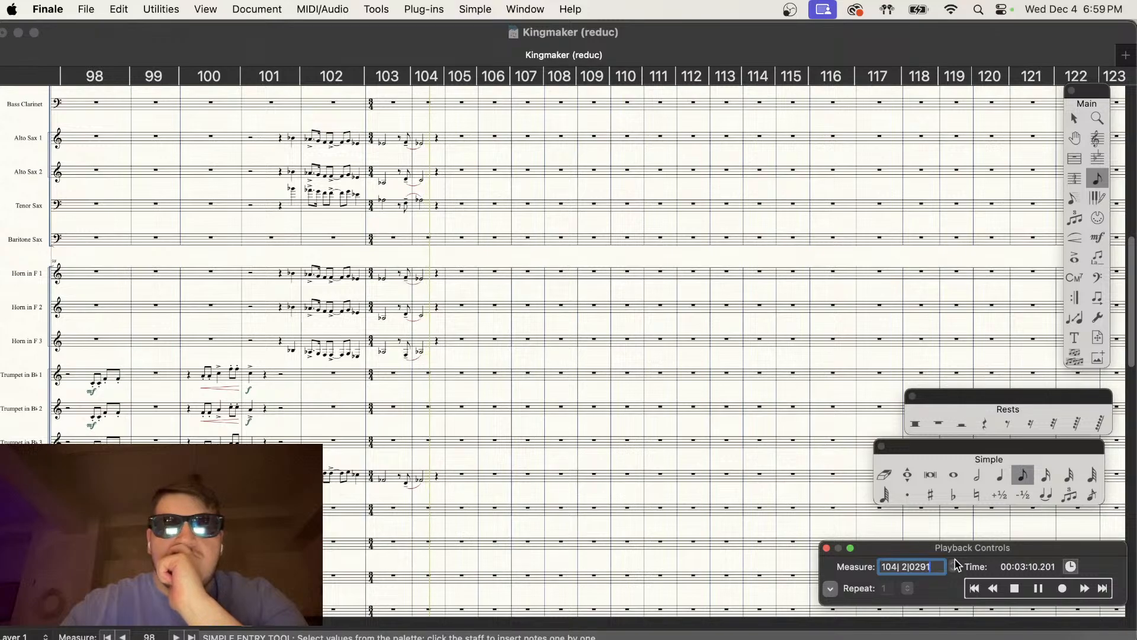
{"action": "left_click", "coordinate": [625, 364]}
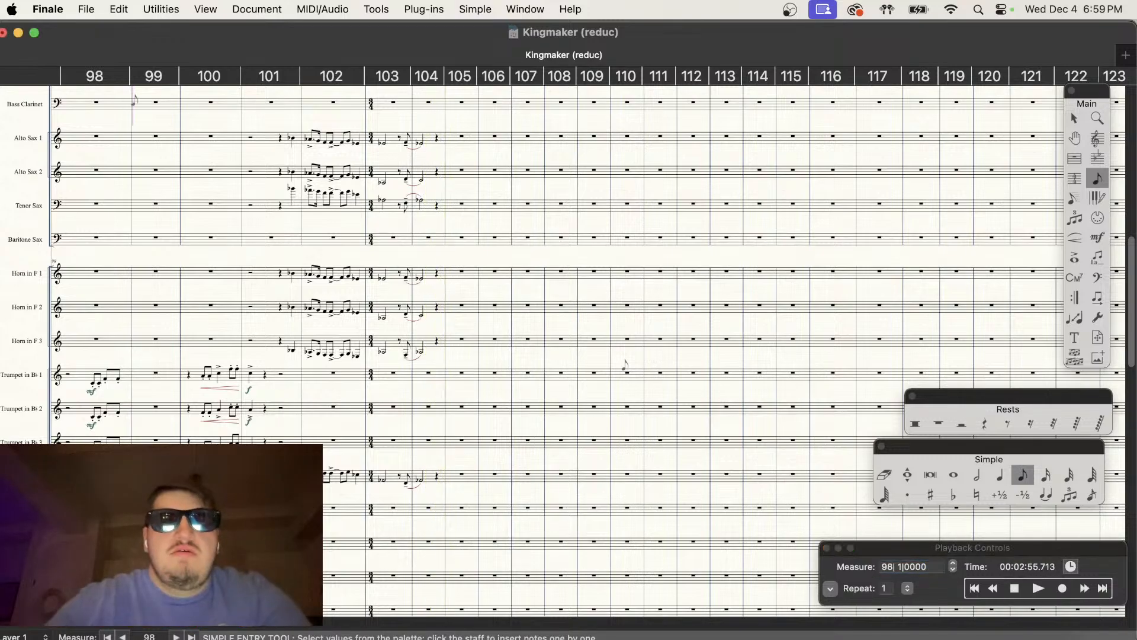
Step: Recheck the clarinet parts against the saxophone and horn parts in measures 98 through 104
{"action": "scroll", "coordinate": [624, 364], "scroll_direction": "up", "scroll_amount": 3}
{"action": "scroll", "coordinate": [625, 355], "scroll_direction": "up", "scroll_amount": 2}
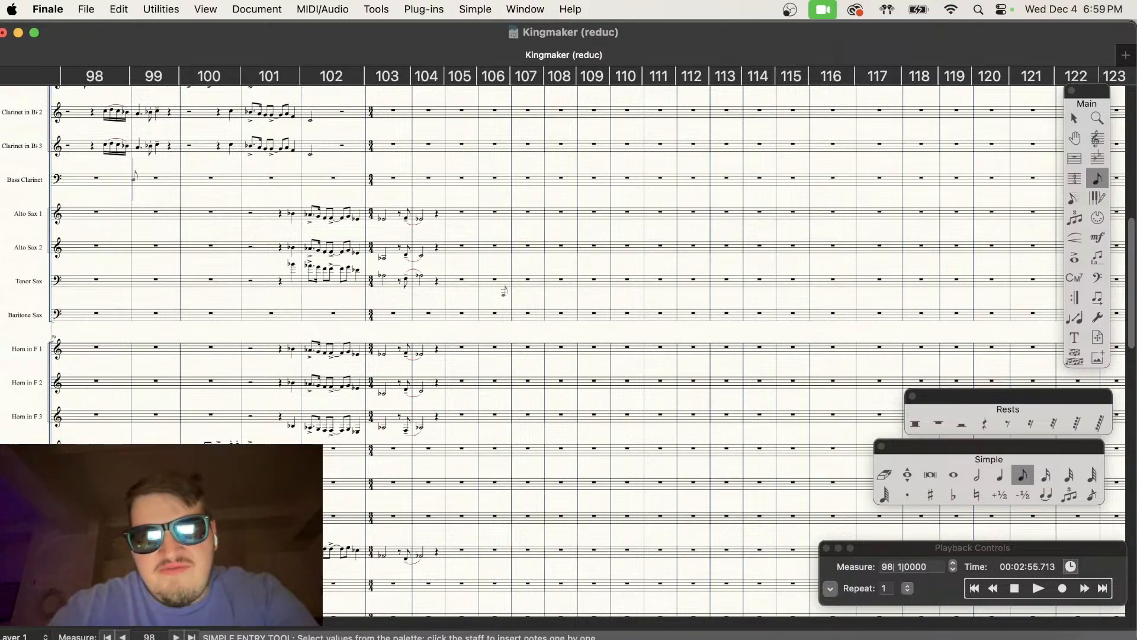
{"action": "scroll", "coordinate": [525, 354], "scroll_direction": "up", "scroll_amount": 5}
{"action": "scroll", "coordinate": [849, 361], "scroll_direction": "down", "scroll_amount": 5}
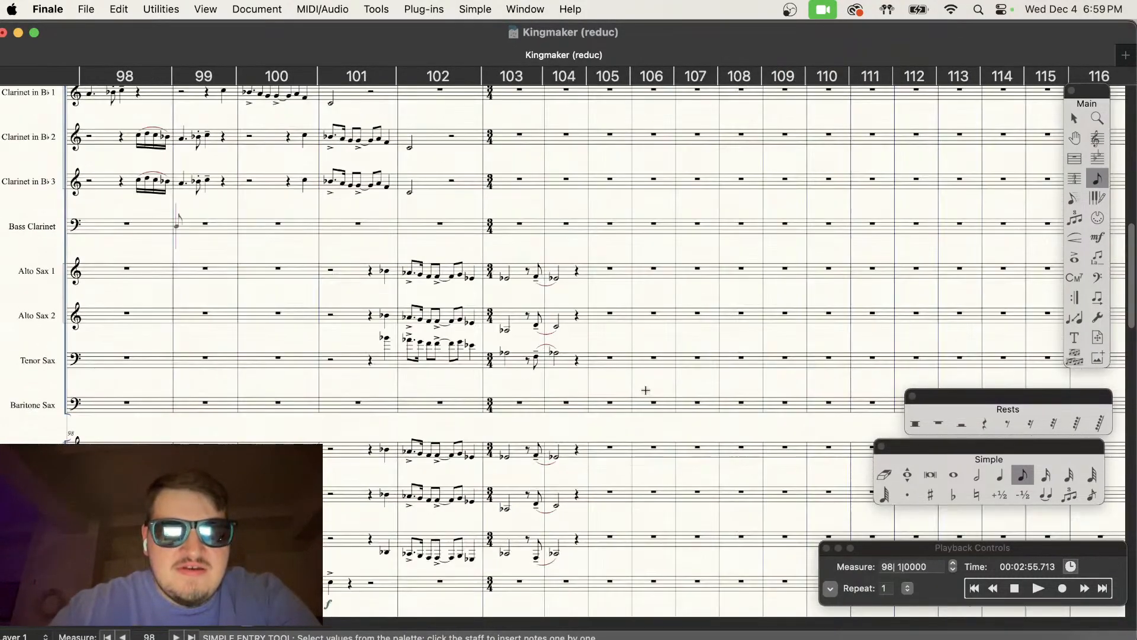
{"action": "left_click", "coordinate": [1015, 588]}
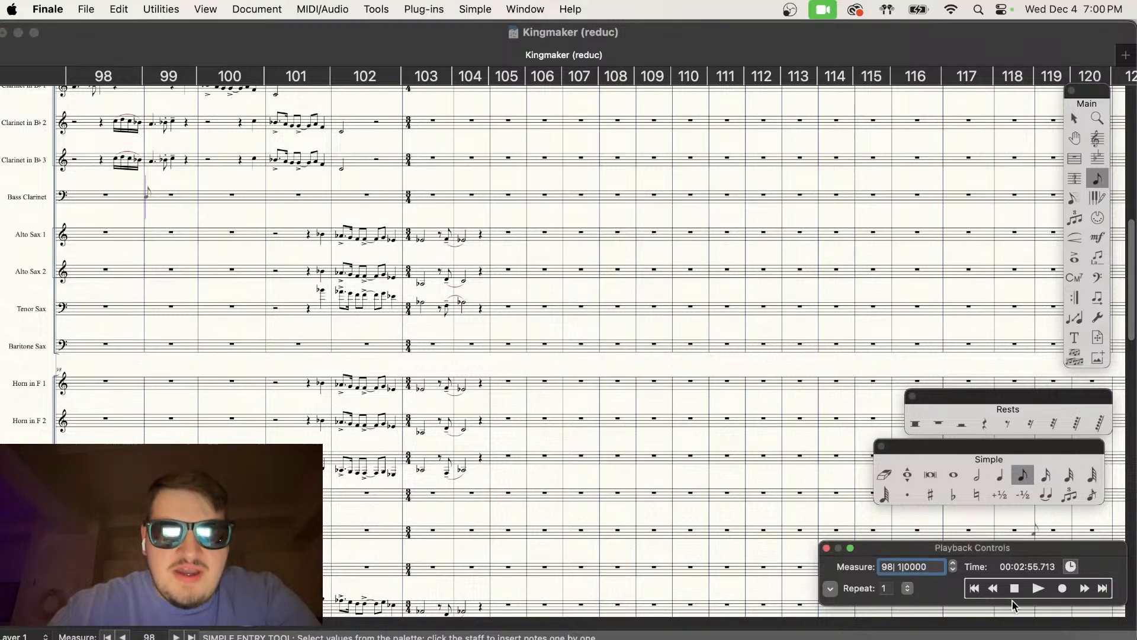
Step: Go back to the opening section and examine the clarinet, saxophone and horn writing in measures 12 through 26
{"action": "scroll", "coordinate": [751, 563], "scroll_direction": "down", "scroll_amount": 5}
{"action": "scroll", "coordinate": [752, 564], "scroll_direction": "left", "scroll_amount": 20}
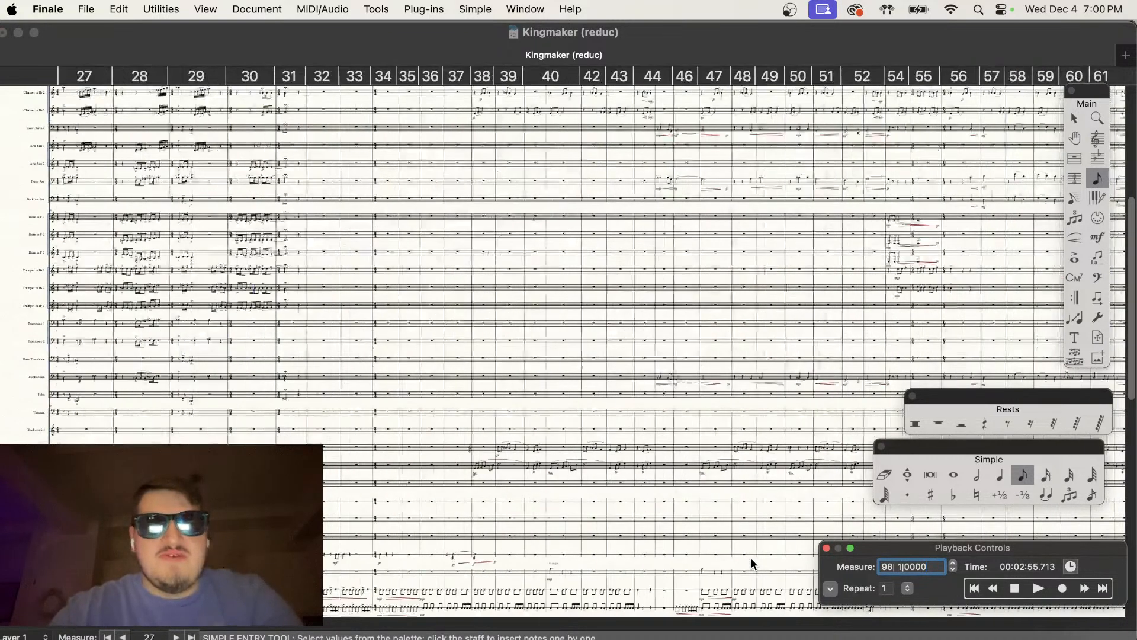
{"action": "scroll", "coordinate": [752, 564], "scroll_direction": "right", "scroll_amount": 3}
{"action": "scroll", "coordinate": [752, 564], "scroll_direction": "up", "scroll_amount": 5}
{"action": "scroll", "coordinate": [752, 563], "scroll_direction": "right", "scroll_amount": 8}
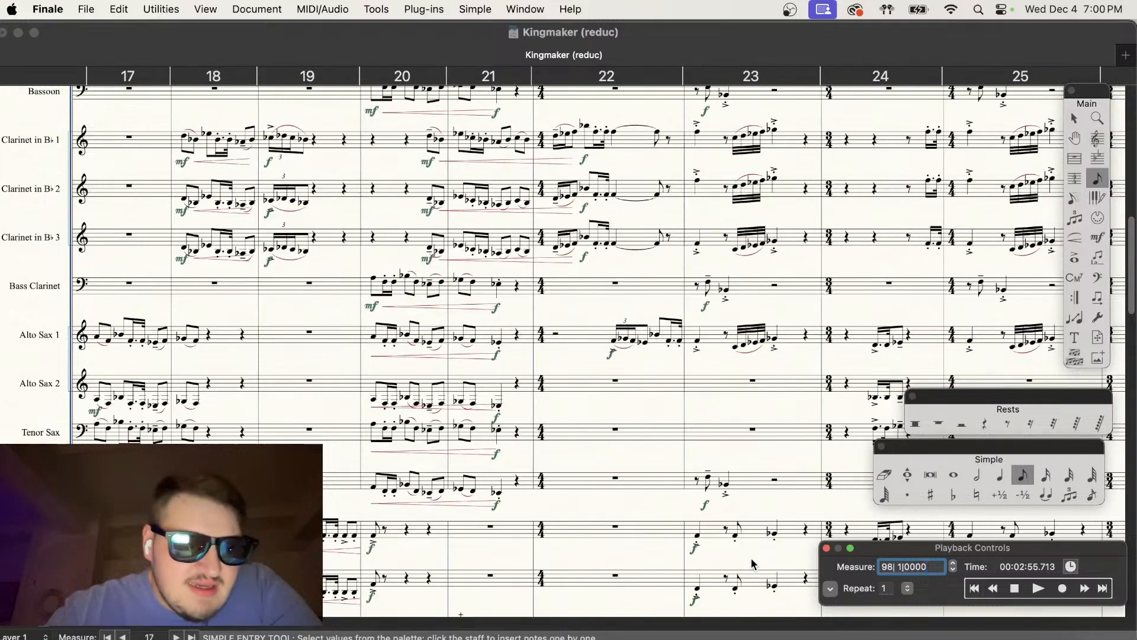
{"action": "scroll", "coordinate": [751, 563], "scroll_direction": "down", "scroll_amount": 1}
{"action": "scroll", "coordinate": [752, 564], "scroll_direction": "left", "scroll_amount": 6}
{"action": "scroll", "coordinate": [752, 564], "scroll_direction": "right", "scroll_amount": 1}
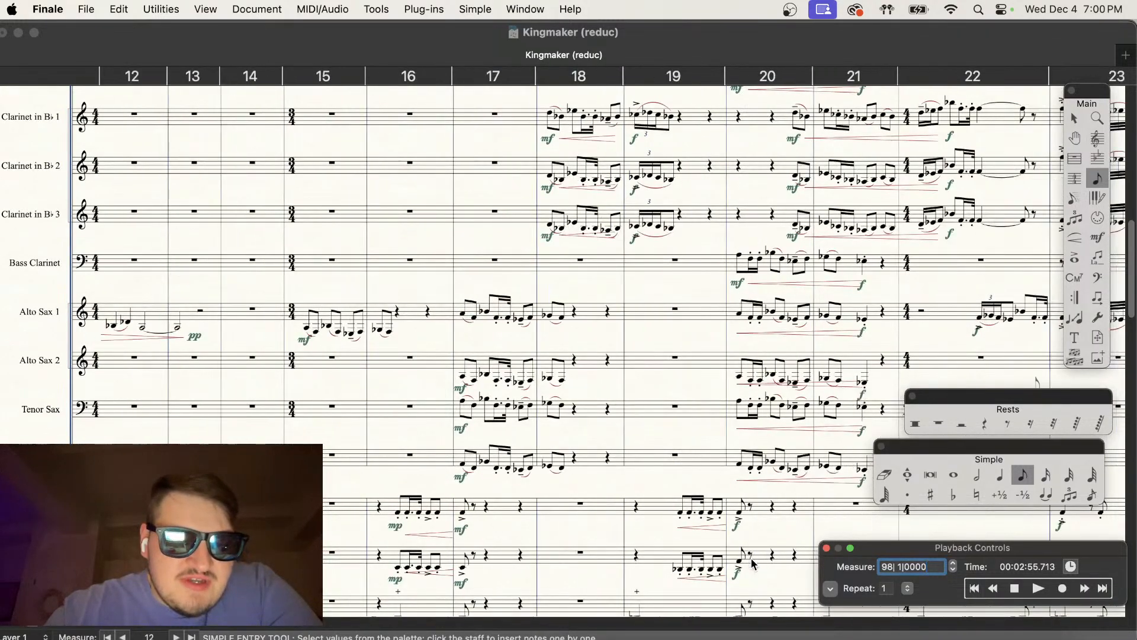
{"action": "scroll", "coordinate": [747, 485], "scroll_direction": "right", "scroll_amount": 3}
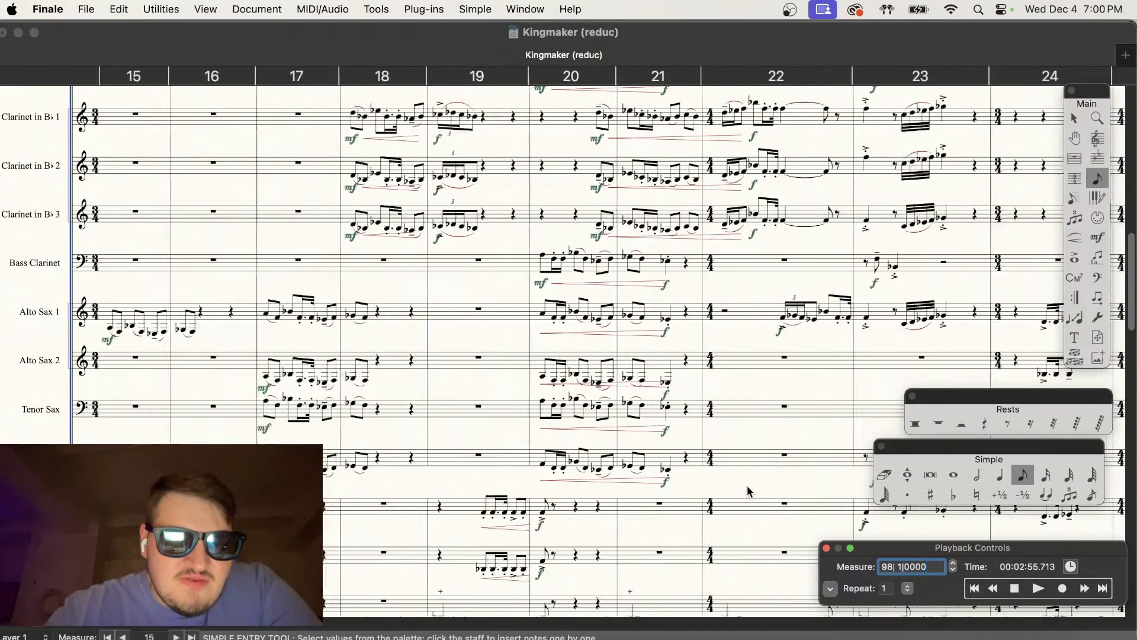
{"action": "scroll", "coordinate": [747, 485], "scroll_direction": "down", "scroll_amount": 2}
{"action": "scroll", "coordinate": [748, 490], "scroll_direction": "down", "scroll_amount": 4}
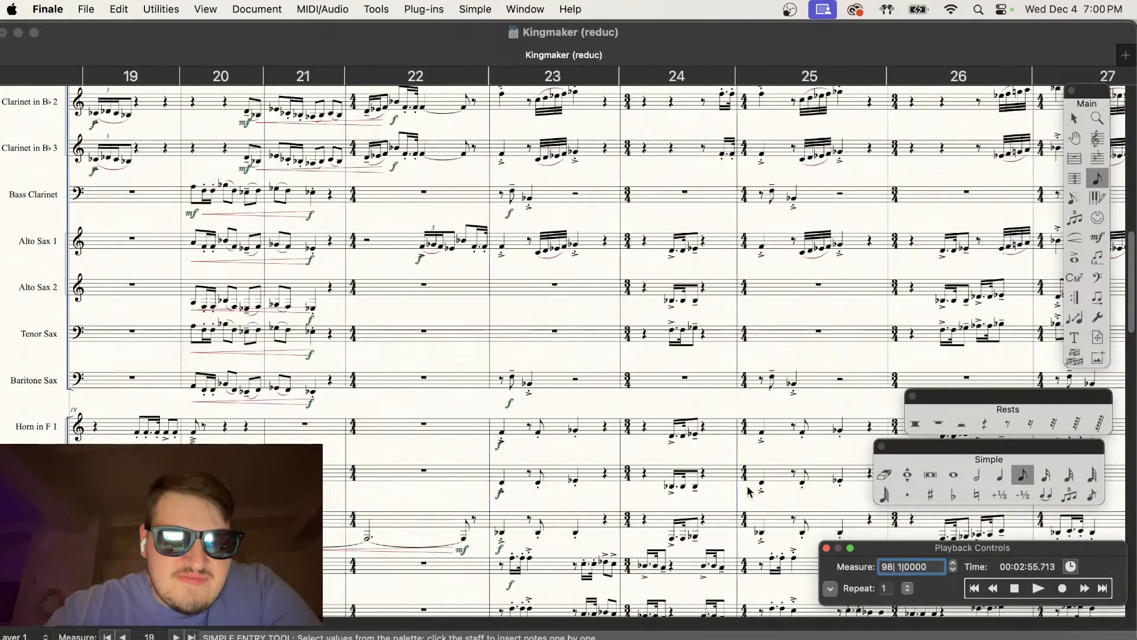
Step: Read through the clarinet, saxophone and horn parts from measure 33 through measure 89
{"action": "scroll", "coordinate": [748, 490], "scroll_direction": "right", "scroll_amount": 10}
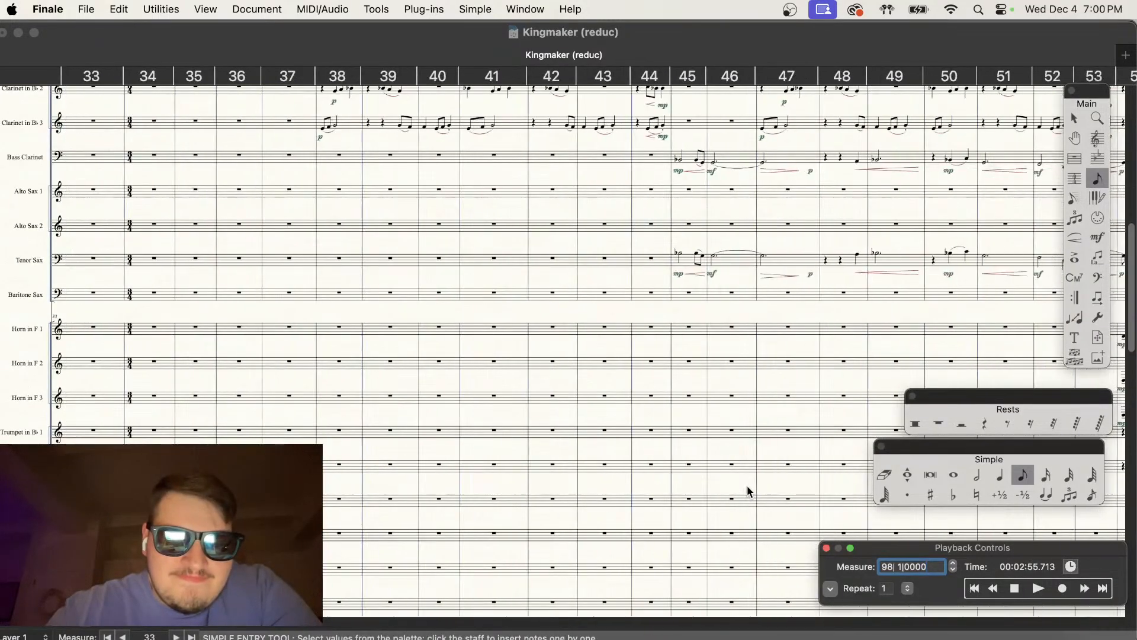
{"action": "scroll", "coordinate": [747, 490], "scroll_direction": "right", "scroll_amount": 12}
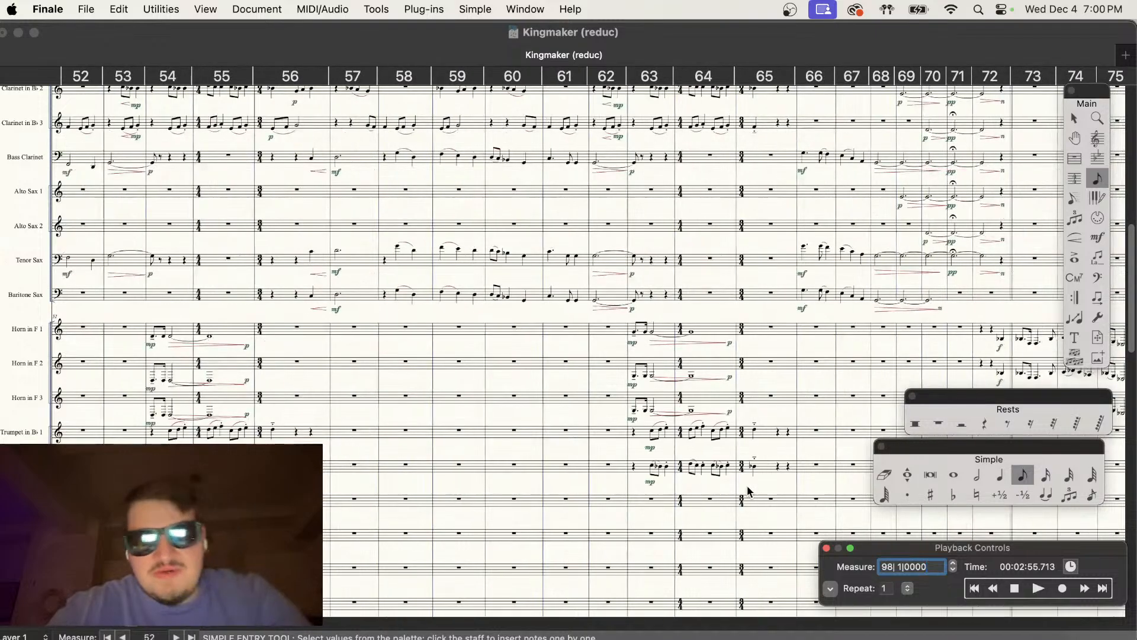
{"action": "scroll", "coordinate": [747, 491], "scroll_direction": "right", "scroll_amount": 3}
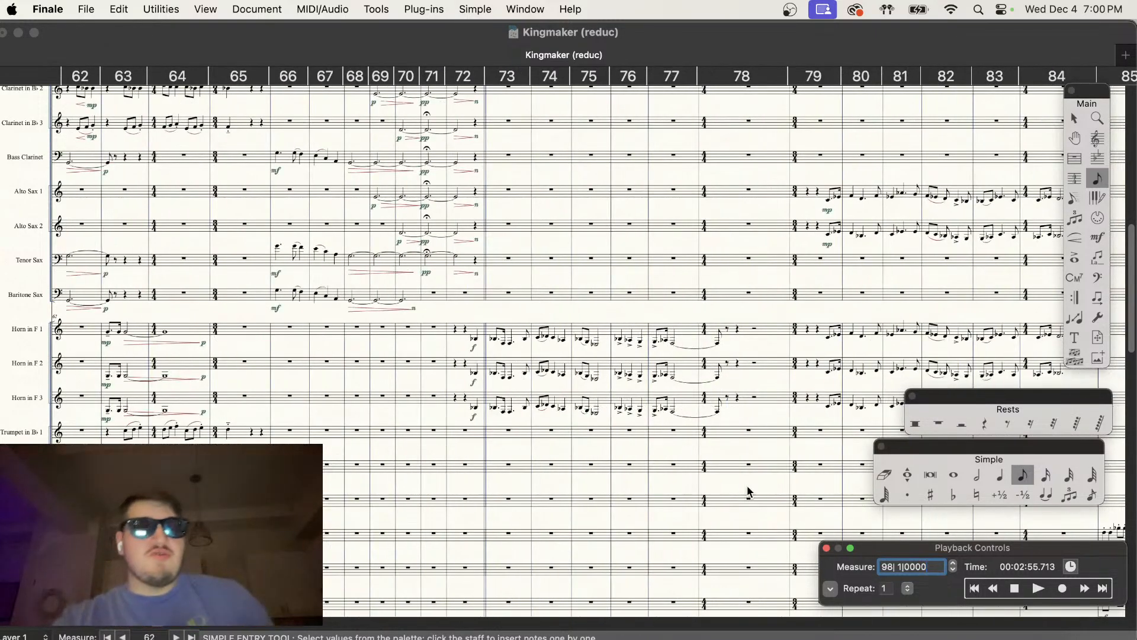
{"action": "scroll", "coordinate": [747, 491], "scroll_direction": "right", "scroll_amount": 10}
{"action": "key", "text": "super+equal"}
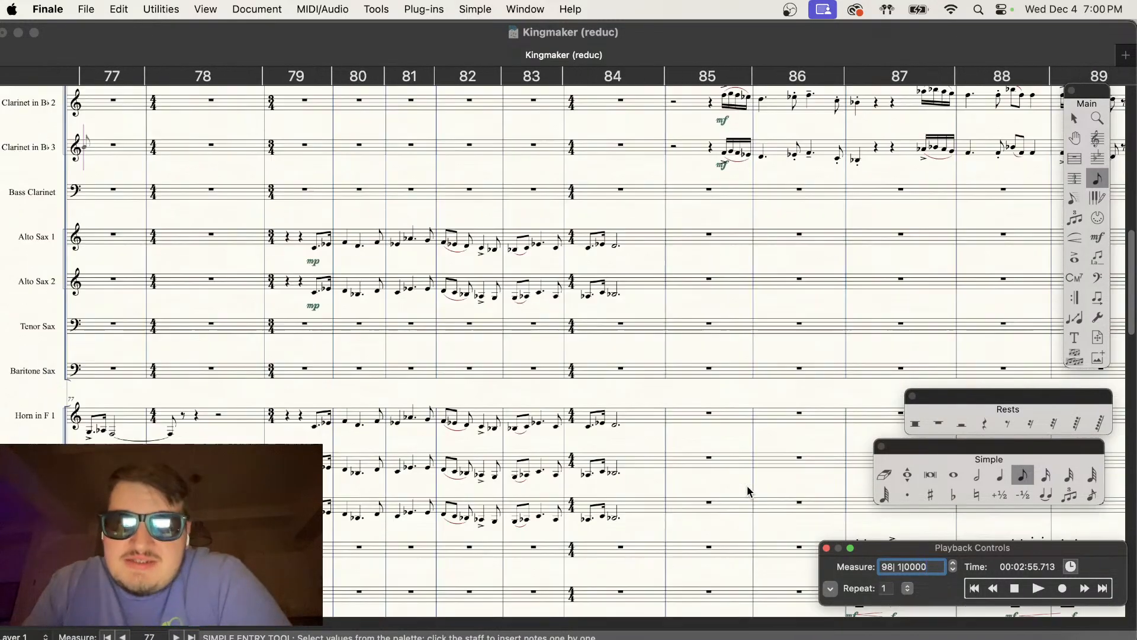
Step: Examine the alto saxophone and horn passage in measures 79 through 84 and the woodwind entries up to measure 90
{"action": "scroll", "coordinate": [748, 491], "scroll_direction": "right", "scroll_amount": 4}
{"action": "key", "text": "super+minus"}
{"action": "scroll", "coordinate": [747, 491], "scroll_direction": "up", "scroll_amount": 5}
{"action": "scroll", "coordinate": [747, 491], "scroll_direction": "left", "scroll_amount": 2}
{"action": "scroll", "coordinate": [748, 490], "scroll_direction": "left", "scroll_amount": 5}
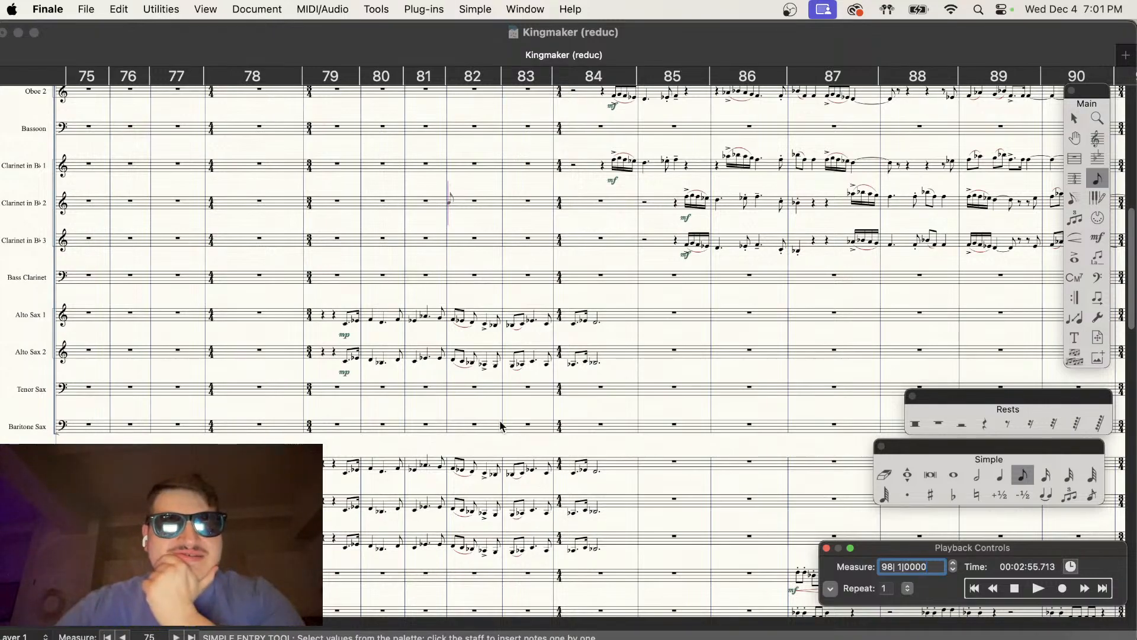
{"action": "scroll", "coordinate": [500, 425], "scroll_direction": "down", "scroll_amount": 5}
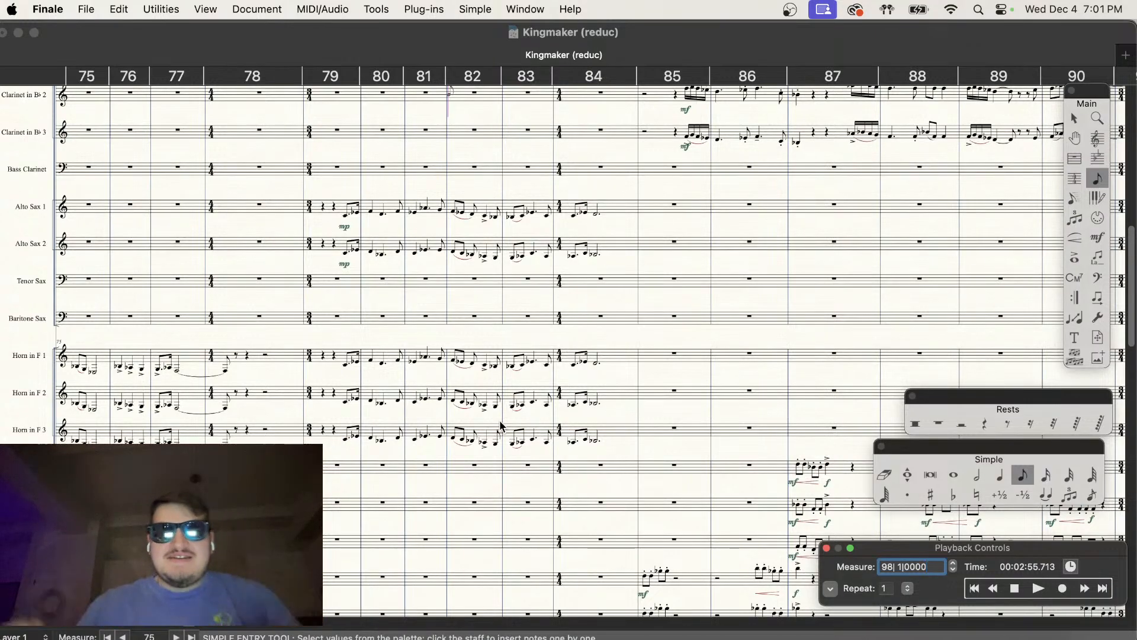
{"action": "scroll", "coordinate": [536, 264], "scroll_direction": "down", "scroll_amount": 1}
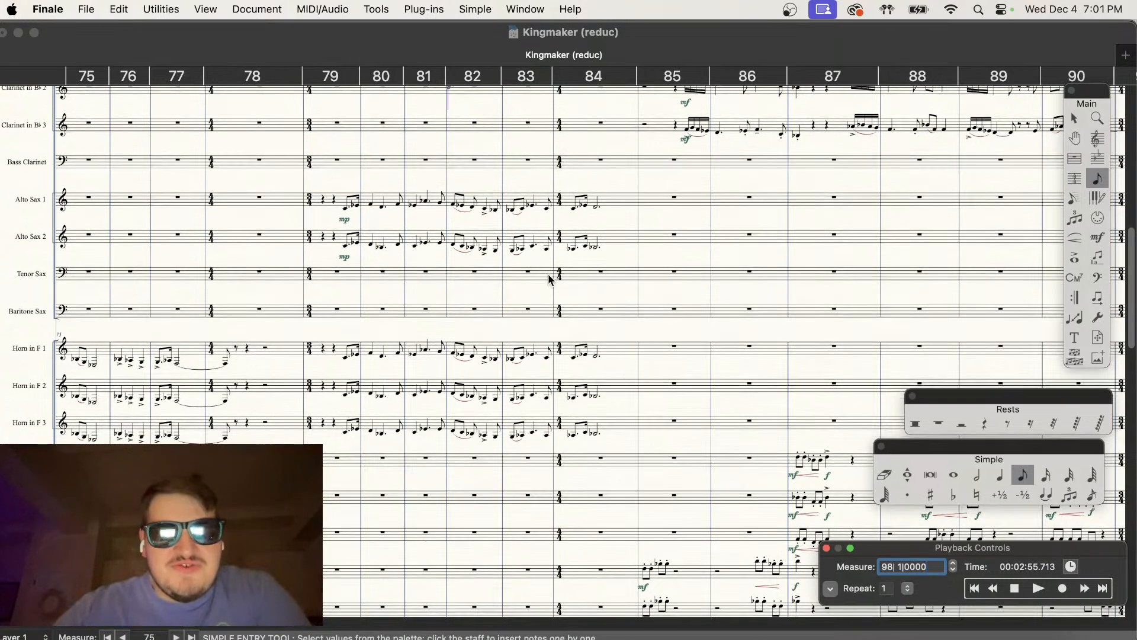
Step: Survey the woodwind, saxophone, horn, trumpet and trombone parts from measure 72 through measure 97
{"action": "scroll", "coordinate": [545, 272], "scroll_direction": "left", "scroll_amount": 3}
{"action": "key", "text": "super+equal"}
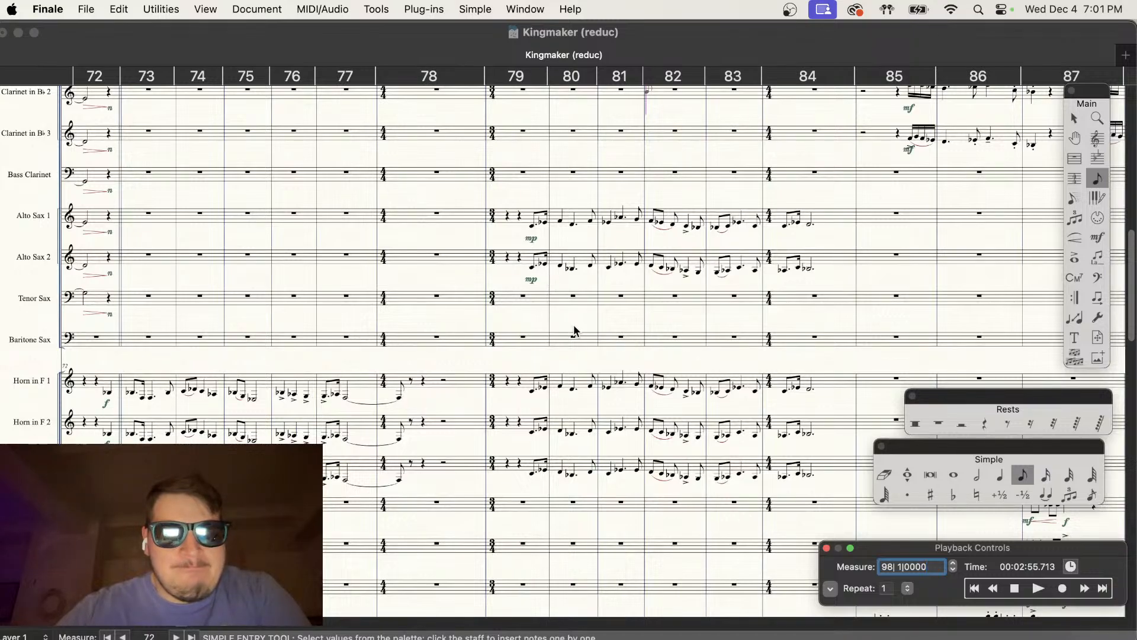
{"action": "scroll", "coordinate": [555, 379], "scroll_direction": "up", "scroll_amount": 6}
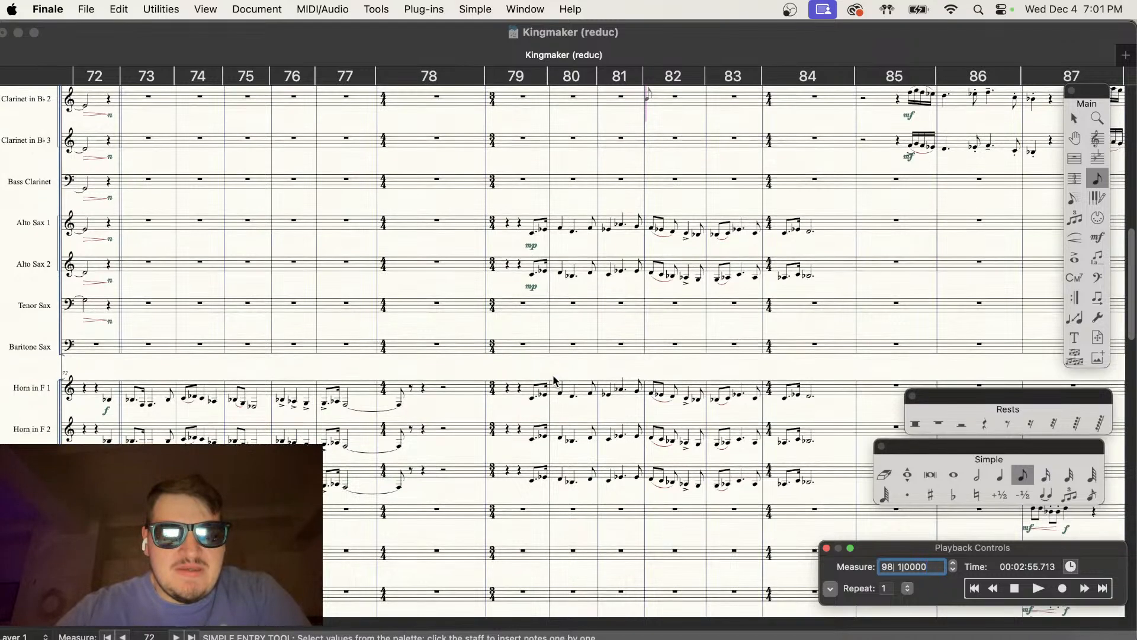
{"action": "scroll", "coordinate": [555, 380], "scroll_direction": "down", "scroll_amount": 6}
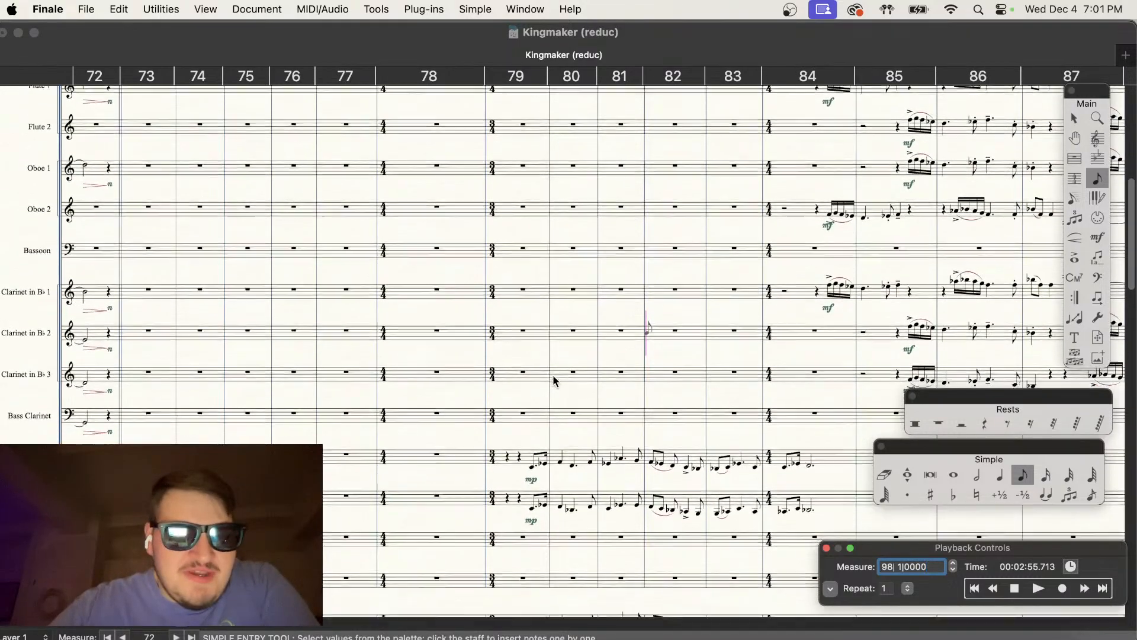
{"action": "key", "text": "super+minus"}
{"action": "key", "text": "super+minus"}
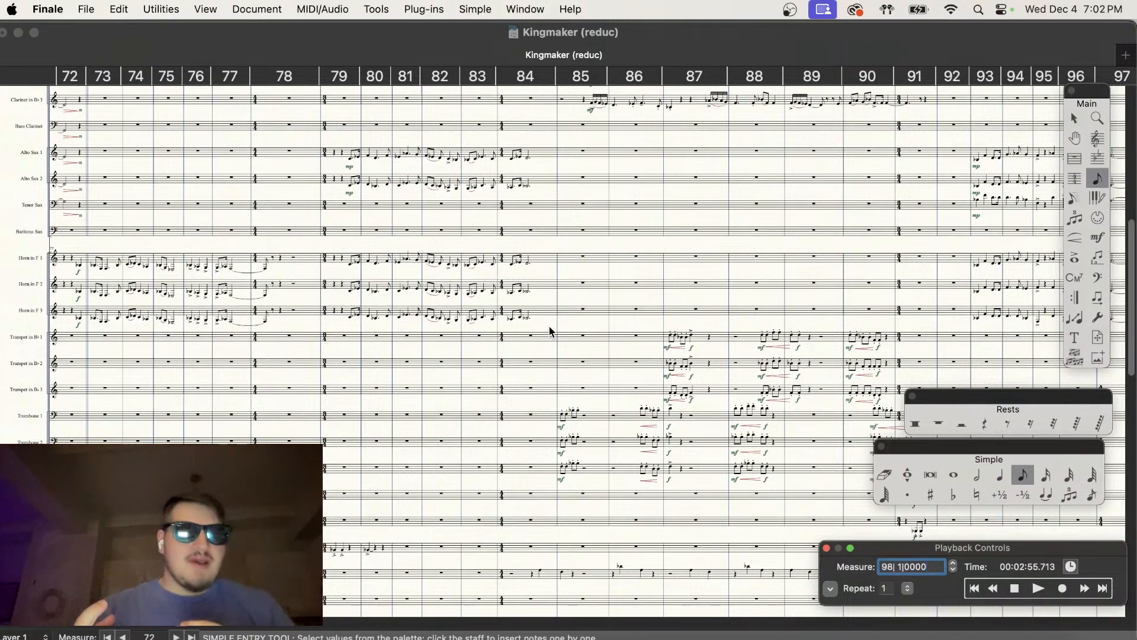
Step: Examine the alto saxophone and horn lines closely from measure 71 through measure 84
{"action": "key", "text": "super+equal"}
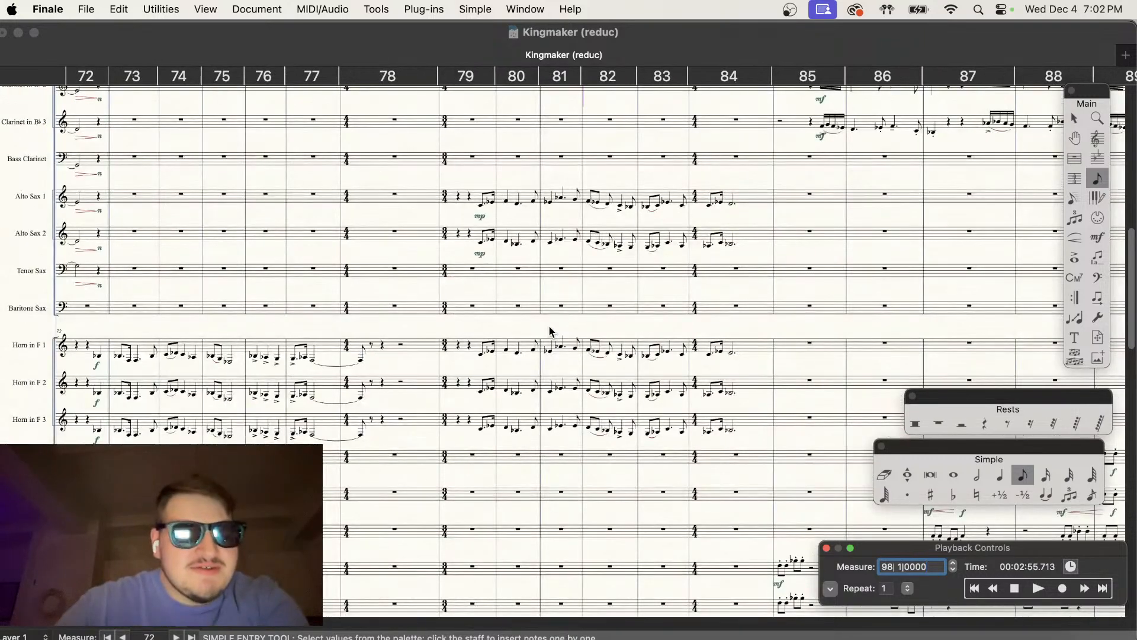
{"action": "key", "text": "super+equal"}
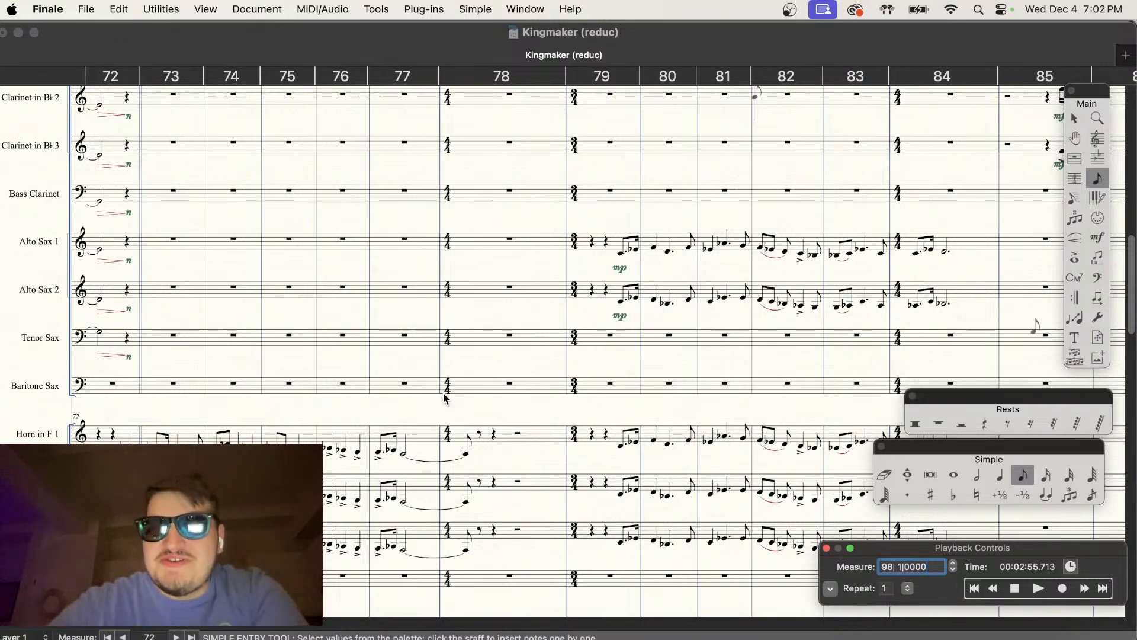
{"action": "scroll", "coordinate": [260, 409], "scroll_direction": "down", "scroll_amount": 3}
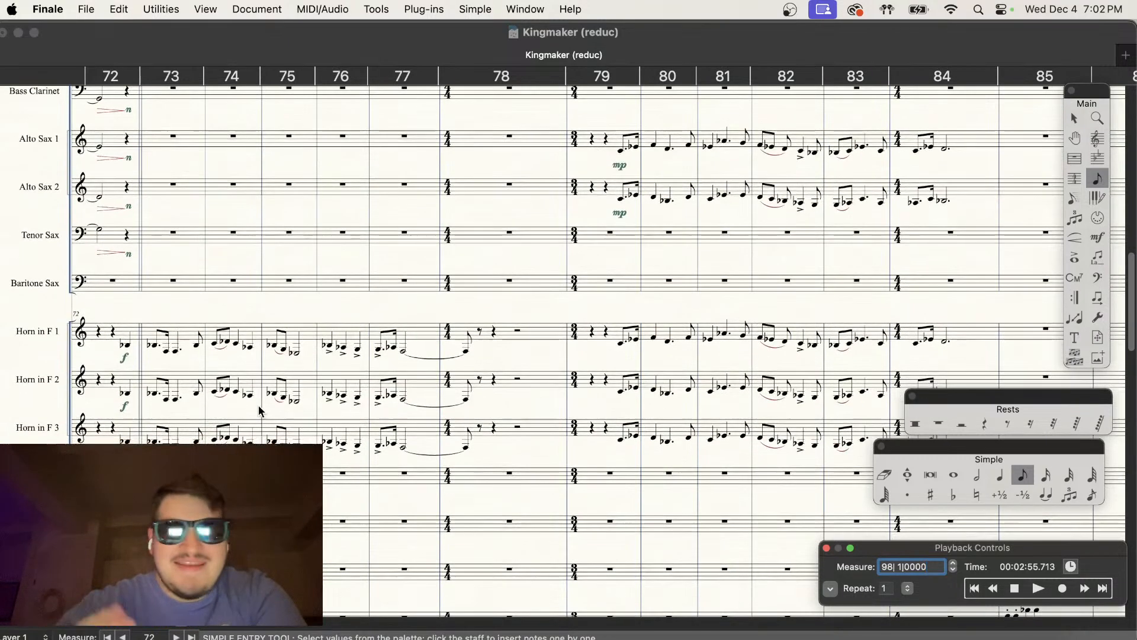
{"action": "key", "text": "super+equal"}
{"action": "scroll", "coordinate": [358, 405], "scroll_direction": "down", "scroll_amount": 6}
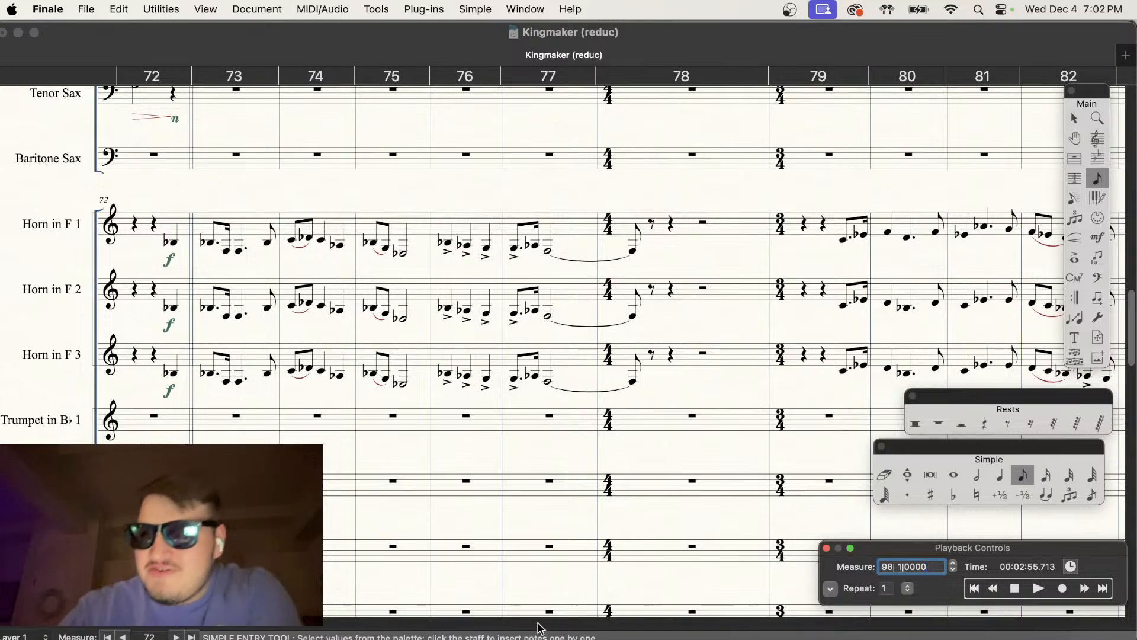
{"action": "scroll", "coordinate": [679, 473], "scroll_direction": "down", "scroll_amount": 1}
{"action": "scroll", "coordinate": [679, 474], "scroll_direction": "up", "scroll_amount": 2}
{"action": "scroll", "coordinate": [679, 474], "scroll_direction": "down", "scroll_amount": 2}
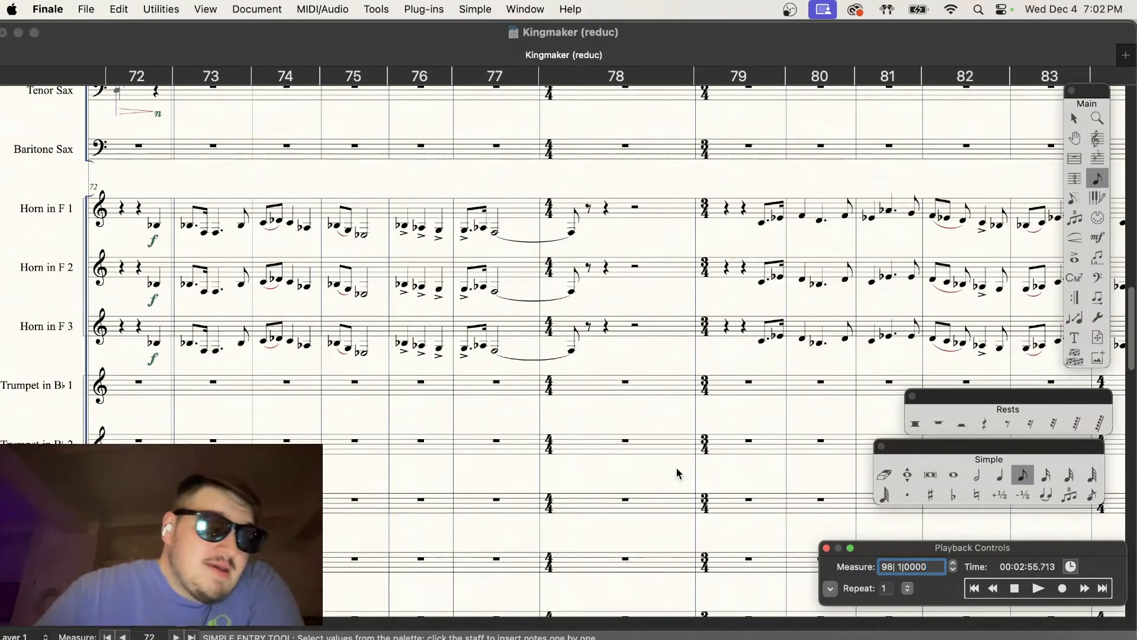
{"action": "scroll", "coordinate": [719, 515], "scroll_direction": "right", "scroll_amount": 3}
{"action": "scroll", "coordinate": [720, 515], "scroll_direction": "left", "scroll_amount": 1}
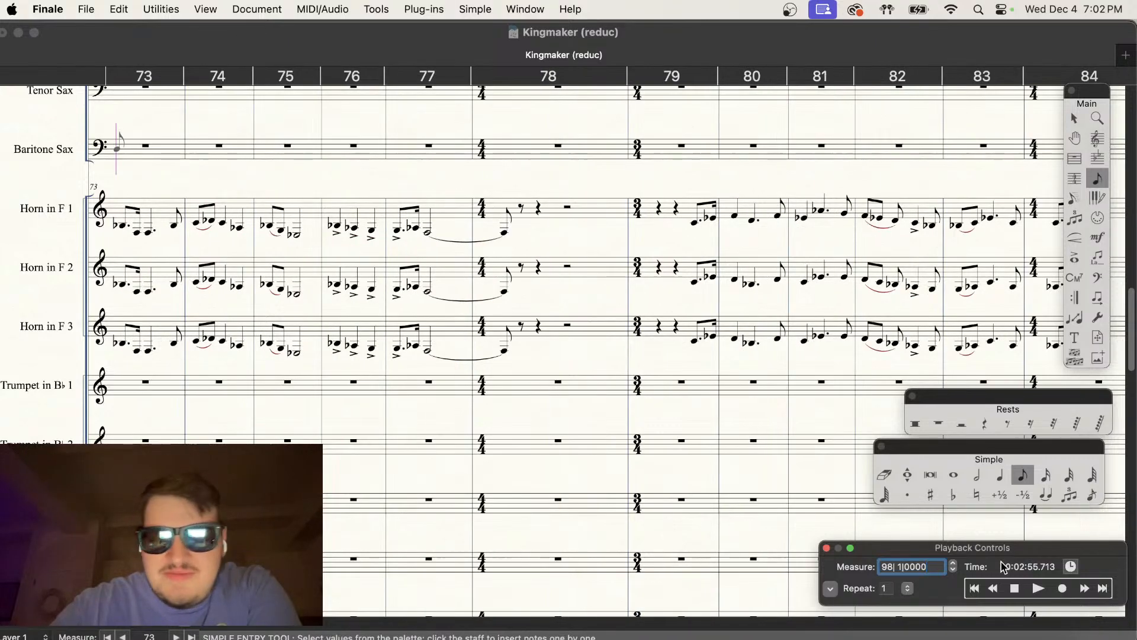
{"action": "scroll", "coordinate": [724, 517], "scroll_direction": "left", "scroll_amount": 2}
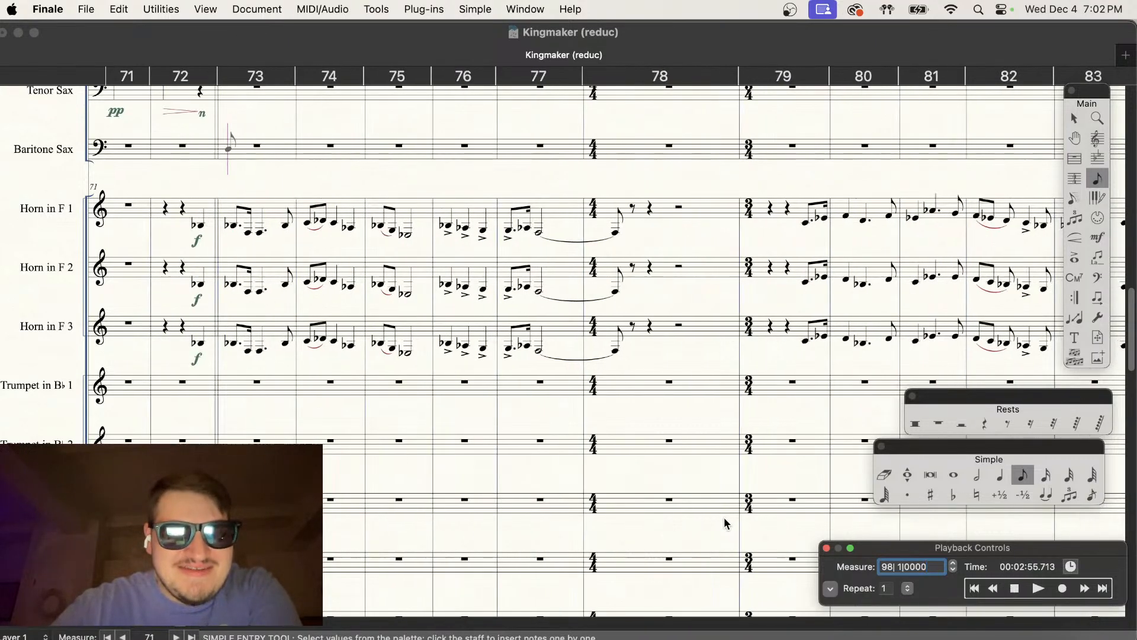
Step: Follow the clarinet, saxophone, horn and trumpet parts from measure 73 through measure 105
{"action": "scroll", "coordinate": [724, 517], "scroll_direction": "up", "scroll_amount": 5}
{"action": "scroll", "coordinate": [726, 524], "scroll_direction": "right", "scroll_amount": 5}
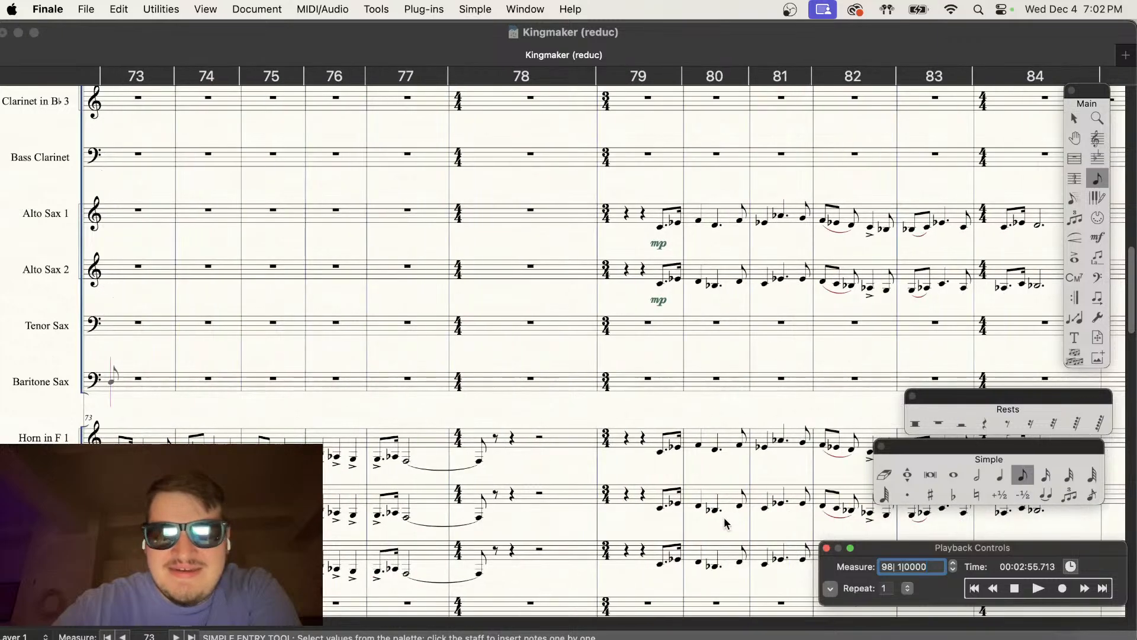
{"action": "scroll", "coordinate": [737, 523], "scroll_direction": "right", "scroll_amount": 5}
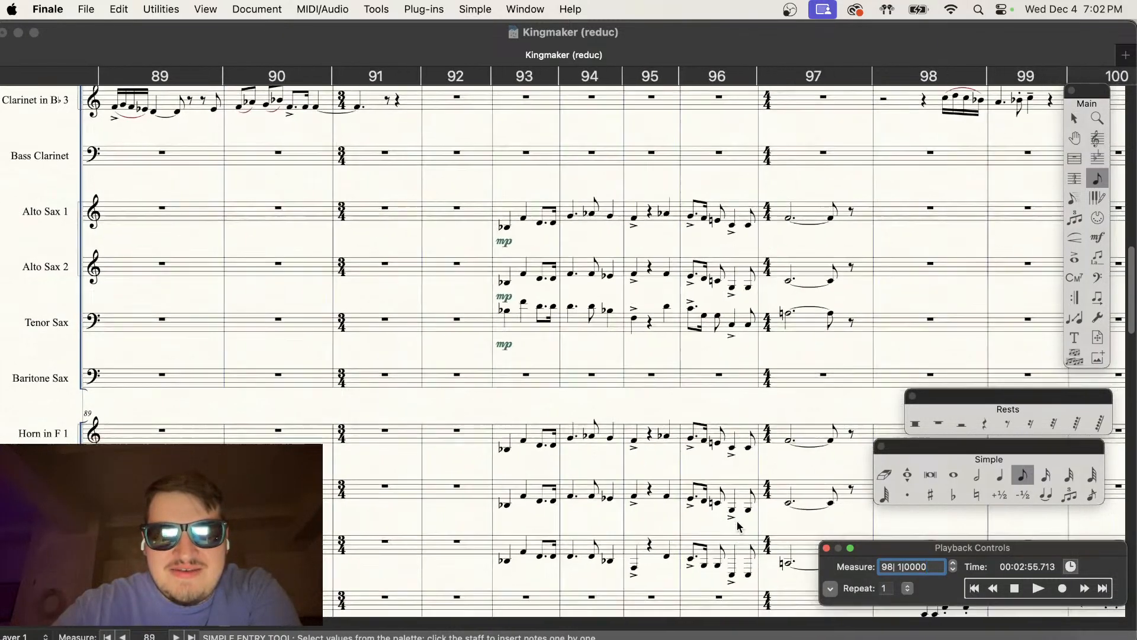
{"action": "scroll", "coordinate": [739, 526], "scroll_direction": "right", "scroll_amount": 3}
{"action": "scroll", "coordinate": [739, 525], "scroll_direction": "down", "scroll_amount": 3}
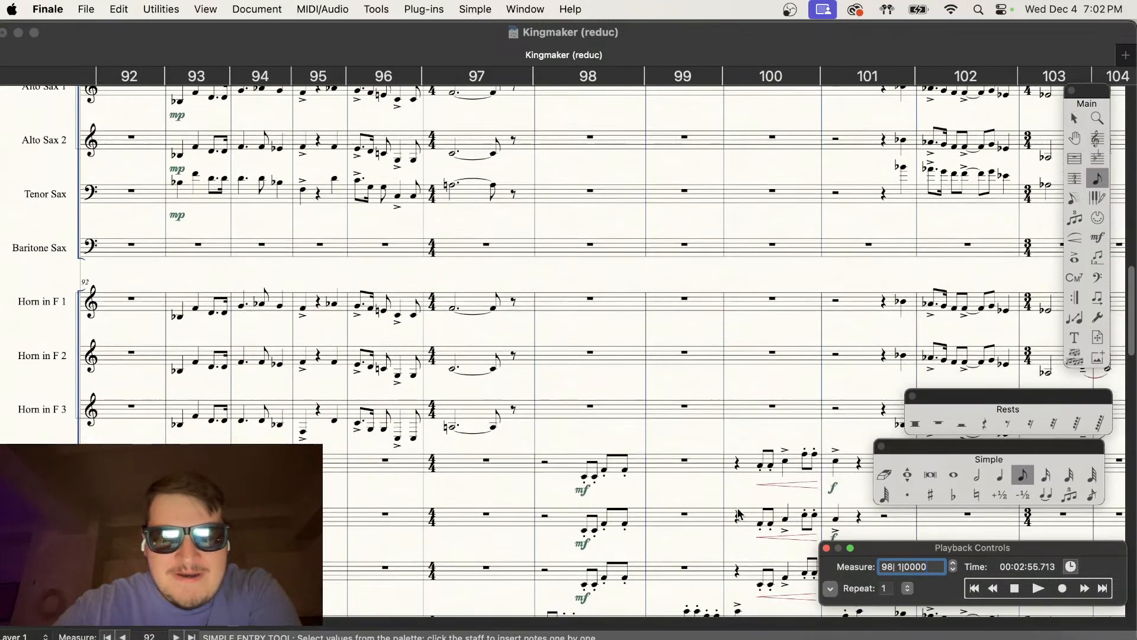
{"action": "scroll", "coordinate": [739, 514], "scroll_direction": "right", "scroll_amount": 3}
{"action": "scroll", "coordinate": [739, 514], "scroll_direction": "left", "scroll_amount": 2}
{"action": "scroll", "coordinate": [739, 514], "scroll_direction": "up", "scroll_amount": 4}
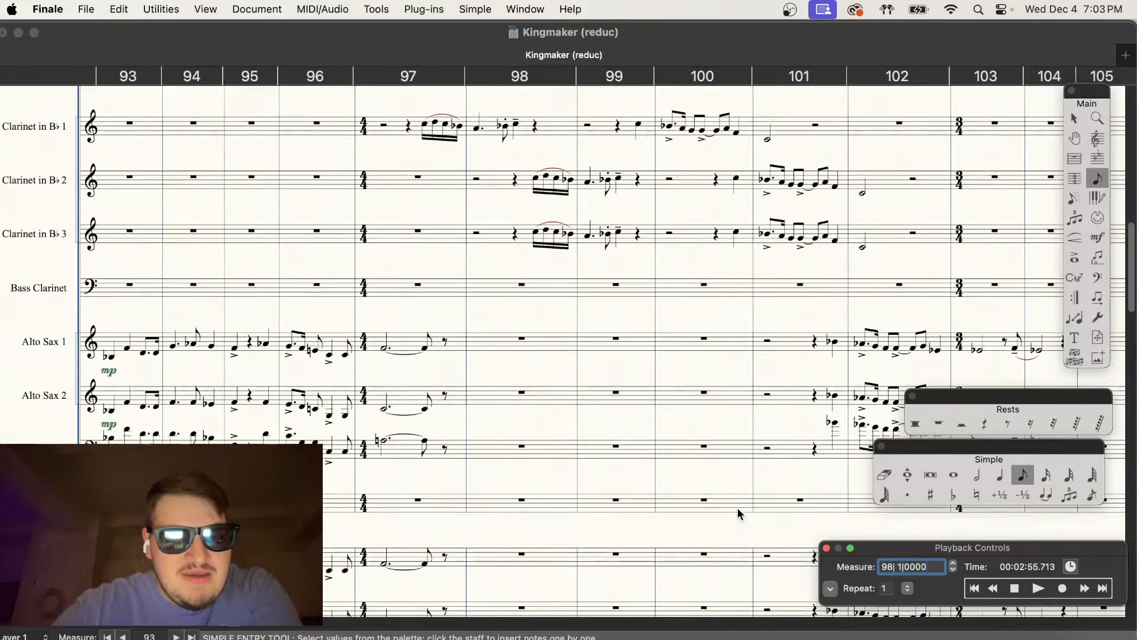
Step: Read the piccolo, flute, oboe and clarinet entries in measures 84 through 102 against the saxophone and horn parts
{"action": "scroll", "coordinate": [739, 514], "scroll_direction": "up", "scroll_amount": 5}
{"action": "scroll", "coordinate": [737, 507], "scroll_direction": "down", "scroll_amount": 2}
{"action": "scroll", "coordinate": [738, 507], "scroll_direction": "left", "scroll_amount": 6}
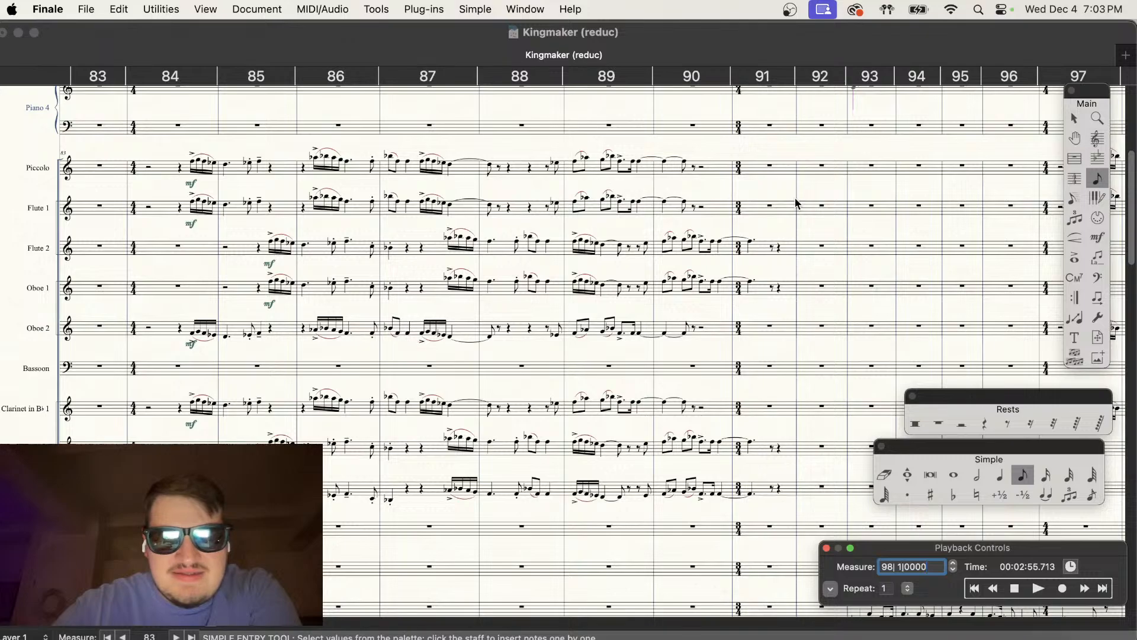
{"action": "scroll", "coordinate": [800, 196], "scroll_direction": "down", "scroll_amount": 2}
{"action": "scroll", "coordinate": [800, 200], "scroll_direction": "down", "scroll_amount": 3}
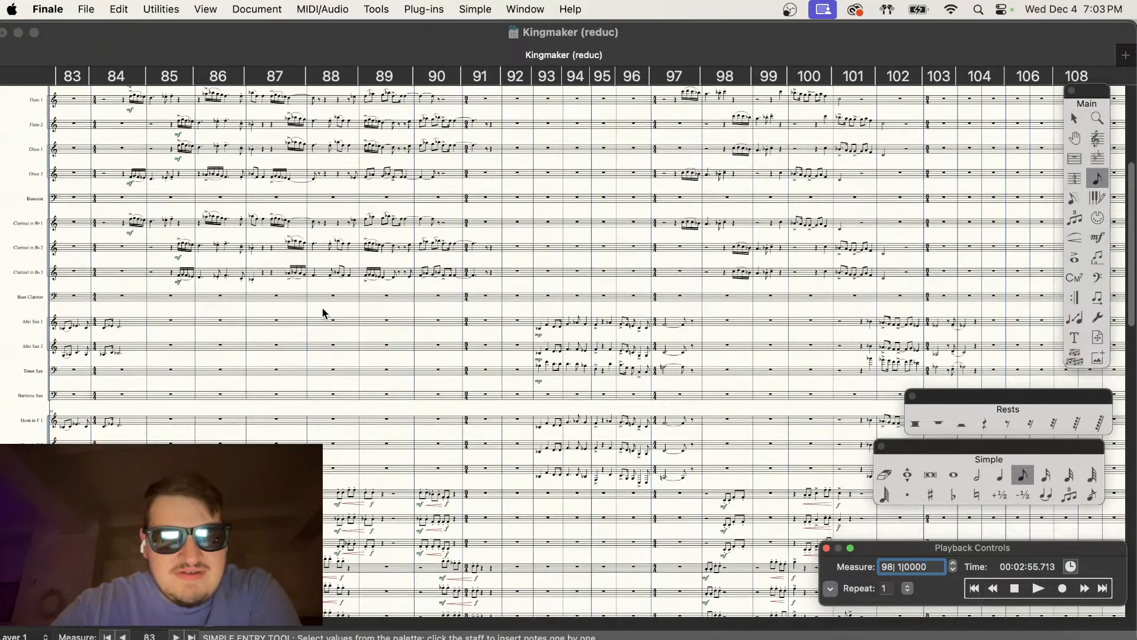
{"action": "scroll", "coordinate": [321, 306], "scroll_direction": "left", "scroll_amount": 6}
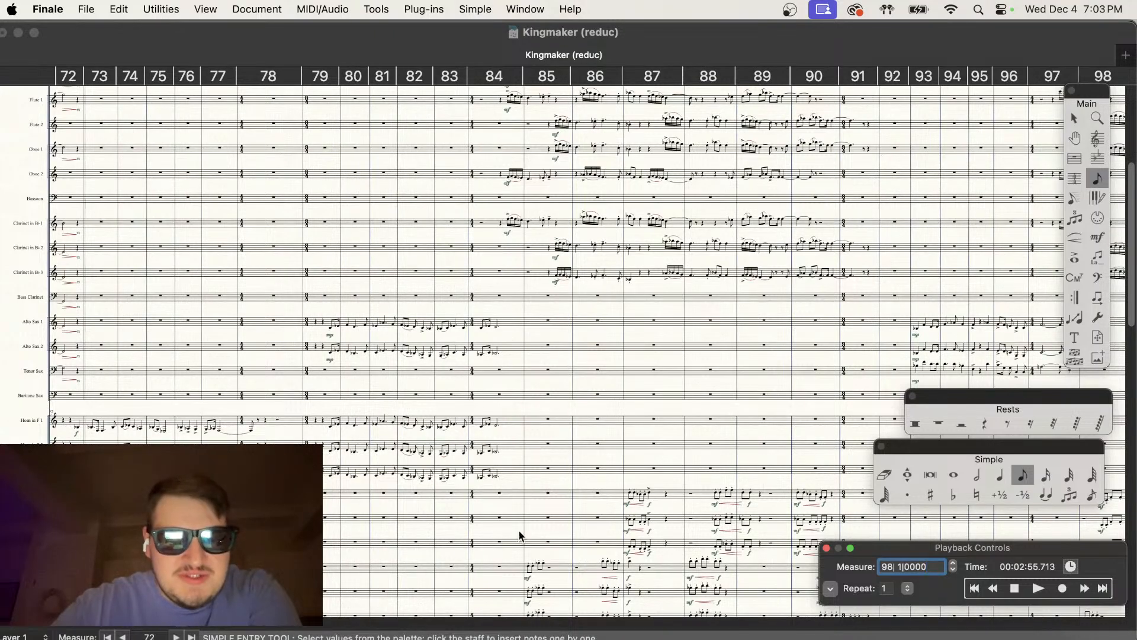
{"action": "scroll", "coordinate": [501, 466], "scroll_direction": "right", "scroll_amount": 5}
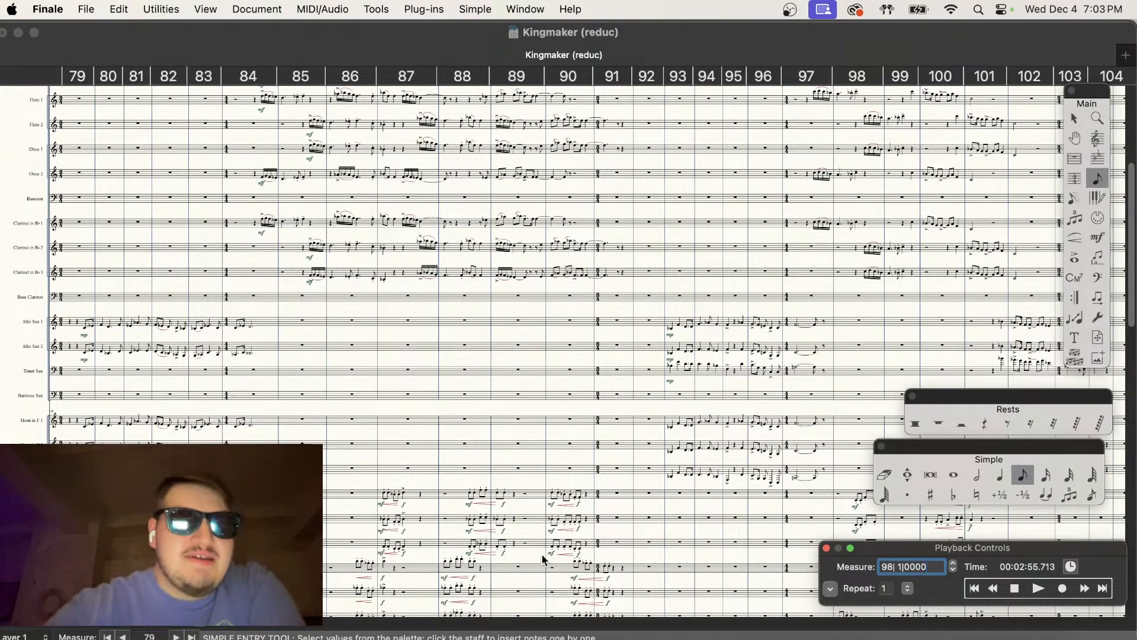
{"action": "scroll", "coordinate": [547, 536], "scroll_direction": "right", "scroll_amount": 3}
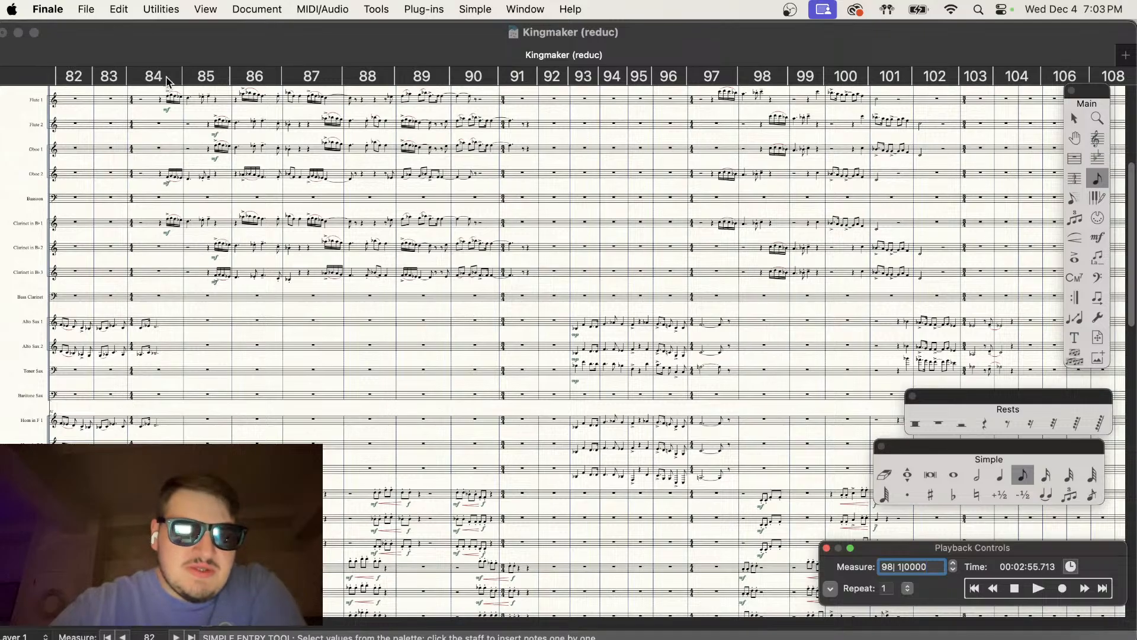
Step: Compare the horn, trumpet and trombone writing with the woodwinds from measure 82 through measure 104
{"action": "scroll", "coordinate": [342, 534], "scroll_direction": "down", "scroll_amount": 5}
{"action": "scroll", "coordinate": [339, 531], "scroll_direction": "up", "scroll_amount": 5}
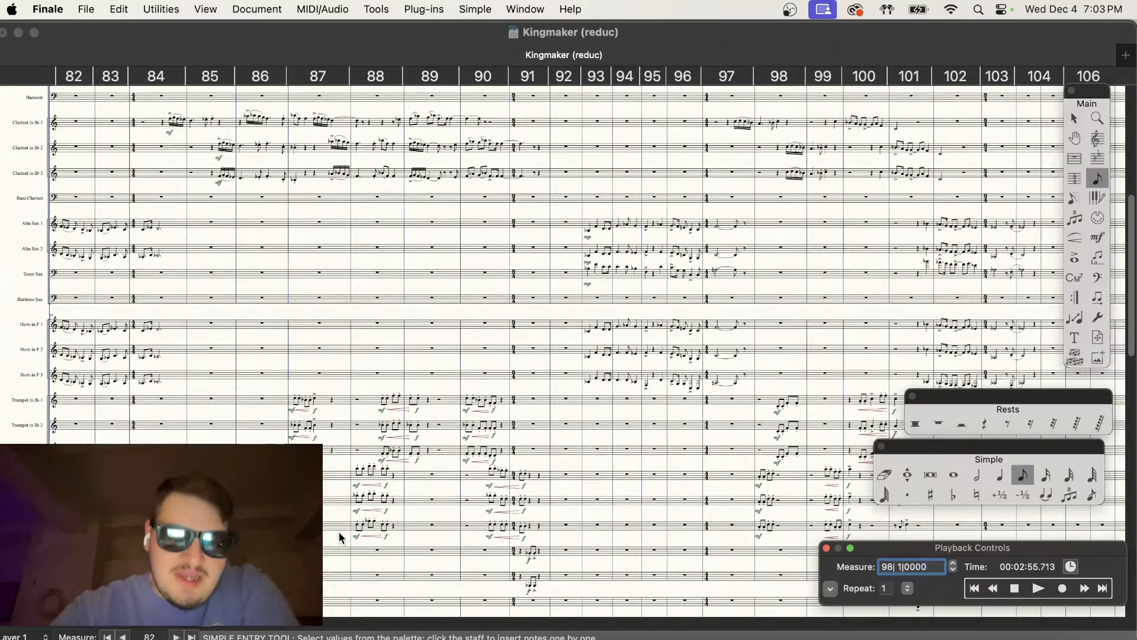
{"action": "scroll", "coordinate": [339, 537], "scroll_direction": "down", "scroll_amount": 5}
{"action": "scroll", "coordinate": [339, 537], "scroll_direction": "right", "scroll_amount": 5}
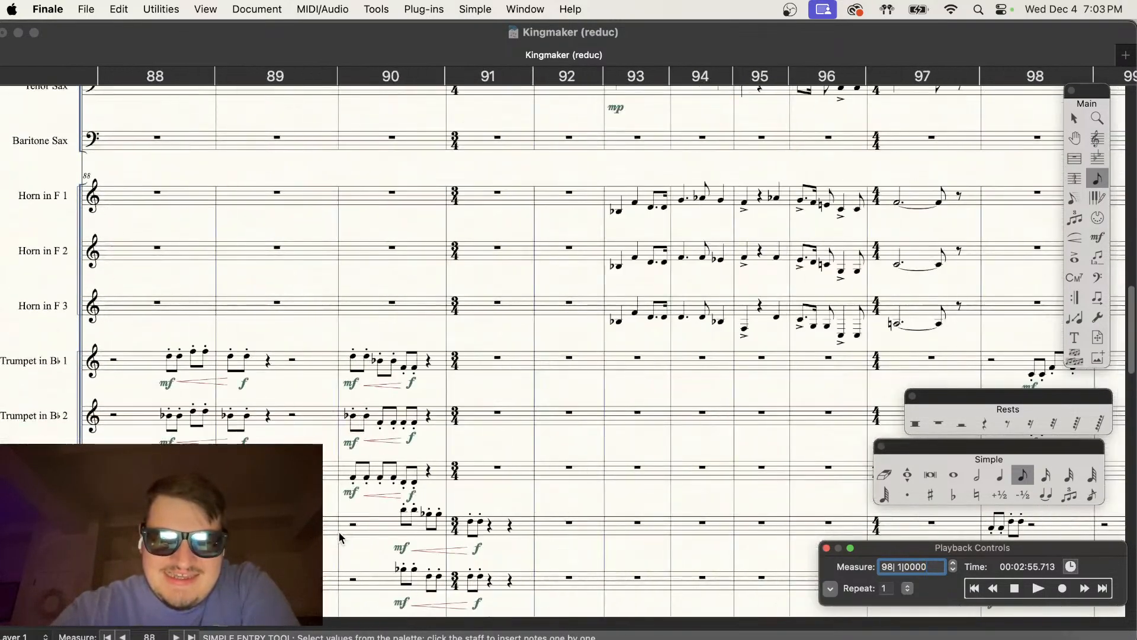
{"action": "scroll", "coordinate": [340, 537], "scroll_direction": "down", "scroll_amount": 3}
{"action": "scroll", "coordinate": [339, 536], "scroll_direction": "down", "scroll_amount": 4}
{"action": "scroll", "coordinate": [339, 536], "scroll_direction": "up", "scroll_amount": 5}
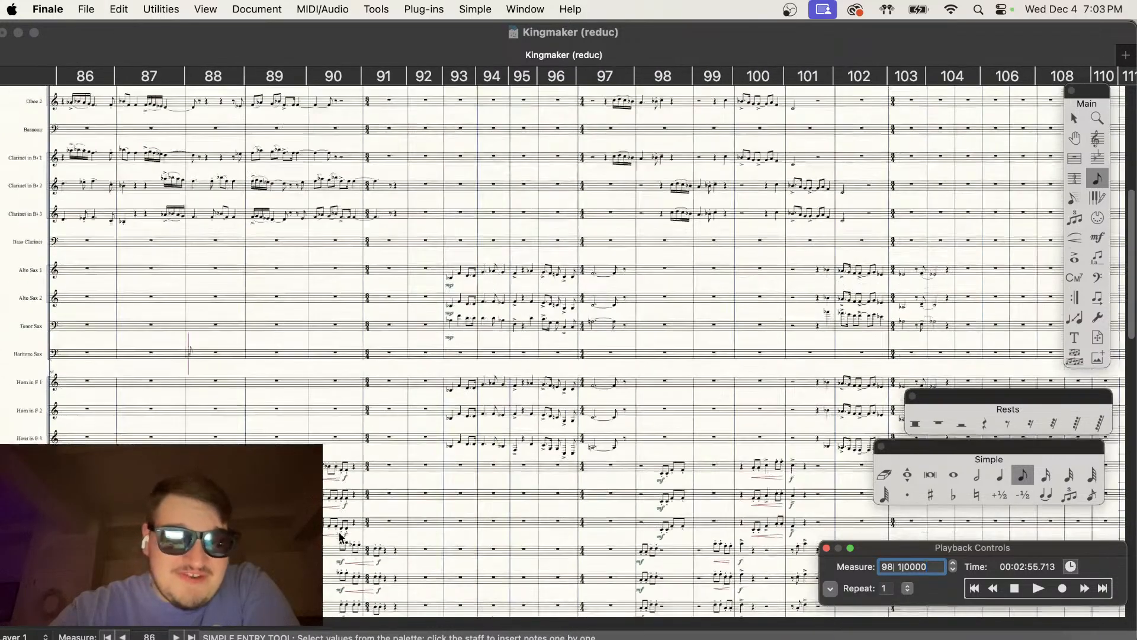
{"action": "scroll", "coordinate": [353, 445], "scroll_direction": "down", "scroll_amount": 3}
{"action": "scroll", "coordinate": [353, 443], "scroll_direction": "up", "scroll_amount": 2}
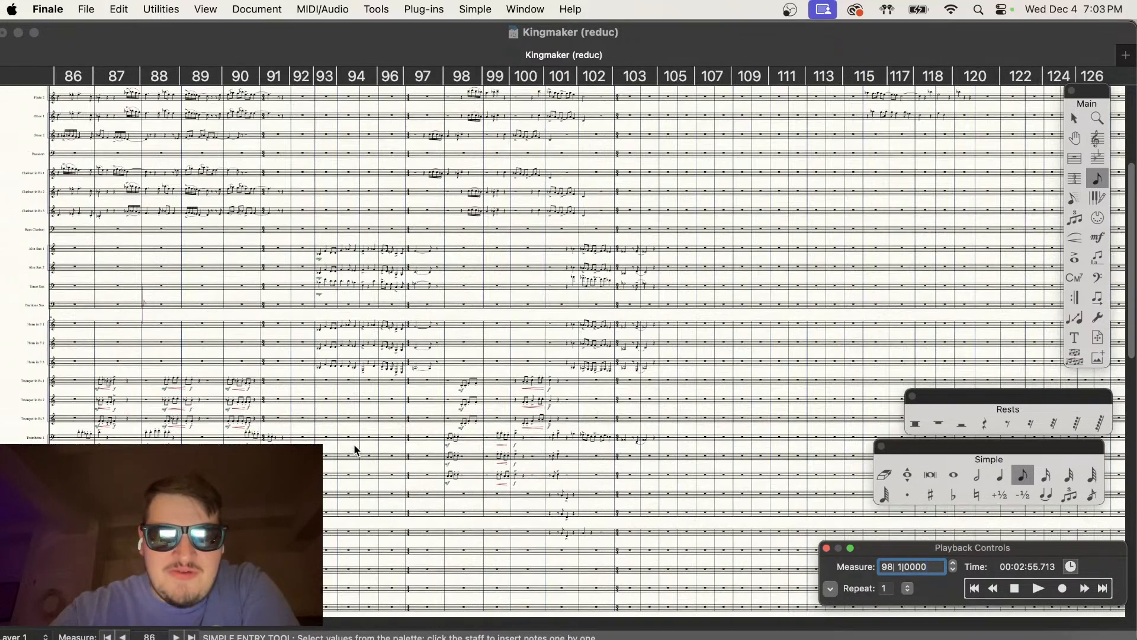
{"action": "scroll", "coordinate": [354, 443], "scroll_direction": "up", "scroll_amount": 3}
{"action": "scroll", "coordinate": [556, 350], "scroll_direction": "down", "scroll_amount": 2}
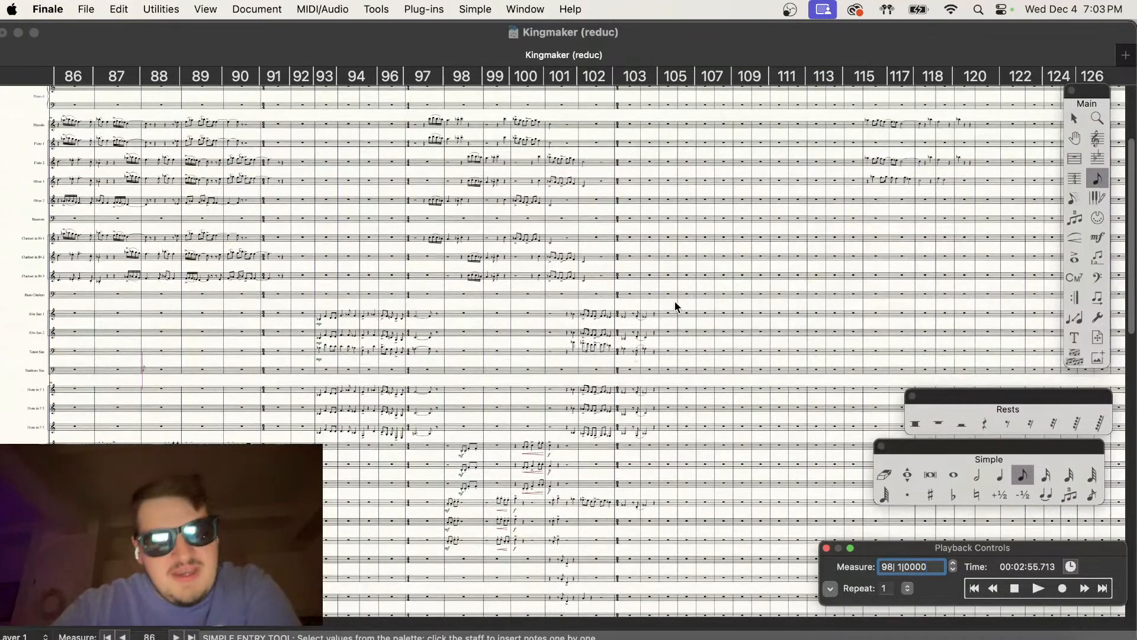
Step: Survey the full woodwind and brass layout from measure 72 through measure 126
{"action": "key", "text": "super+equal"}
{"action": "key", "text": "super+equal"}
{"action": "scroll", "coordinate": [686, 351], "scroll_direction": "down", "scroll_amount": 4}
{"action": "scroll", "coordinate": [686, 352], "scroll_direction": "up", "scroll_amount": 2}
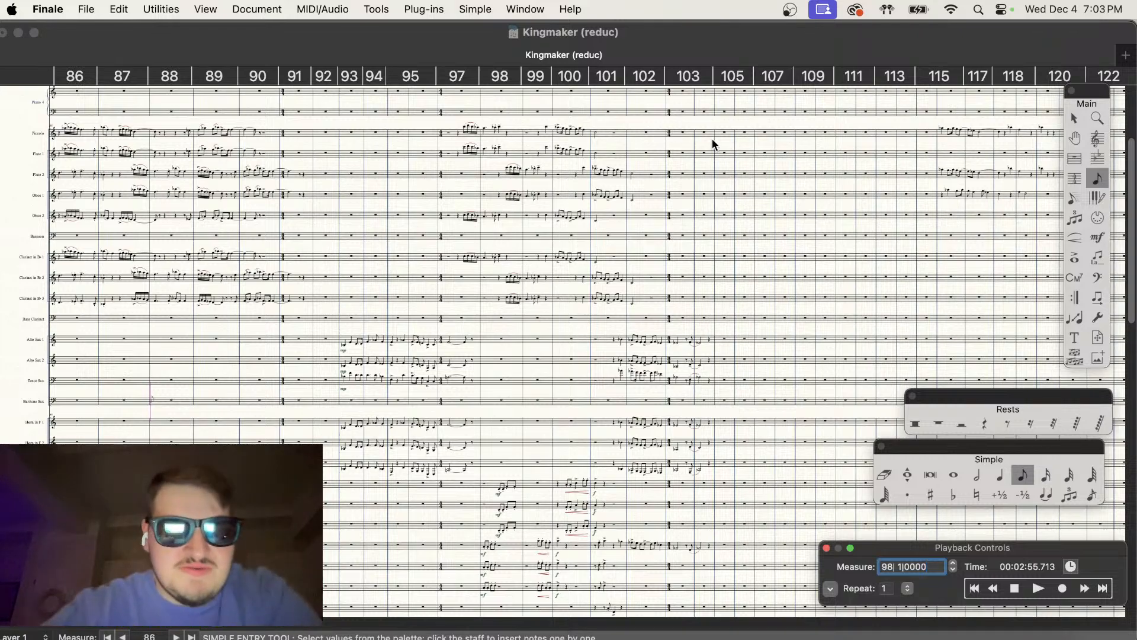
{"action": "scroll", "coordinate": [325, 379], "scroll_direction": "left", "scroll_amount": 5}
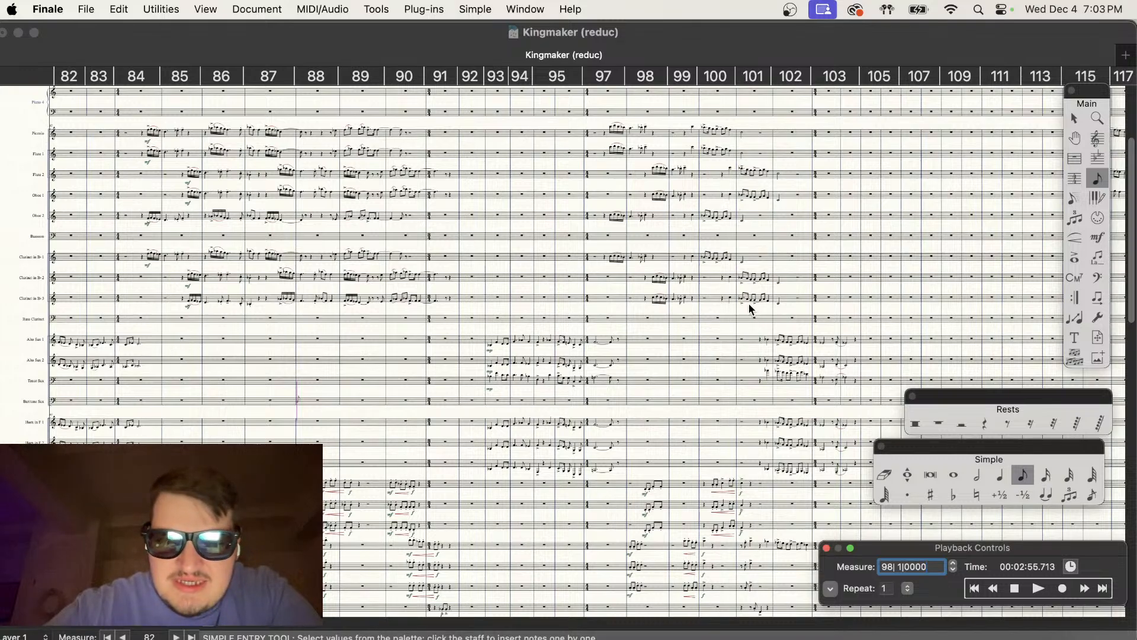
{"action": "scroll", "coordinate": [517, 314], "scroll_direction": "left", "scroll_amount": 8}
{"action": "scroll", "coordinate": [524, 314], "scroll_direction": "down", "scroll_amount": 1}
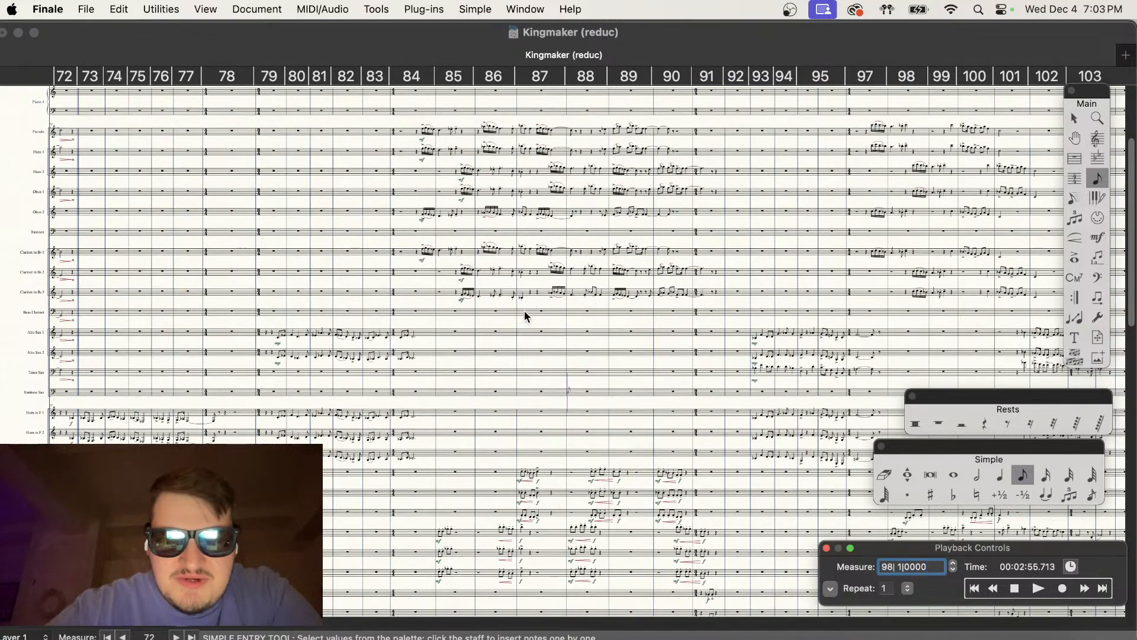
{"action": "scroll", "coordinate": [303, 268], "scroll_direction": "down", "scroll_amount": 5}
{"action": "scroll", "coordinate": [303, 268], "scroll_direction": "up", "scroll_amount": 1}
{"action": "scroll", "coordinate": [303, 263], "scroll_direction": "up", "scroll_amount": 4}
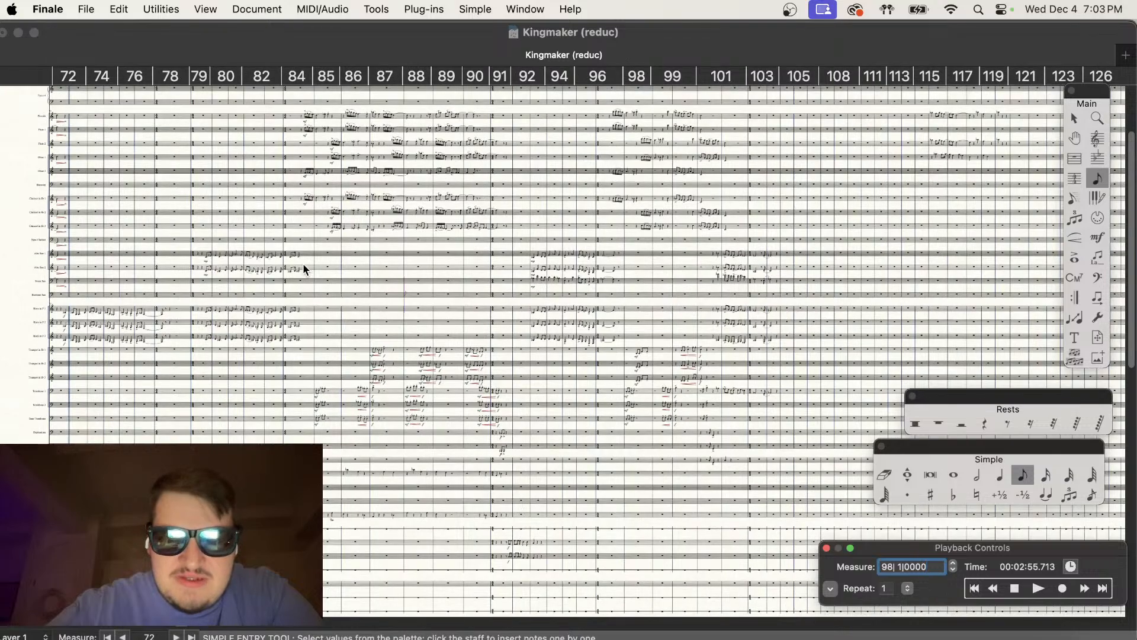
Step: Look over the woodwind and saxophone parts from measure 87 through the sparse passage up to measure 137
{"action": "scroll", "coordinate": [740, 407], "scroll_direction": "right", "scroll_amount": 6}
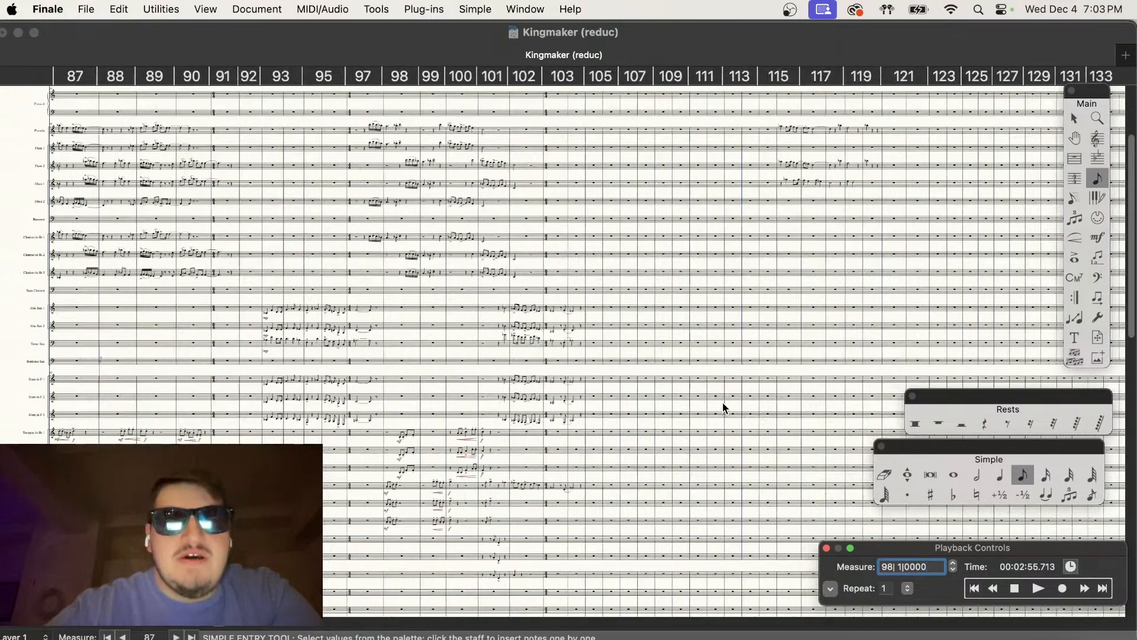
{"action": "scroll", "coordinate": [724, 407], "scroll_direction": "up", "scroll_amount": 4}
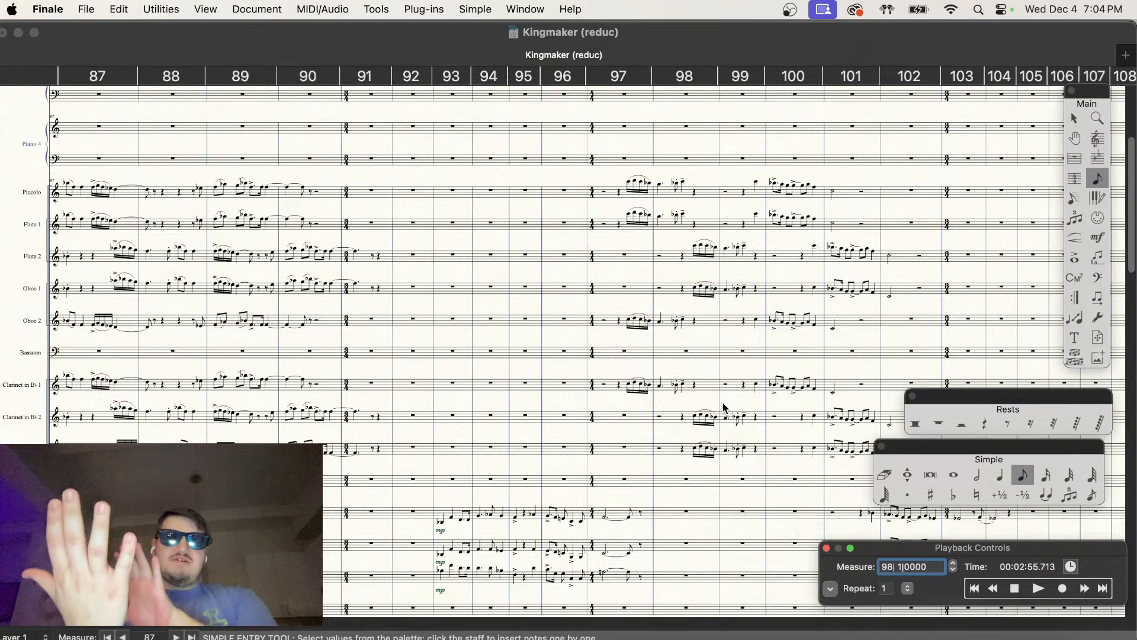
{"action": "scroll", "coordinate": [727, 393], "scroll_direction": "right", "scroll_amount": 10}
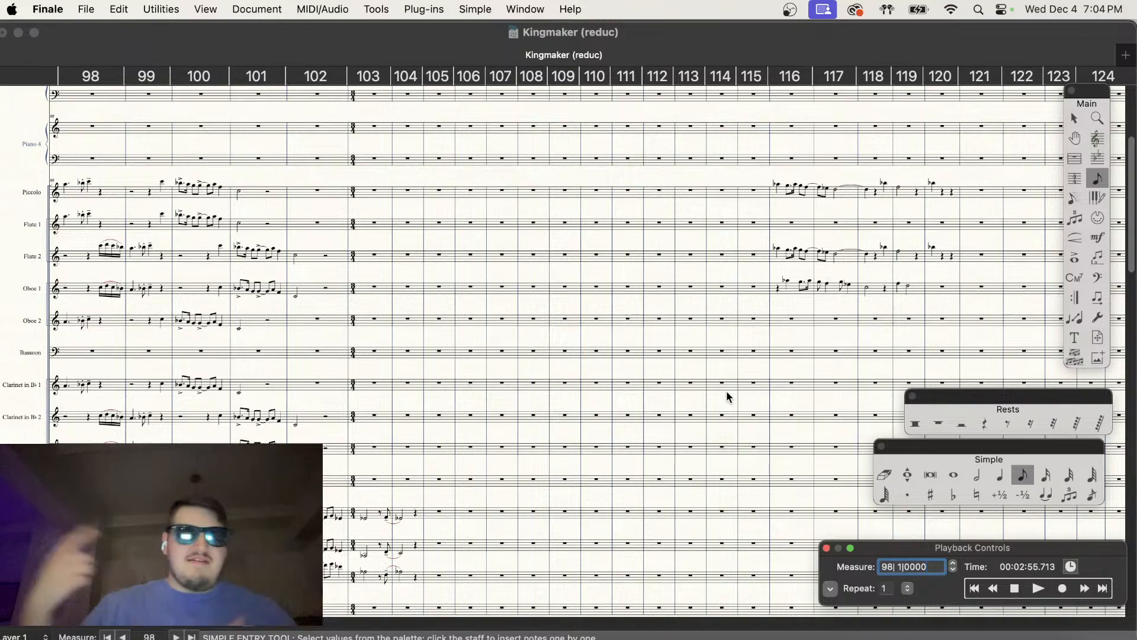
{"action": "key", "text": "super+minus"}
{"action": "key", "text": "super+minus"}
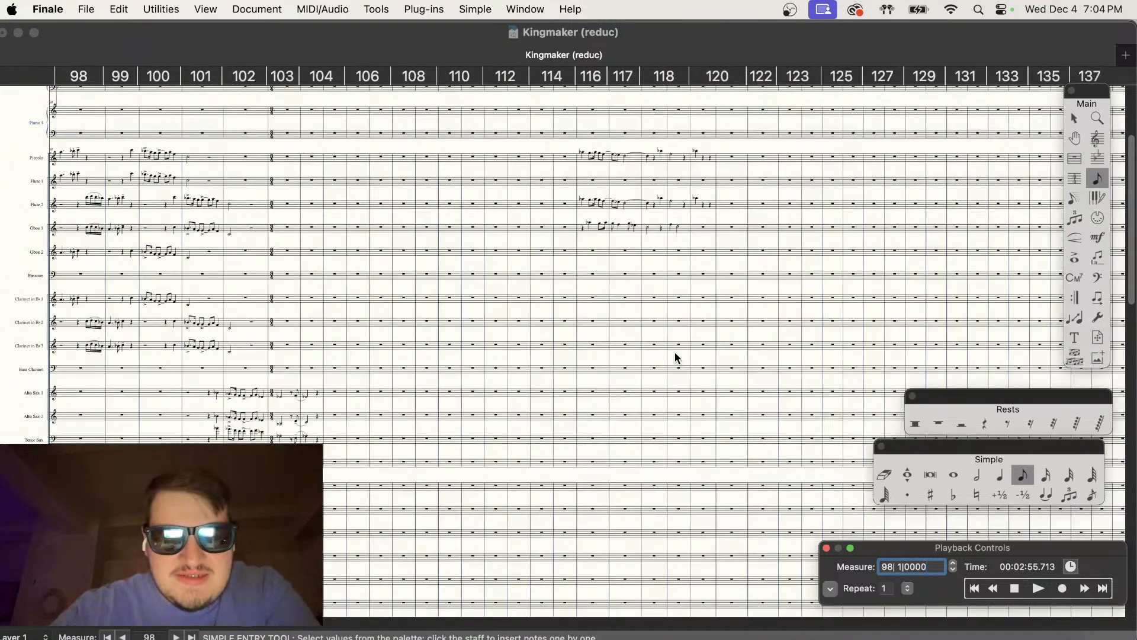
{"action": "key", "text": "super+equal"}
{"action": "key", "text": "super+equal"}
{"action": "scroll", "coordinate": [674, 352], "scroll_direction": "down", "scroll_amount": 5}
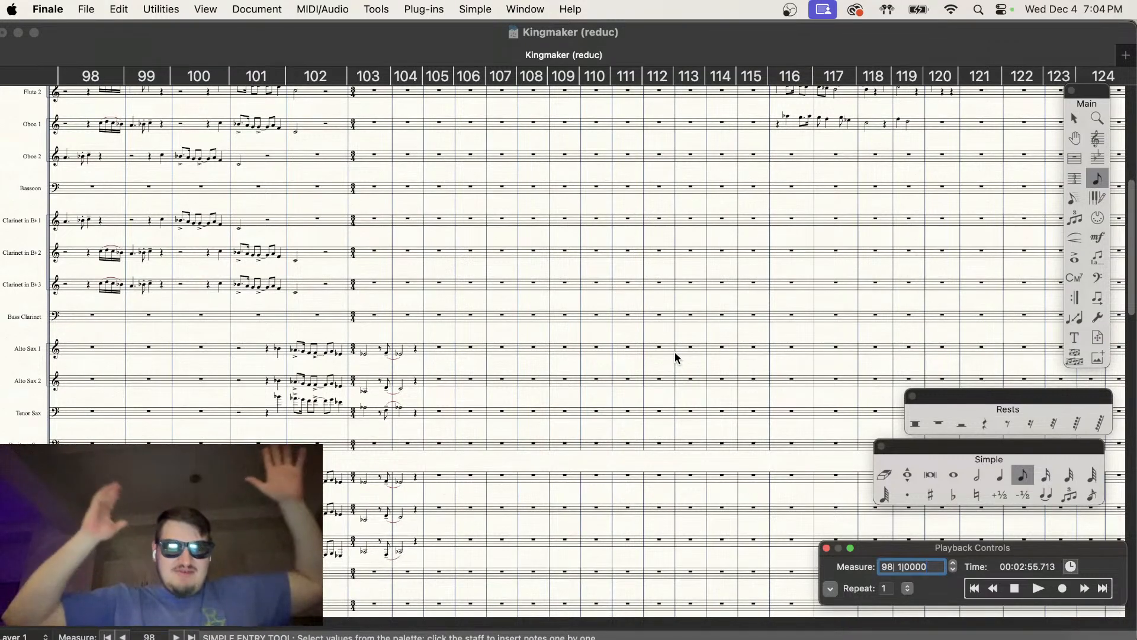
Step: Examine the clarinet, saxophone, horn, trumpet and trombone writing in measures 95 through 104
{"action": "scroll", "coordinate": [666, 538], "scroll_direction": "left", "scroll_amount": 5}
{"action": "key", "text": "super+equal"}
{"action": "scroll", "coordinate": [671, 543], "scroll_direction": "down", "scroll_amount": 4}
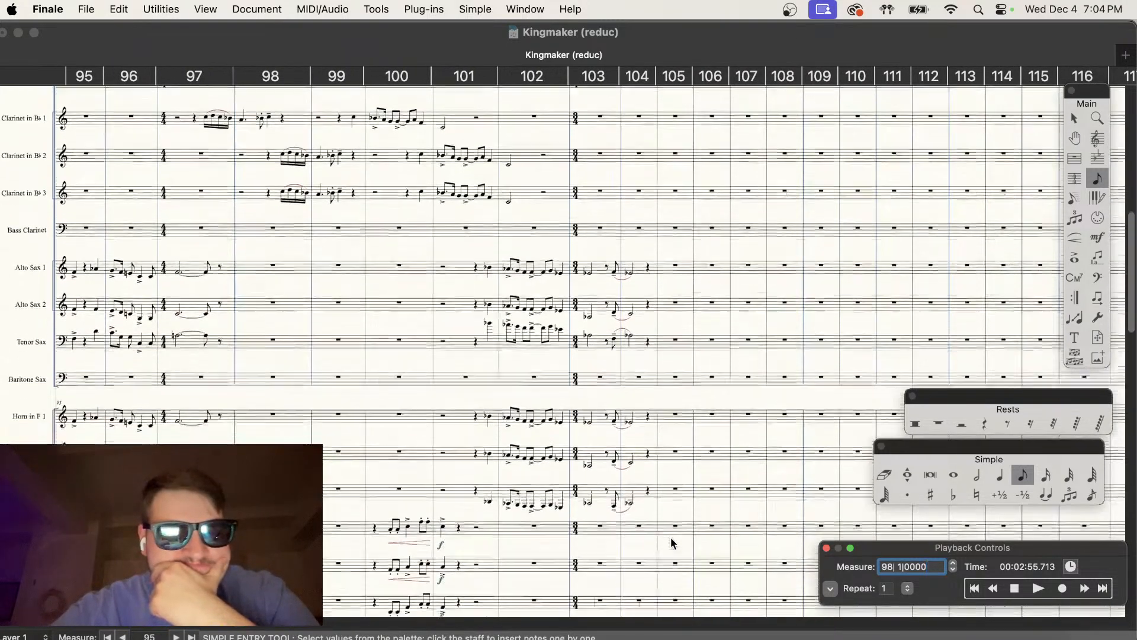
{"action": "scroll", "coordinate": [671, 543], "scroll_direction": "right", "scroll_amount": 2}
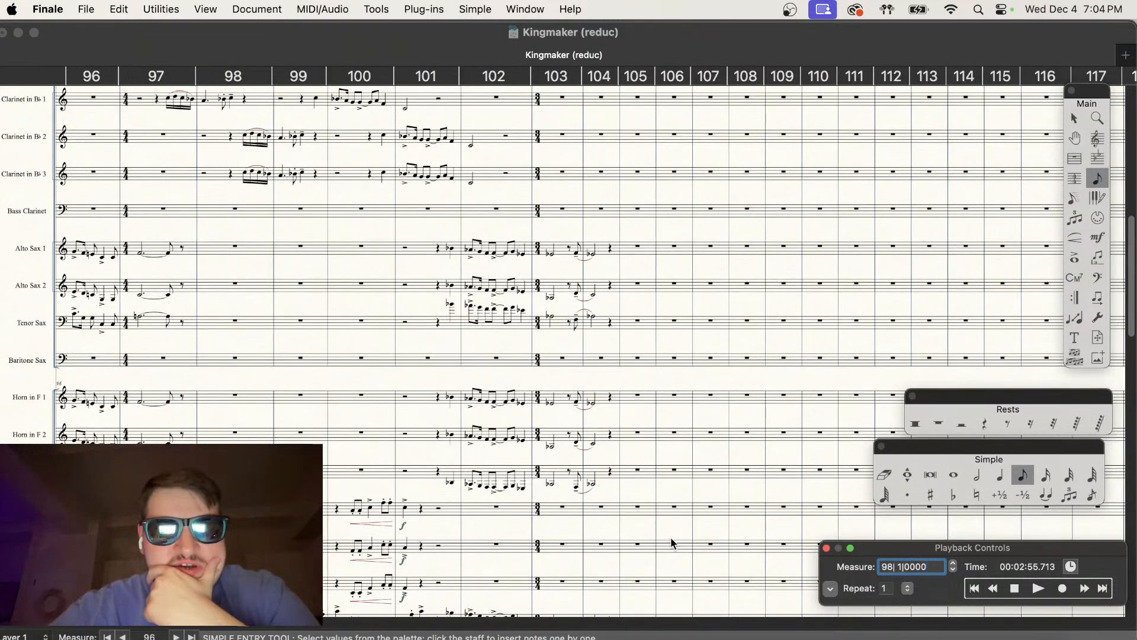
{"action": "key", "text": "super+equal"}
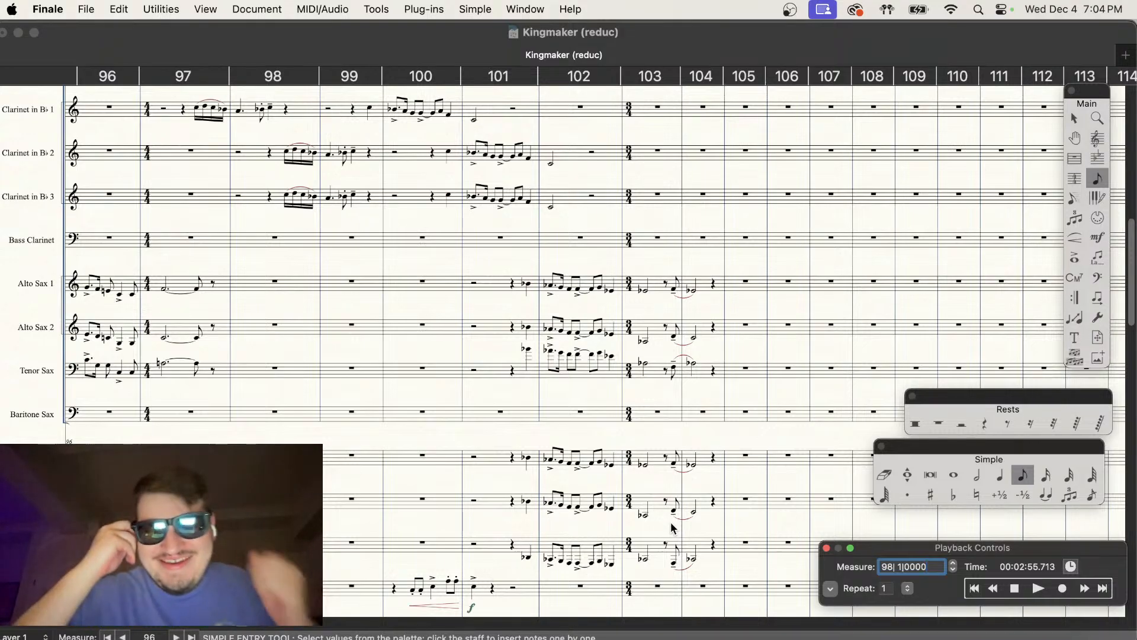
{"action": "scroll", "coordinate": [673, 527], "scroll_direction": "down", "scroll_amount": 3}
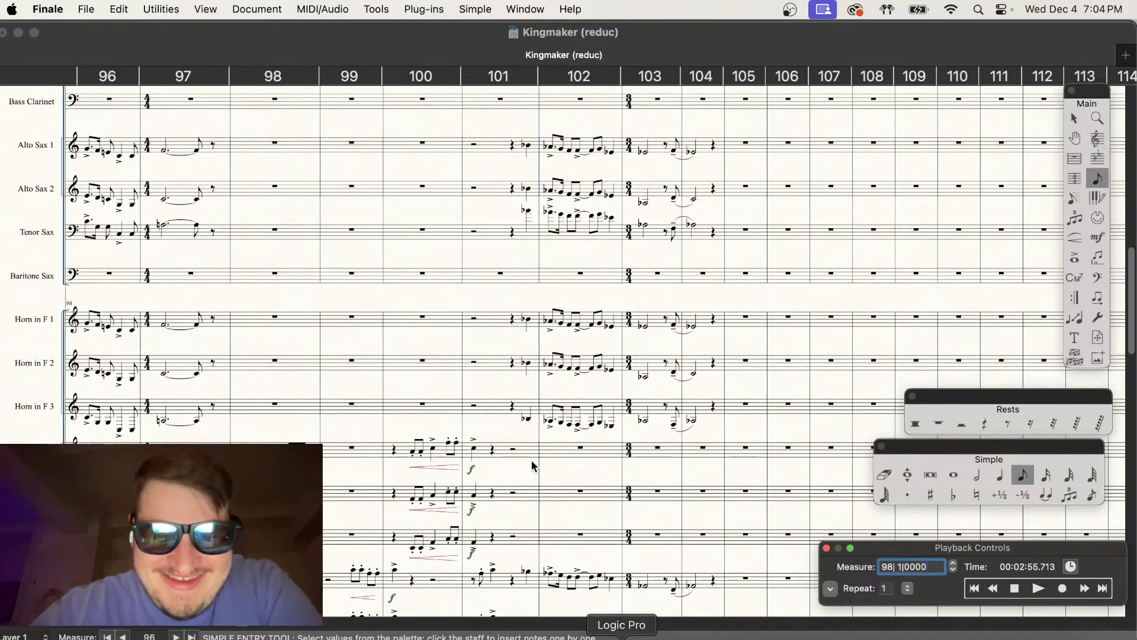
{"action": "scroll", "coordinate": [535, 468], "scroll_direction": "right", "scroll_amount": 3}
{"action": "scroll", "coordinate": [531, 453], "scroll_direction": "right", "scroll_amount": 1}
{"action": "scroll", "coordinate": [531, 453], "scroll_direction": "down", "scroll_amount": 2}
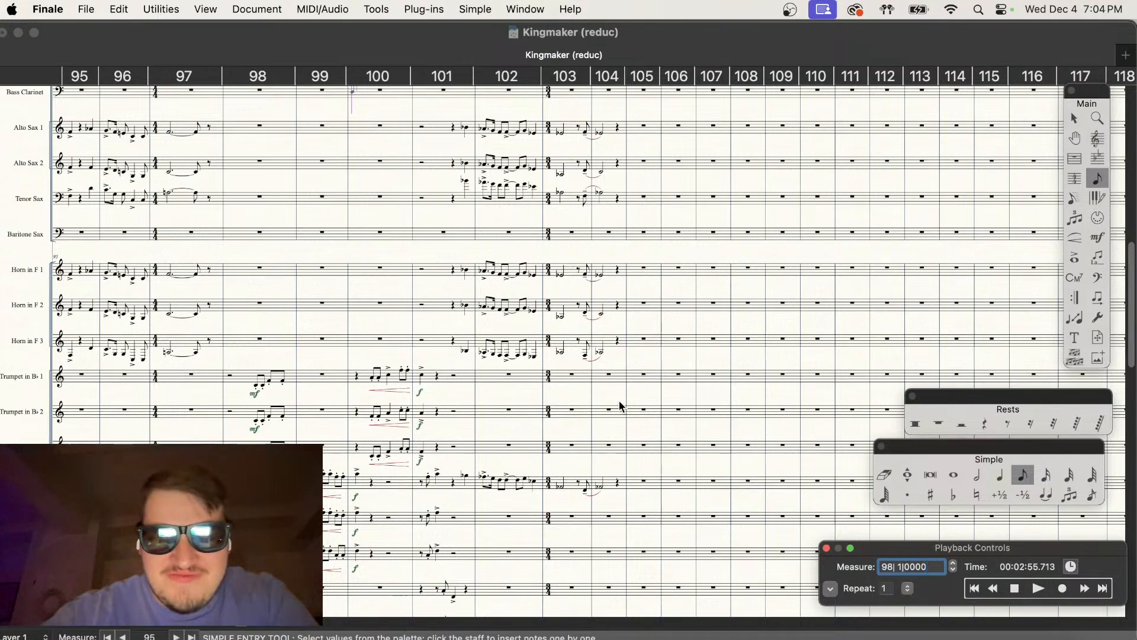
Step: Play back the score from measure 97 through measure 104
{"action": "scroll", "coordinate": [620, 406], "scroll_direction": "up", "scroll_amount": 2}
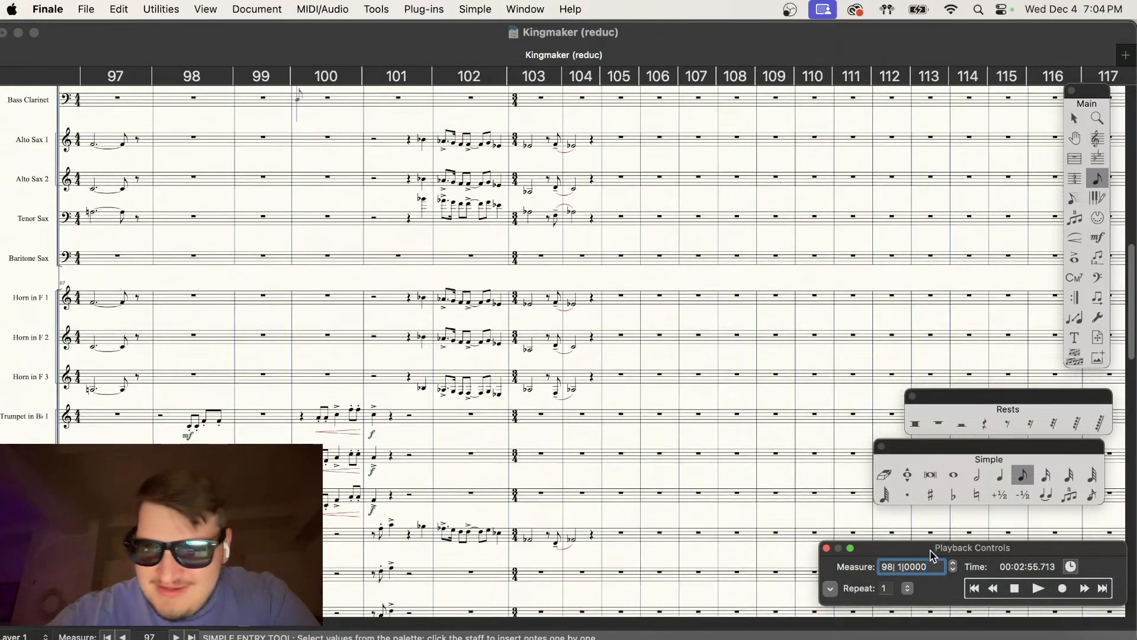
{"action": "left_click", "coordinate": [1015, 588]}
{"action": "left_click", "coordinate": [1038, 587]}
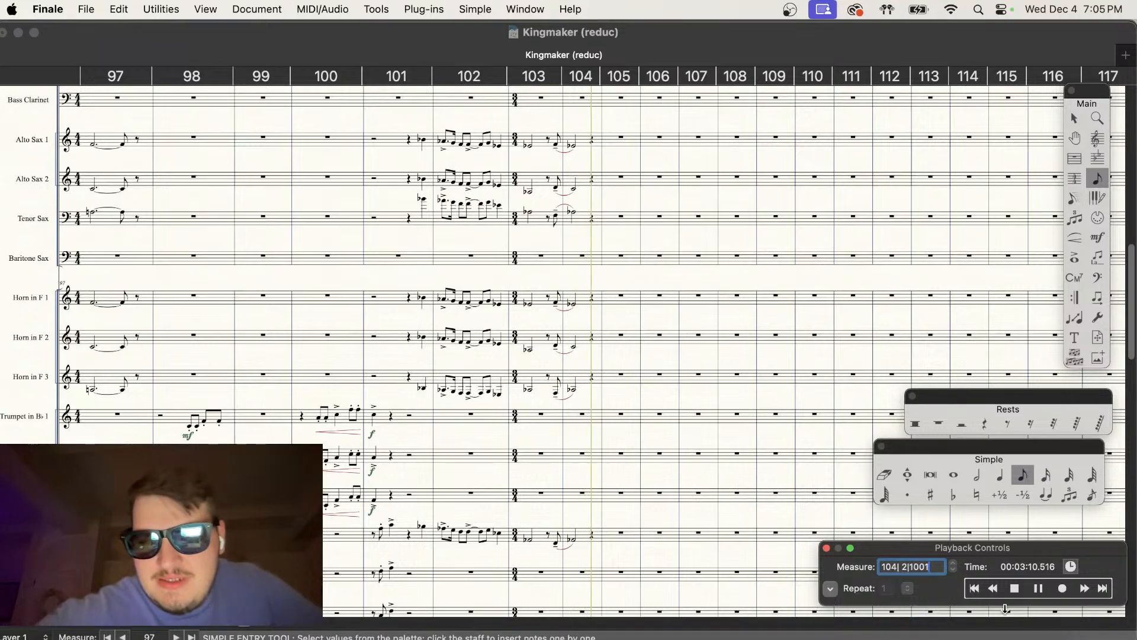
{"action": "left_click", "coordinate": [1015, 588]}
Step: Examine the woodwind, saxophone and brass staves around measures 96 through 104
{"action": "scroll", "coordinate": [656, 364], "scroll_direction": "up", "scroll_amount": 5}
{"action": "scroll", "coordinate": [657, 364], "scroll_direction": "right", "scroll_amount": 3}
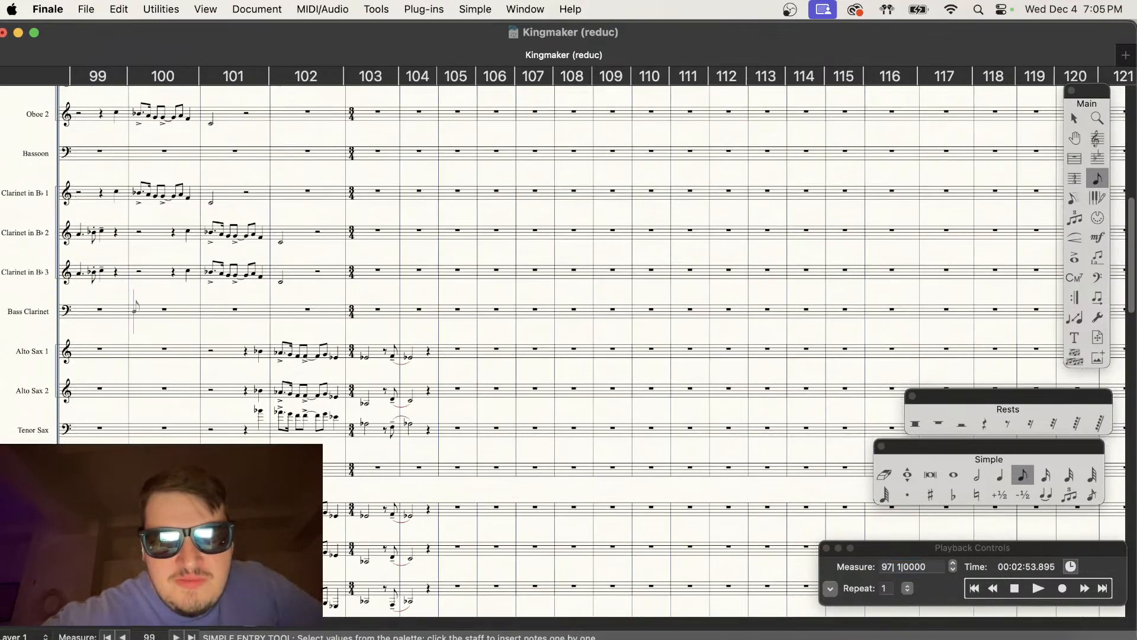
{"action": "scroll", "coordinate": [656, 368], "scroll_direction": "up", "scroll_amount": 3}
{"action": "scroll", "coordinate": [656, 369], "scroll_direction": "down", "scroll_amount": 5}
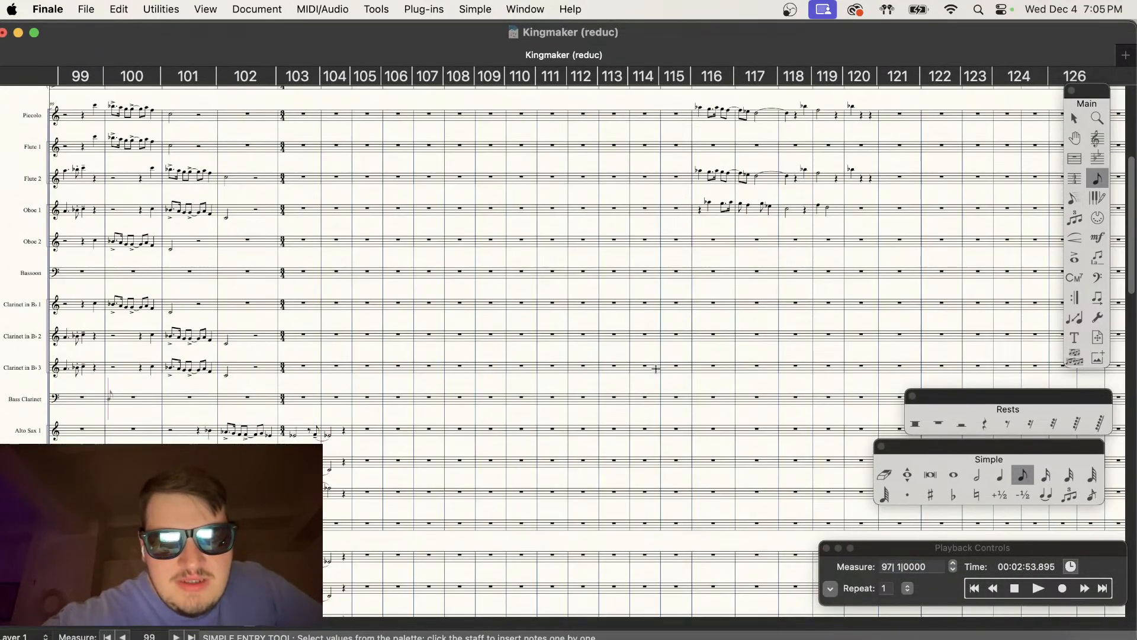
{"action": "scroll", "coordinate": [657, 368], "scroll_direction": "up", "scroll_amount": 2}
{"action": "scroll", "coordinate": [656, 368], "scroll_direction": "down", "scroll_amount": 5}
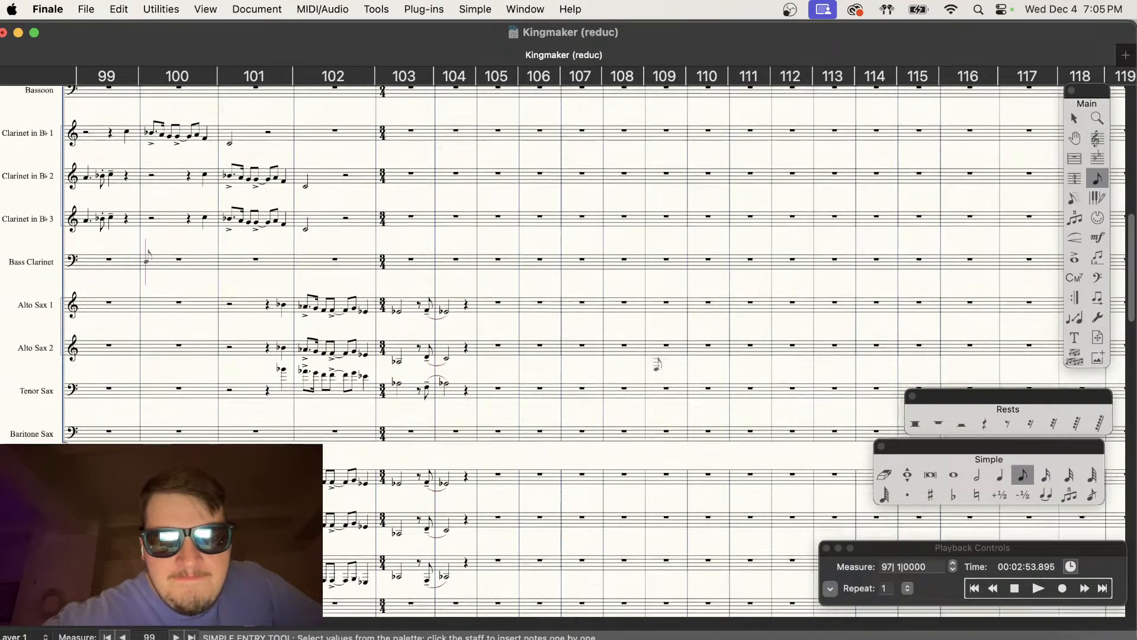
{"action": "scroll", "coordinate": [658, 348], "scroll_direction": "down", "scroll_amount": 3}
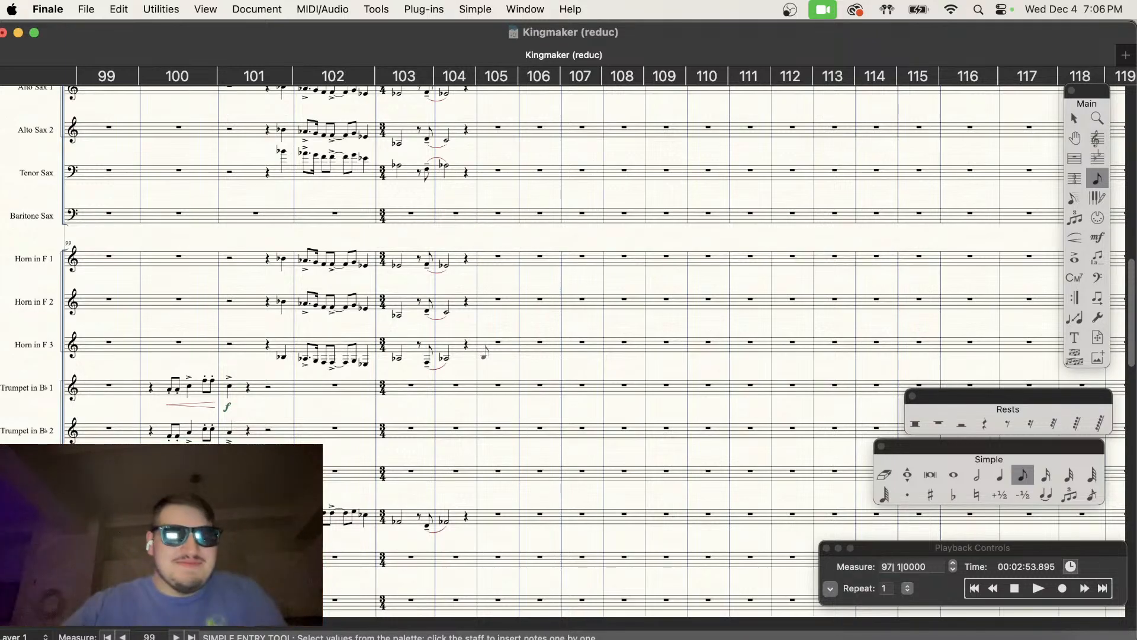
{"action": "scroll", "coordinate": [517, 497], "scroll_direction": "down", "scroll_amount": 5}
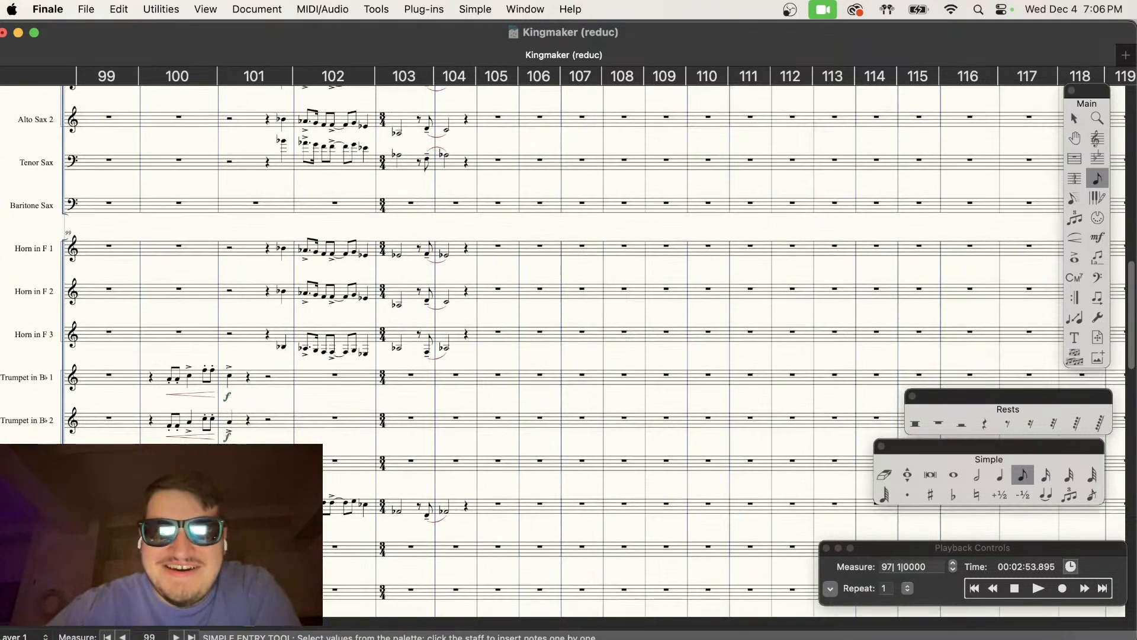
{"action": "scroll", "coordinate": [517, 503], "scroll_direction": "left", "scroll_amount": 4}
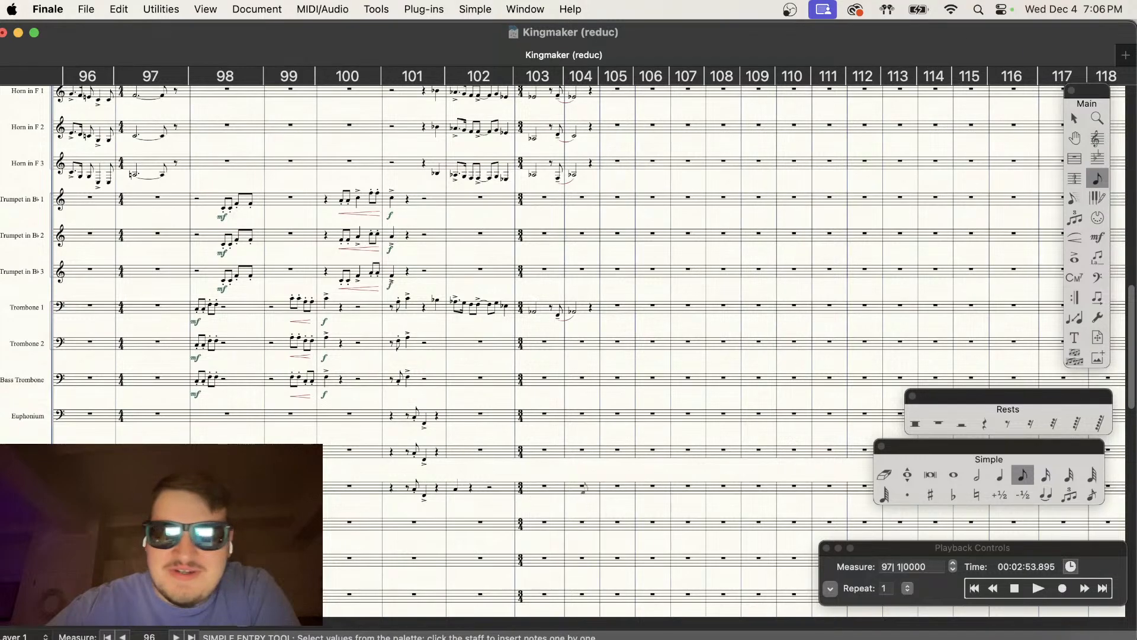
{"action": "scroll", "coordinate": [555, 492], "scroll_direction": "up", "scroll_amount": 5}
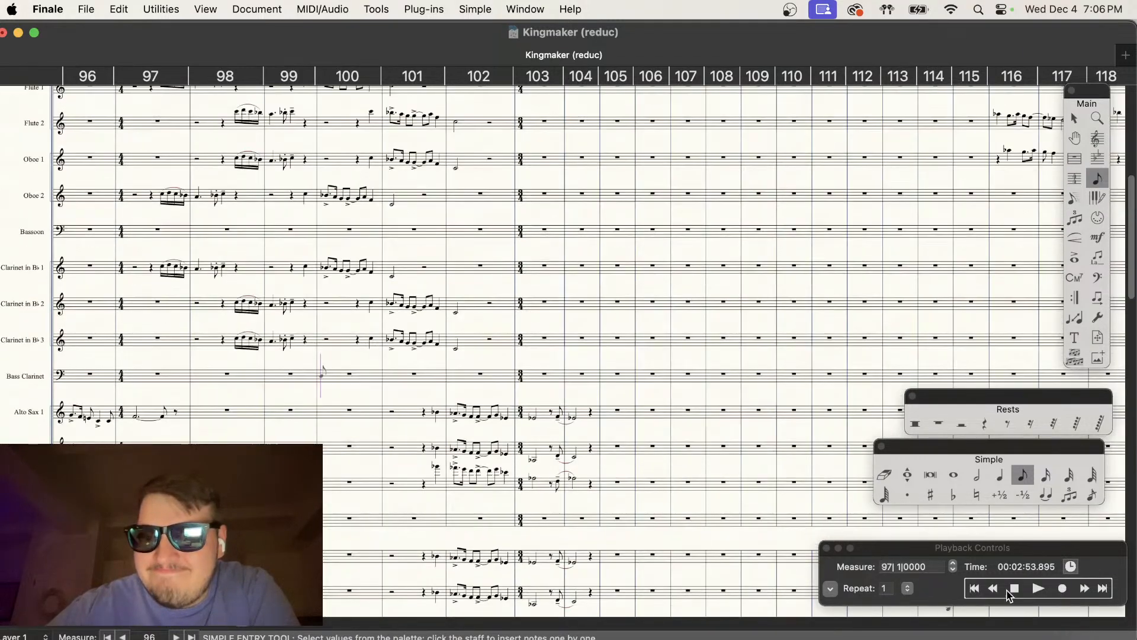
Step: Play back the passage from measure 96 into the empty bars at measure 107
{"action": "left_click", "coordinate": [1014, 592]}
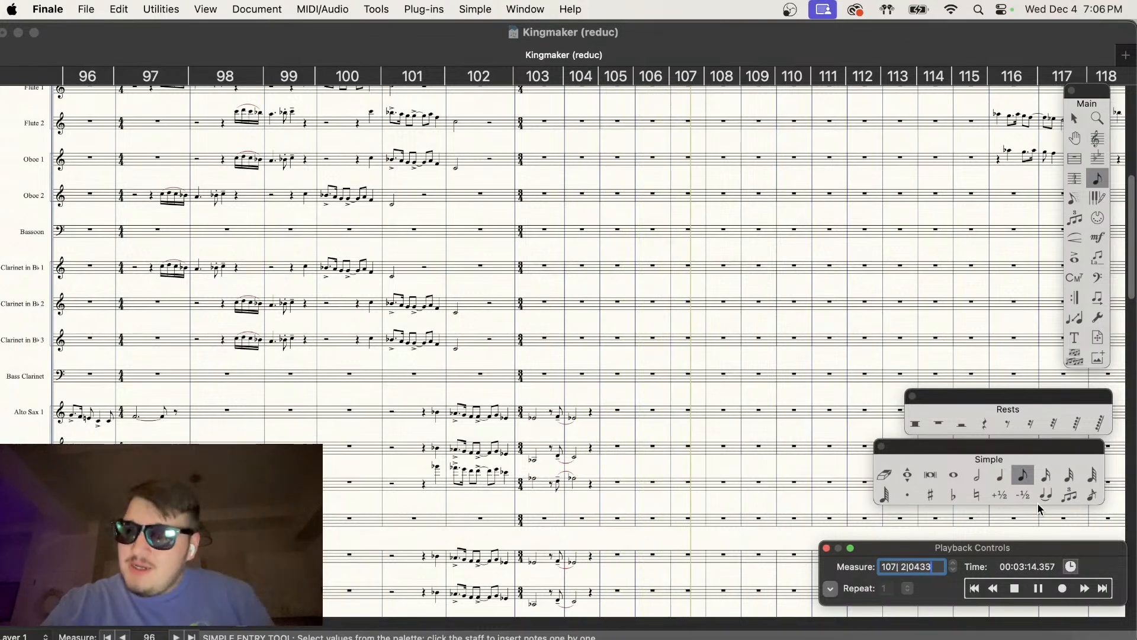
{"action": "left_click", "coordinate": [1014, 590]}
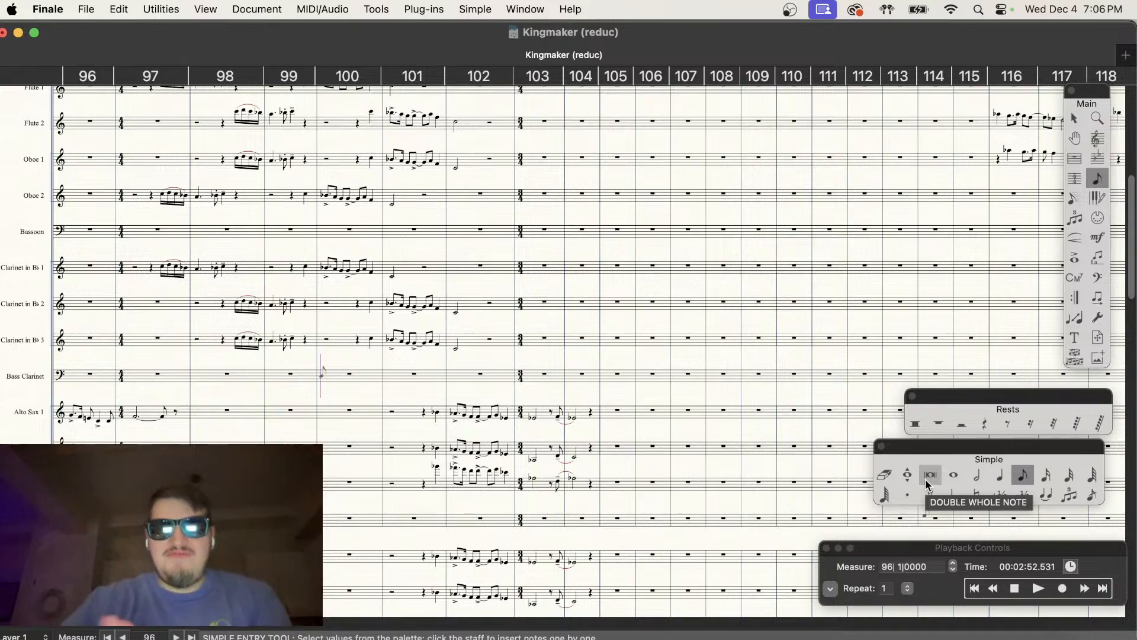
Step: Examine the piano sketch staves and upper woodwinds from measure 105 onward, focusing on measures 116 through 123
{"action": "scroll", "coordinate": [569, 296], "scroll_direction": "right", "scroll_amount": 10}
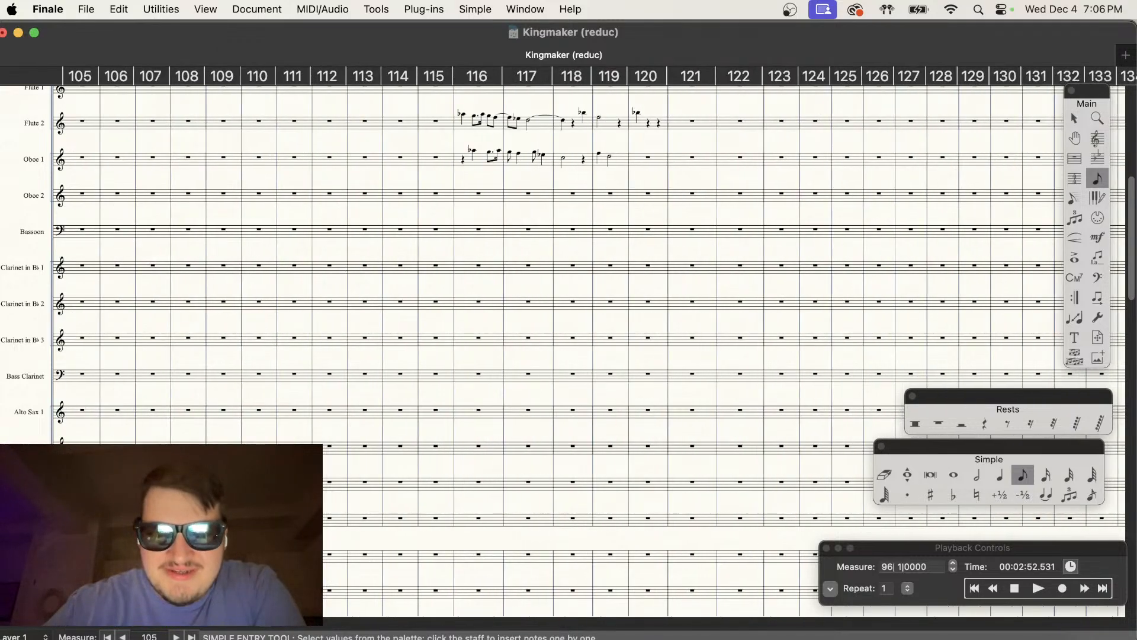
{"action": "key", "text": "super+equal"}
{"action": "scroll", "coordinate": [827, 287], "scroll_direction": "up", "scroll_amount": 4}
{"action": "scroll", "coordinate": [829, 278], "scroll_direction": "right", "scroll_amount": 10}
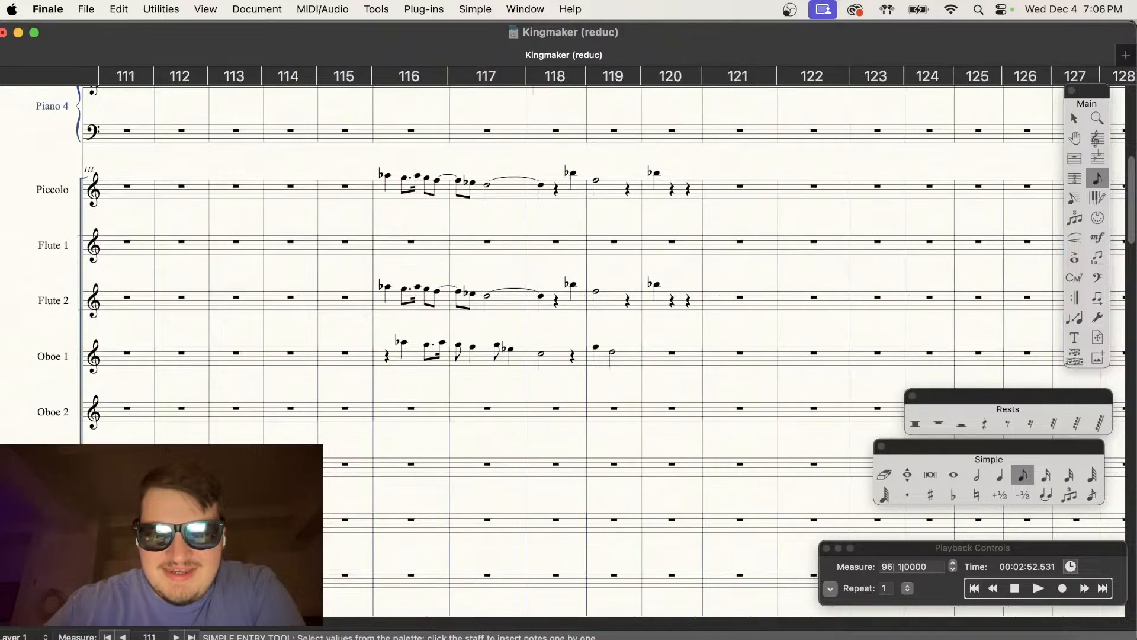
{"action": "key", "text": "super+minus"}
{"action": "scroll", "coordinate": [828, 288], "scroll_direction": "down", "scroll_amount": 10}
{"action": "scroll", "coordinate": [818, 290], "scroll_direction": "down", "scroll_amount": 5}
{"action": "scroll", "coordinate": [818, 290], "scroll_direction": "up", "scroll_amount": 15}
{"action": "key", "text": "super+minus"}
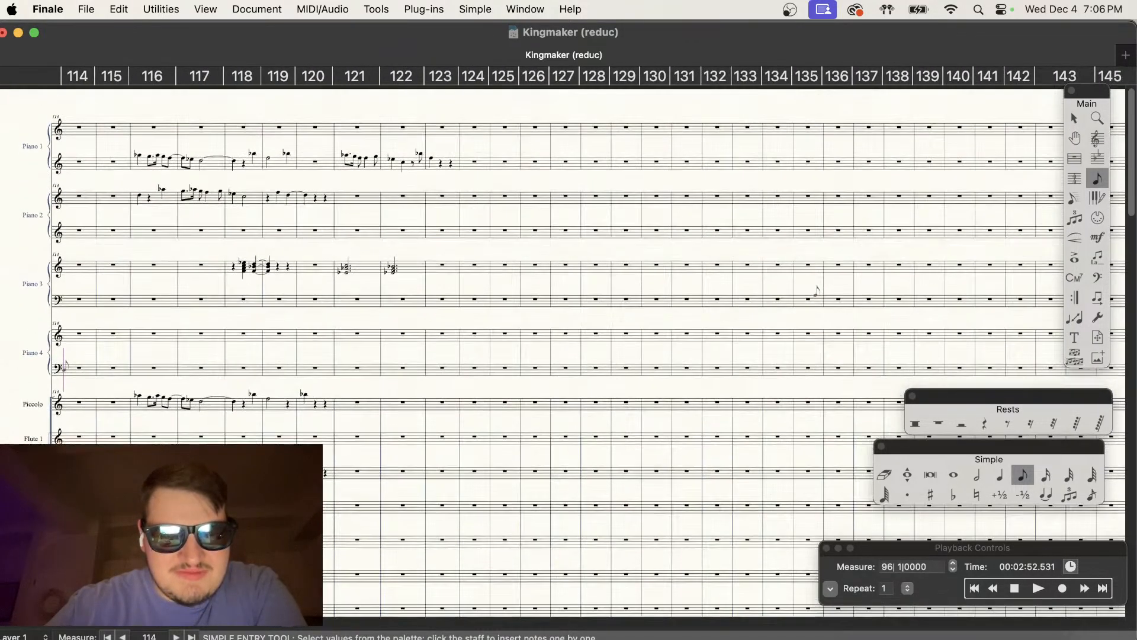
{"action": "scroll", "coordinate": [568, 266], "scroll_direction": "right", "scroll_amount": 2}
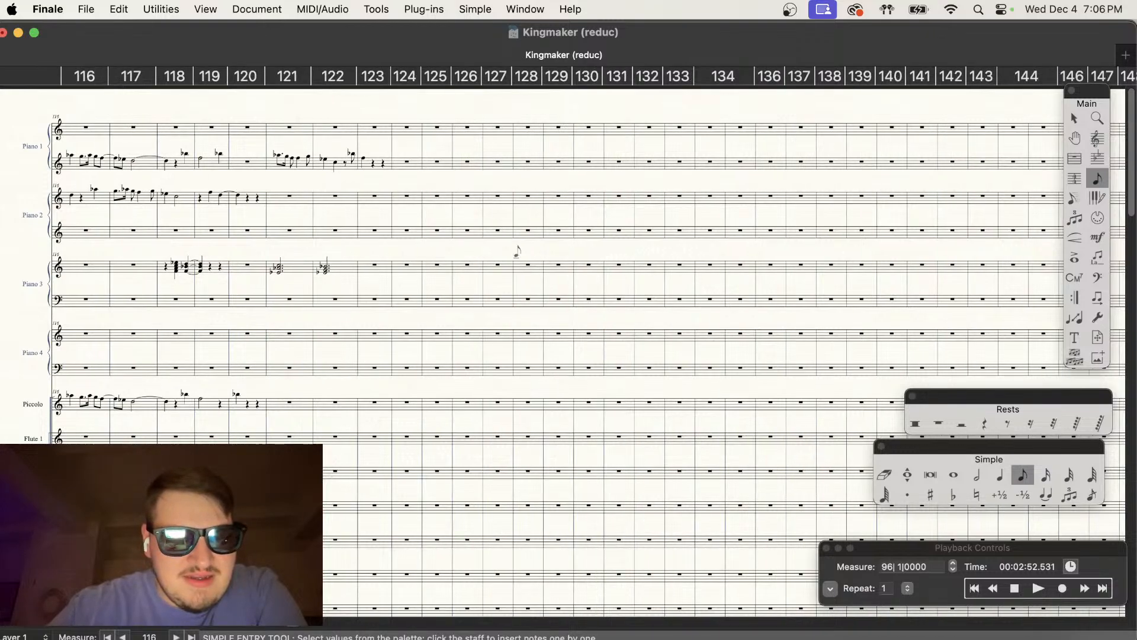
{"action": "key", "text": "super+equal"}
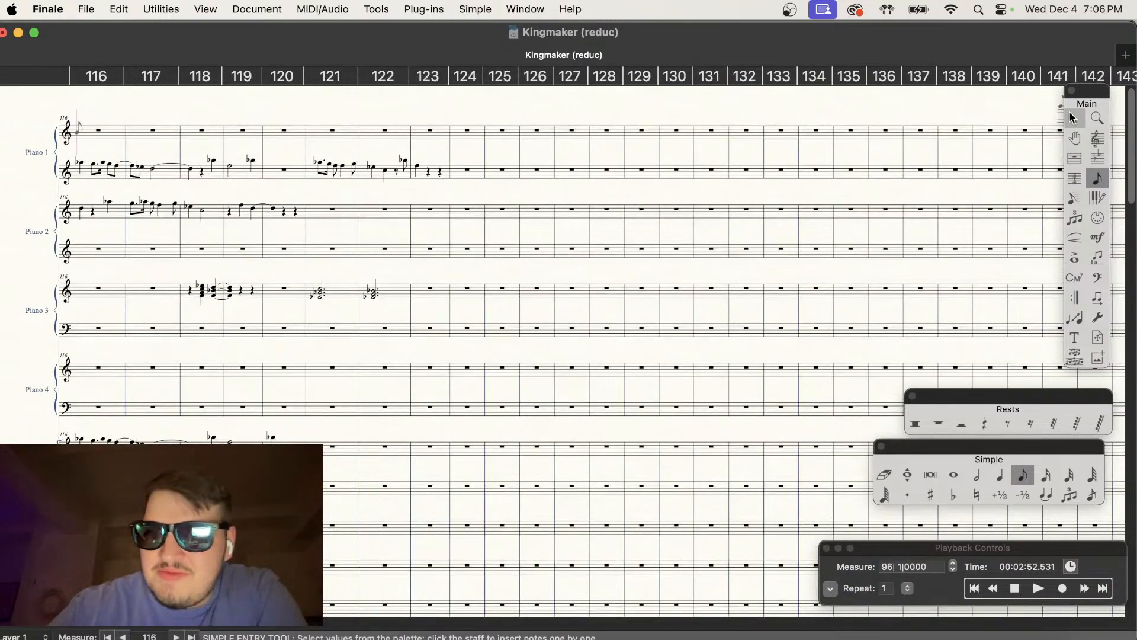
Step: Shift Piano 1's lower-staff phrase and Piano 3's chords from measure 121 one measure earlier, and clear Piano 3's measure 122
{"action": "left_click", "coordinate": [1073, 118]}
{"action": "left_click_drag", "start_coordinate": [453, 188], "coordinate": [267, 176]}
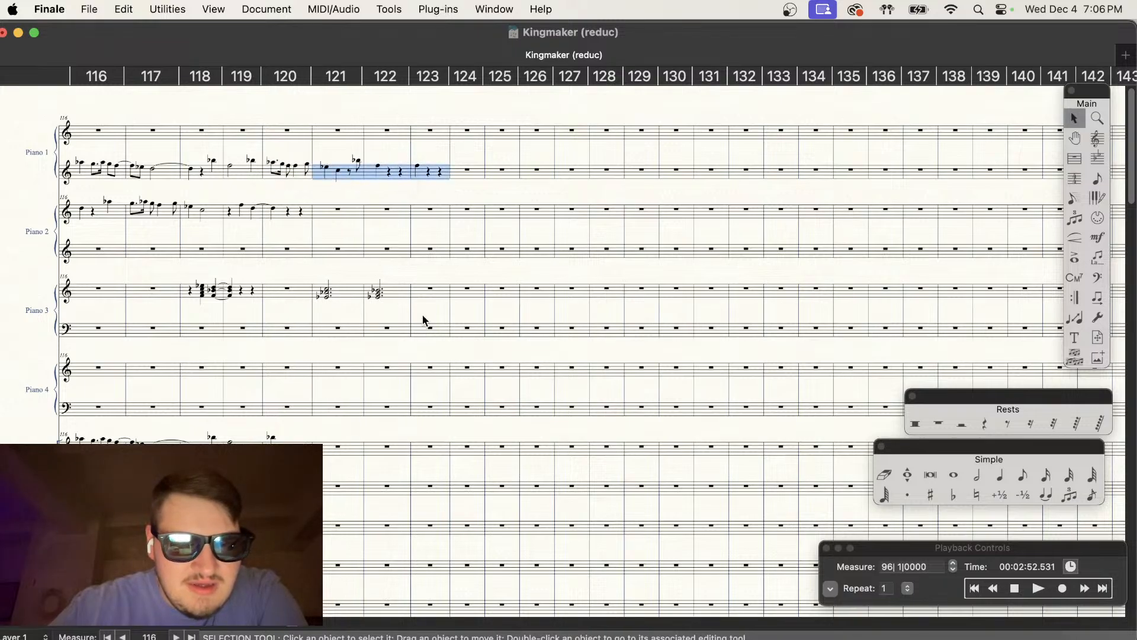
{"action": "left_click_drag", "start_coordinate": [322, 288], "coordinate": [269, 300]}
{"action": "left_click", "coordinate": [380, 314]}
{"action": "left_click", "coordinate": [408, 289]}
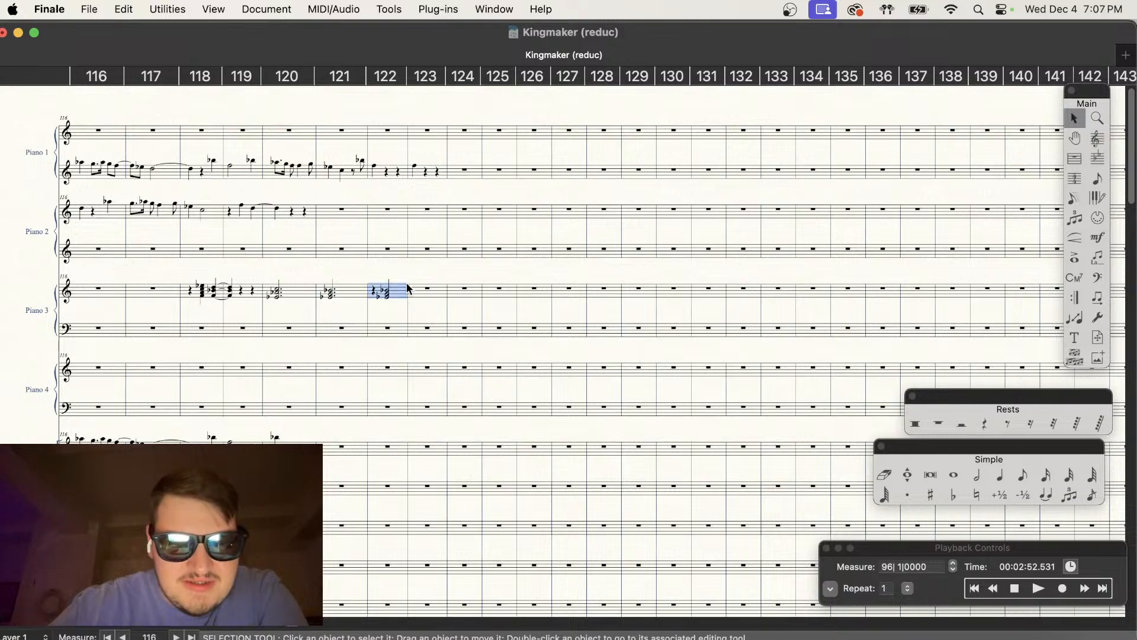
Step: Play back the shifted piano sketch from measure 118 into measure 121
{"action": "scroll", "coordinate": [395, 304], "scroll_direction": "right", "scroll_amount": 2}
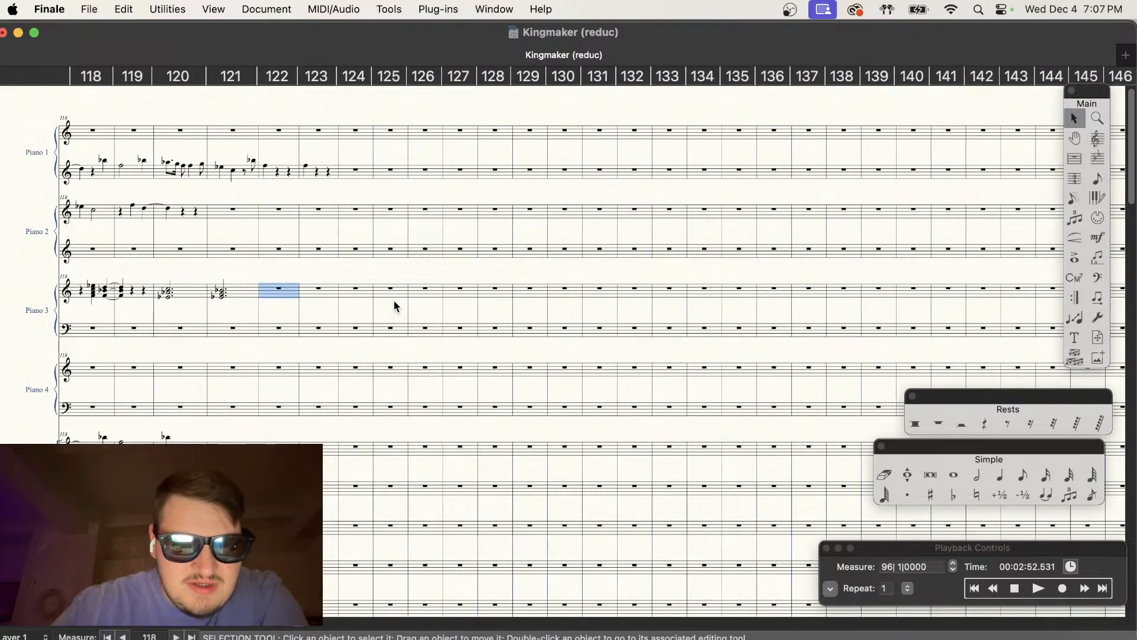
{"action": "left_click", "coordinate": [1018, 594]}
{"action": "left_click", "coordinate": [1038, 588]}
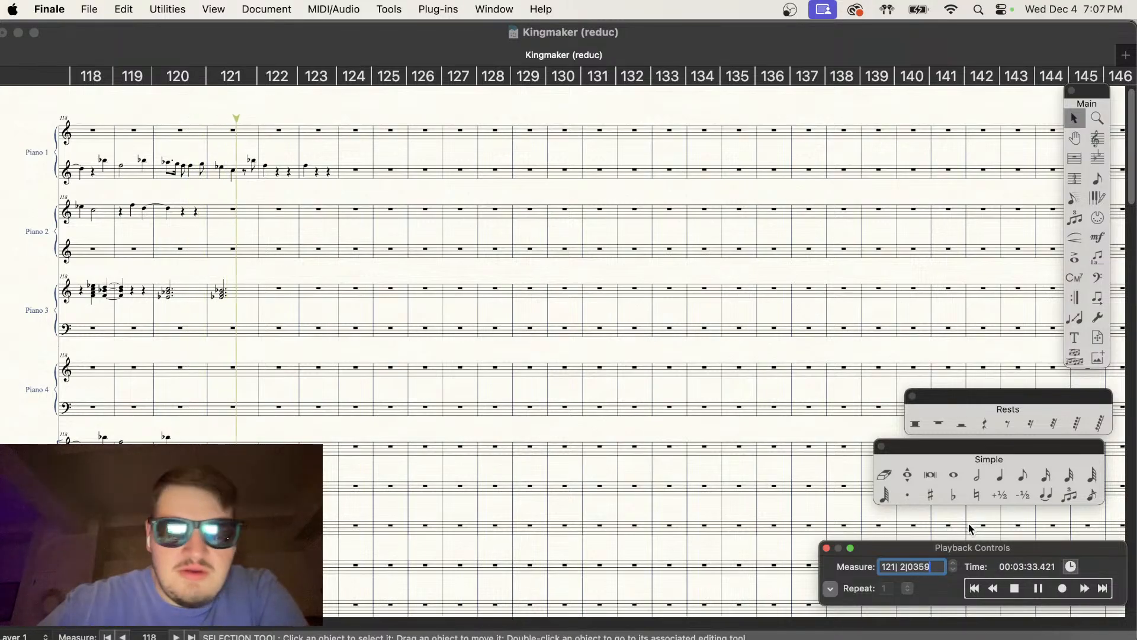
{"action": "left_click", "coordinate": [1014, 587]}
Step: Clear the Piccolo, Flute 2 and Oboe 1 notes in measures 116 through 120
{"action": "scroll", "coordinate": [610, 393], "scroll_direction": "down", "scroll_amount": 10}
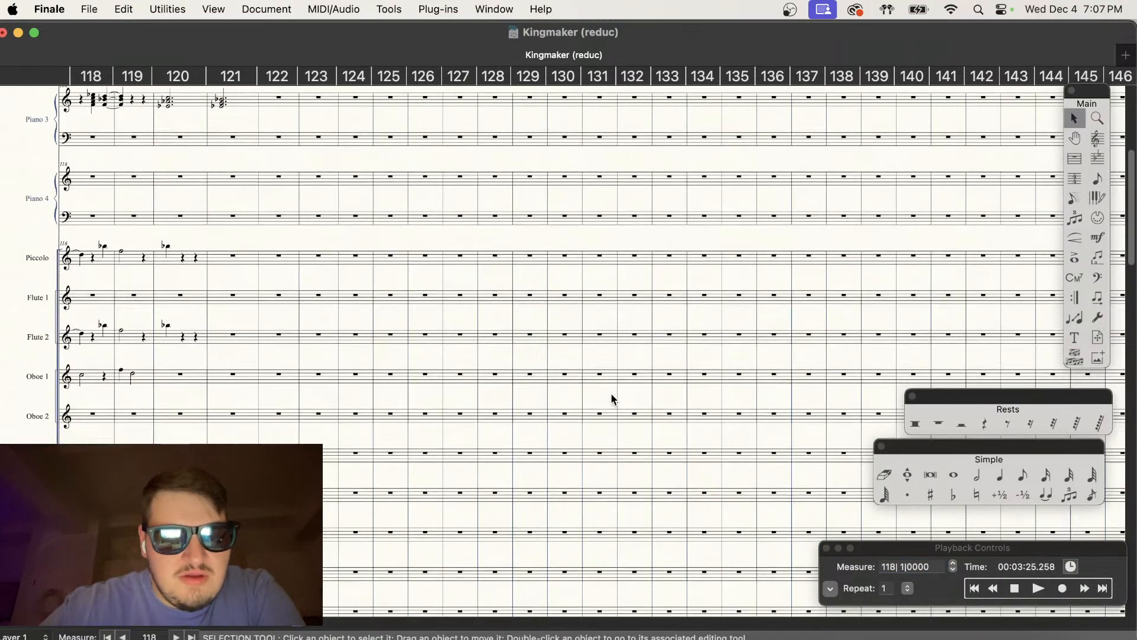
{"action": "scroll", "coordinate": [481, 323], "scroll_direction": "left", "scroll_amount": 6}
{"action": "scroll", "coordinate": [481, 323], "scroll_direction": "up", "scroll_amount": 10}
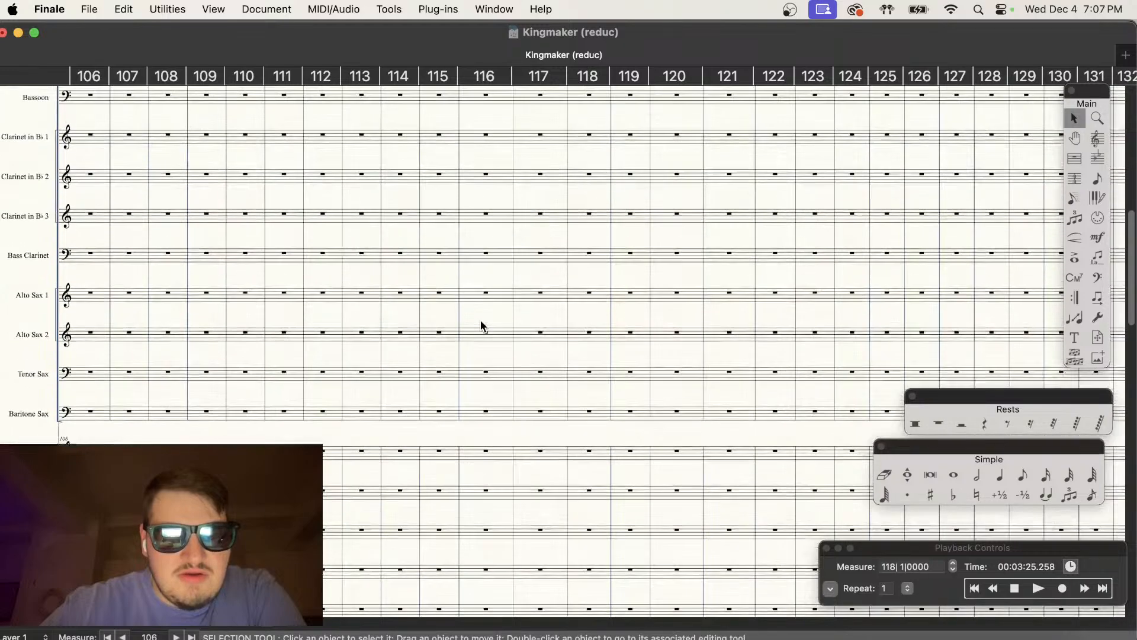
{"action": "scroll", "coordinate": [641, 396], "scroll_direction": "right", "scroll_amount": 2}
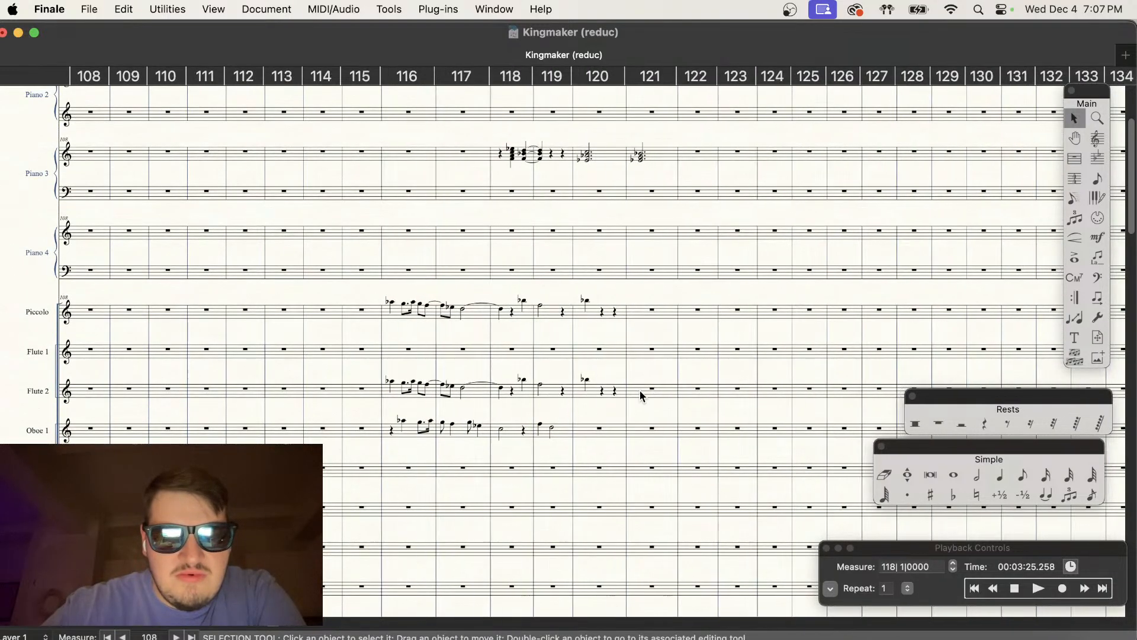
{"action": "left_click_drag", "start_coordinate": [657, 453], "coordinate": [376, 300]}
{"action": "key", "text": "BackSpace"}
Step: Play the piano sketch from measure 118 again with the woodwind notes cleared
{"action": "scroll", "coordinate": [460, 399], "scroll_direction": "up", "scroll_amount": 4}
{"action": "scroll", "coordinate": [468, 402], "scroll_direction": "right", "scroll_amount": 5}
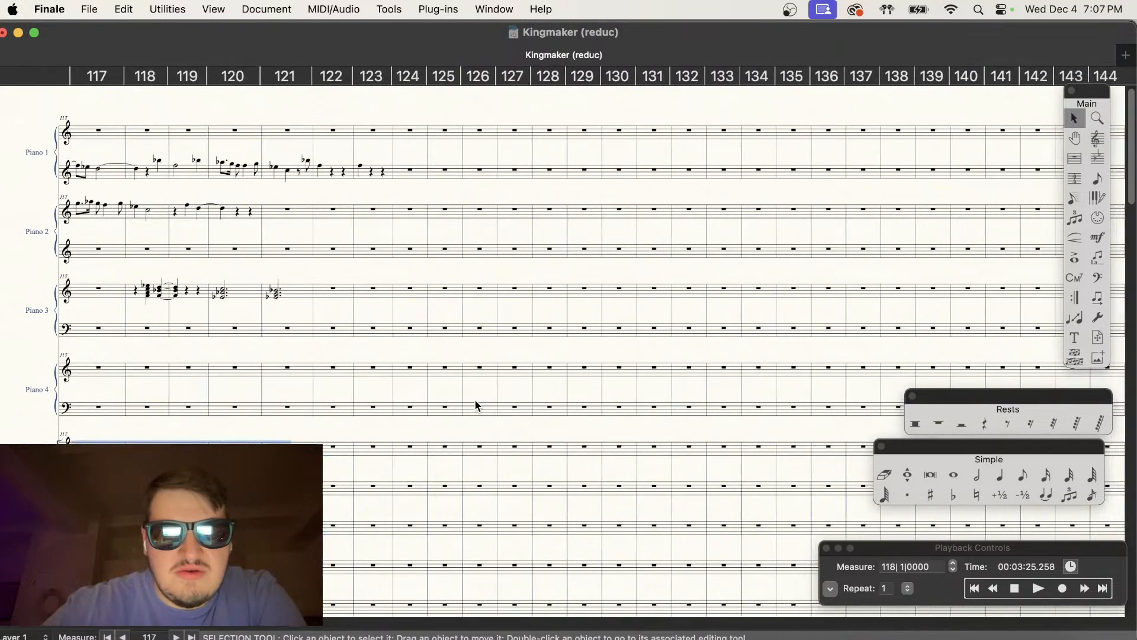
{"action": "left_click", "coordinate": [1036, 589]}
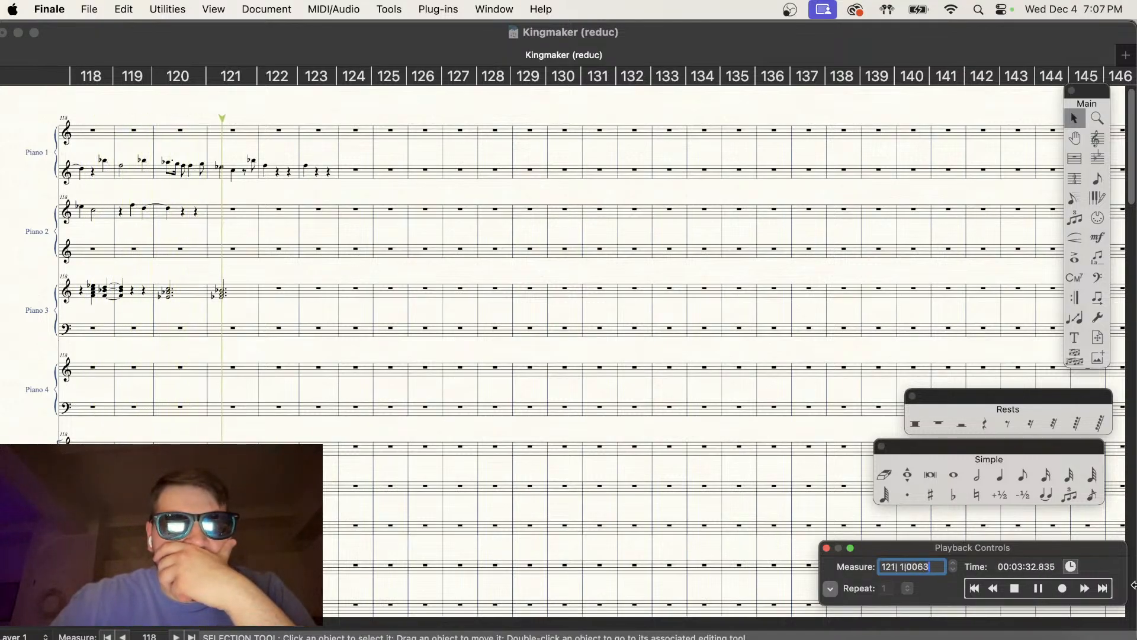
{"action": "left_click", "coordinate": [1015, 589]}
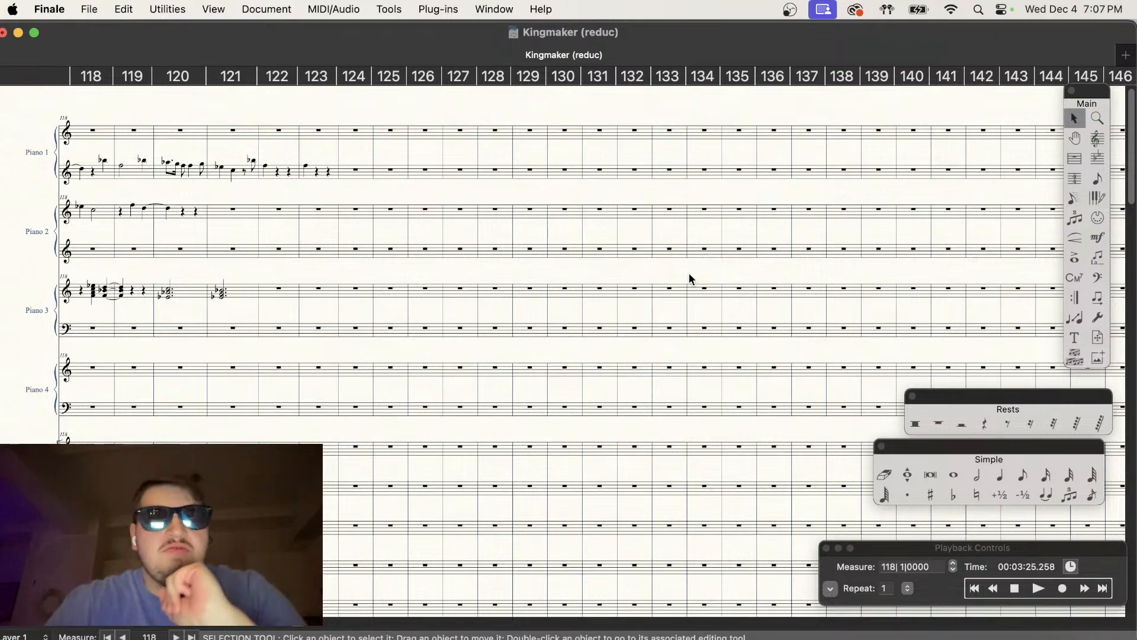
Step: Examine the sketch around measure 116 and the clarinet, saxophone and horn parts in measures 99 through 104
{"action": "scroll", "coordinate": [688, 272], "scroll_direction": "left", "scroll_amount": 3}
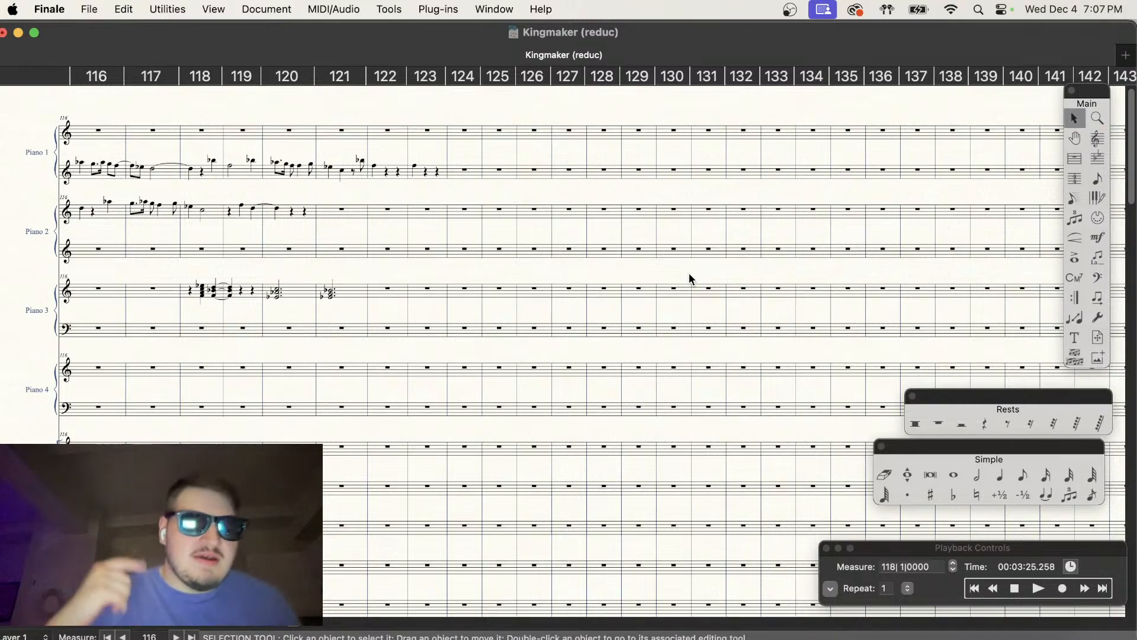
{"action": "scroll", "coordinate": [689, 275], "scroll_direction": "left", "scroll_amount": 15}
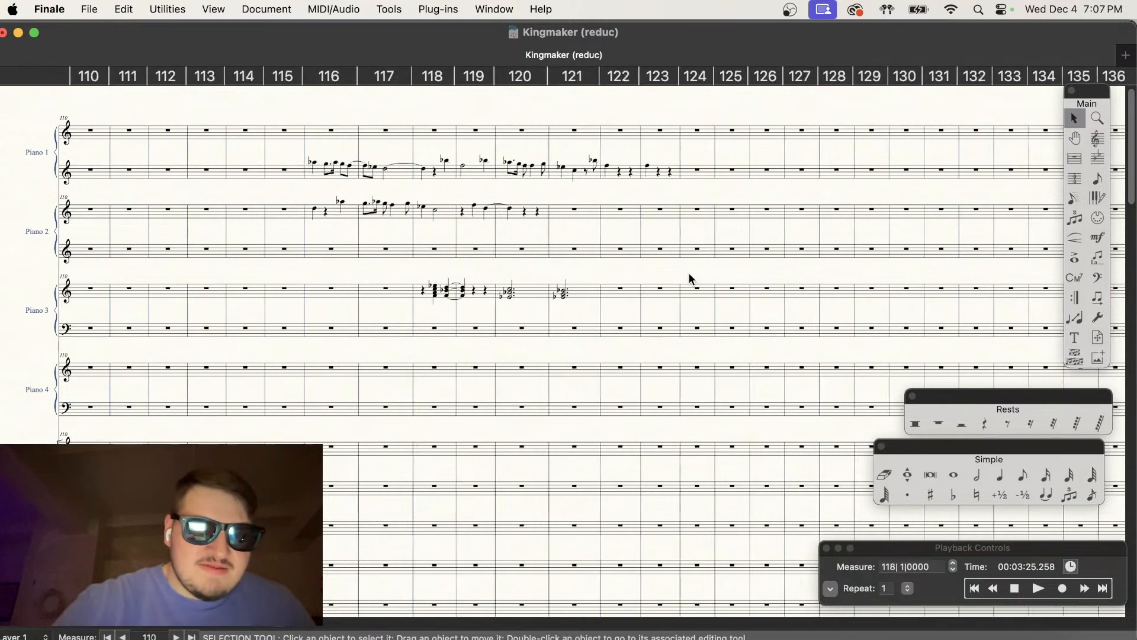
{"action": "scroll", "coordinate": [690, 274], "scroll_direction": "right", "scroll_amount": 4}
{"action": "scroll", "coordinate": [689, 274], "scroll_direction": "down", "scroll_amount": 5}
{"action": "scroll", "coordinate": [689, 275], "scroll_direction": "right", "scroll_amount": 2}
{"action": "scroll", "coordinate": [689, 275], "scroll_direction": "left", "scroll_amount": 2}
{"action": "scroll", "coordinate": [689, 279], "scroll_direction": "down", "scroll_amount": 3}
{"action": "scroll", "coordinate": [690, 274], "scroll_direction": "up", "scroll_amount": 3}
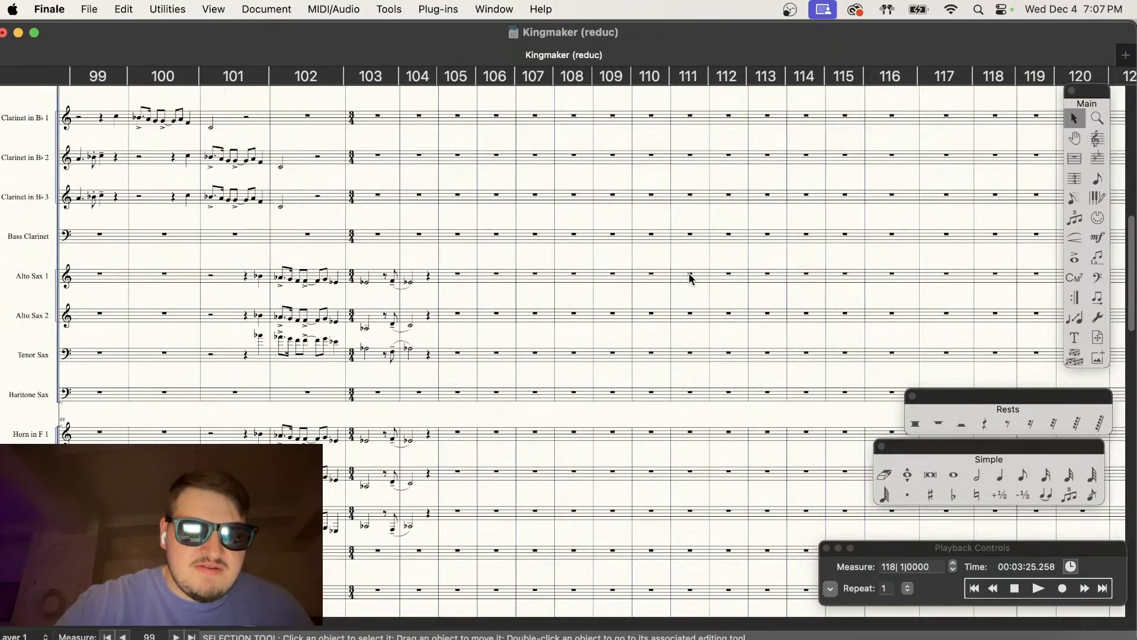
{"action": "scroll", "coordinate": [690, 279], "scroll_direction": "down", "scroll_amount": 5}
{"action": "scroll", "coordinate": [690, 278], "scroll_direction": "up", "scroll_amount": 2}
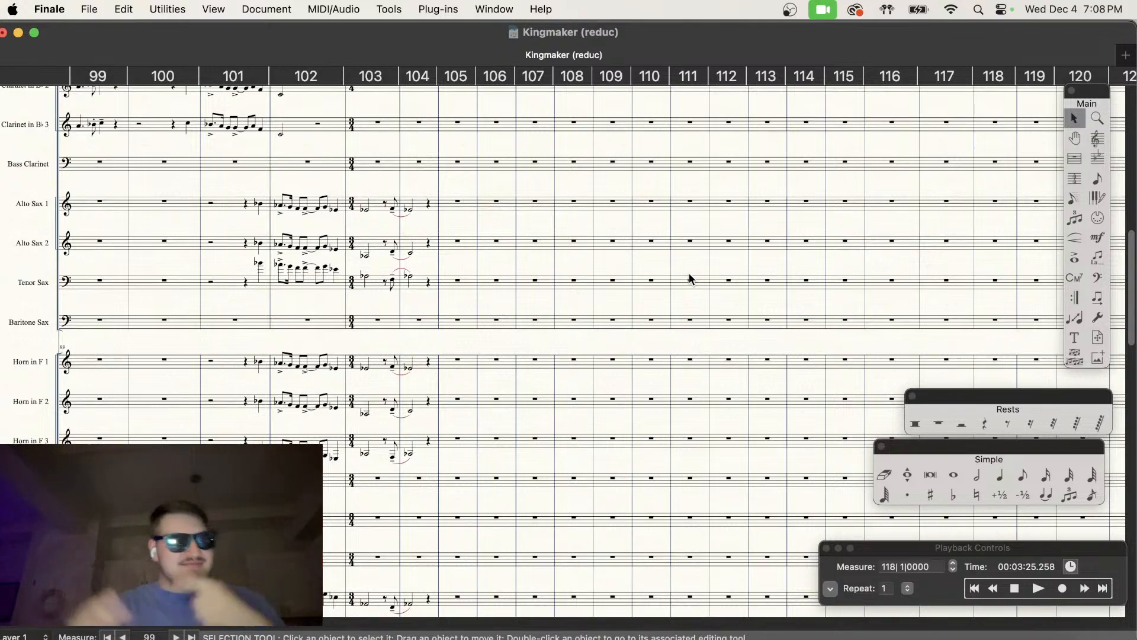
Step: Play back the passage from measure 99 to the end of measure 104
{"action": "left_click", "coordinate": [1019, 577]}
{"action": "left_click", "coordinate": [1041, 589]}
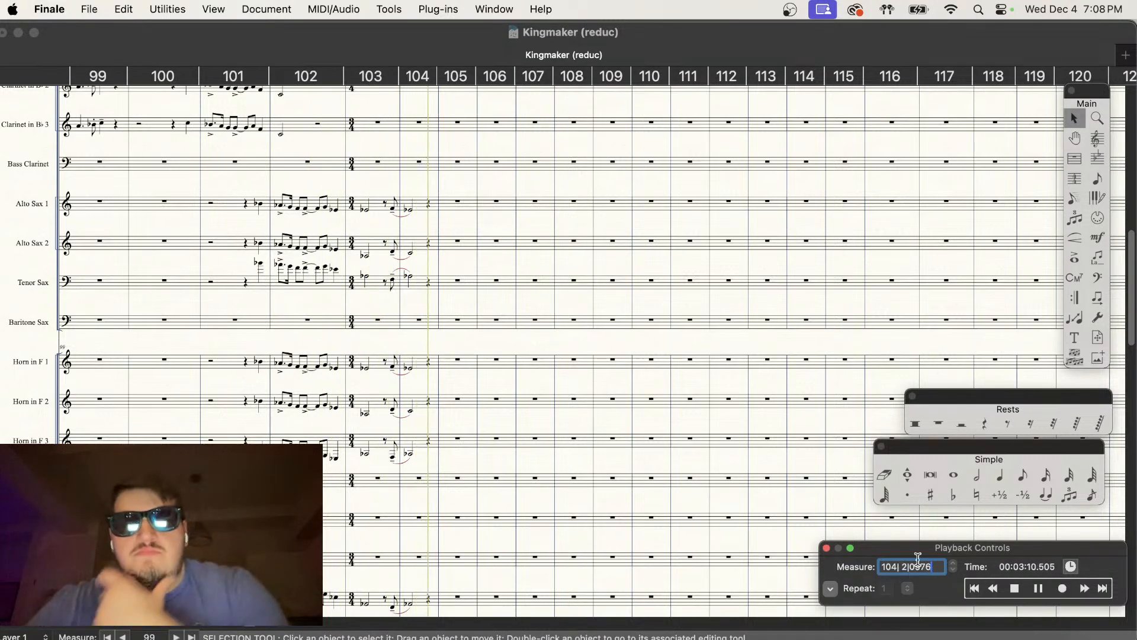
{"action": "left_click", "coordinate": [660, 443]}
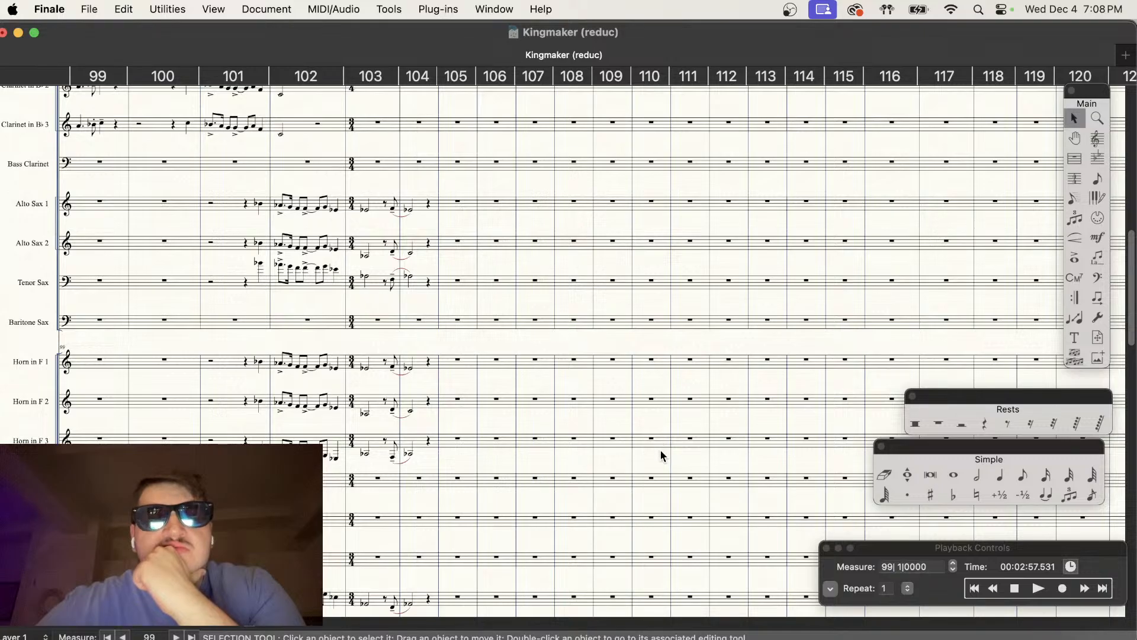
Step: Compare the piano sketch staves with the saxophone and horn writing in measures 99 through 104
{"action": "key", "text": "super+minus"}
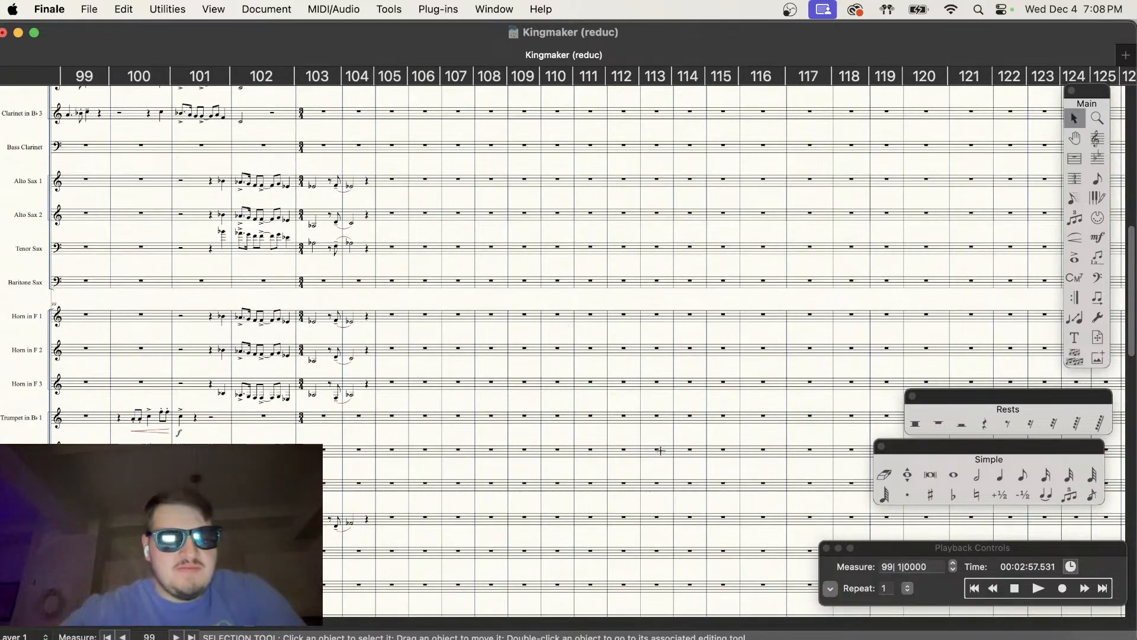
{"action": "scroll", "coordinate": [577, 378], "scroll_direction": "up", "scroll_amount": 10}
{"action": "key", "text": "super+equal"}
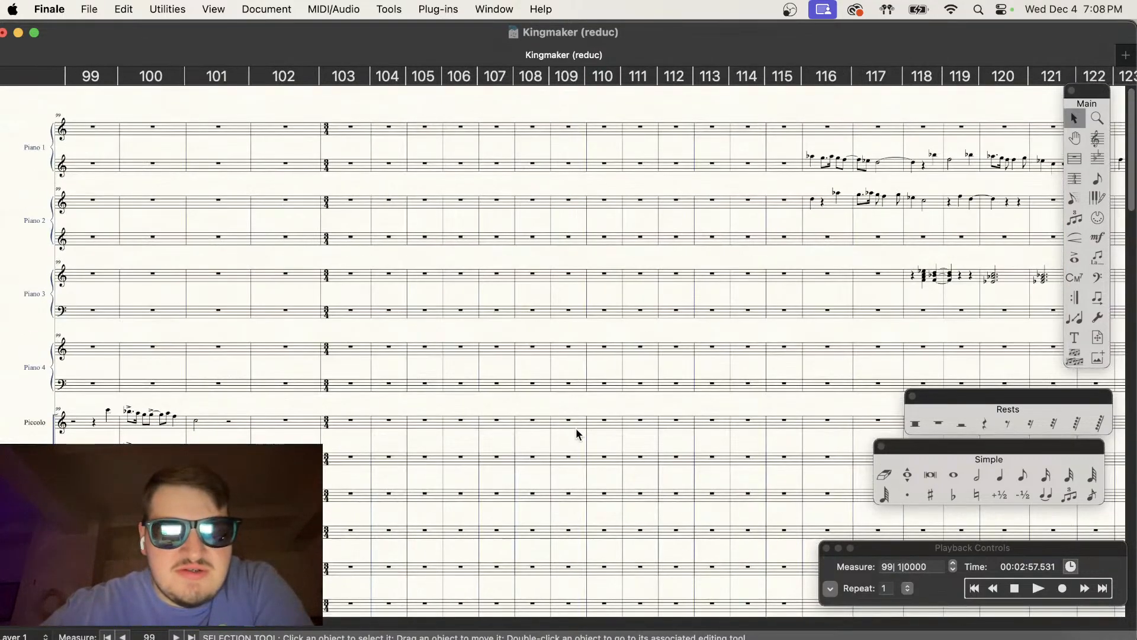
{"action": "scroll", "coordinate": [577, 434], "scroll_direction": "down", "scroll_amount": 15}
{"action": "key", "text": "super+equal"}
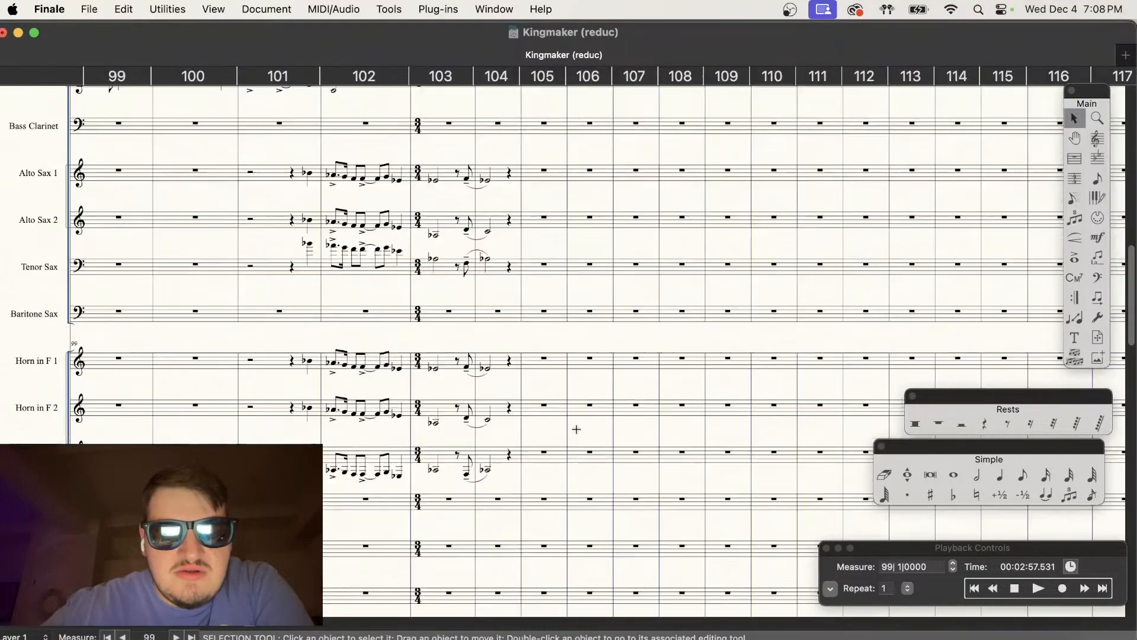
{"action": "scroll", "coordinate": [576, 429], "scroll_direction": "down", "scroll_amount": 3}
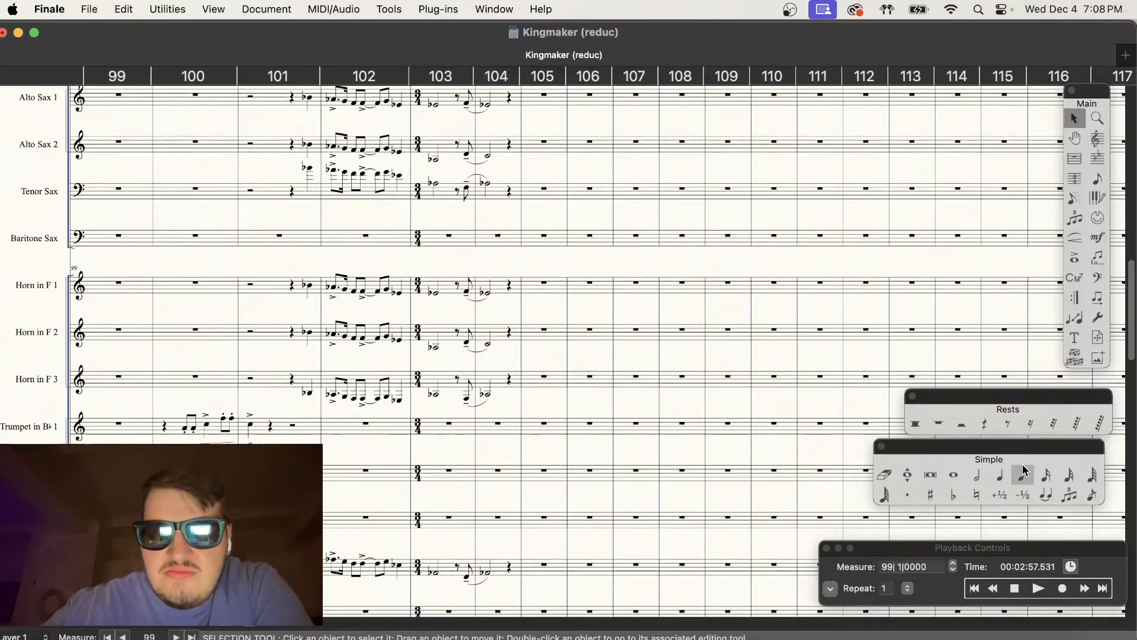
{"action": "left_click", "coordinate": [1024, 472]}
{"action": "left_click", "coordinate": [907, 494]}
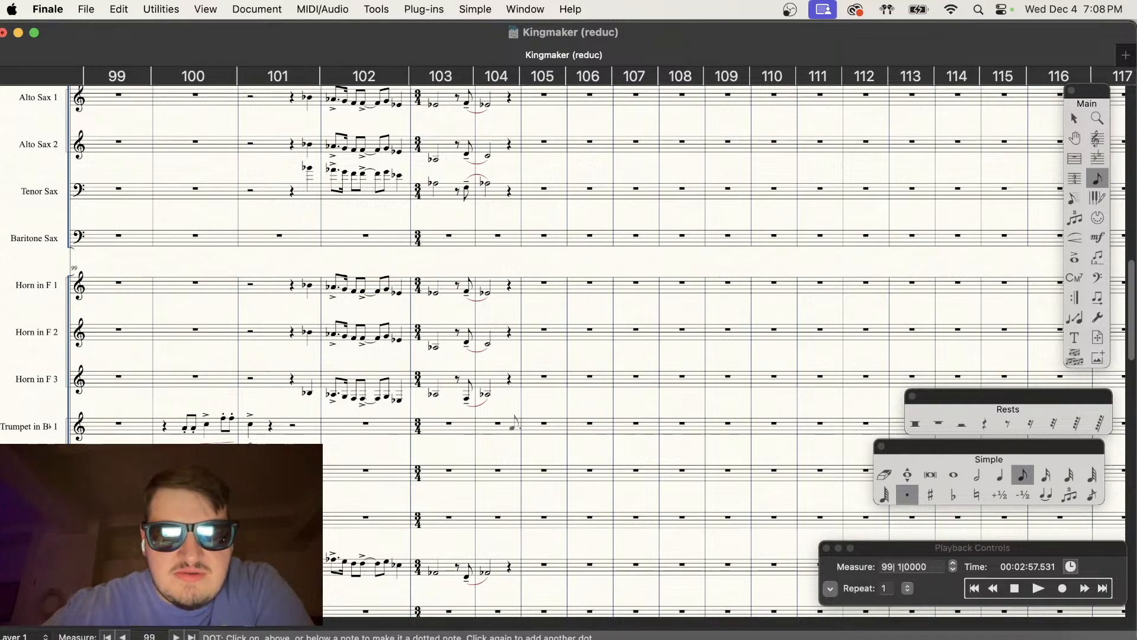
{"action": "key", "text": "Down"}
{"action": "key", "text": "Delete"}
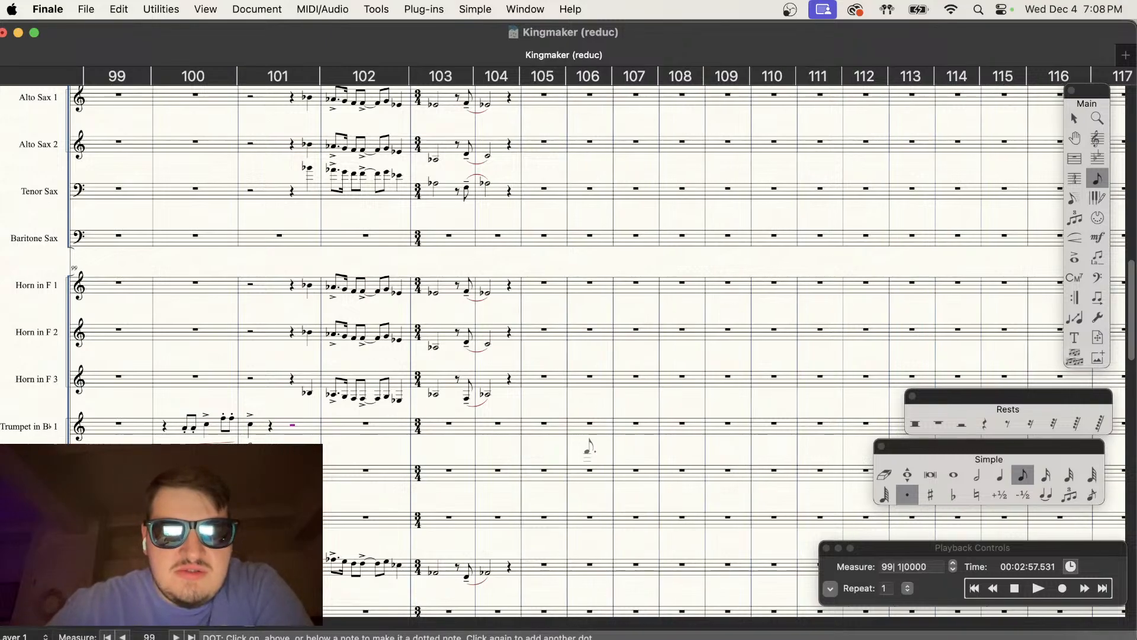
Step: Save the score, and enter a half rest followed by a quarter rest in measure 104 of Trumpet 1
{"action": "key", "text": "super+s"}
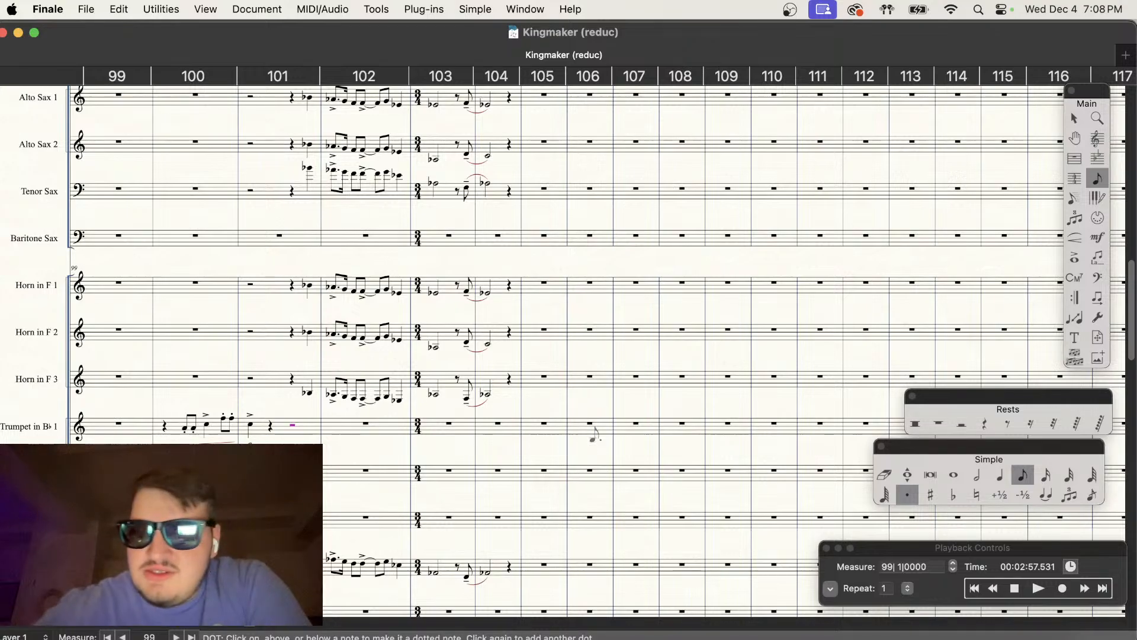
{"action": "left_click", "coordinate": [984, 424]}
{"action": "left_click", "coordinate": [962, 424]}
{"action": "left_click", "coordinate": [904, 495]}
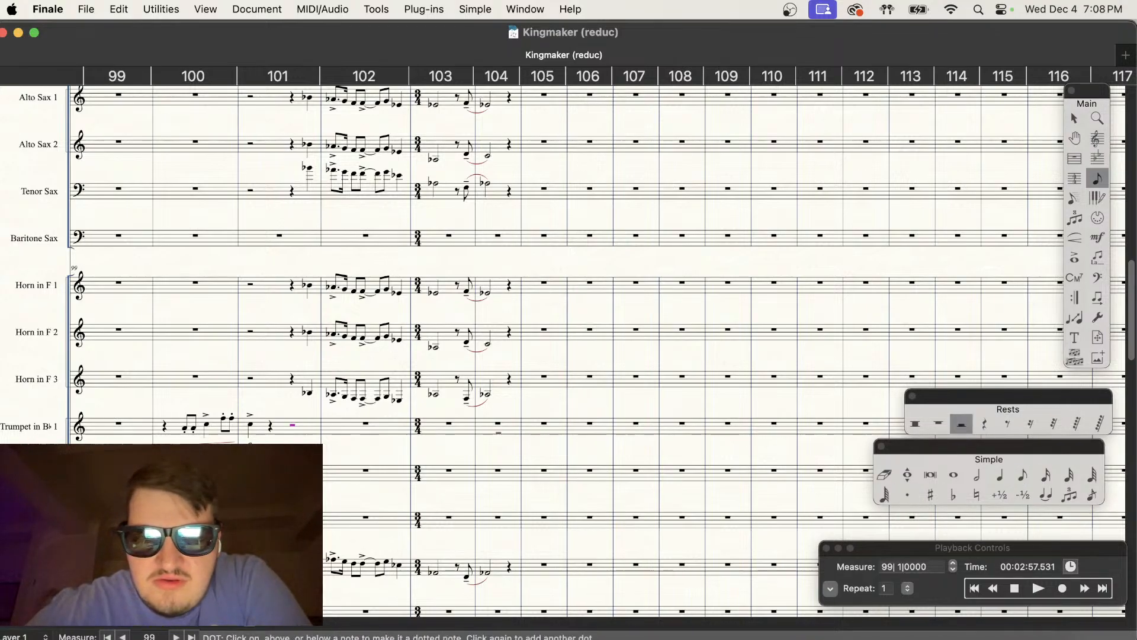
{"action": "left_click", "coordinate": [984, 424]}
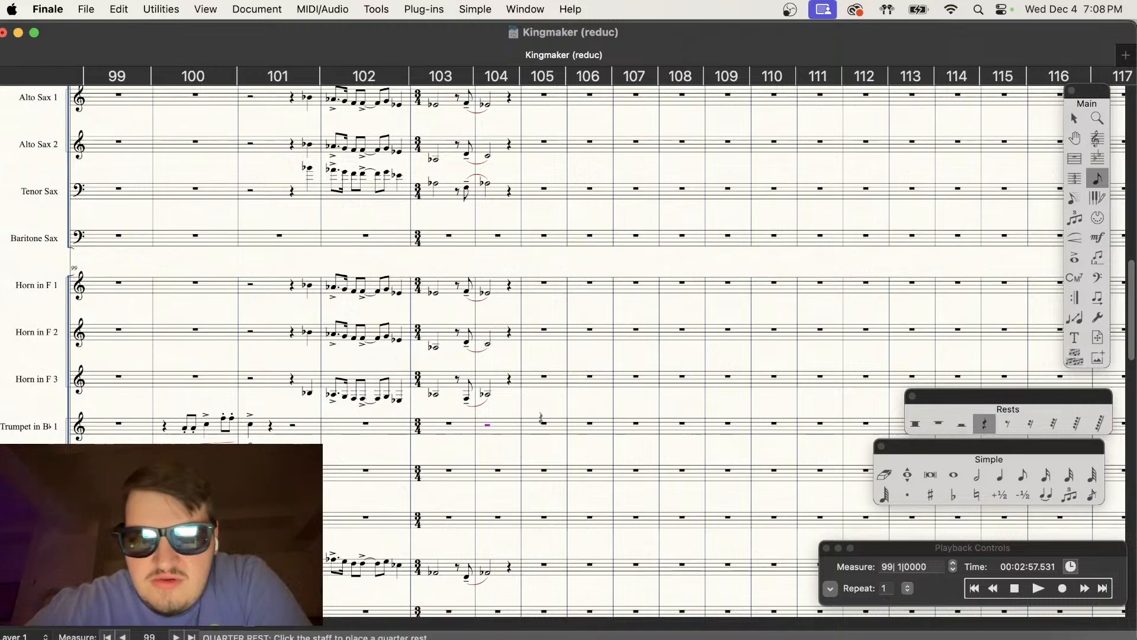
{"action": "left_click", "coordinate": [1000, 475]}
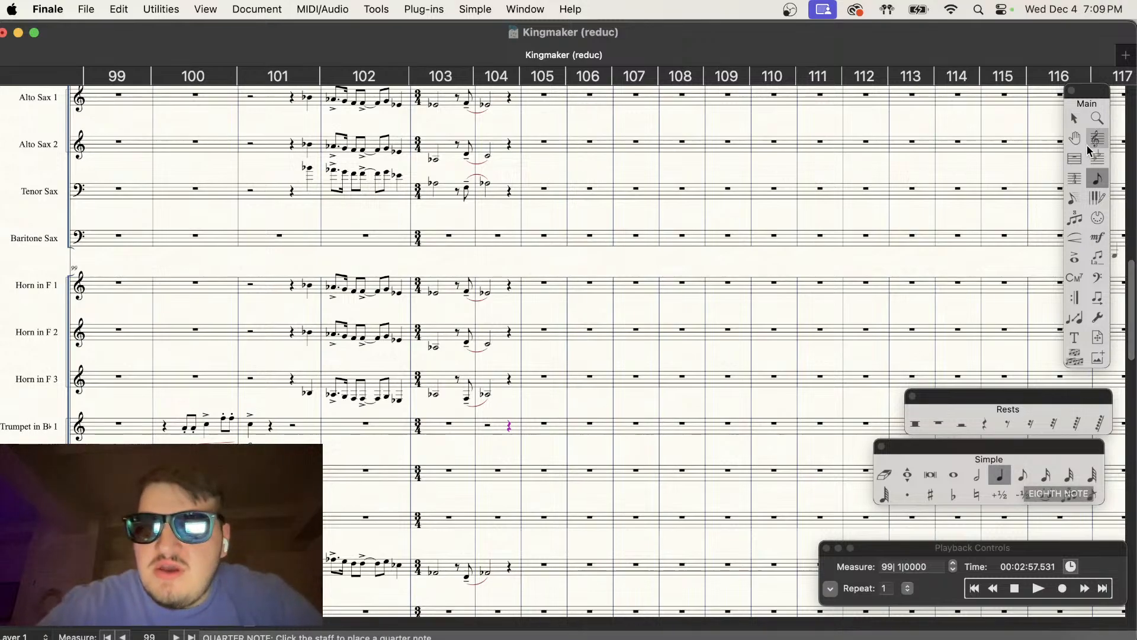
Step: Change the time signature to 2/4 for measure 105 only, with the music rebarred
{"action": "left_click", "coordinate": [1073, 120]}
{"action": "left_click", "coordinate": [557, 440]}
{"action": "right_click", "coordinate": [551, 436]}
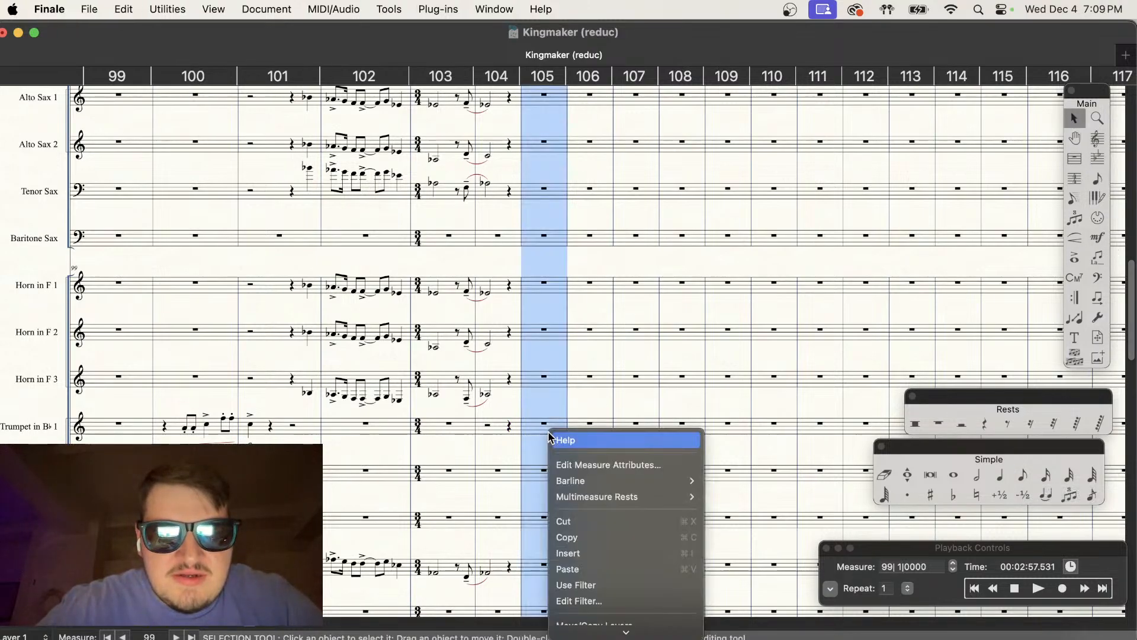
{"action": "scroll", "coordinate": [645, 517], "scroll_direction": "down", "scroll_amount": 4}
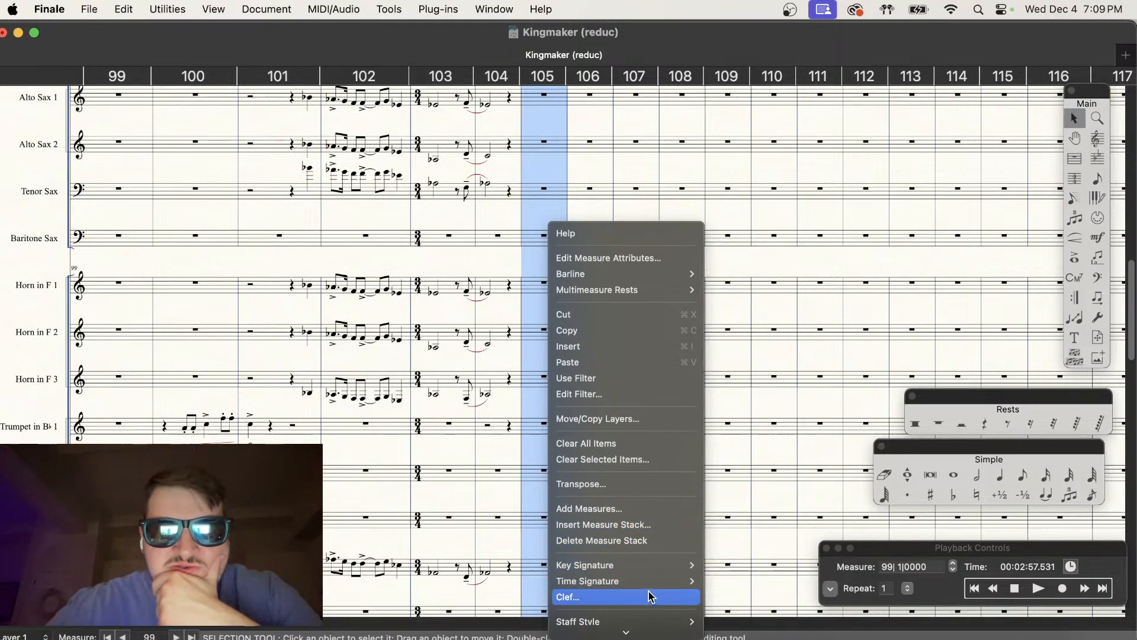
{"action": "mouse_move", "coordinate": [687, 581]}
{"action": "left_click", "coordinate": [762, 322]}
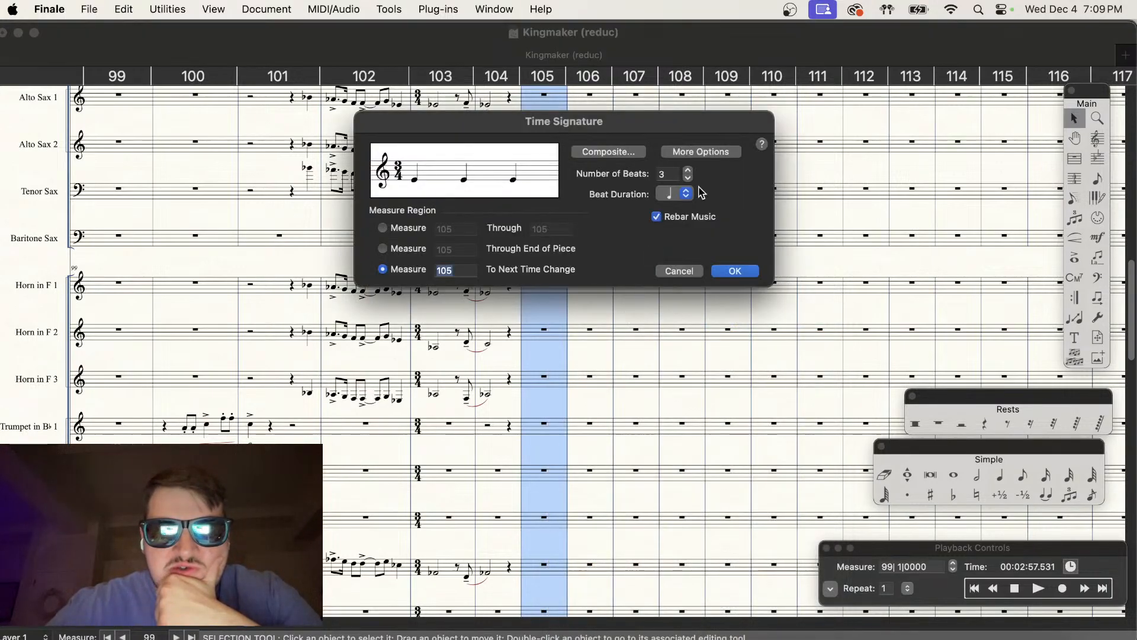
{"action": "left_click", "coordinate": [381, 229]}
{"action": "left_click", "coordinate": [689, 177]}
{"action": "left_click", "coordinate": [717, 266]}
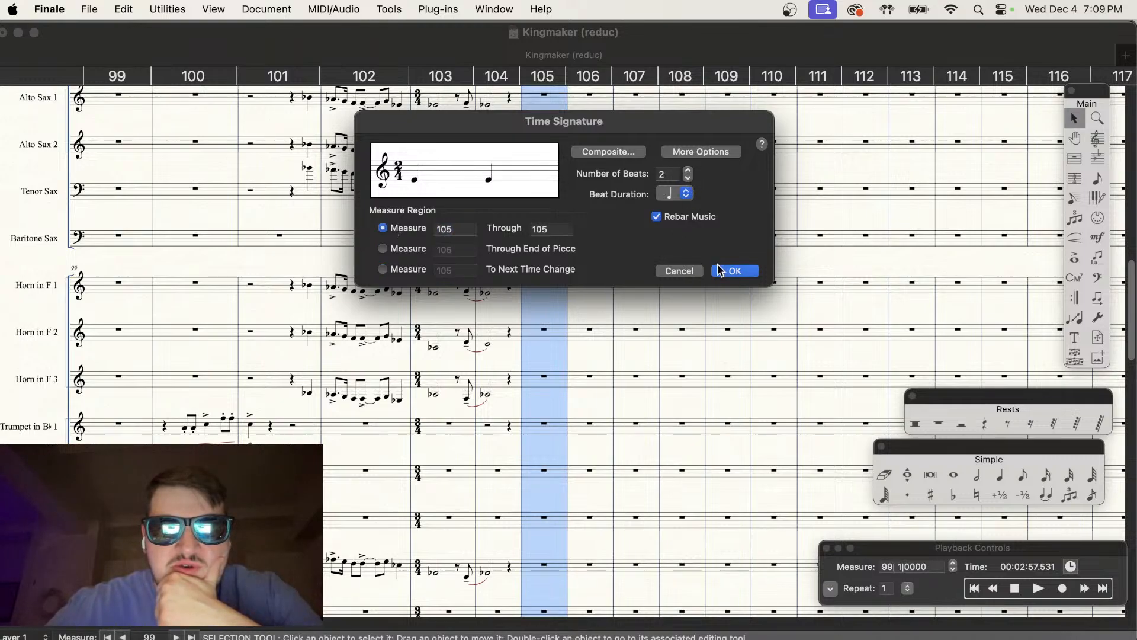
Step: Replace the half rest at the start of measure 104 in Trumpet 1 with a quarter rest
{"action": "scroll", "coordinate": [561, 466], "scroll_direction": "up", "scroll_amount": 2}
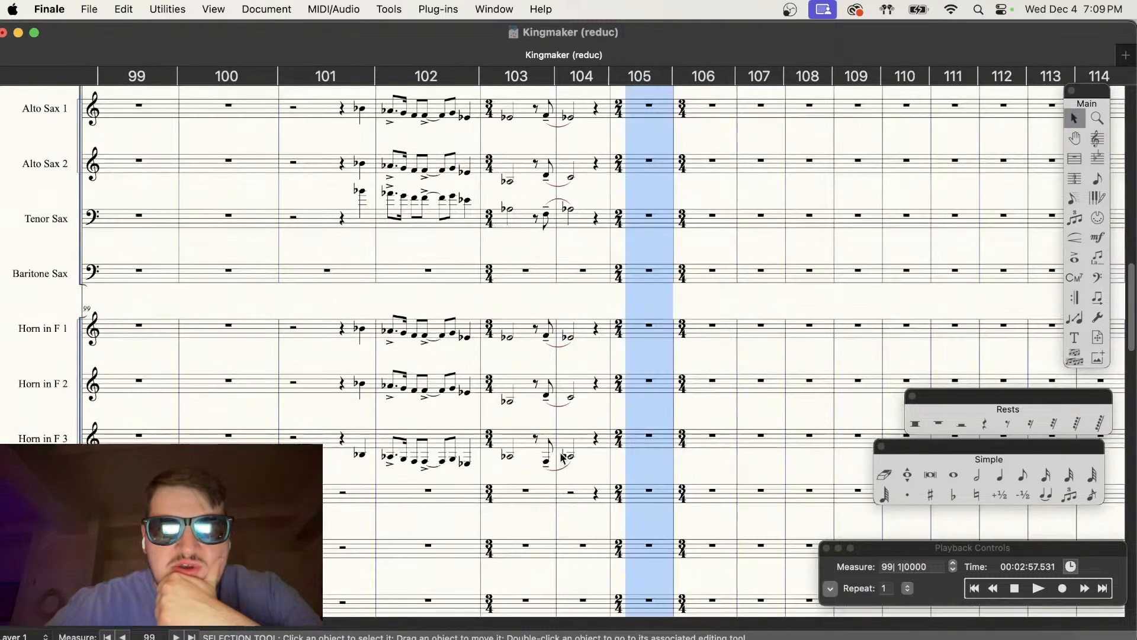
{"action": "scroll", "coordinate": [653, 475], "scroll_direction": "down", "scroll_amount": 1}
{"action": "left_click", "coordinate": [985, 424]}
{"action": "left_click", "coordinate": [629, 478]}
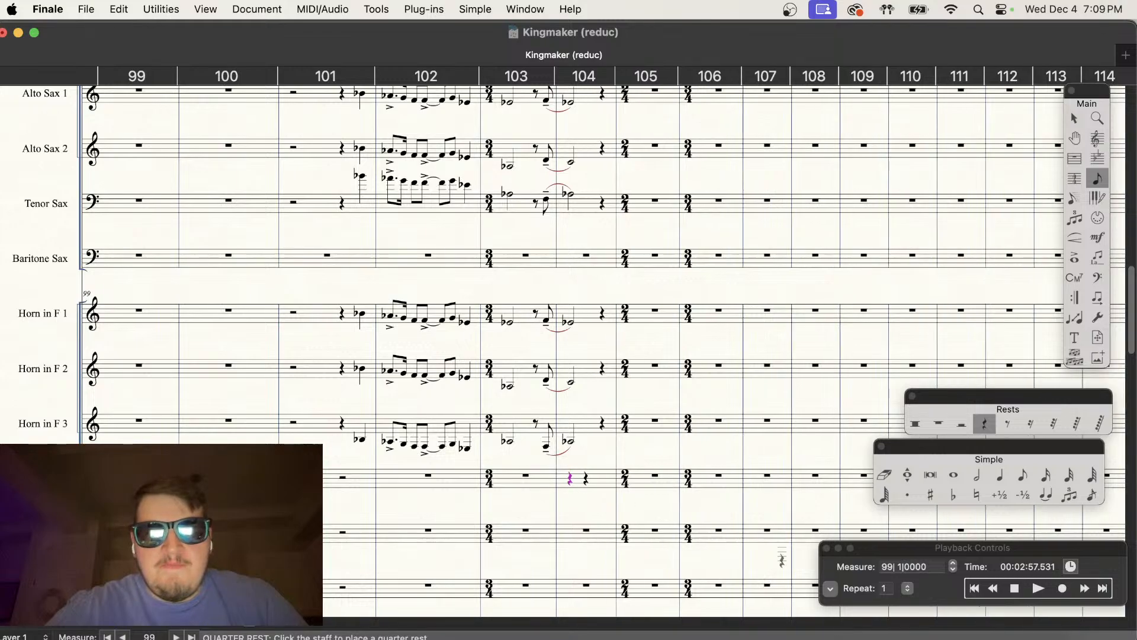
Step: Enter a dotted eighth note and a sixteenth note of the same pitch on beat 3 of measure 104 in Trumpet 1
{"action": "left_click", "coordinate": [1001, 477]}
{"action": "left_click", "coordinate": [1023, 474]}
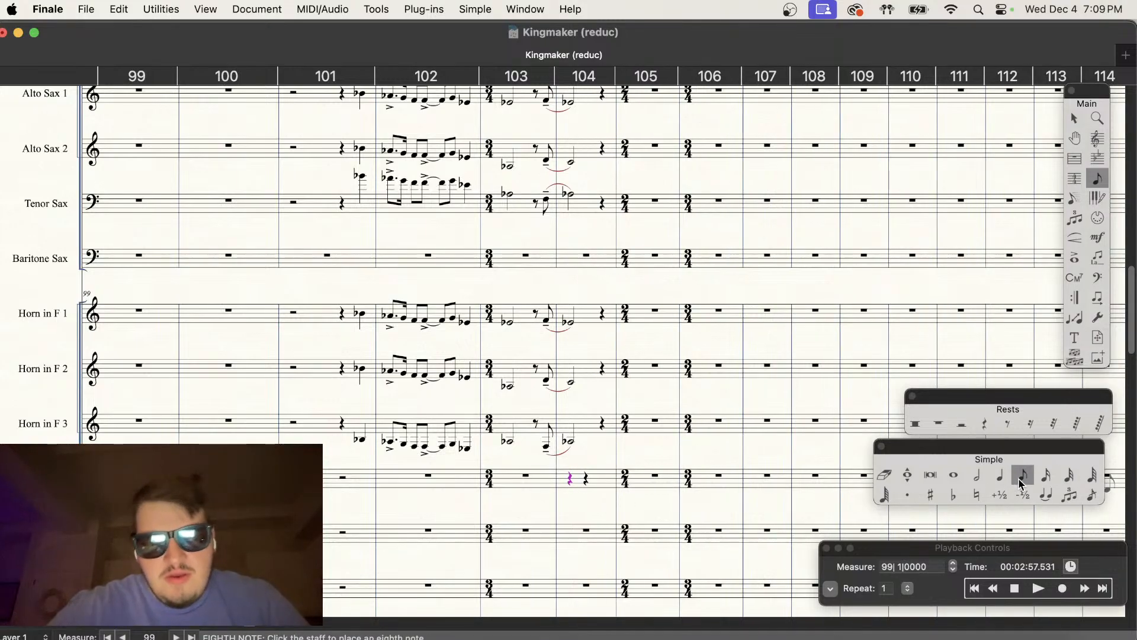
{"action": "left_click", "coordinate": [908, 494]}
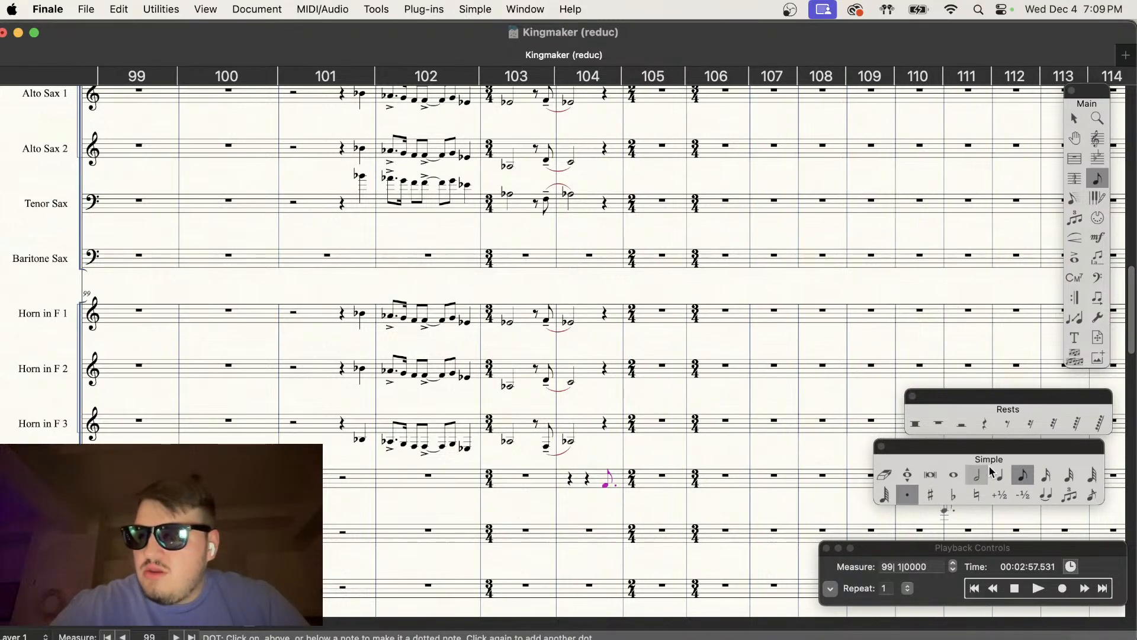
{"action": "left_click", "coordinate": [1045, 474]}
{"action": "left_click", "coordinate": [916, 499]}
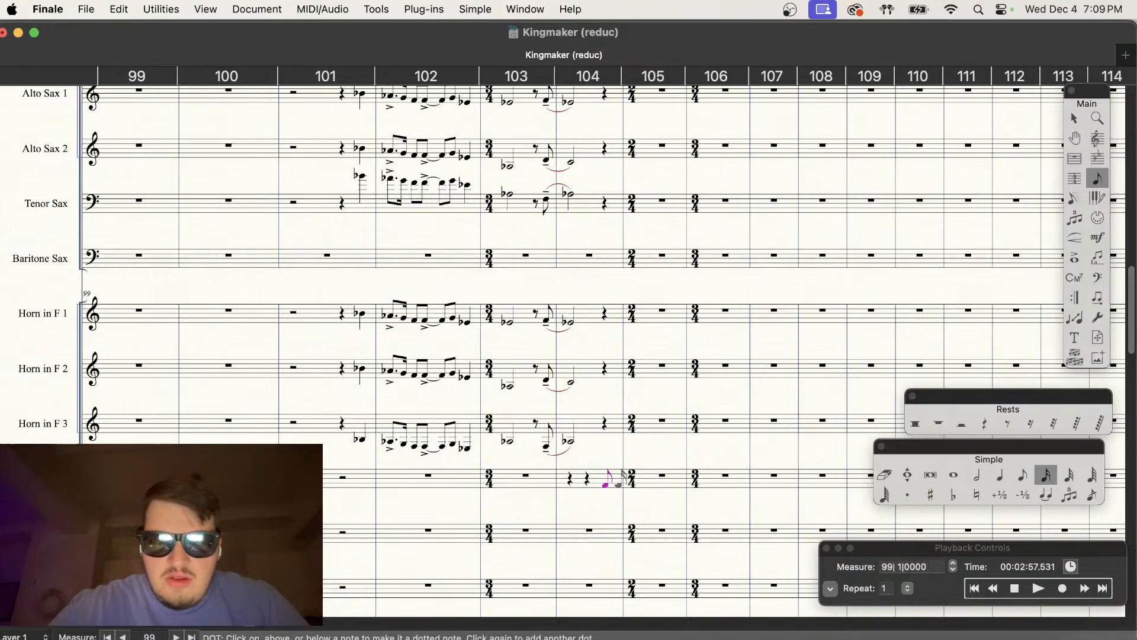
{"action": "left_click", "coordinate": [617, 480]}
Step: Fill measure 105 of Trumpet 1 with a flat quarter note and a natural quarter note one step higher
{"action": "left_click", "coordinate": [1000, 474]}
{"action": "left_click", "coordinate": [953, 495]}
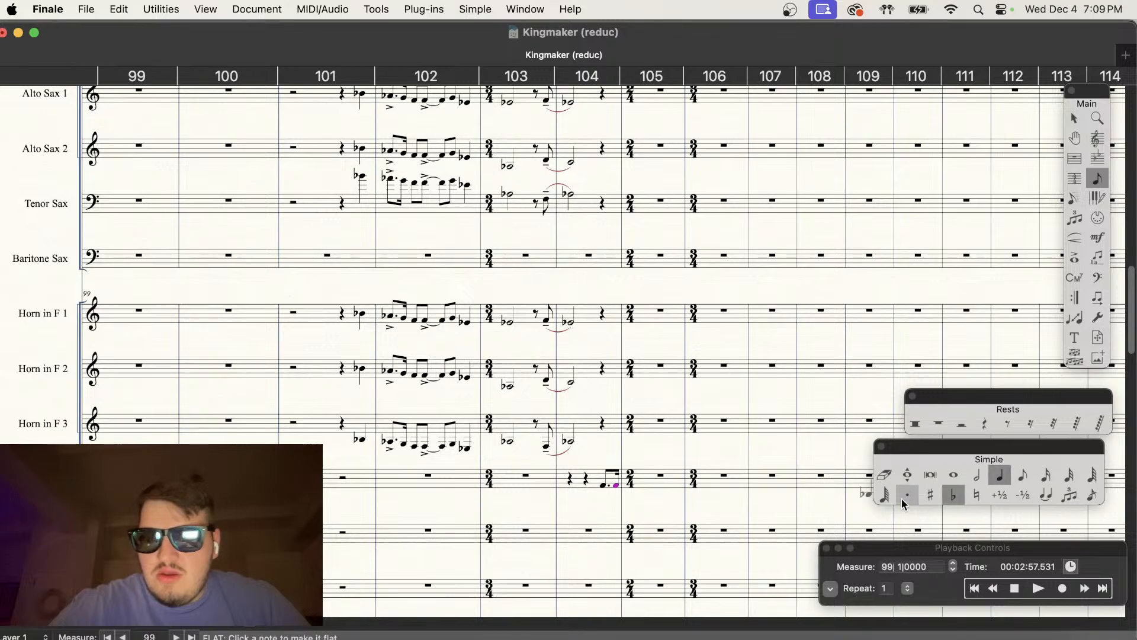
{"action": "left_click", "coordinate": [645, 486]}
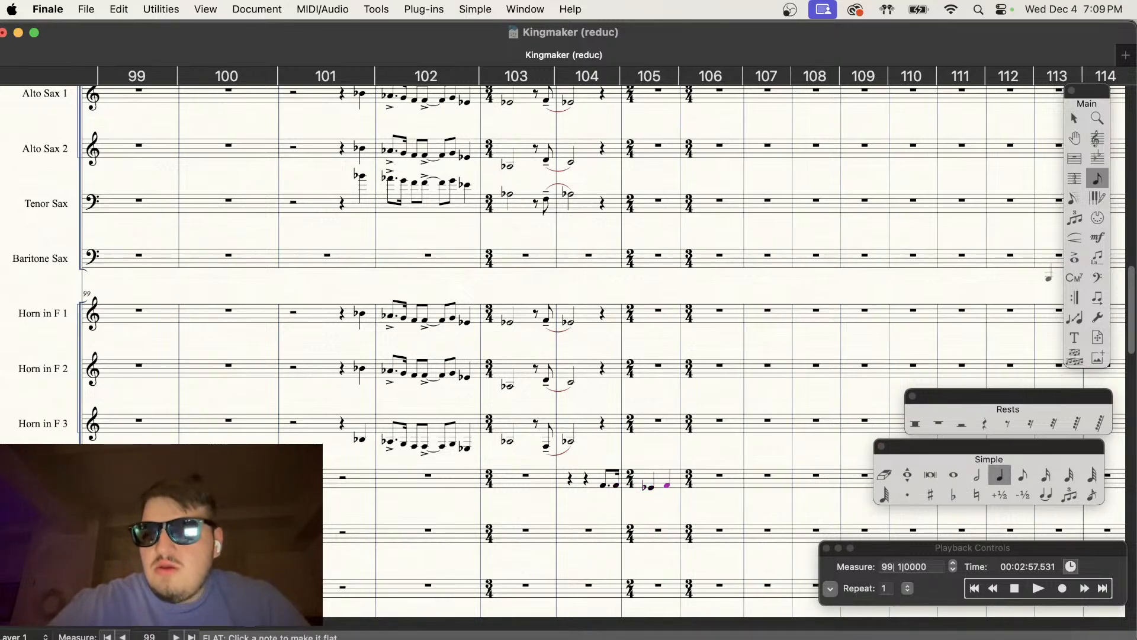
{"action": "left_click", "coordinate": [1075, 259]}
{"action": "left_click_drag", "start_coordinate": [667, 506], "coordinate": [746, 464]}
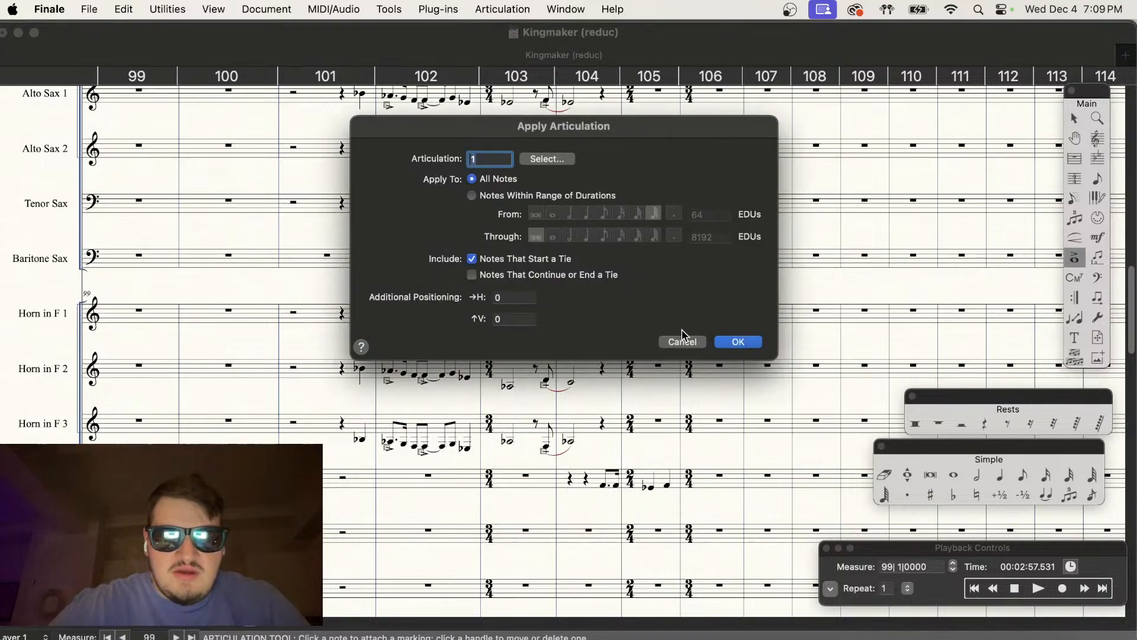
{"action": "left_click", "coordinate": [680, 337]}
Step: Play back the passage from measure 100 into measure 106 to hear the new Trumpet 1 notes
{"action": "scroll", "coordinate": [724, 466], "scroll_direction": "right", "scroll_amount": 3}
{"action": "scroll", "coordinate": [723, 466], "scroll_direction": "left", "scroll_amount": 2}
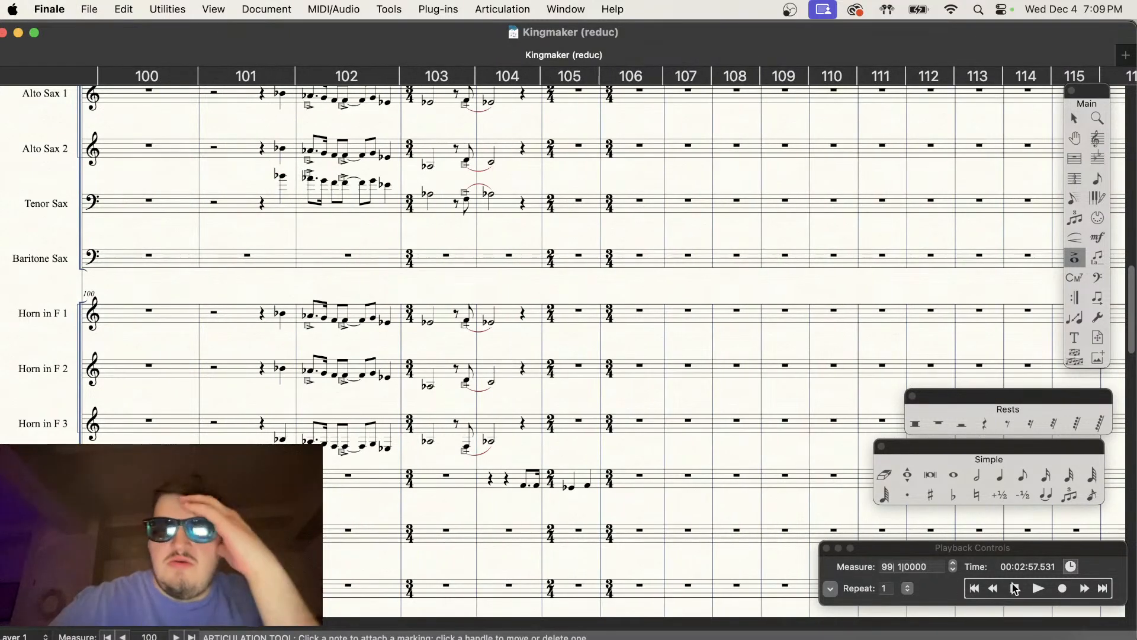
{"action": "left_click", "coordinate": [1039, 592]}
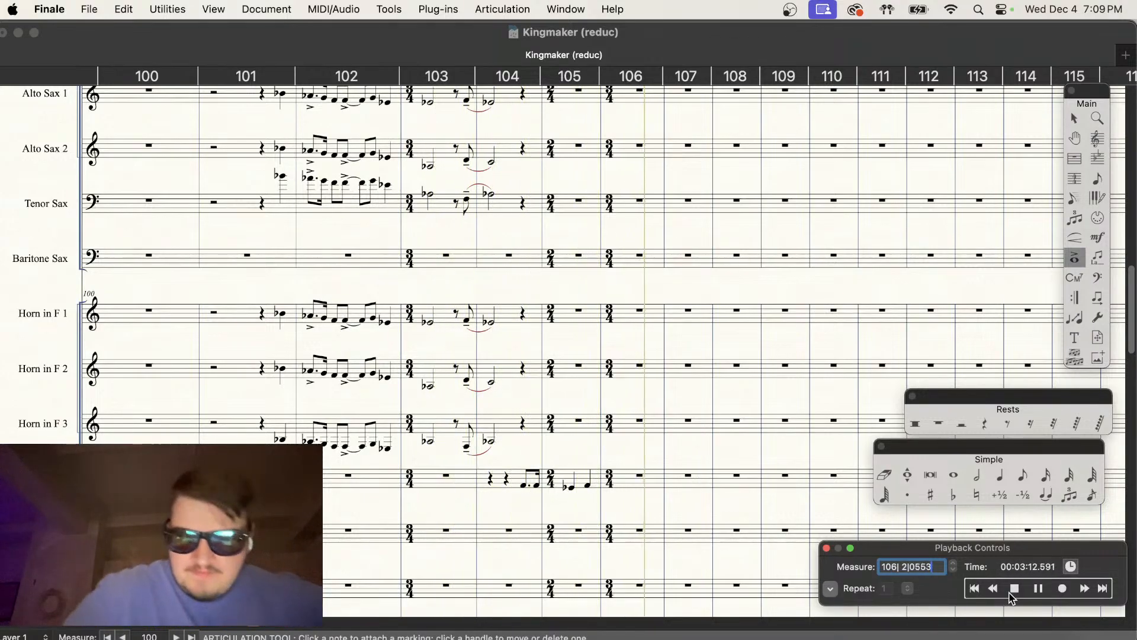
{"action": "left_click", "coordinate": [1010, 590]}
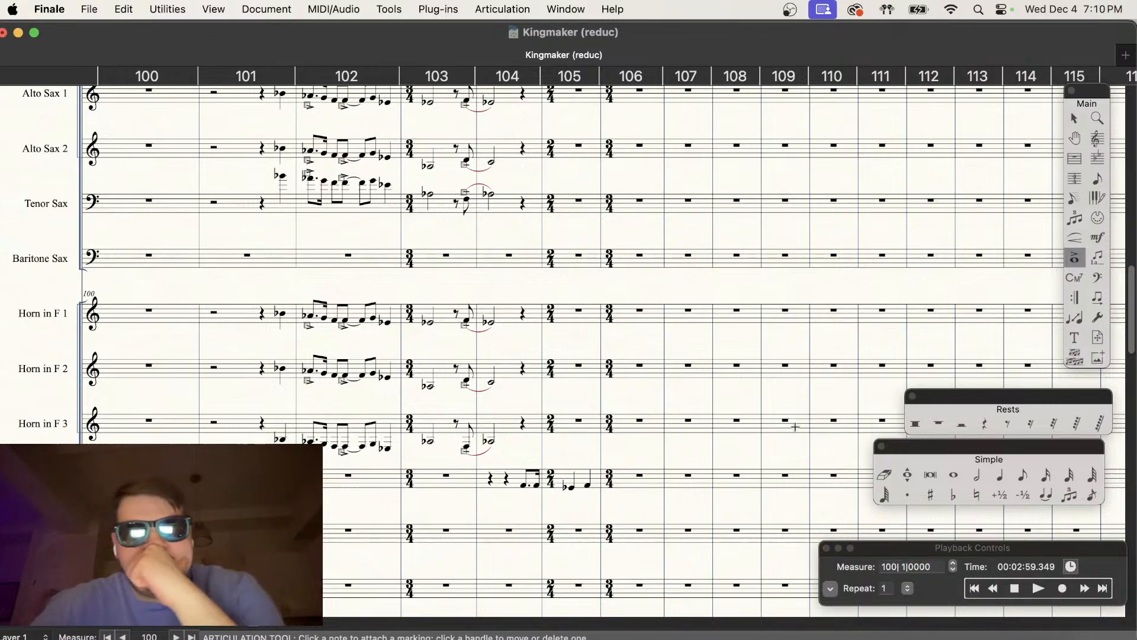
{"action": "left_click", "coordinate": [1032, 478]}
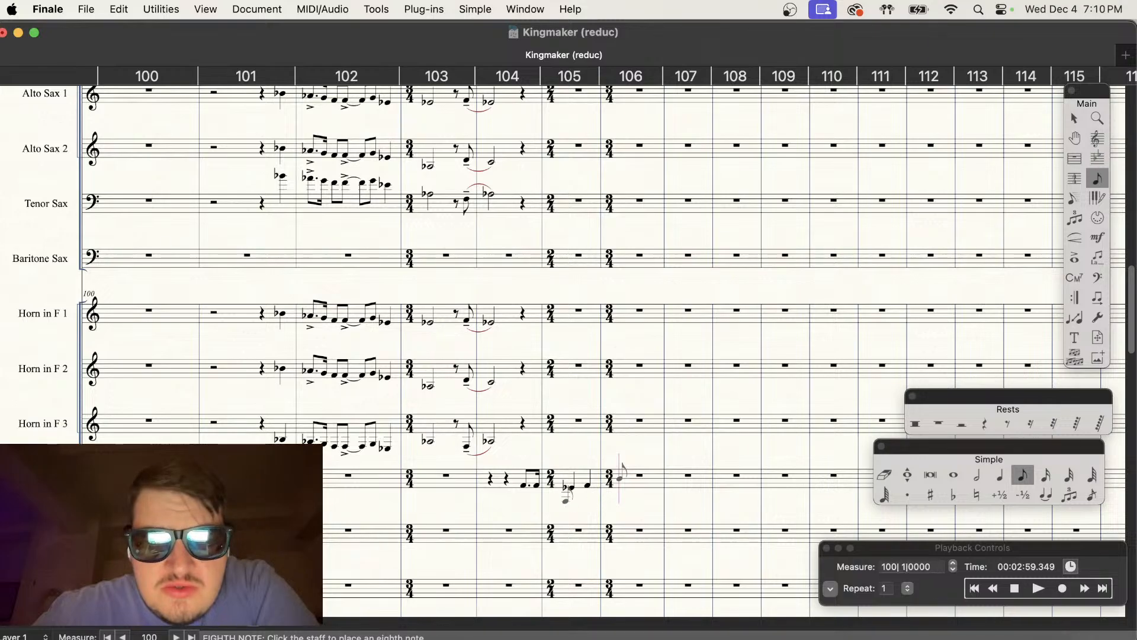
{"action": "scroll", "coordinate": [476, 400], "scroll_direction": "down", "scroll_amount": 5}
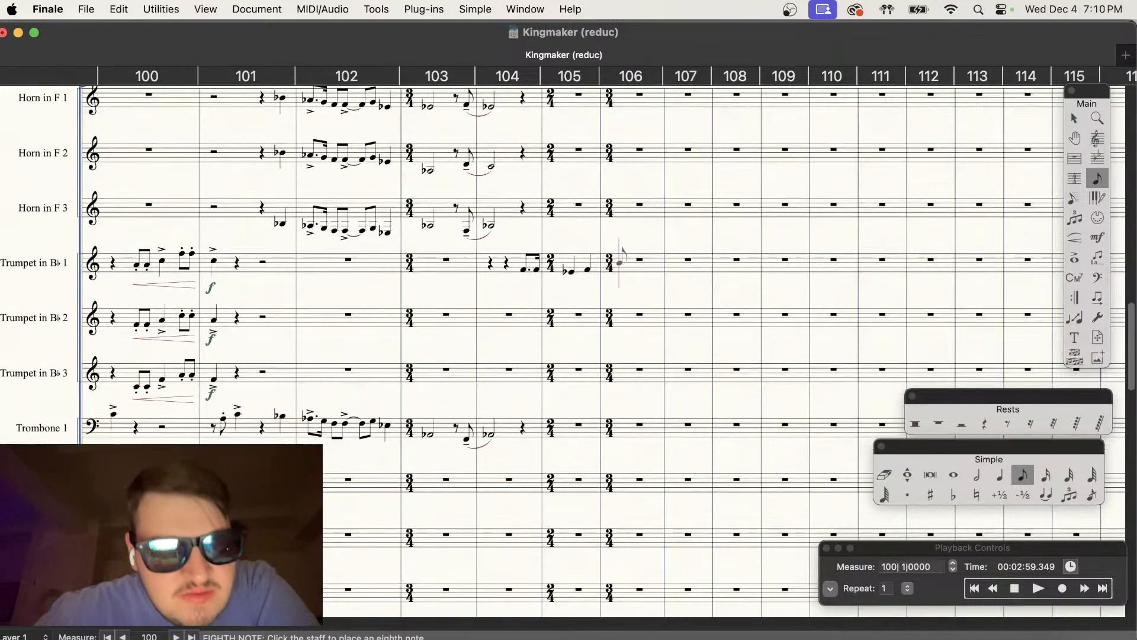
{"action": "scroll", "coordinate": [461, 407], "scroll_direction": "up", "scroll_amount": 5}
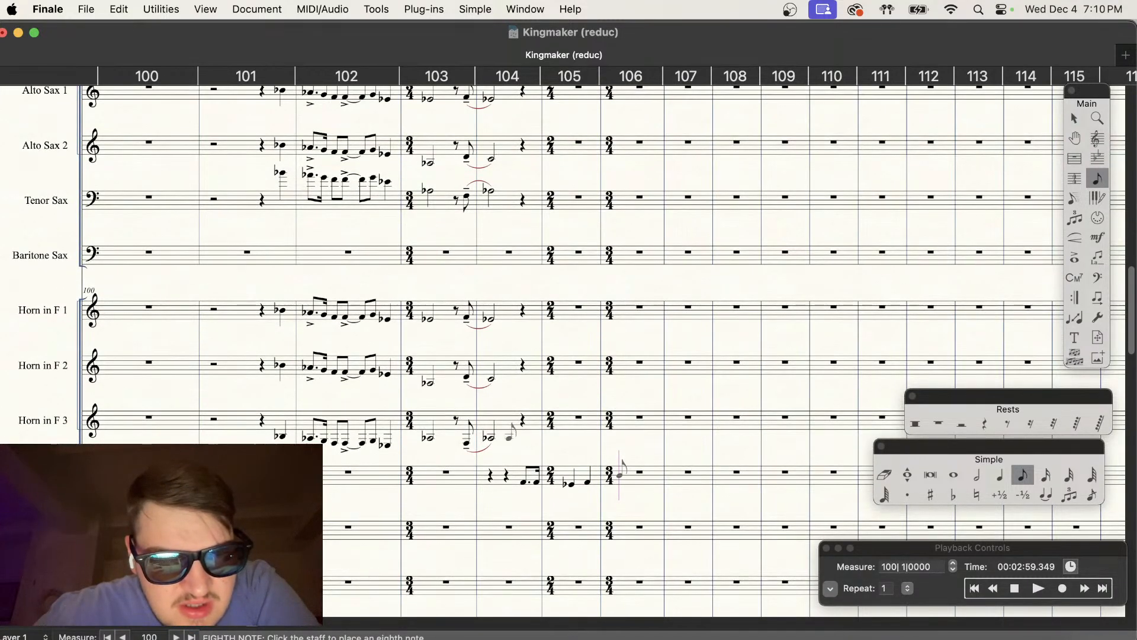
{"action": "left_click", "coordinate": [524, 483]}
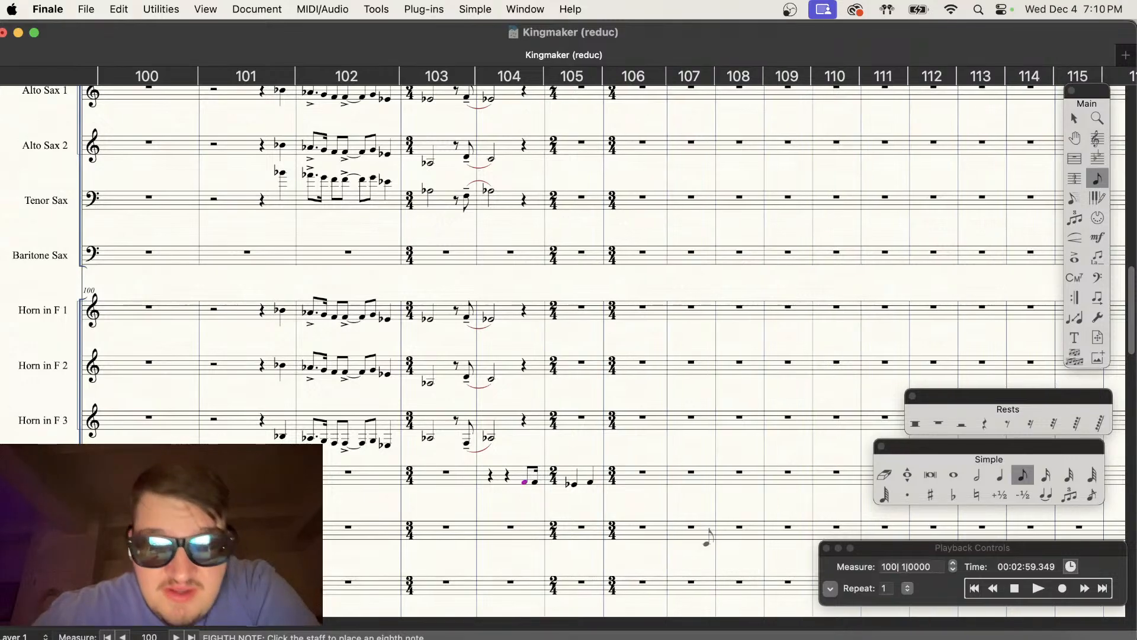
{"action": "key", "text": "super+z"}
Step: Raise both quarter notes in measure 105 of Trumpet 1 by an octave
{"action": "key", "text": "Left"}
{"action": "key", "text": "Left"}
{"action": "key", "text": "Left"}
{"action": "key", "text": "Up"}
{"action": "key", "text": "Down"}
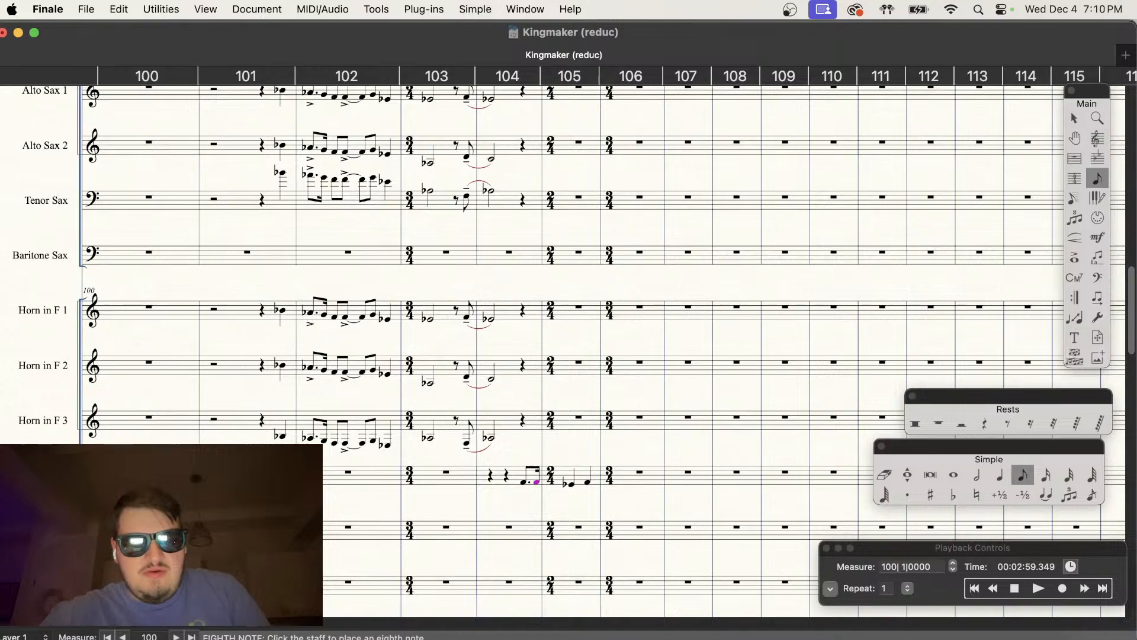
{"action": "key", "text": "shift+Up"}
{"action": "key", "text": "shift+Up"}
{"action": "key", "text": "Left"}
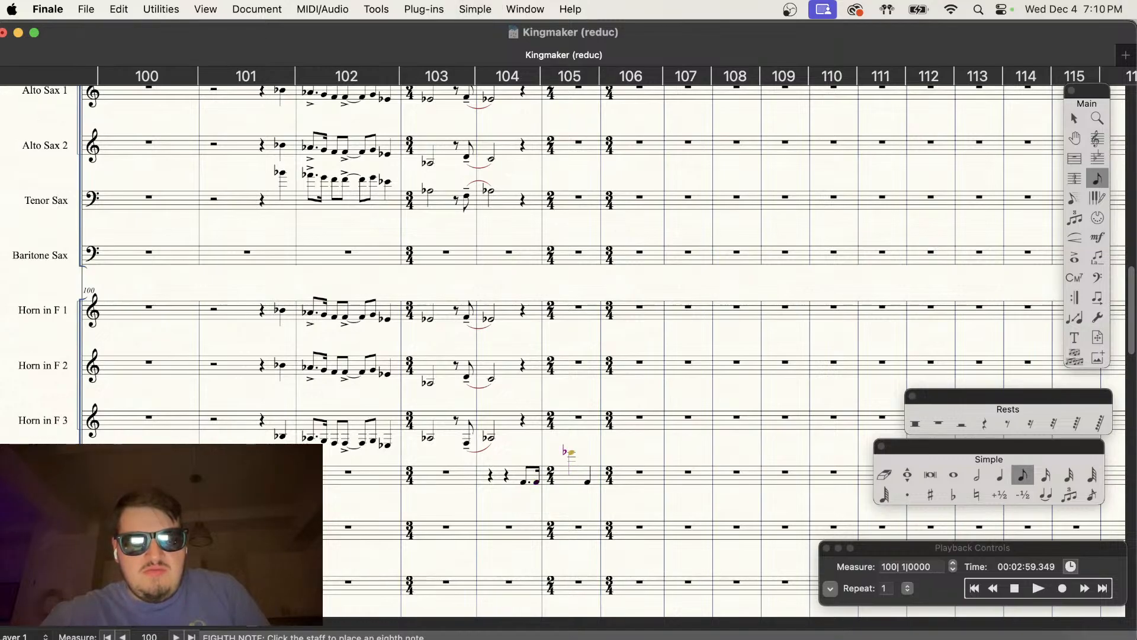
{"action": "key", "text": "shift+Up"}
{"action": "key", "text": "Left"}
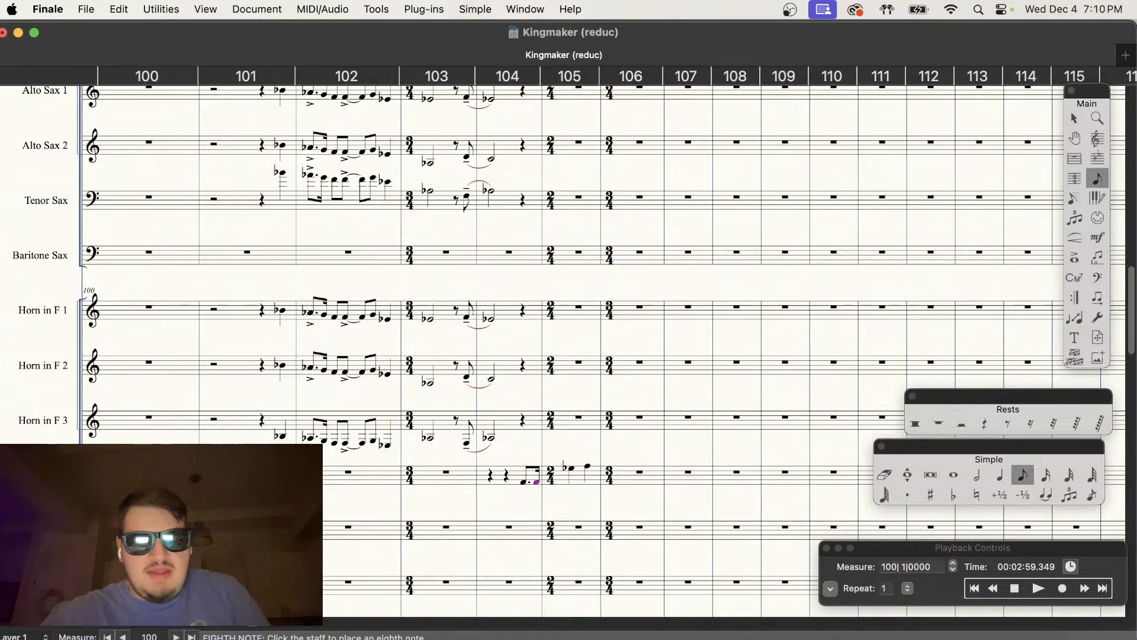
Step: Raise the dotted eighth and sixteenth notes in measure 104 of Trumpet 1, flatten the dotted eighth and turn their stems down
{"action": "key", "text": "Up"}
{"action": "key", "text": "Up"}
{"action": "key", "text": "Left"}
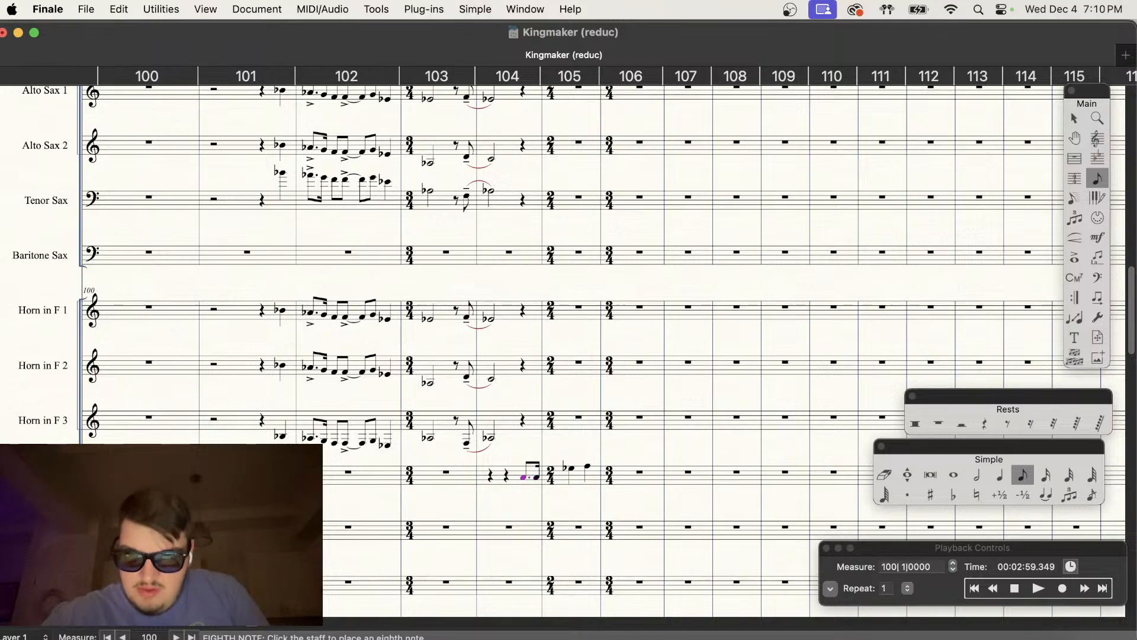
{"action": "left_click", "coordinate": [953, 495]}
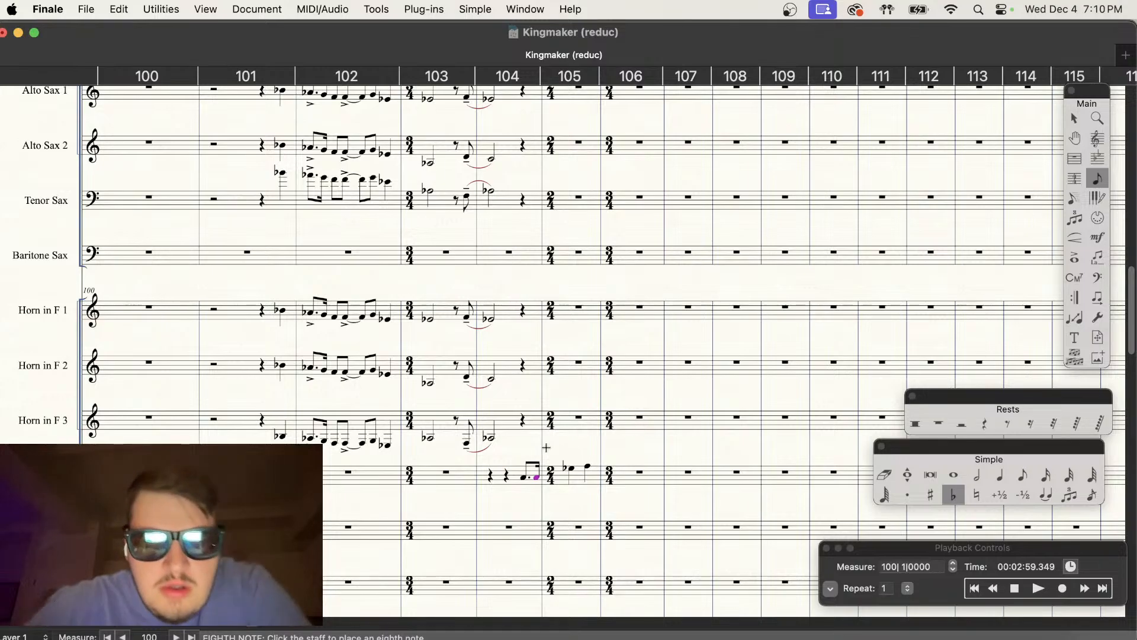
{"action": "left_click", "coordinate": [531, 481]}
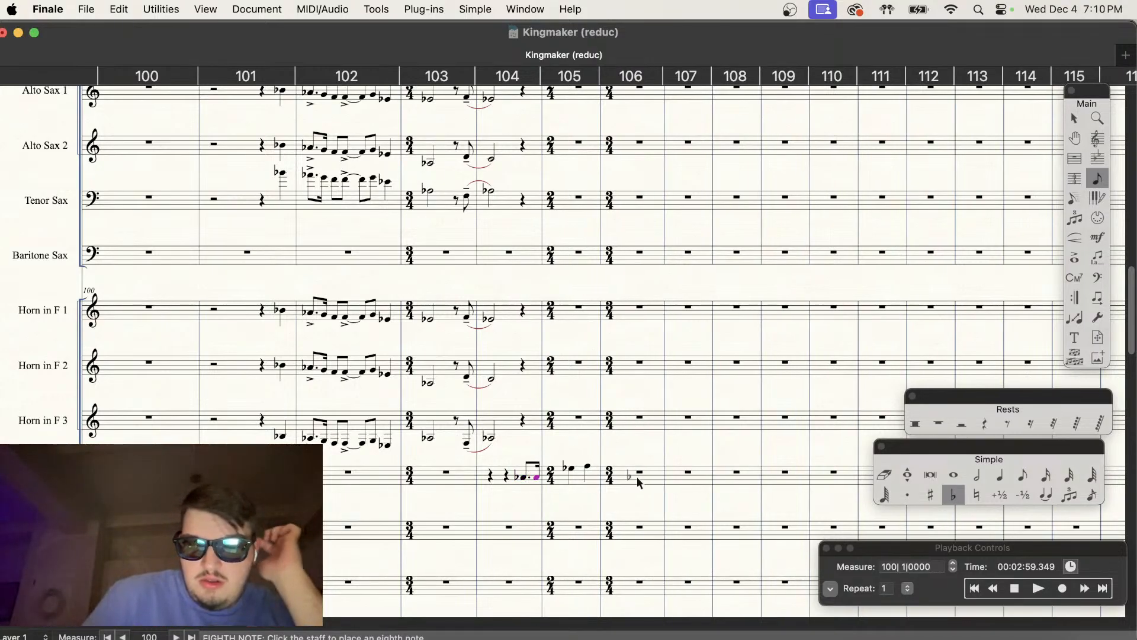
{"action": "key", "text": "l"}
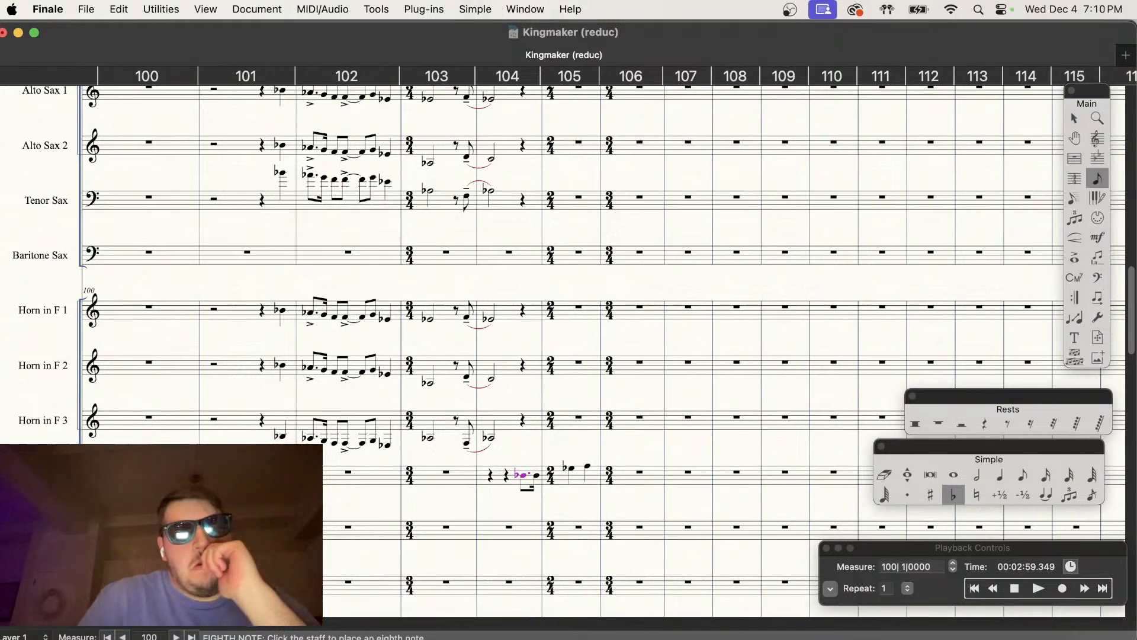
{"action": "key", "text": "super+minus"}
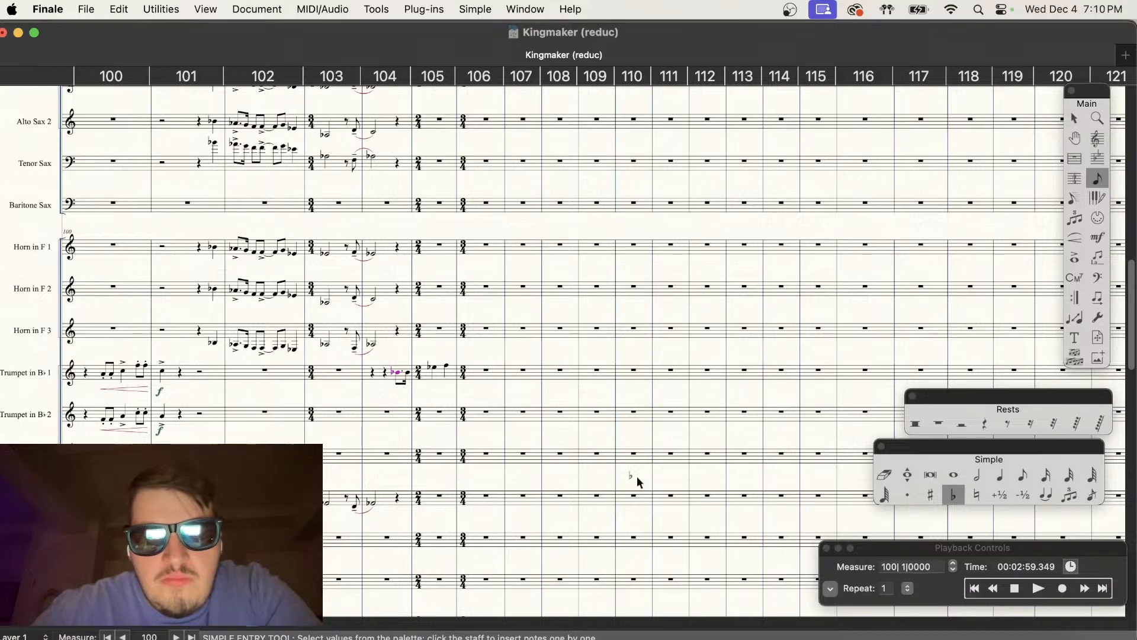
{"action": "key", "text": "super+equal"}
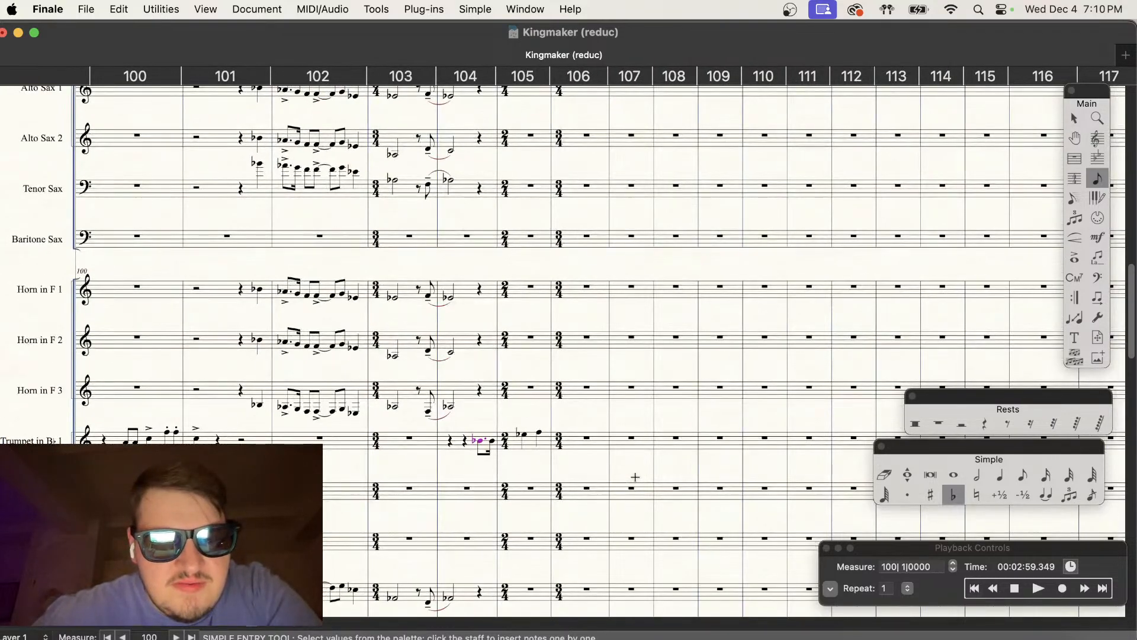
Step: Make the dotted eighth and sixteenth notes in measure 104 of Trumpet 1 natural
{"action": "key", "text": "Right"}
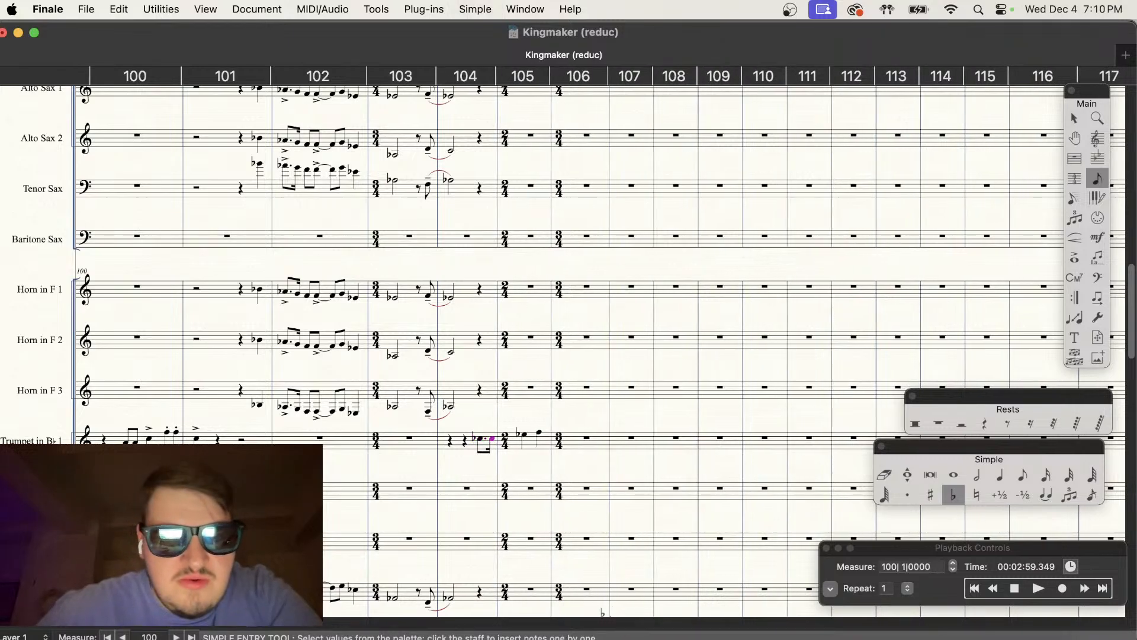
{"action": "scroll", "coordinate": [741, 453], "scroll_direction": "right", "scroll_amount": 2}
{"action": "scroll", "coordinate": [742, 454], "scroll_direction": "left", "scroll_amount": 1}
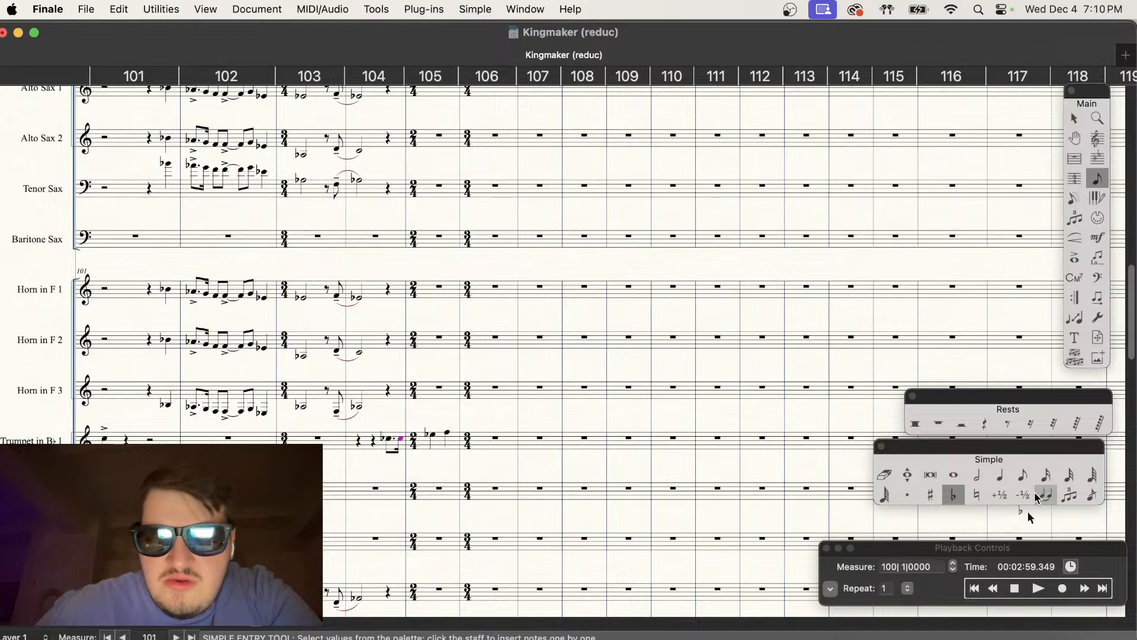
{"action": "left_click", "coordinate": [977, 495]}
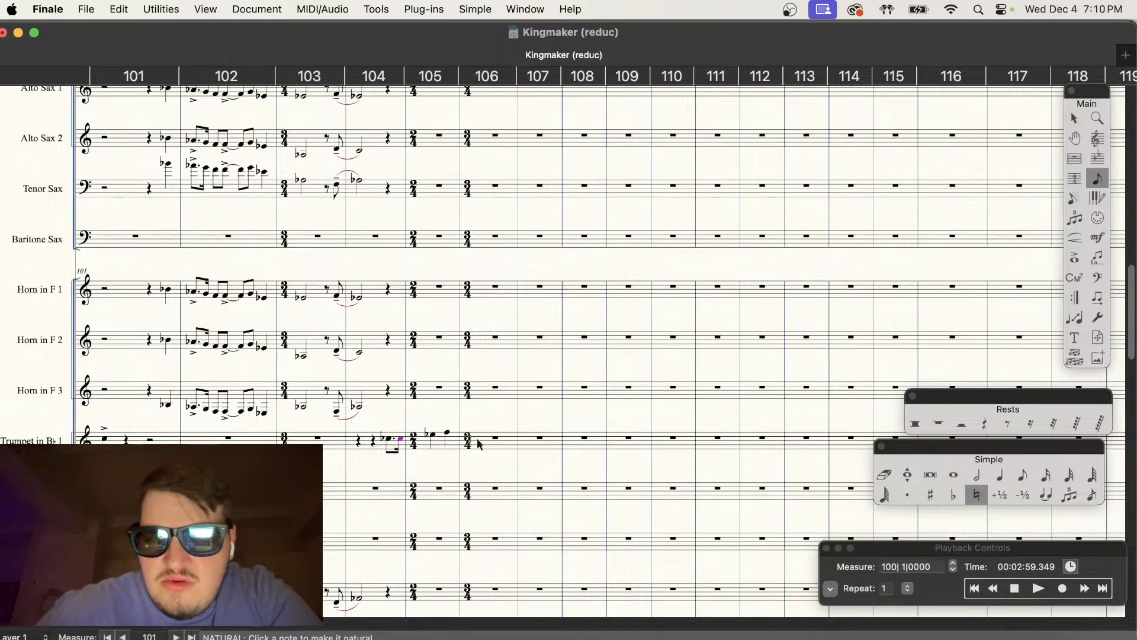
{"action": "left_click", "coordinate": [393, 441]}
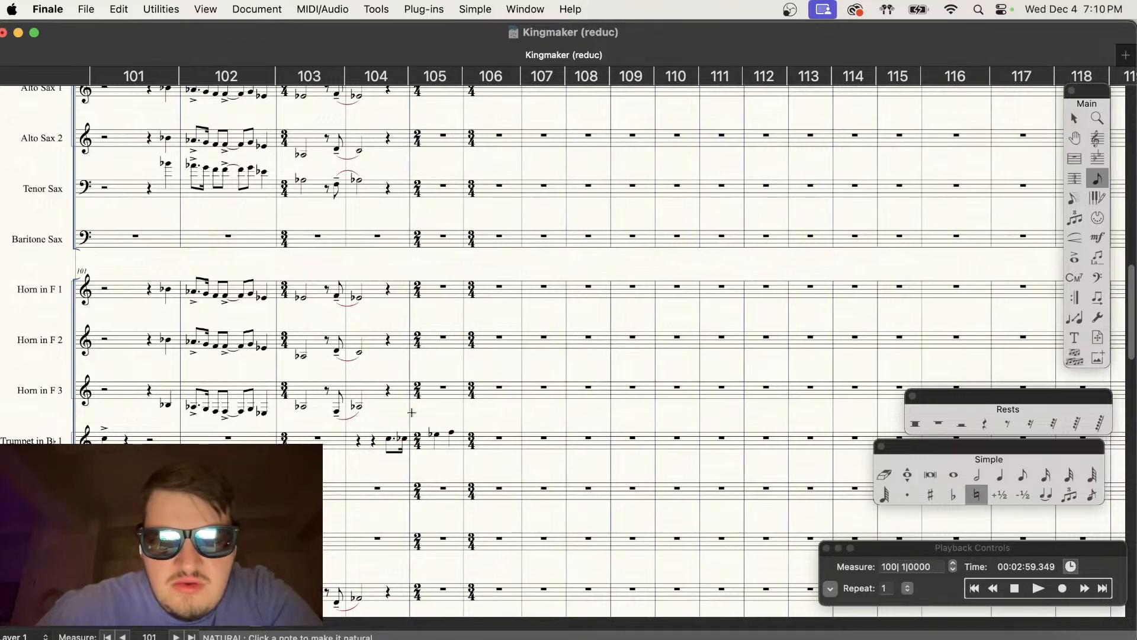
{"action": "left_click", "coordinate": [405, 440]}
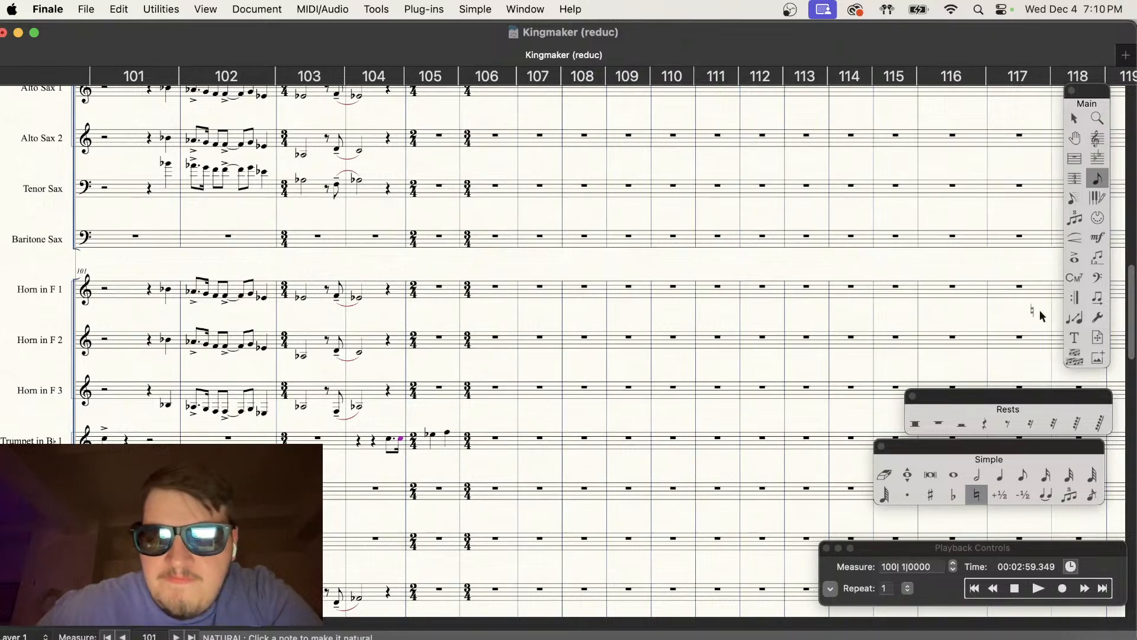
Step: Copy measures 104 and 105 of Trumpet 1 into Trumpet 2 and set note entry to plain quarter notes without an accidental
{"action": "left_click", "coordinate": [1074, 118]}
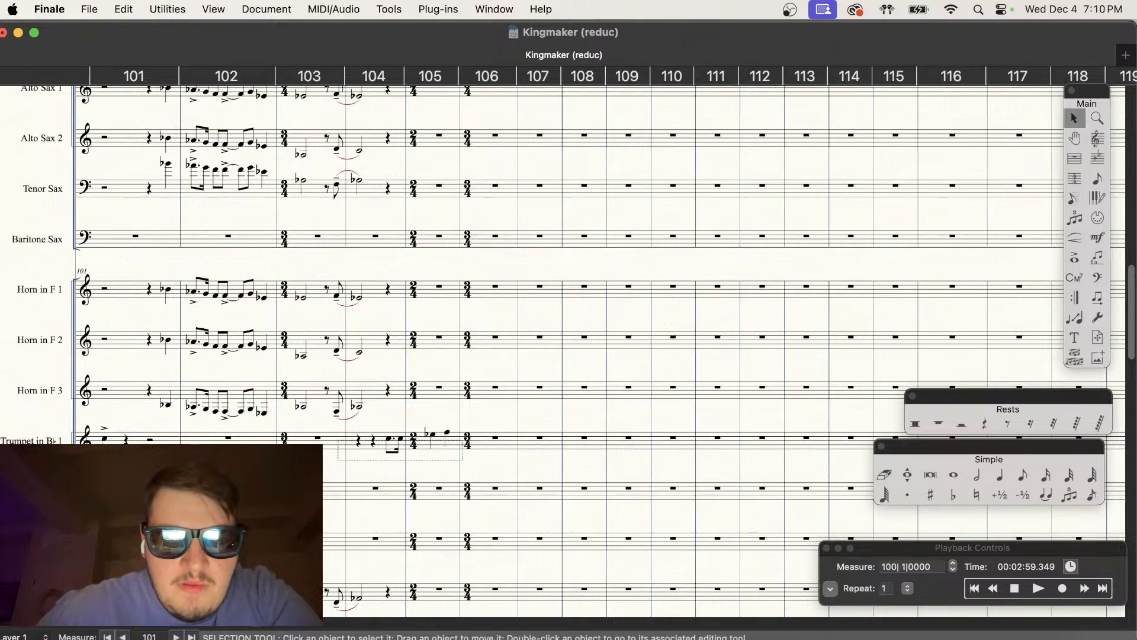
{"action": "left_click_drag", "start_coordinate": [457, 439], "coordinate": [352, 496]}
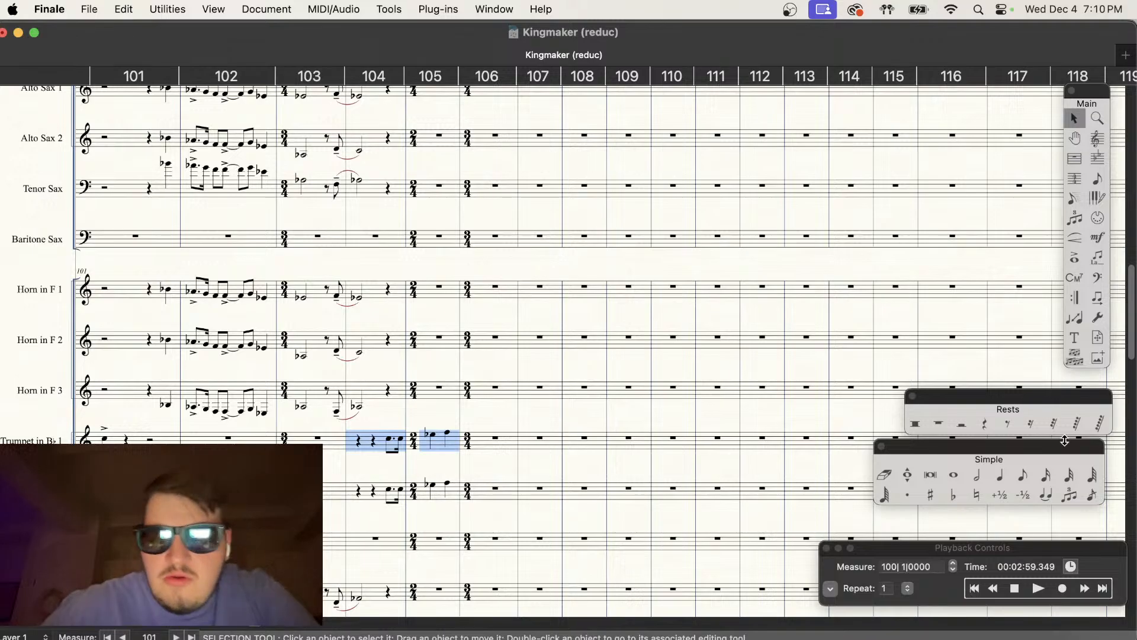
{"action": "left_click", "coordinate": [1023, 475]}
{"action": "left_click", "coordinate": [999, 475]}
{"action": "left_click", "coordinate": [974, 501]}
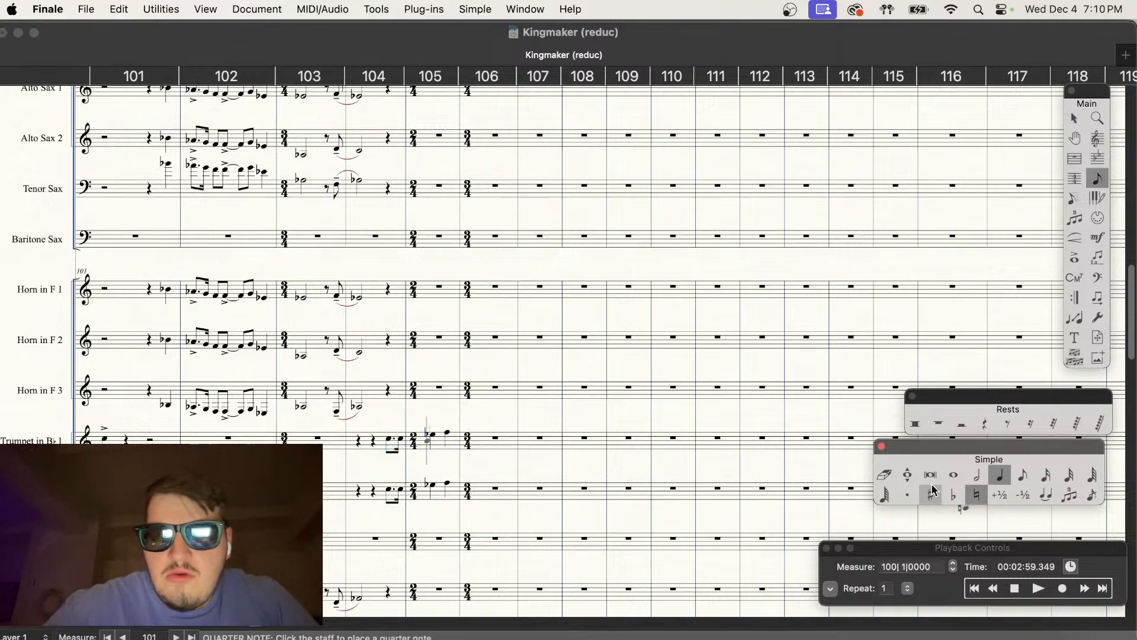
{"action": "left_click", "coordinate": [977, 497]}
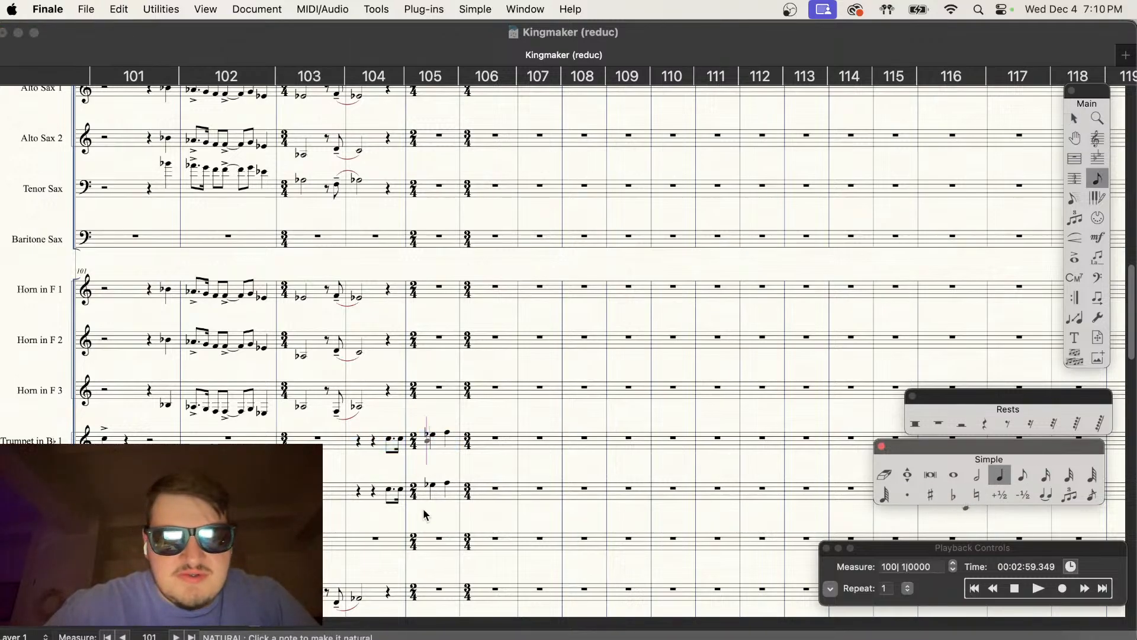
Step: Lower the dotted eighth and sixteenth notes in measure 104 of Trumpet 2 to the same lower pitch
{"action": "left_click", "coordinate": [390, 489], "text": "alt"}
{"action": "key", "text": "Down"}
{"action": "key", "text": "Down"}
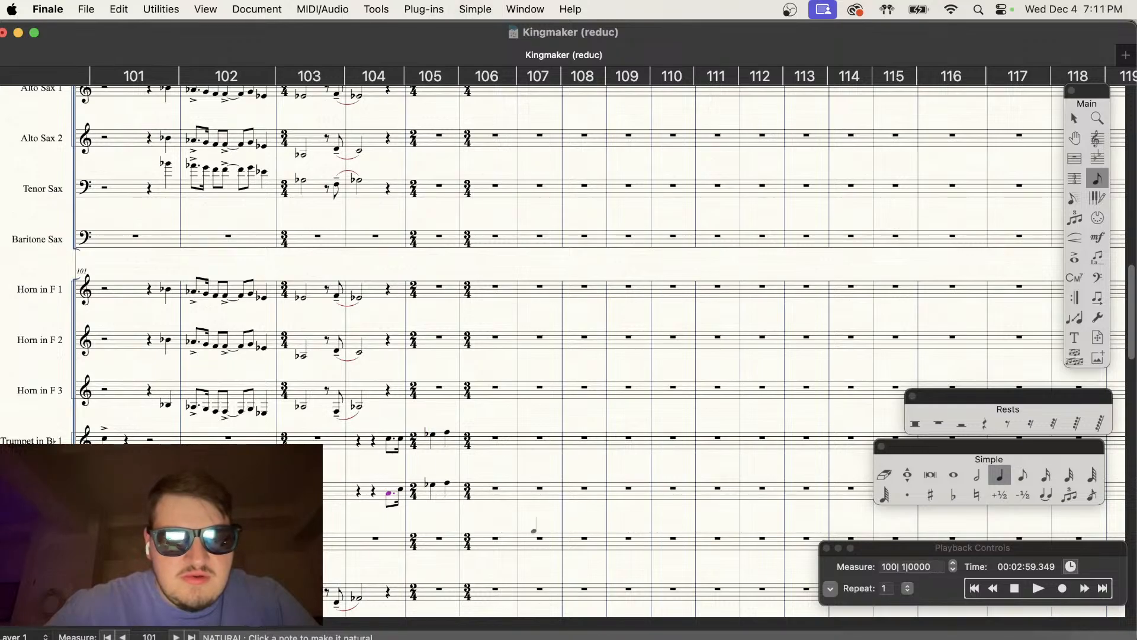
{"action": "key", "text": "Down"}
{"action": "key", "text": "Right"}
{"action": "key", "text": "Down"}
{"action": "key", "text": "Left"}
{"action": "key", "text": "Left"}
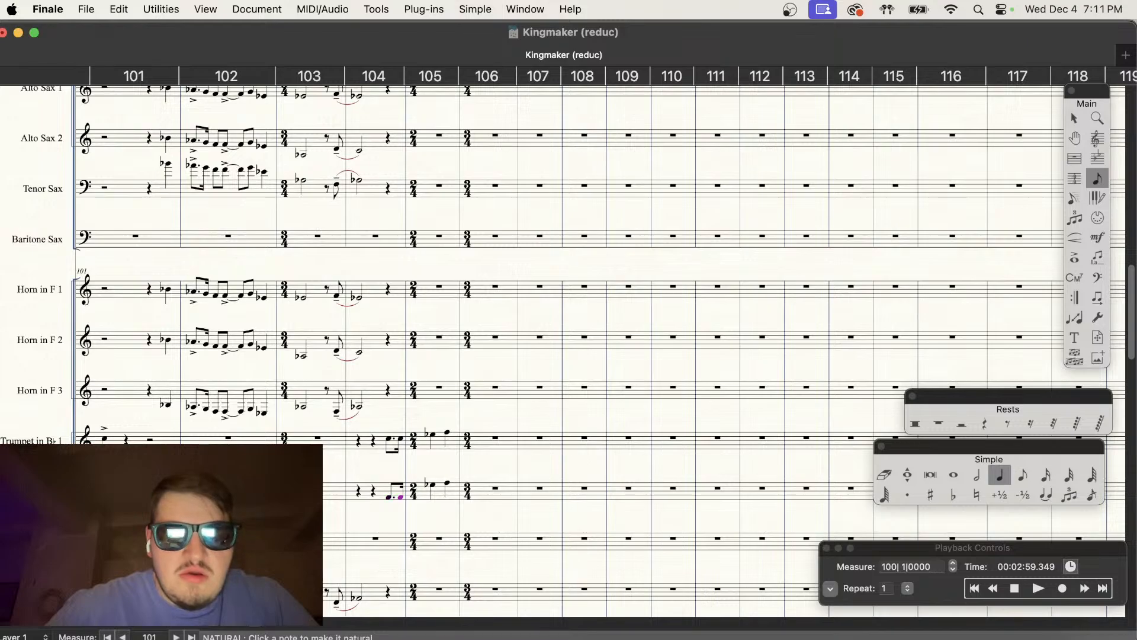
Step: Lower both quarter notes in measure 105 of Trumpet 2 by an octave and save the score
{"action": "key", "text": "Right"}
{"action": "key", "text": "Right"}
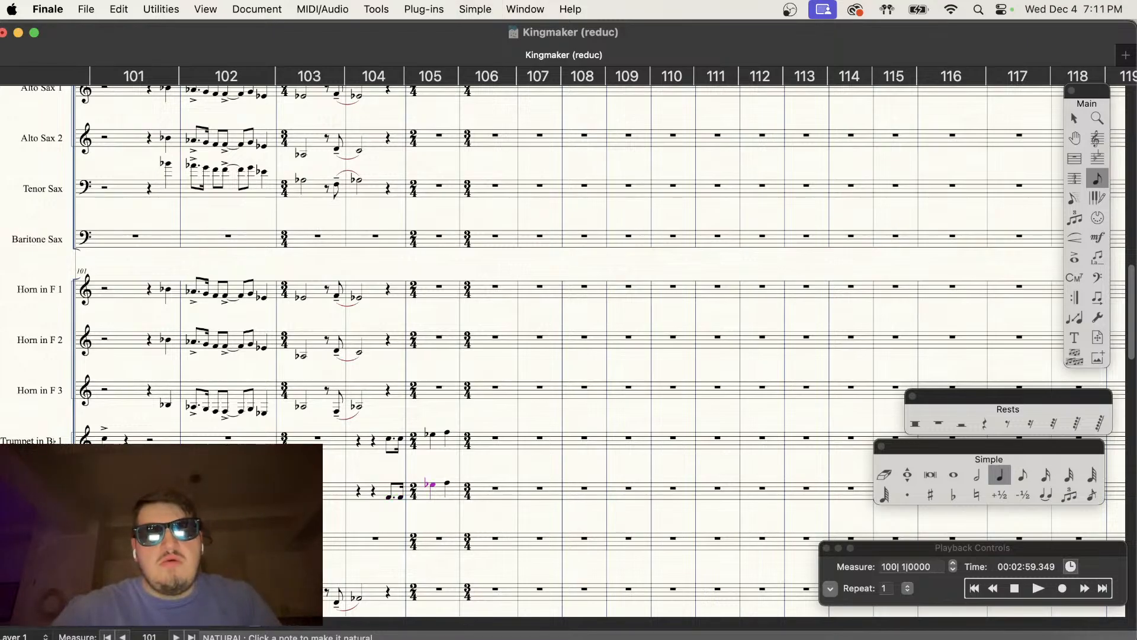
{"action": "key", "text": "Down"}
{"action": "key", "text": "Down"}
{"action": "key", "text": "Down"}
{"action": "key", "text": "Down"}
{"action": "key", "text": "shift+Up"}
{"action": "key", "text": "Right"}
{"action": "key", "text": "shift+Down"}
{"action": "key", "text": "super+s"}
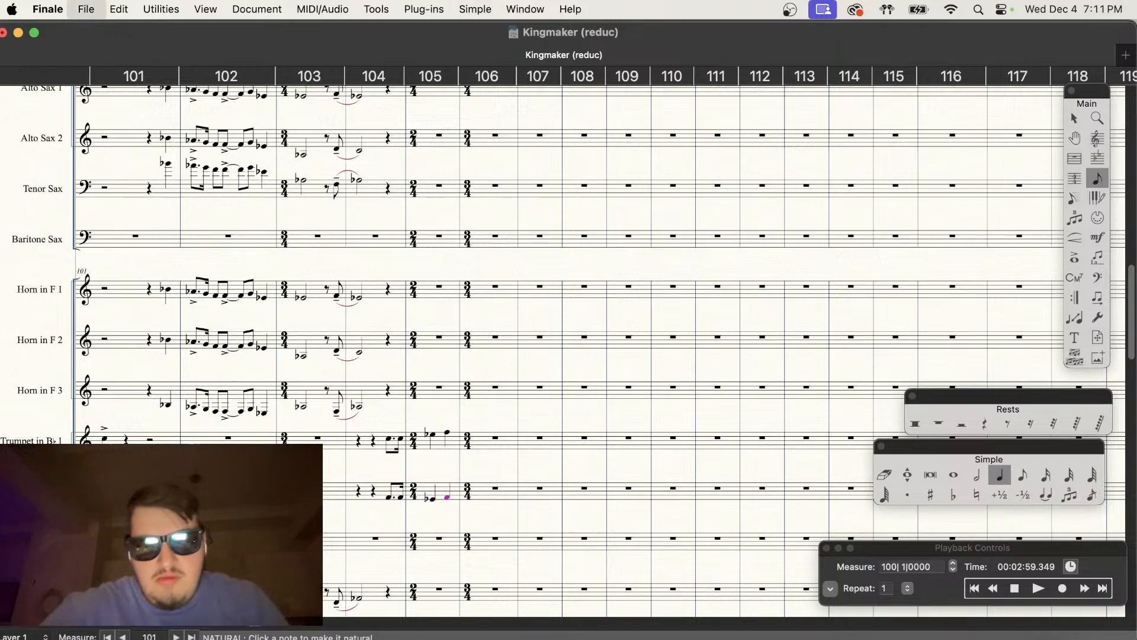
Step: Play back the passage from measure 101 to hear the two trumpet parts entering in measure 104
{"action": "left_click", "coordinate": [1038, 588]}
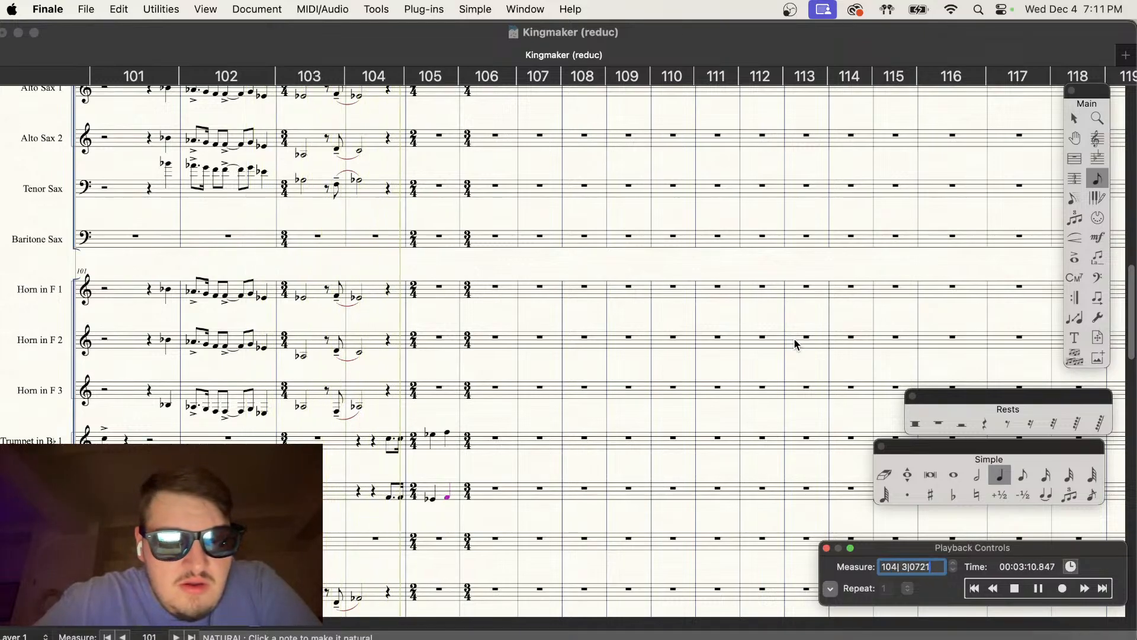
{"action": "left_click", "coordinate": [1015, 588]}
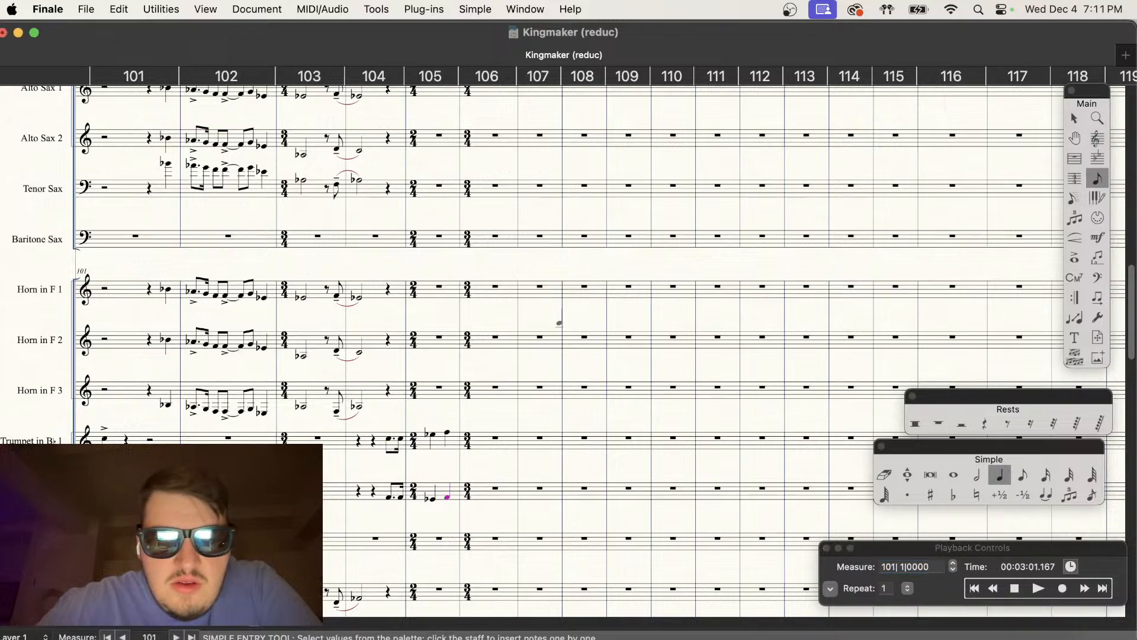
{"action": "scroll", "coordinate": [559, 320], "scroll_direction": "down", "scroll_amount": 5}
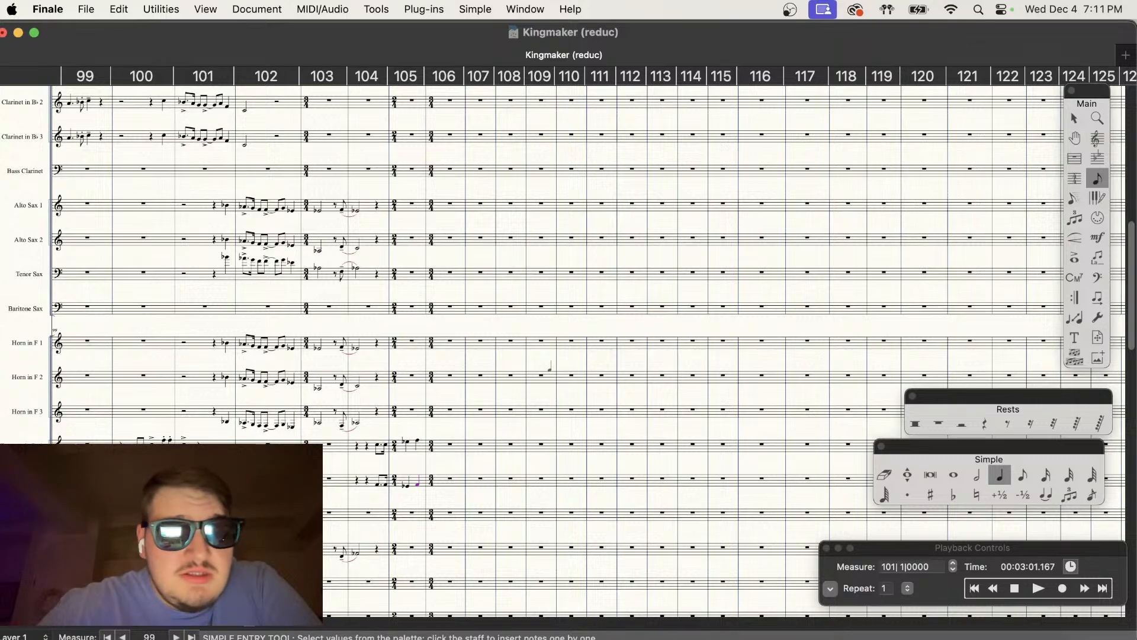
{"action": "scroll", "coordinate": [604, 412], "scroll_direction": "down", "scroll_amount": 1}
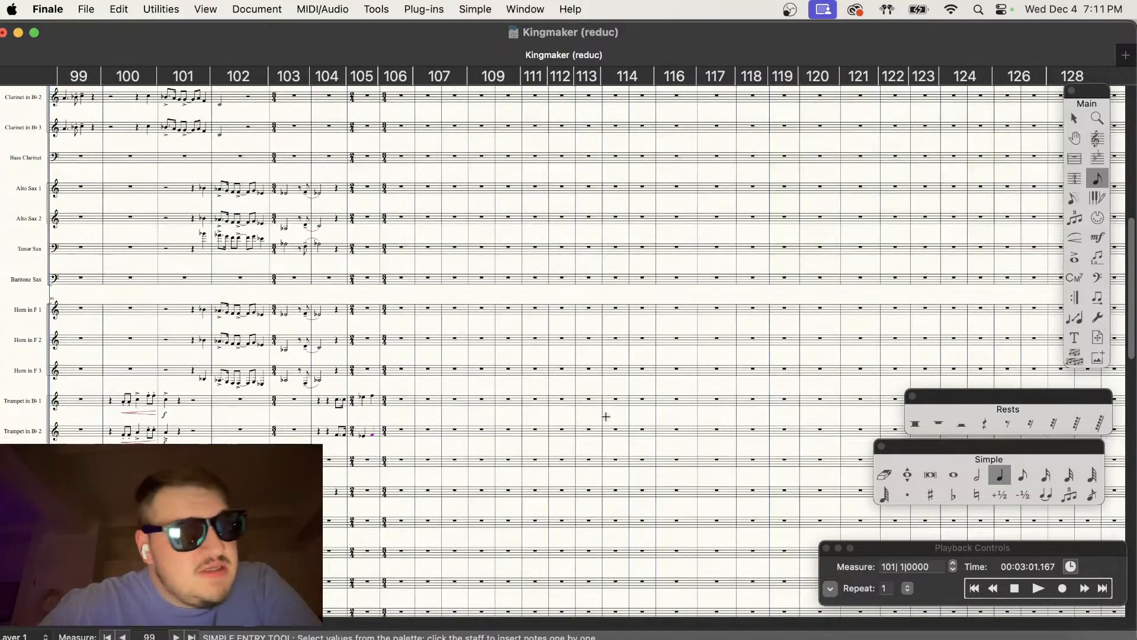
{"action": "scroll", "coordinate": [607, 413], "scroll_direction": "up", "scroll_amount": 4}
{"action": "scroll", "coordinate": [604, 416], "scroll_direction": "down", "scroll_amount": 1}
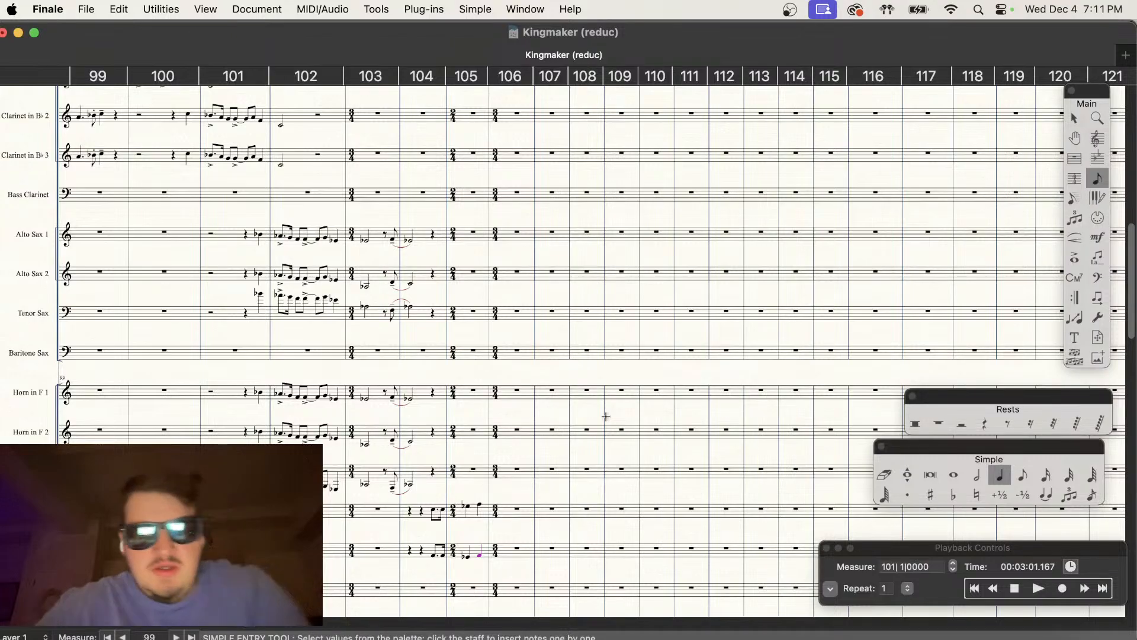
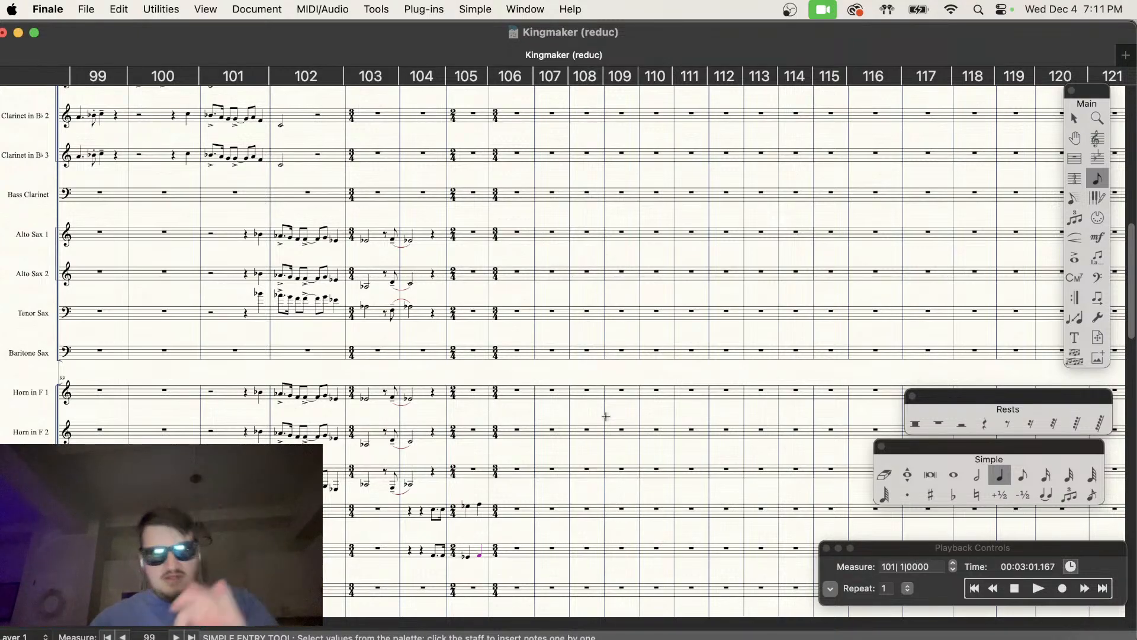
Step: Play back the passage from measure 99 through measure 105 to review the brass and saxophone lead-in
{"action": "scroll", "coordinate": [593, 253], "scroll_direction": "down", "scroll_amount": 2}
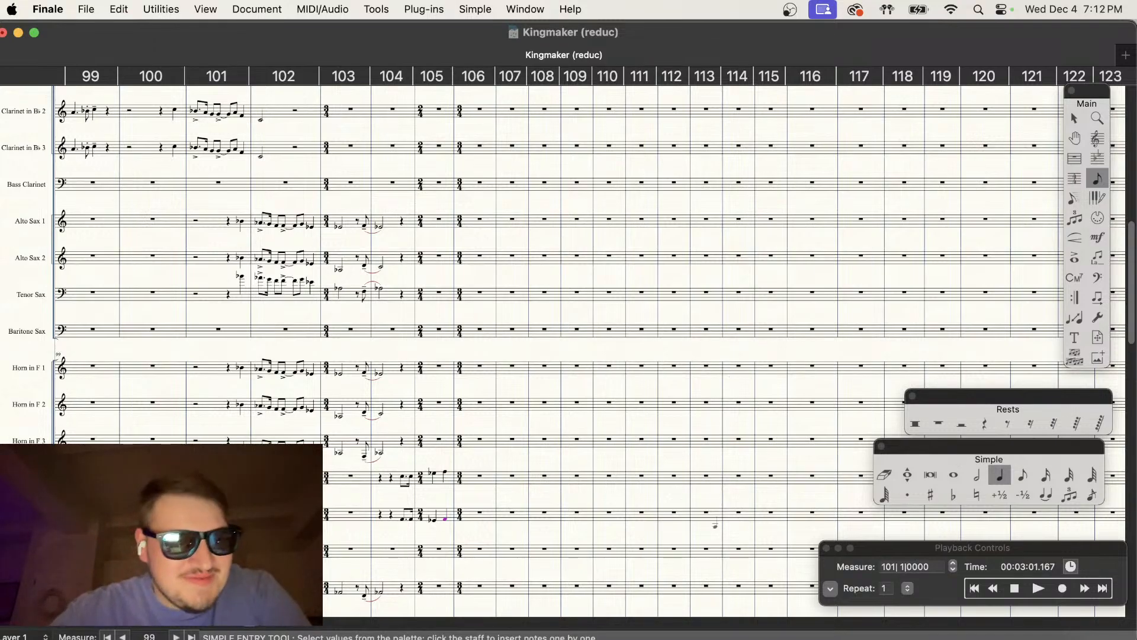
{"action": "scroll", "coordinate": [984, 446], "scroll_direction": "down", "scroll_amount": 5}
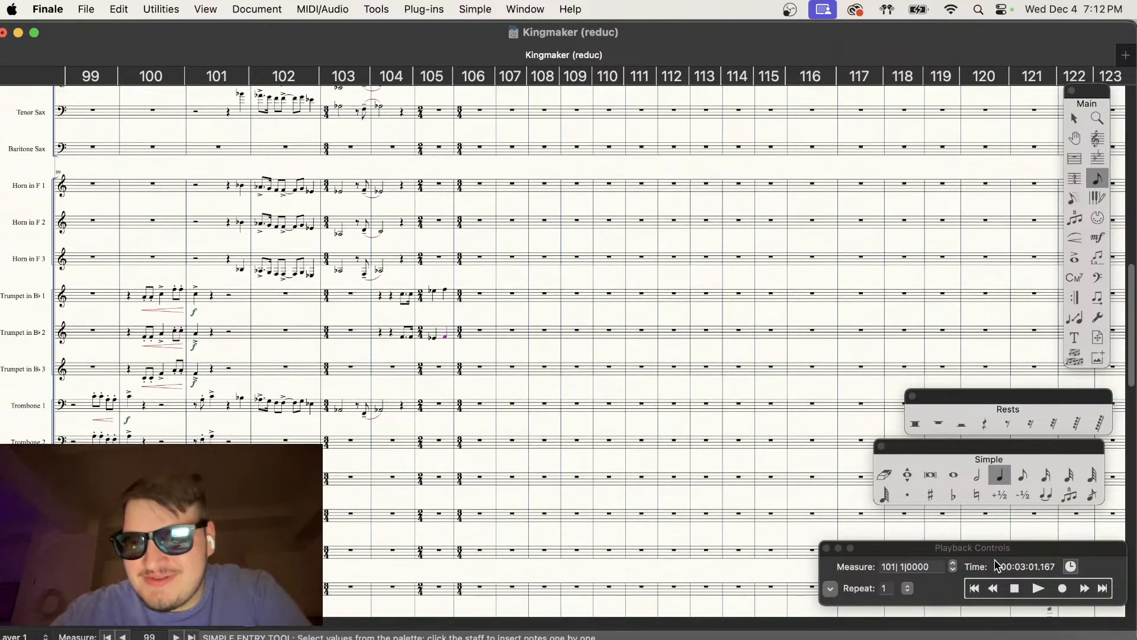
{"action": "left_click", "coordinate": [1014, 588]}
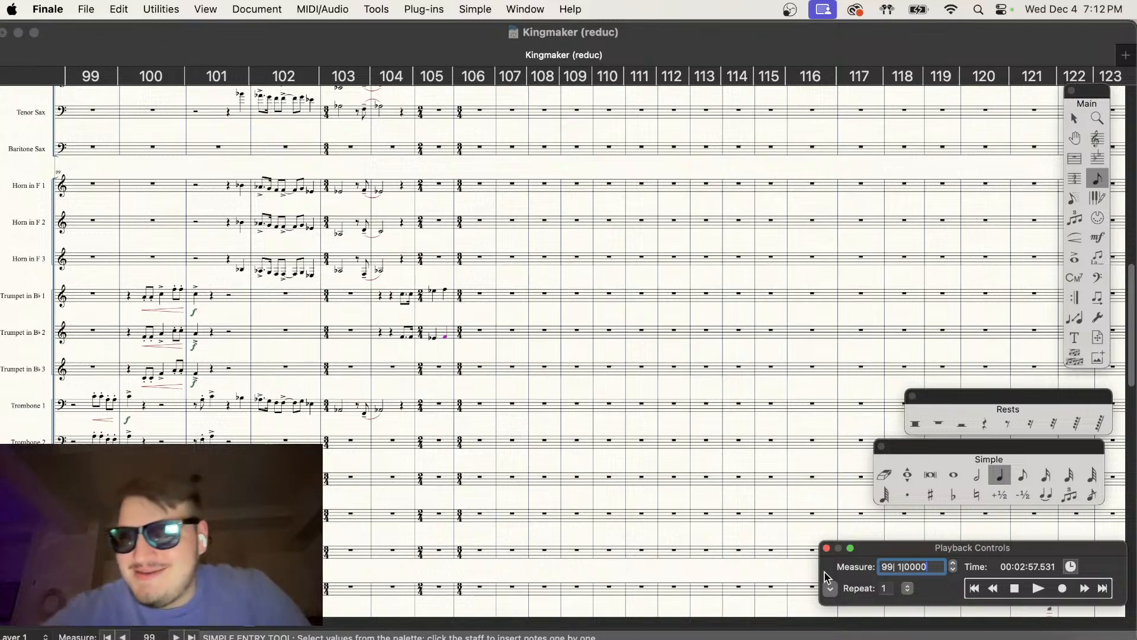
{"action": "left_click", "coordinate": [1039, 589]}
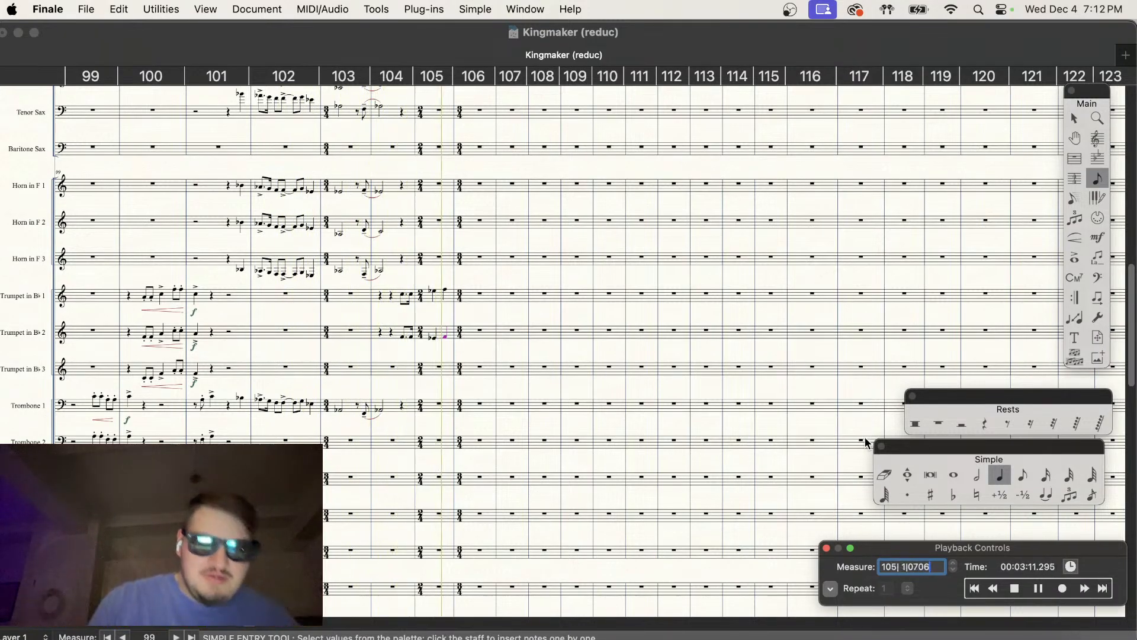
{"action": "left_click", "coordinate": [993, 587]}
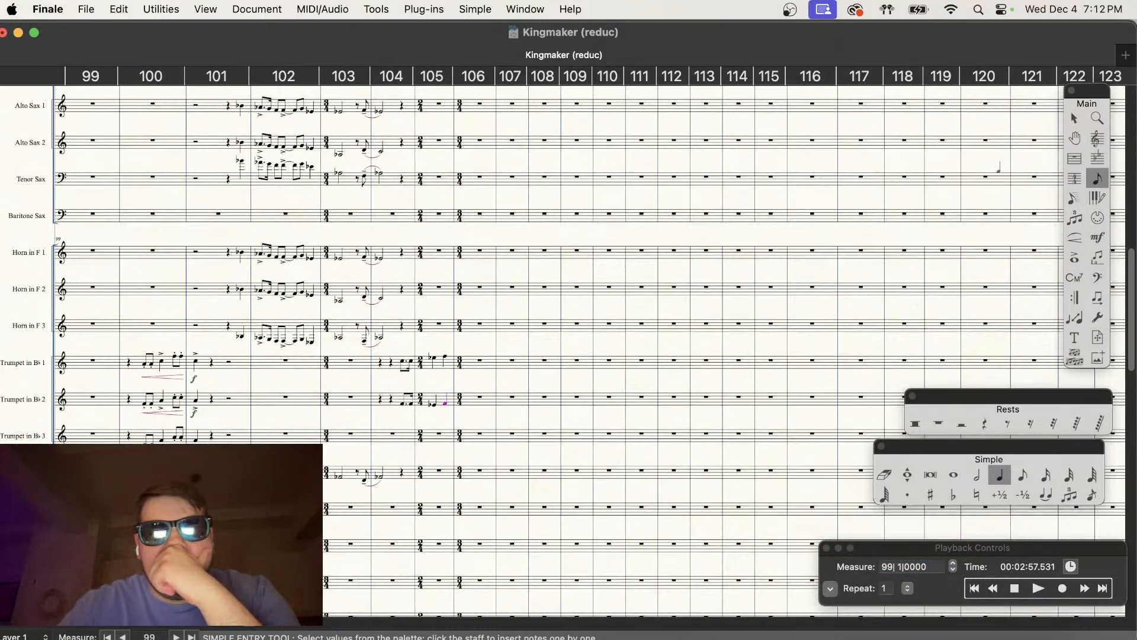
Step: Copy measures 103 and 104 of the saxophones and horns into measures 106 and 107
{"action": "left_click", "coordinate": [1074, 118]}
{"action": "scroll", "coordinate": [481, 364], "scroll_direction": "up", "scroll_amount": 3}
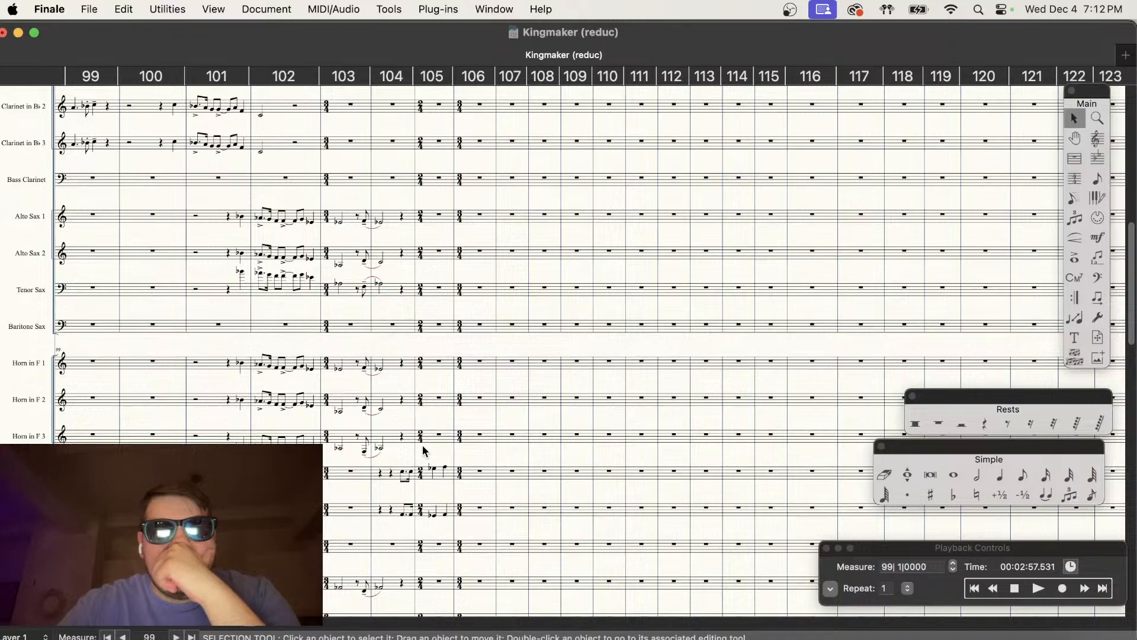
{"action": "left_click_drag", "start_coordinate": [417, 448], "coordinate": [466, 219]}
Step: Transpose the saxophone and horn notes from the end of measure 106 through measure 107 chromatically up a major second
{"action": "left_click_drag", "start_coordinate": [543, 469], "coordinate": [491, 215]}
{"action": "right_click", "coordinate": [491, 215]}
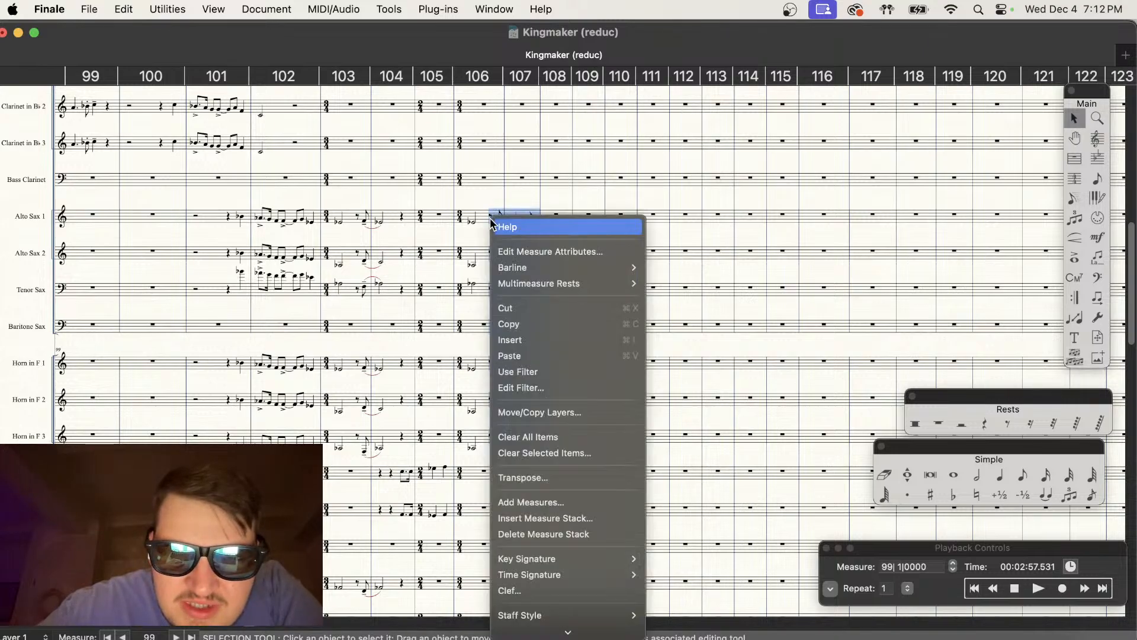
{"action": "left_click", "coordinate": [564, 479]}
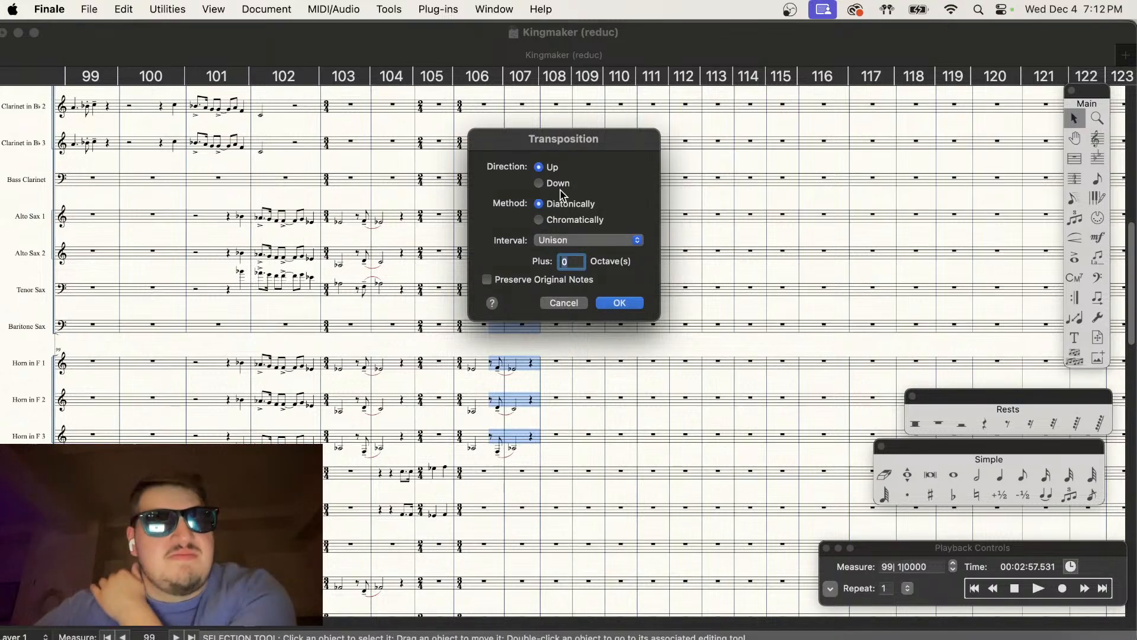
{"action": "left_click", "coordinate": [574, 239]}
{"action": "left_click", "coordinate": [576, 226]}
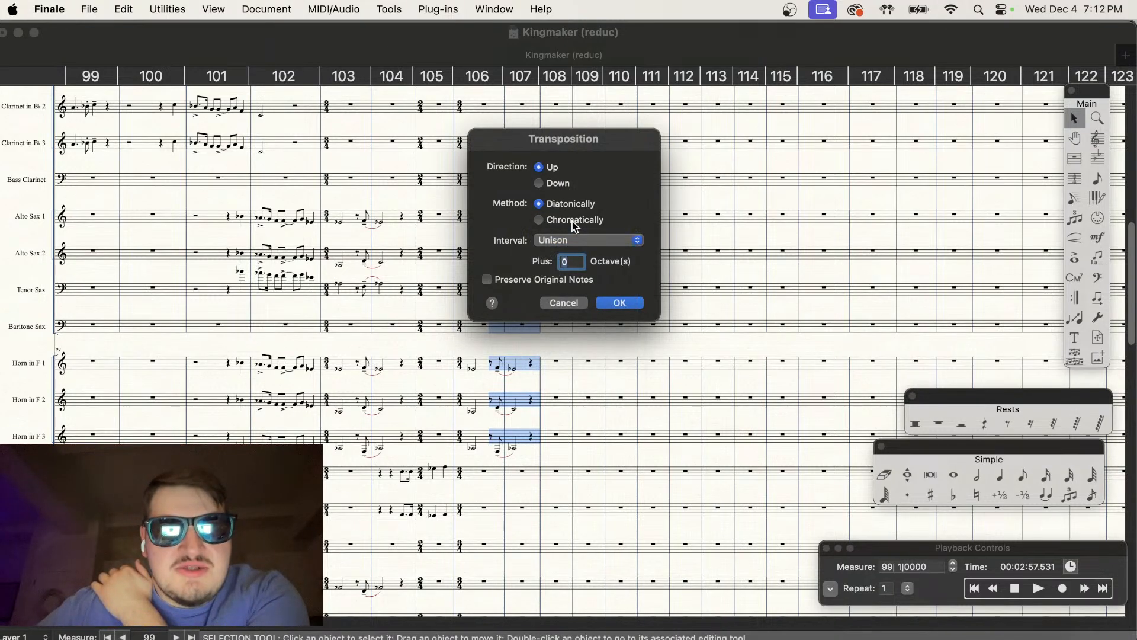
{"action": "left_click", "coordinate": [574, 234]}
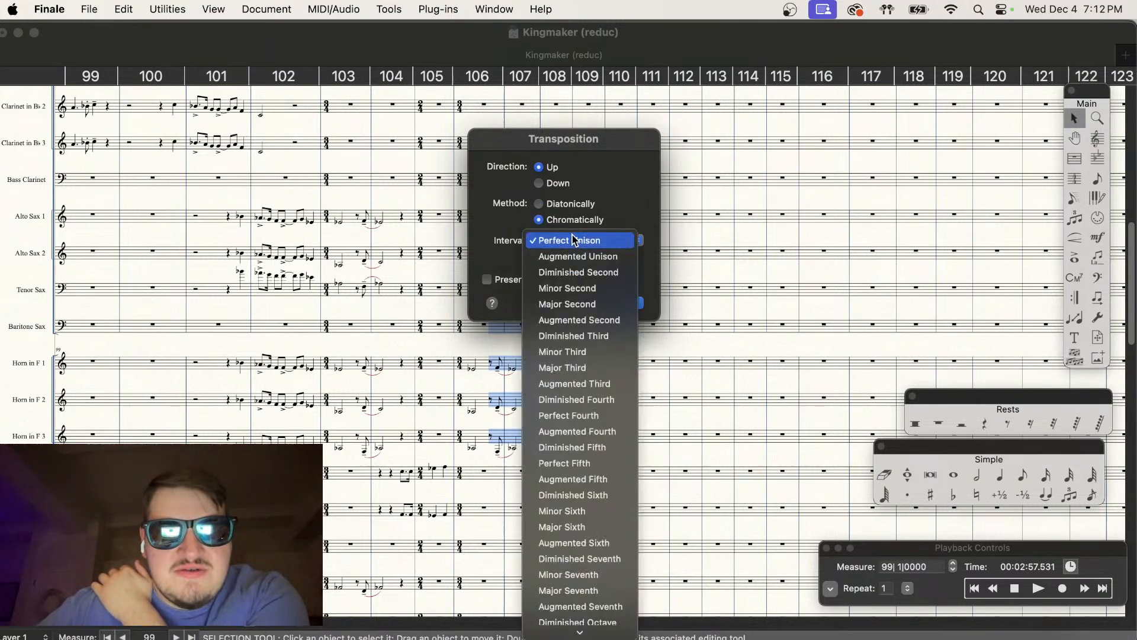
{"action": "left_click", "coordinate": [586, 303]}
{"action": "left_click", "coordinate": [610, 303]}
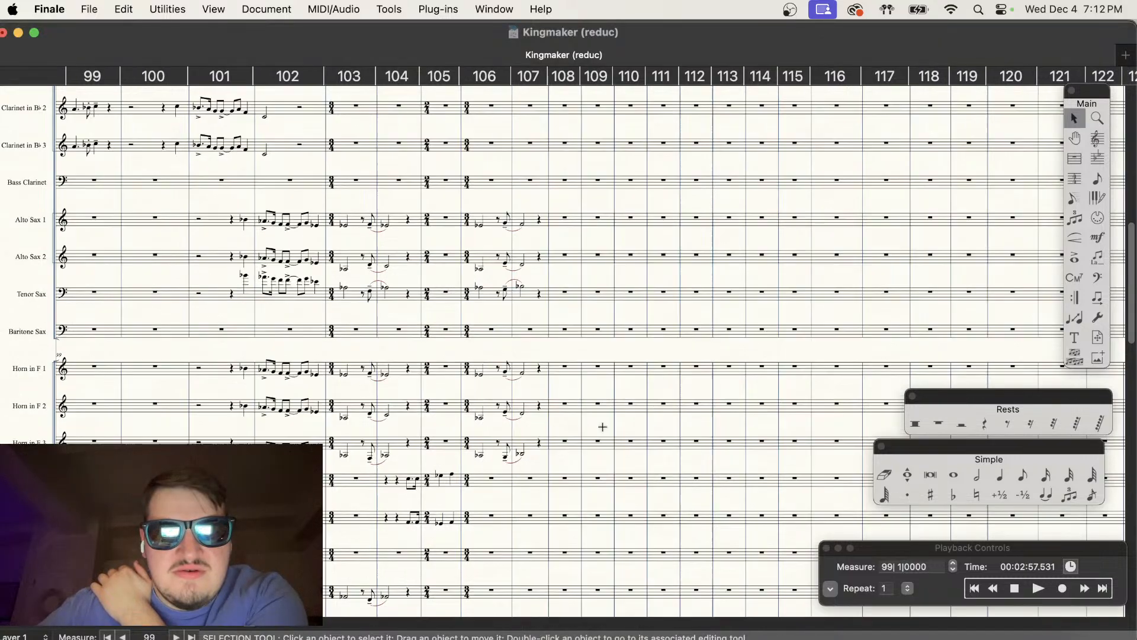
Step: Play back from measure 101 into measure 107 to hear the transposed saxophone and horn phrase
{"action": "scroll", "coordinate": [604, 432], "scroll_direction": "right", "scroll_amount": 5}
{"action": "key", "text": "super+equal"}
{"action": "scroll", "coordinate": [604, 433], "scroll_direction": "down", "scroll_amount": 1}
{"action": "left_click", "coordinate": [1030, 589]}
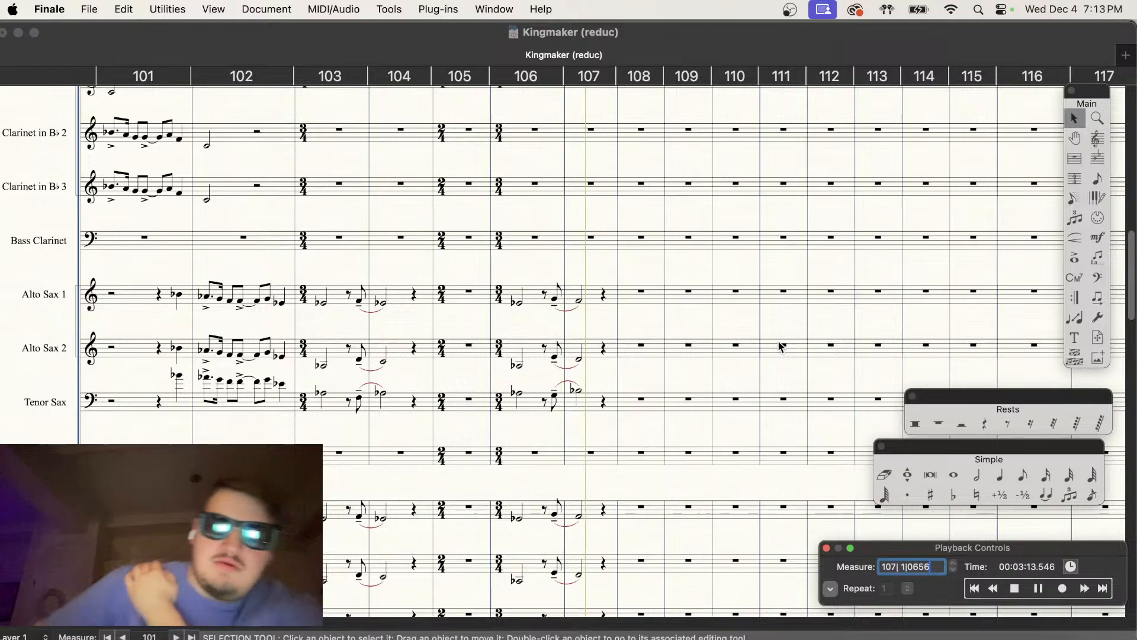
{"action": "left_click", "coordinate": [837, 469]}
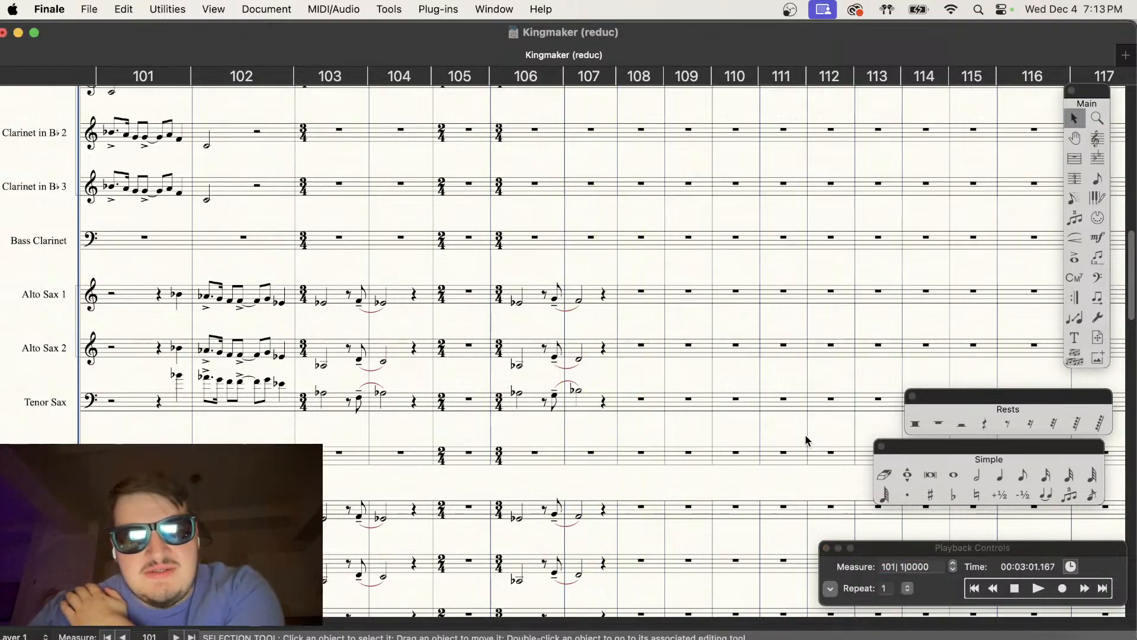
{"action": "key", "text": "super+="}
{"action": "scroll", "coordinate": [768, 397], "scroll_direction": "right", "scroll_amount": 1}
{"action": "scroll", "coordinate": [768, 397], "scroll_direction": "down", "scroll_amount": 4}
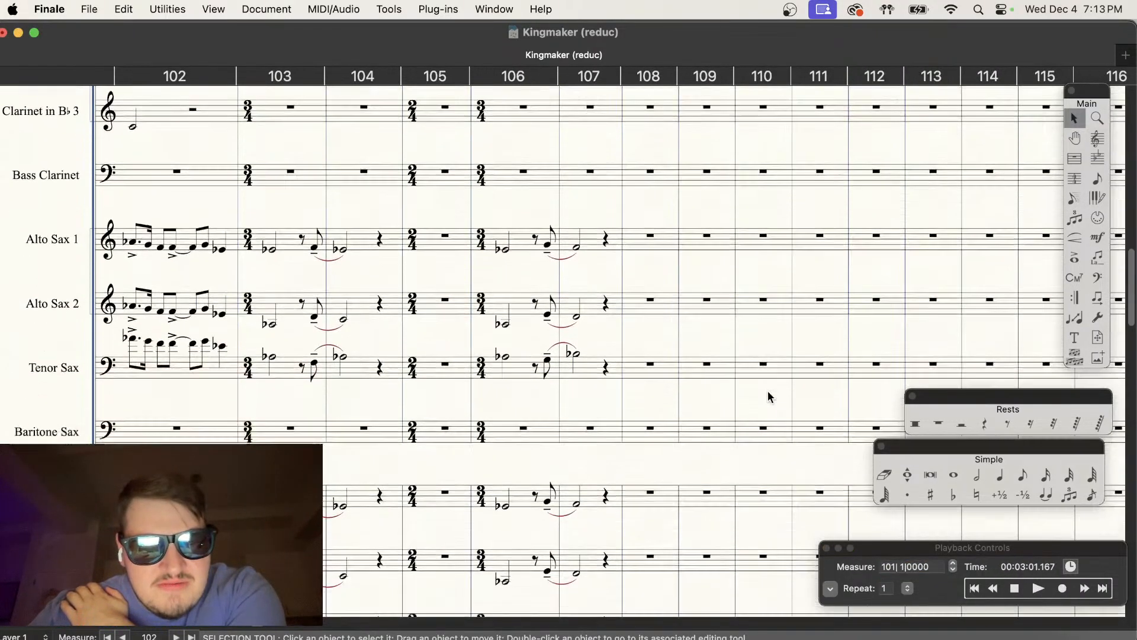
Step: Play back measures 102 to 107, and raise the half note in measure 106 of Alto Sax 2 and Horn in F 2 by one step
{"action": "left_click", "coordinate": [1039, 588]}
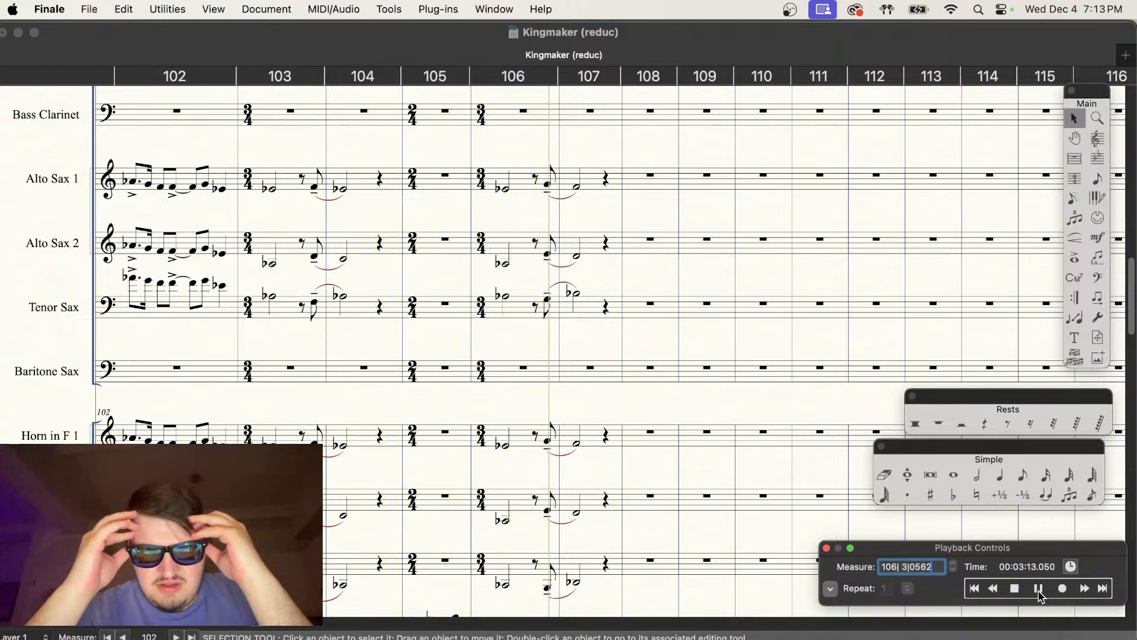
{"action": "left_click", "coordinate": [1016, 589]}
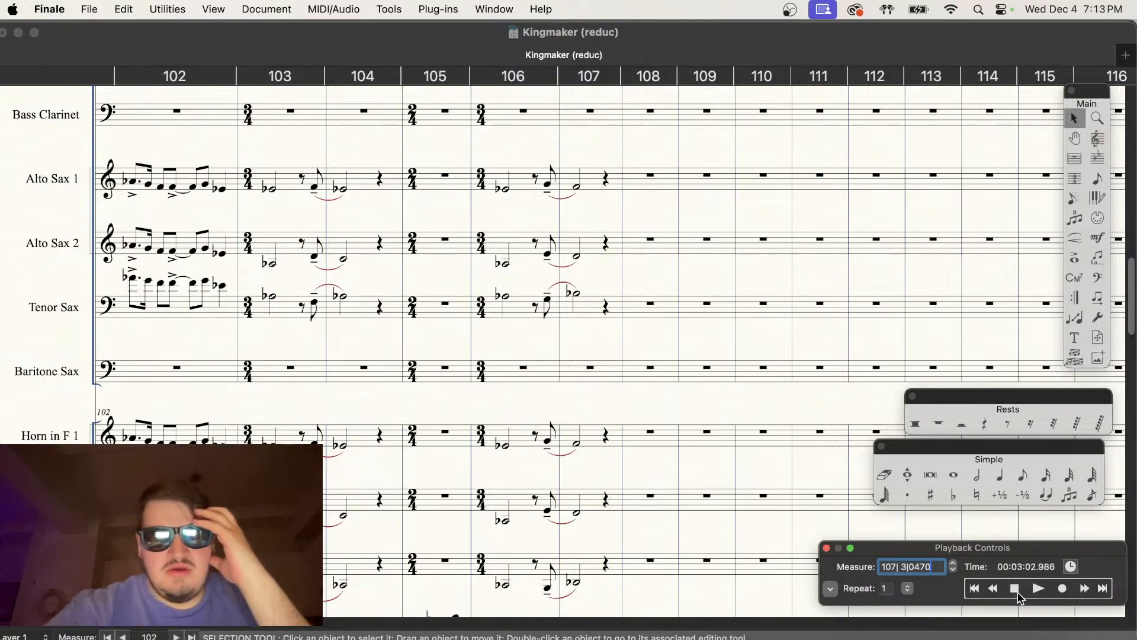
{"action": "left_click", "coordinate": [977, 477]}
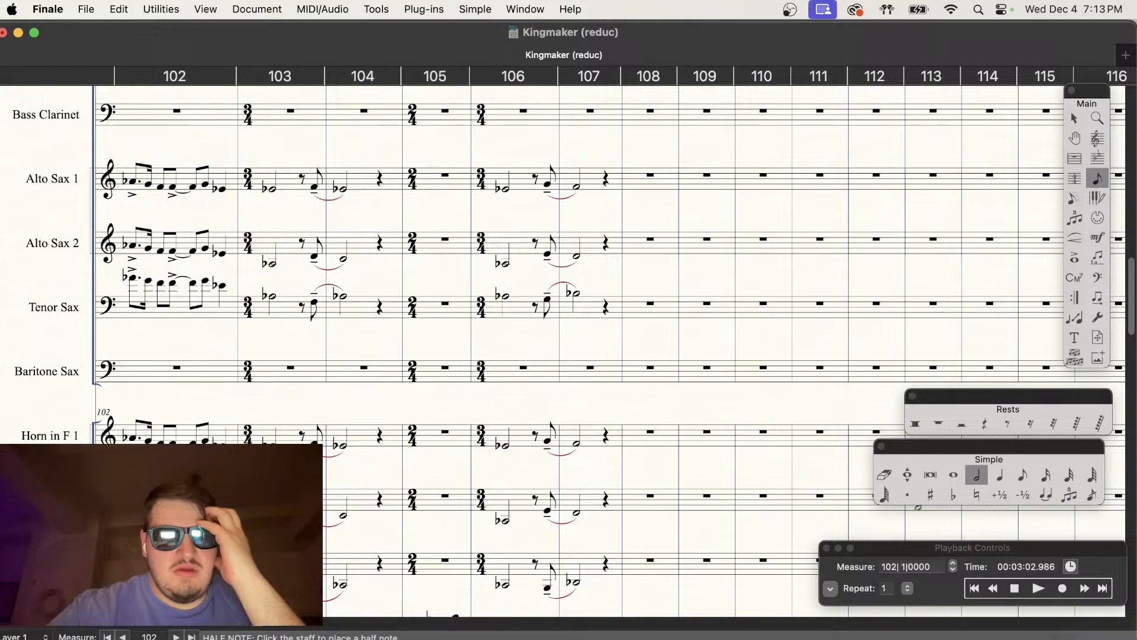
{"action": "left_click", "coordinate": [976, 495]}
{"action": "left_click", "coordinate": [593, 293]}
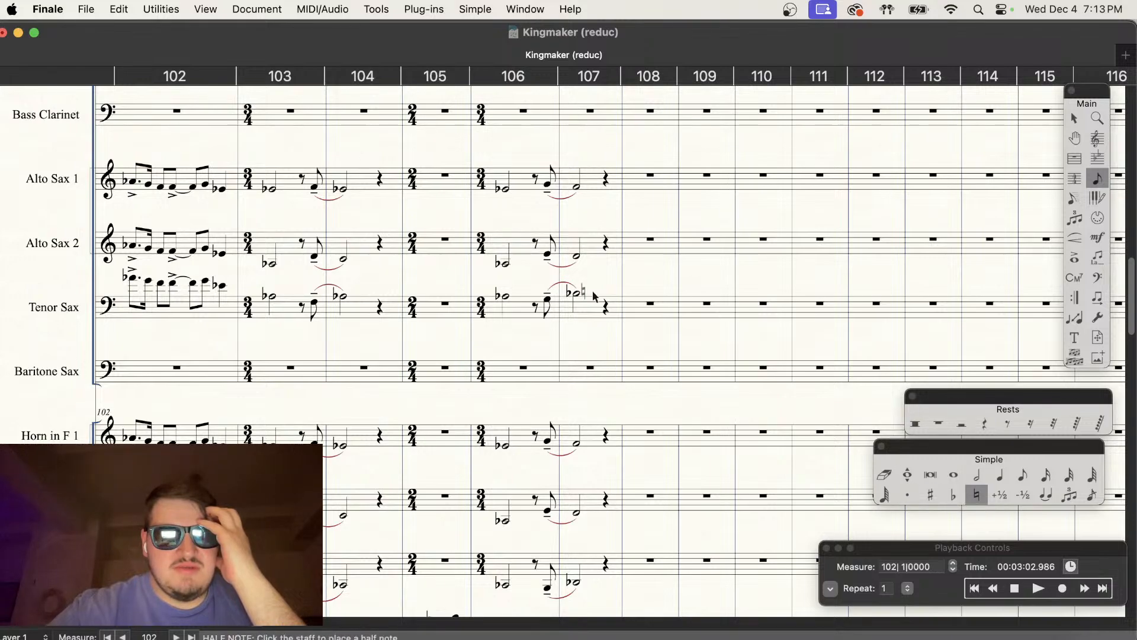
{"action": "left_click", "coordinate": [507, 261]}
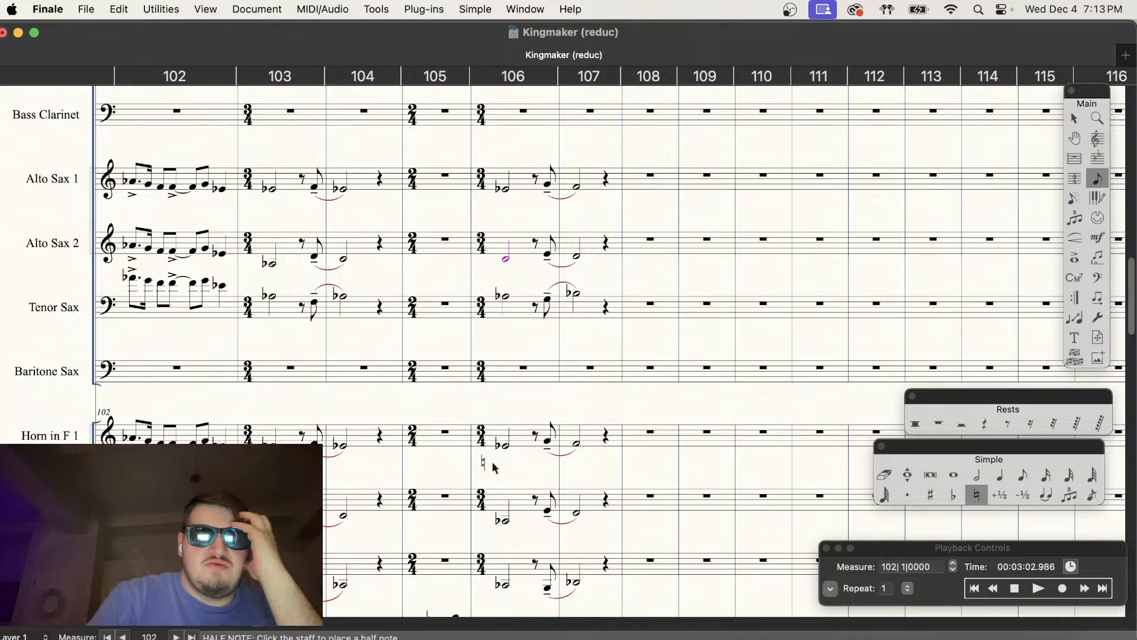
{"action": "scroll", "coordinate": [497, 468], "scroll_direction": "down", "scroll_amount": 3}
{"action": "key", "text": "Up"}
Step: Play back measure 106 on its own to check the saxophone and horn harmony
{"action": "scroll", "coordinate": [531, 449], "scroll_direction": "right", "scroll_amount": 4}
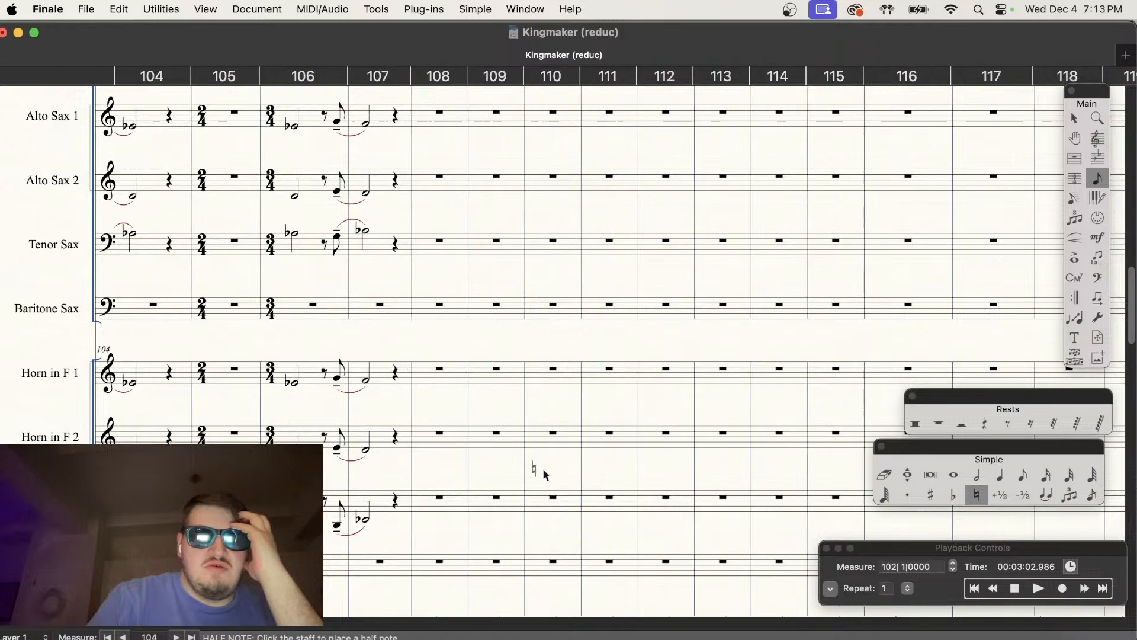
{"action": "scroll", "coordinate": [545, 474], "scroll_direction": "right", "scroll_amount": 4}
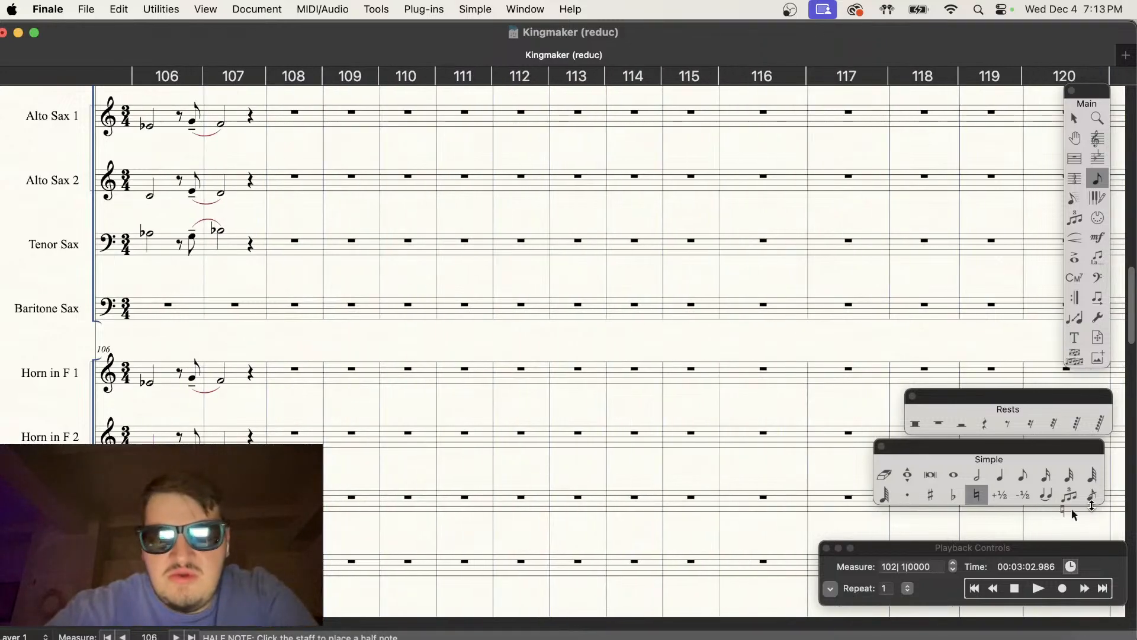
{"action": "left_click", "coordinate": [1039, 587]}
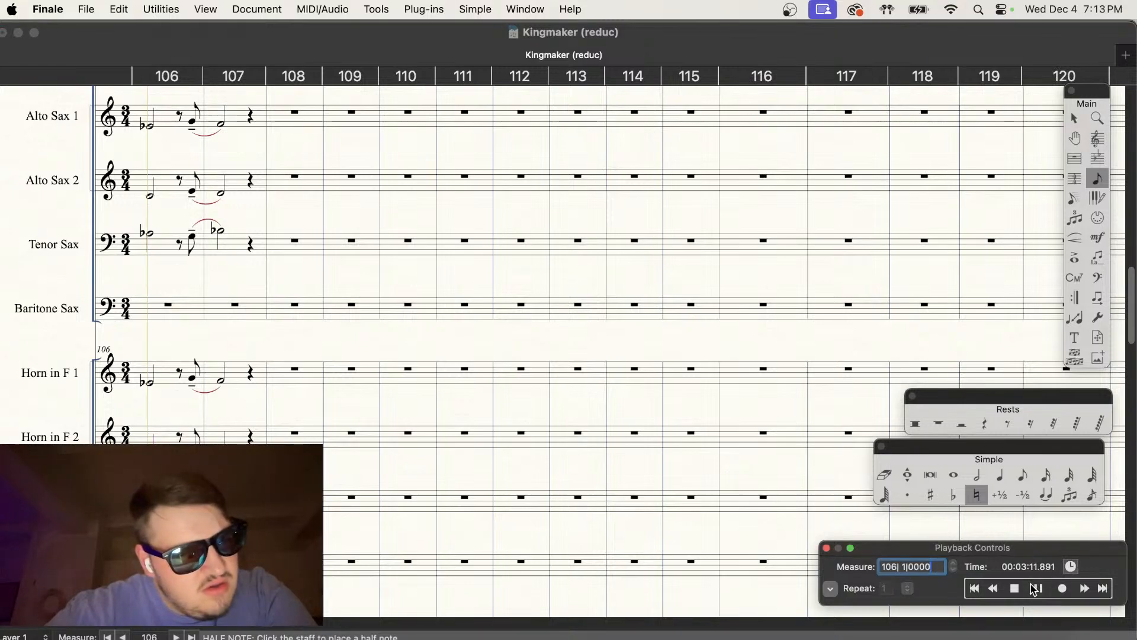
{"action": "left_click", "coordinate": [1031, 590]}
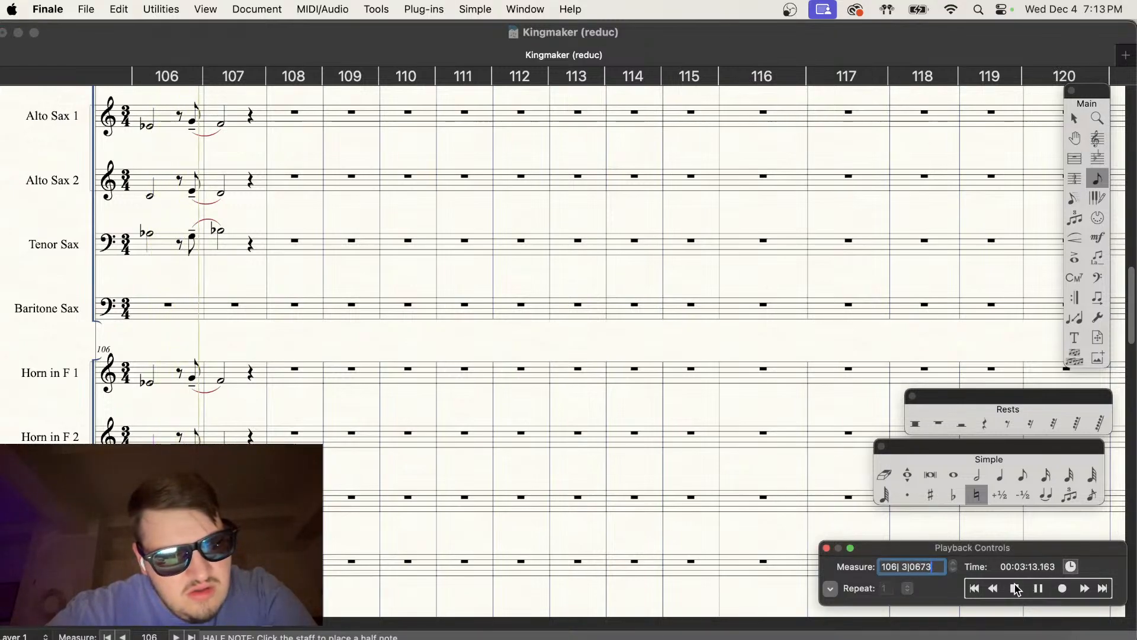
{"action": "left_click", "coordinate": [1016, 588]}
Step: Add a flat to the eighth note in measure 106 of both Alto Sax 2 and Horn in F 2
{"action": "left_click", "coordinate": [1023, 475]}
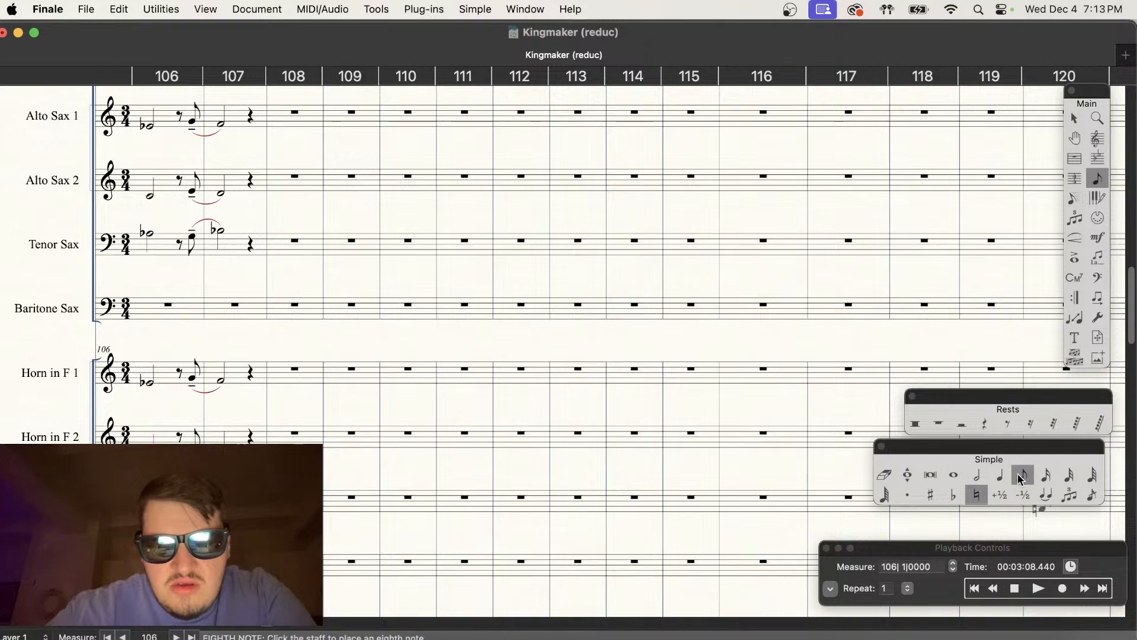
{"action": "left_click", "coordinate": [949, 499]}
{"action": "left_click", "coordinate": [1017, 482]}
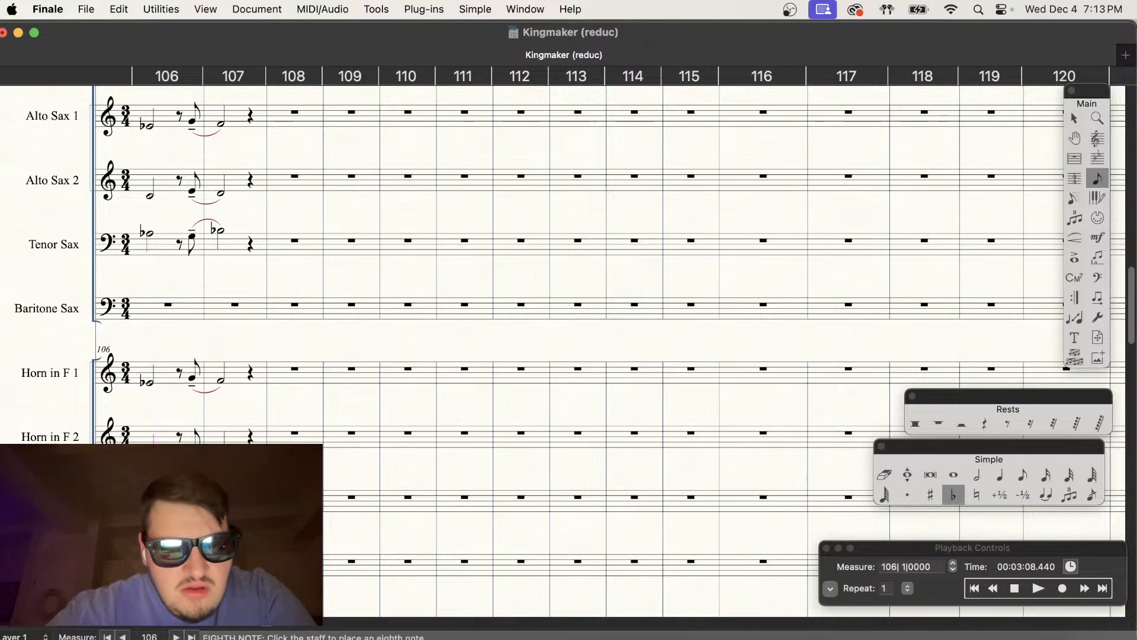
{"action": "left_click", "coordinate": [197, 437]}
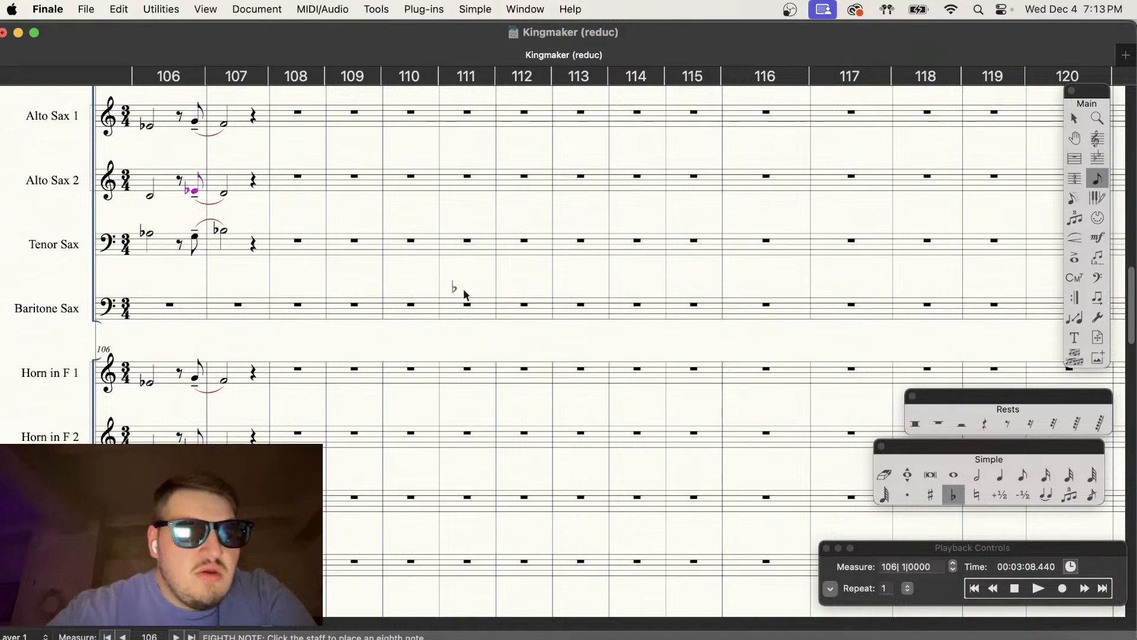
Step: Play back the edited measure 106 and save the score
{"action": "left_click", "coordinate": [1040, 587]}
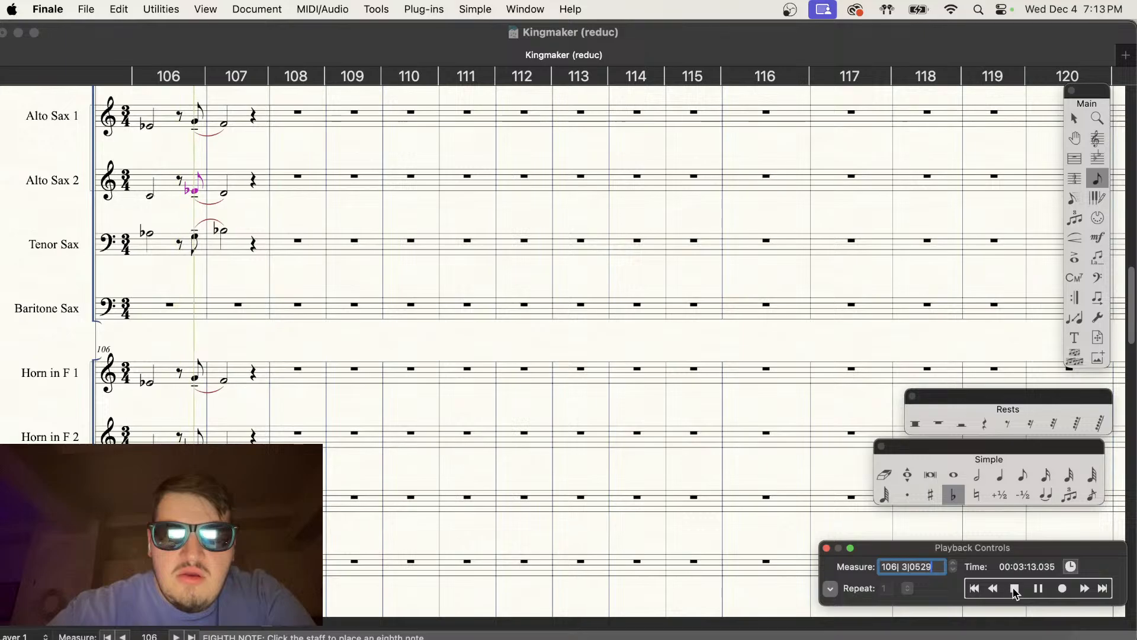
{"action": "left_click", "coordinate": [1015, 588]}
{"action": "scroll", "coordinate": [445, 355], "scroll_direction": "up", "scroll_amount": 4}
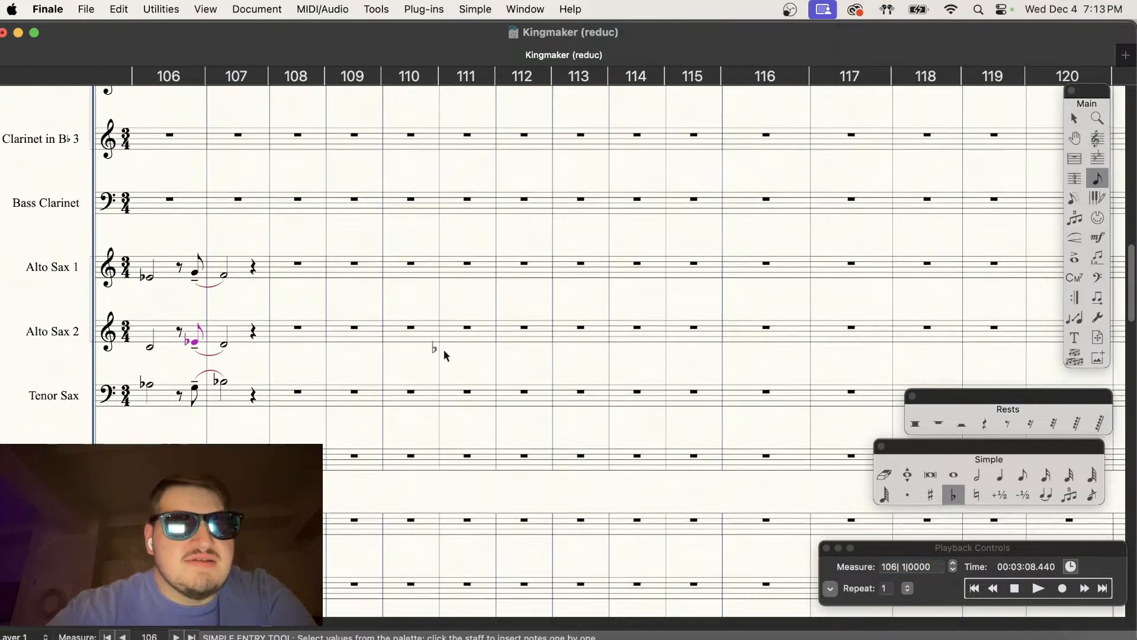
{"action": "key", "text": "super+s"}
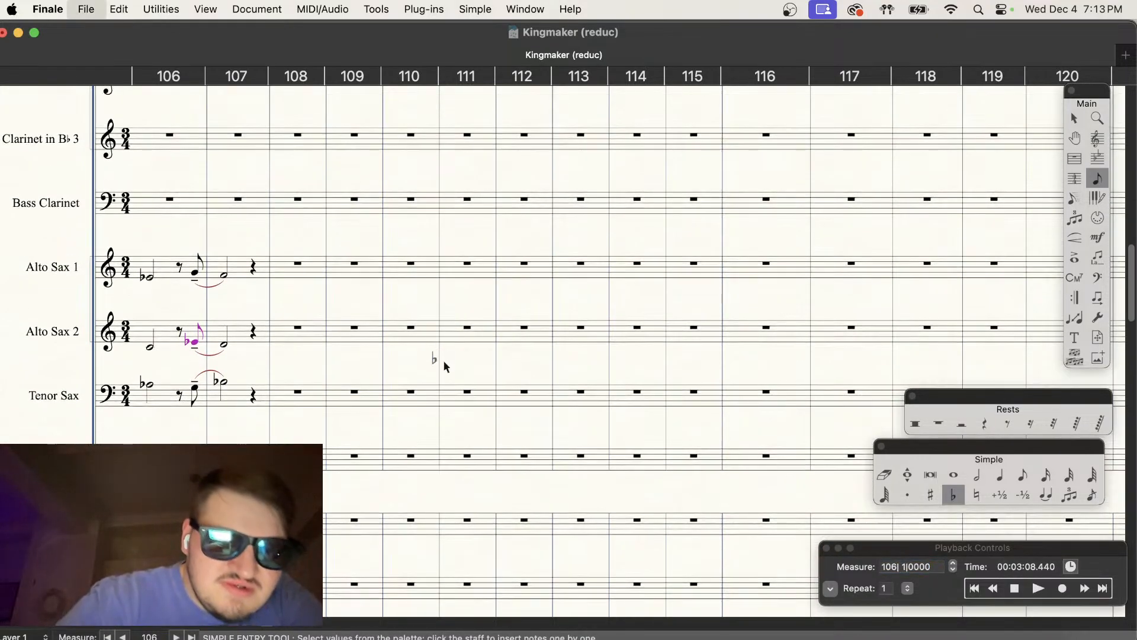
Step: Play back the passage from measure 101 through the chord in measure 107
{"action": "scroll", "coordinate": [617, 554], "scroll_direction": "left", "scroll_amount": 4}
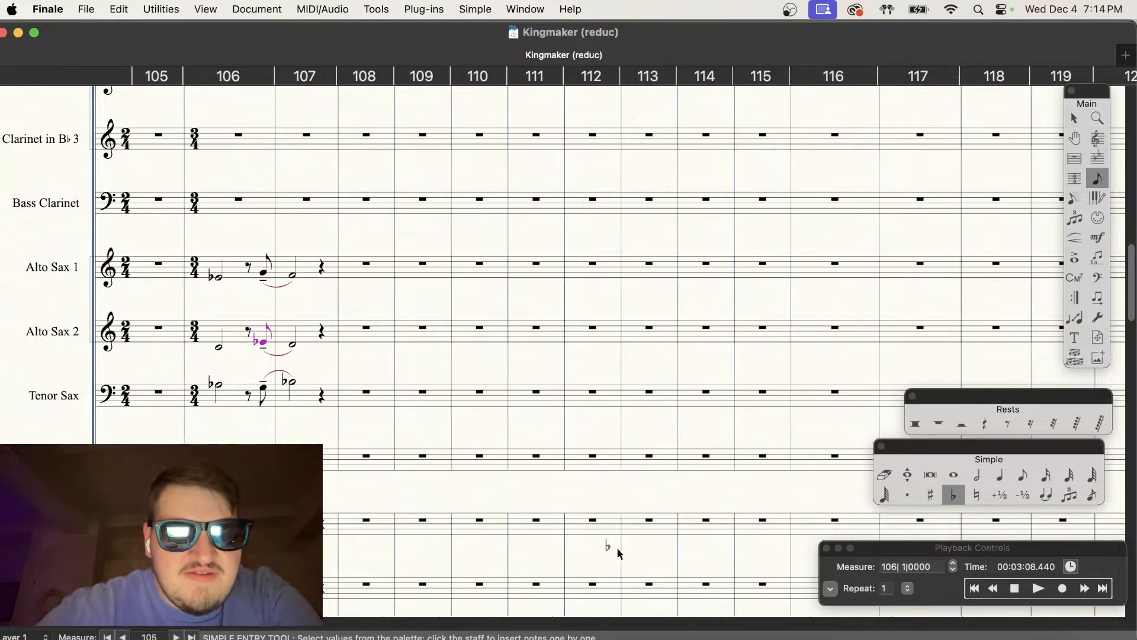
{"action": "scroll", "coordinate": [617, 554], "scroll_direction": "left", "scroll_amount": 3}
{"action": "scroll", "coordinate": [617, 554], "scroll_direction": "up", "scroll_amount": 3}
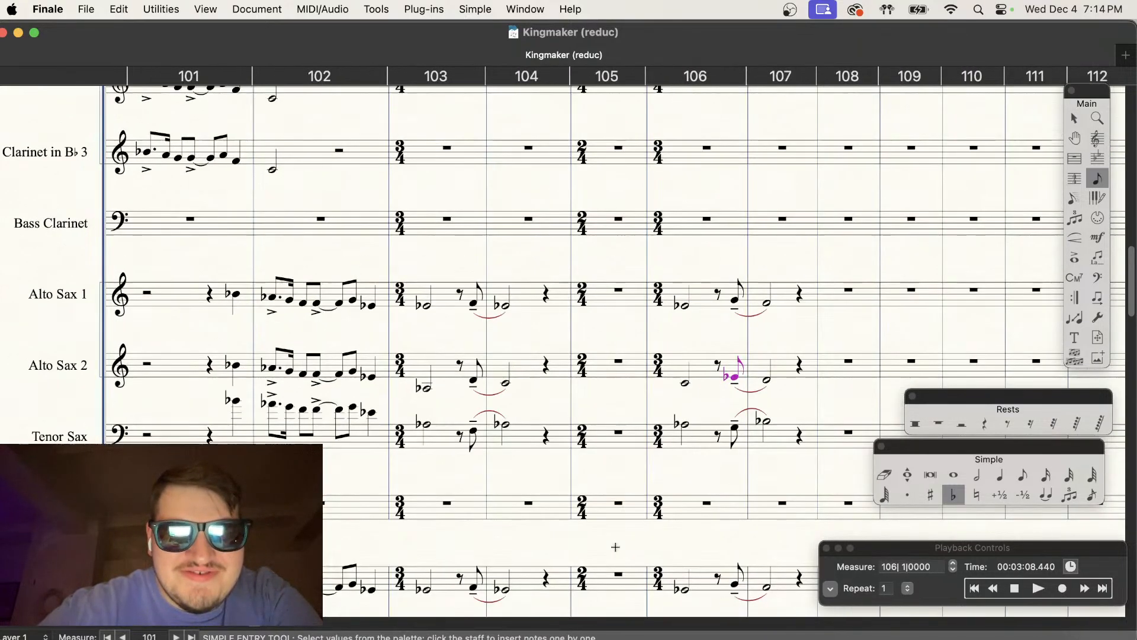
{"action": "scroll", "coordinate": [615, 547], "scroll_direction": "down", "scroll_amount": 2}
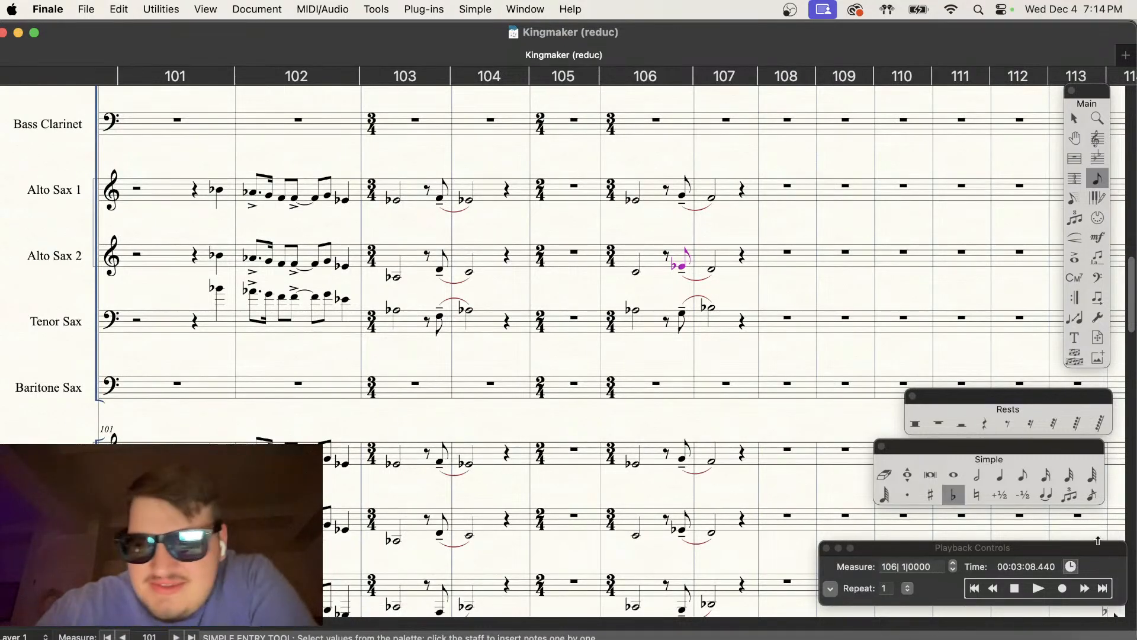
{"action": "left_click", "coordinate": [1037, 587]}
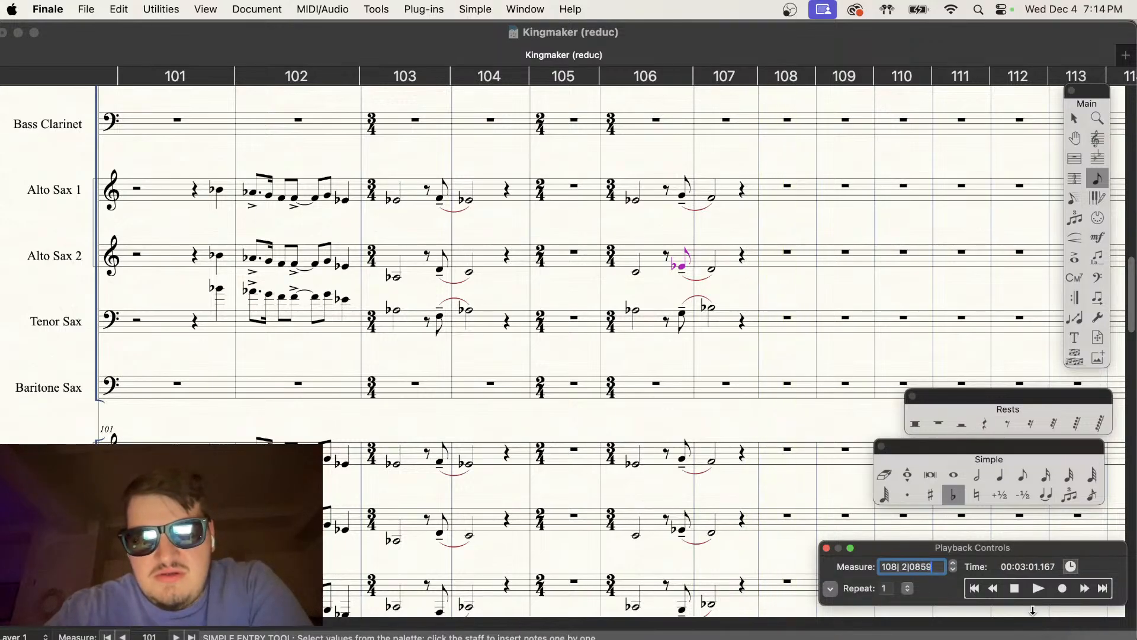
Step: Play back the passage from measure 98 into measure 108 with the horn, trumpet and trombone staves in view
{"action": "left_click", "coordinate": [687, 360]}
{"action": "key", "text": "super+minus"}
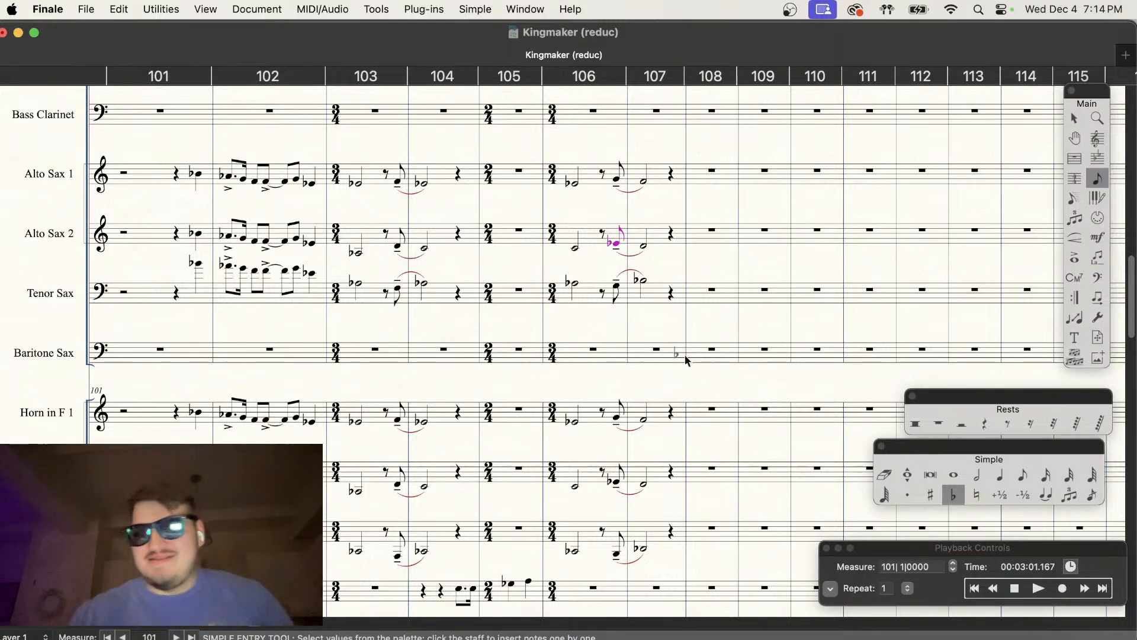
{"action": "scroll", "coordinate": [627, 376], "scroll_direction": "down", "scroll_amount": 3}
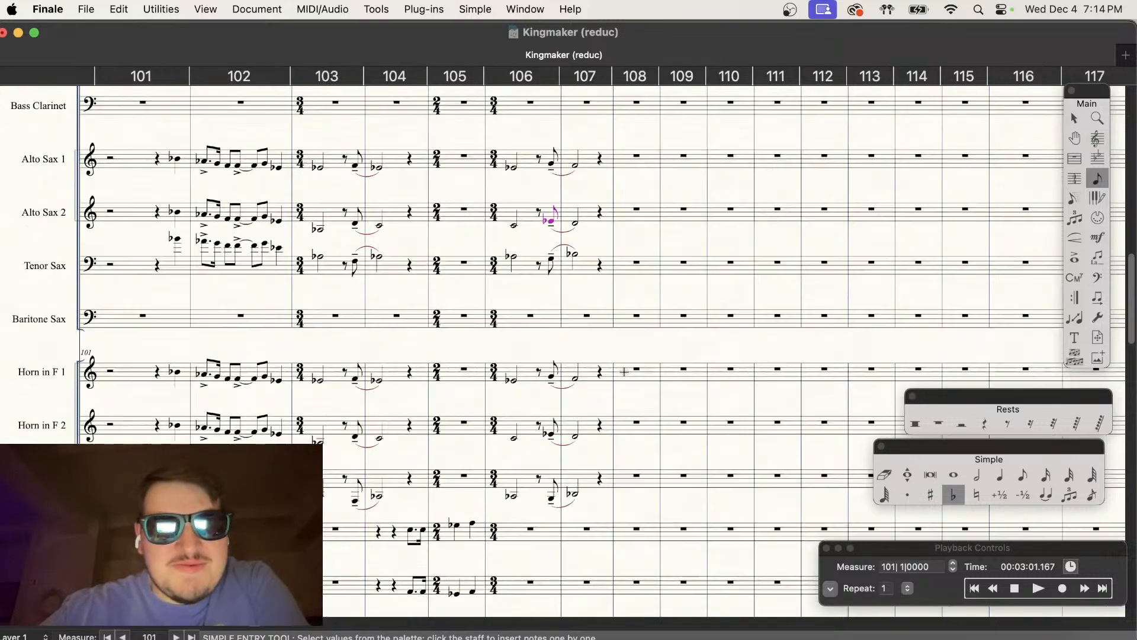
{"action": "scroll", "coordinate": [628, 377], "scroll_direction": "left", "scroll_amount": 3}
{"action": "scroll", "coordinate": [654, 458], "scroll_direction": "down", "scroll_amount": 3}
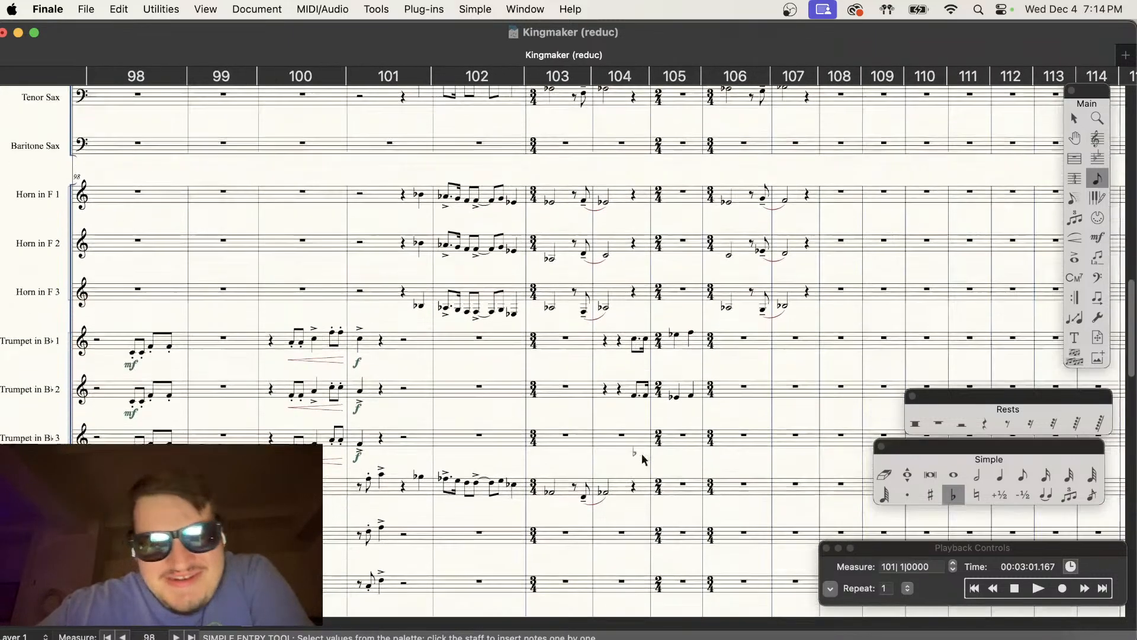
{"action": "scroll", "coordinate": [645, 455], "scroll_direction": "down", "scroll_amount": 2}
{"action": "left_click", "coordinate": [1038, 593]}
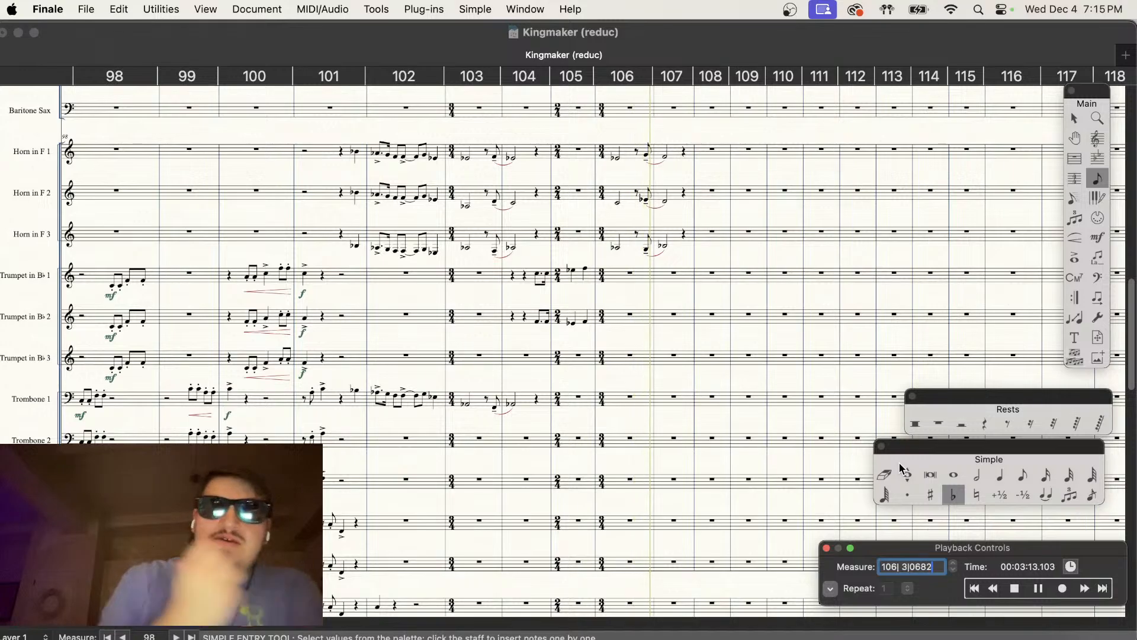
{"action": "left_click", "coordinate": [1014, 588]}
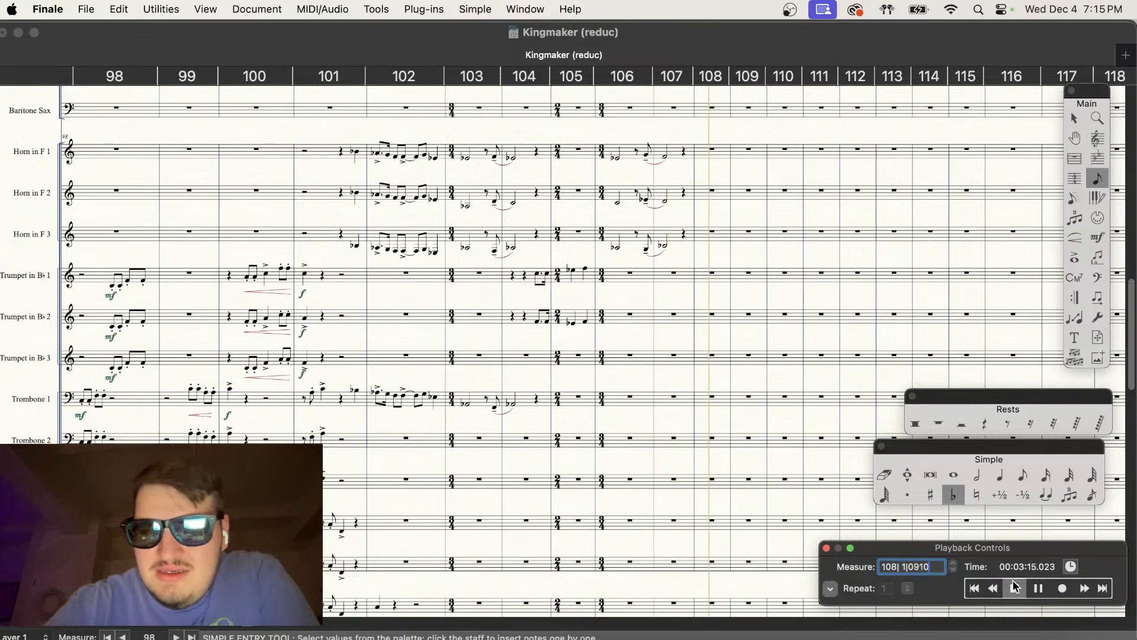
Step: Examine the woodwind, saxophone and horn staves from measure 101 onward in a wider view of the score
{"action": "scroll", "coordinate": [770, 361], "scroll_direction": "right", "scroll_amount": 3}
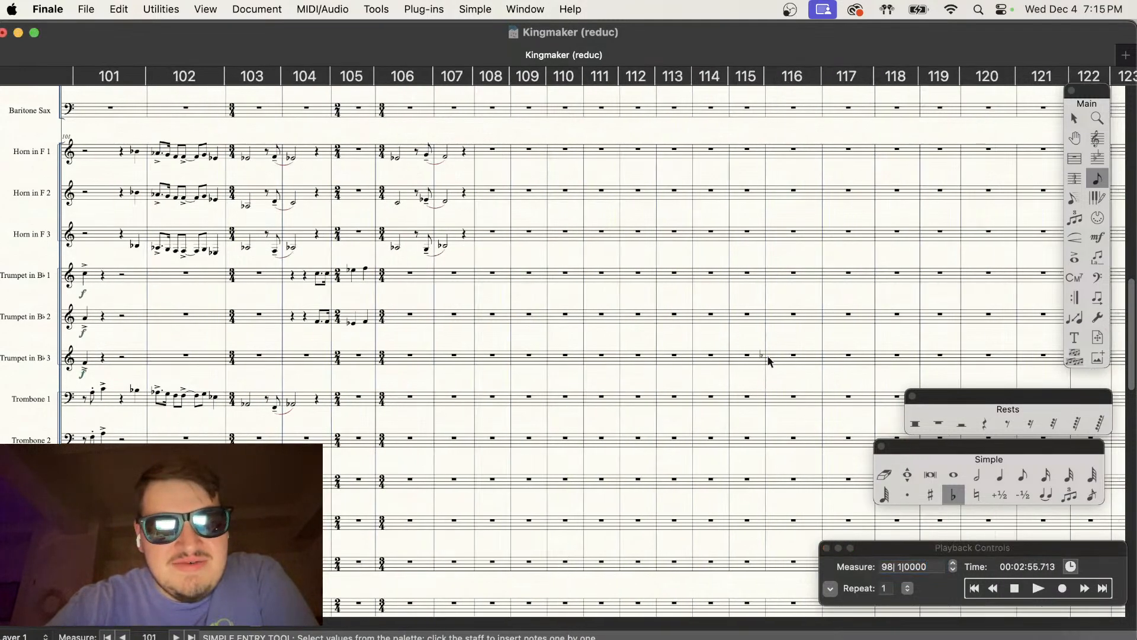
{"action": "scroll", "coordinate": [768, 360], "scroll_direction": "up", "scroll_amount": 5}
{"action": "scroll", "coordinate": [485, 477], "scroll_direction": "up", "scroll_amount": 2}
{"action": "key", "text": "super+minus"}
{"action": "key", "text": "super+minus"}
{"action": "scroll", "coordinate": [484, 477], "scroll_direction": "down", "scroll_amount": 3}
{"action": "scroll", "coordinate": [486, 476], "scroll_direction": "up", "scroll_amount": 2}
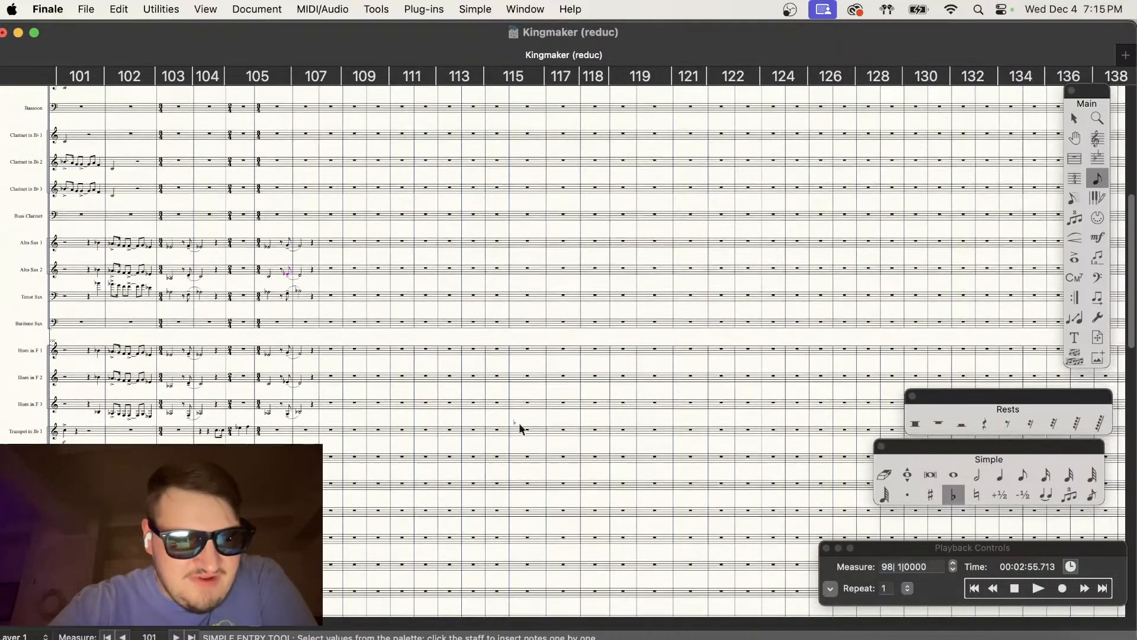
Step: Activate the Selection tool and play back from measure 101, stopping at measure 106
{"action": "left_click", "coordinate": [1076, 117]}
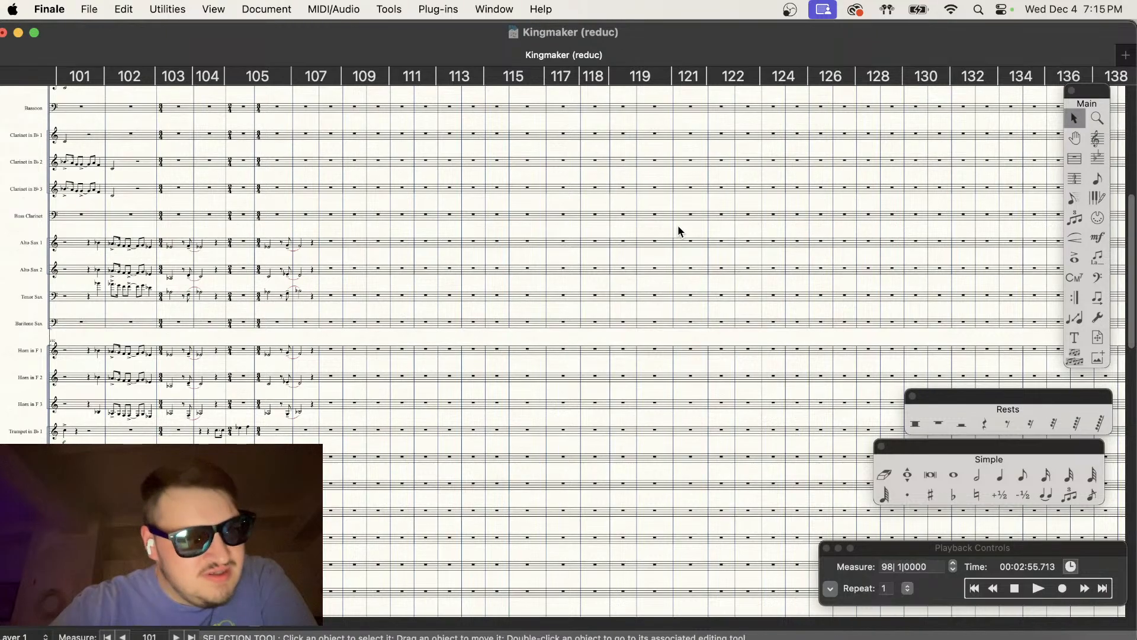
{"action": "scroll", "coordinate": [491, 355], "scroll_direction": "down", "scroll_amount": 1}
{"action": "key", "text": "super+equal"}
{"action": "scroll", "coordinate": [419, 348], "scroll_direction": "down", "scroll_amount": 3}
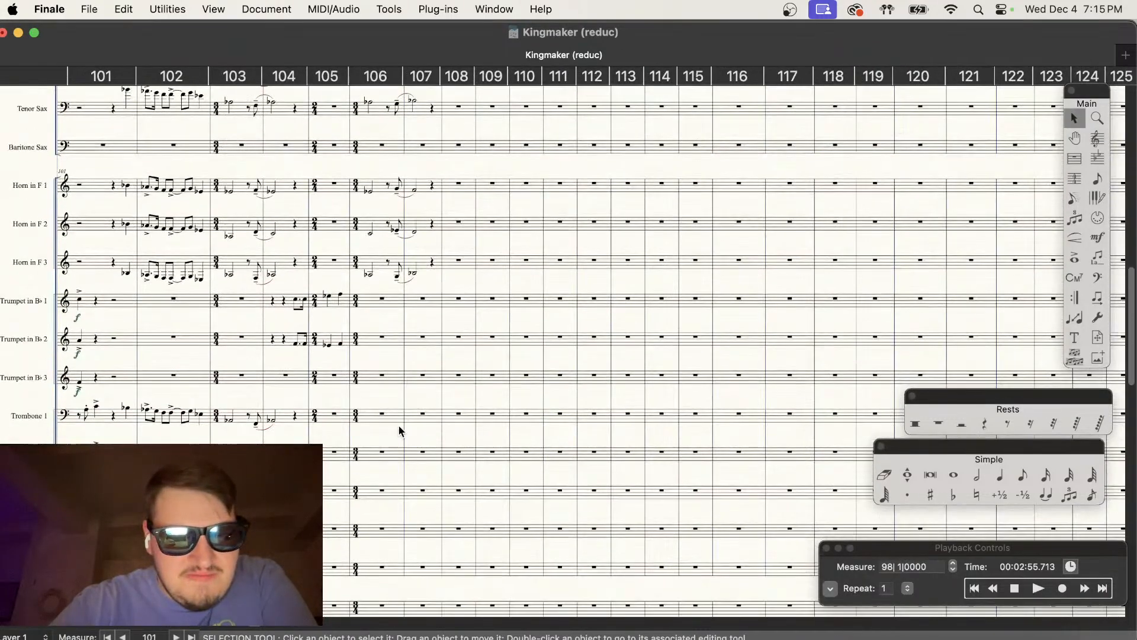
{"action": "scroll", "coordinate": [394, 420], "scroll_direction": "up", "scroll_amount": 1}
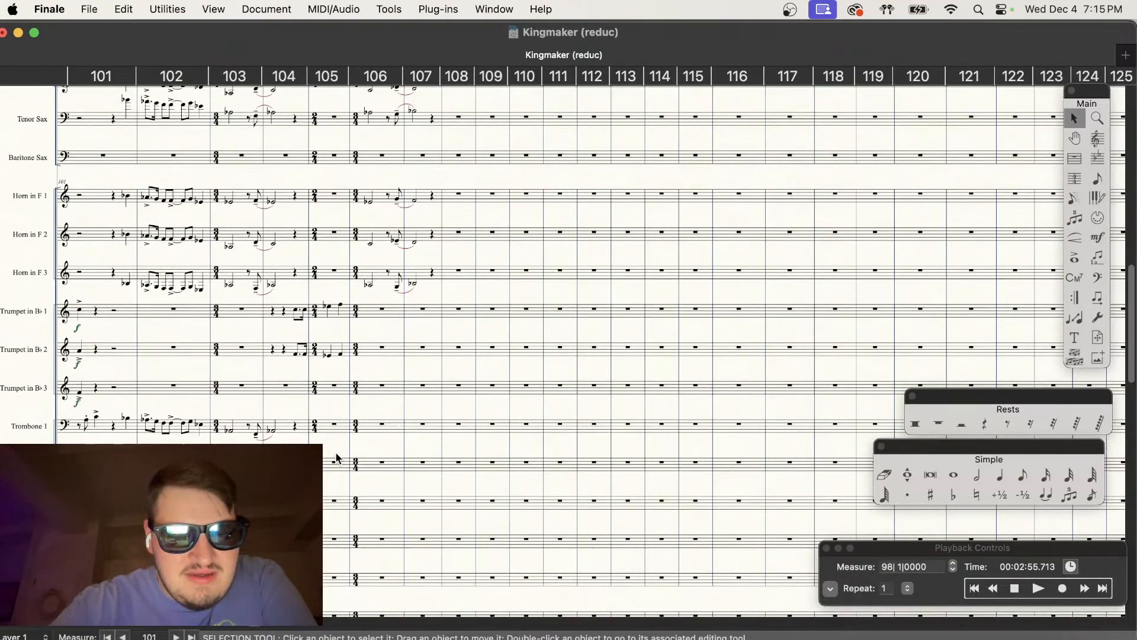
{"action": "key", "text": "super+equal"}
{"action": "scroll", "coordinate": [422, 357], "scroll_direction": "up", "scroll_amount": 1}
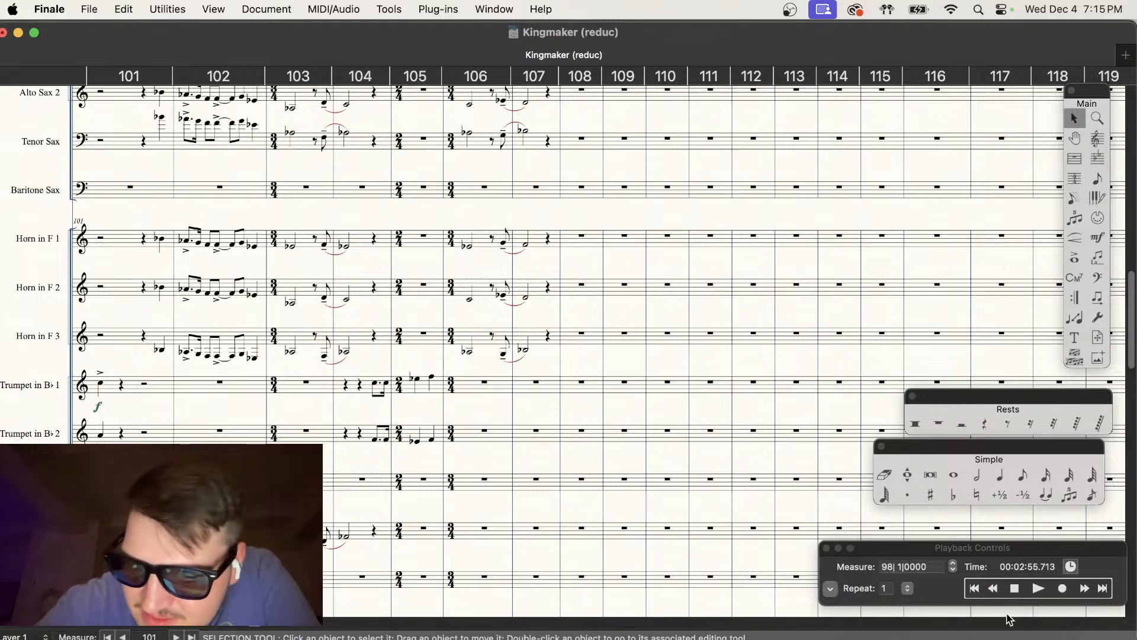
{"action": "left_click", "coordinate": [1040, 590]}
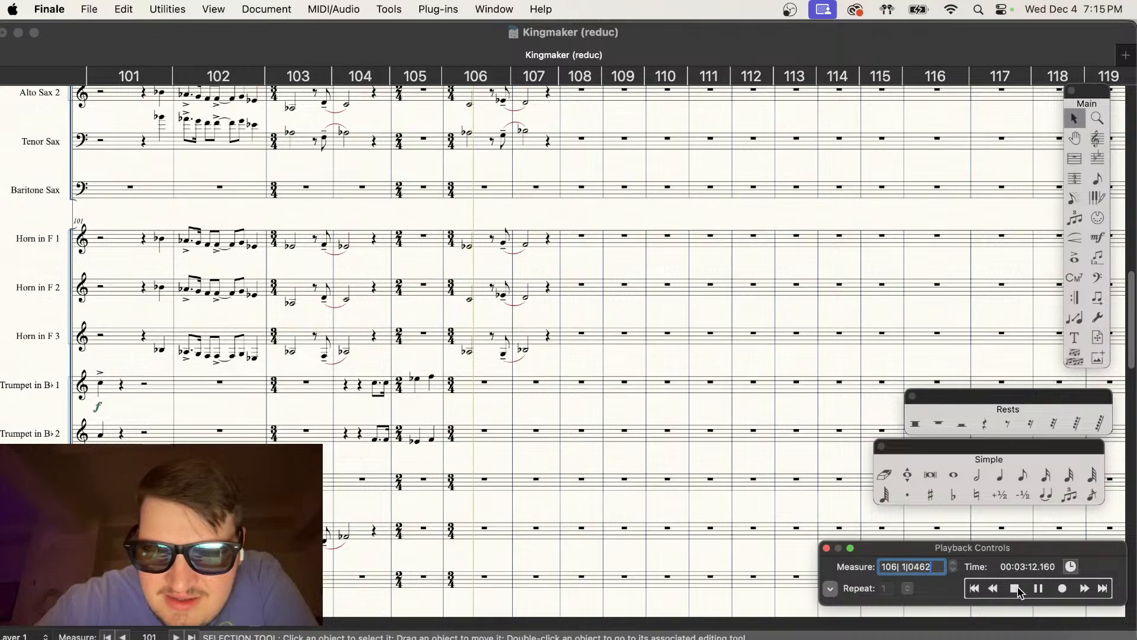
{"action": "left_click", "coordinate": [1017, 588]}
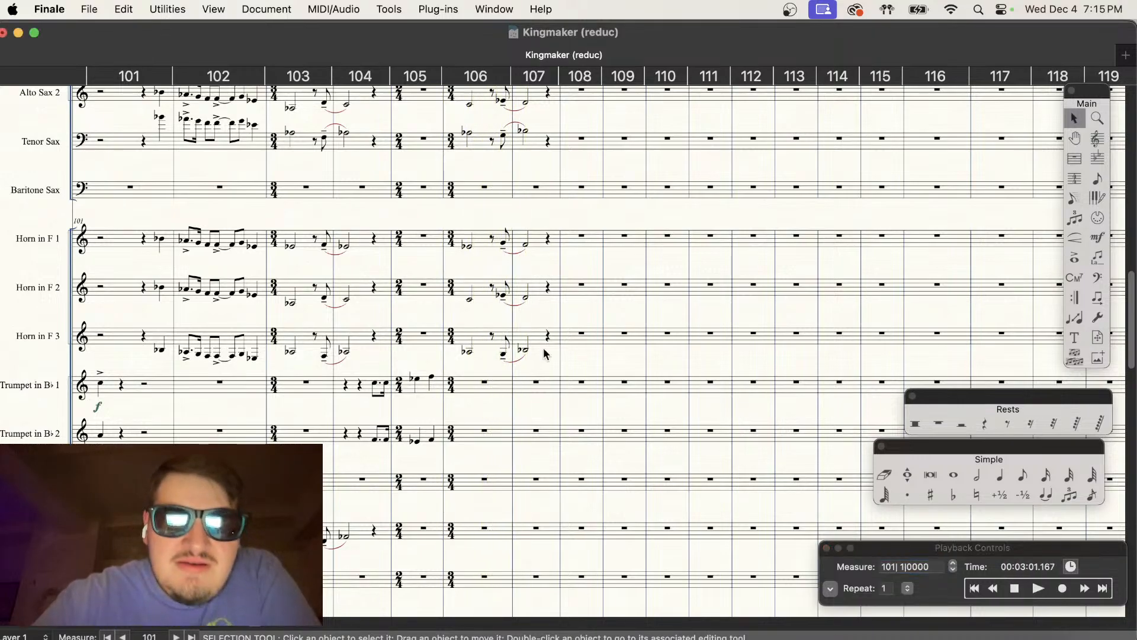
Step: Copy measures 106 and 107 of Horn in F 3 into the same measures of Trombone 1
{"action": "left_click_drag", "start_coordinate": [562, 356], "coordinate": [454, 525]}
{"action": "left_click_drag", "start_coordinate": [480, 350], "coordinate": [464, 538]}
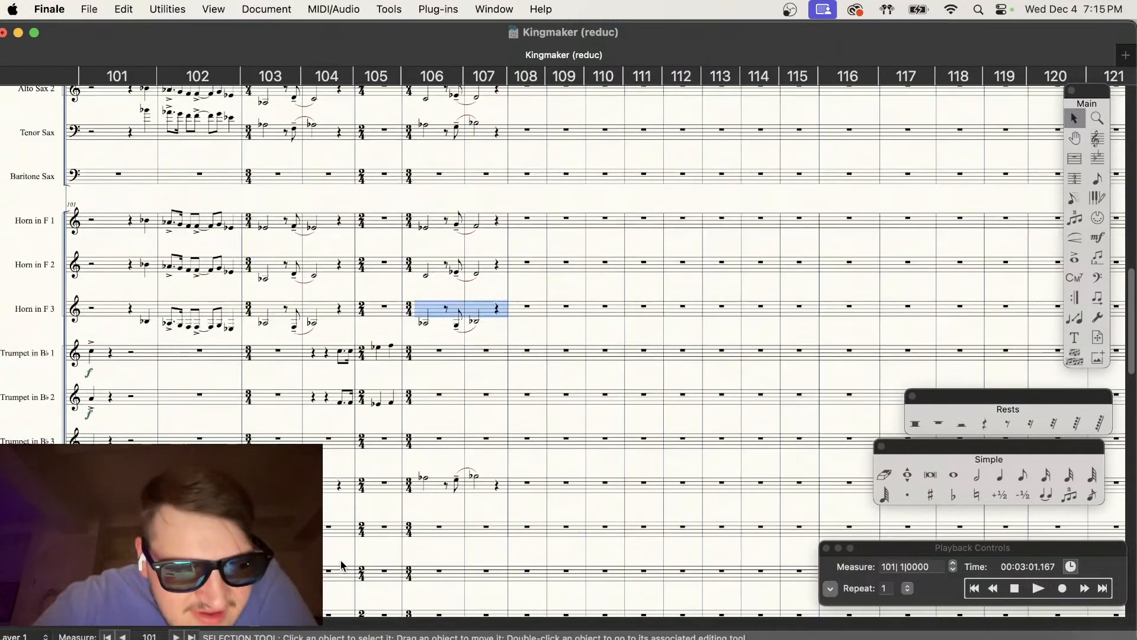
{"action": "scroll", "coordinate": [342, 566], "scroll_direction": "left", "scroll_amount": 5}
{"action": "scroll", "coordinate": [463, 513], "scroll_direction": "down", "scroll_amount": 3}
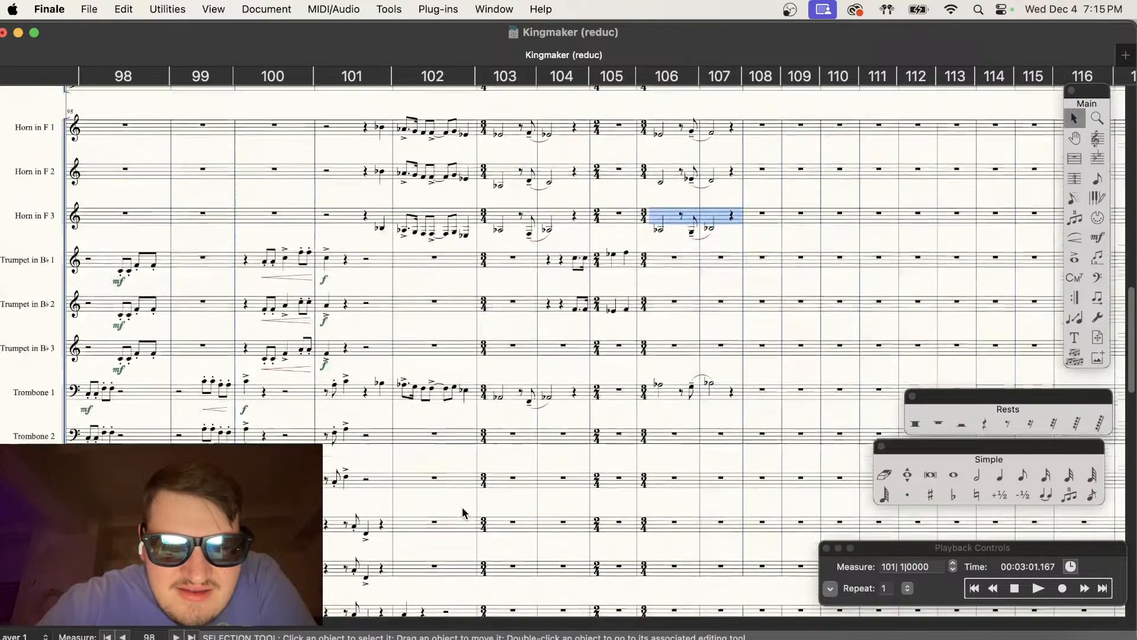
{"action": "scroll", "coordinate": [533, 377], "scroll_direction": "down", "scroll_amount": 1}
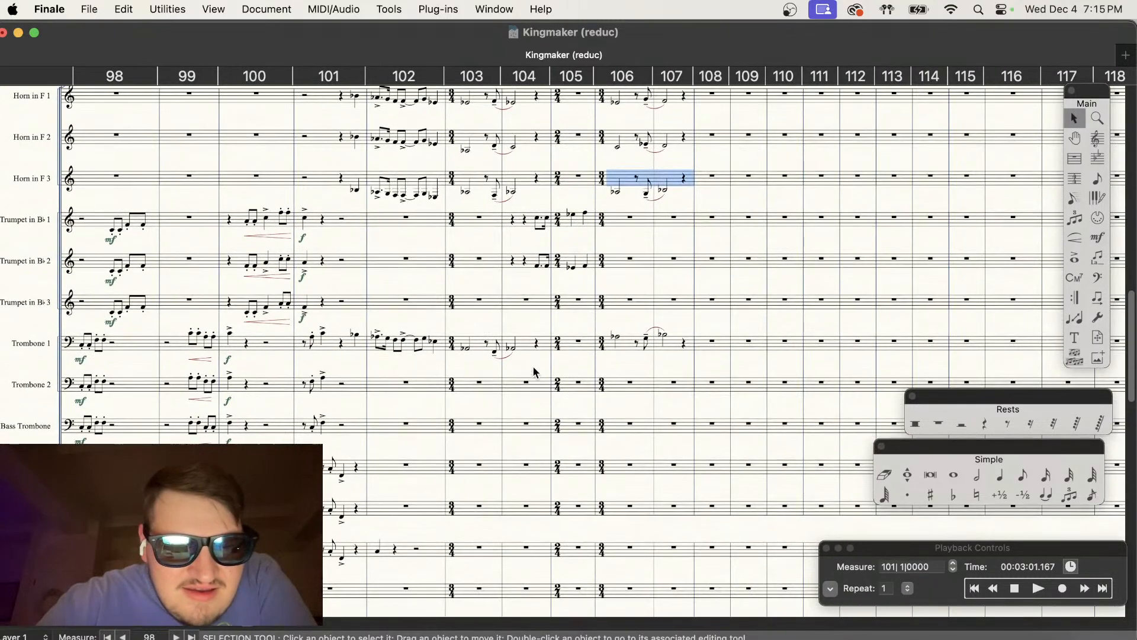
Step: Clear the music from measures 106 and 107 of Trombone 1
{"action": "left_click_drag", "start_coordinate": [551, 360], "coordinate": [355, 352]}
{"action": "left_click", "coordinate": [395, 366]}
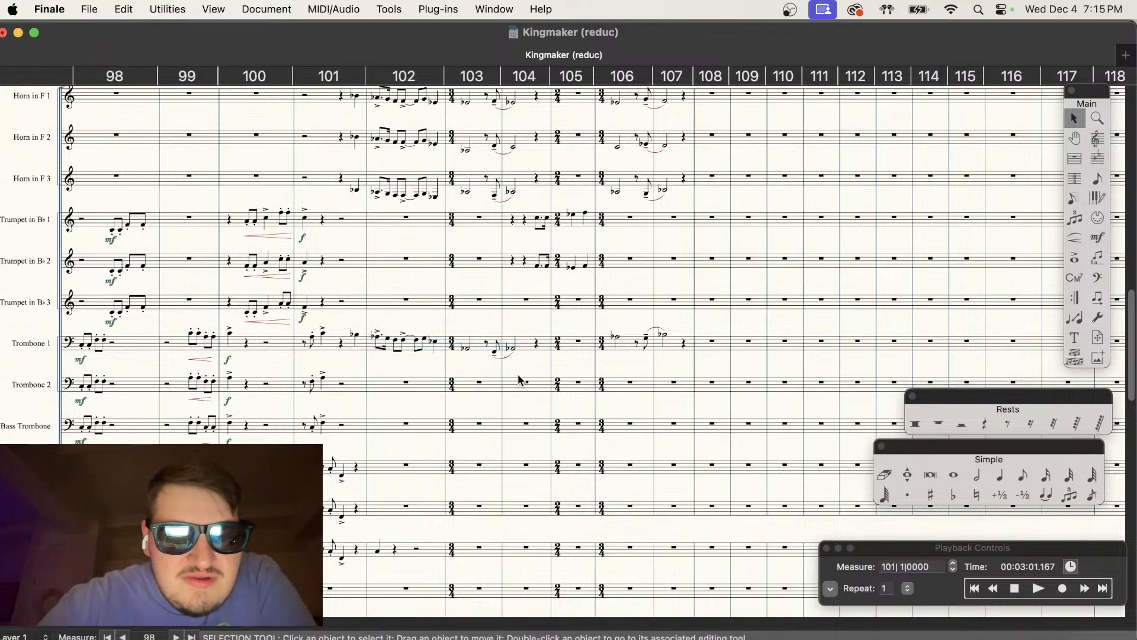
{"action": "scroll", "coordinate": [519, 380], "scroll_direction": "right", "scroll_amount": 3}
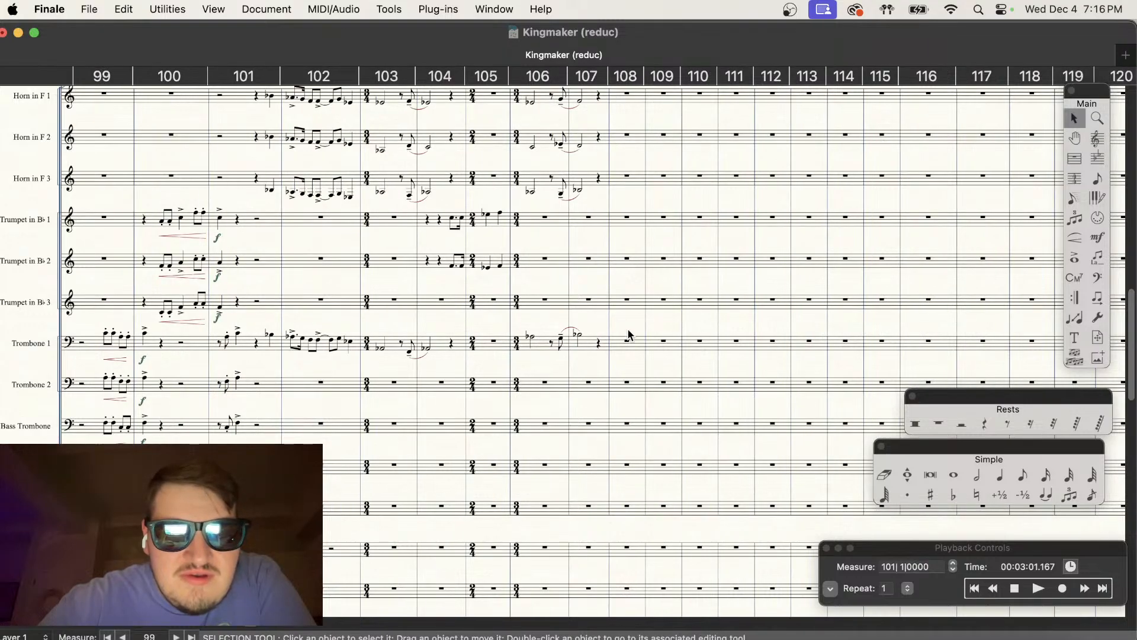
{"action": "scroll", "coordinate": [629, 334], "scroll_direction": "right", "scroll_amount": 5}
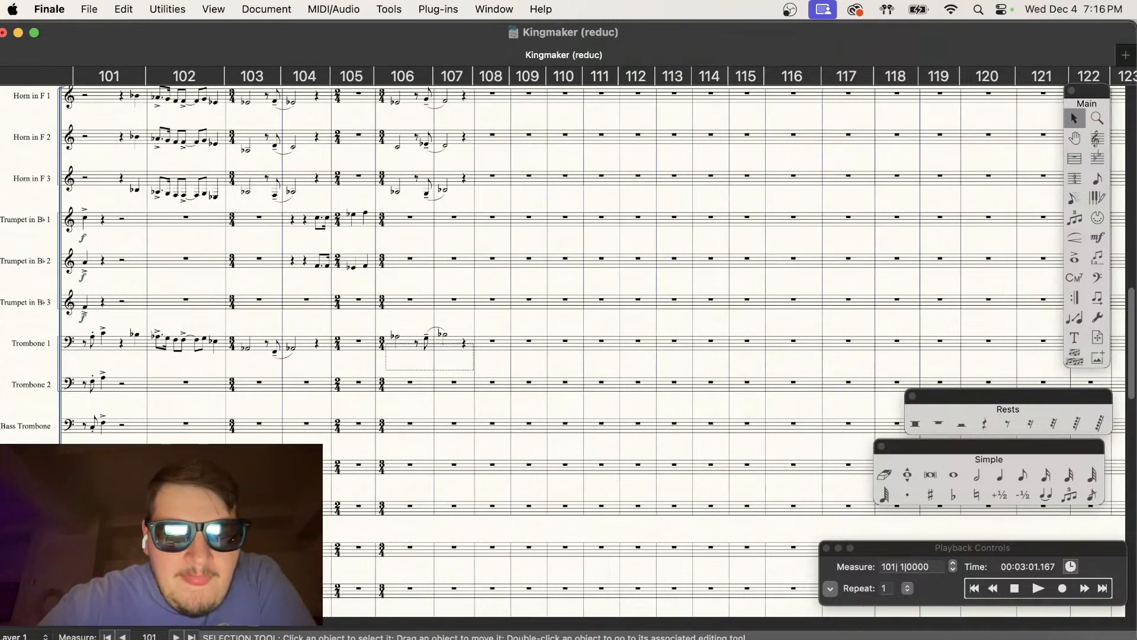
{"action": "left_click_drag", "start_coordinate": [382, 332], "coordinate": [475, 371]}
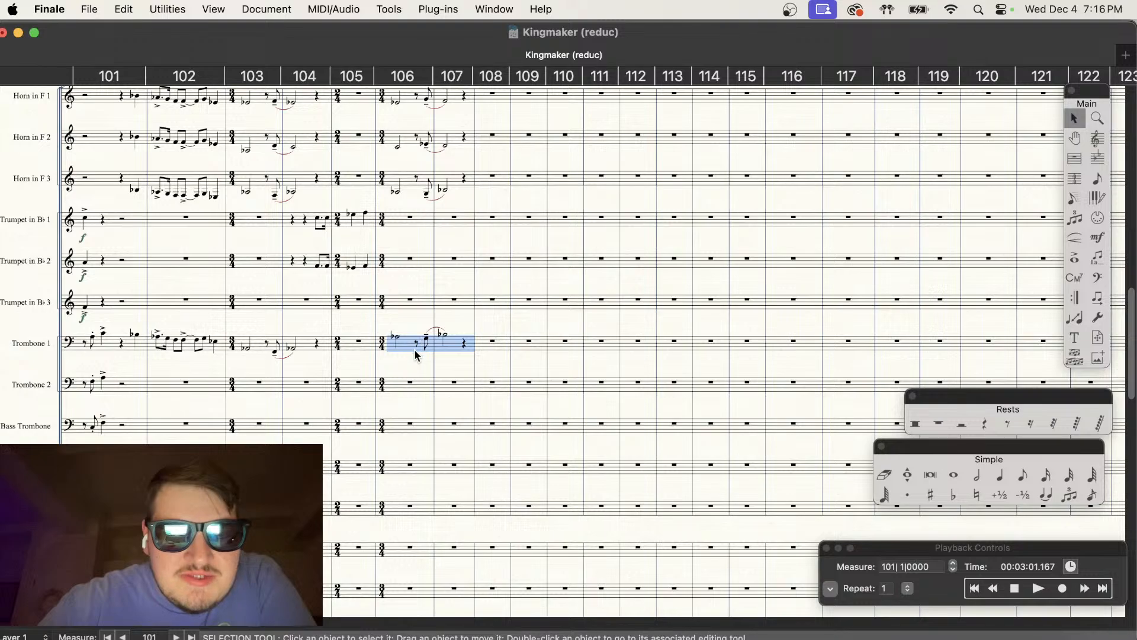
{"action": "key", "text": "super+equal"}
{"action": "scroll", "coordinate": [534, 265], "scroll_direction": "down", "scroll_amount": 3}
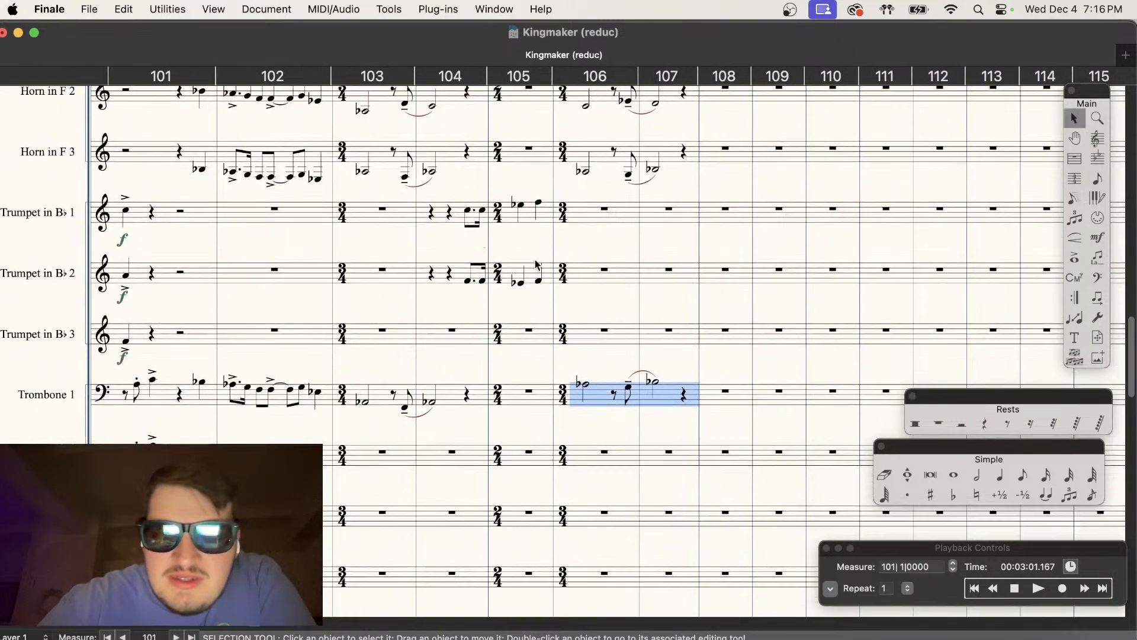
{"action": "right_click", "coordinate": [598, 388]}
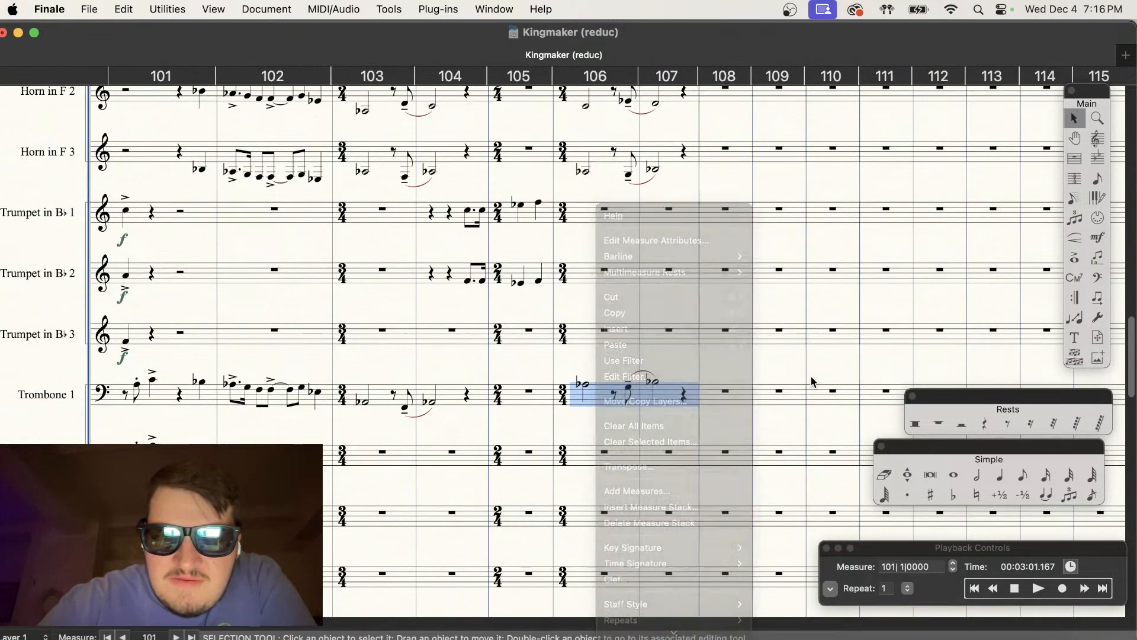
{"action": "key", "text": "BackSpace"}
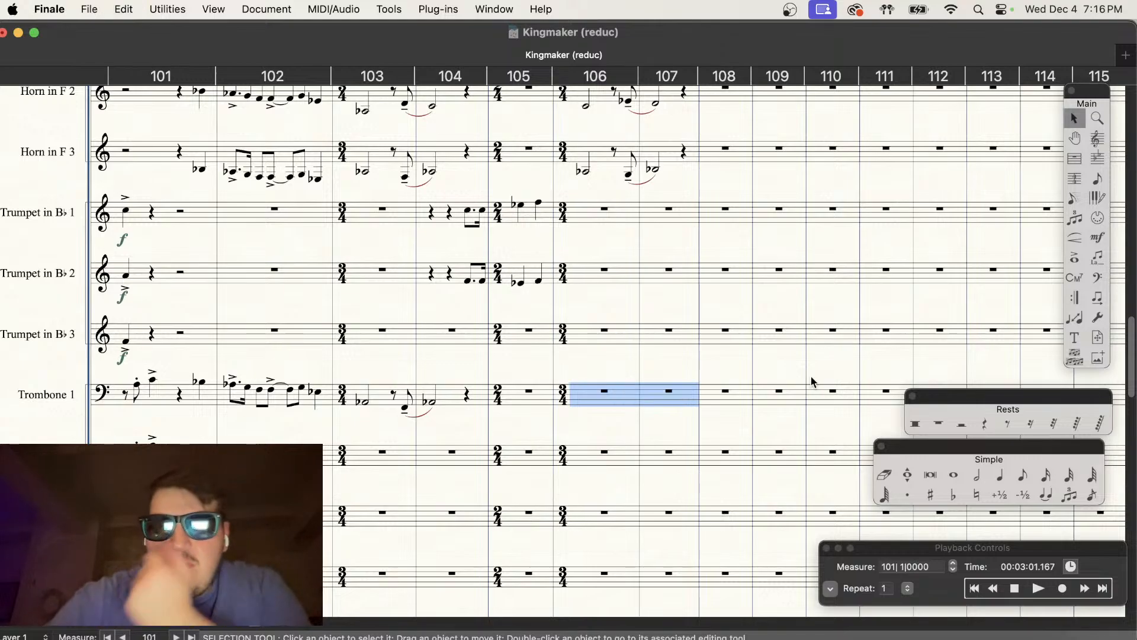
Step: Copy measures 106 and 107 of Horn in F 3 into the same measures of Trombone 1 and Bass Trombone
{"action": "scroll", "coordinate": [811, 381], "scroll_direction": "down", "scroll_amount": 5}
{"action": "key", "text": "super+minus"}
{"action": "scroll", "coordinate": [744, 271], "scroll_direction": "up", "scroll_amount": 4}
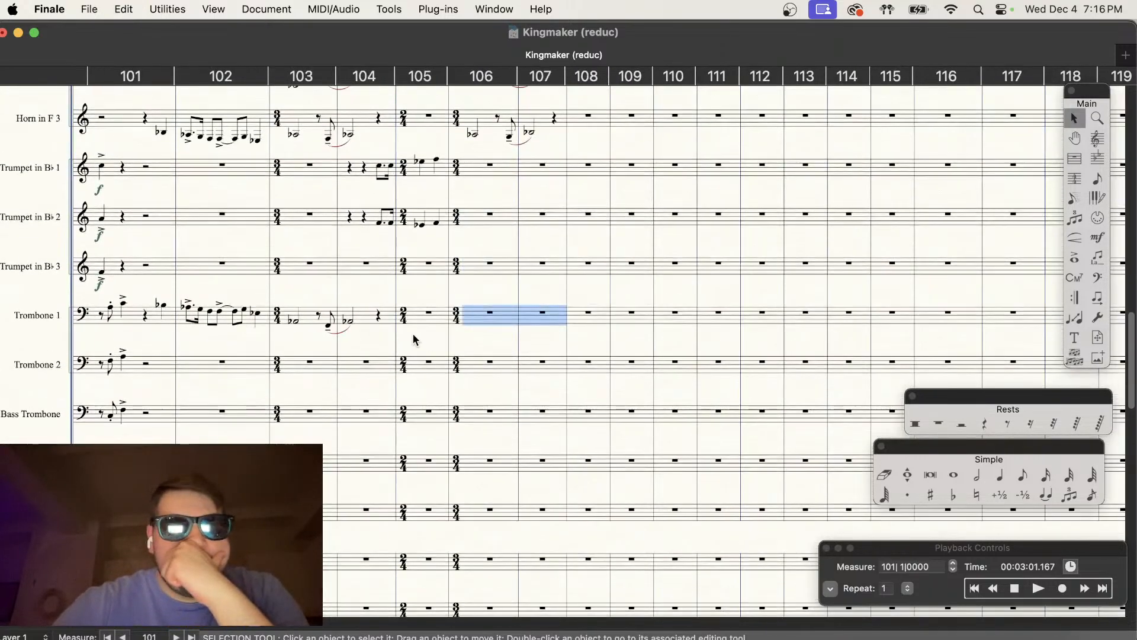
{"action": "left_click", "coordinate": [289, 313]}
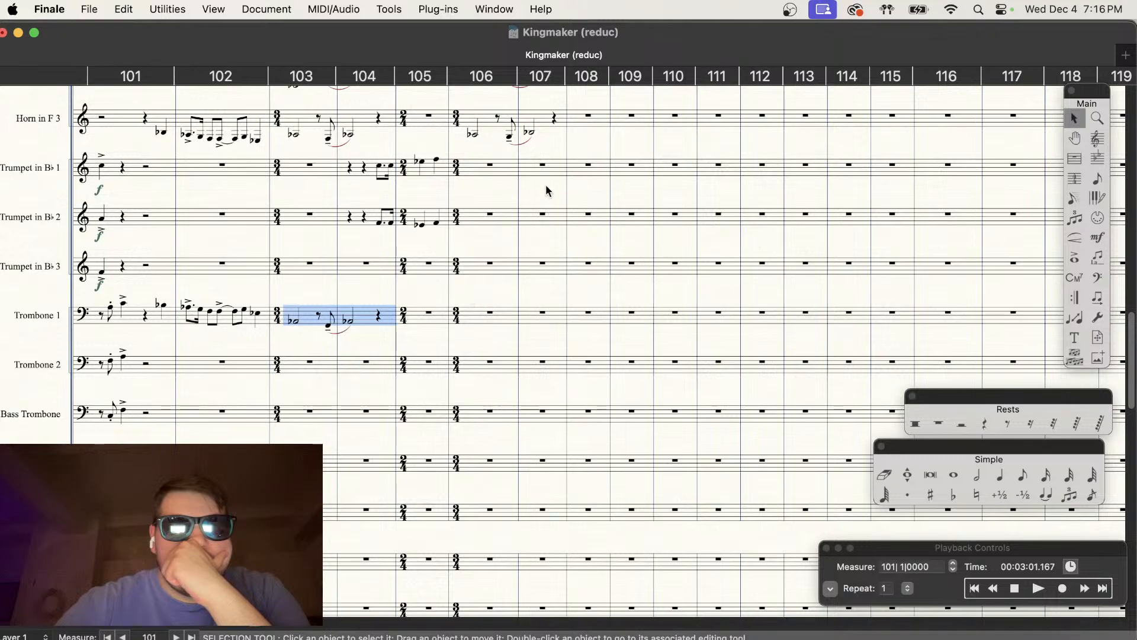
{"action": "left_click", "coordinate": [465, 116]}
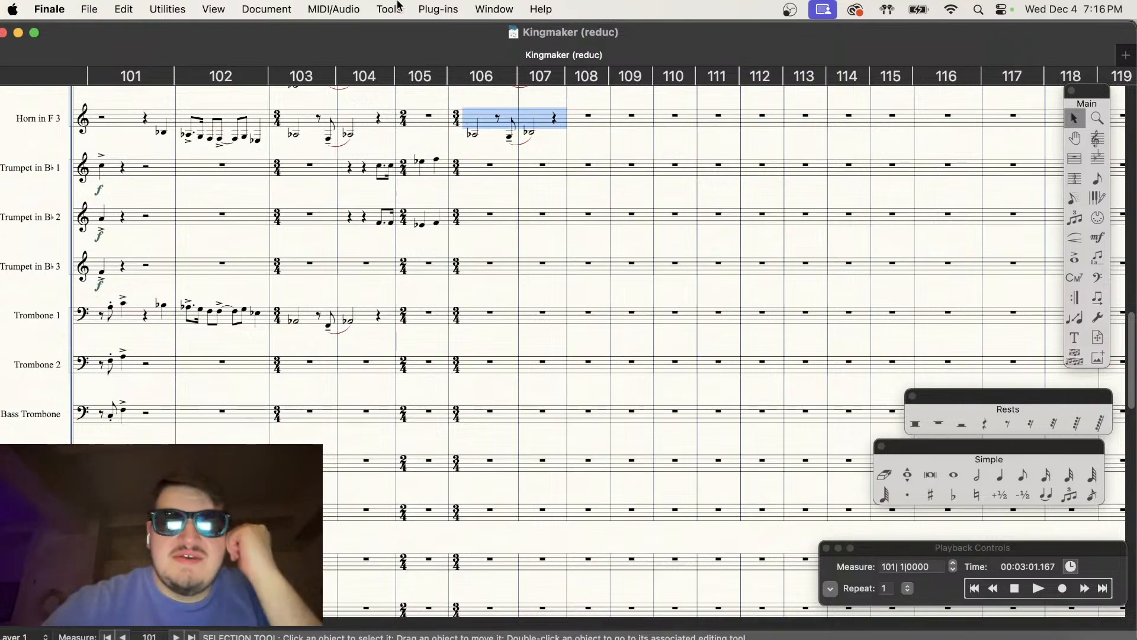
{"action": "scroll", "coordinate": [472, 262], "scroll_direction": "up", "scroll_amount": 3}
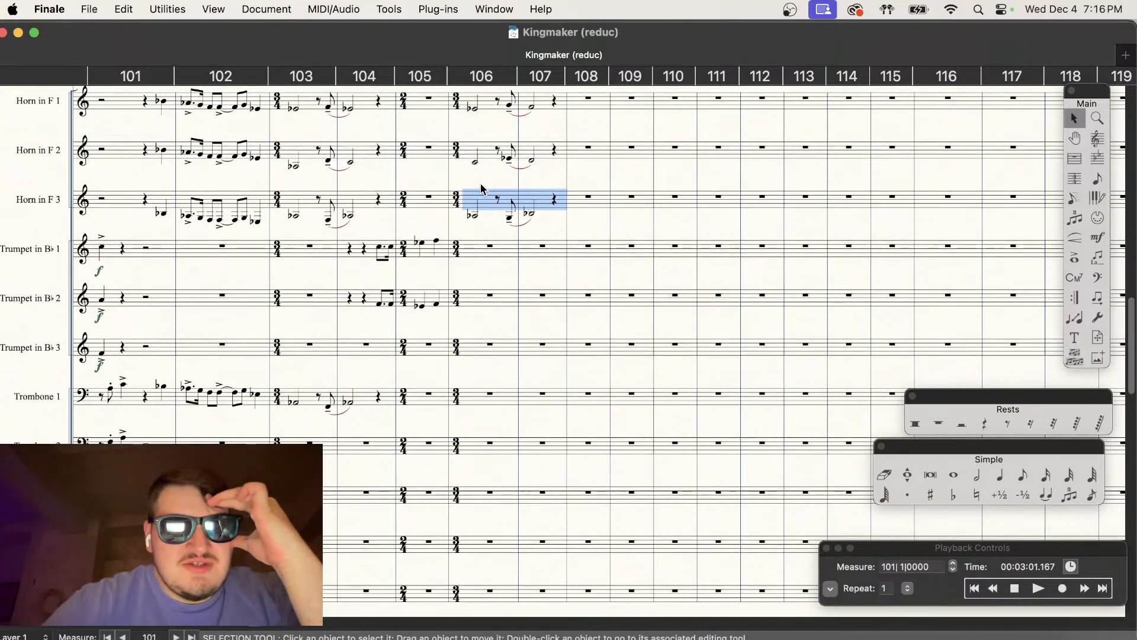
{"action": "left_click_drag", "start_coordinate": [483, 199], "coordinate": [468, 510]}
{"action": "left_click", "coordinate": [473, 403]}
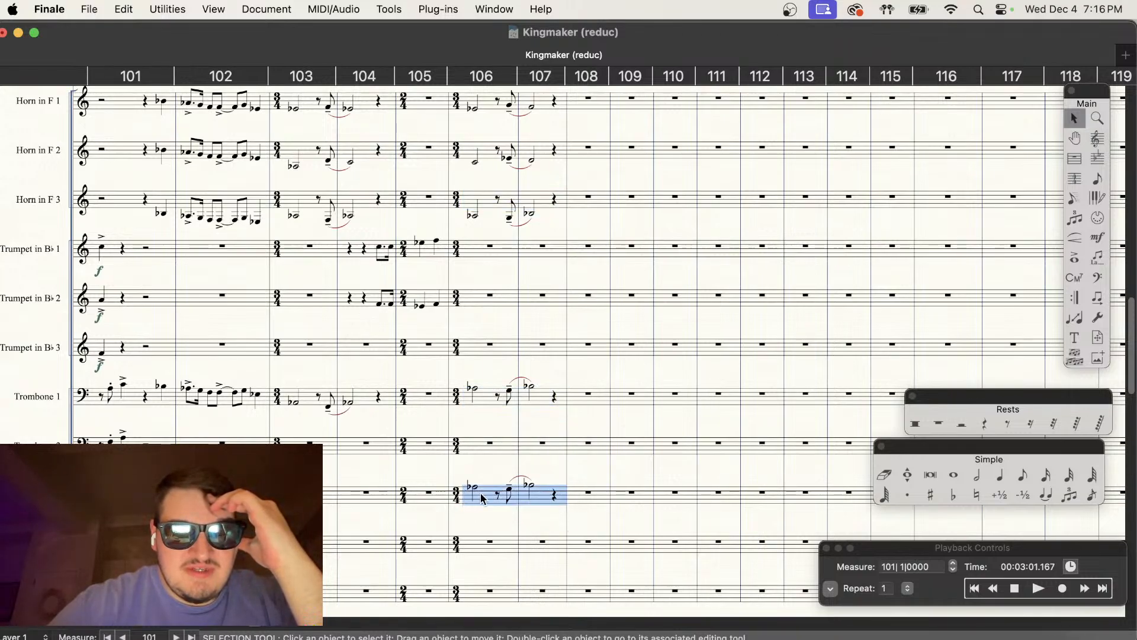
Step: Transpose measures 106 and 107 of Bass Trombone chromatically down a perfect octave
{"action": "right_click", "coordinate": [476, 491]}
{"action": "scroll", "coordinate": [577, 604], "scroll_direction": "down", "scroll_amount": 5}
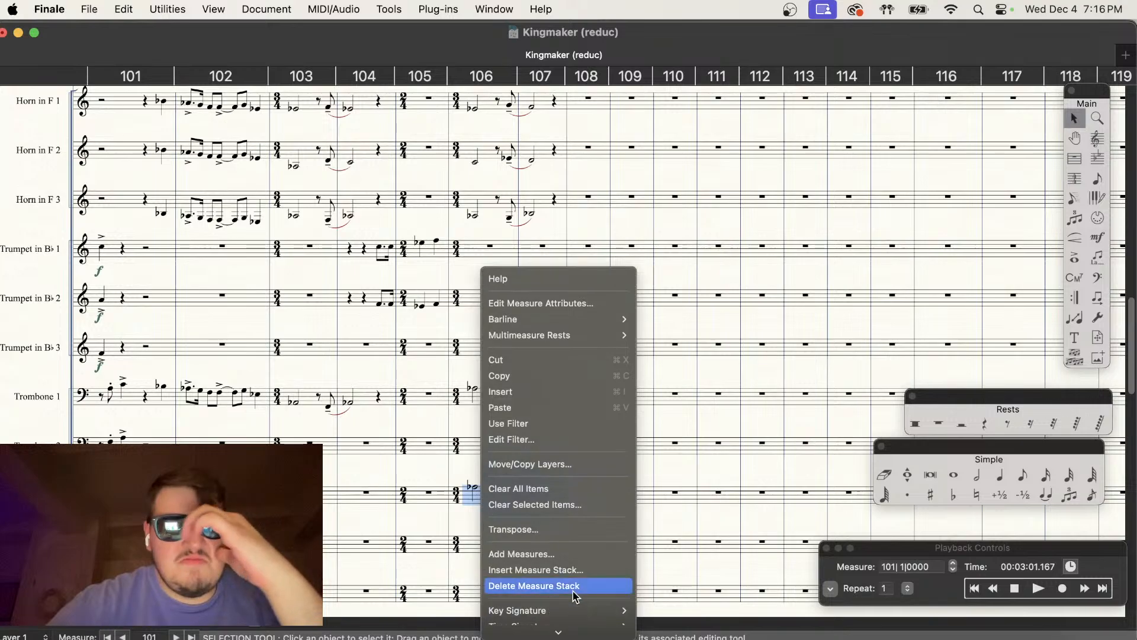
{"action": "left_click", "coordinate": [560, 480]}
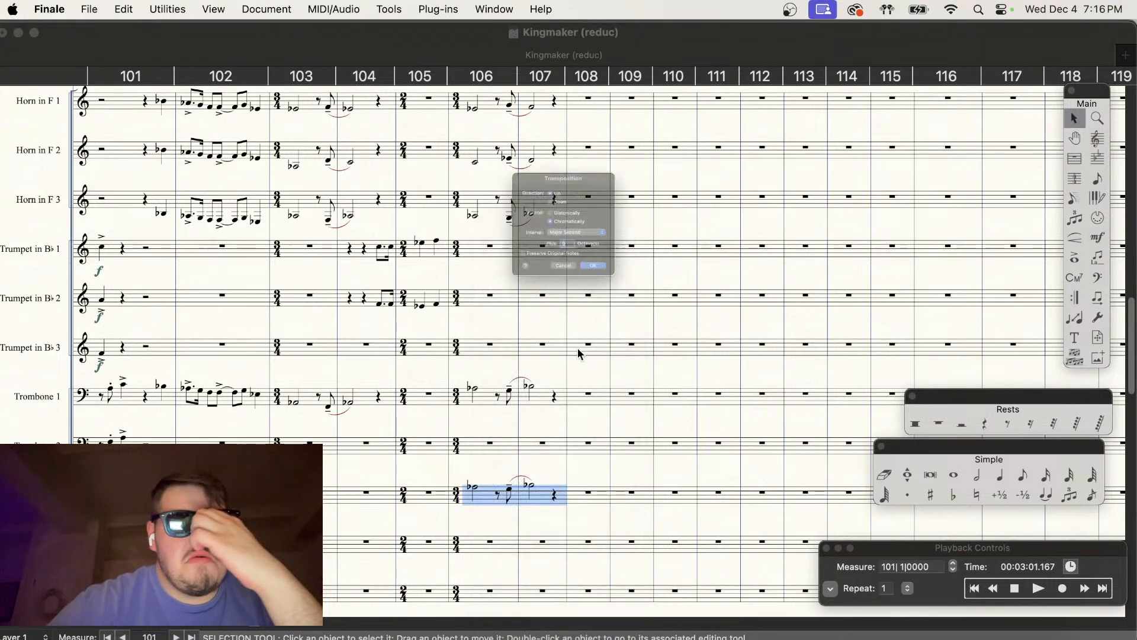
{"action": "left_click", "coordinate": [565, 238]}
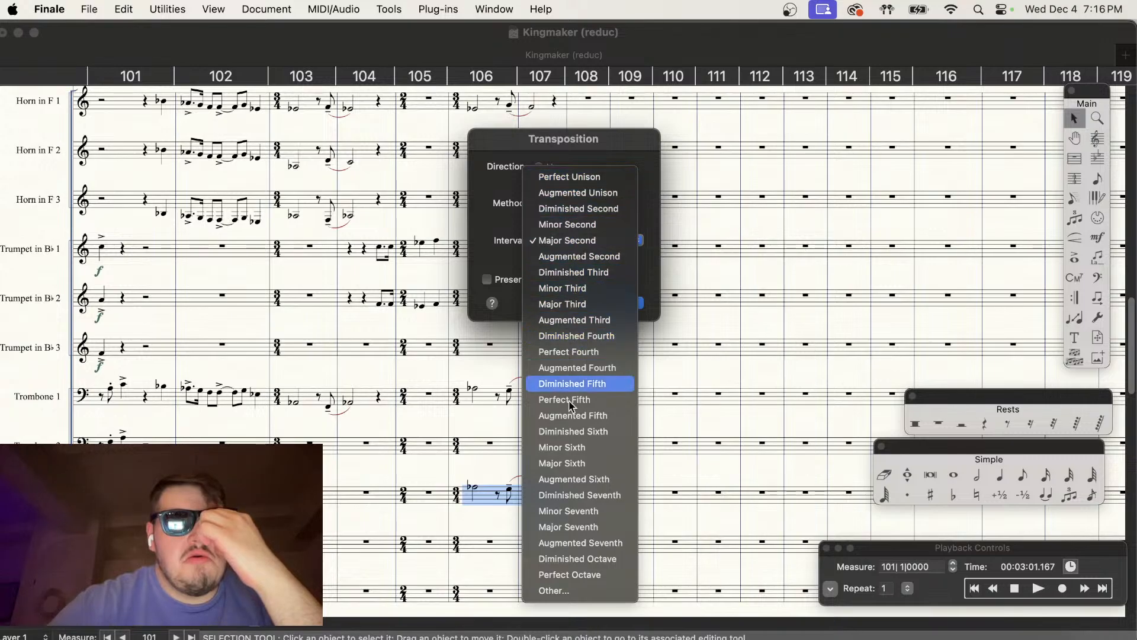
{"action": "left_click", "coordinate": [580, 574]}
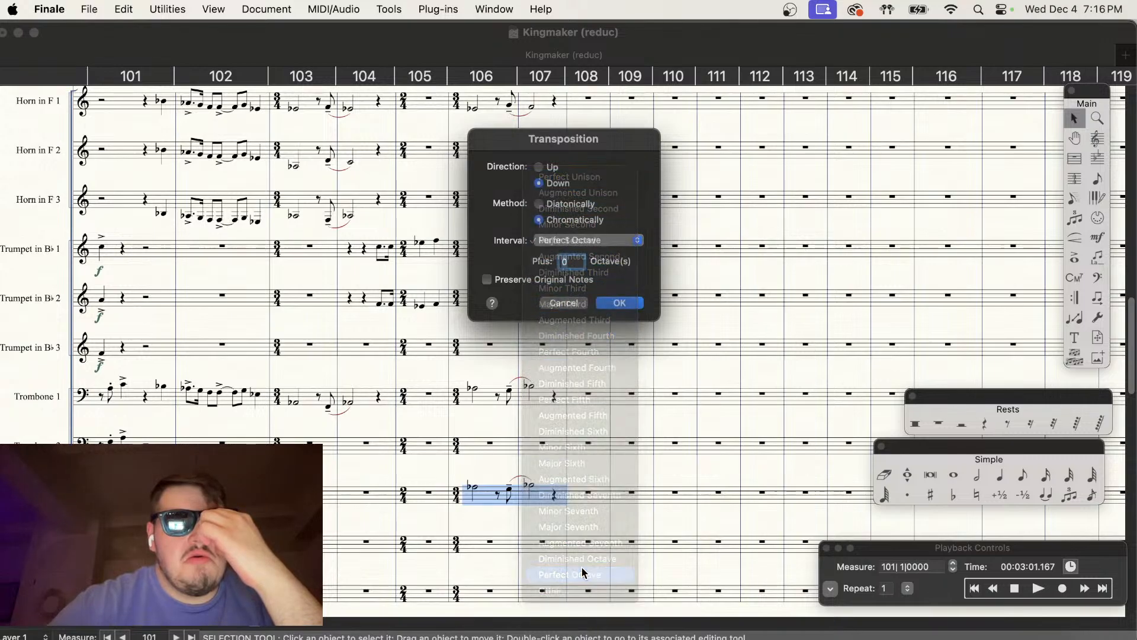
{"action": "left_click", "coordinate": [616, 303]}
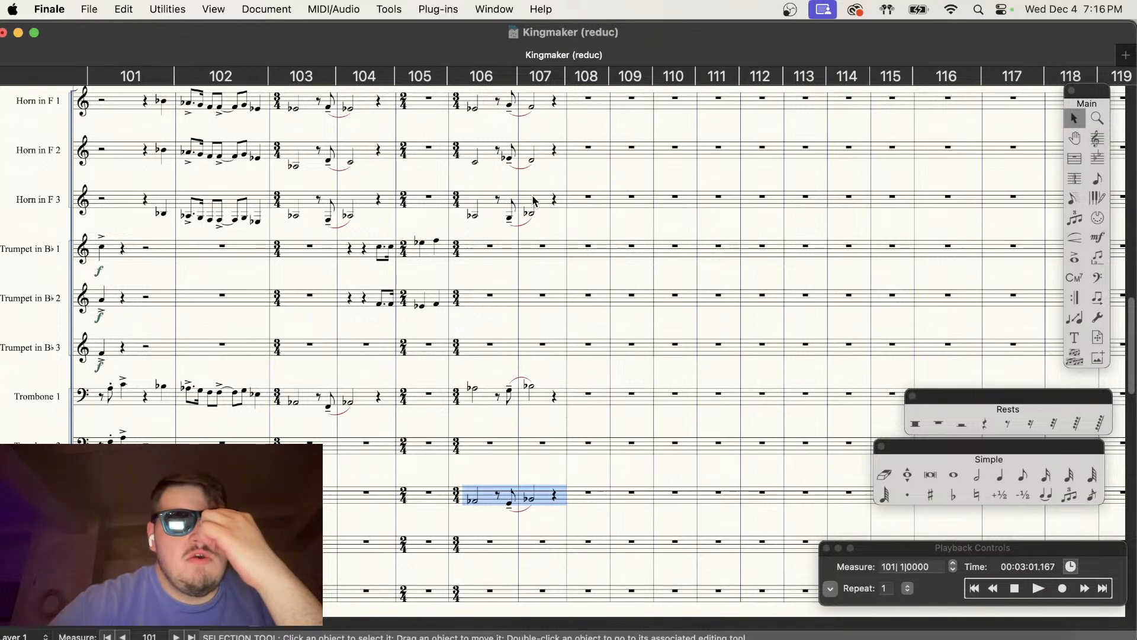
Step: Copy measures 106 and 107 of Horn in F 2 into the same measures of Trombone 1 and Trombone 2
{"action": "scroll", "coordinate": [533, 201], "scroll_direction": "up", "scroll_amount": 1}
{"action": "left_click", "coordinate": [470, 167]}
{"action": "left_click_drag", "start_coordinate": [470, 167], "coordinate": [470, 422]}
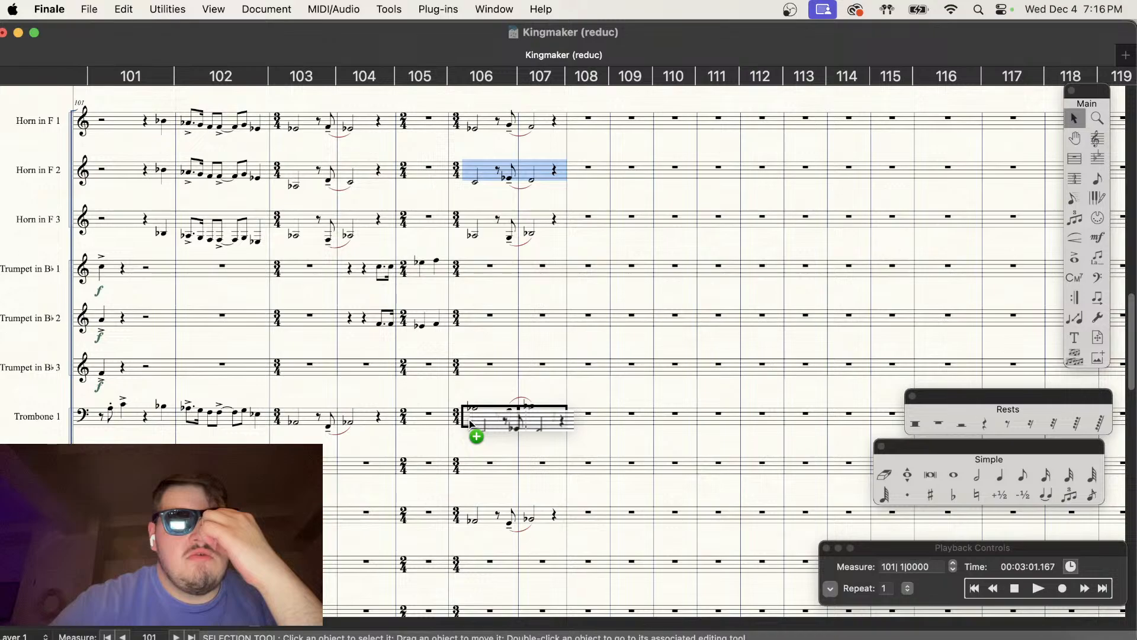
{"action": "left_click_drag", "start_coordinate": [471, 422], "coordinate": [472, 424]}
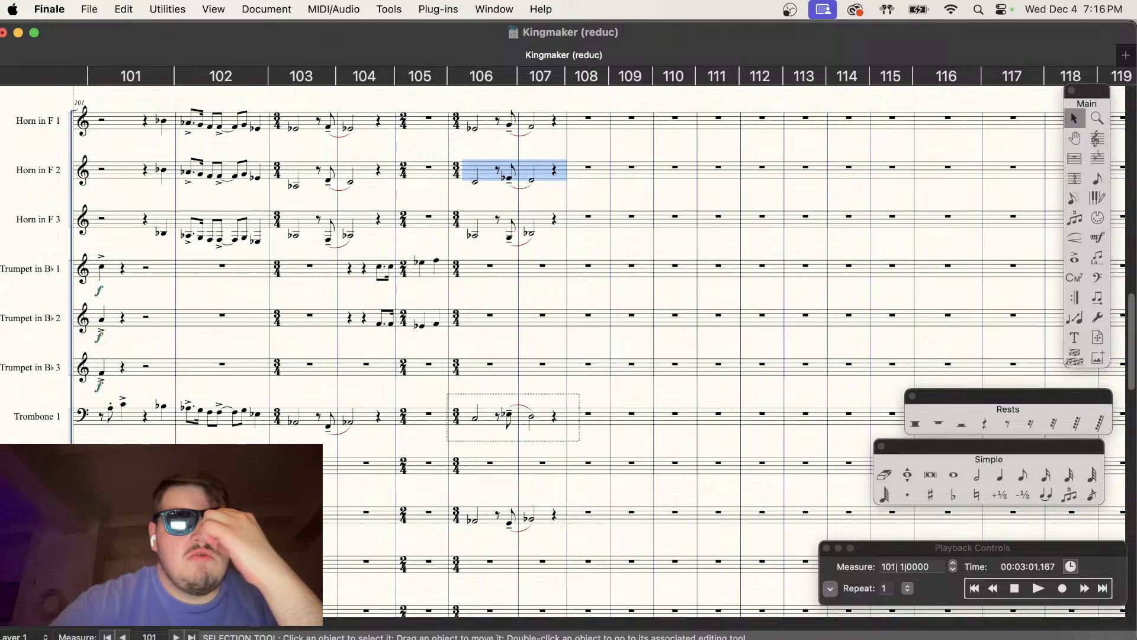
{"action": "left_click", "coordinate": [471, 424]}
{"action": "left_click_drag", "start_coordinate": [471, 424], "coordinate": [470, 476]}
{"action": "left_click", "coordinate": [593, 499]}
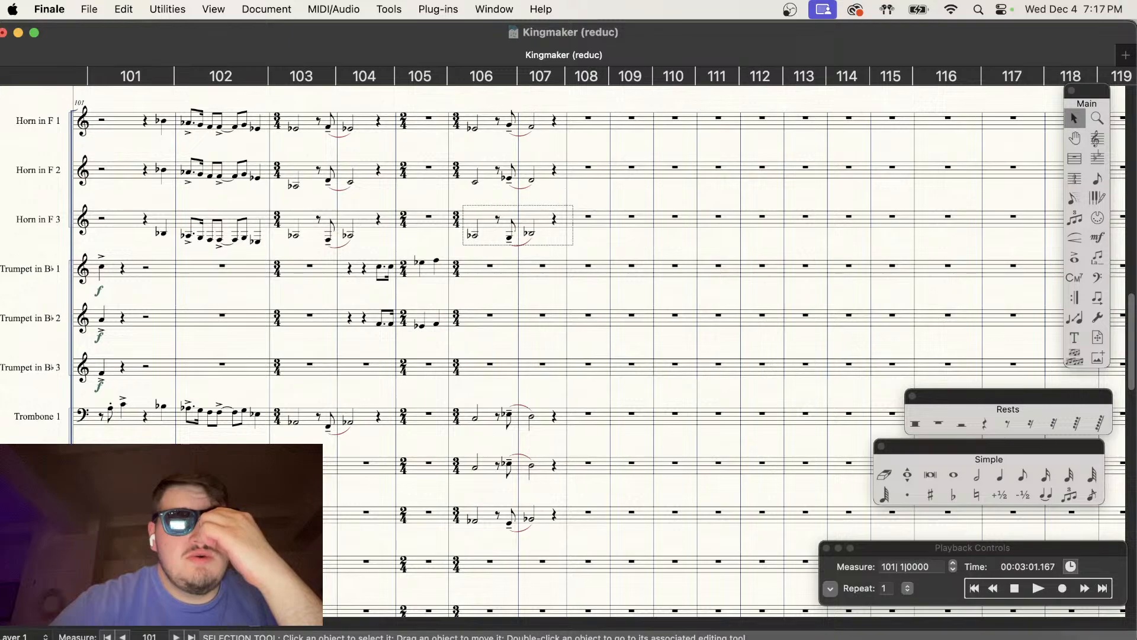
Step: Replace measures 106 and 107 of Trombone 2 with a copy of the Horn in F 1 part
{"action": "left_click", "coordinate": [477, 217]}
{"action": "left_click_drag", "start_coordinate": [477, 217], "coordinate": [478, 180]}
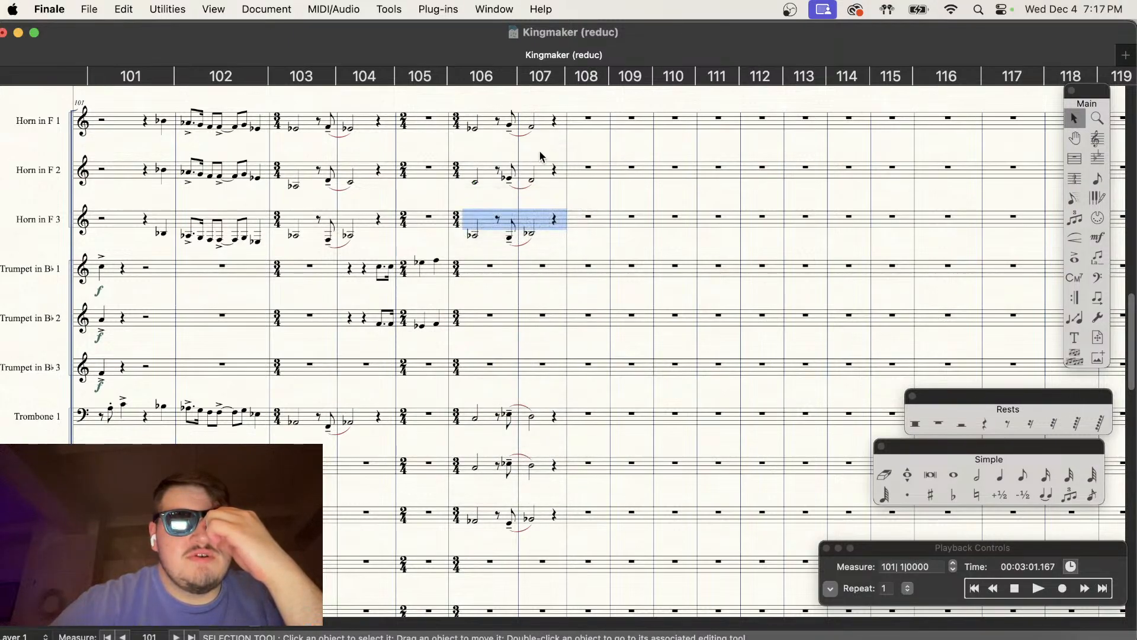
{"action": "left_click", "coordinate": [466, 118]}
{"action": "left_click_drag", "start_coordinate": [480, 120], "coordinate": [466, 465]}
{"action": "left_click", "coordinate": [613, 453]}
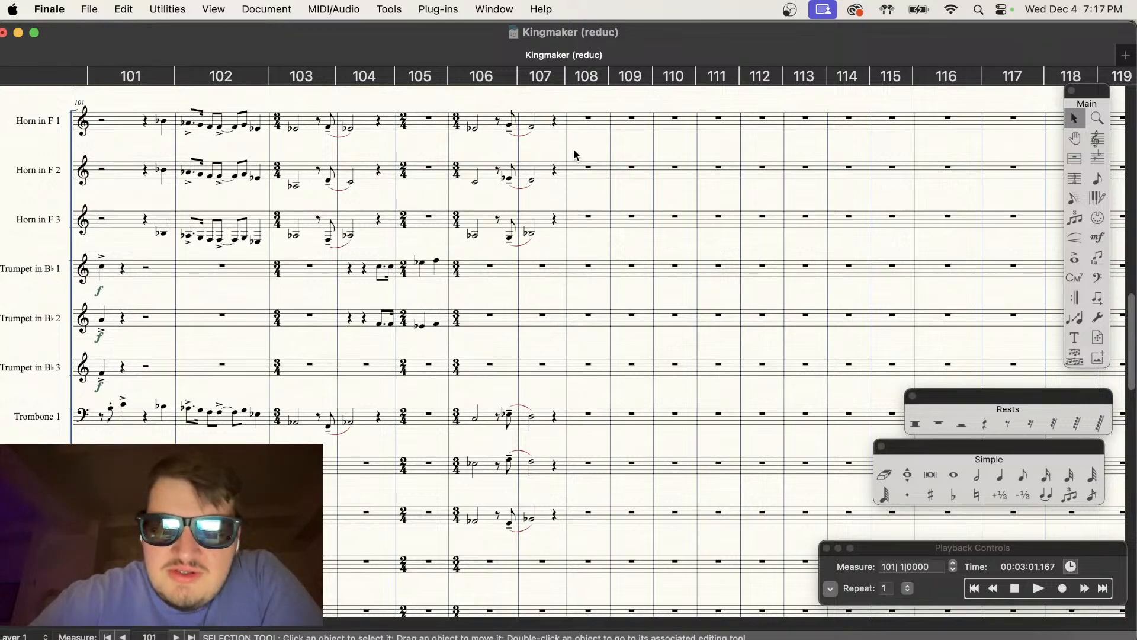
Step: Recopy Horn in F 2's measures 106 and 107 into Trombone 1 and transpose them chromatically up a perfect octave
{"action": "left_click_drag", "start_coordinate": [472, 170], "coordinate": [472, 418]}
{"action": "left_click_drag", "start_coordinate": [486, 173], "coordinate": [468, 426]}
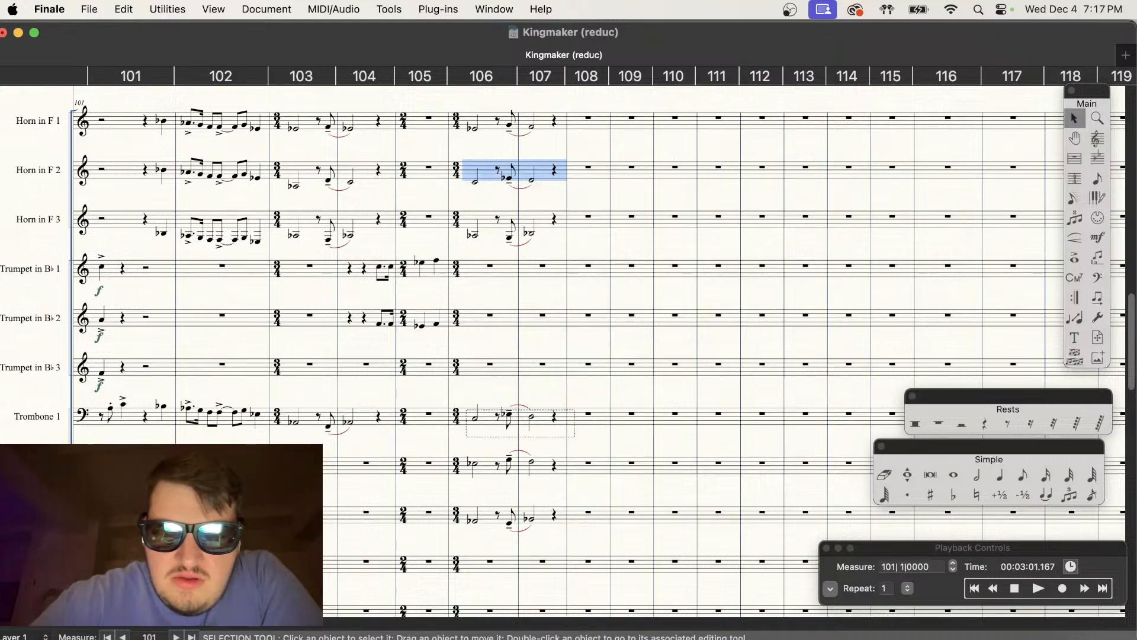
{"action": "right_click", "coordinate": [468, 405]}
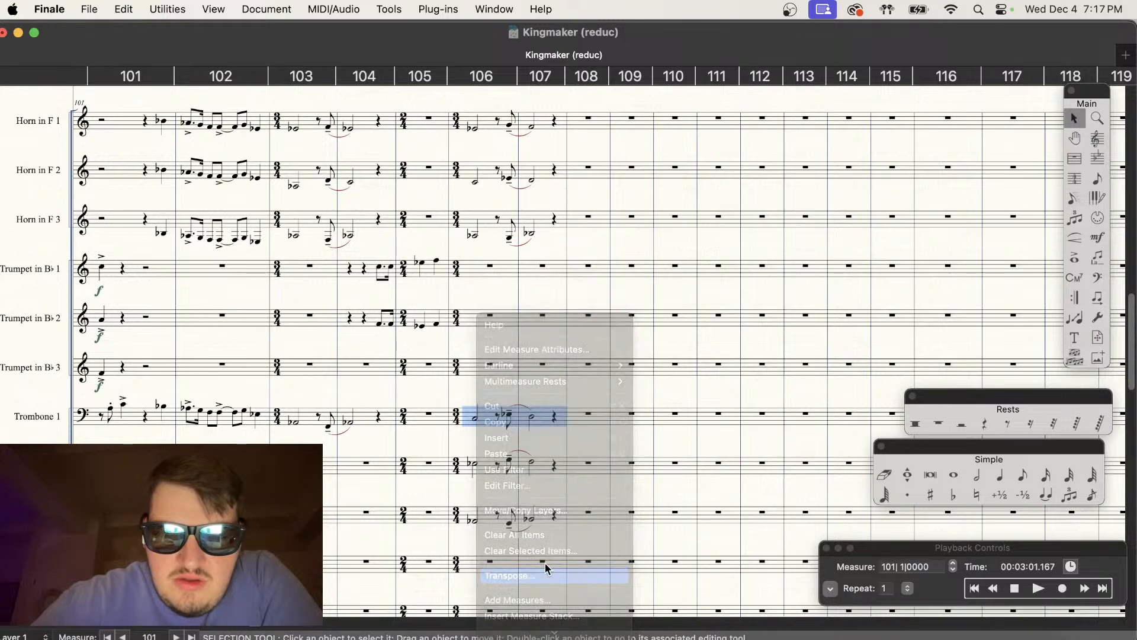
{"action": "left_click", "coordinate": [548, 575]}
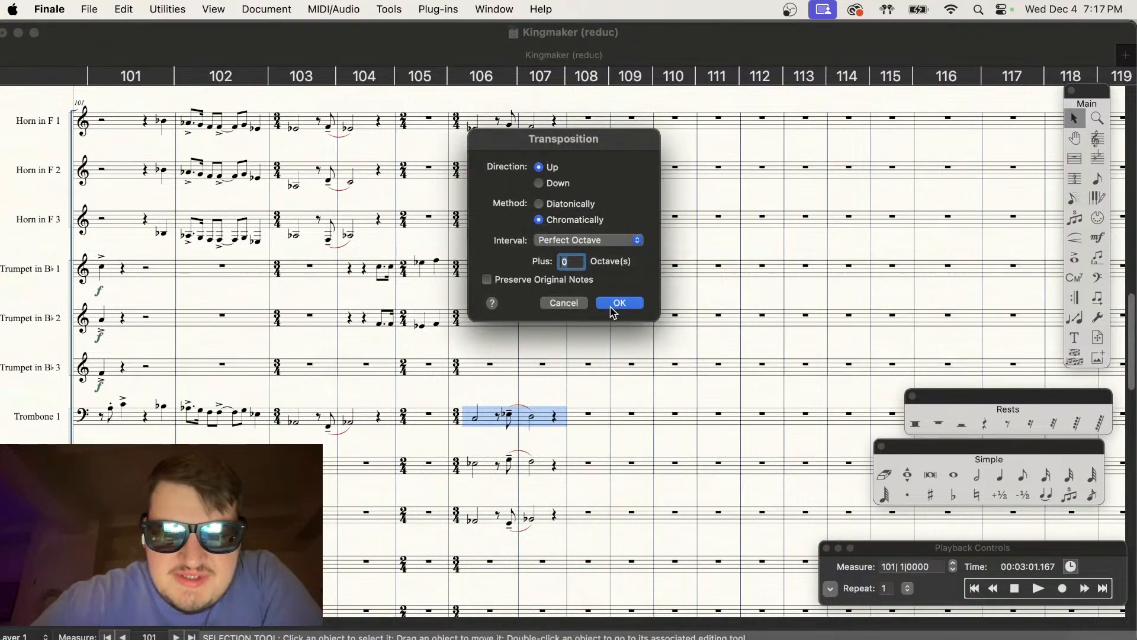
{"action": "left_click", "coordinate": [619, 302]}
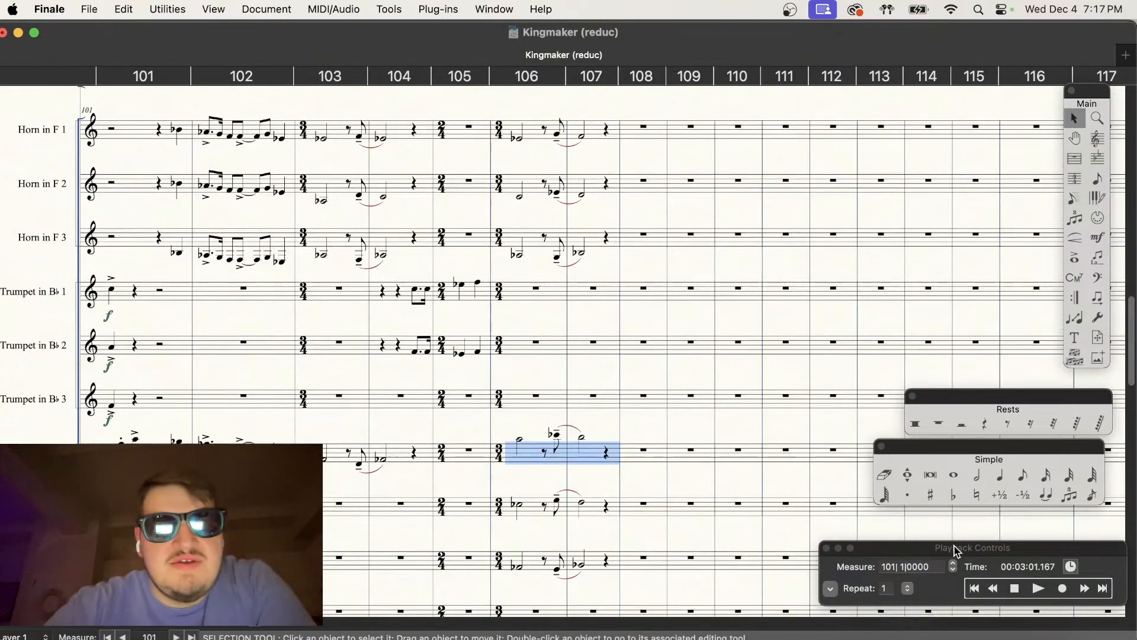
Step: Play back the passage from measure 101 and stop in measure 107
{"action": "left_click", "coordinate": [1034, 592]}
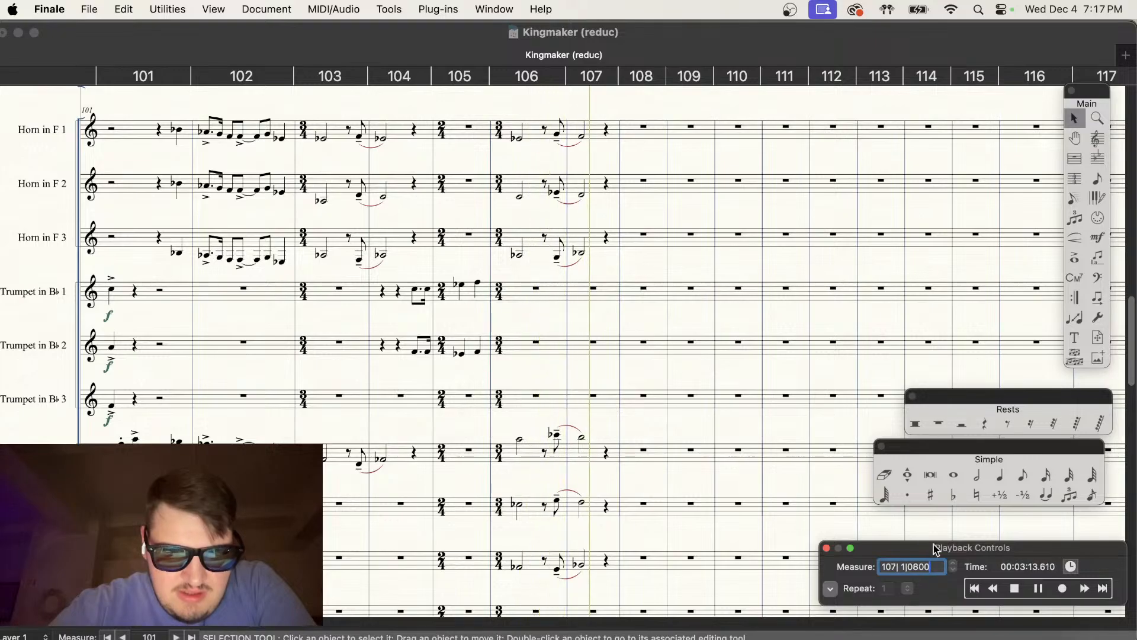
{"action": "left_click", "coordinate": [1014, 589]}
{"action": "left_click", "coordinate": [828, 526]}
{"action": "scroll", "coordinate": [764, 467], "scroll_direction": "down", "scroll_amount": 1}
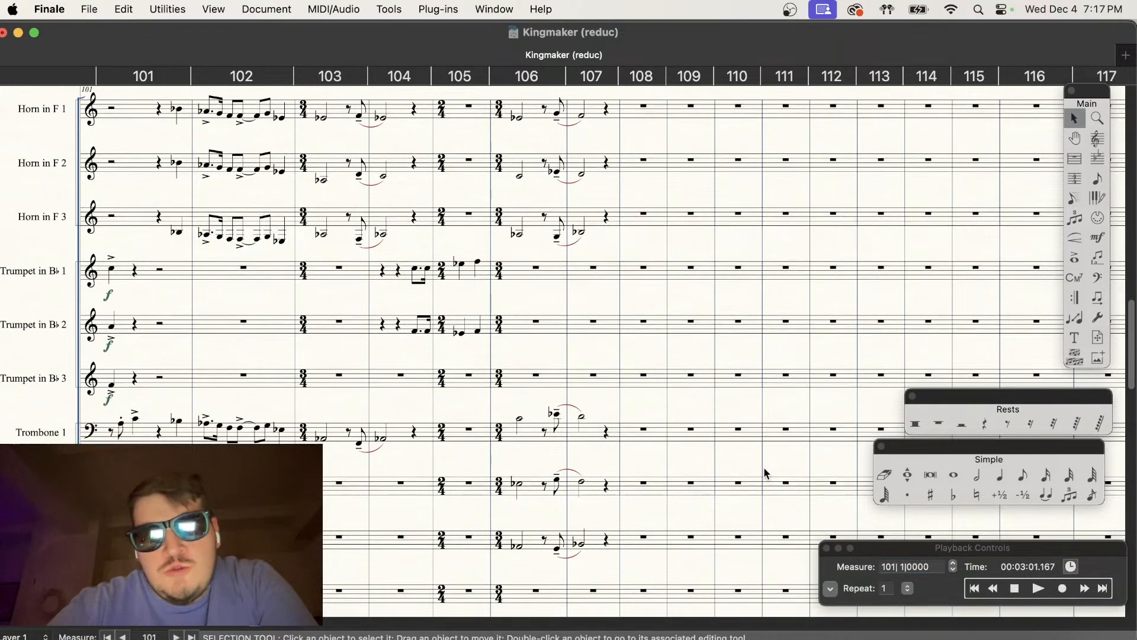
Step: Compare the sax, horn and trombone staves, and play back from measure 102 to measure 108 with the trombones in view
{"action": "key", "text": "super+="}
{"action": "scroll", "coordinate": [764, 469], "scroll_direction": "down", "scroll_amount": 8}
{"action": "scroll", "coordinate": [728, 375], "scroll_direction": "up", "scroll_amount": 6}
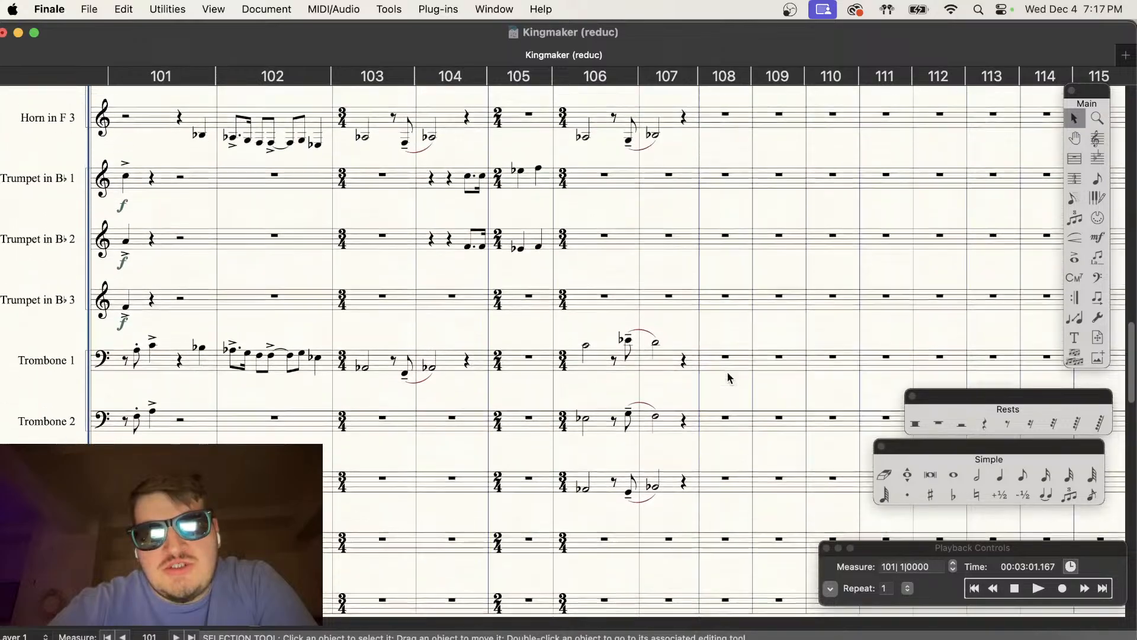
{"action": "scroll", "coordinate": [728, 375], "scroll_direction": "up", "scroll_amount": 5}
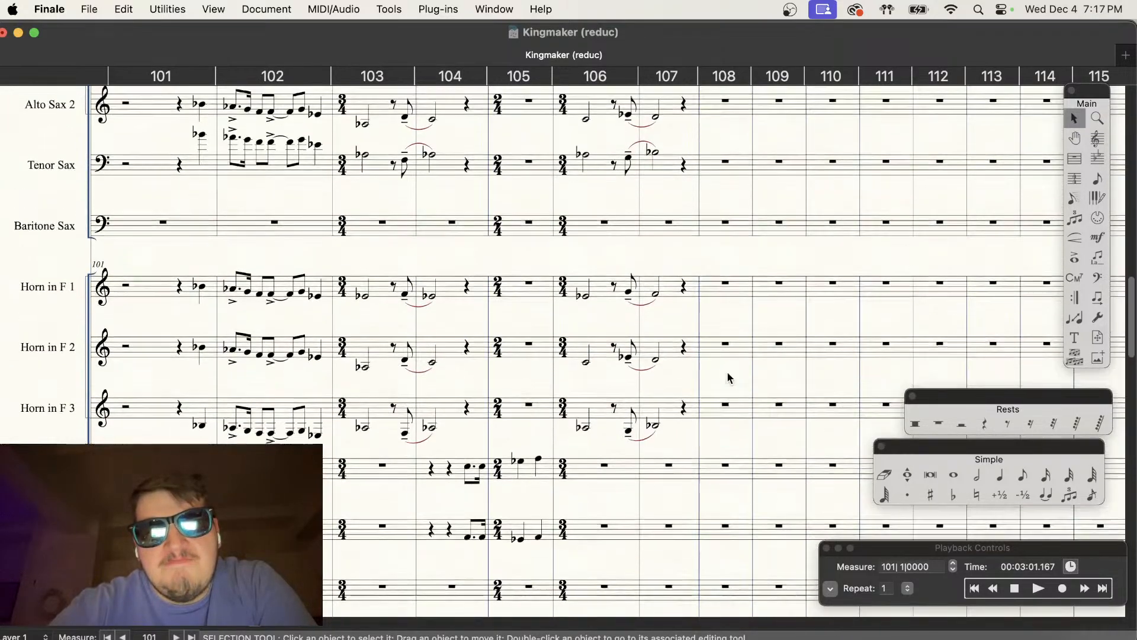
{"action": "scroll", "coordinate": [730, 385], "scroll_direction": "down", "scroll_amount": 8}
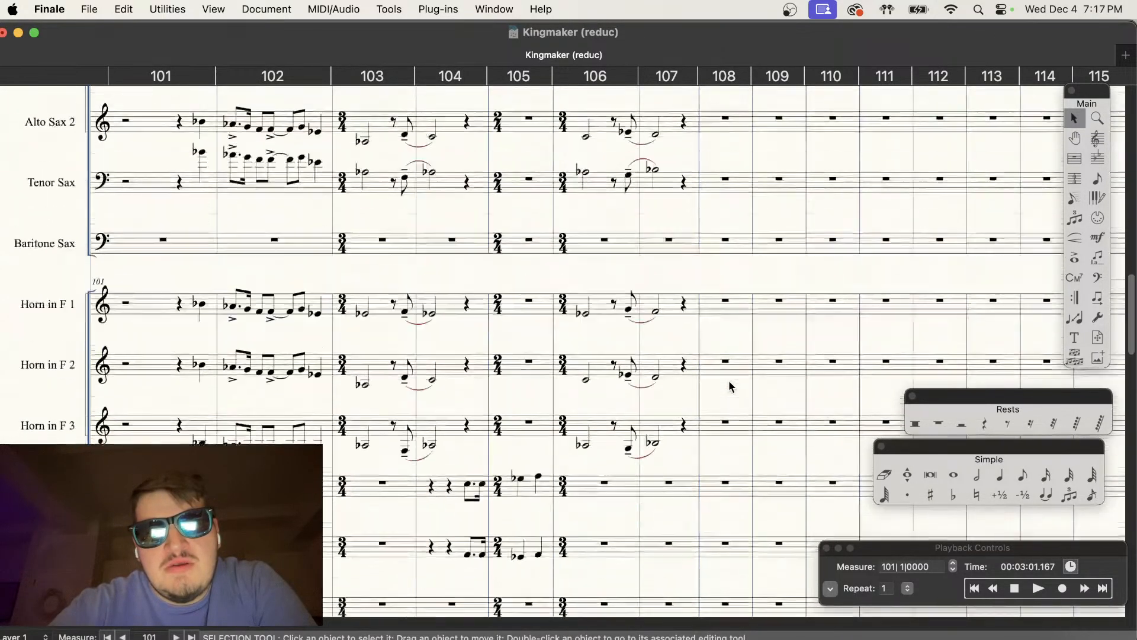
{"action": "scroll", "coordinate": [730, 385], "scroll_direction": "right", "scroll_amount": 2}
{"action": "key", "text": "super+equal"}
{"action": "scroll", "coordinate": [730, 386], "scroll_direction": "down", "scroll_amount": 2}
{"action": "left_click", "coordinate": [1011, 589]}
{"action": "left_click", "coordinate": [1038, 589]}
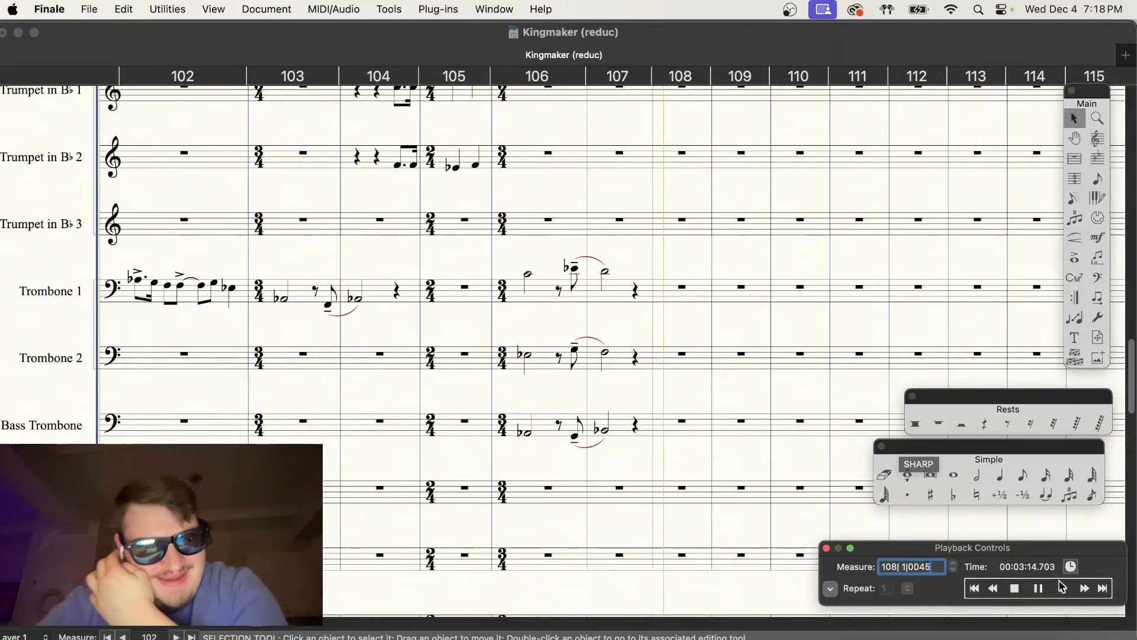
{"action": "left_click", "coordinate": [1017, 590]}
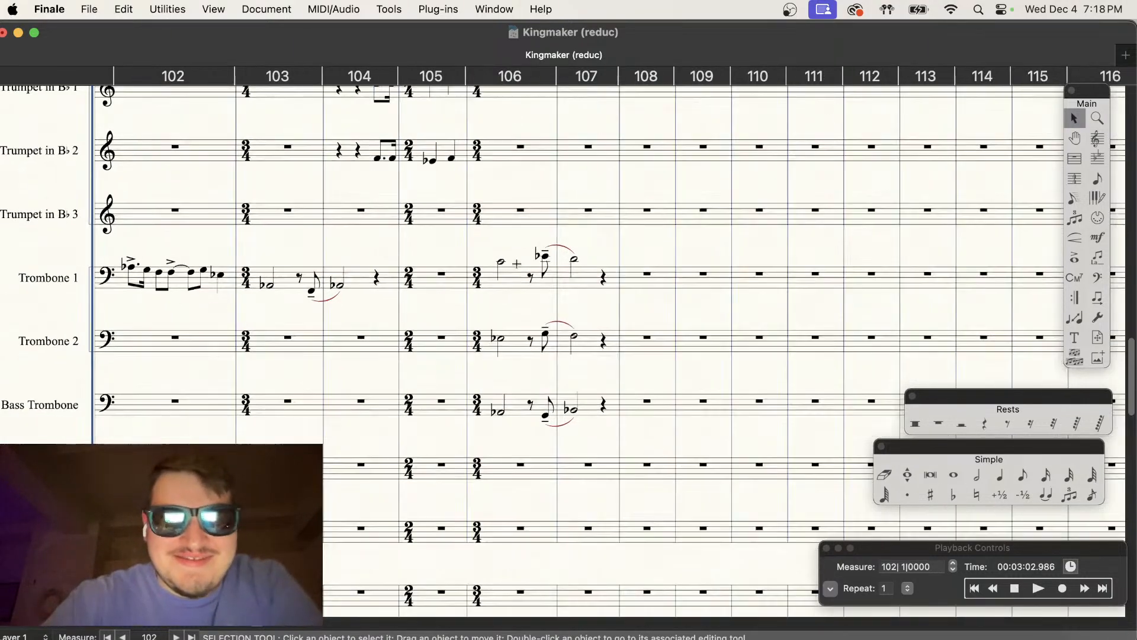
Step: Play back the passage from measure 102 into measure 107 with the saxophone and horn staves in view
{"action": "scroll", "coordinate": [650, 339], "scroll_direction": "up", "scroll_amount": 10}
{"action": "scroll", "coordinate": [651, 344], "scroll_direction": "up", "scroll_amount": 5}
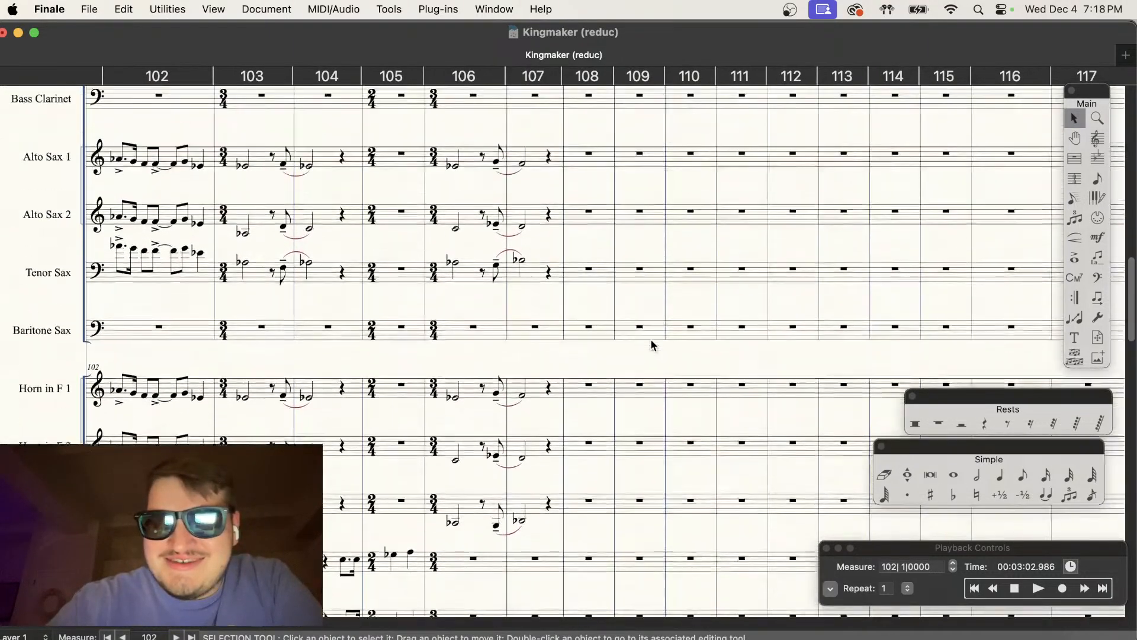
{"action": "left_click", "coordinate": [1016, 589]}
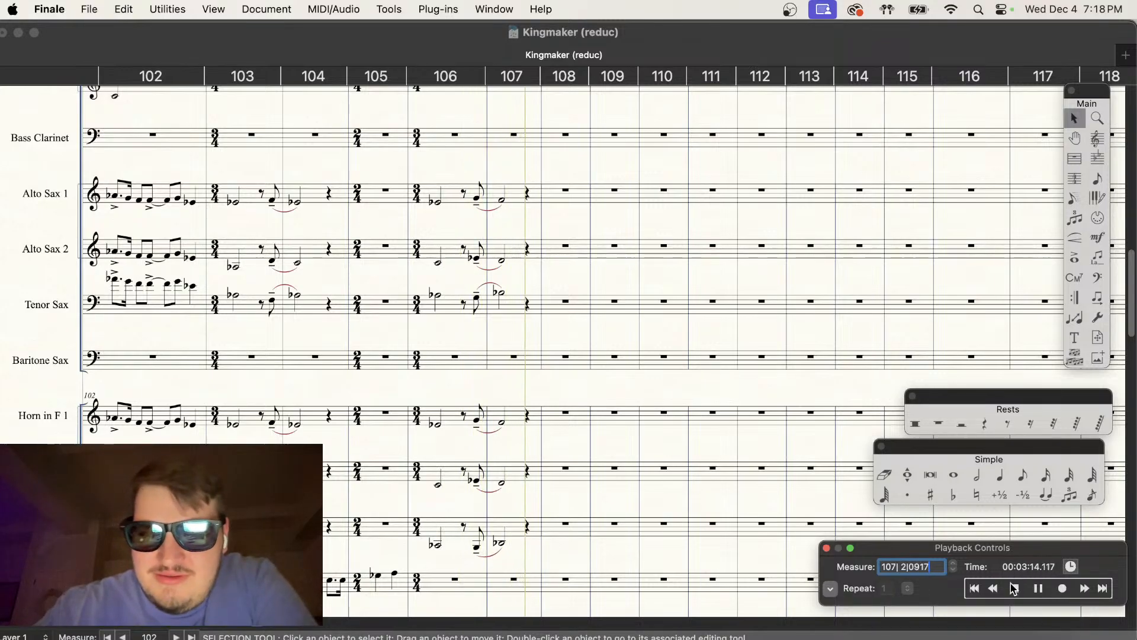
Step: Stop the playback and compare the saxophone, horn, trumpet and trombone staves across measures 102 to 107
{"action": "left_click", "coordinate": [1014, 588]}
{"action": "scroll", "coordinate": [552, 369], "scroll_direction": "down", "scroll_amount": 10}
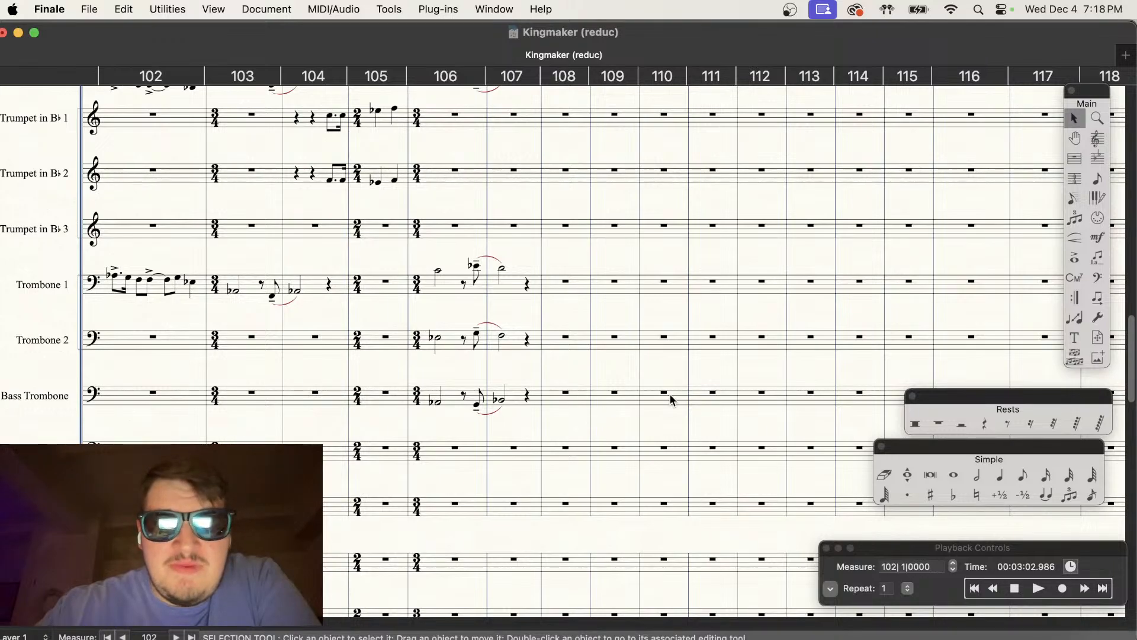
{"action": "scroll", "coordinate": [704, 379], "scroll_direction": "up", "scroll_amount": 6}
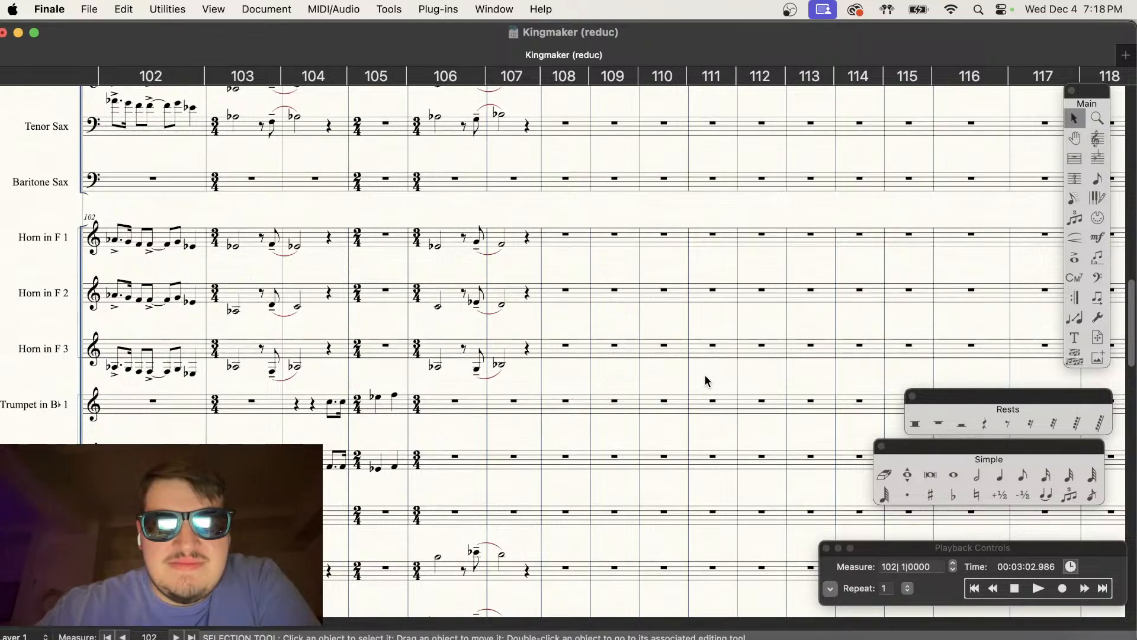
{"action": "scroll", "coordinate": [706, 381], "scroll_direction": "up", "scroll_amount": 2}
{"action": "scroll", "coordinate": [705, 381], "scroll_direction": "up", "scroll_amount": 1}
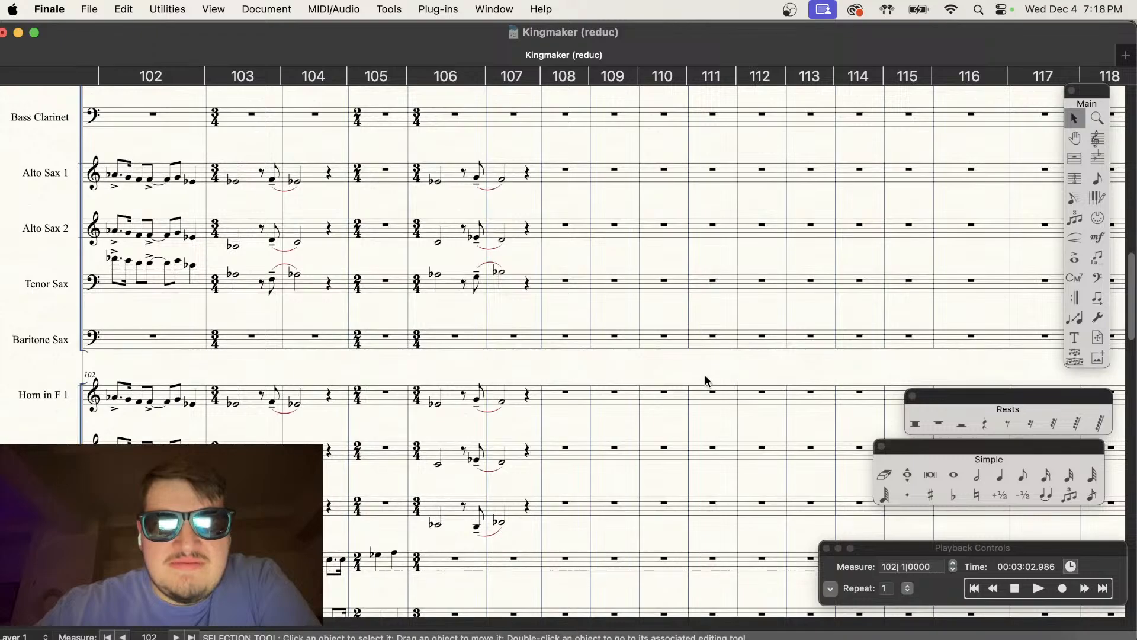
{"action": "scroll", "coordinate": [705, 381], "scroll_direction": "down", "scroll_amount": 7}
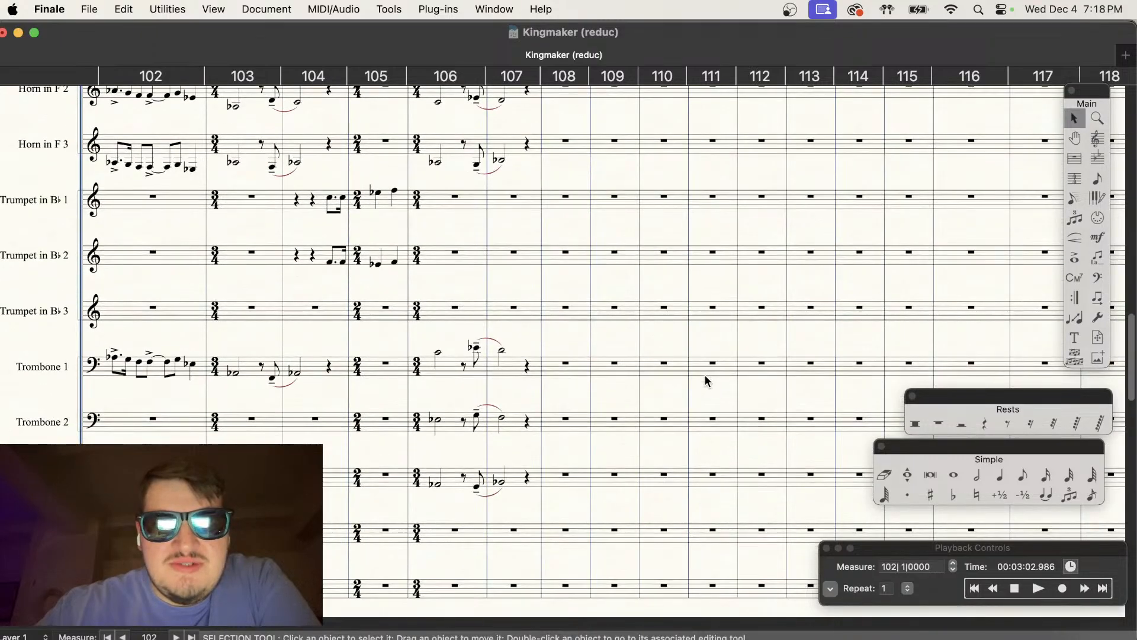
Step: Choose the eighth-note value and play back from measure 102 into measure 108 with the horns, trumpets and trombones in view
{"action": "left_click", "coordinate": [1023, 475]}
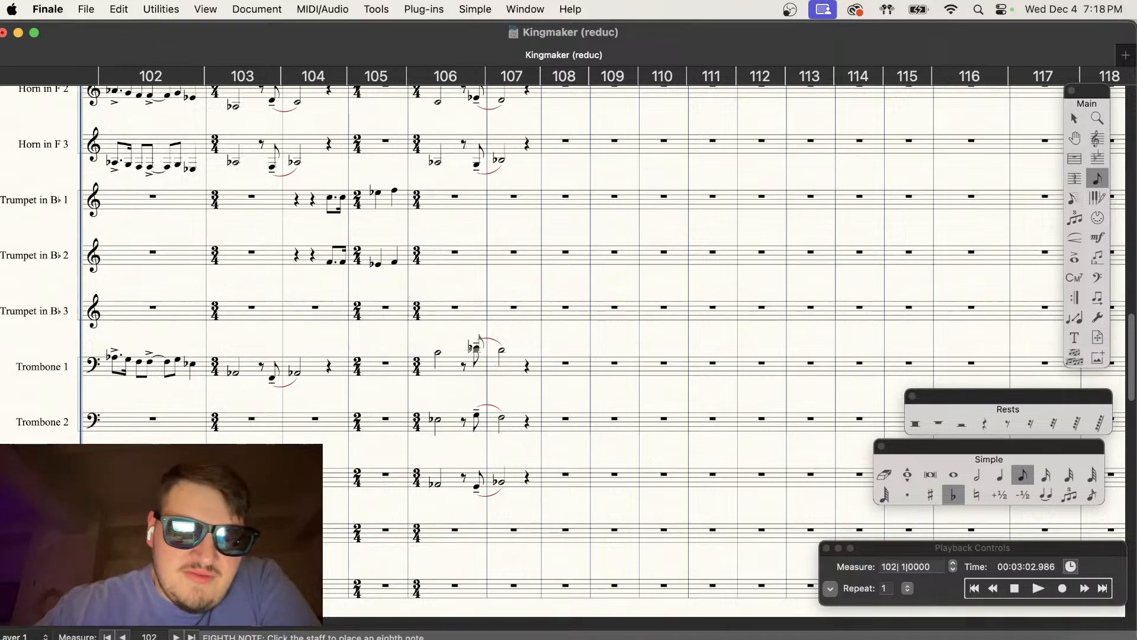
{"action": "scroll", "coordinate": [568, 350], "scroll_direction": "up", "scroll_amount": 4}
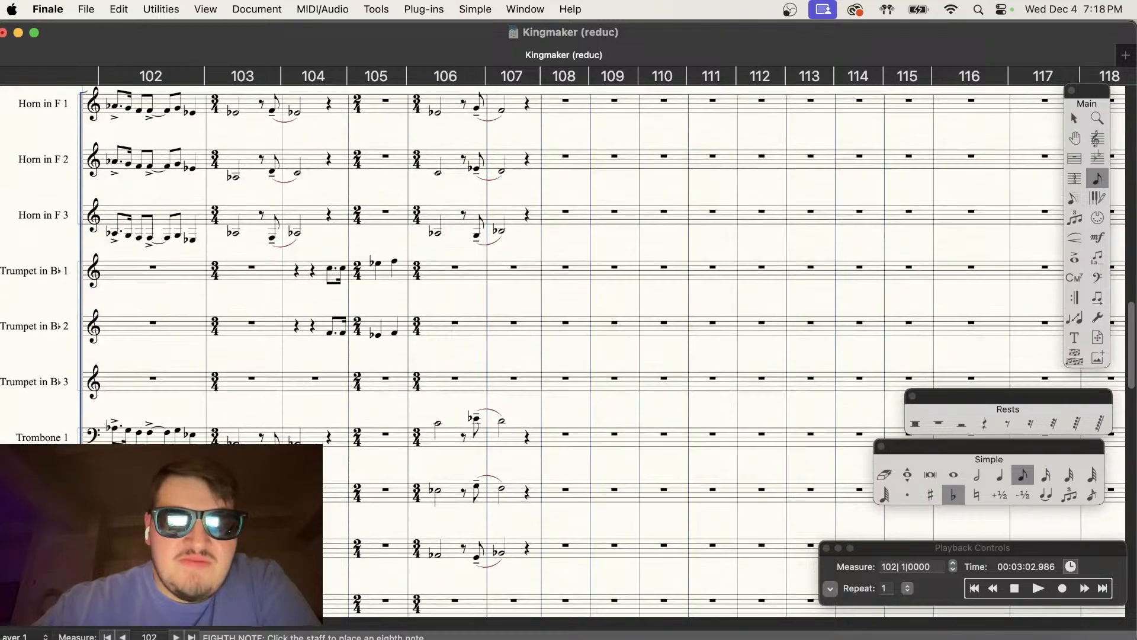
{"action": "scroll", "coordinate": [729, 516], "scroll_direction": "down", "scroll_amount": 2}
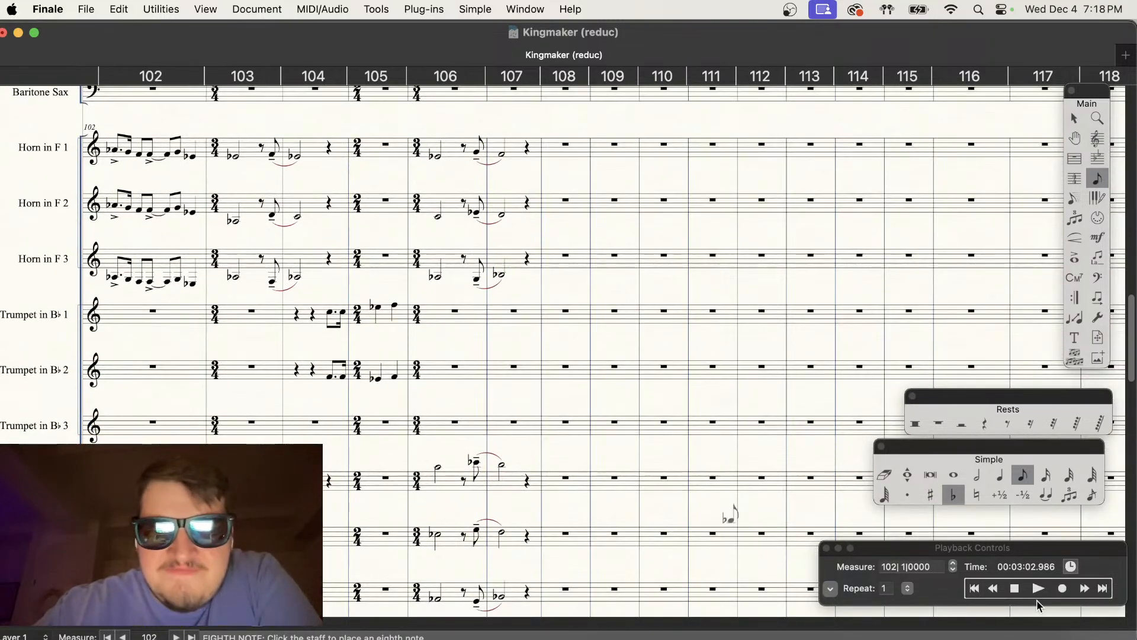
{"action": "left_click", "coordinate": [1044, 591]}
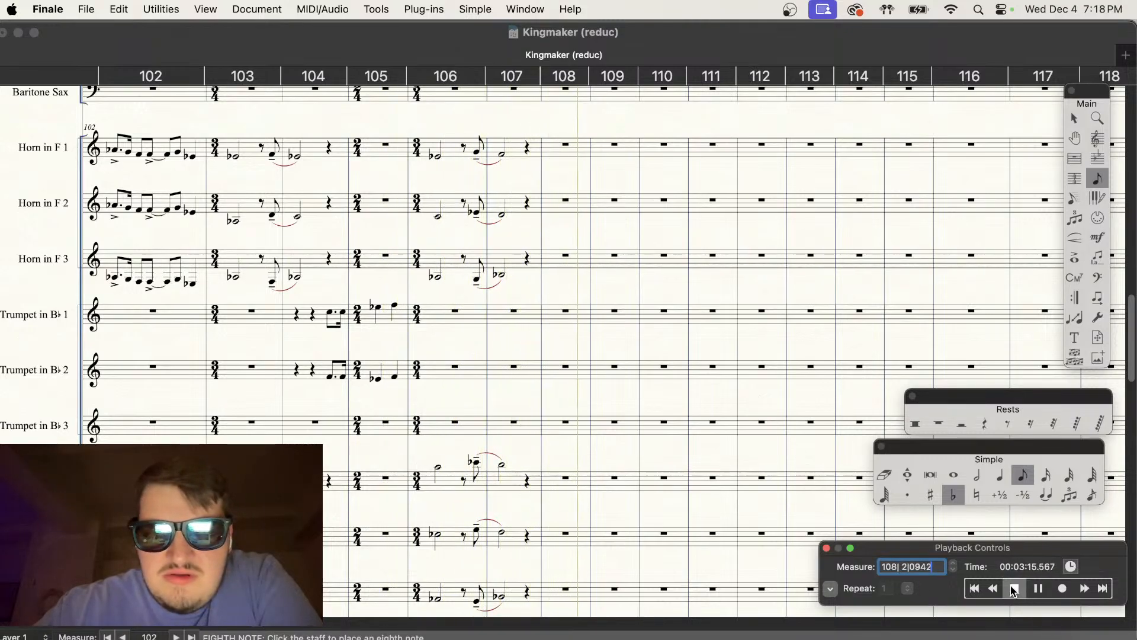
{"action": "left_click", "coordinate": [740, 446]}
Step: Review the saxophone through trombone staves, and play back from measure 102 into measure 104
{"action": "scroll", "coordinate": [741, 446], "scroll_direction": "up", "scroll_amount": 3}
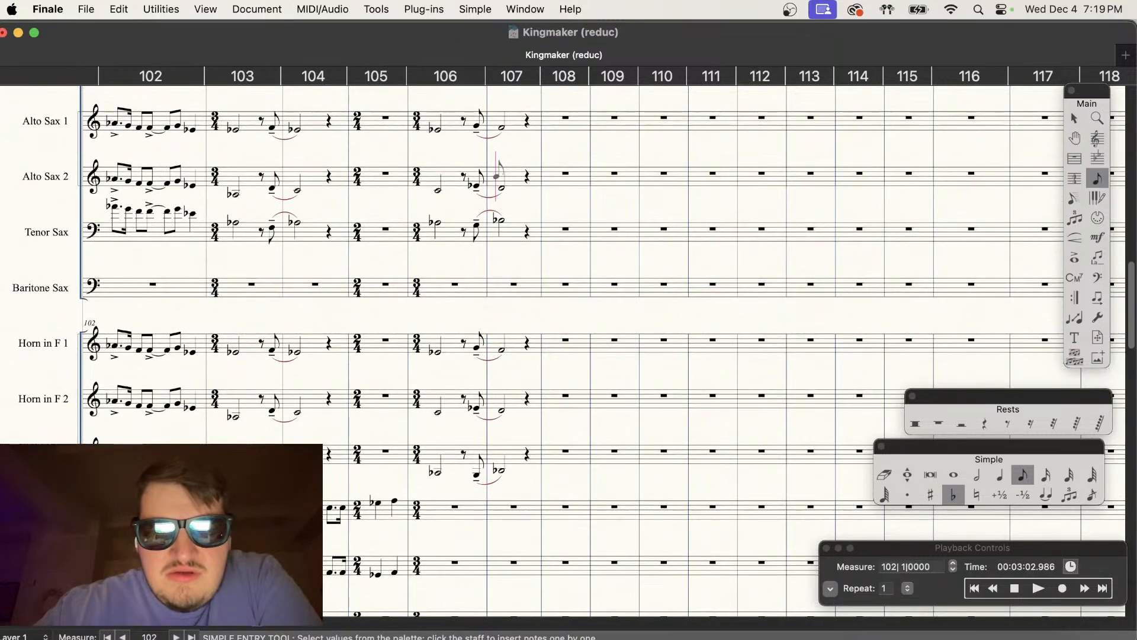
{"action": "scroll", "coordinate": [740, 445], "scroll_direction": "down", "scroll_amount": 5}
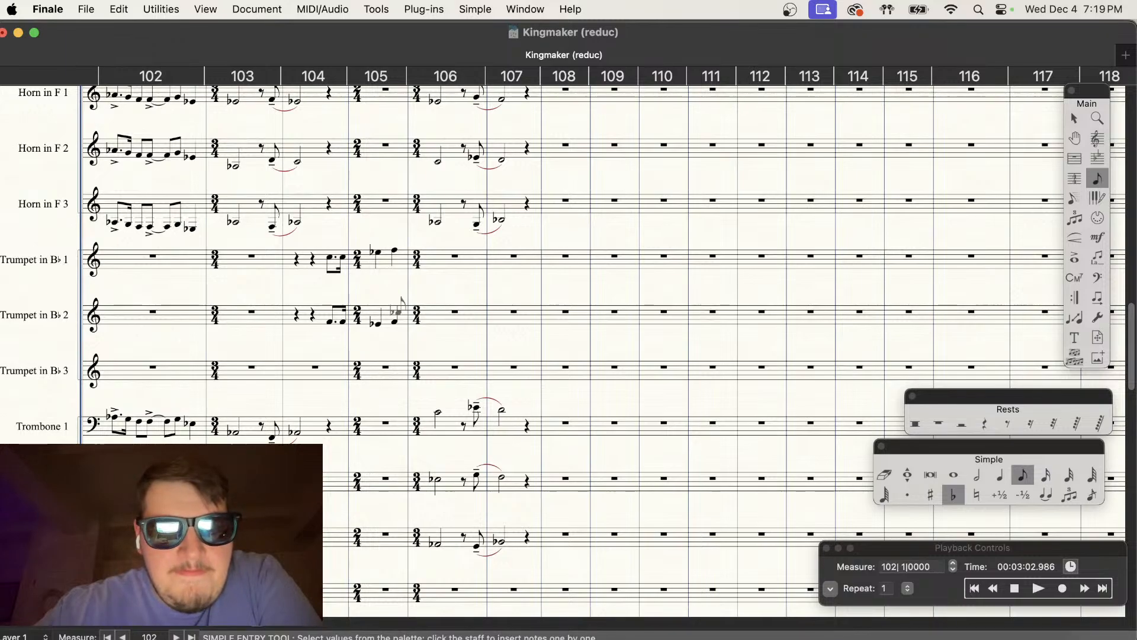
{"action": "scroll", "coordinate": [399, 305], "scroll_direction": "up", "scroll_amount": 1}
{"action": "scroll", "coordinate": [727, 290], "scroll_direction": "up", "scroll_amount": 3}
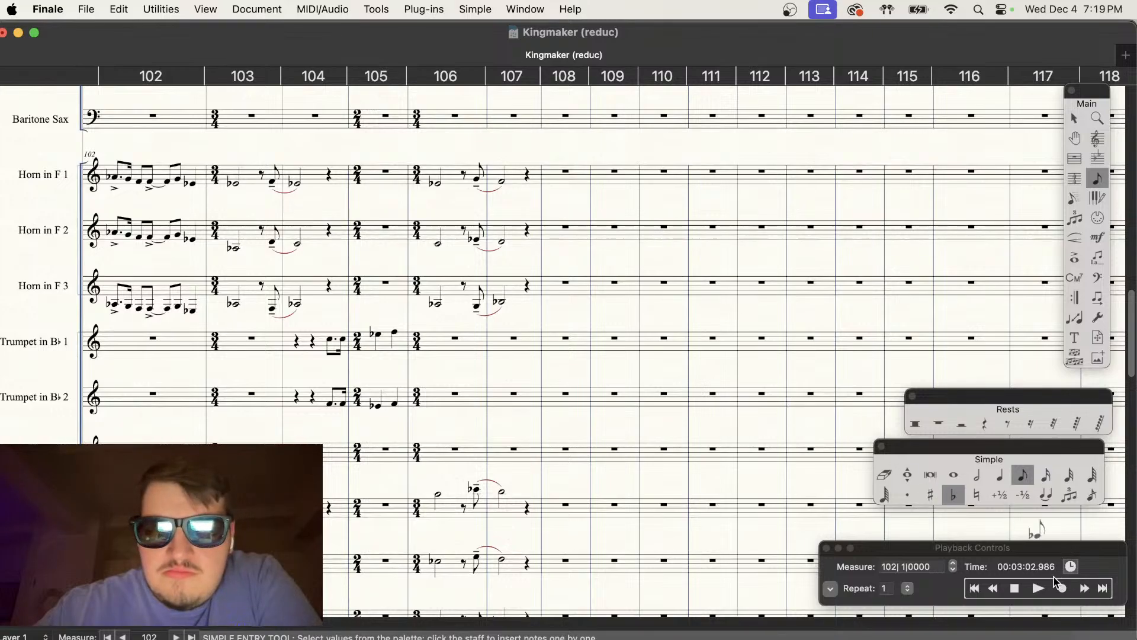
{"action": "left_click", "coordinate": [1037, 588]}
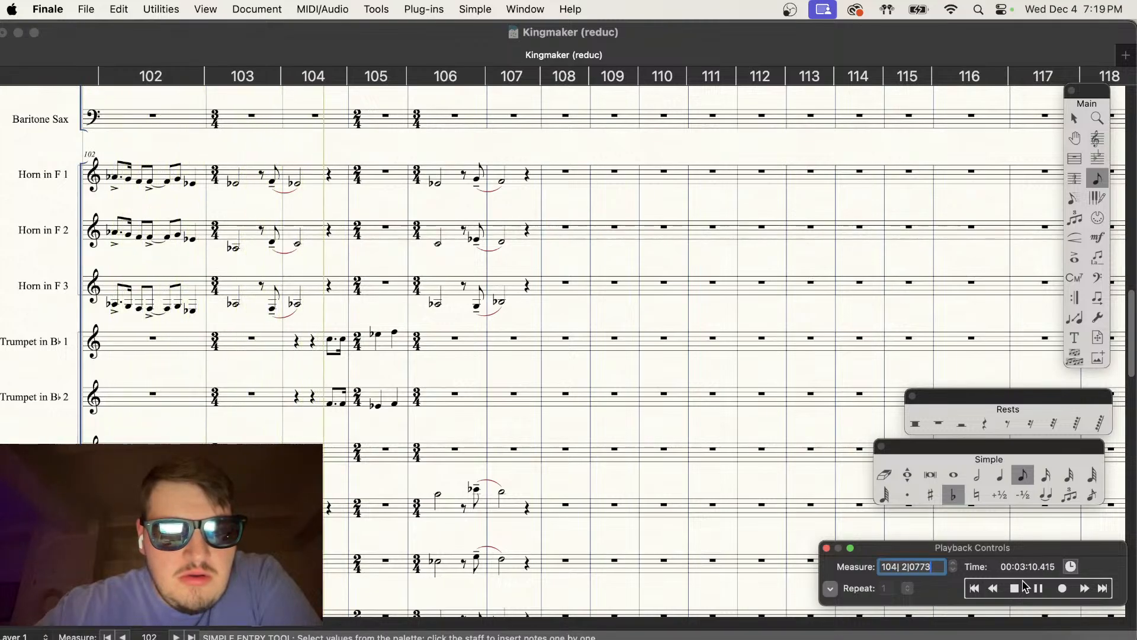
{"action": "left_click", "coordinate": [1015, 588]}
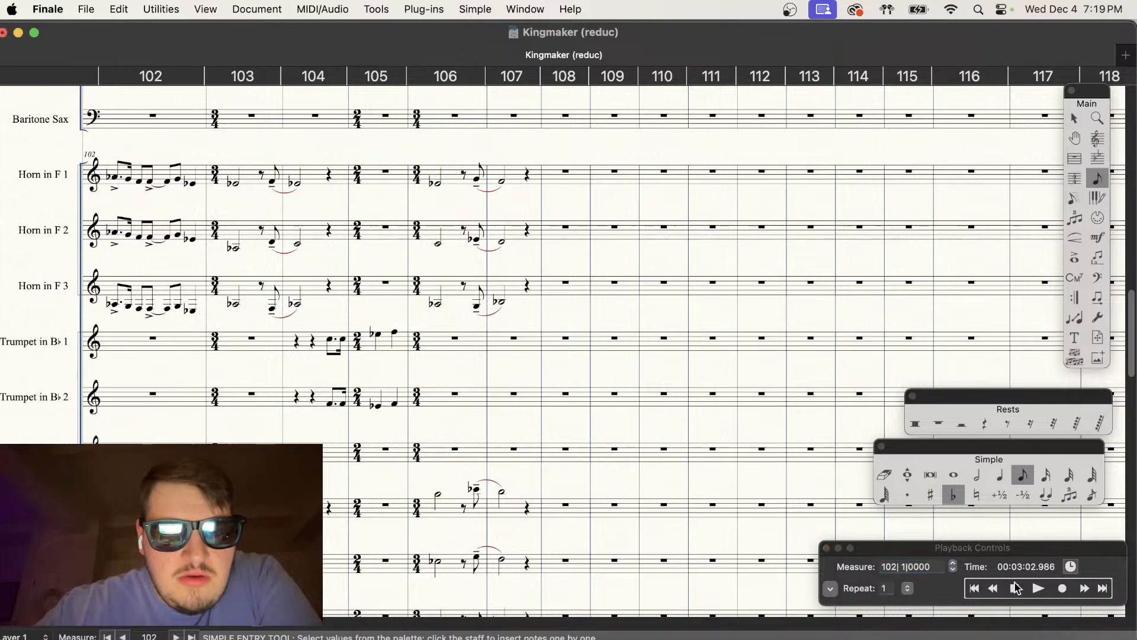
Step: Enter a dotted-eighth E-flat at the start of measure 106 in Trumpet in B♭ 1
{"action": "left_click", "coordinate": [955, 494]}
{"action": "left_click", "coordinate": [910, 495]}
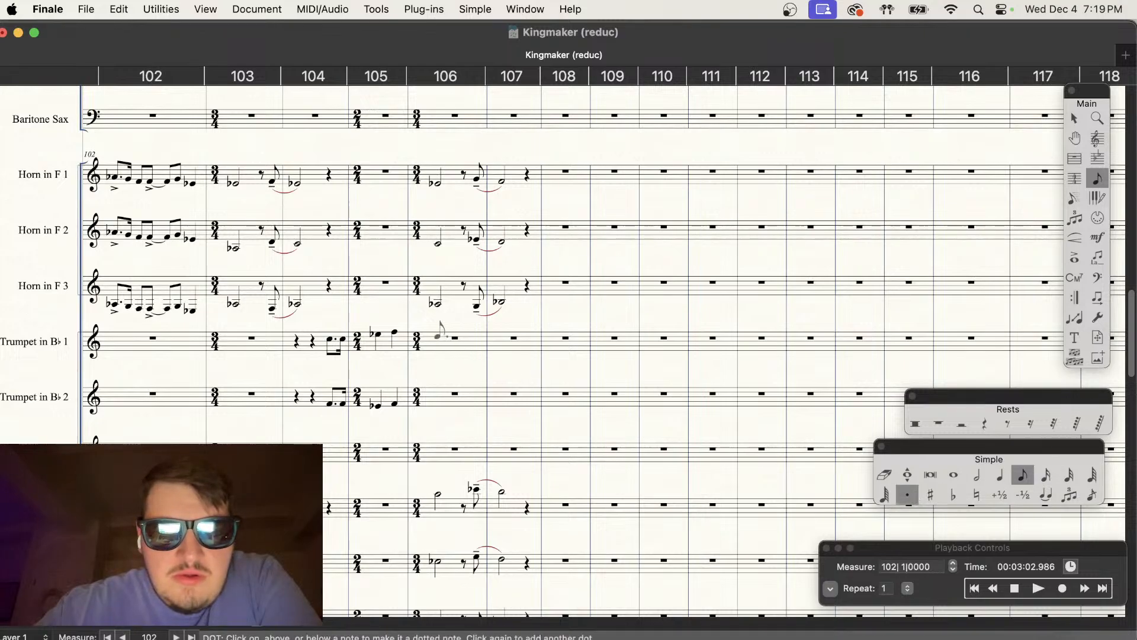
{"action": "left_click", "coordinate": [934, 499]}
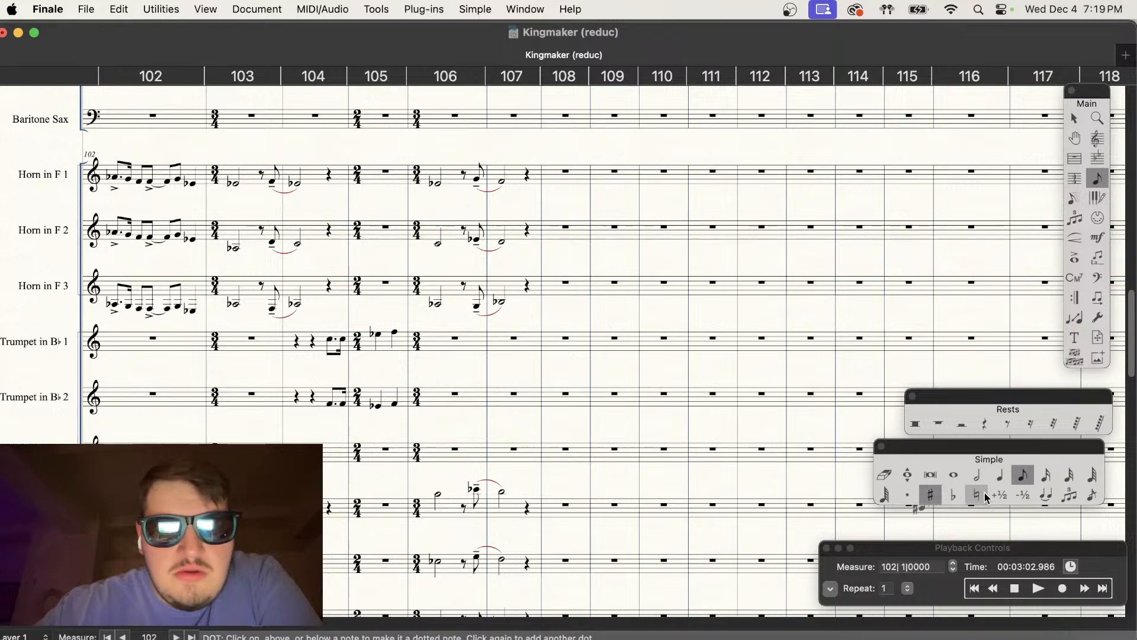
{"action": "left_click", "coordinate": [953, 496]}
{"action": "left_click", "coordinate": [907, 495]}
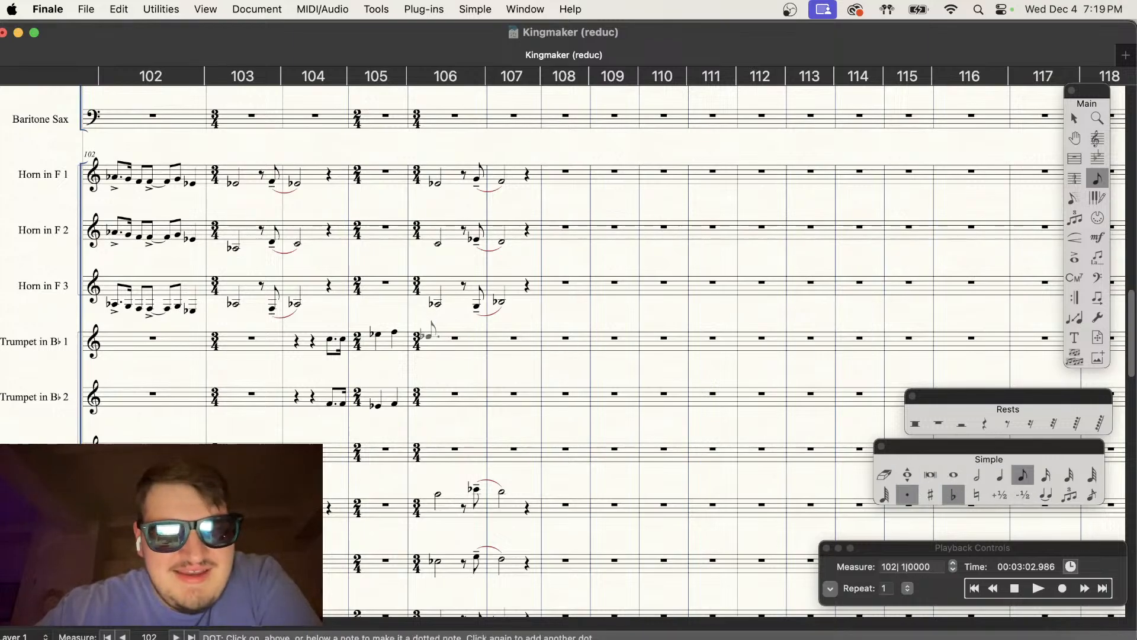
{"action": "left_click", "coordinate": [433, 332]}
Step: Complete Trumpet in B♭ 1's measure 106 with a sixteenth D, an eighth C and a dotted-quarter C
{"action": "left_click", "coordinate": [1047, 475]}
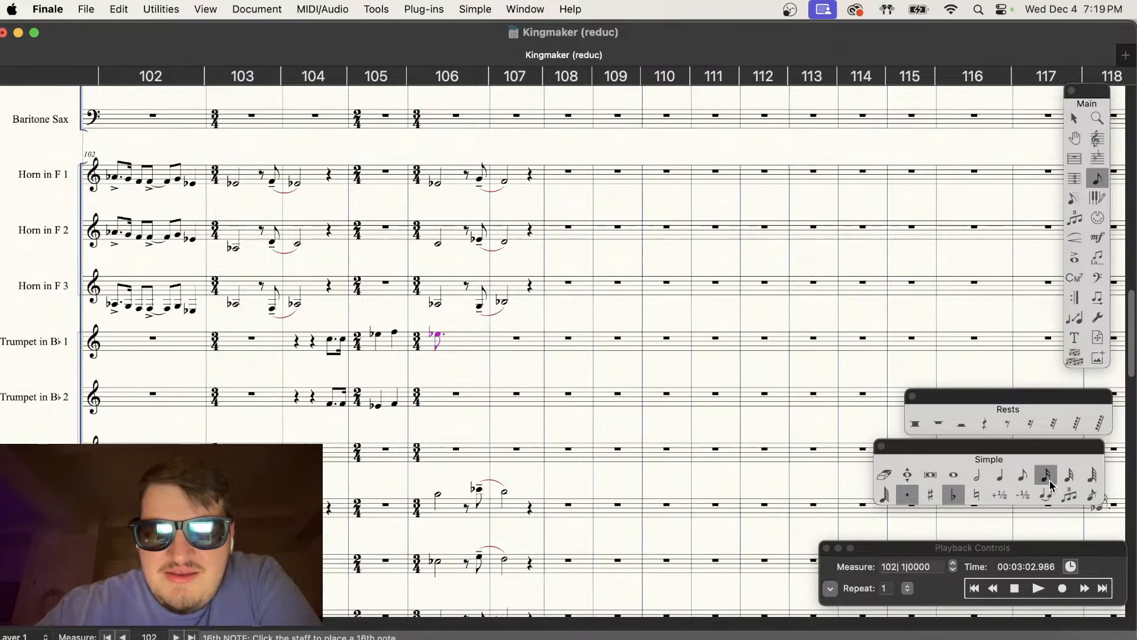
{"action": "left_click", "coordinate": [907, 495]}
{"action": "left_click", "coordinate": [951, 496]}
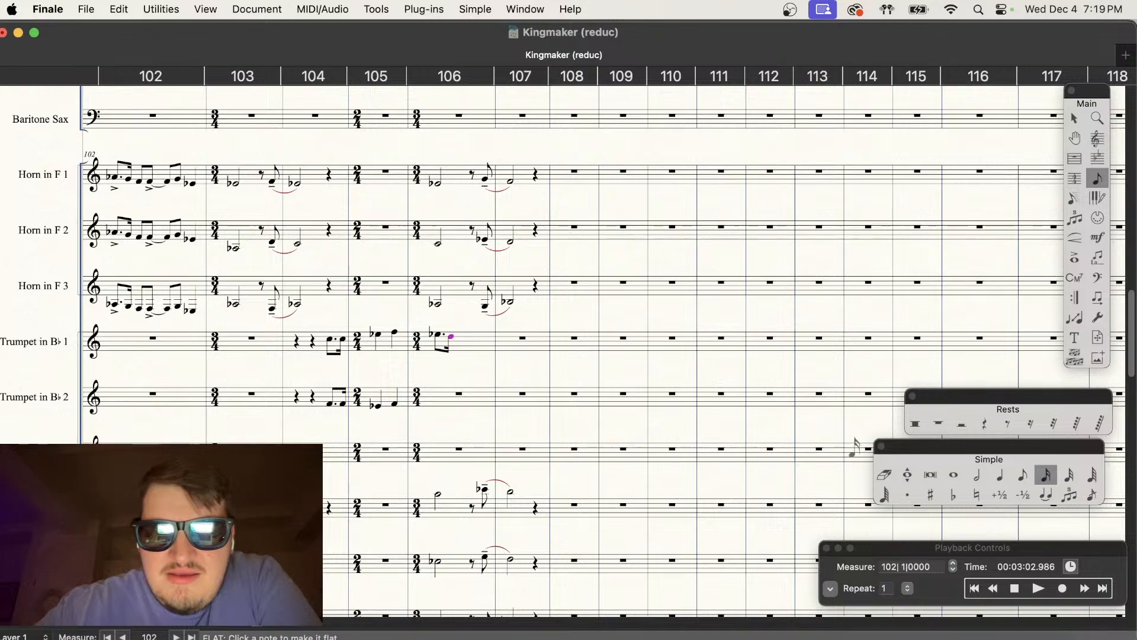
{"action": "left_click", "coordinate": [1022, 474]}
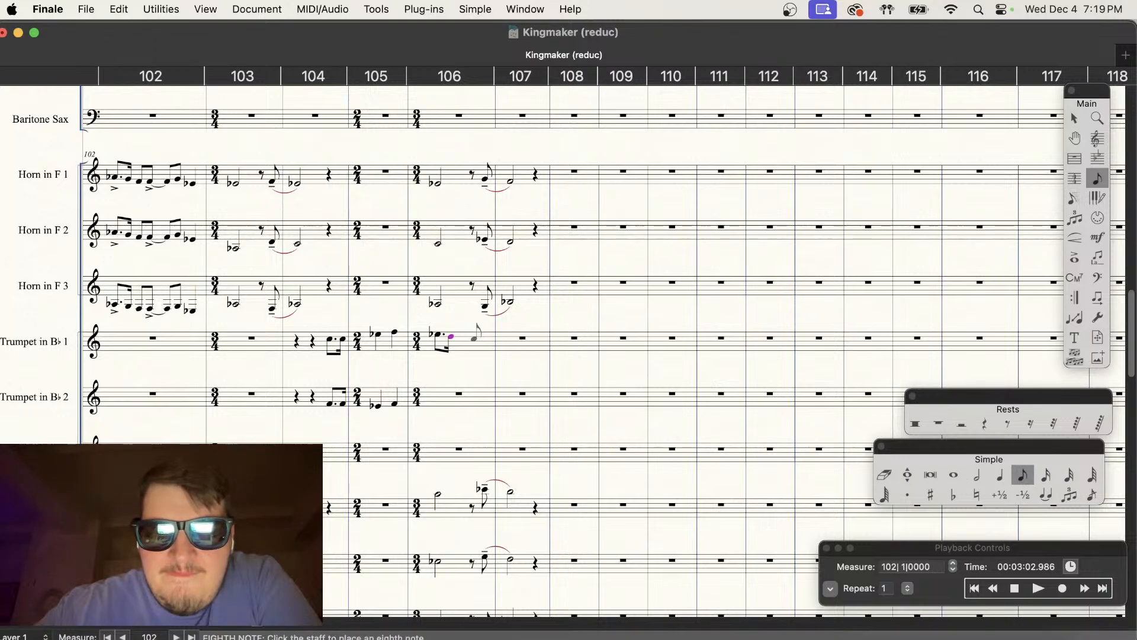
{"action": "left_click", "coordinate": [476, 335]}
{"action": "left_click", "coordinate": [1000, 474]}
{"action": "left_click", "coordinate": [907, 495]}
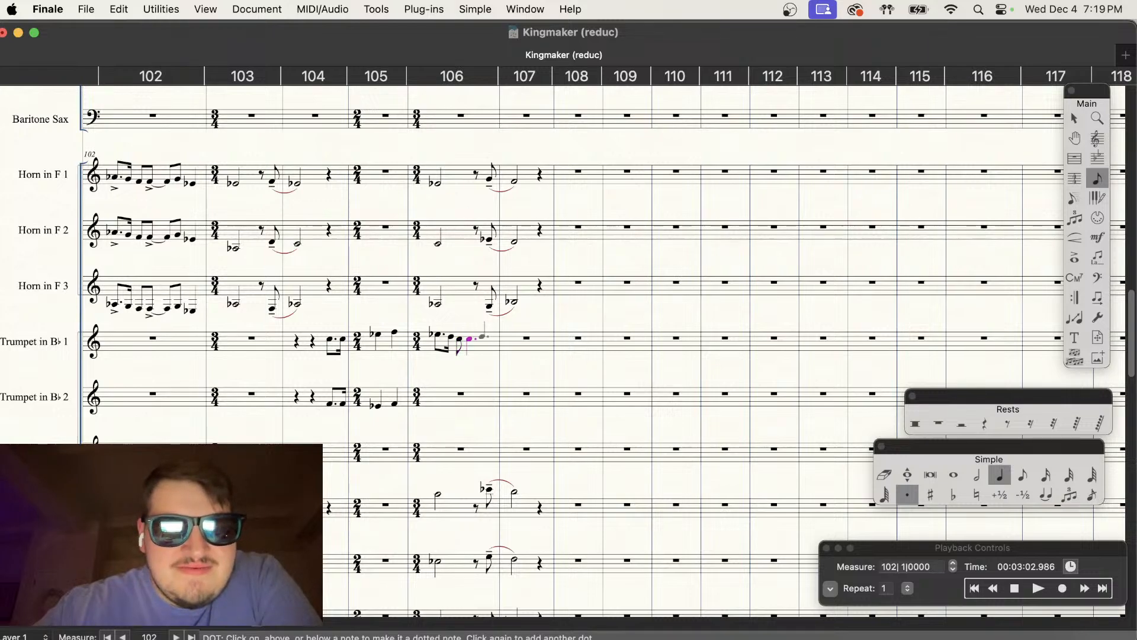
Step: Copy Trumpet in B♭ 1's measure 106 into Trumpet in B♭ 2 and transpose the copy chromatically down a perfect octave
{"action": "left_click", "coordinate": [1074, 118]}
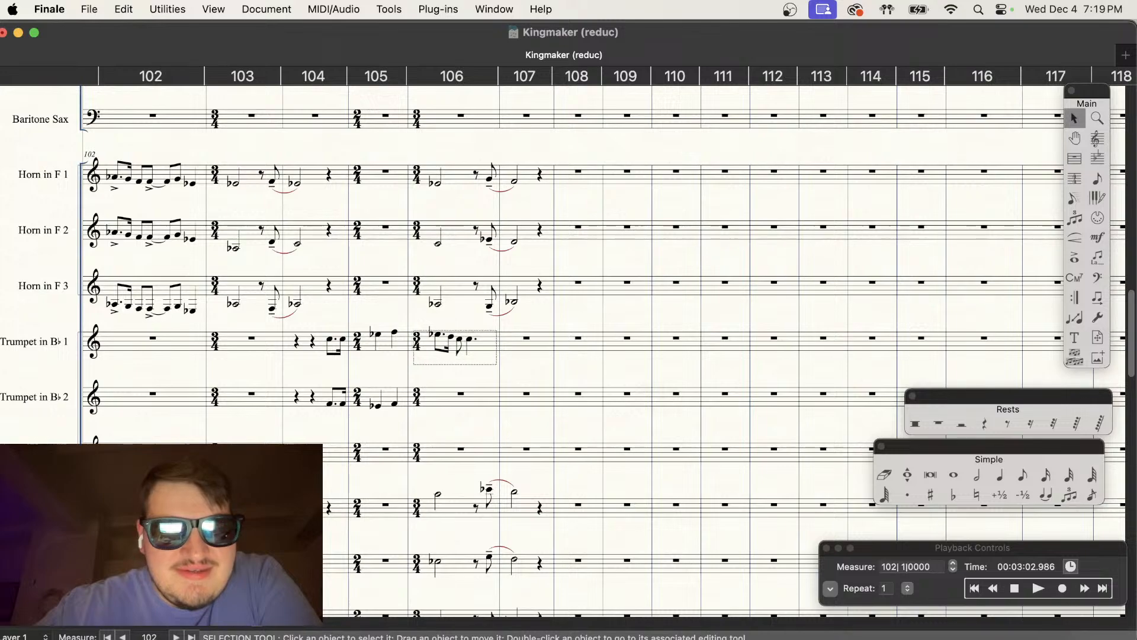
{"action": "left_click", "coordinate": [424, 337]}
{"action": "left_click_drag", "start_coordinate": [424, 337], "coordinate": [426, 392]}
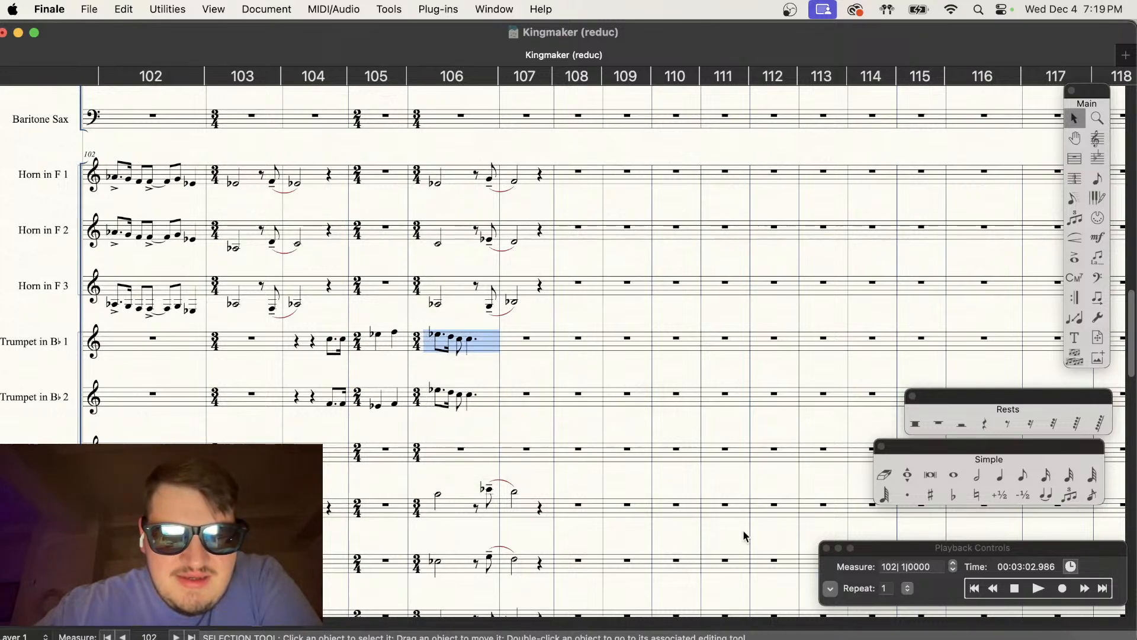
{"action": "left_click", "coordinate": [427, 396]}
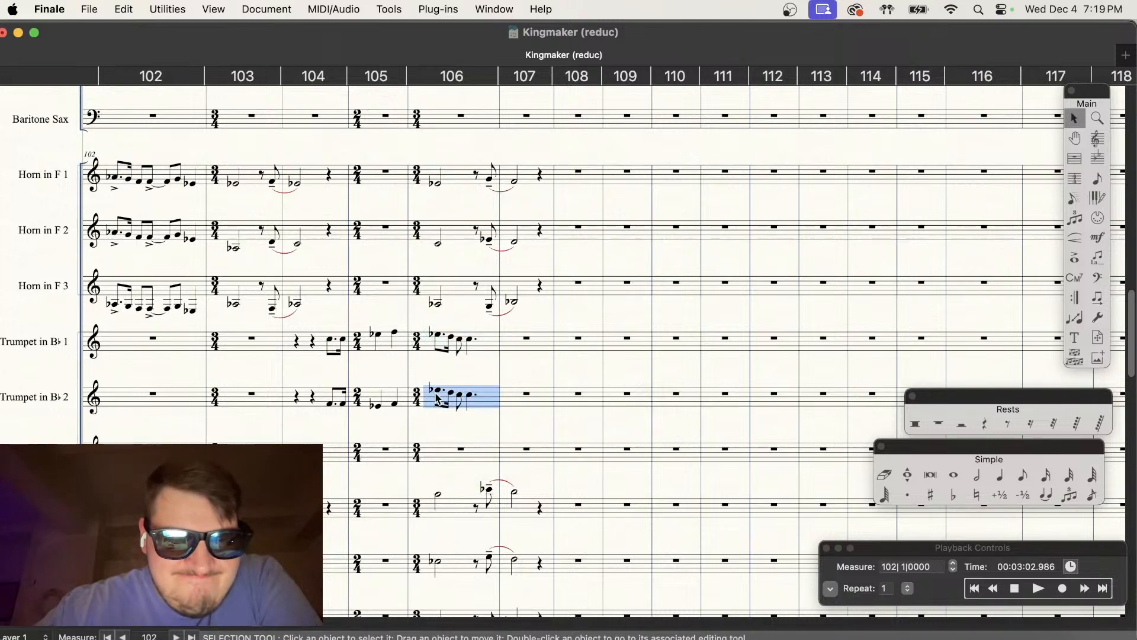
{"action": "right_click", "coordinate": [429, 391]}
{"action": "left_click", "coordinate": [467, 588]}
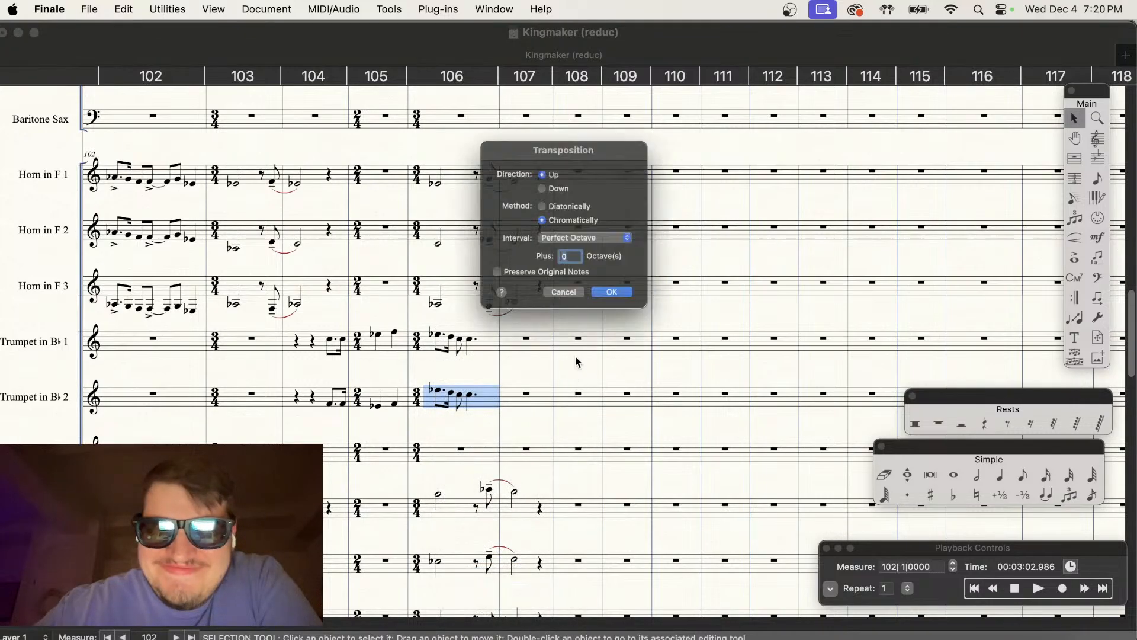
{"action": "left_click", "coordinate": [632, 307]}
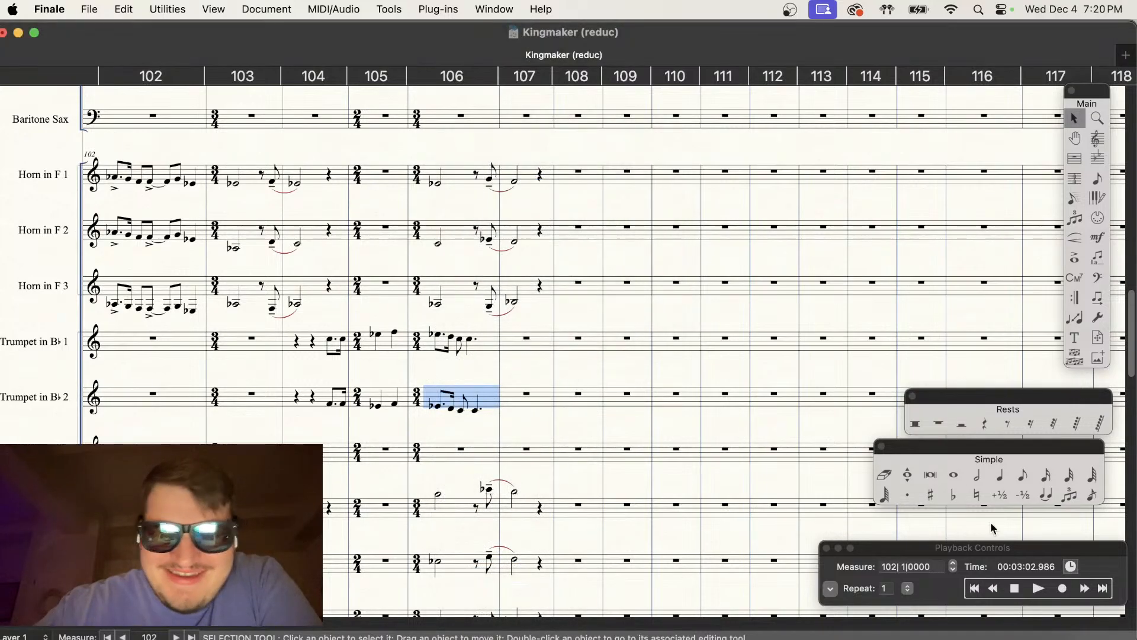
Step: Play back the new trumpet line from measure 102 into measure 107, and review the brass staves from measure 98 onward
{"action": "left_click", "coordinate": [1005, 596]}
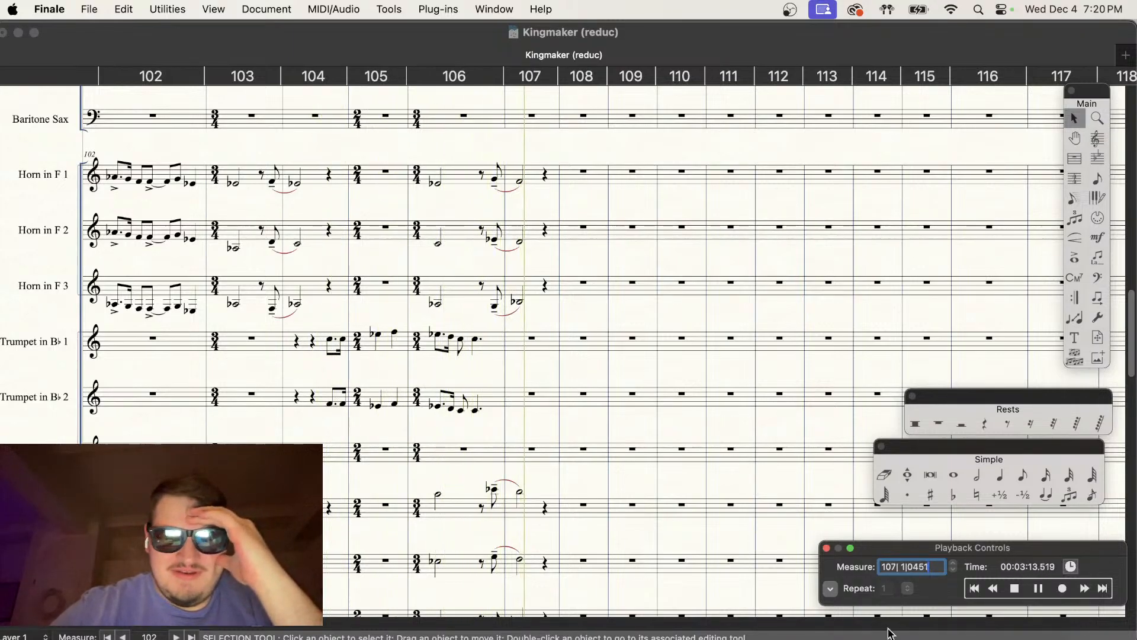
{"action": "left_click", "coordinate": [1014, 588]}
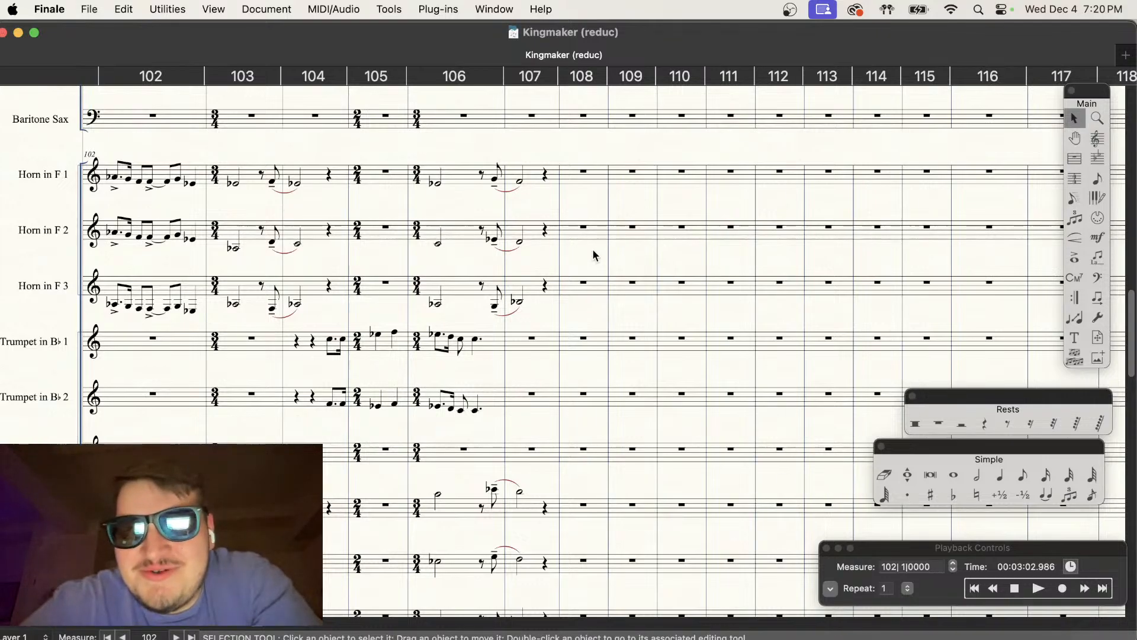
{"action": "scroll", "coordinate": [603, 333], "scroll_direction": "left", "scroll_amount": 5}
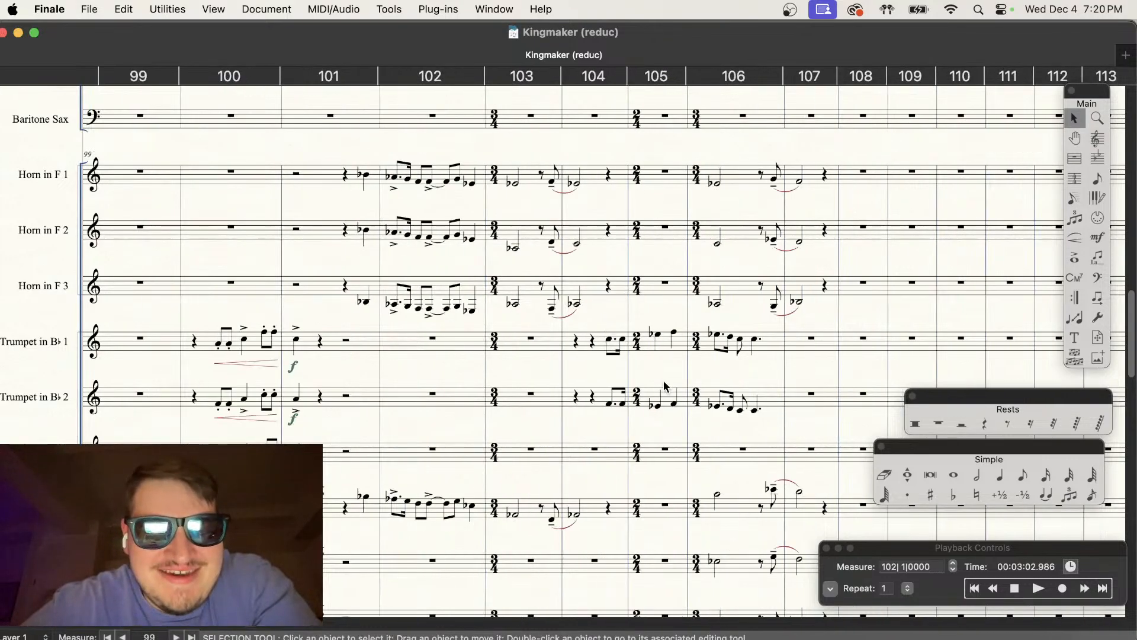
{"action": "scroll", "coordinate": [666, 386], "scroll_direction": "down", "scroll_amount": 5}
{"action": "scroll", "coordinate": [664, 382], "scroll_direction": "up", "scroll_amount": 3}
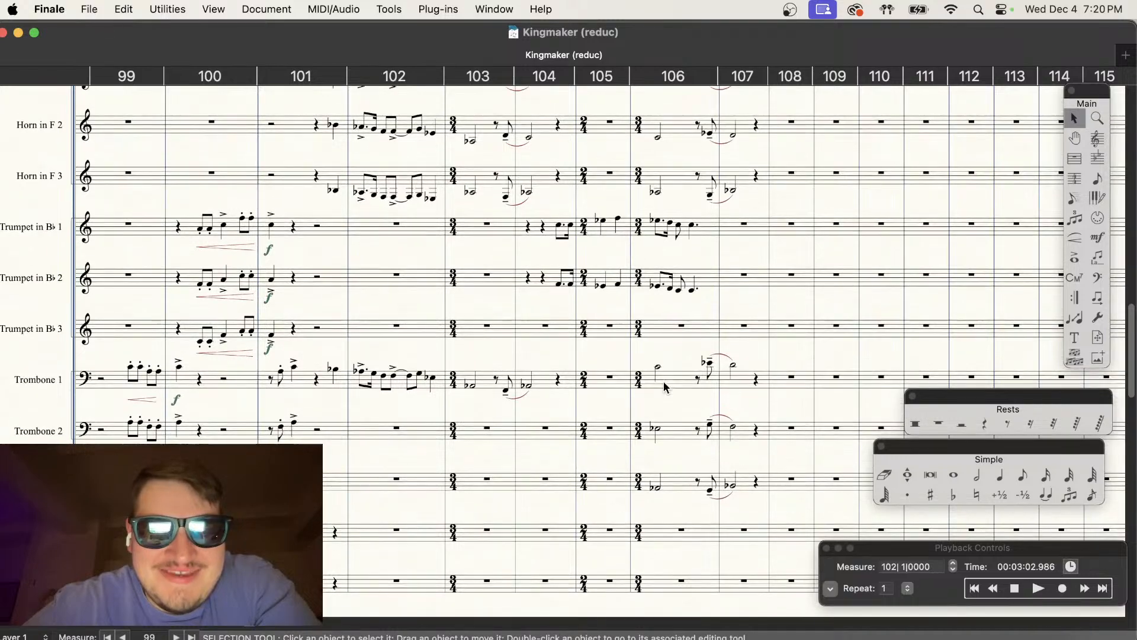
{"action": "scroll", "coordinate": [664, 382], "scroll_direction": "up", "scroll_amount": 3}
{"action": "scroll", "coordinate": [663, 383], "scroll_direction": "left", "scroll_amount": 5}
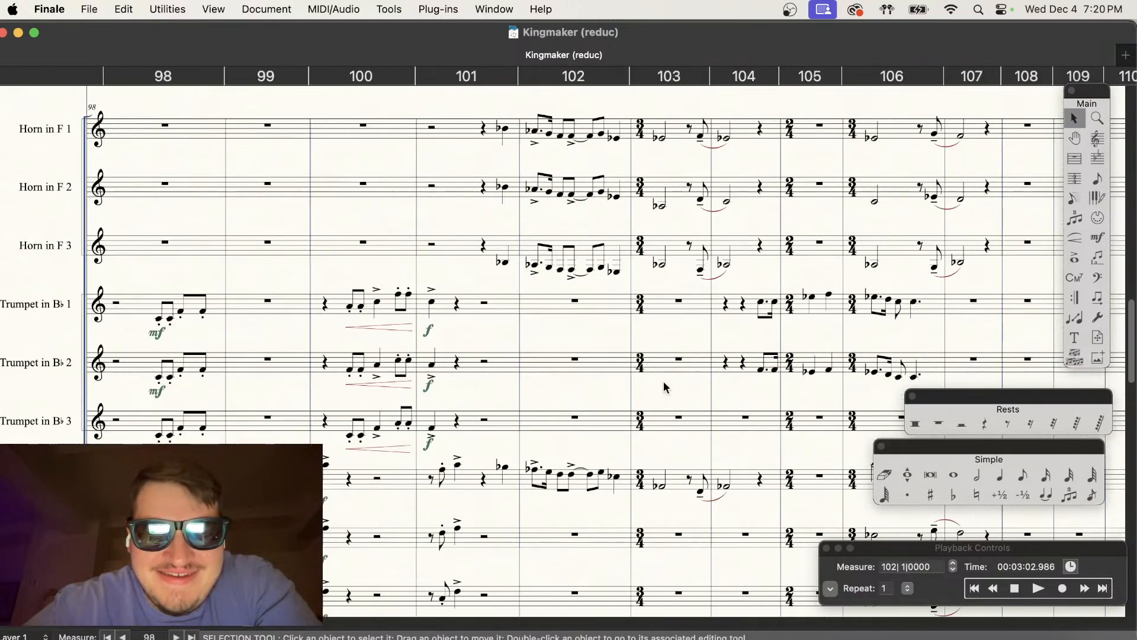
{"action": "scroll", "coordinate": [772, 438], "scroll_direction": "down", "scroll_amount": 2}
Step: Play back from measure 98 into measure 108, and inspect the two trumpet parts in measures 104 to 106
{"action": "left_click", "coordinate": [1015, 589]}
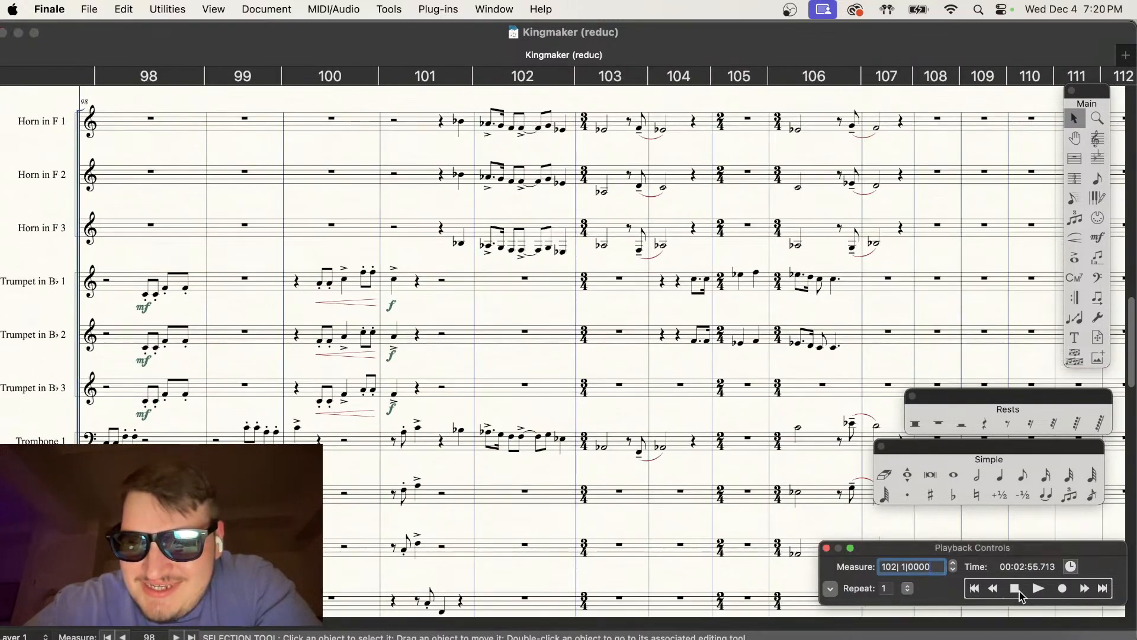
{"action": "left_click", "coordinate": [1039, 591]}
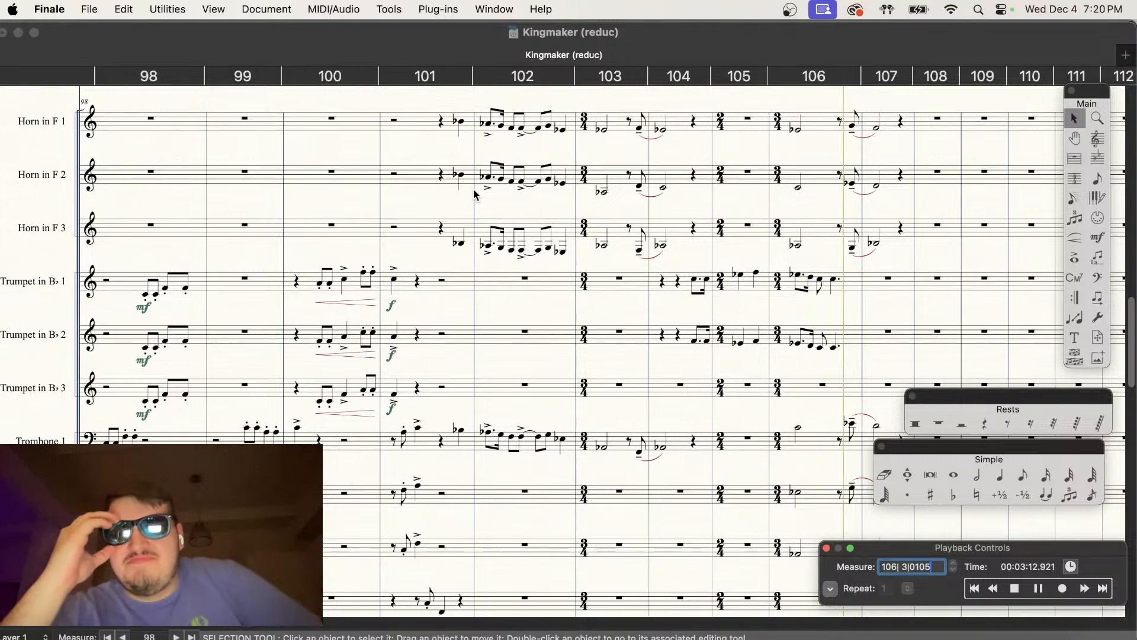
{"action": "left_click", "coordinate": [1015, 588]}
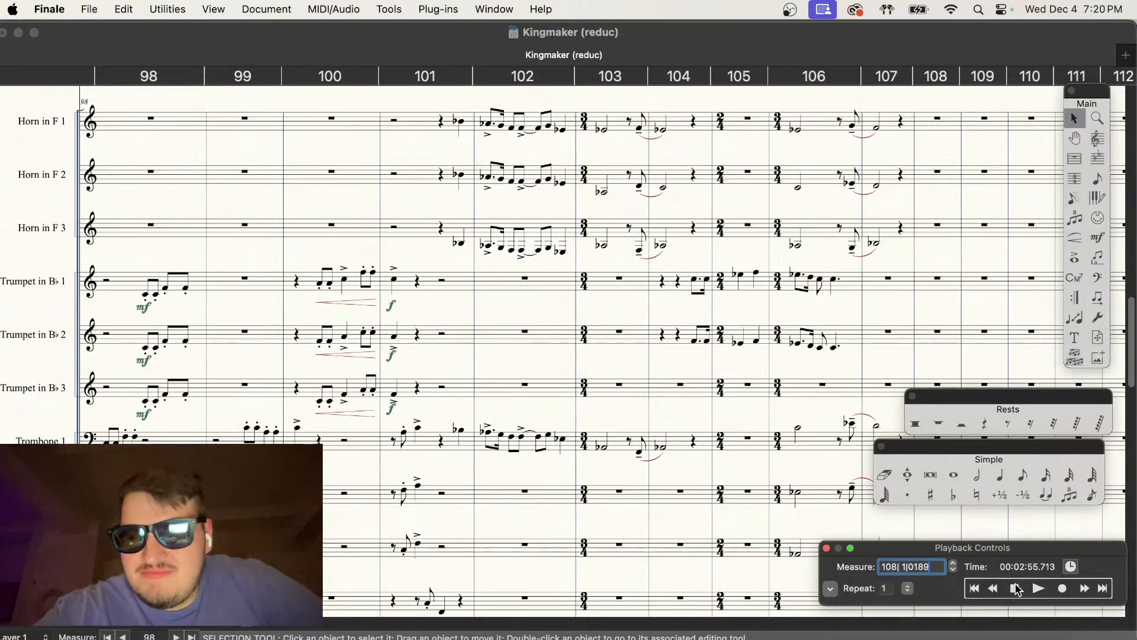
{"action": "scroll", "coordinate": [722, 354], "scroll_direction": "right", "scroll_amount": 3}
{"action": "scroll", "coordinate": [719, 349], "scroll_direction": "up", "scroll_amount": 2}
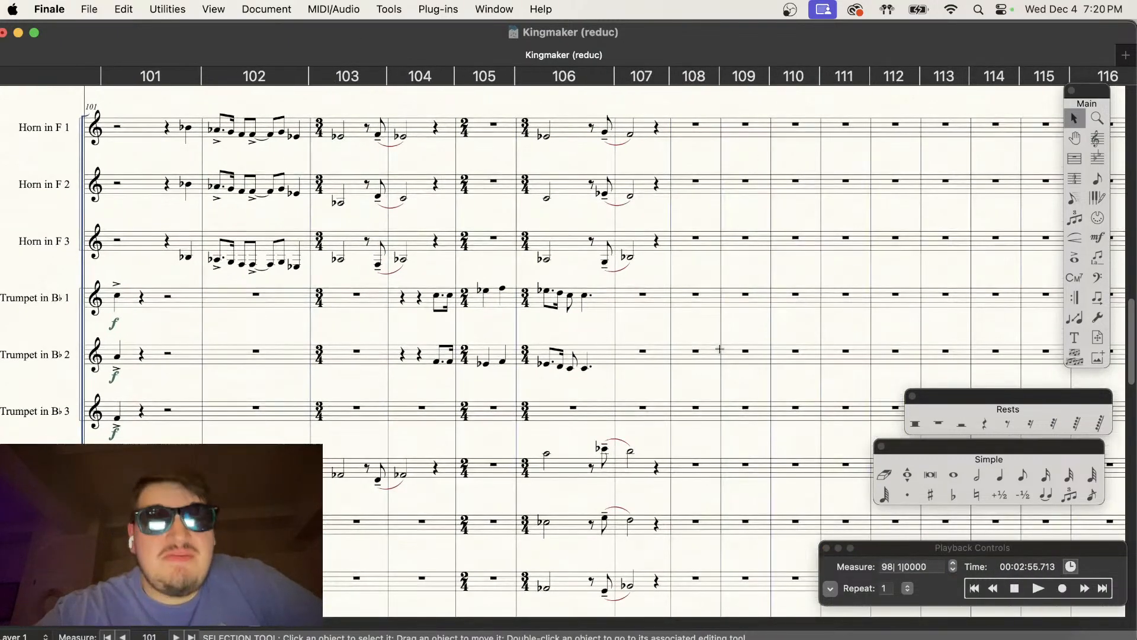
{"action": "scroll", "coordinate": [760, 394], "scroll_direction": "up", "scroll_amount": 2}
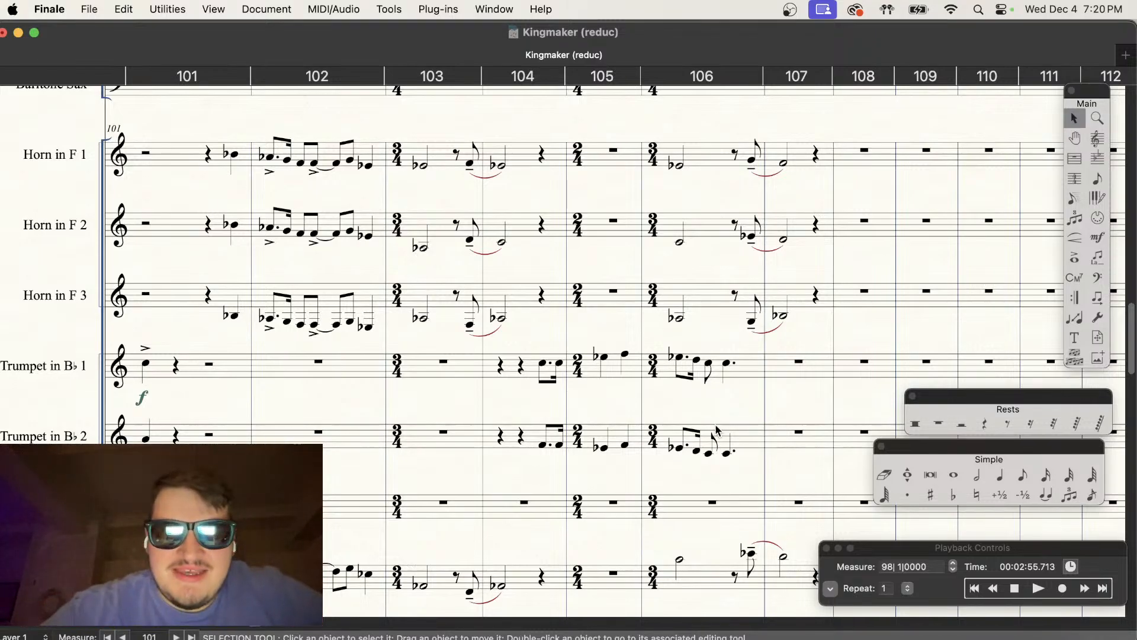
Step: Play back the passage from measure 103 into measure 107 to hear the trumpet line against the horns
{"action": "scroll", "coordinate": [717, 430], "scroll_direction": "right", "scroll_amount": 3}
{"action": "left_click", "coordinate": [1034, 583]}
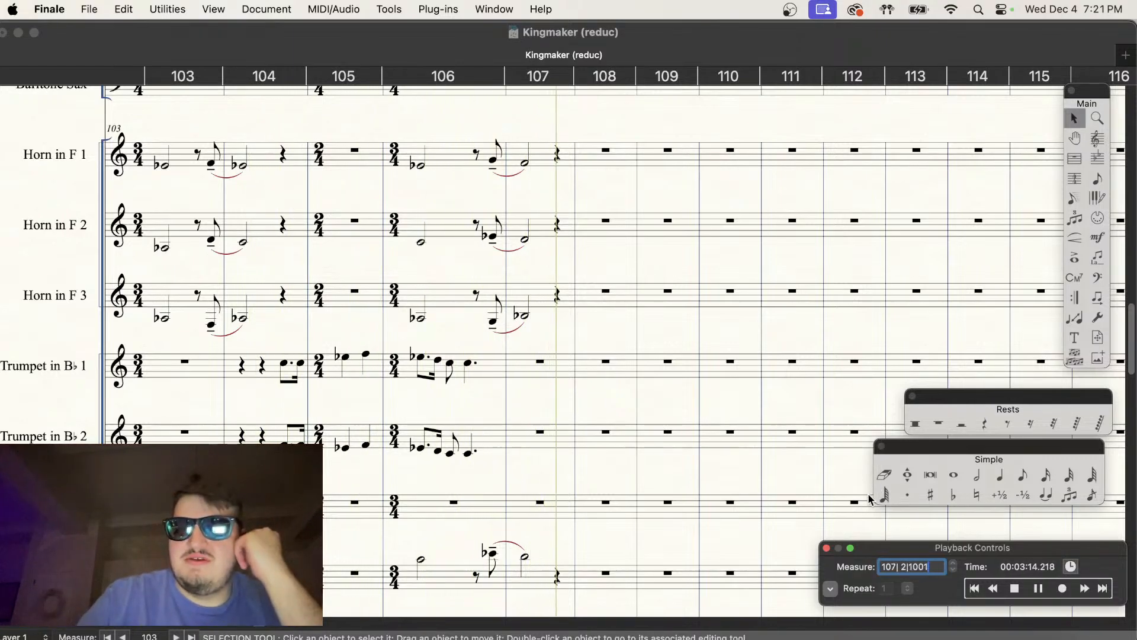
{"action": "left_click", "coordinate": [1016, 588]}
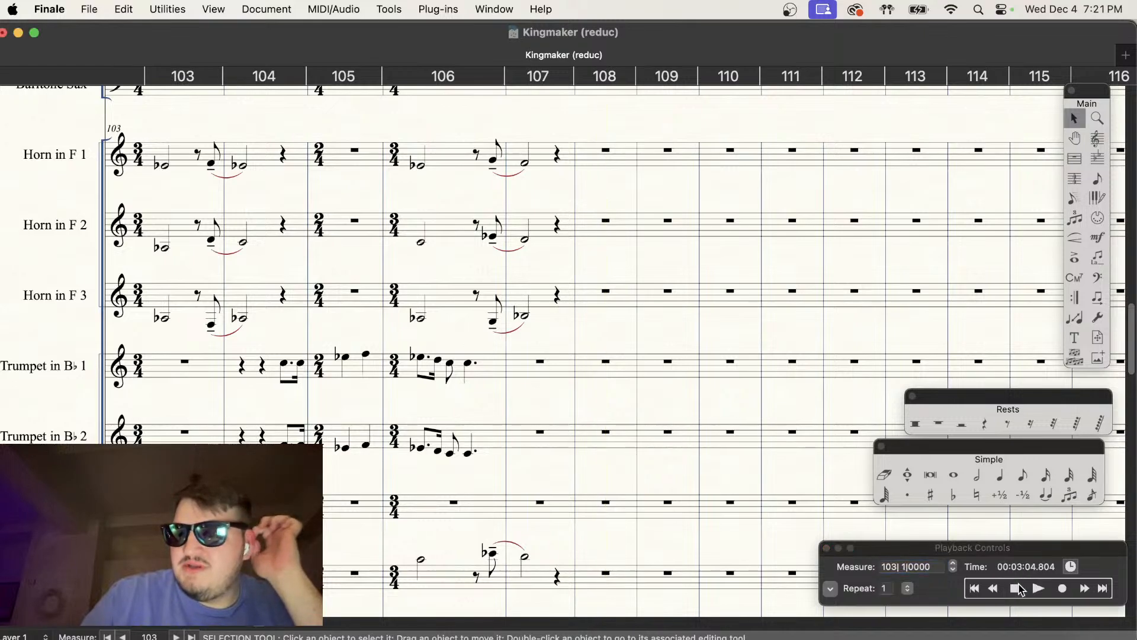
Step: Apply articulation 5, an accent, to the dotted eighth notes in measure 104 of Trumpet in B♭ 1 and 2
{"action": "left_click", "coordinate": [1075, 257]}
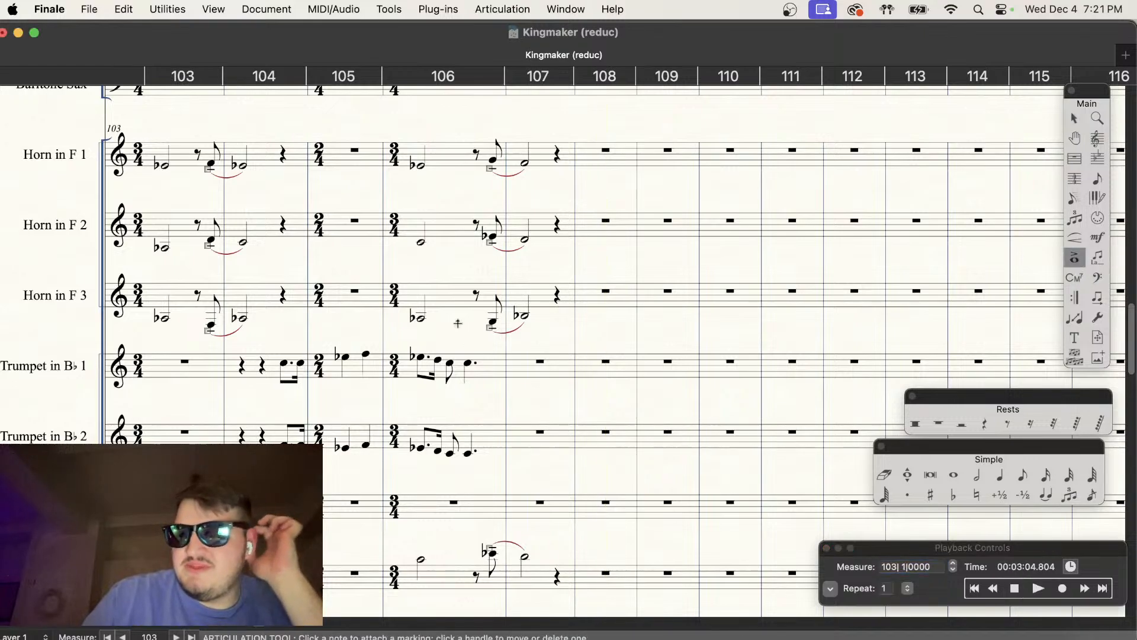
{"action": "left_click", "coordinate": [279, 363]}
{"action": "left_click_drag", "start_coordinate": [287, 465], "coordinate": [295, 466]}
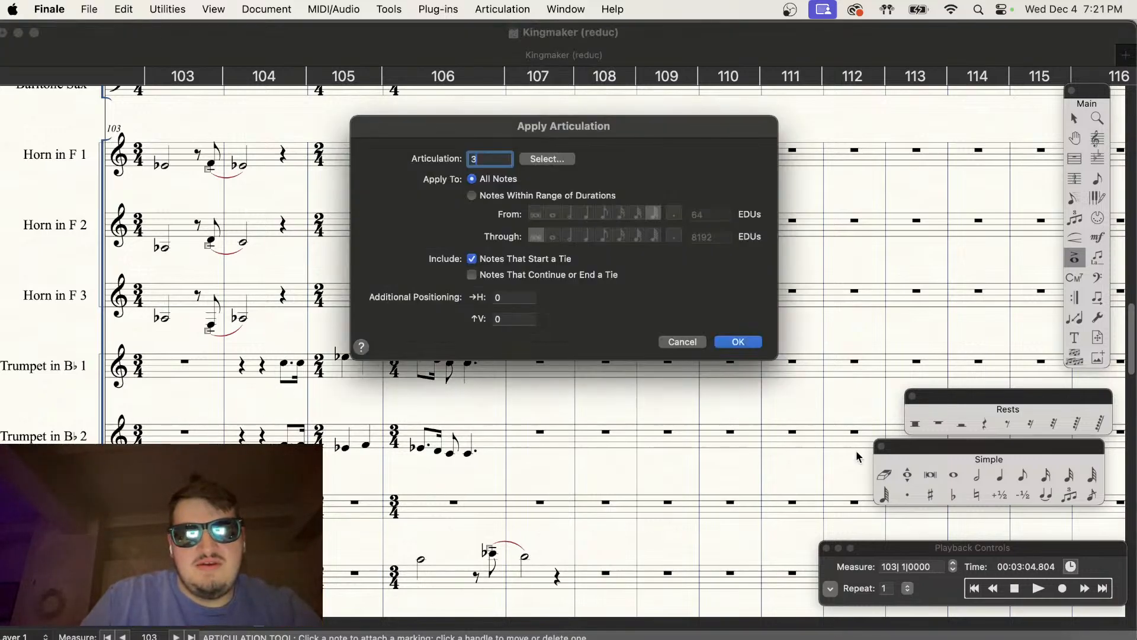
{"action": "left_click", "coordinate": [719, 341]}
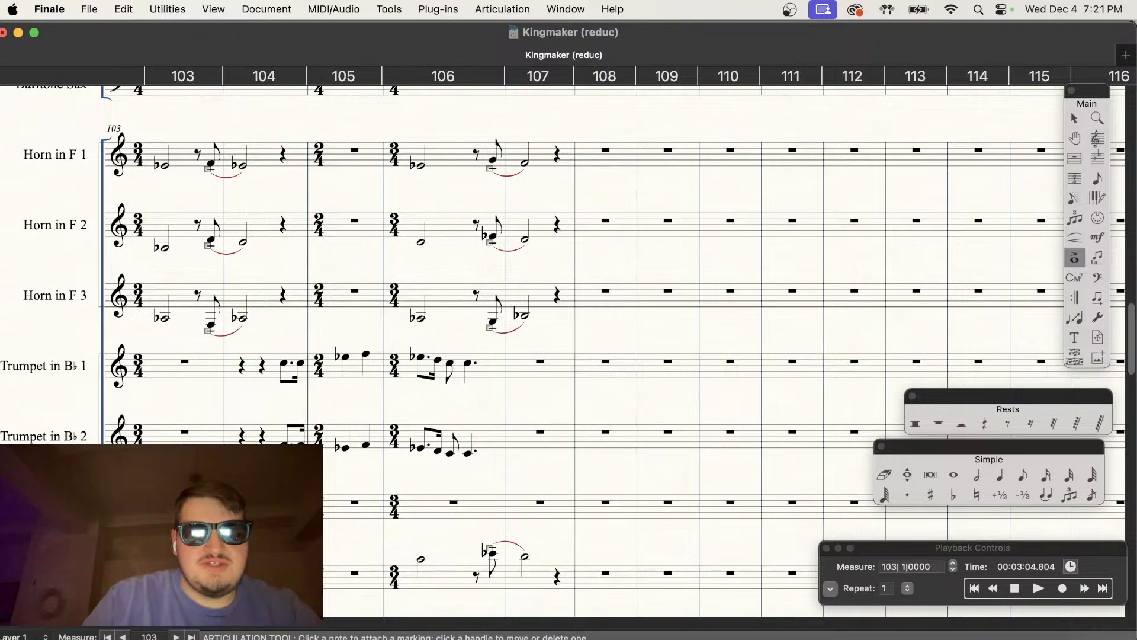
{"action": "left_click_drag", "start_coordinate": [292, 467], "coordinate": [294, 467]}
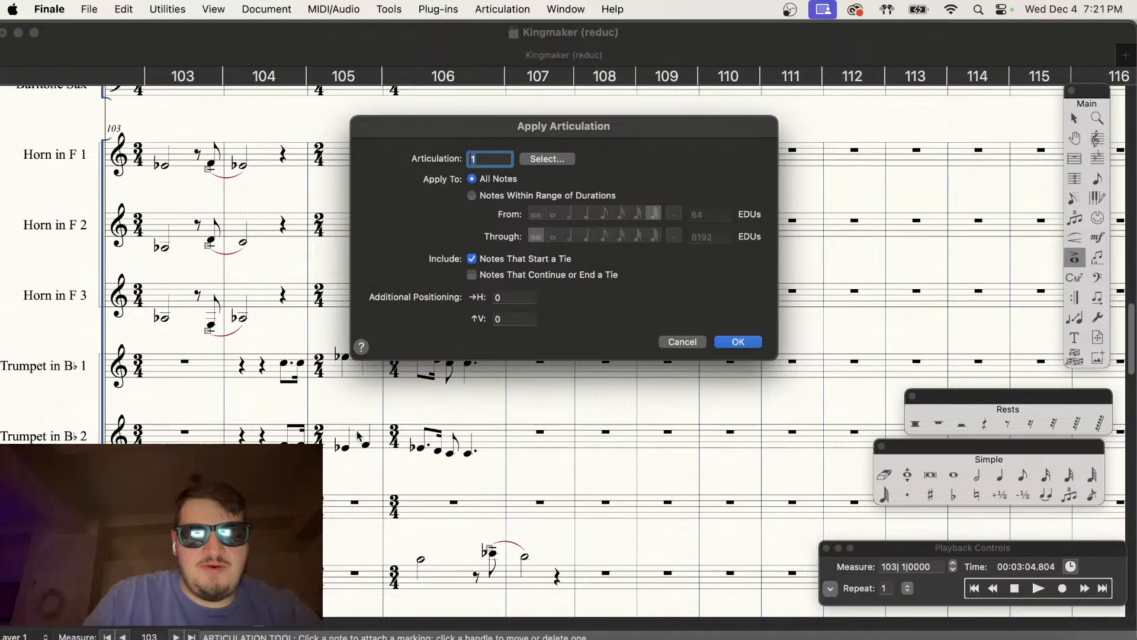
{"action": "type", "text": "5"}
{"action": "left_click", "coordinate": [755, 346]}
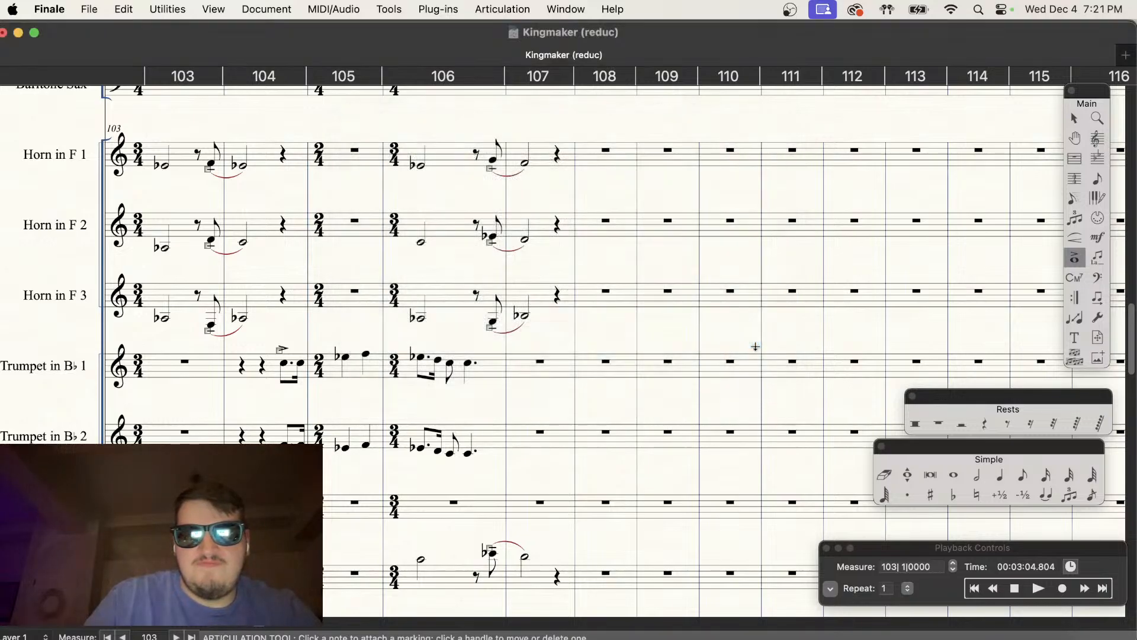
Step: Accent the opening note and the dotted quarter of measure 106 in Trumpets in B♭ 1 and 2, and play back from measure 103
{"action": "left_click_drag", "start_coordinate": [413, 424], "coordinate": [432, 453]}
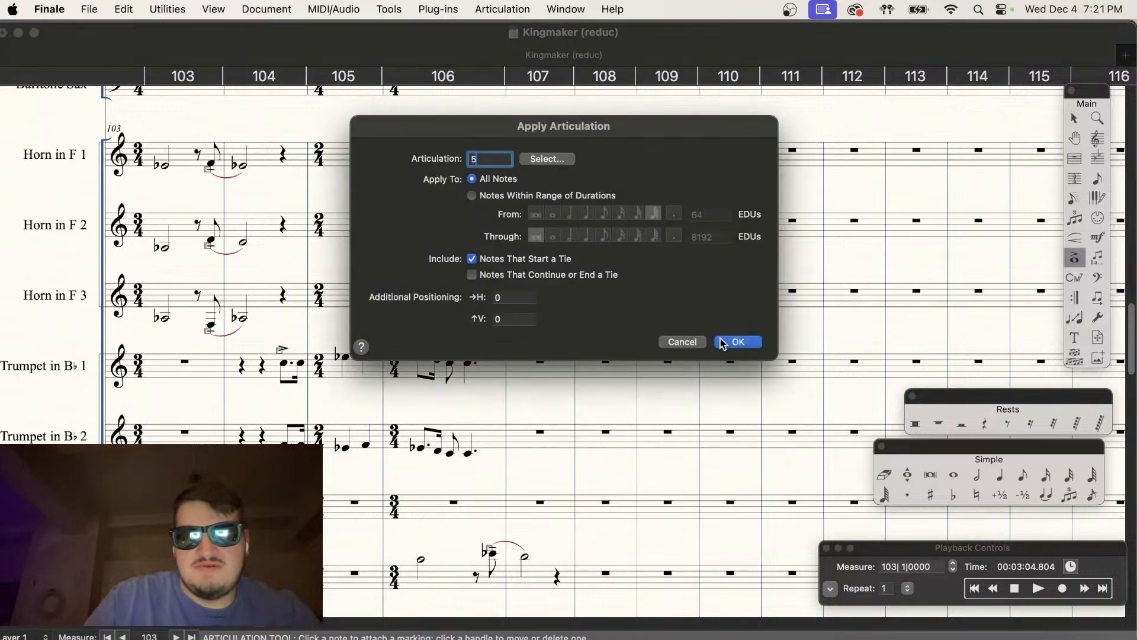
{"action": "left_click", "coordinate": [722, 343]}
{"action": "left_click_drag", "start_coordinate": [467, 343], "coordinate": [494, 455]}
{"action": "left_click", "coordinate": [737, 342]}
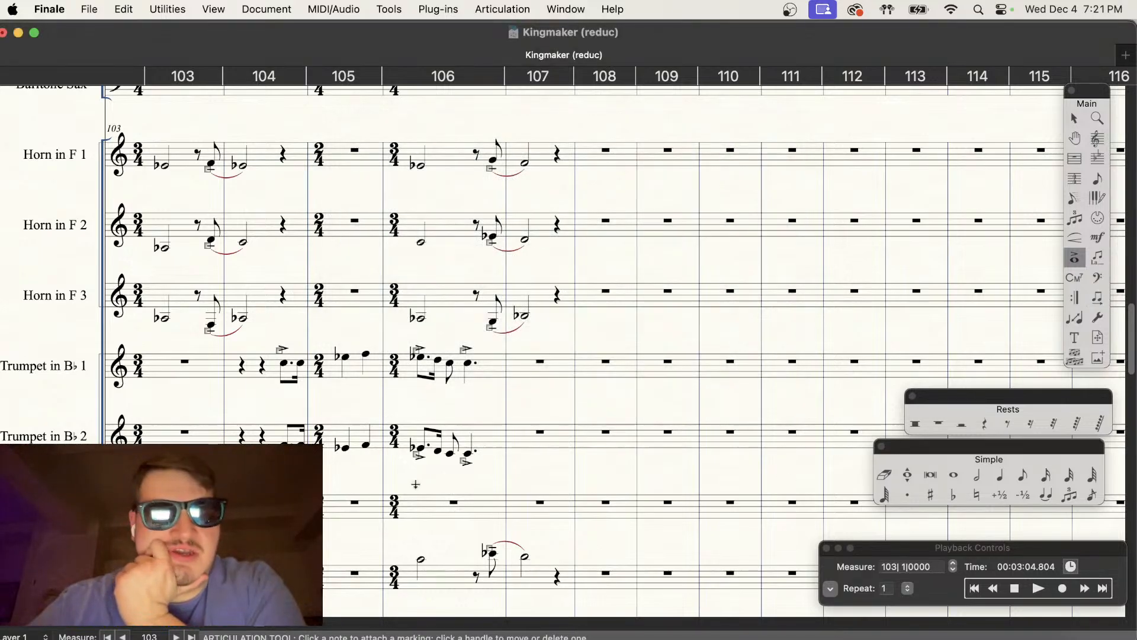
{"action": "left_click", "coordinate": [1039, 588]}
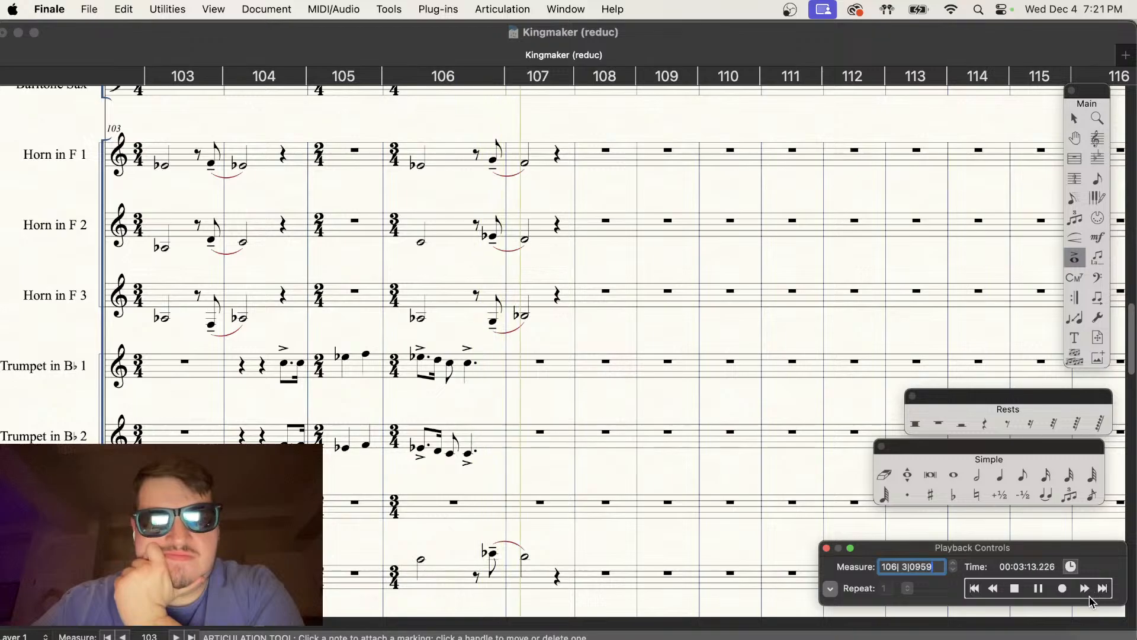
{"action": "left_click", "coordinate": [1015, 588]}
Step: Copy measures 104 to 106 of Trumpet in B♭ 2 into Trumpet in B♭ 3
{"action": "scroll", "coordinate": [803, 433], "scroll_direction": "down", "scroll_amount": 4}
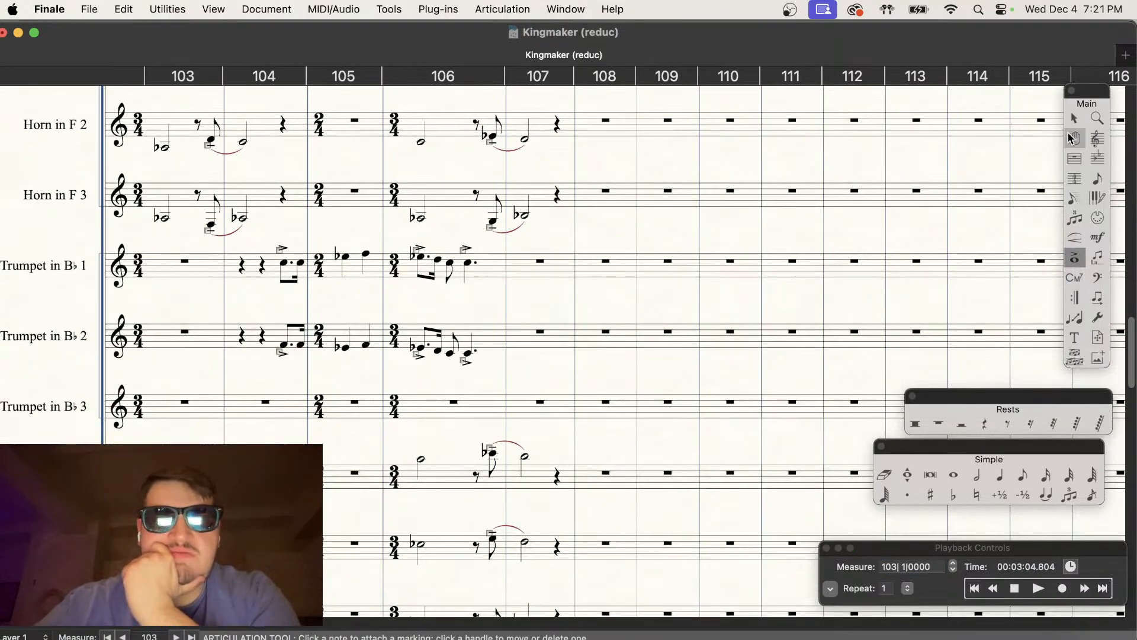
{"action": "left_click", "coordinate": [1073, 121]}
{"action": "left_click_drag", "start_coordinate": [511, 358], "coordinate": [232, 430]}
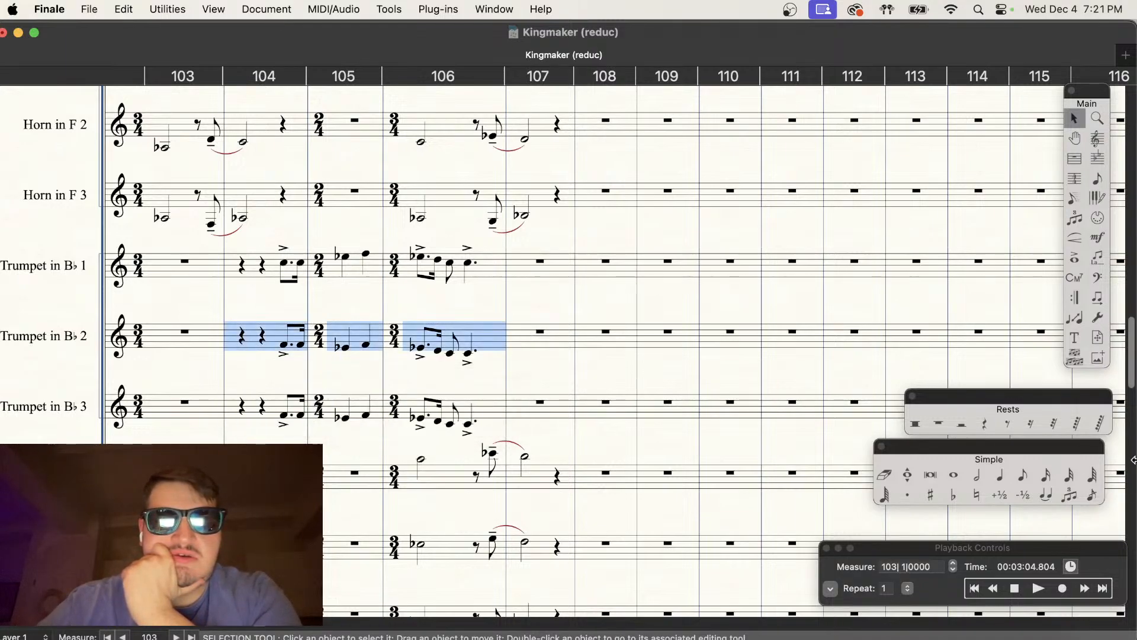
Step: Change Trumpet in B♭ 2's measure 104 to a dotted-eighth A♭ and a sixteenth A♭, and play back from measure 103
{"action": "left_click", "coordinate": [1022, 475]}
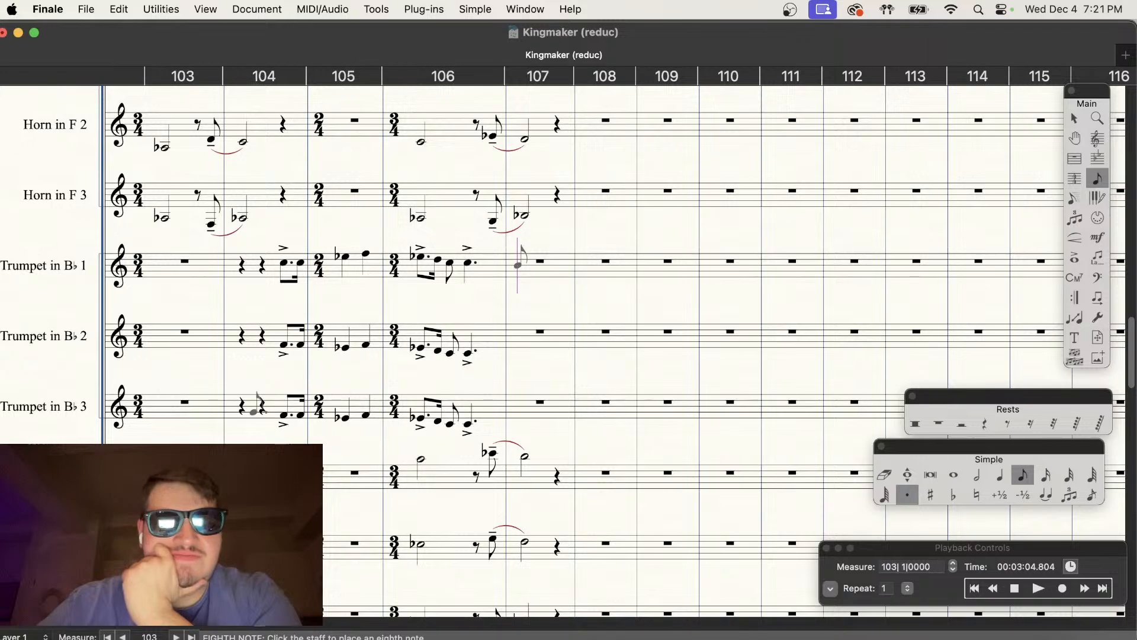
{"action": "left_click", "coordinate": [904, 492]}
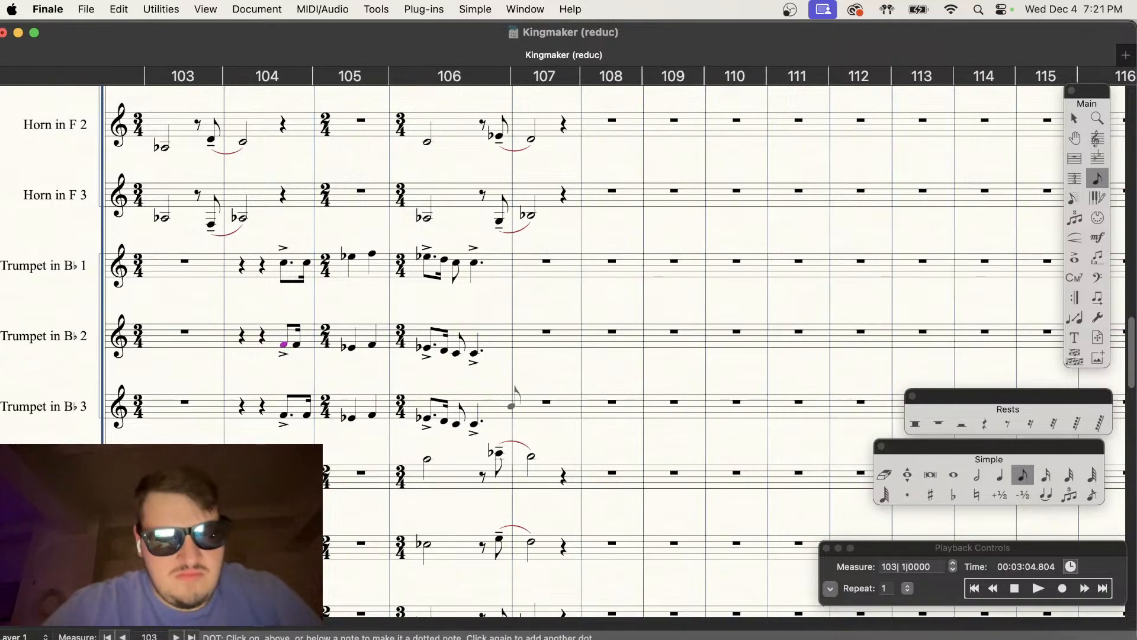
{"action": "left_click", "coordinate": [1047, 474]}
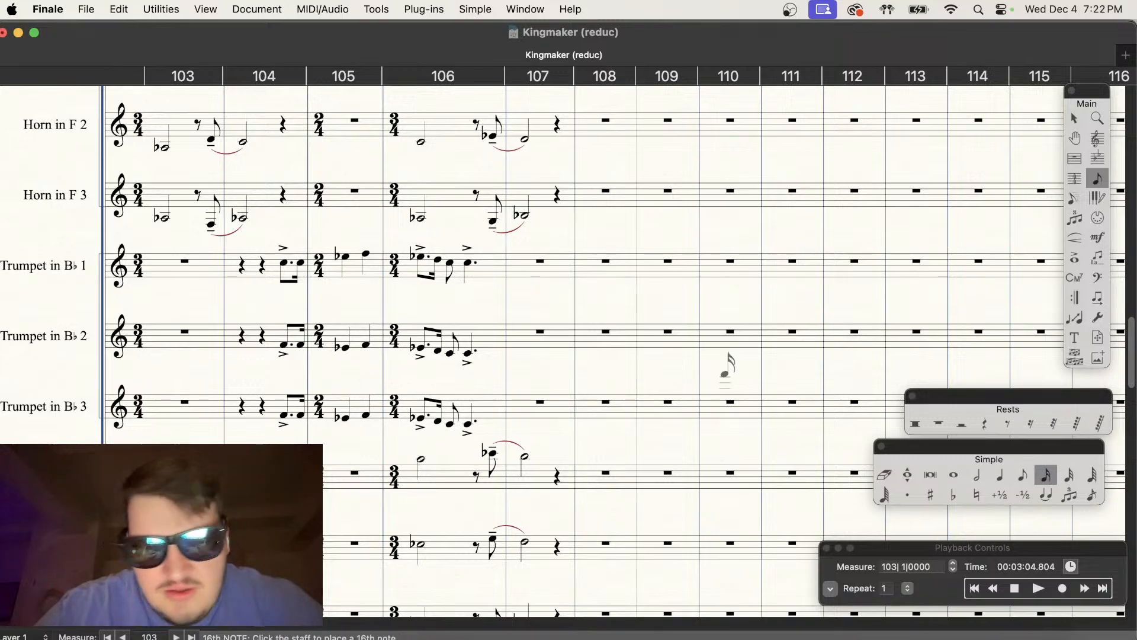
{"action": "scroll", "coordinate": [731, 360], "scroll_direction": "up", "scroll_amount": 5}
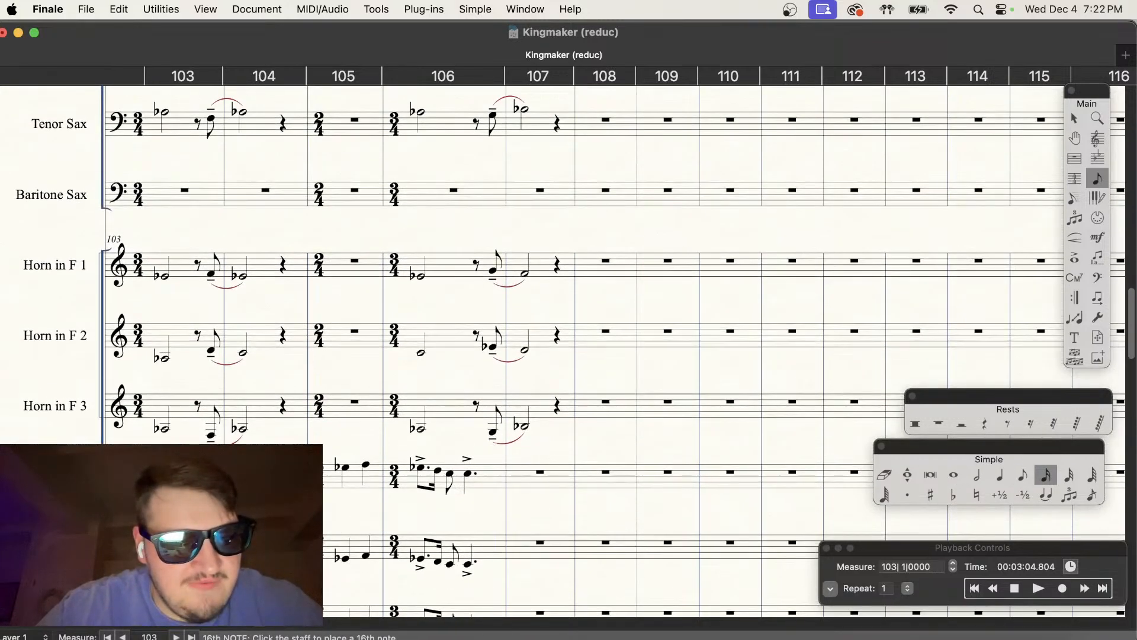
{"action": "key", "text": "3"}
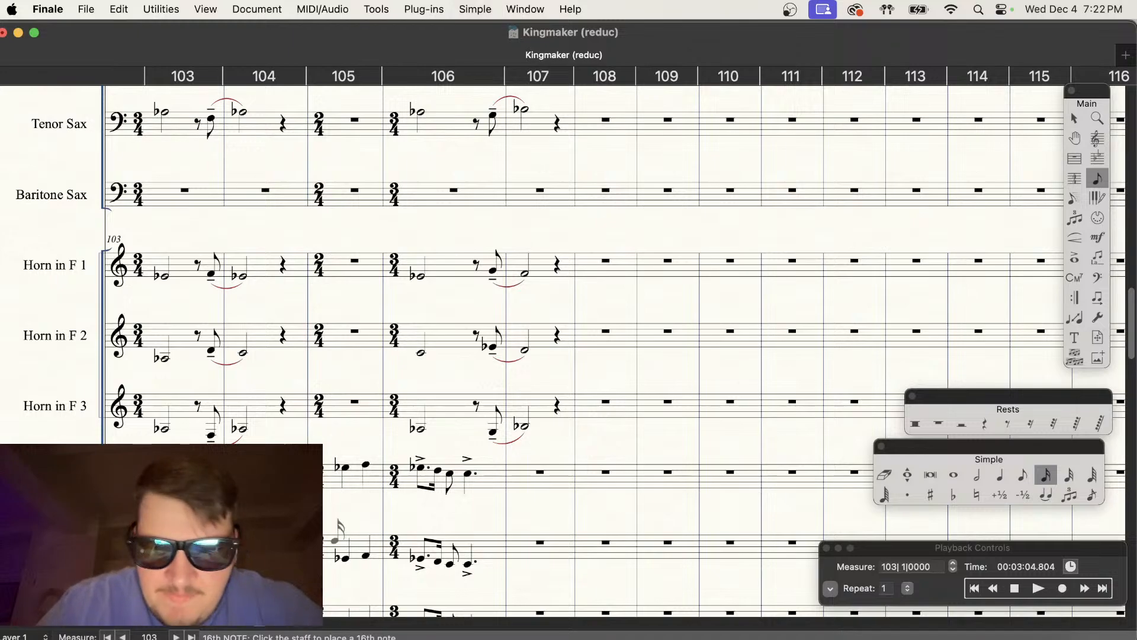
{"action": "left_click", "coordinate": [960, 497]}
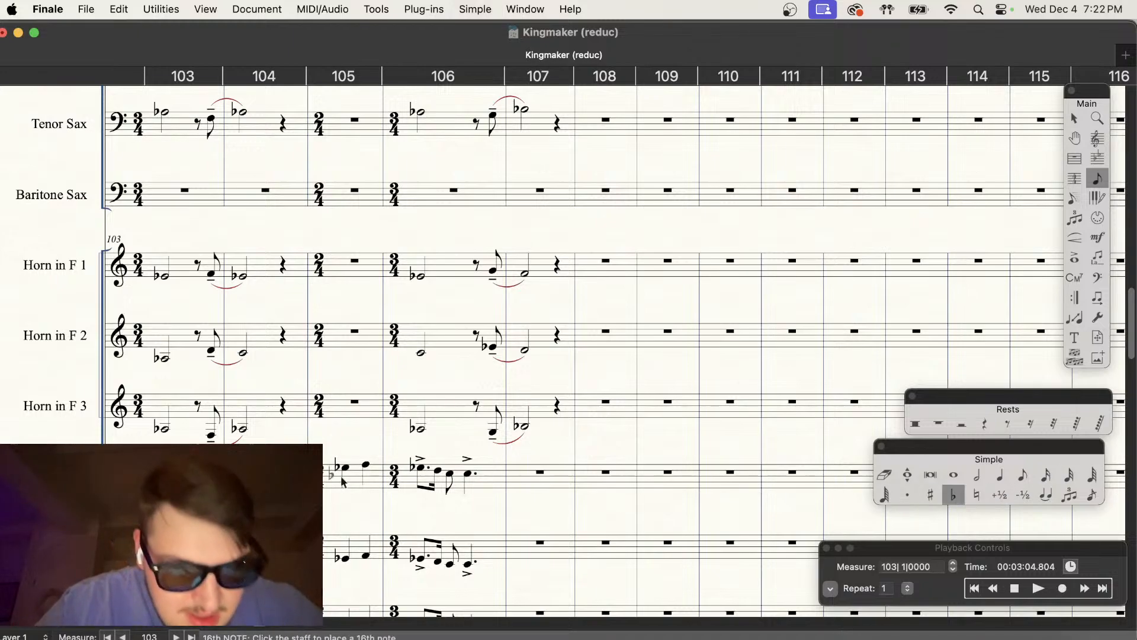
{"action": "left_click", "coordinate": [296, 472]}
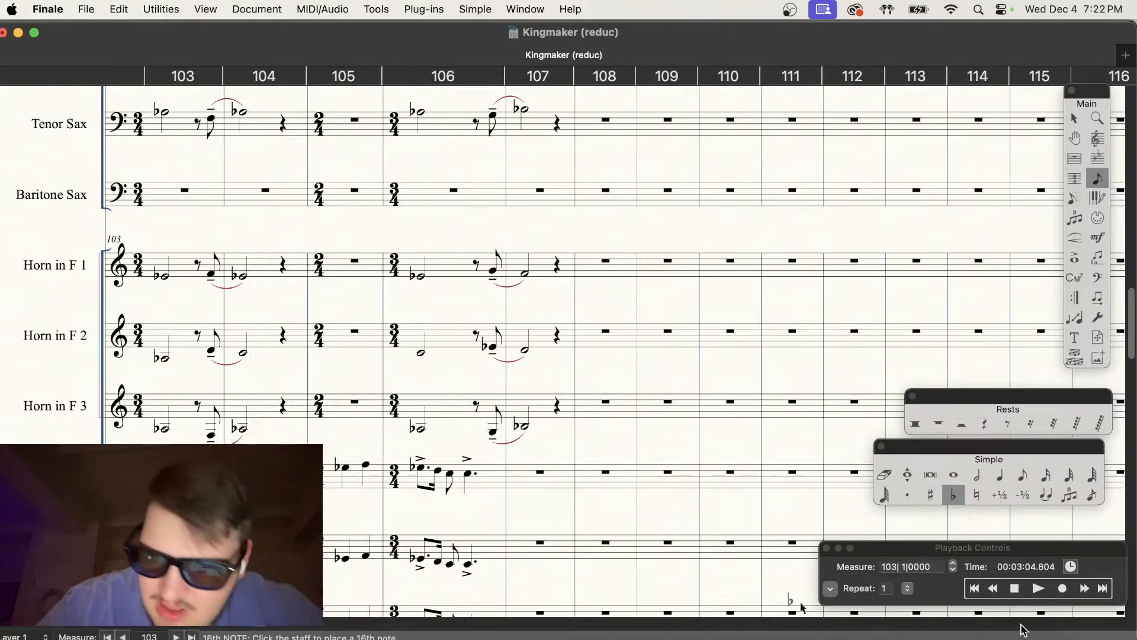
{"action": "left_click", "coordinate": [1040, 588]}
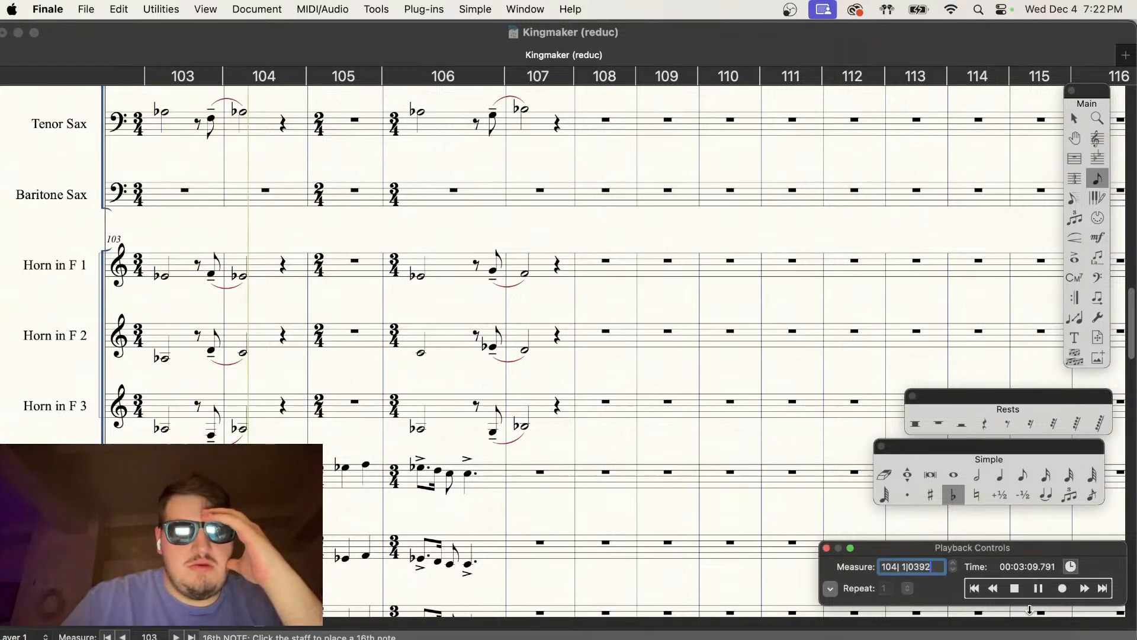
{"action": "left_click", "coordinate": [1016, 586]}
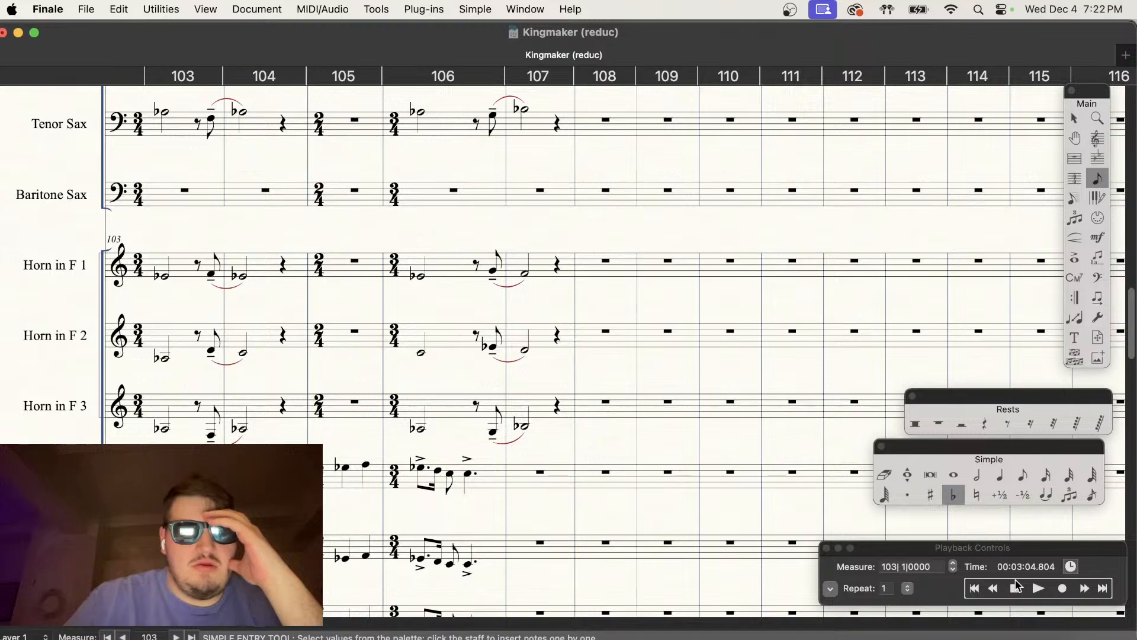
Step: Try a flat on the sixteenth note in Trumpet in B♭ 3's measure 104, and replay from measure 103
{"action": "scroll", "coordinate": [343, 595], "scroll_direction": "down", "scroll_amount": 3}
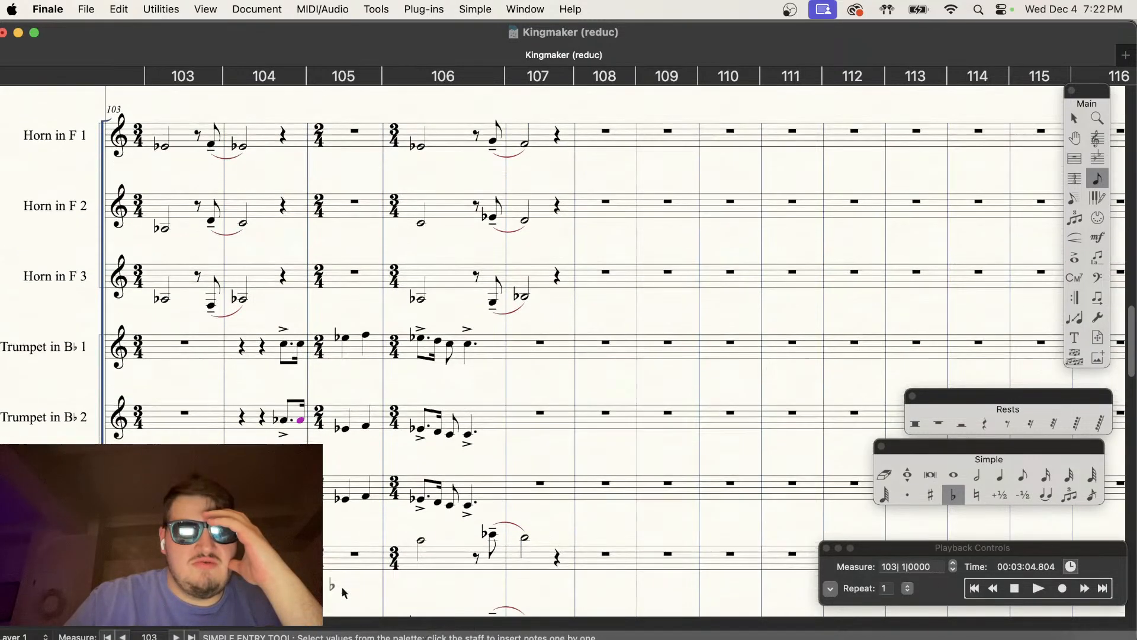
{"action": "left_click", "coordinate": [300, 491]}
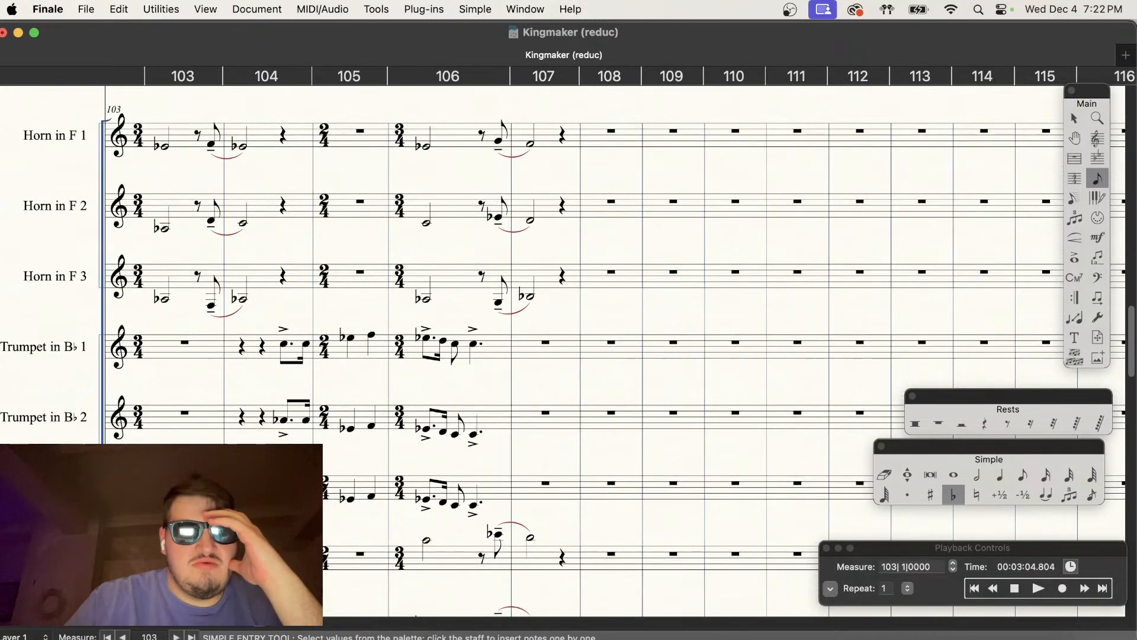
{"action": "left_click", "coordinate": [302, 491]}
{"action": "left_click", "coordinate": [302, 491]}
{"action": "left_click", "coordinate": [302, 491]}
{"action": "left_click", "coordinate": [302, 491]}
{"action": "left_click", "coordinate": [302, 491]}
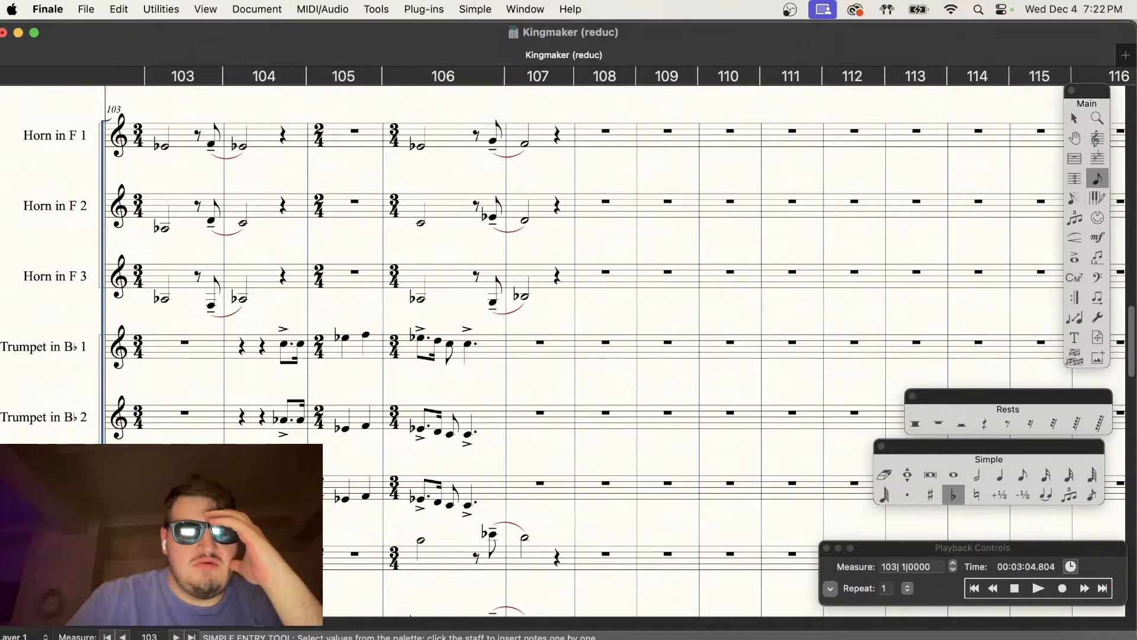
{"action": "left_click", "coordinate": [1038, 588]}
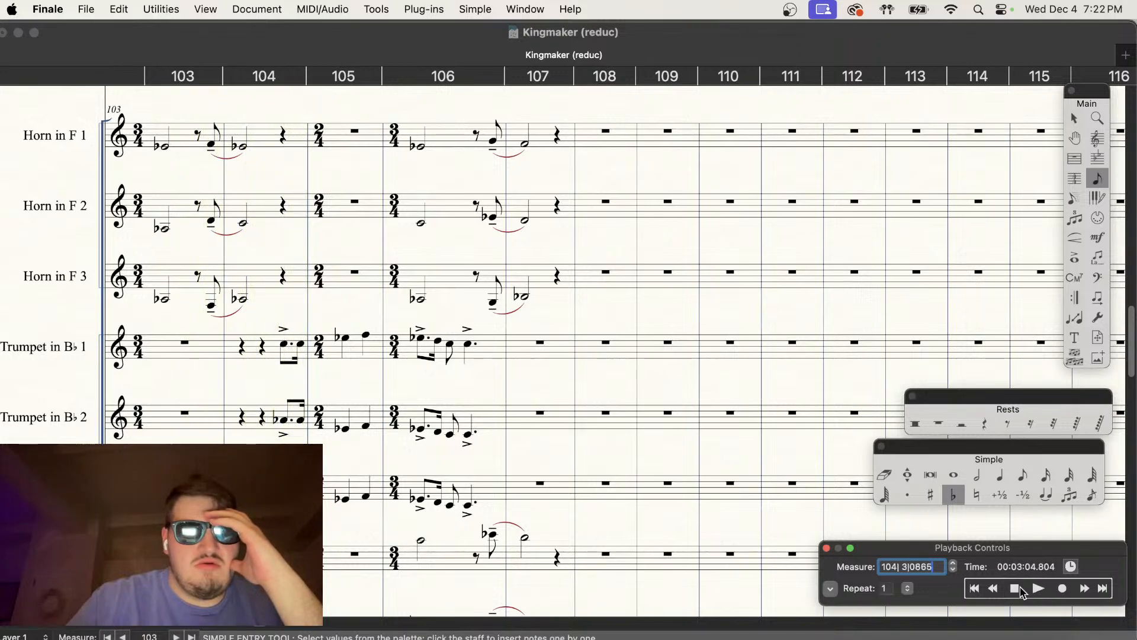
{"action": "left_click", "coordinate": [1022, 589]}
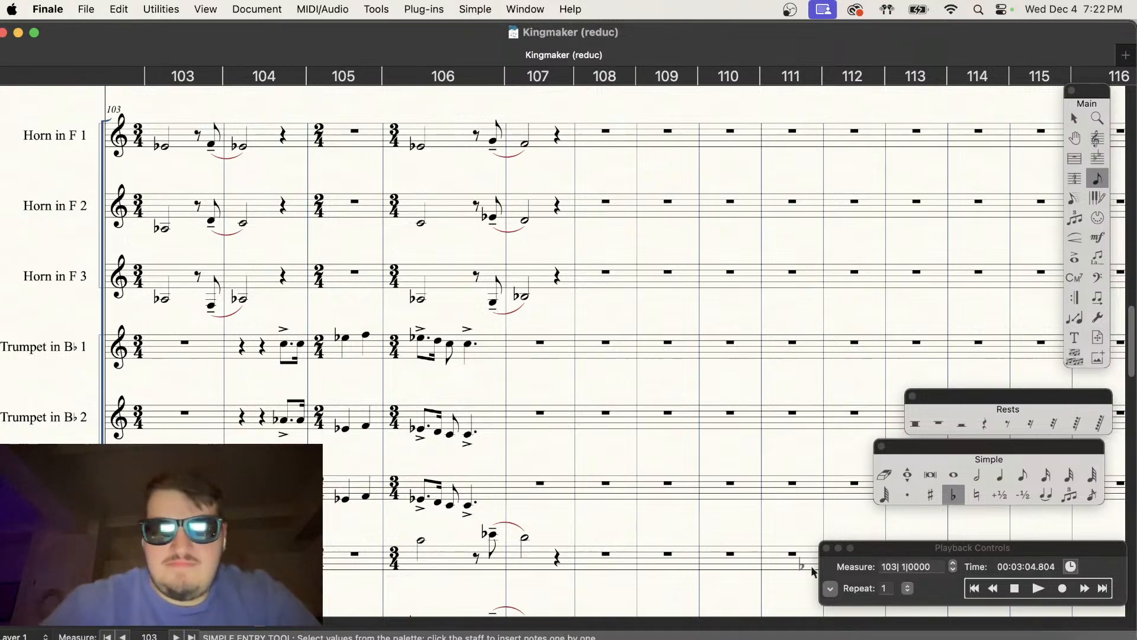
Step: Change Trumpet in B♭ 2's measure 105 to two quarter-note C naturals, and play back from measure 103
{"action": "key", "text": "Left"}
{"action": "left_click", "coordinate": [1000, 474]}
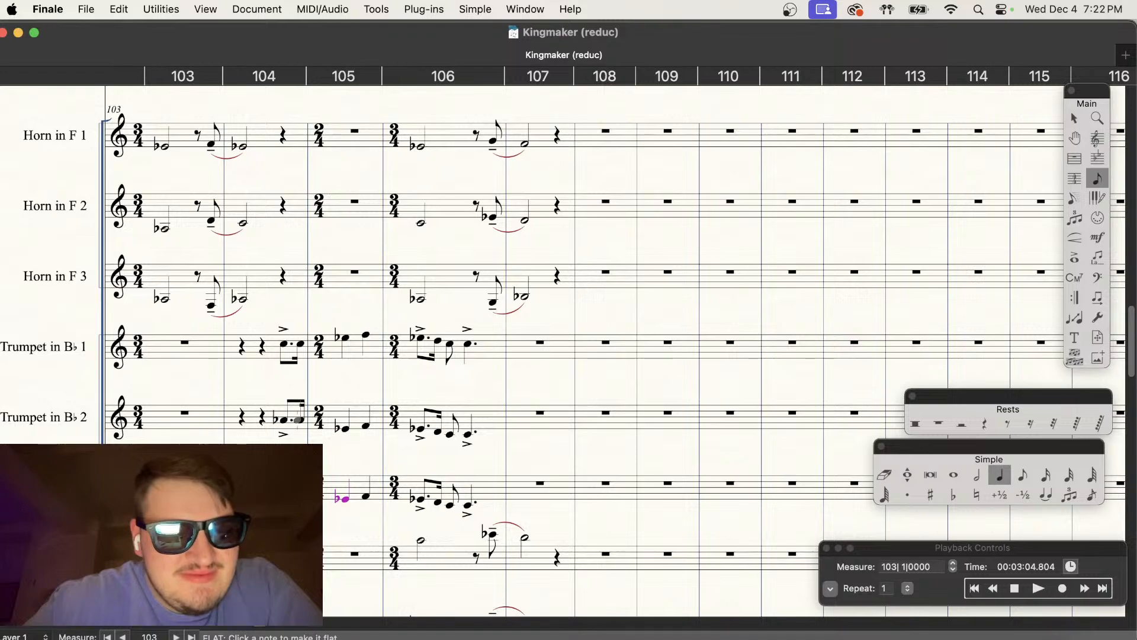
{"action": "left_click", "coordinate": [342, 424]}
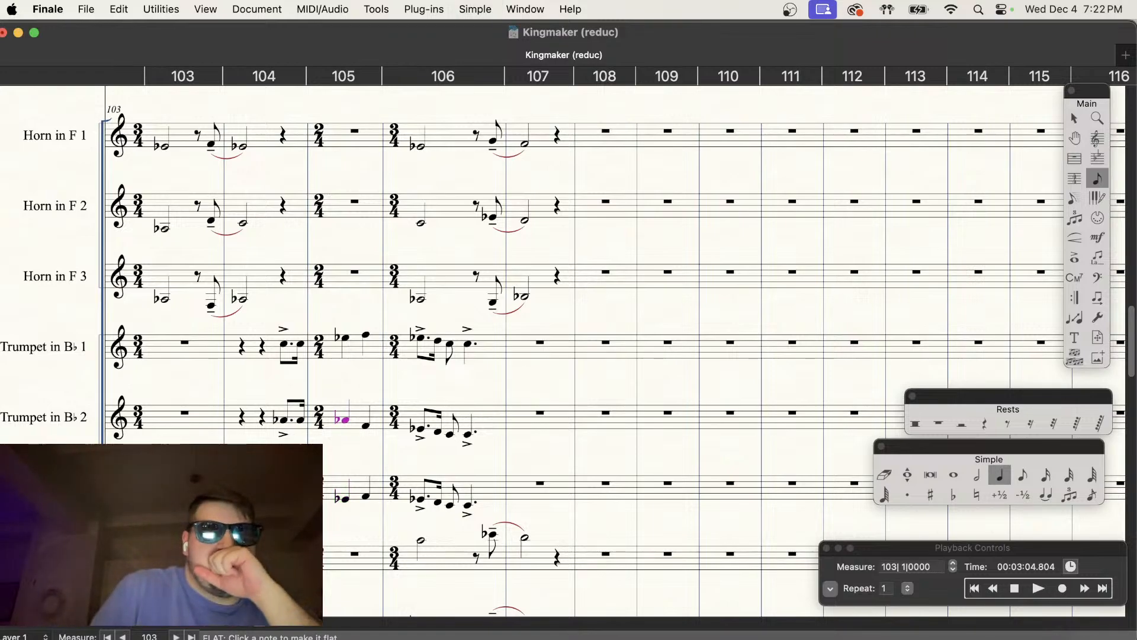
{"action": "key", "text": "Up"}
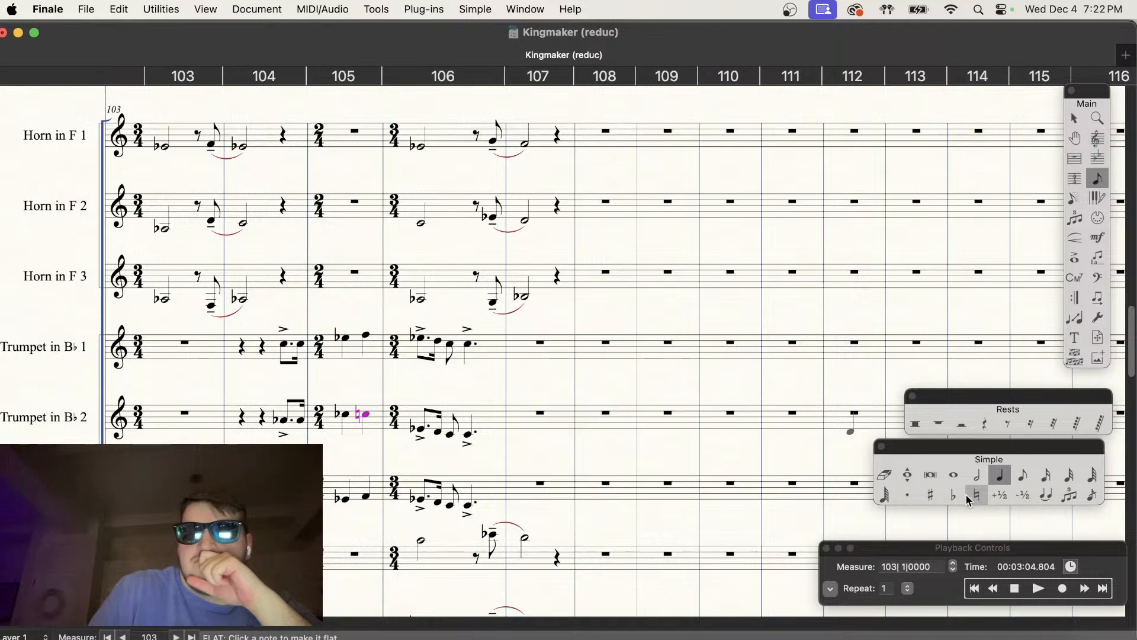
{"action": "left_click", "coordinate": [1002, 481]}
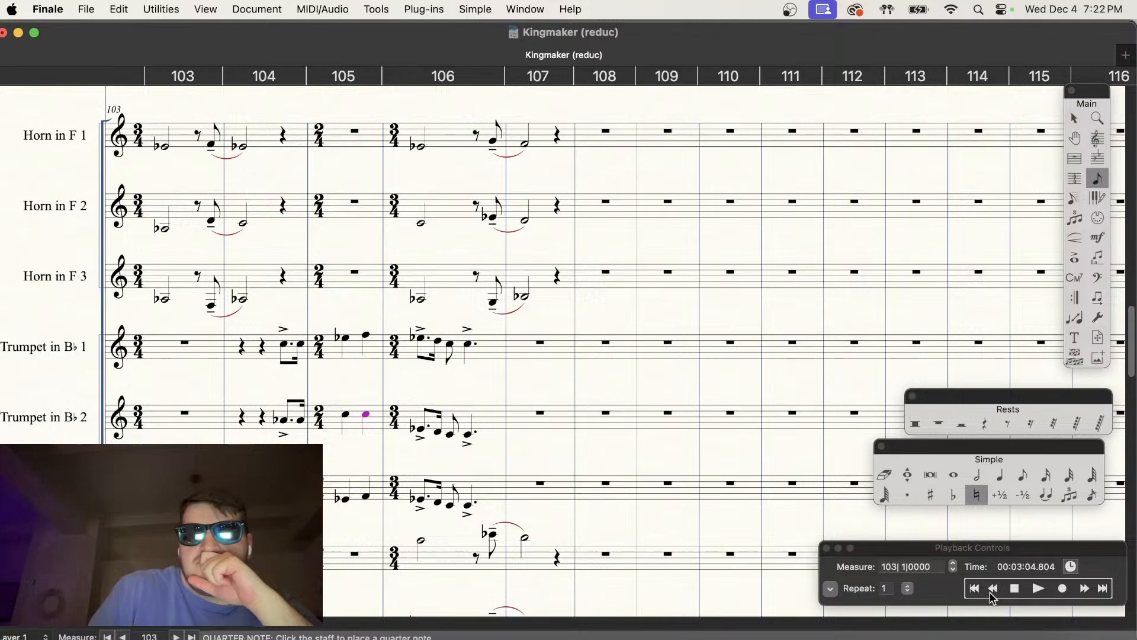
{"action": "left_click", "coordinate": [1039, 590]}
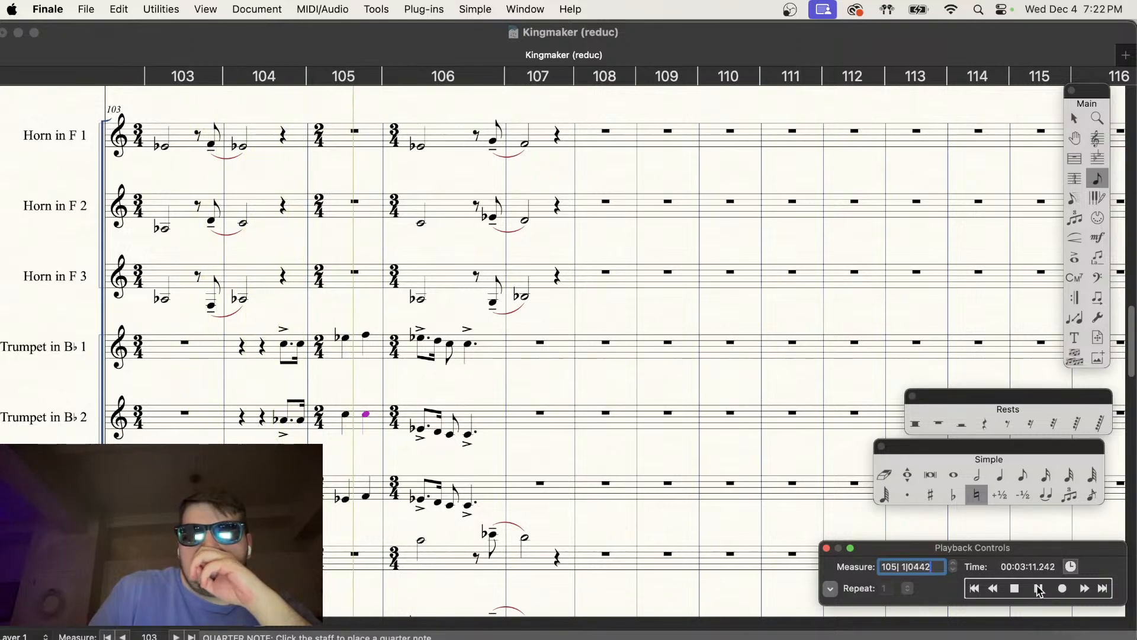
{"action": "left_click", "coordinate": [1016, 588]}
Step: Raise the dotted eighth and the sixteenth in Trumpet in B♭ 2's measure 106 to B♭
{"action": "left_click", "coordinate": [831, 487]}
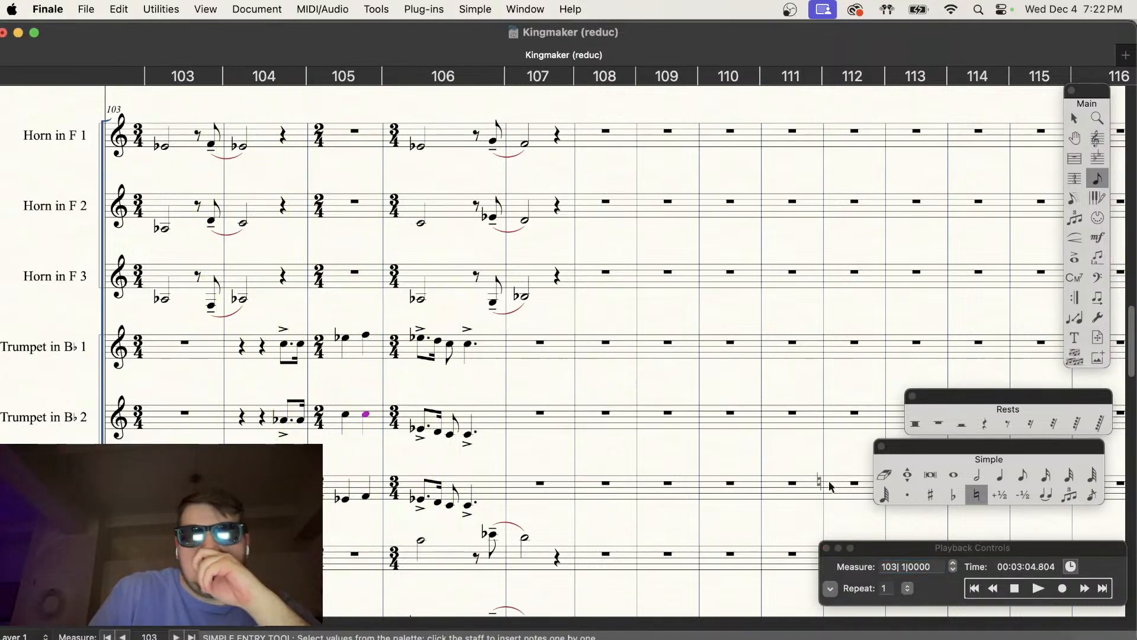
{"action": "key", "text": "Right"}
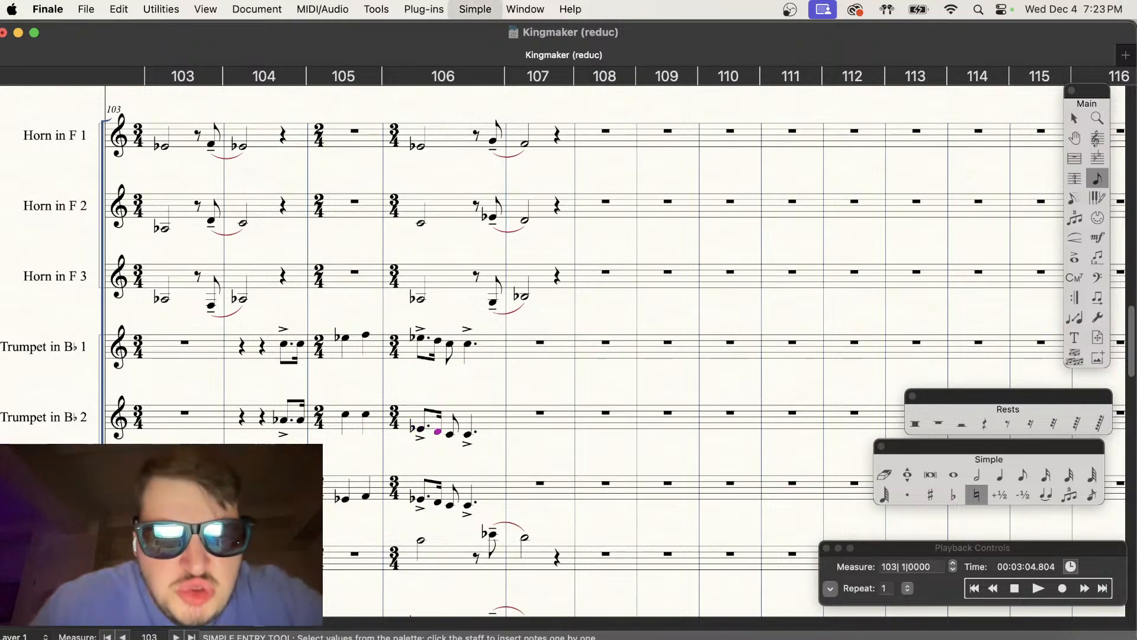
{"action": "key", "text": "Up"}
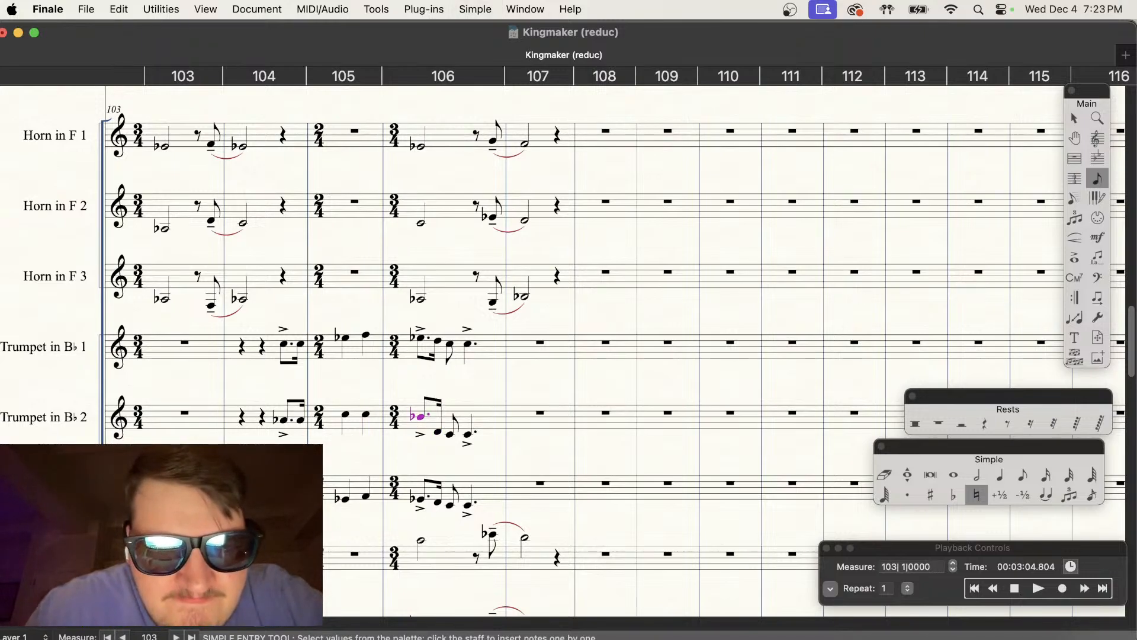
{"action": "key", "text": "Right"}
{"action": "key", "text": "Up"}
{"action": "key", "text": "Up"}
{"action": "key", "text": "Up"}
{"action": "key", "text": "Up"}
{"action": "key", "text": "Up"}
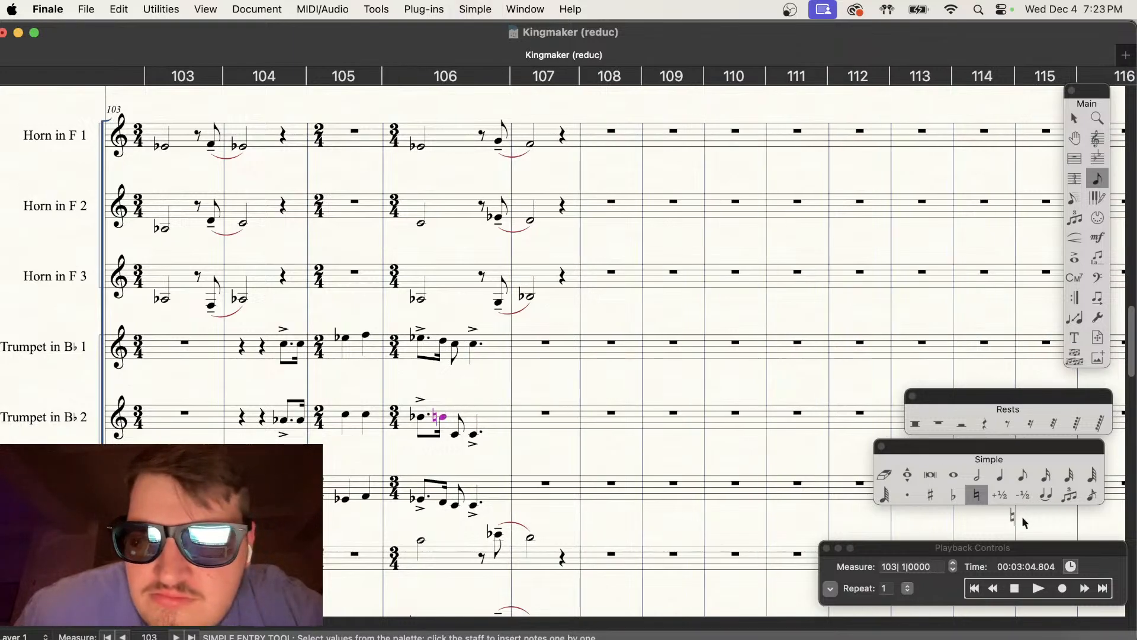
{"action": "left_click", "coordinate": [953, 494]}
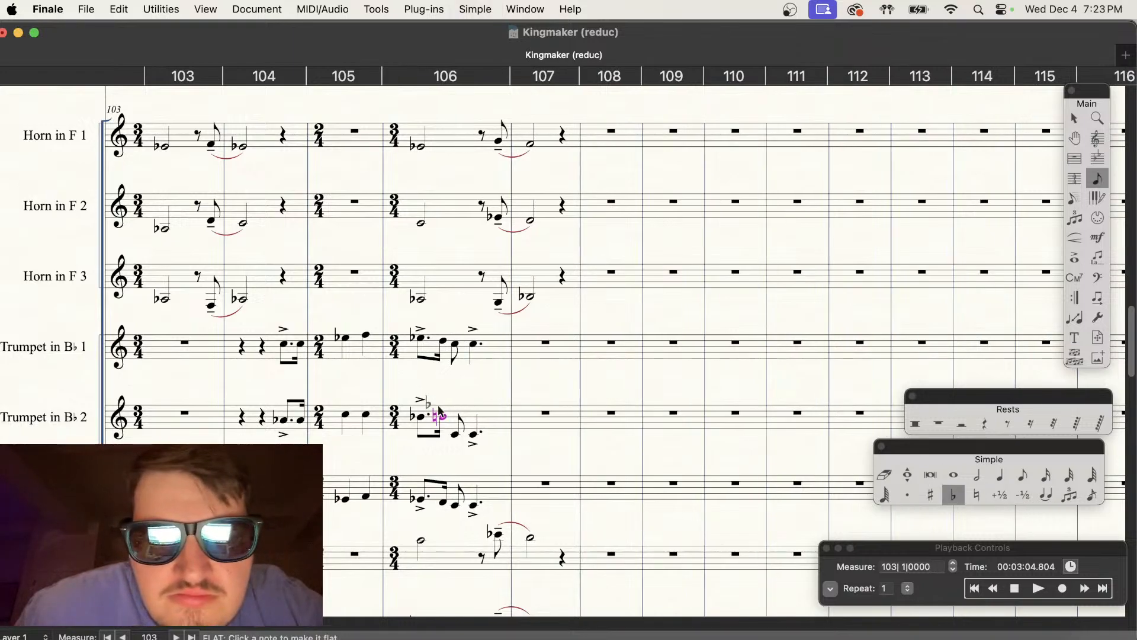
Step: Change Trumpet in B♭ 2's eighth note in measure 106 to C and the dotted quarter to A♭, and play back from measure 103
{"action": "key", "text": "Right"}
{"action": "key", "text": "Up"}
{"action": "key", "text": "Up"}
{"action": "key", "text": "Up"}
{"action": "key", "text": "Up"}
{"action": "key", "text": "Up"}
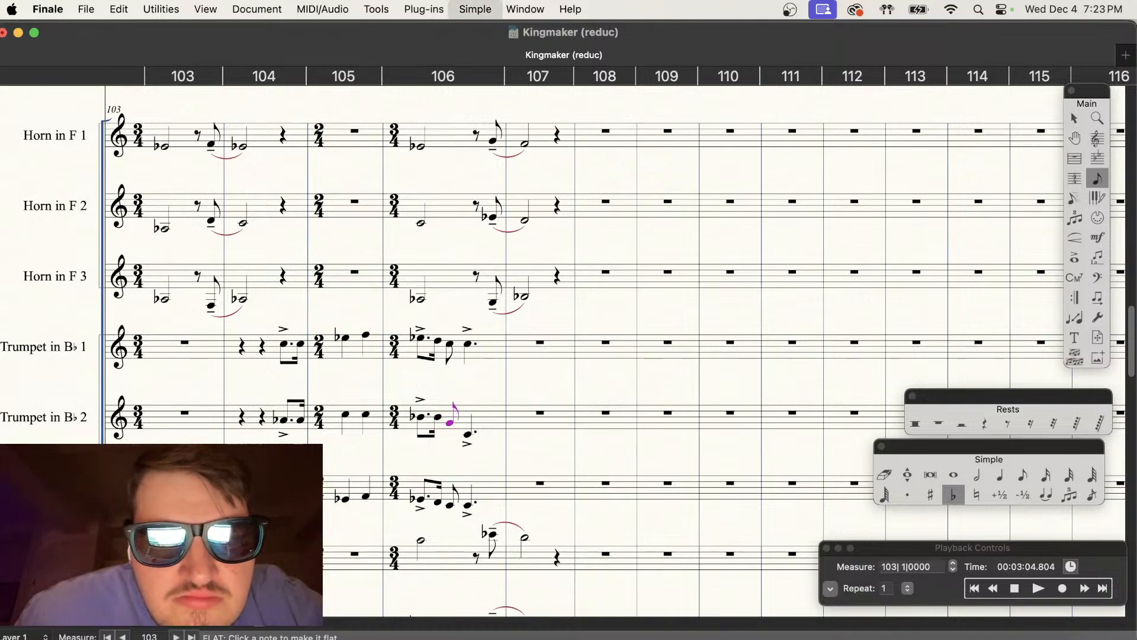
{"action": "key", "text": "Up"}
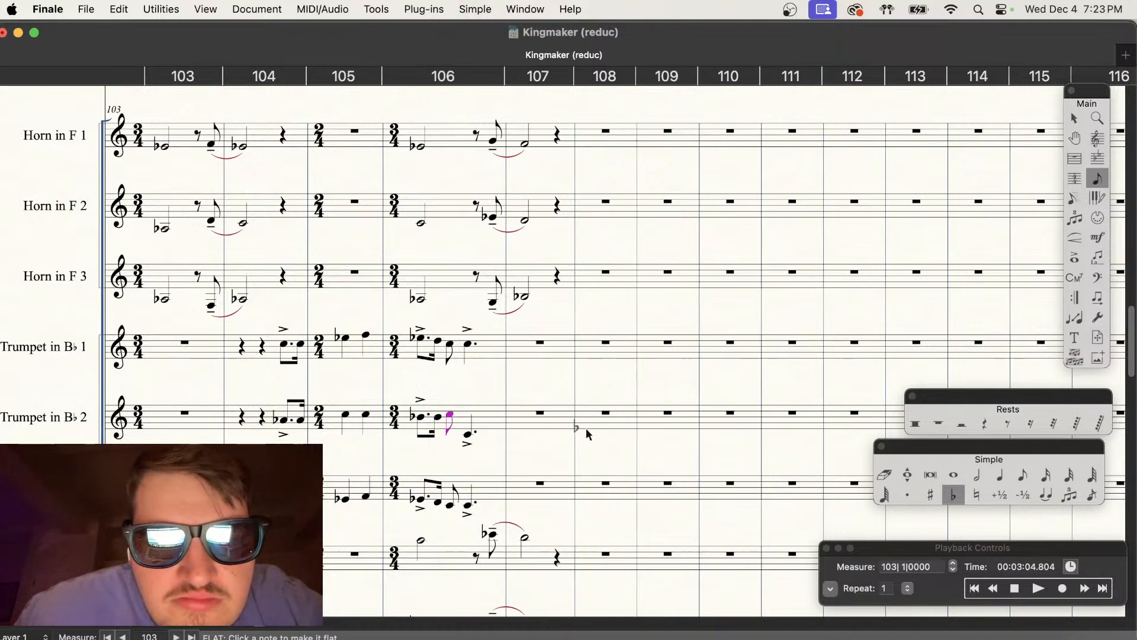
{"action": "key", "text": "Up"}
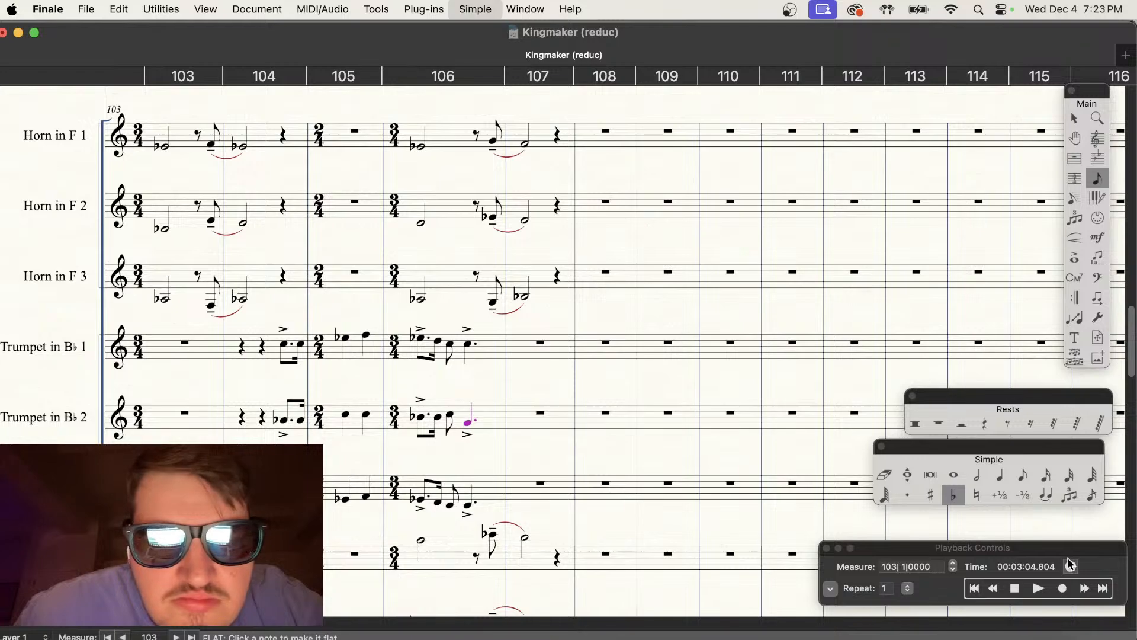
{"action": "left_click", "coordinate": [1044, 590]}
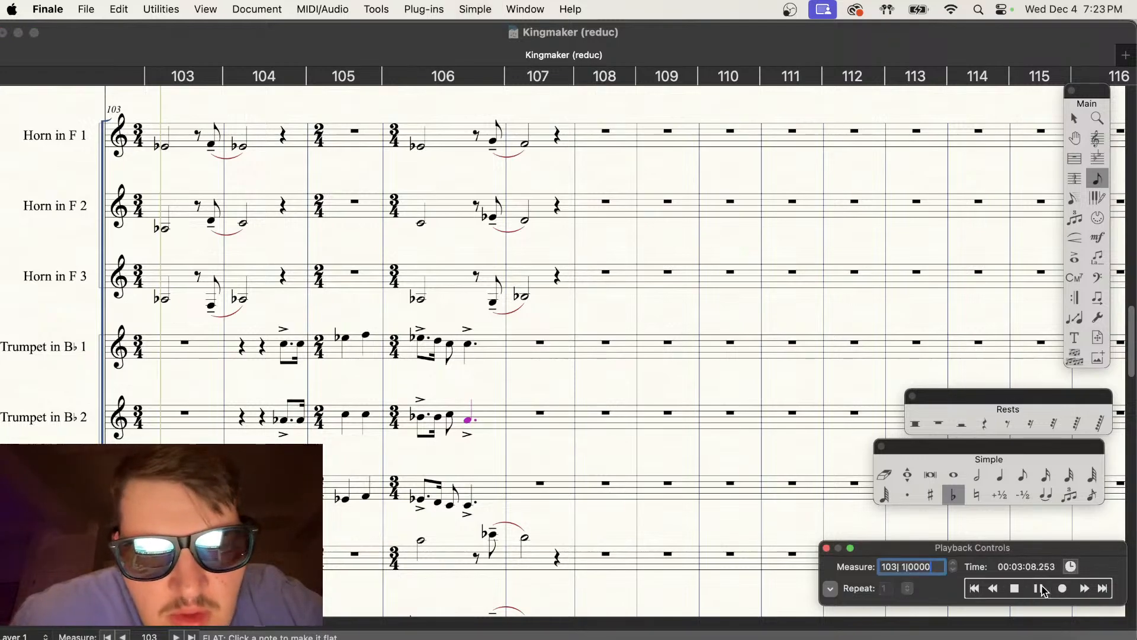
{"action": "left_click", "coordinate": [1034, 589]}
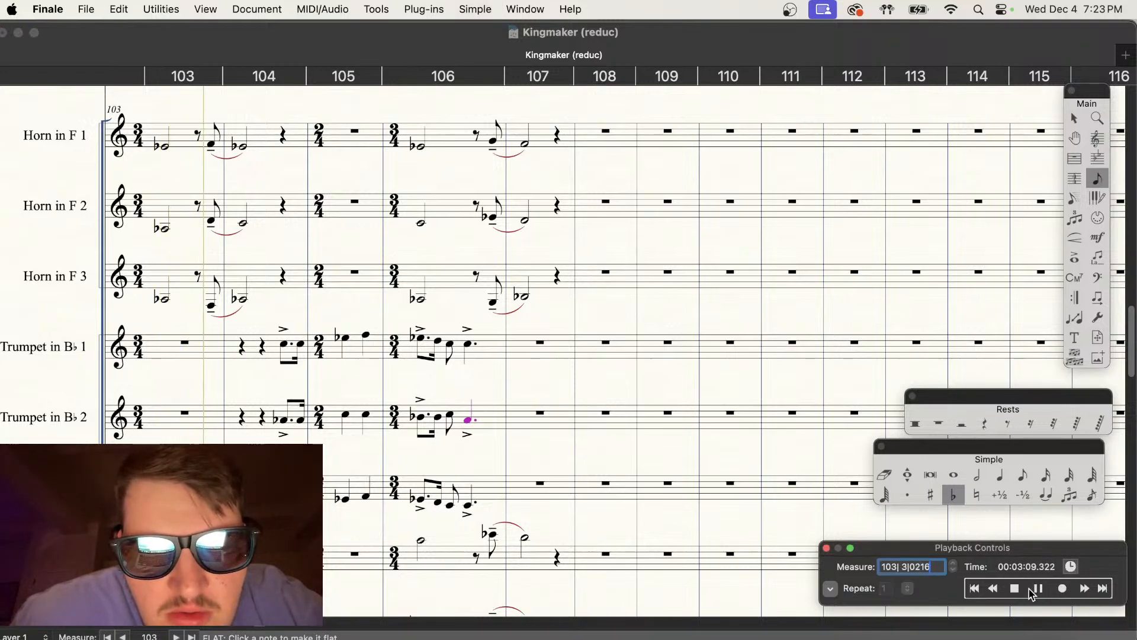
{"action": "left_click", "coordinate": [1030, 590]}
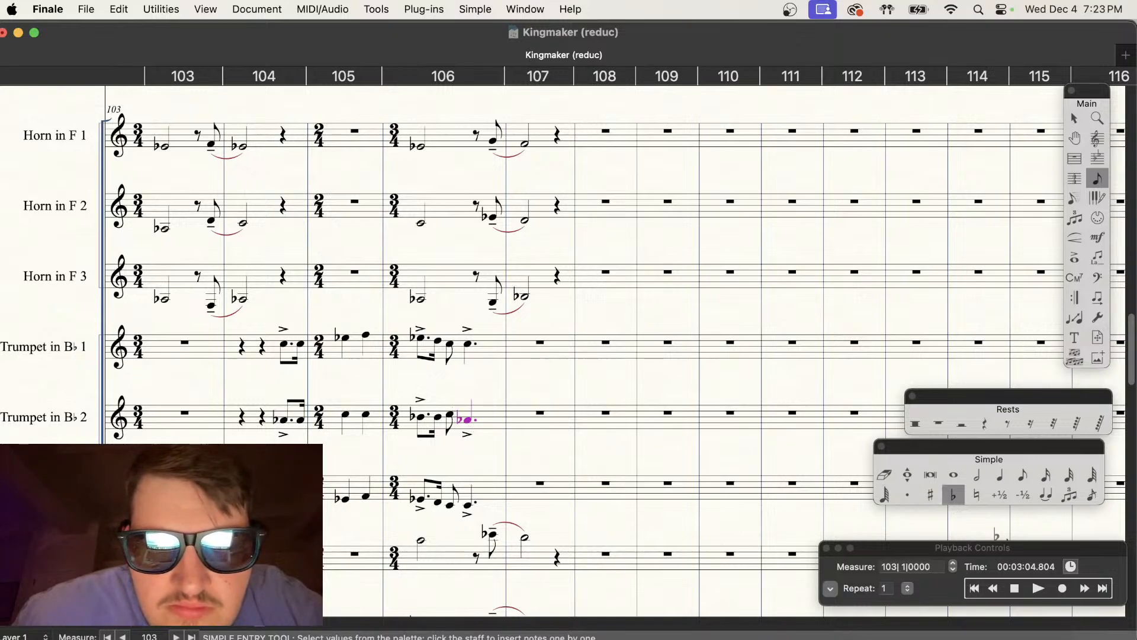
{"action": "left_click", "coordinate": [1032, 590]}
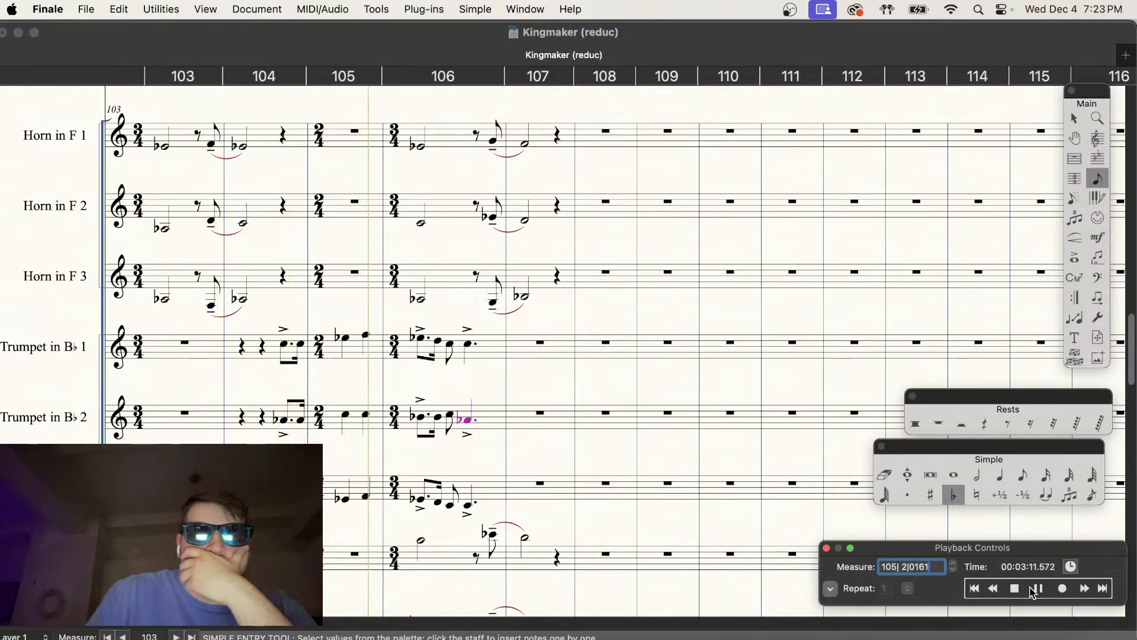
{"action": "left_click", "coordinate": [1014, 586]}
Step: Change the dotted eighth and the sixteenth in Trumpet in B♭ 2's measure 106 to C natural
{"action": "key", "text": "Left"}
{"action": "key", "text": "Left"}
{"action": "key", "text": "Right"}
{"action": "key", "text": "Right"}
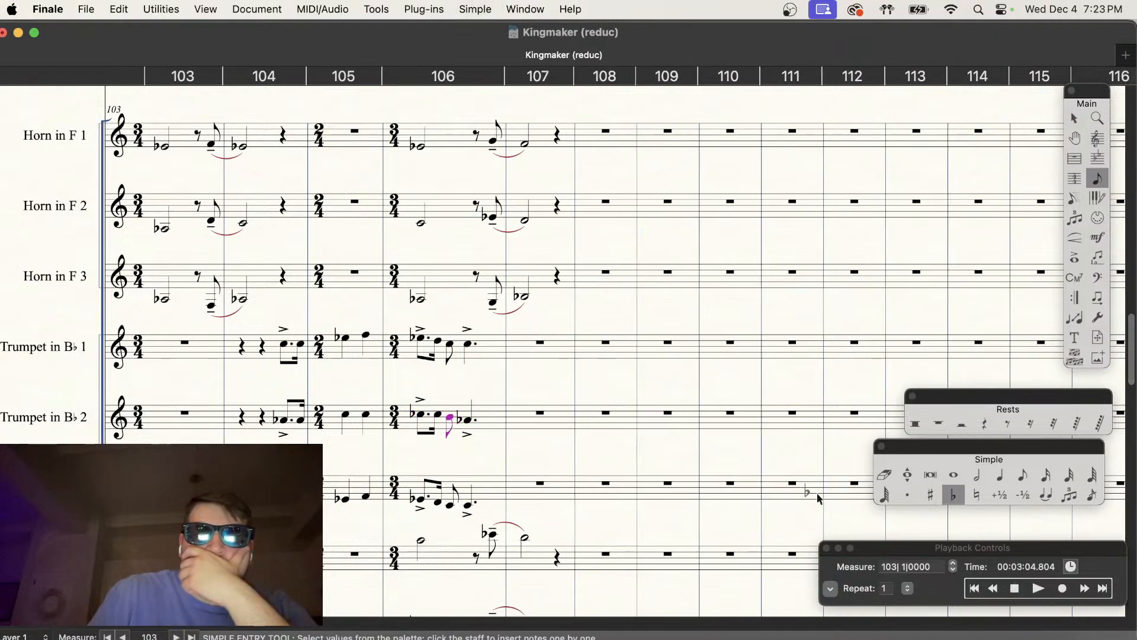
{"action": "left_click", "coordinate": [974, 496]}
{"action": "left_click", "coordinate": [425, 428]}
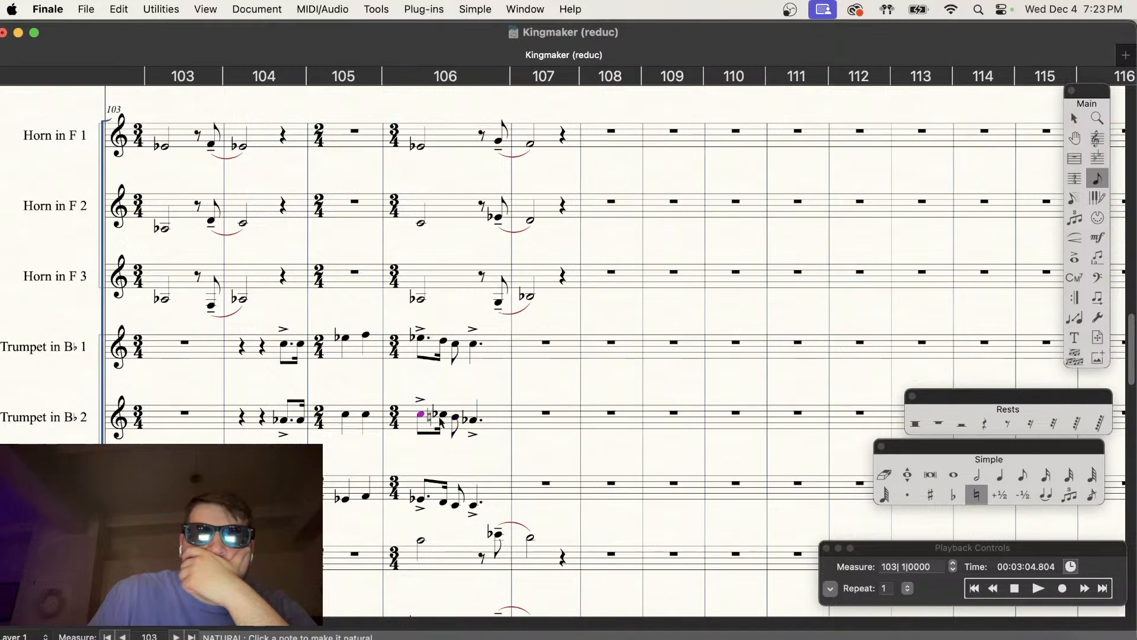
{"action": "key", "text": "Right"}
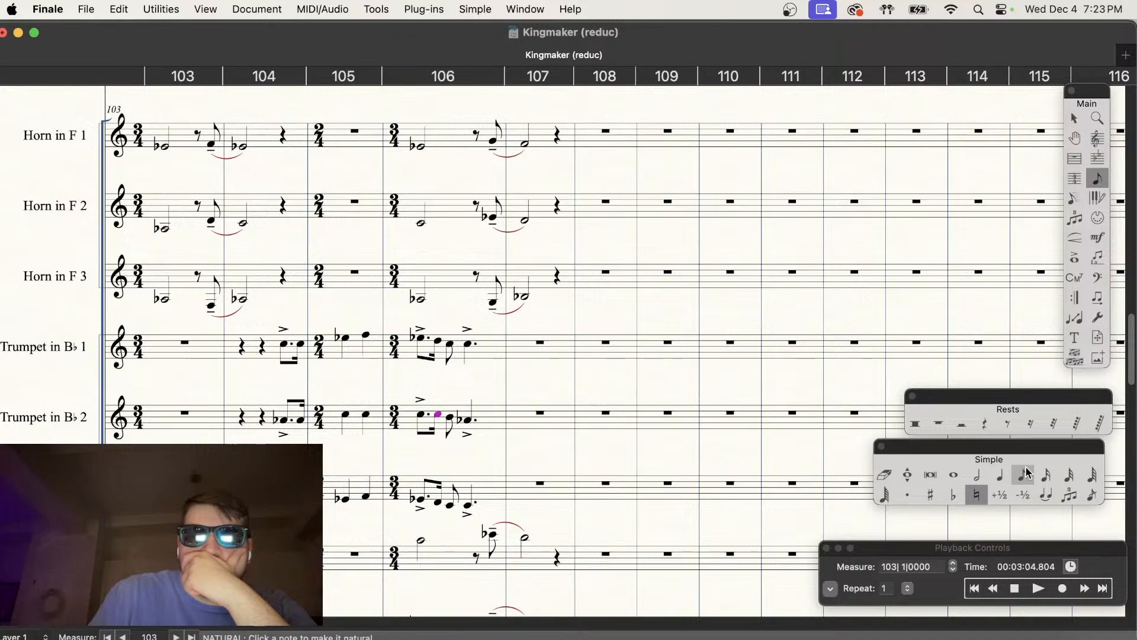
Step: Lower Trumpet in B♭ 2's sixteenth in measure 106 to B♭ and the eighth to A♭, and play back from measure 103
{"action": "key", "text": "Right"}
{"action": "key", "text": "Down"}
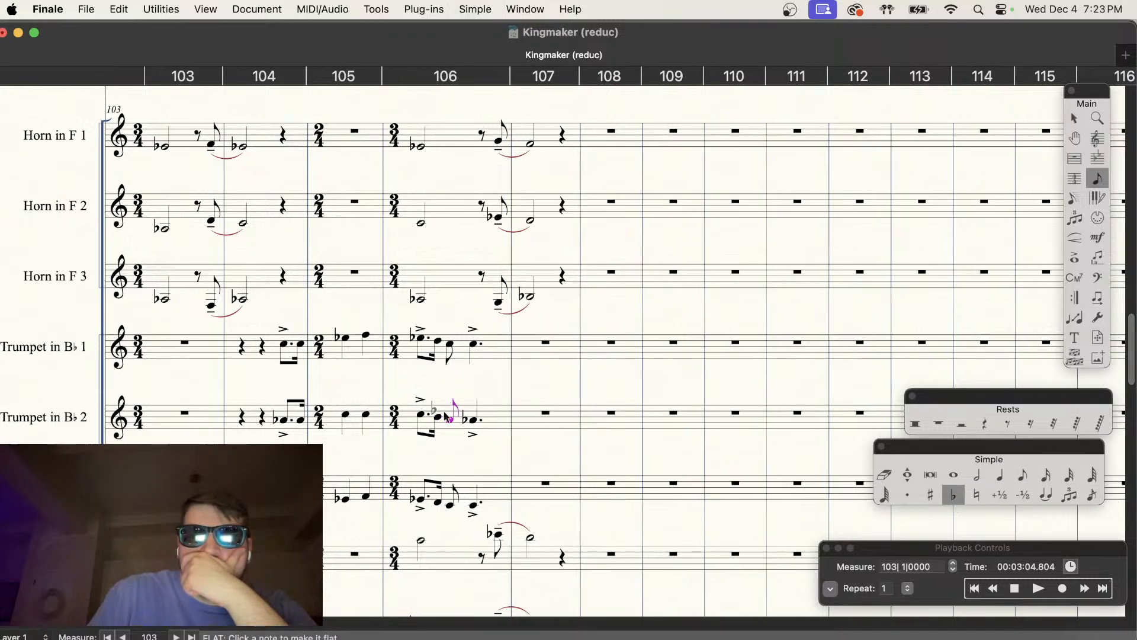
{"action": "left_click", "coordinate": [440, 421]}
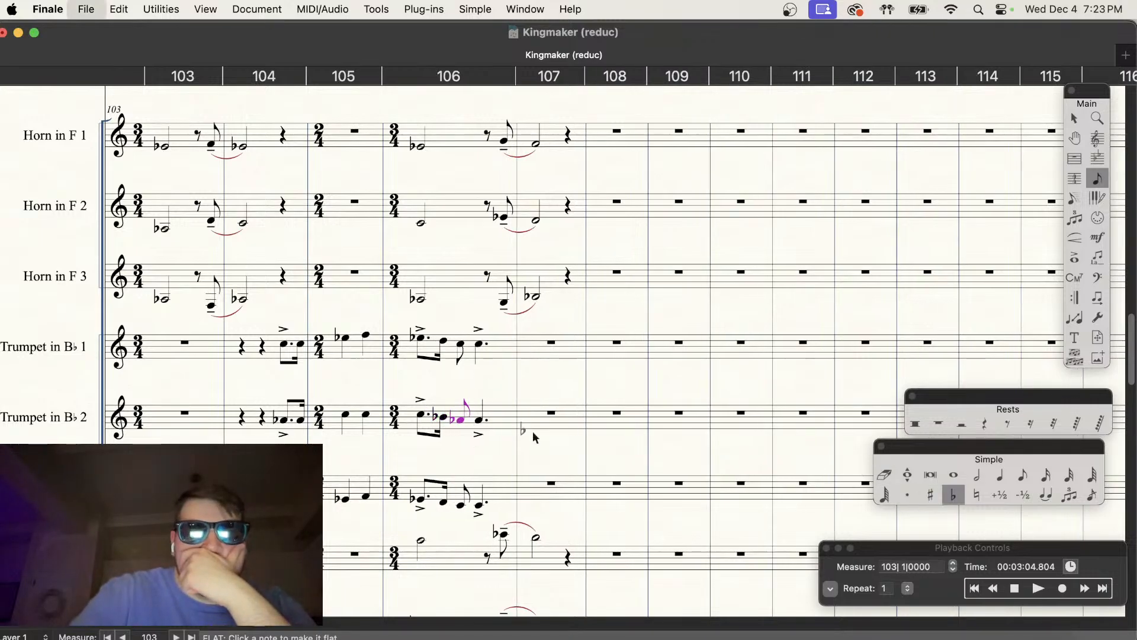
{"action": "key", "text": "super+minus"}
{"action": "left_click", "coordinate": [1039, 586]}
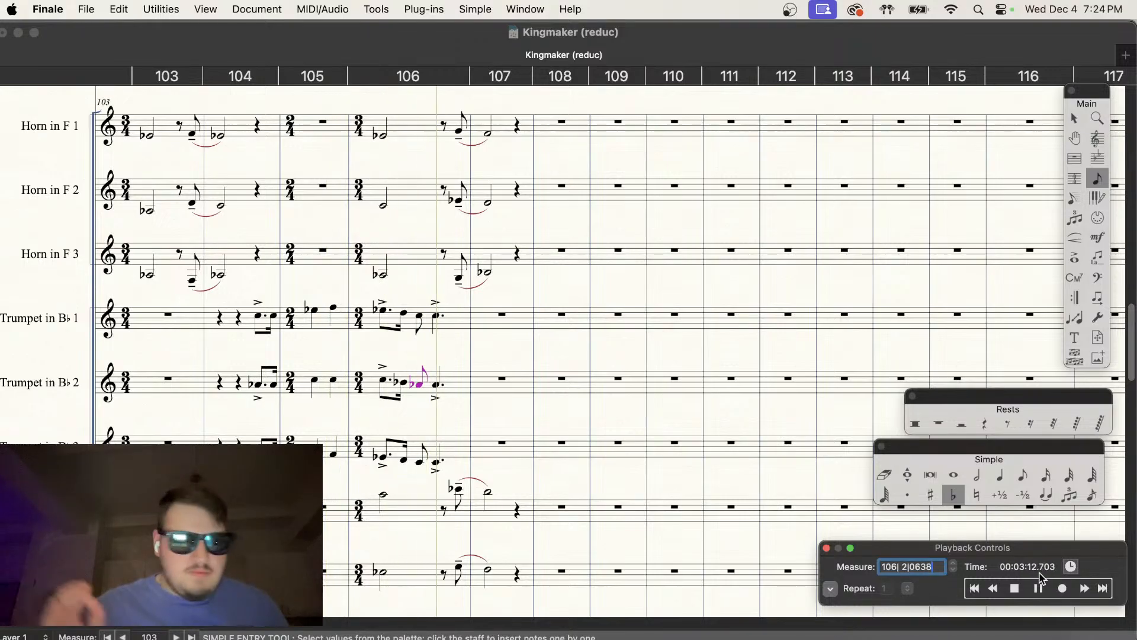
{"action": "left_click", "coordinate": [1015, 589]}
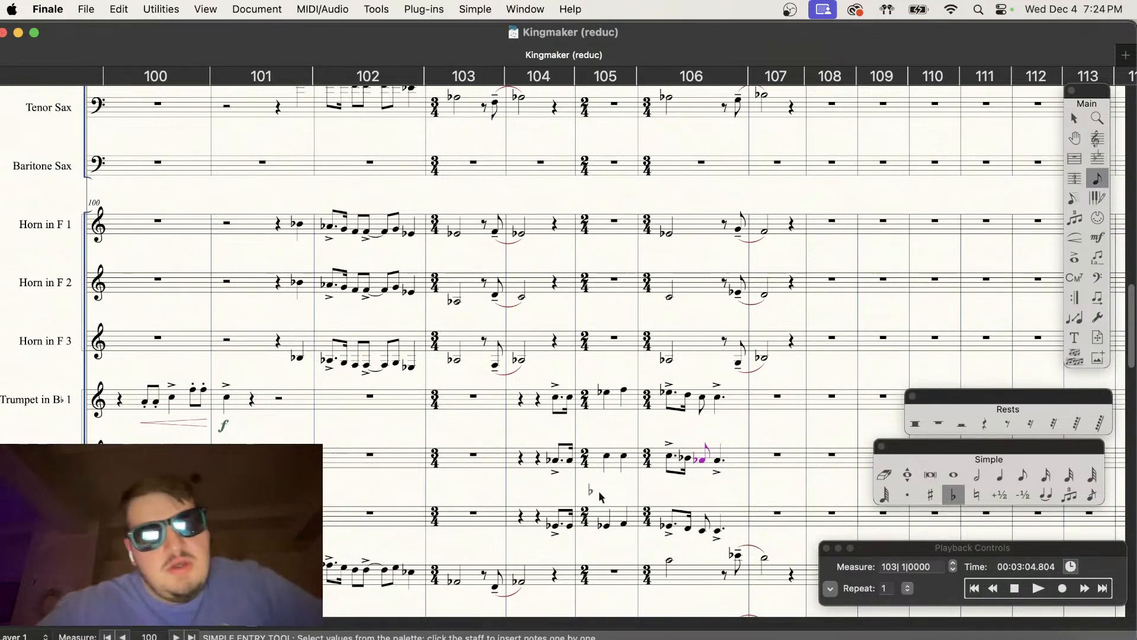
Step: Play back the full score from measure 89 past measure 107 to review the brass passage in context
{"action": "scroll", "coordinate": [592, 493], "scroll_direction": "down", "scroll_amount": 5}
{"action": "scroll", "coordinate": [593, 493], "scroll_direction": "left", "scroll_amount": 3}
{"action": "scroll", "coordinate": [593, 493], "scroll_direction": "left", "scroll_amount": 3}
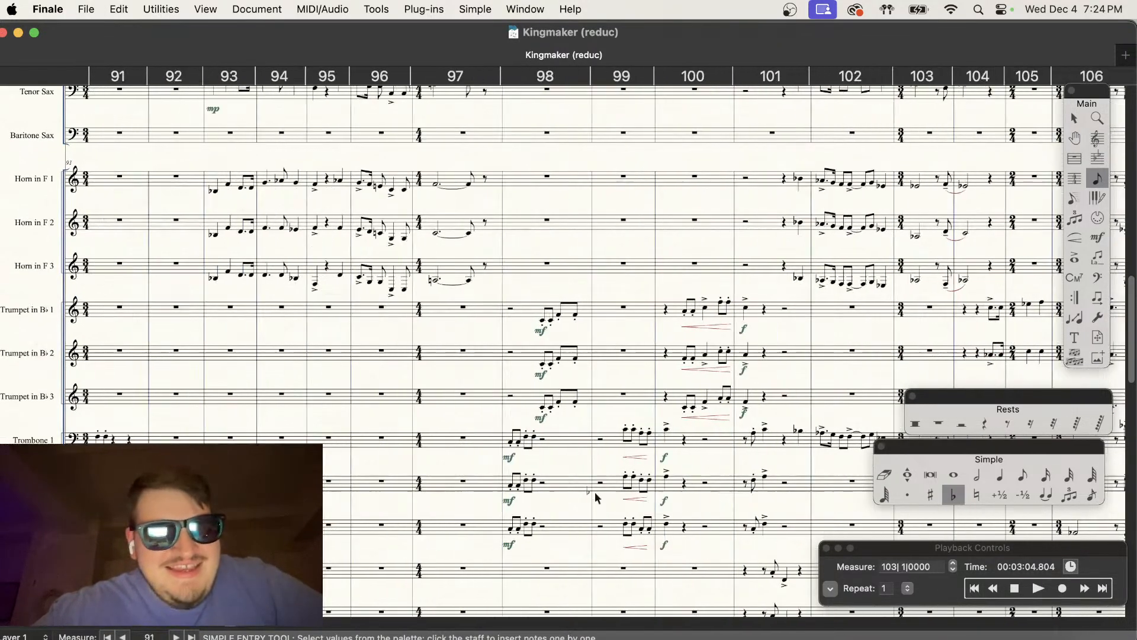
{"action": "scroll", "coordinate": [595, 500], "scroll_direction": "up", "scroll_amount": 5}
{"action": "scroll", "coordinate": [595, 501], "scroll_direction": "down", "scroll_amount": 2}
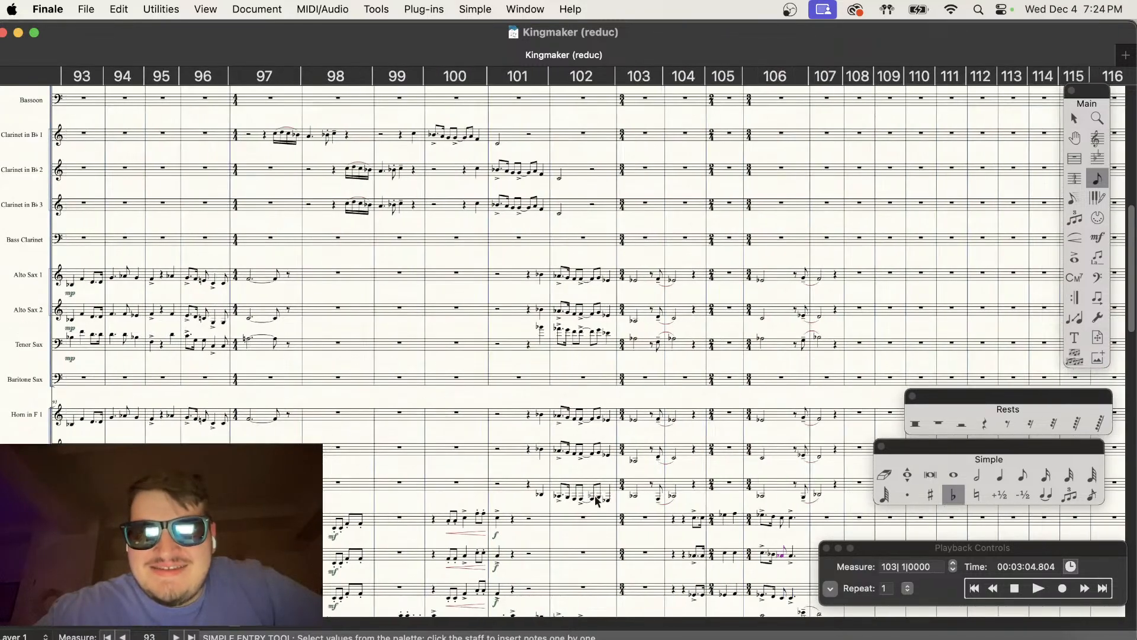
{"action": "scroll", "coordinate": [595, 501], "scroll_direction": "up", "scroll_amount": 3}
{"action": "scroll", "coordinate": [595, 501], "scroll_direction": "left", "scroll_amount": 4}
{"action": "scroll", "coordinate": [595, 501], "scroll_direction": "right", "scroll_amount": 2}
{"action": "scroll", "coordinate": [595, 501], "scroll_direction": "left", "scroll_amount": 2}
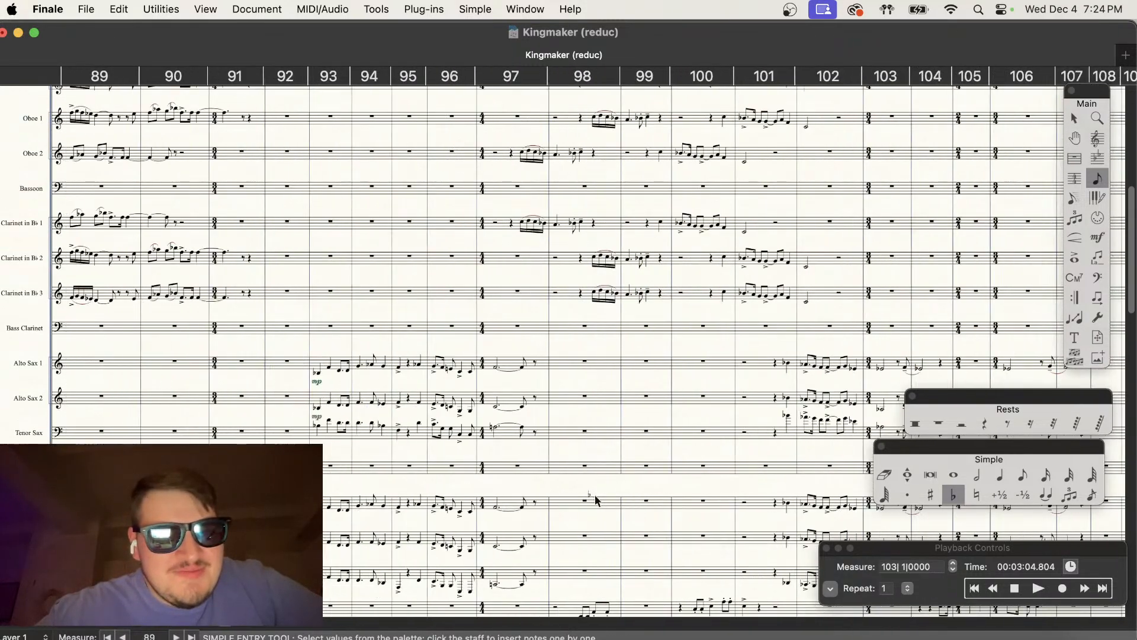
{"action": "left_click", "coordinate": [1014, 591]}
{"action": "left_click", "coordinate": [1038, 590]}
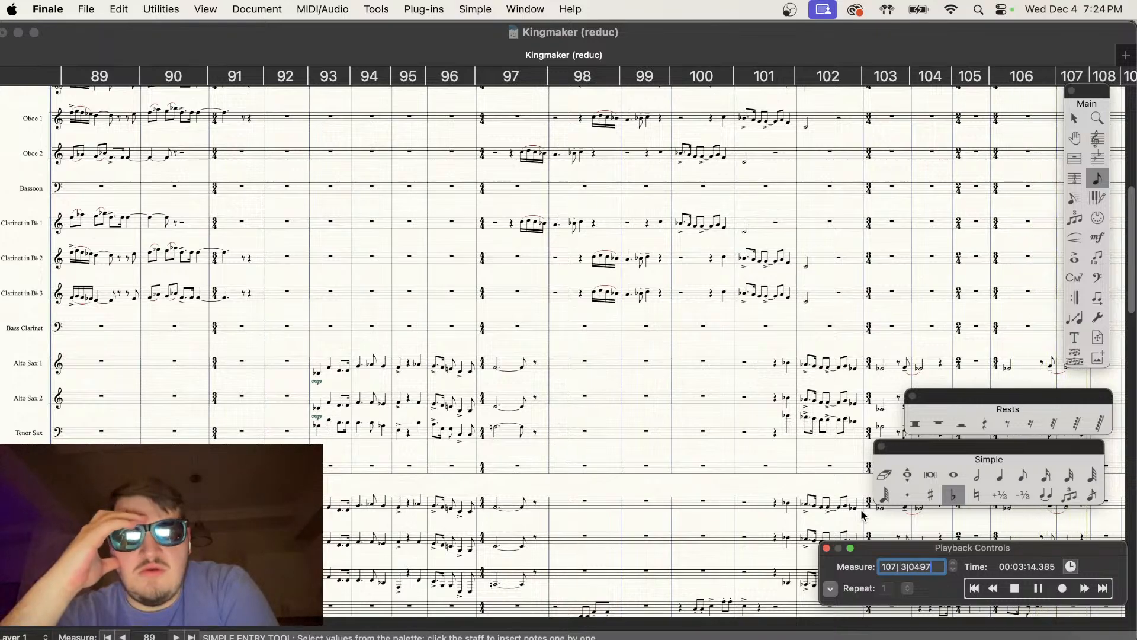
{"action": "left_click", "coordinate": [1020, 589]}
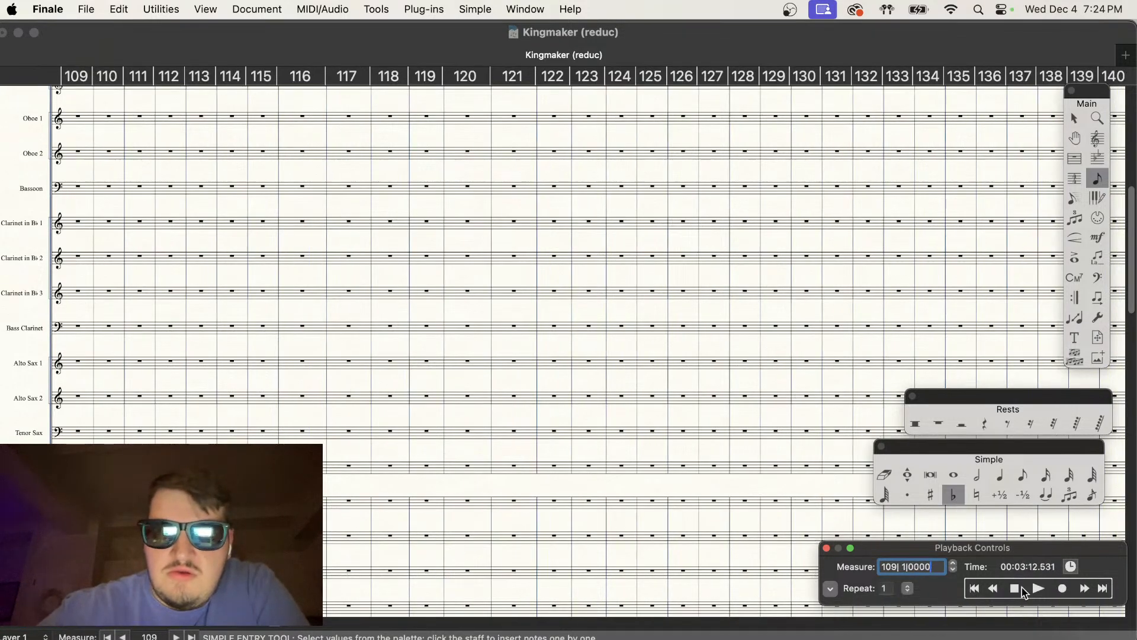
Step: Play back the piano sketch from measure 119 through measure 121
{"action": "scroll", "coordinate": [808, 566], "scroll_direction": "left", "scroll_amount": 10}
{"action": "scroll", "coordinate": [637, 573], "scroll_direction": "down", "scroll_amount": 5}
{"action": "scroll", "coordinate": [594, 531], "scroll_direction": "up", "scroll_amount": 6}
{"action": "scroll", "coordinate": [592, 529], "scroll_direction": "up", "scroll_amount": 5}
{"action": "scroll", "coordinate": [592, 528], "scroll_direction": "right", "scroll_amount": 18}
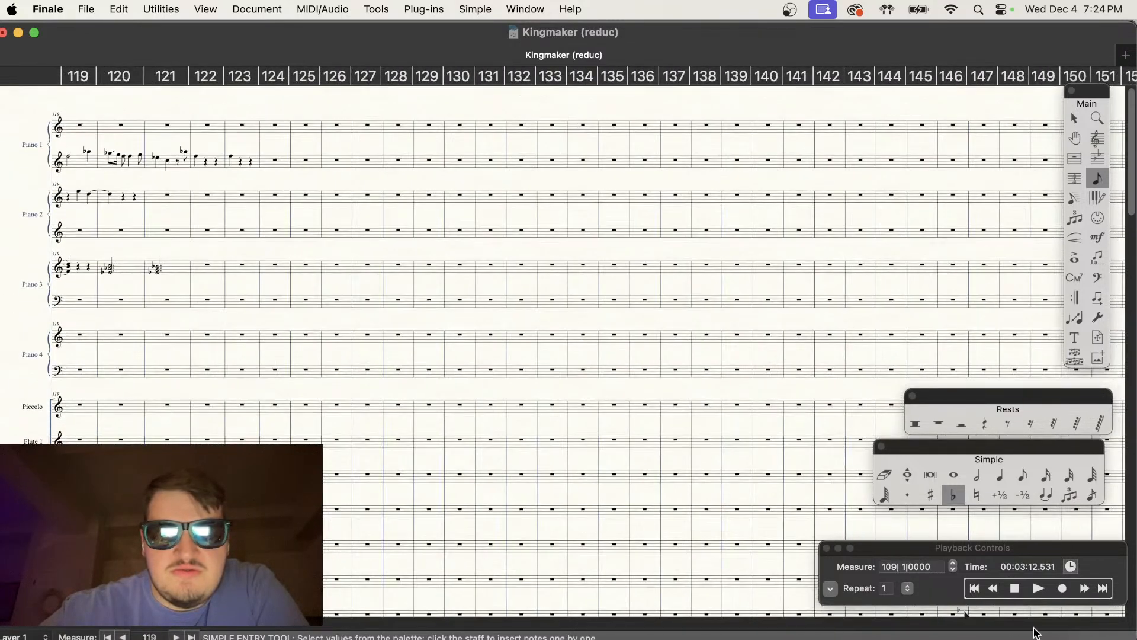
{"action": "left_click", "coordinate": [1041, 589]}
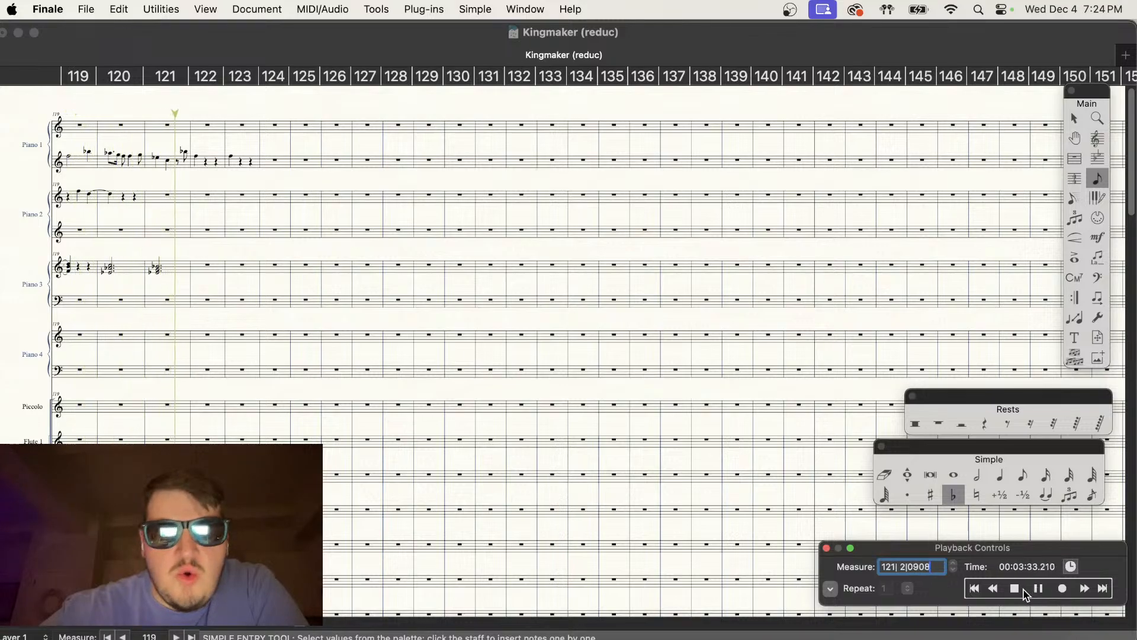
{"action": "left_click", "coordinate": [1015, 589]}
{"action": "left_click", "coordinate": [639, 381]}
{"action": "key", "text": "super+="}
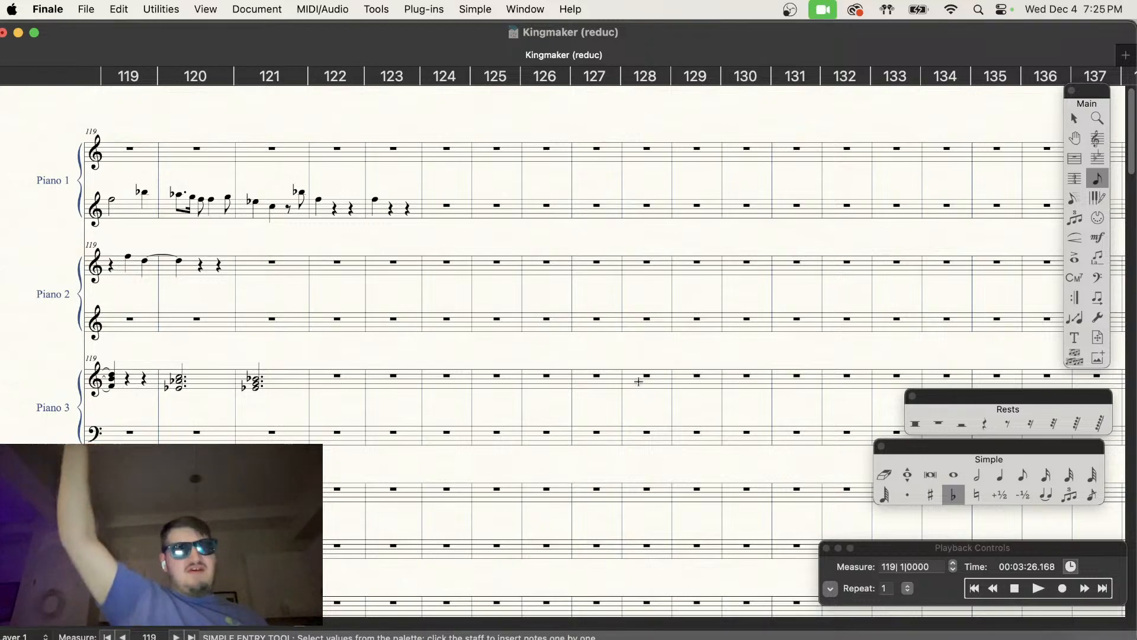
Step: Play back the piano sketch from measure 117 through measure 121
{"action": "key", "text": "super+minus"}
{"action": "key", "text": "super+minus"}
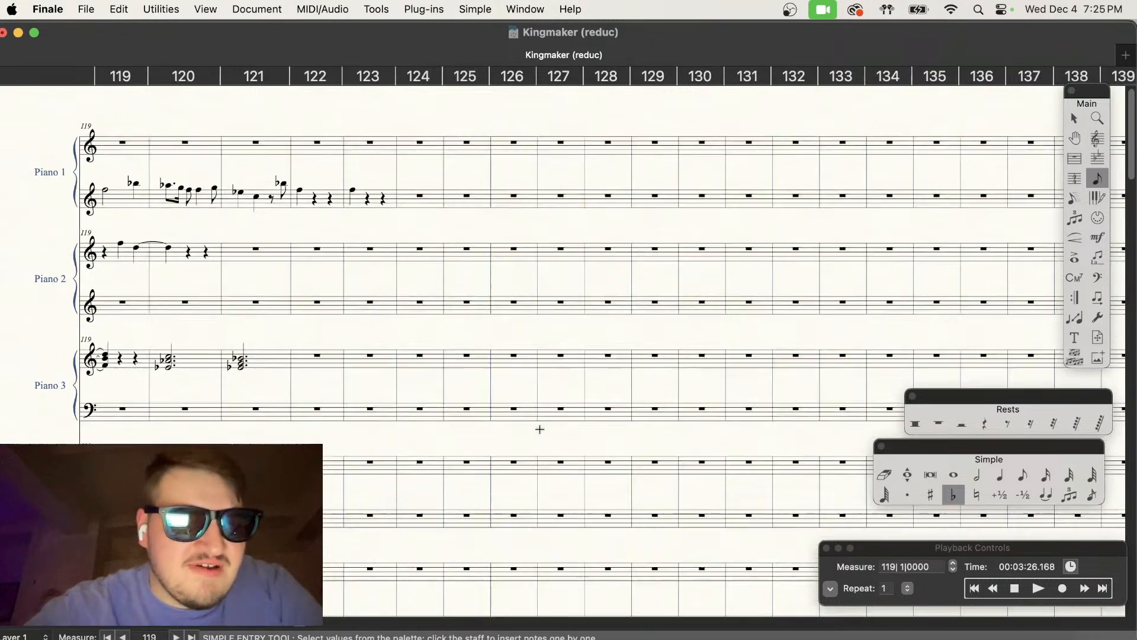
{"action": "scroll", "coordinate": [540, 430], "scroll_direction": "left", "scroll_amount": 2}
{"action": "left_click", "coordinate": [931, 475]}
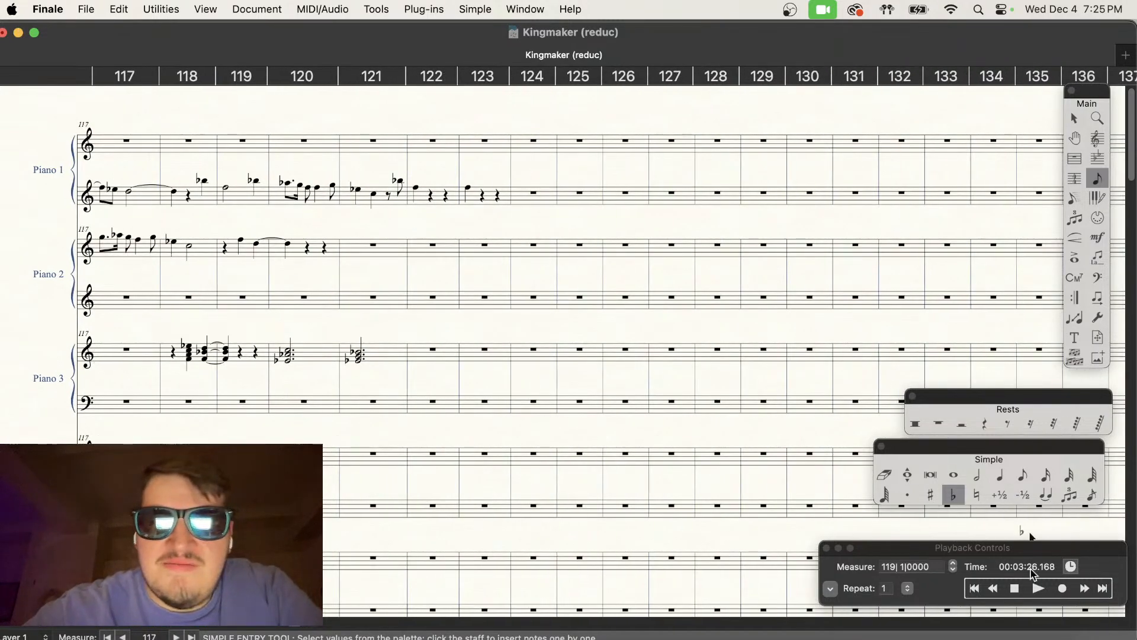
{"action": "left_click", "coordinate": [1038, 588]}
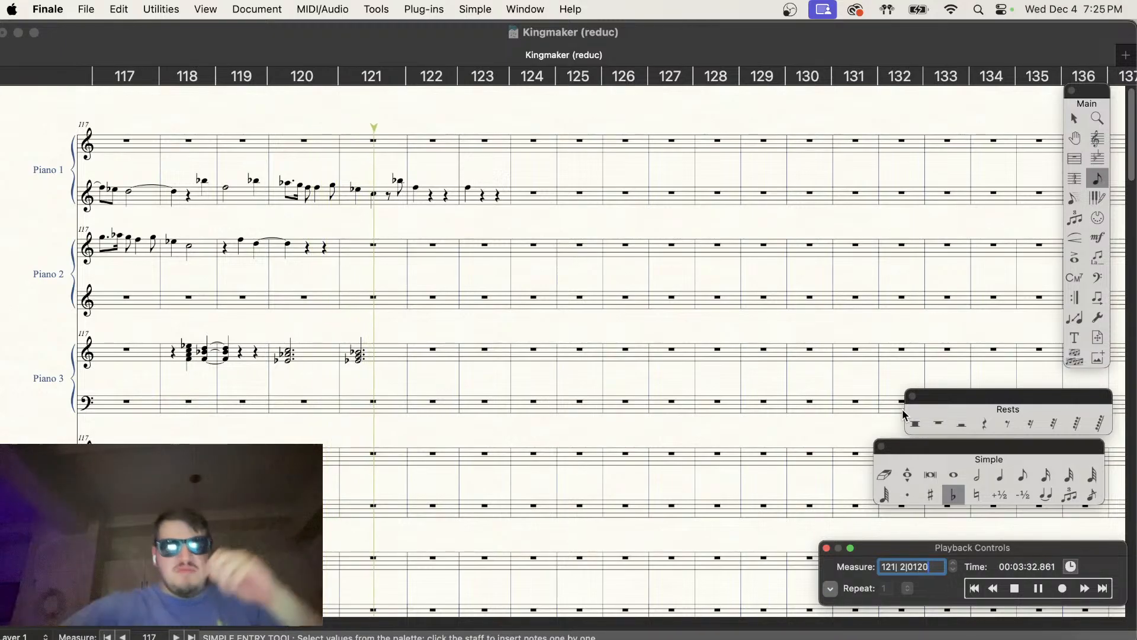
{"action": "left_click", "coordinate": [555, 542]}
Step: Play back the full score from measure 72 through measure 106 to review the whole section
{"action": "scroll", "coordinate": [555, 542], "scroll_direction": "left", "scroll_amount": 10}
{"action": "scroll", "coordinate": [556, 543], "scroll_direction": "up", "scroll_amount": 5}
{"action": "scroll", "coordinate": [555, 542], "scroll_direction": "right", "scroll_amount": 1}
{"action": "scroll", "coordinate": [556, 542], "scroll_direction": "left", "scroll_amount": 5}
{"action": "key", "text": "super+minus"}
{"action": "scroll", "coordinate": [556, 542], "scroll_direction": "right", "scroll_amount": 5}
{"action": "scroll", "coordinate": [555, 543], "scroll_direction": "right", "scroll_amount": 2}
{"action": "scroll", "coordinate": [555, 543], "scroll_direction": "left", "scroll_amount": 10}
{"action": "key", "text": "super+minus"}
{"action": "scroll", "coordinate": [555, 543], "scroll_direction": "left", "scroll_amount": 5}
{"action": "scroll", "coordinate": [556, 543], "scroll_direction": "left", "scroll_amount": 6}
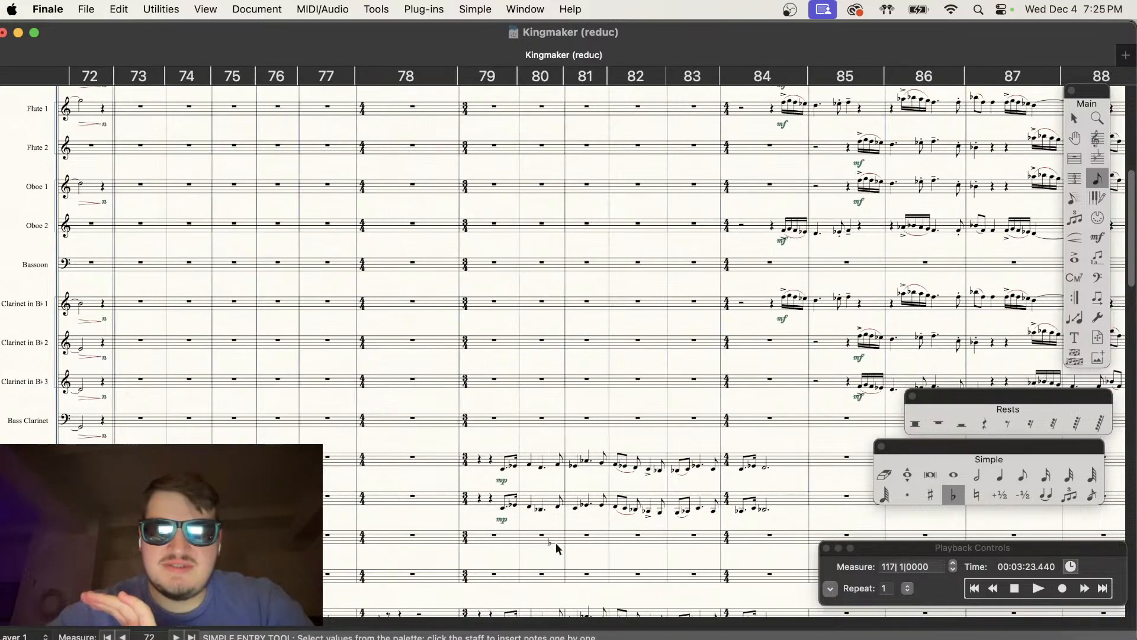
{"action": "left_click", "coordinate": [1015, 587]}
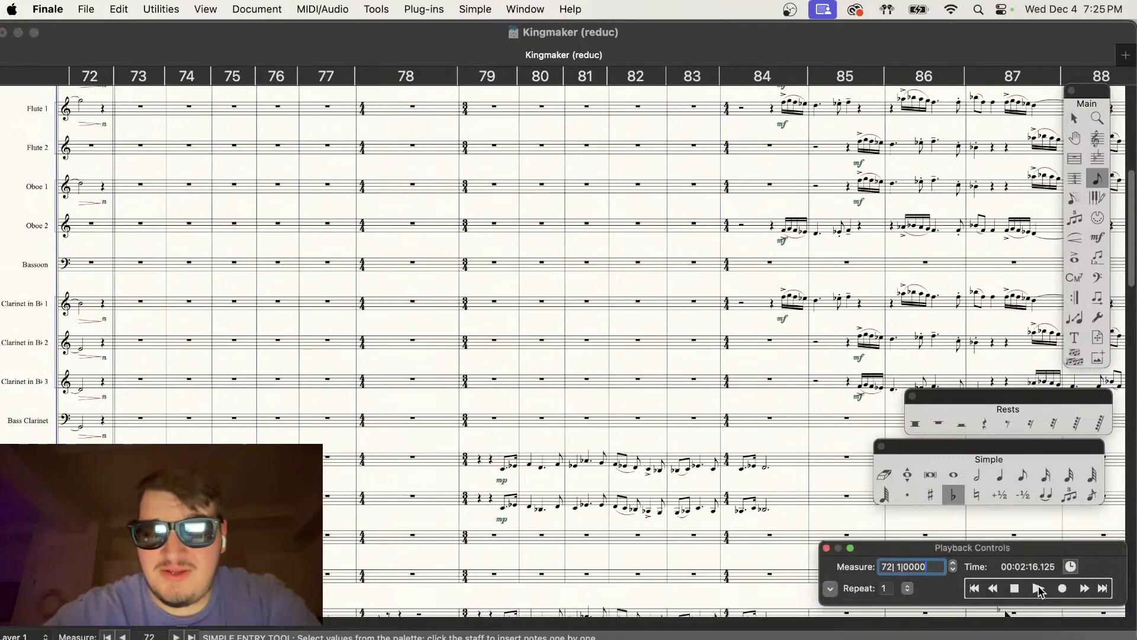
{"action": "left_click", "coordinate": [1038, 586]}
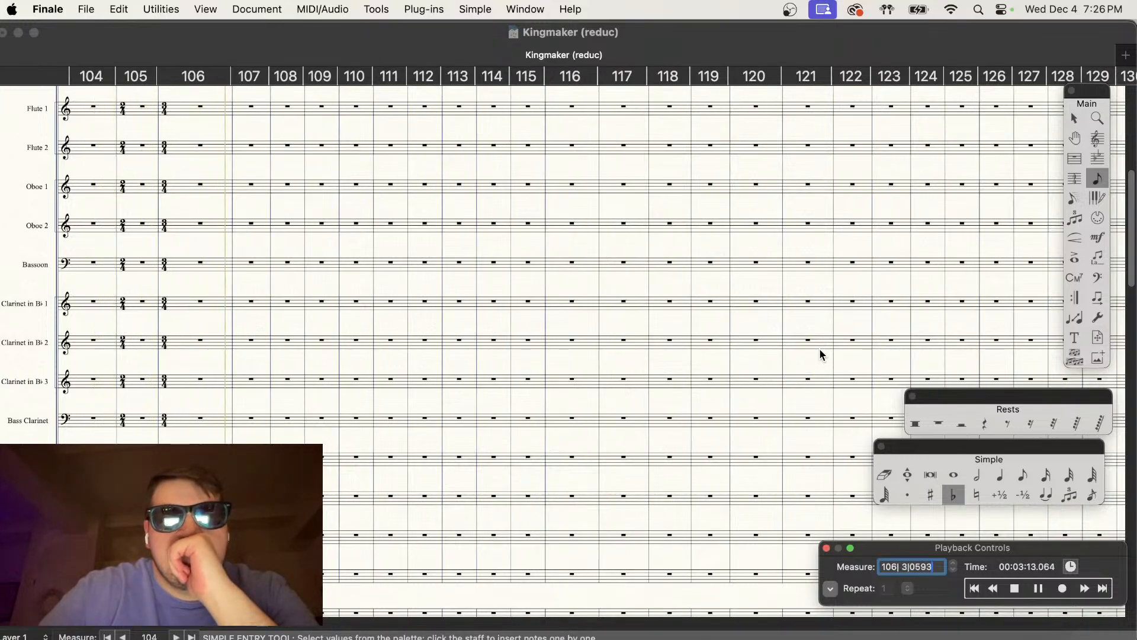
{"action": "left_click", "coordinate": [1015, 588]}
Step: Return to the horn, trumpet and trombone staves and examine measures 101 to 107
{"action": "scroll", "coordinate": [526, 358], "scroll_direction": "up", "scroll_amount": 5}
{"action": "key", "text": "super+equal"}
{"action": "key", "text": "super+equal"}
{"action": "scroll", "coordinate": [526, 355], "scroll_direction": "left", "scroll_amount": 7}
{"action": "scroll", "coordinate": [526, 356], "scroll_direction": "down", "scroll_amount": 5}
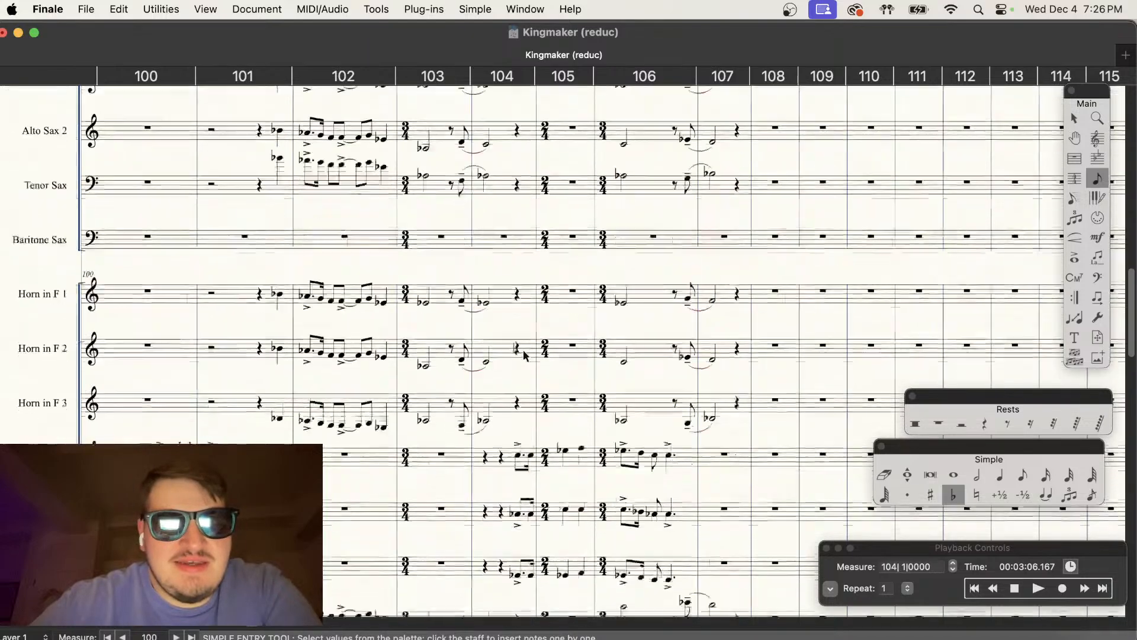
{"action": "scroll", "coordinate": [524, 355], "scroll_direction": "down", "scroll_amount": 5}
{"action": "scroll", "coordinate": [524, 355], "scroll_direction": "up", "scroll_amount": 2}
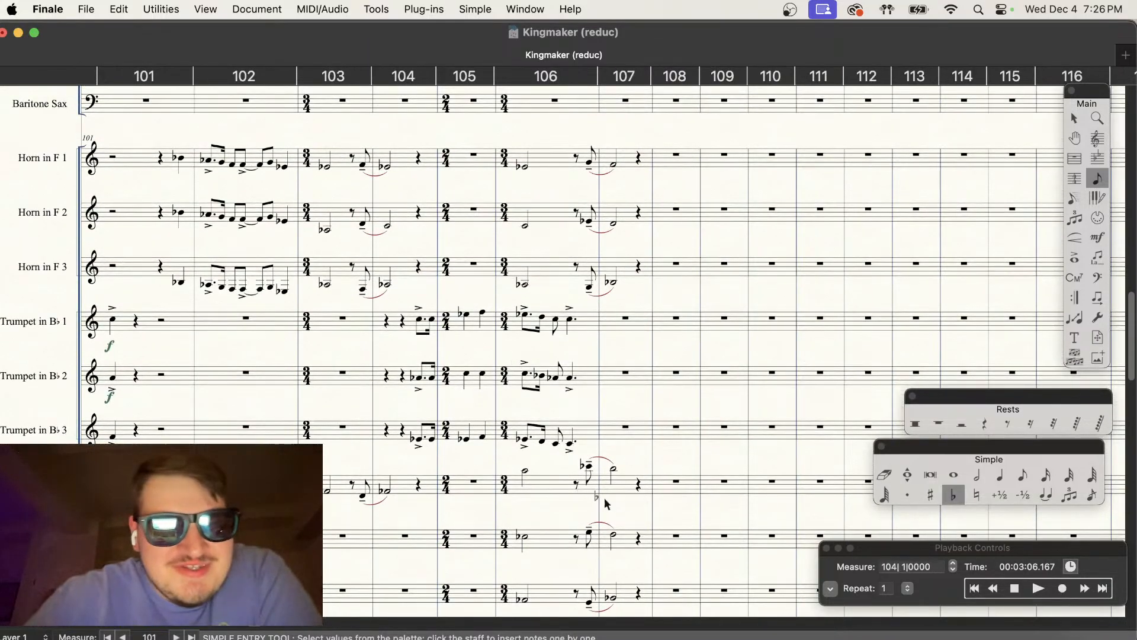
Step: Play back the full score from measure 98 through measure 107
{"action": "scroll", "coordinate": [601, 503], "scroll_direction": "down", "scroll_amount": 2}
{"action": "scroll", "coordinate": [623, 499], "scroll_direction": "left", "scroll_amount": 3}
{"action": "left_click", "coordinate": [1021, 584]}
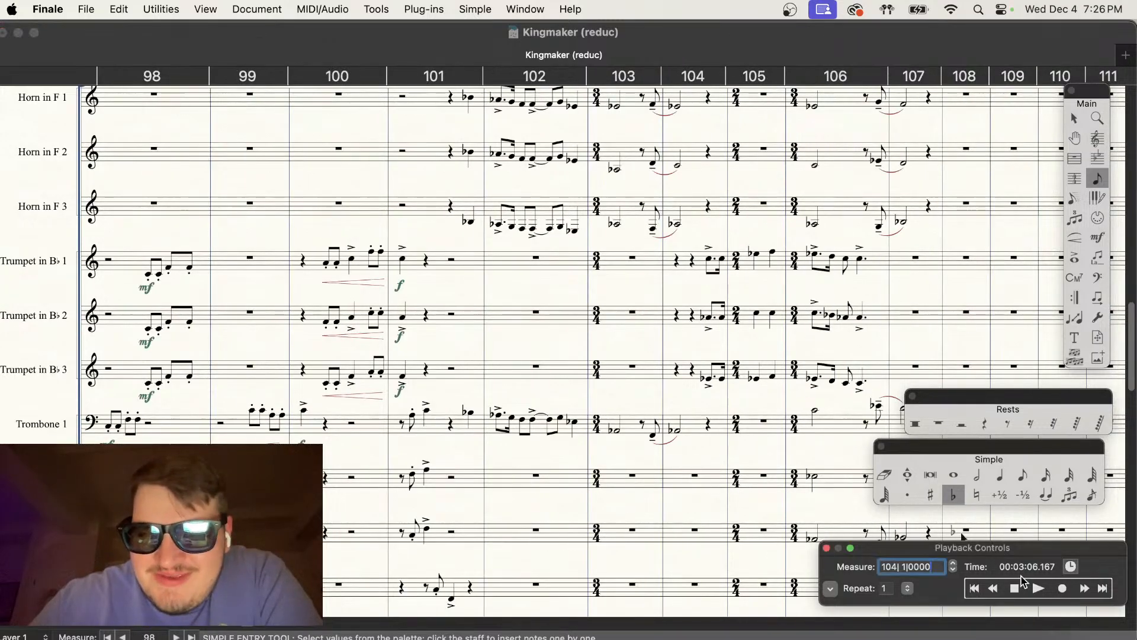
{"action": "left_click", "coordinate": [1038, 590]}
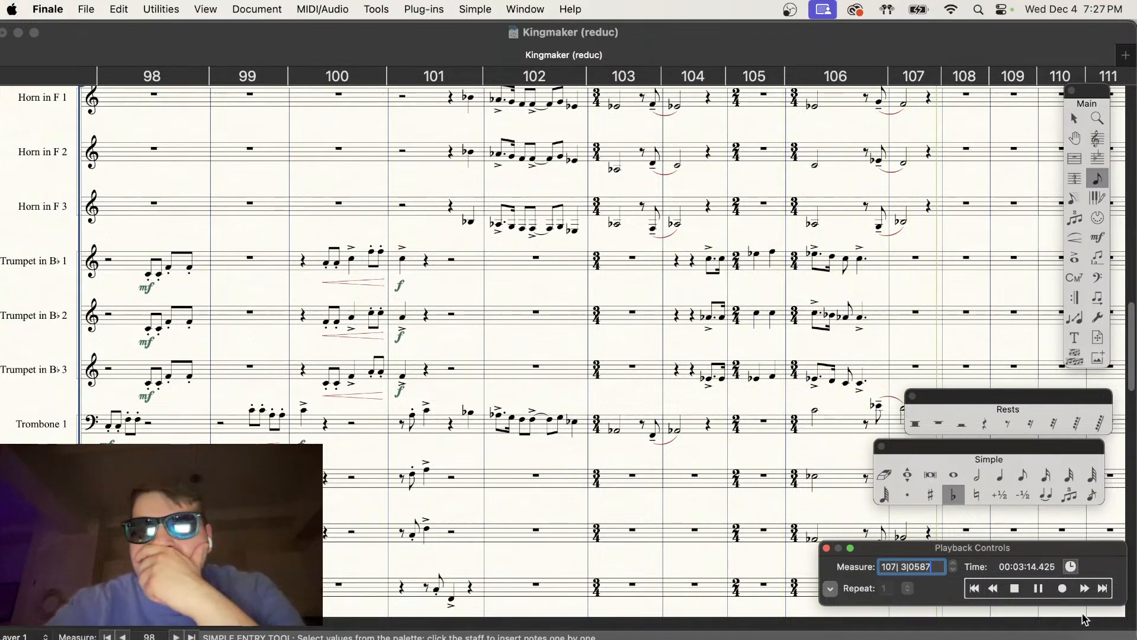
{"action": "left_click", "coordinate": [1015, 587]}
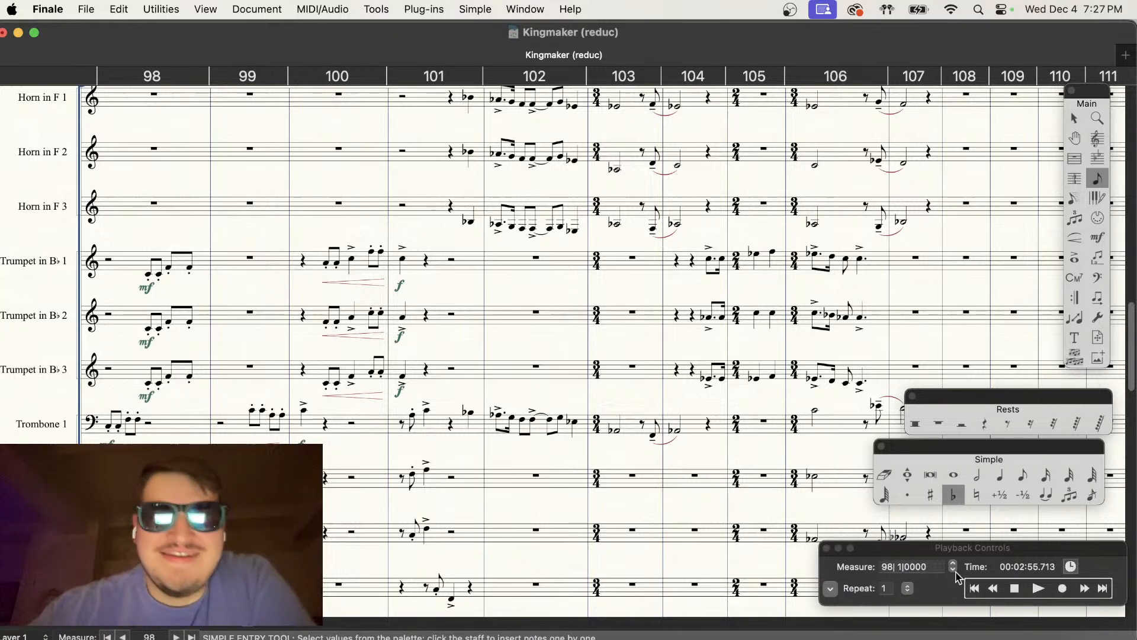
Step: Play back the full score from measure 100 through measure 108
{"action": "key", "text": "super+minus"}
{"action": "key", "text": "super+minus"}
{"action": "key", "text": "super+minus"}
{"action": "scroll", "coordinate": [545, 404], "scroll_direction": "up", "scroll_amount": 1}
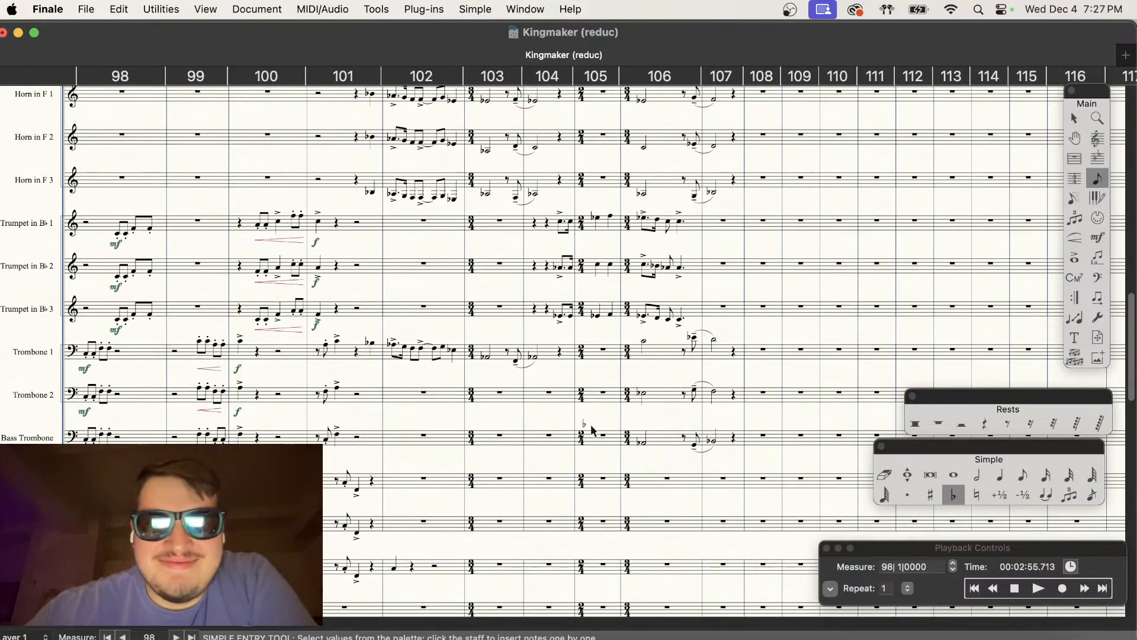
{"action": "scroll", "coordinate": [592, 429], "scroll_direction": "right", "scroll_amount": 5}
{"action": "key", "text": "super+equal"}
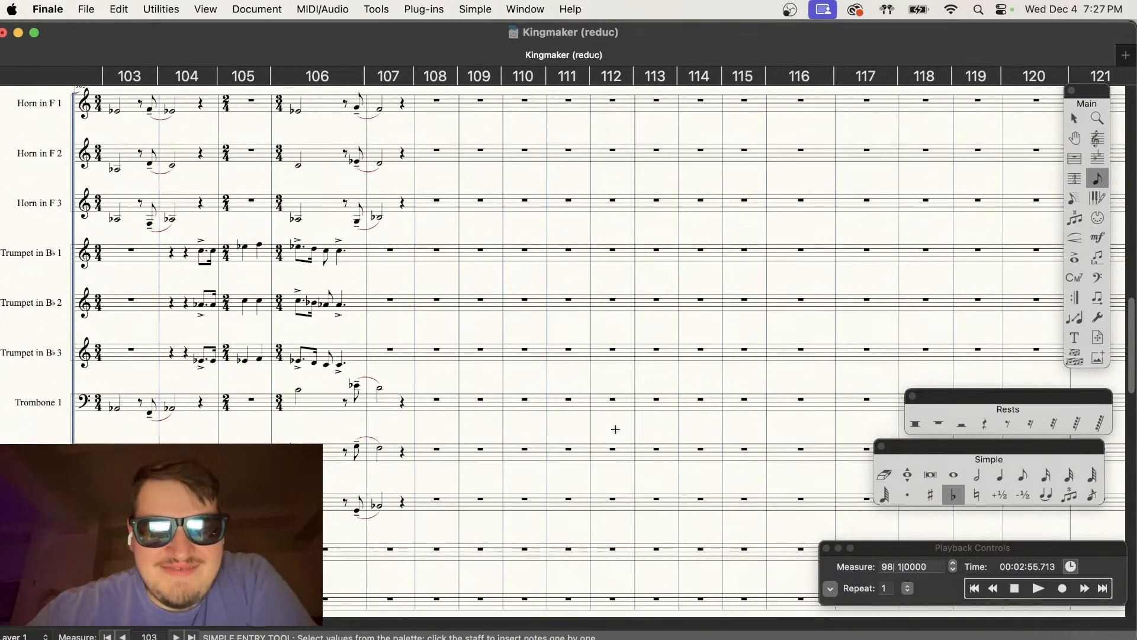
{"action": "scroll", "coordinate": [616, 429], "scroll_direction": "left", "scroll_amount": 3}
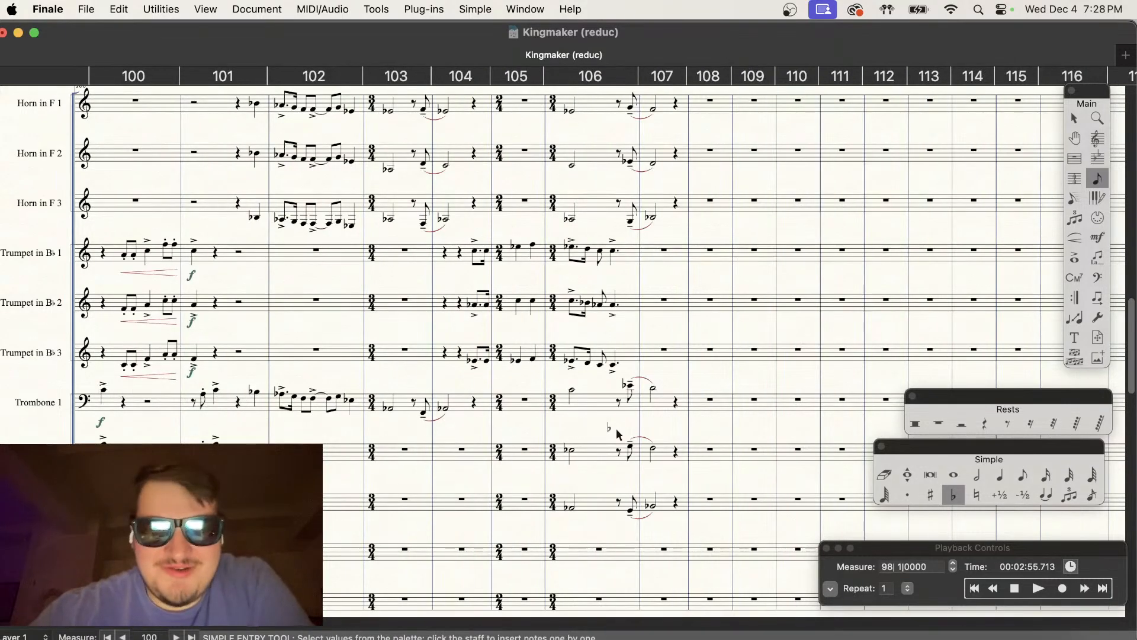
{"action": "left_click", "coordinate": [1027, 596]}
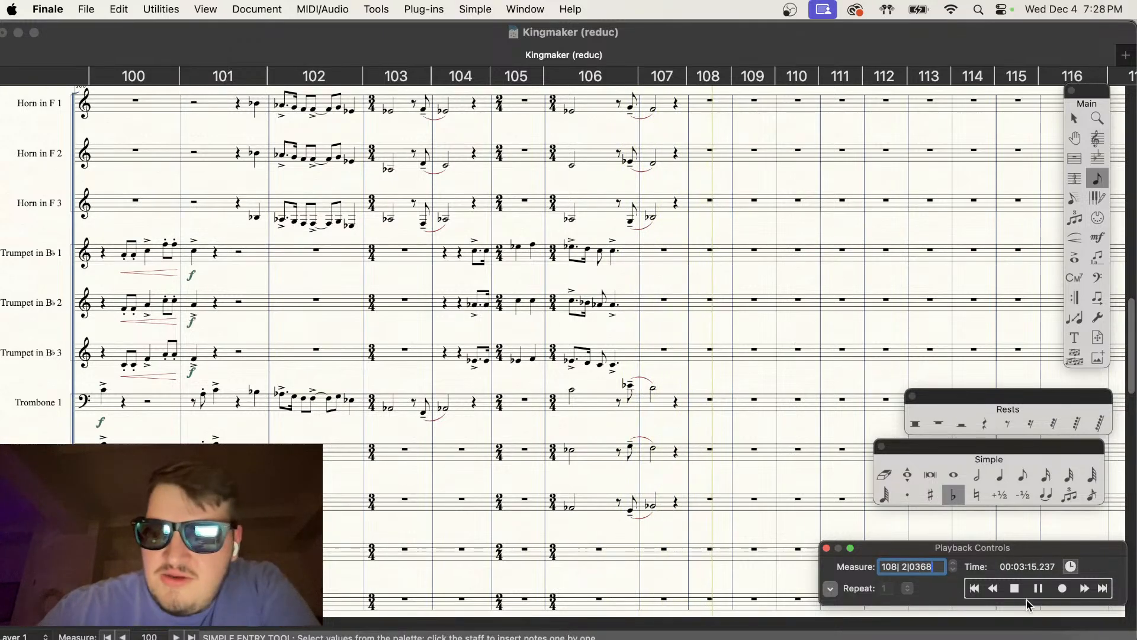
{"action": "left_click", "coordinate": [723, 361]}
Step: Play back the full score from measure 90 through measure 108 to hear the brass passage in context
{"action": "scroll", "coordinate": [723, 360], "scroll_direction": "right", "scroll_amount": 1}
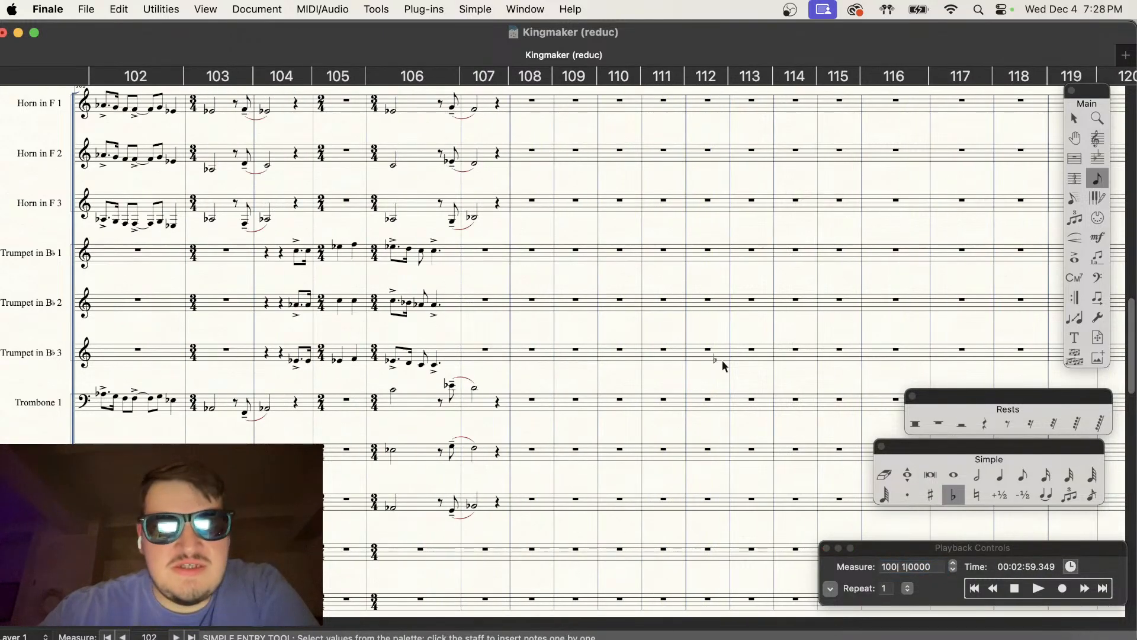
{"action": "scroll", "coordinate": [723, 360], "scroll_direction": "up", "scroll_amount": 3}
{"action": "scroll", "coordinate": [722, 360], "scroll_direction": "down", "scroll_amount": 1}
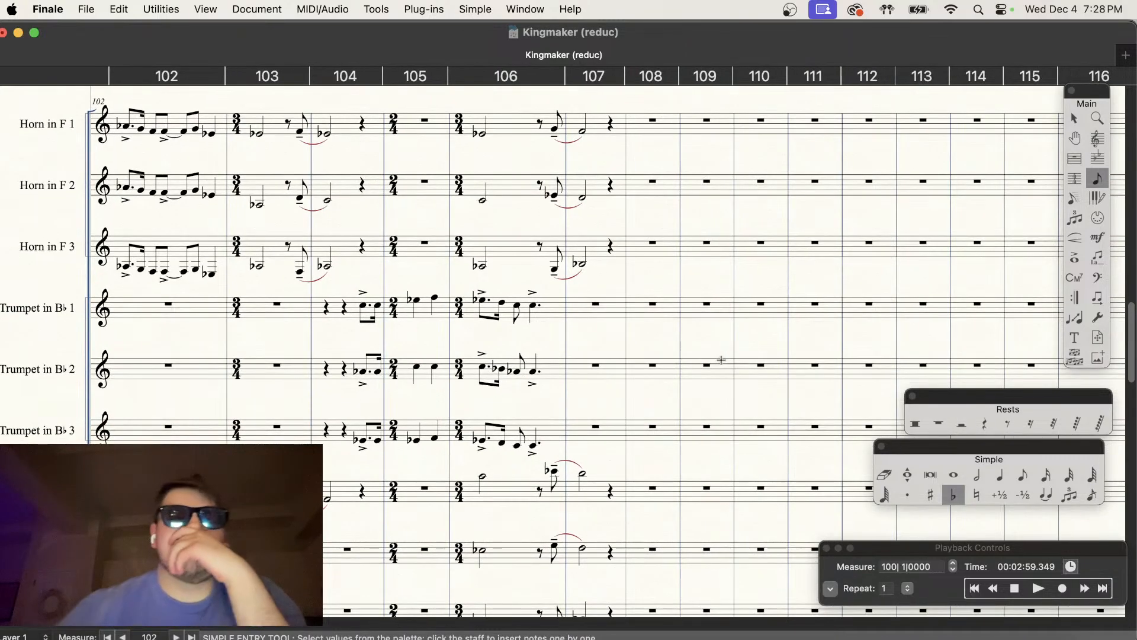
{"action": "scroll", "coordinate": [721, 360], "scroll_direction": "down", "scroll_amount": 5}
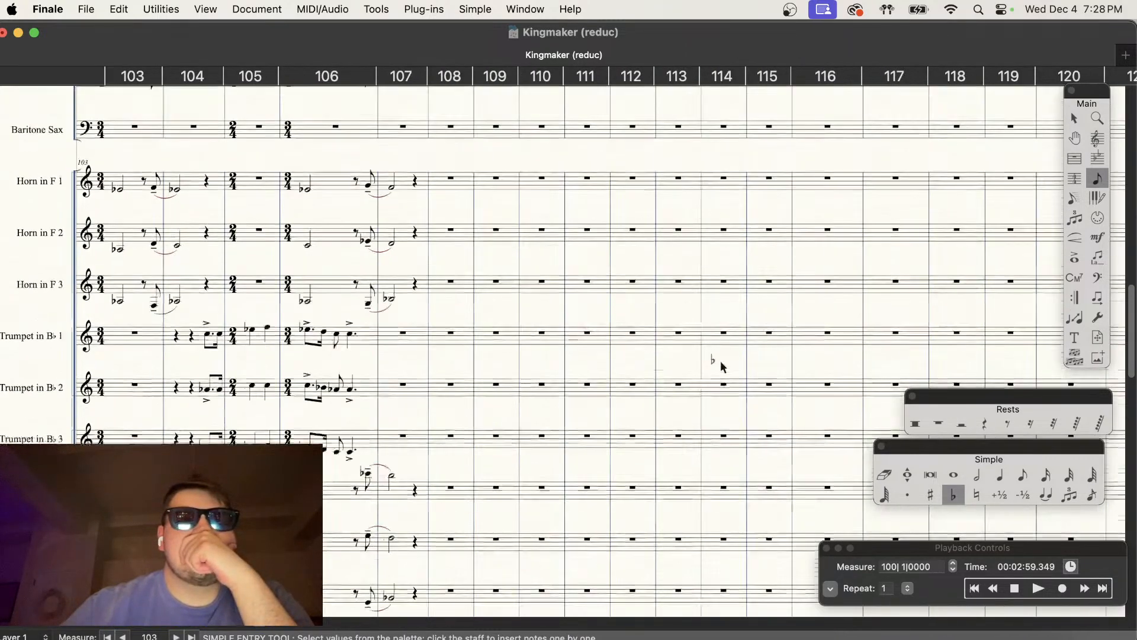
{"action": "scroll", "coordinate": [721, 365], "scroll_direction": "down", "scroll_amount": 5}
{"action": "scroll", "coordinate": [721, 364], "scroll_direction": "left", "scroll_amount": 3}
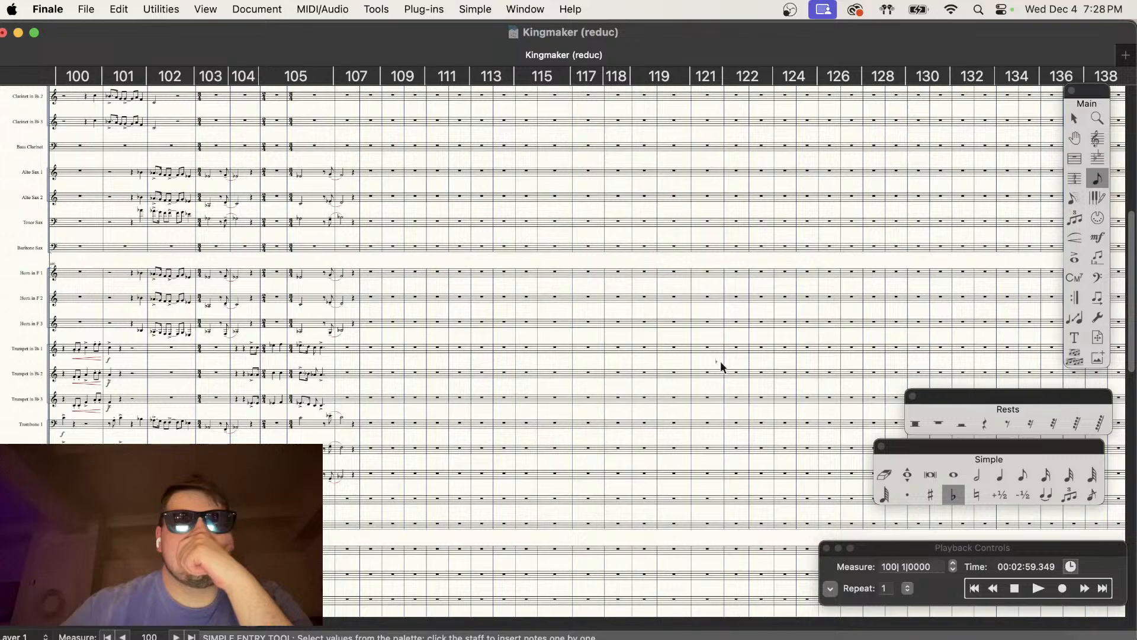
{"action": "scroll", "coordinate": [722, 364], "scroll_direction": "up", "scroll_amount": 2}
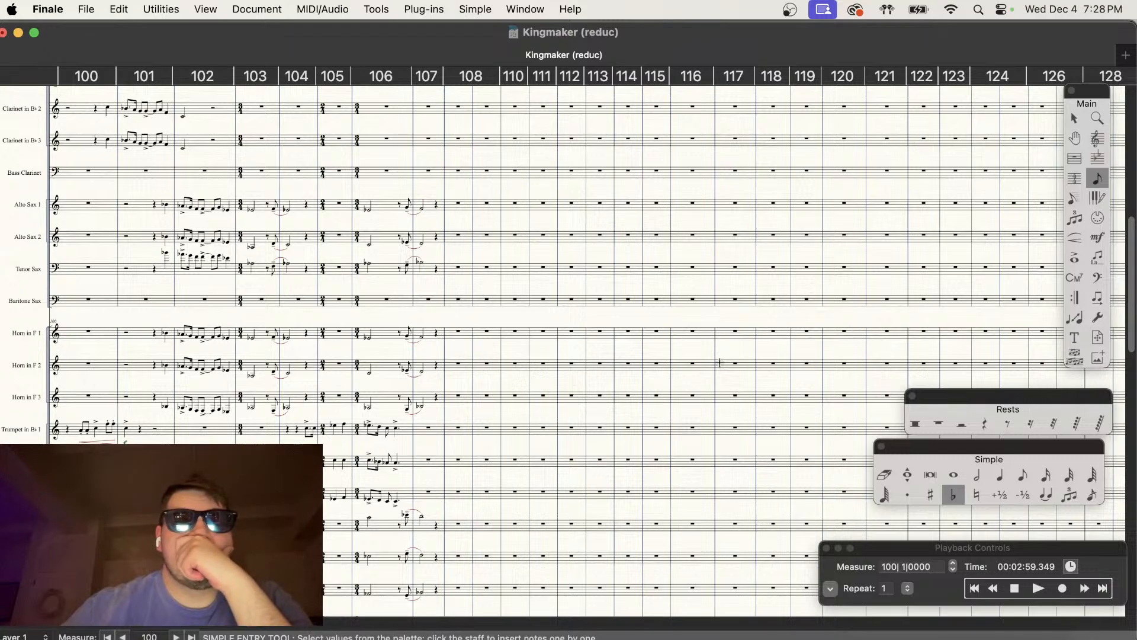
{"action": "scroll", "coordinate": [723, 367], "scroll_direction": "down", "scroll_amount": 2}
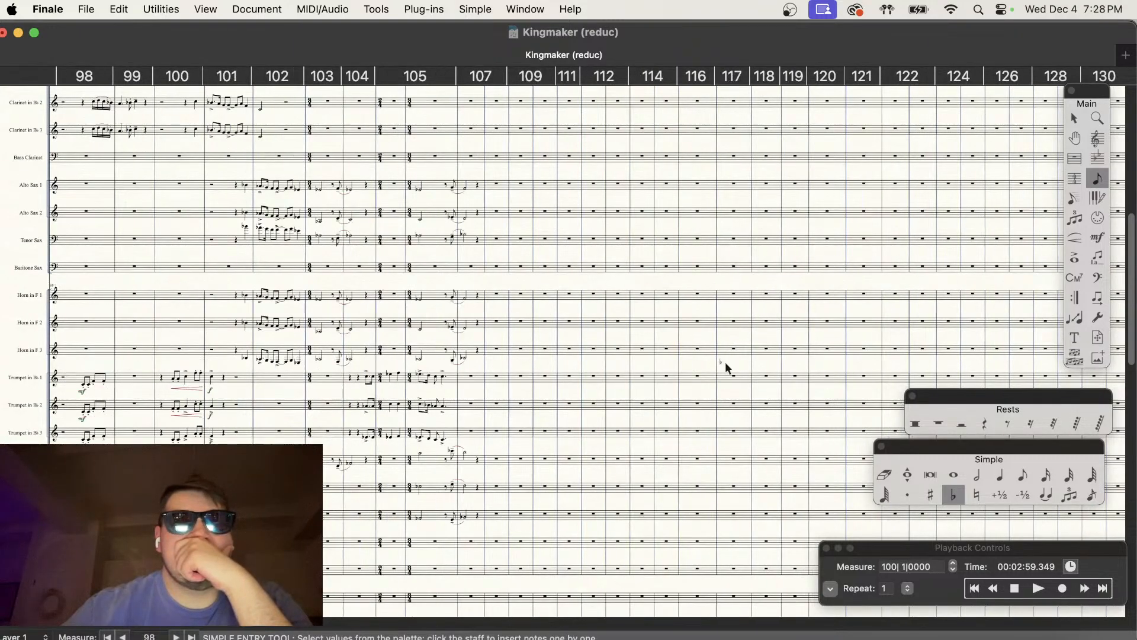
{"action": "scroll", "coordinate": [731, 418], "scroll_direction": "left", "scroll_amount": 10}
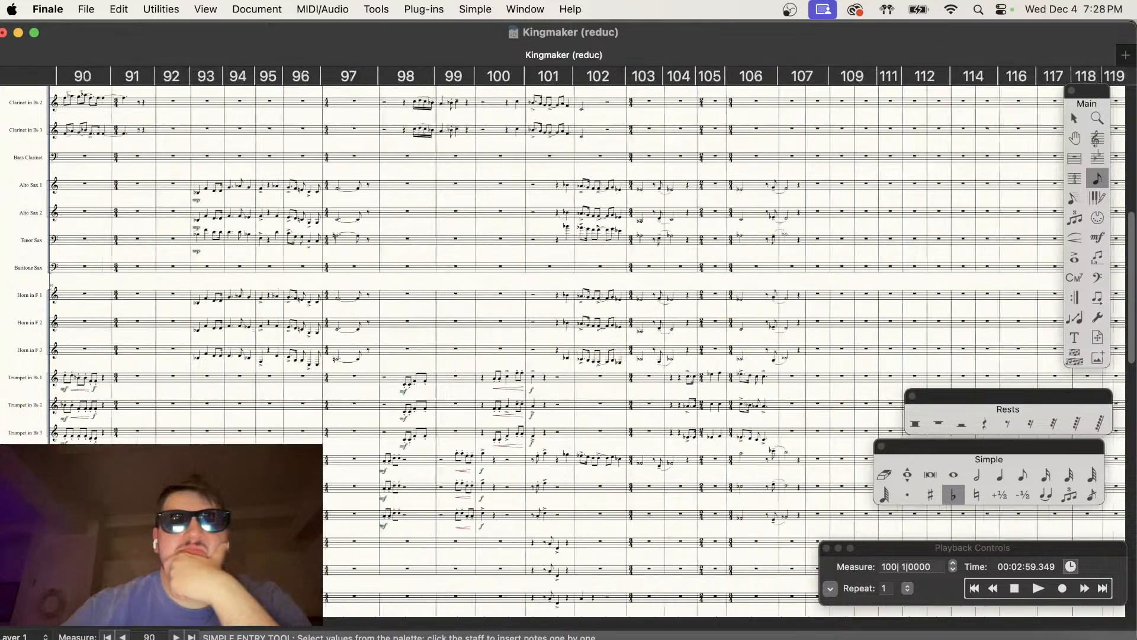
{"action": "left_click", "coordinate": [1038, 588]}
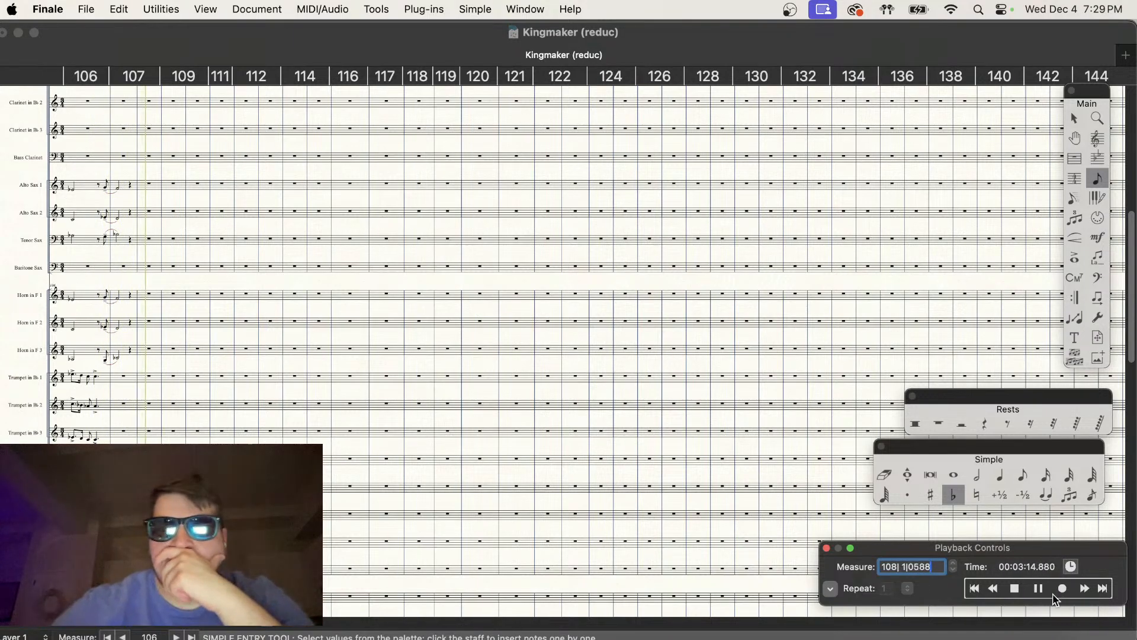
Step: Enter two quarter rests on beats 1 and 2 of measure 107 in the Trumpet 1 part
{"action": "scroll", "coordinate": [684, 389], "scroll_direction": "down", "scroll_amount": 2}
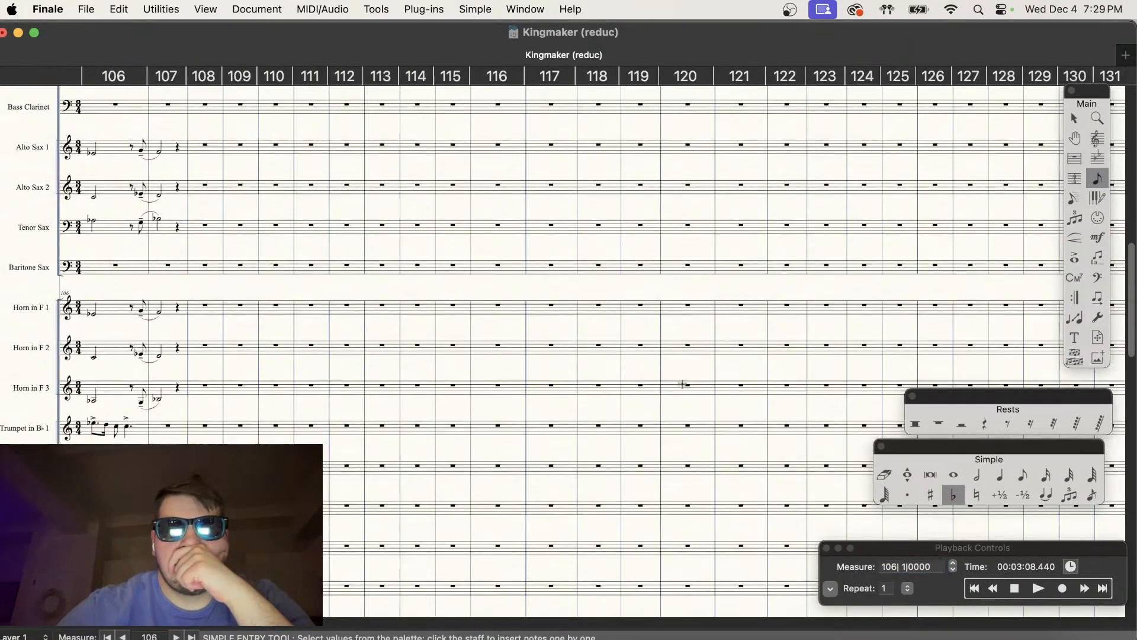
{"action": "scroll", "coordinate": [684, 389], "scroll_direction": "up", "scroll_amount": 3}
{"action": "scroll", "coordinate": [685, 386], "scroll_direction": "down", "scroll_amount": 3}
{"action": "scroll", "coordinate": [685, 386], "scroll_direction": "left", "scroll_amount": 2}
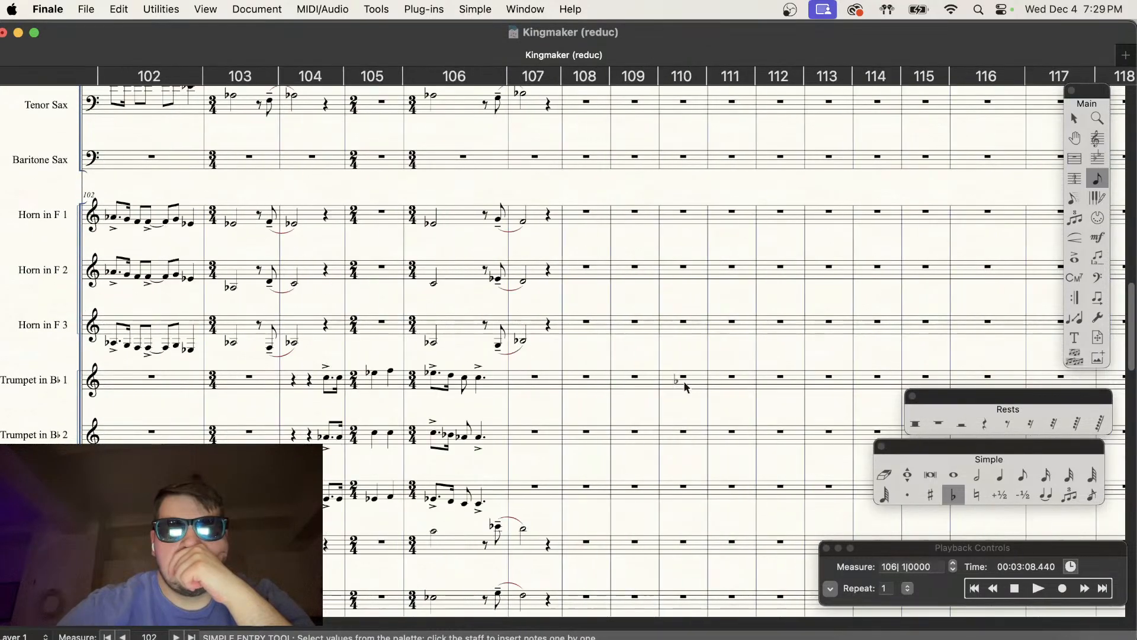
{"action": "scroll", "coordinate": [685, 385], "scroll_direction": "up", "scroll_amount": 1}
{"action": "scroll", "coordinate": [685, 386], "scroll_direction": "down", "scroll_amount": 3}
{"action": "scroll", "coordinate": [686, 386], "scroll_direction": "up", "scroll_amount": 3}
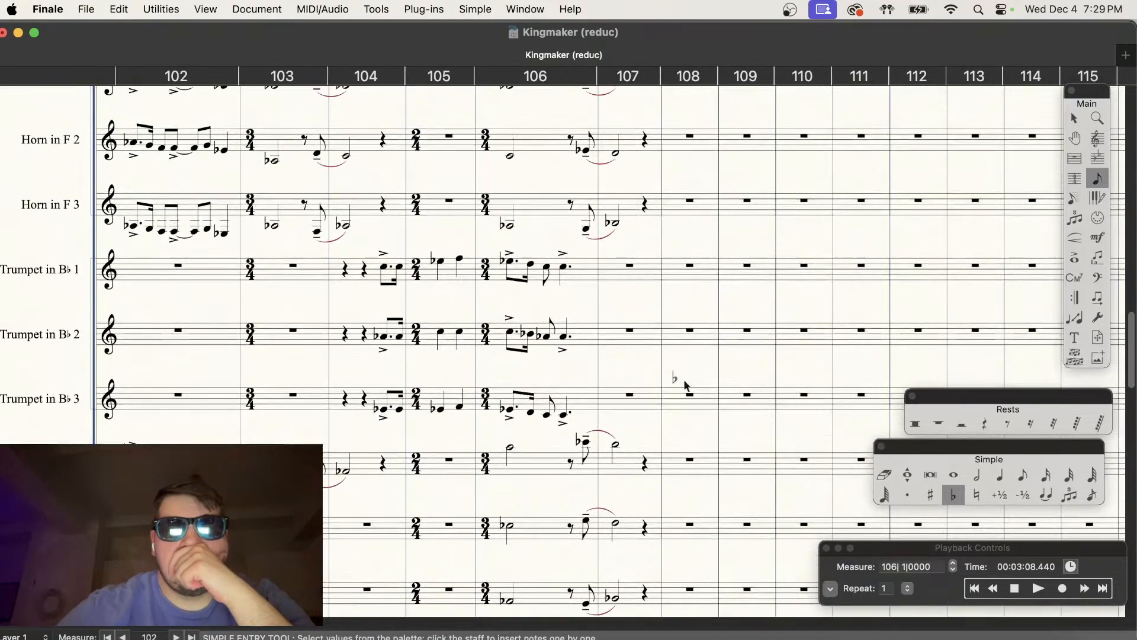
{"action": "scroll", "coordinate": [686, 391], "scroll_direction": "right", "scroll_amount": 2}
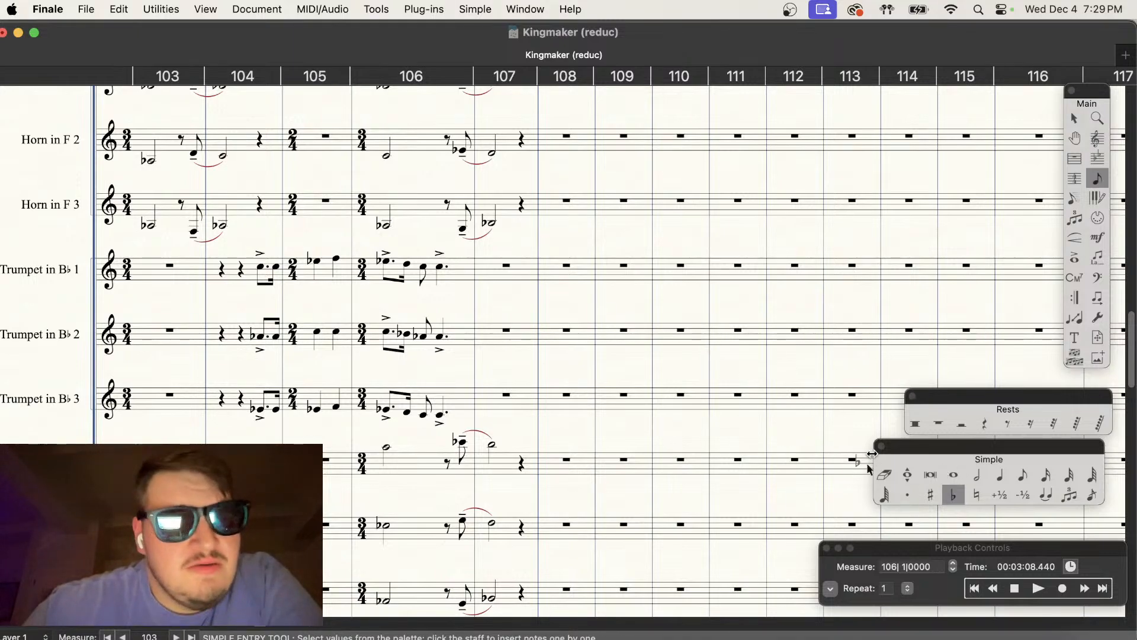
{"action": "left_click", "coordinate": [985, 424]}
{"action": "left_click", "coordinate": [490, 270]}
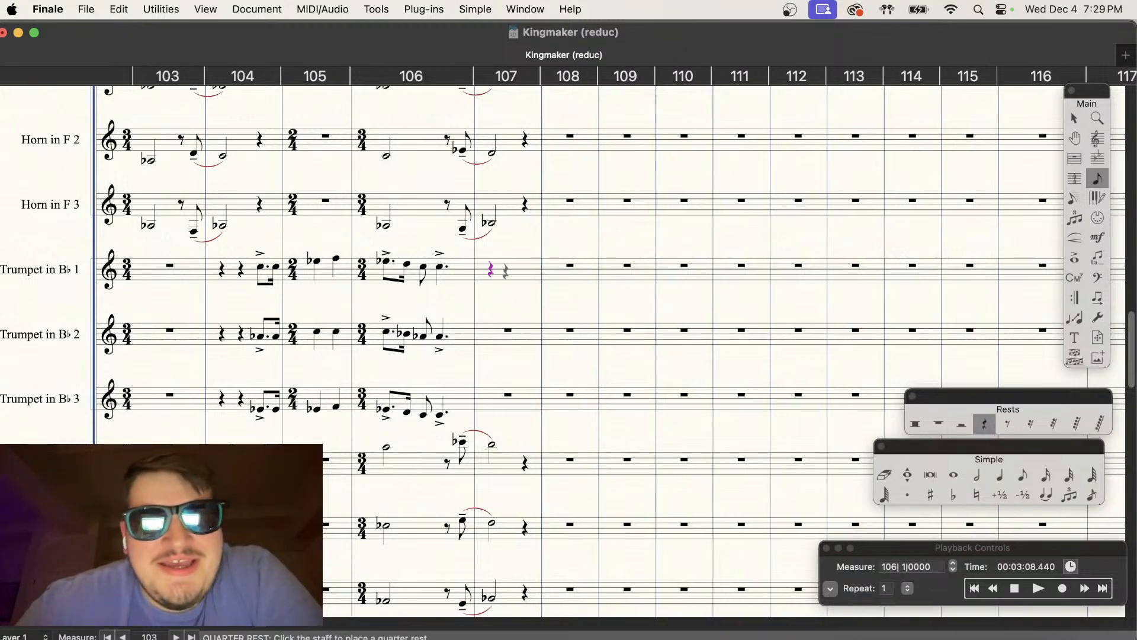
{"action": "left_click", "coordinate": [507, 270]}
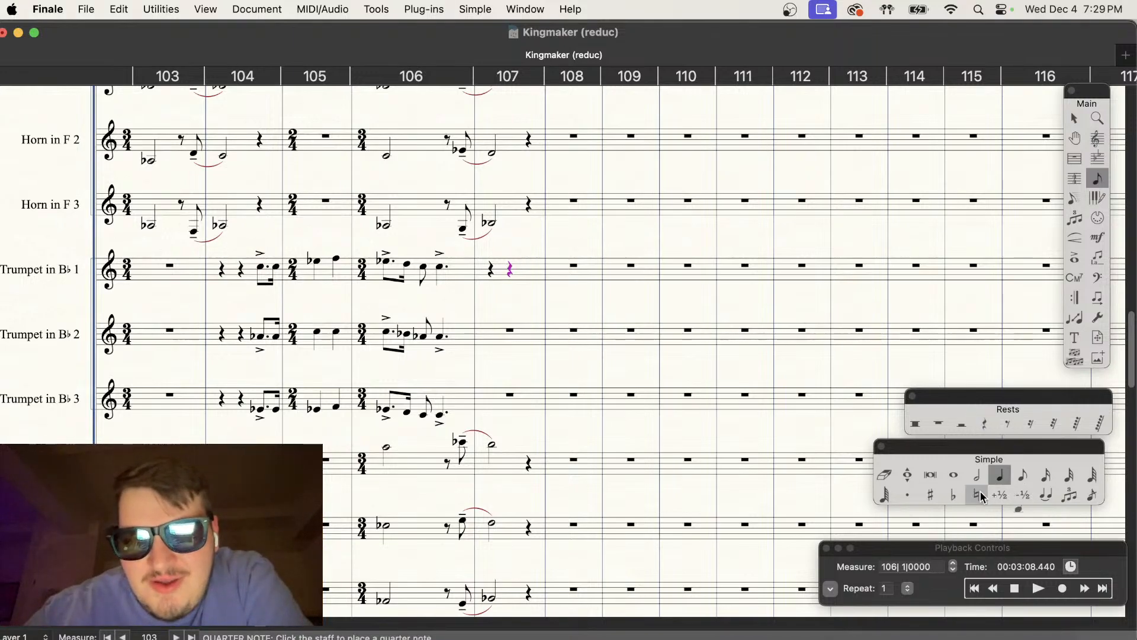
Step: Play back the passage from measure 103 to measure 106 with the flat accidental selected for note entry
{"action": "left_click", "coordinate": [953, 495]}
{"action": "left_click", "coordinate": [1035, 588]}
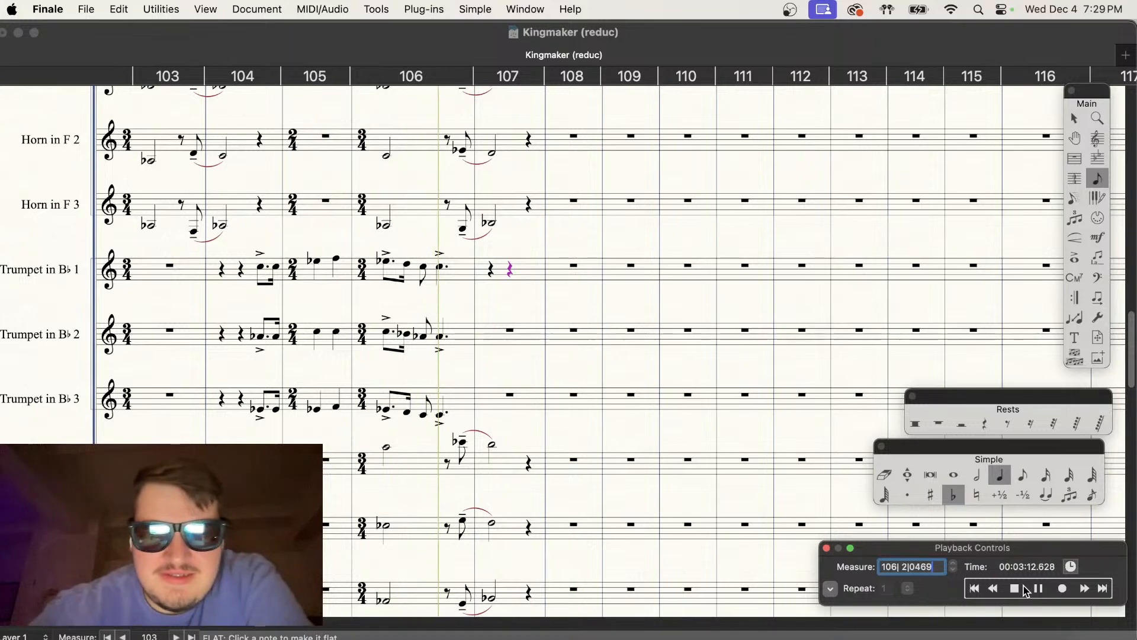
{"action": "left_click", "coordinate": [1017, 591]}
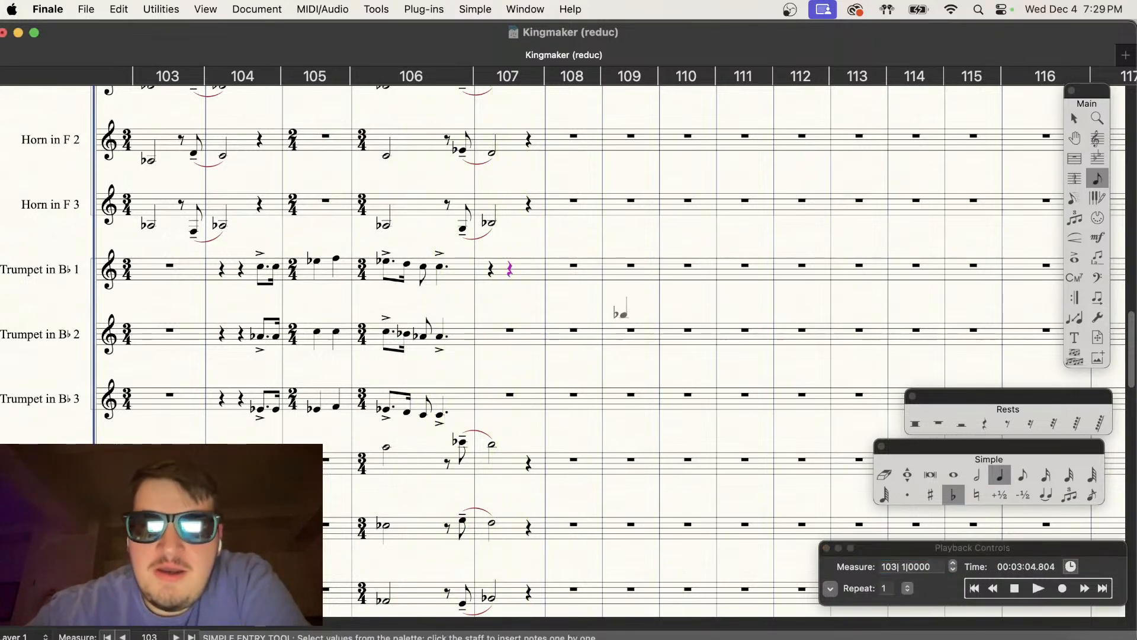
Step: Enter Trumpet 1 quarter notes on beat 3 of measure 107 and, as C and F, in measure 108, and leave note entry
{"action": "left_click", "coordinate": [953, 495]}
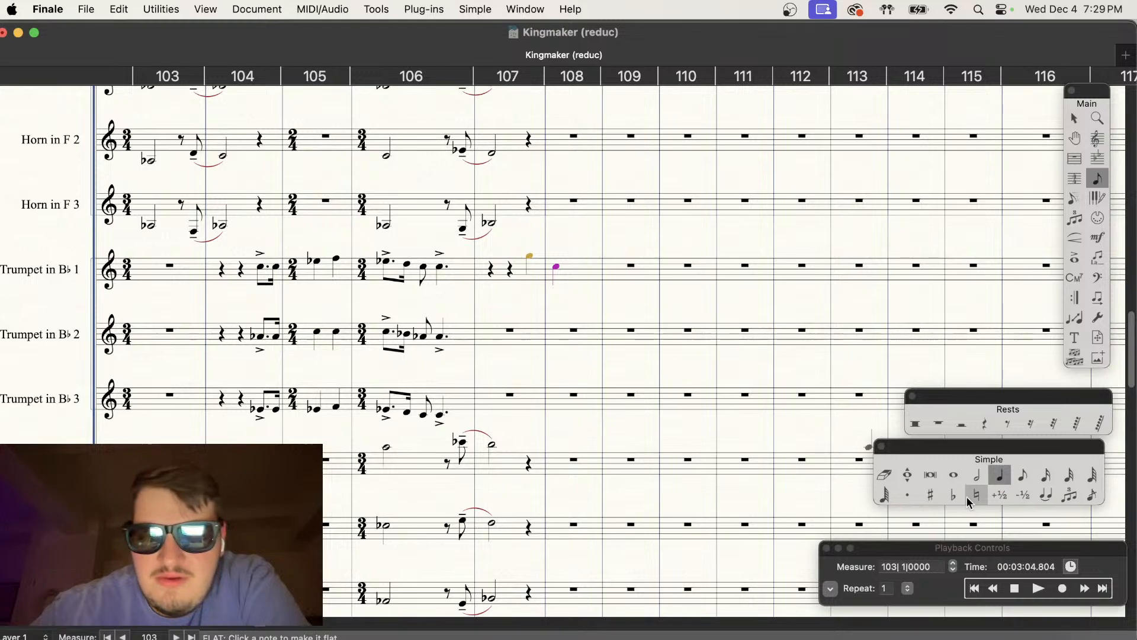
{"action": "left_click", "coordinate": [581, 258]}
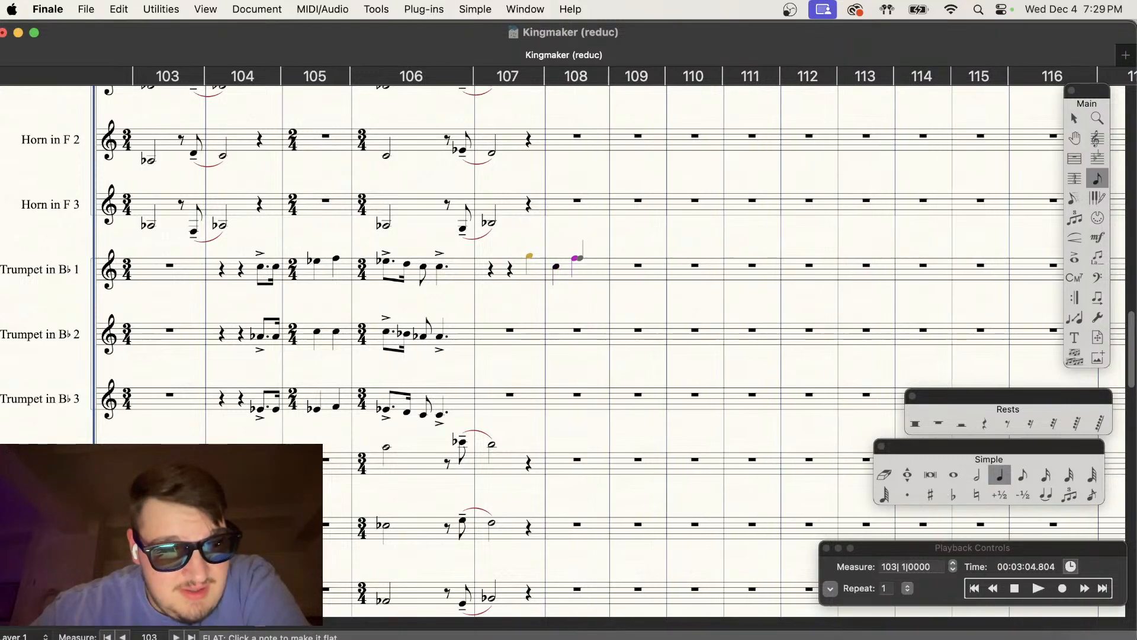
{"action": "left_click", "coordinate": [1024, 475]}
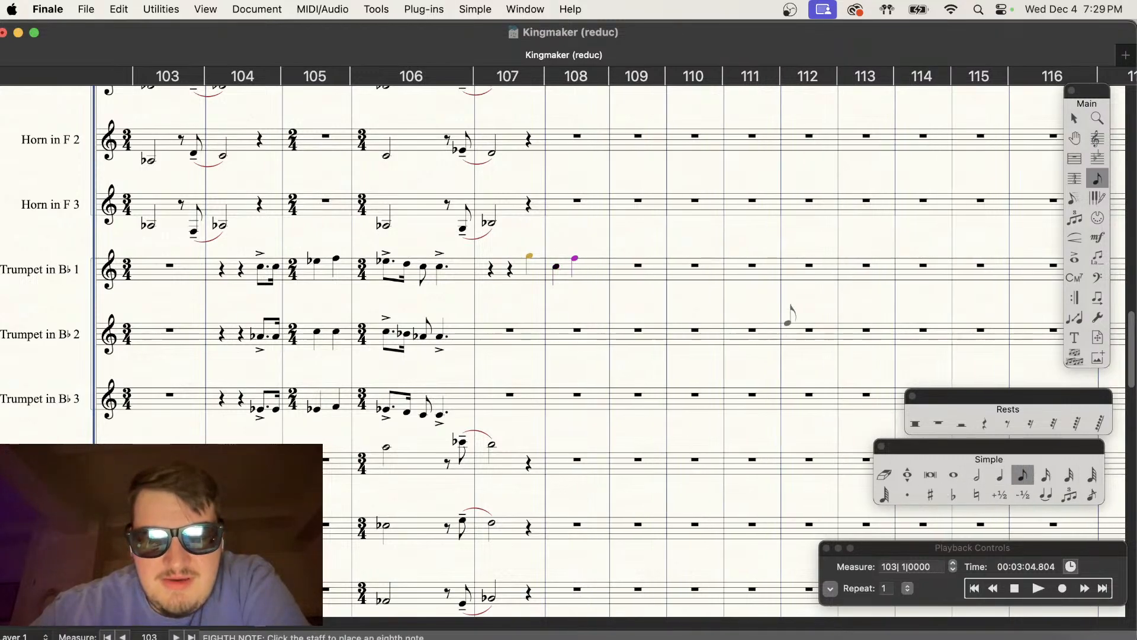
{"action": "left_click", "coordinate": [1074, 118]}
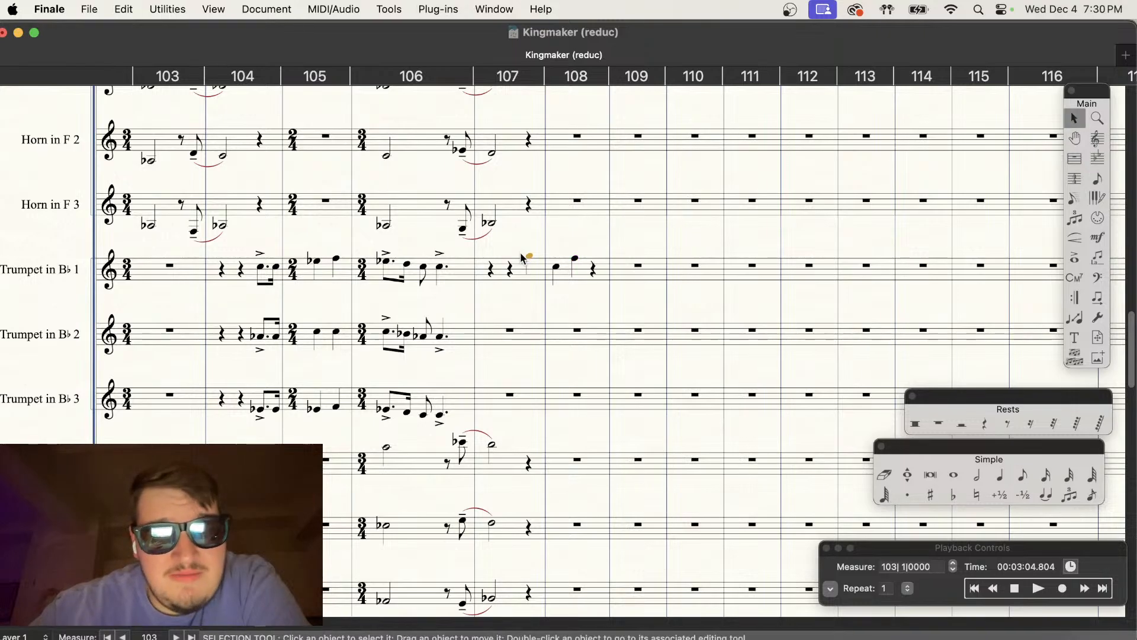
Step: Try a 2/4 time signature from measure 108 onward, and undo that meter change
{"action": "right_click", "coordinate": [573, 282]}
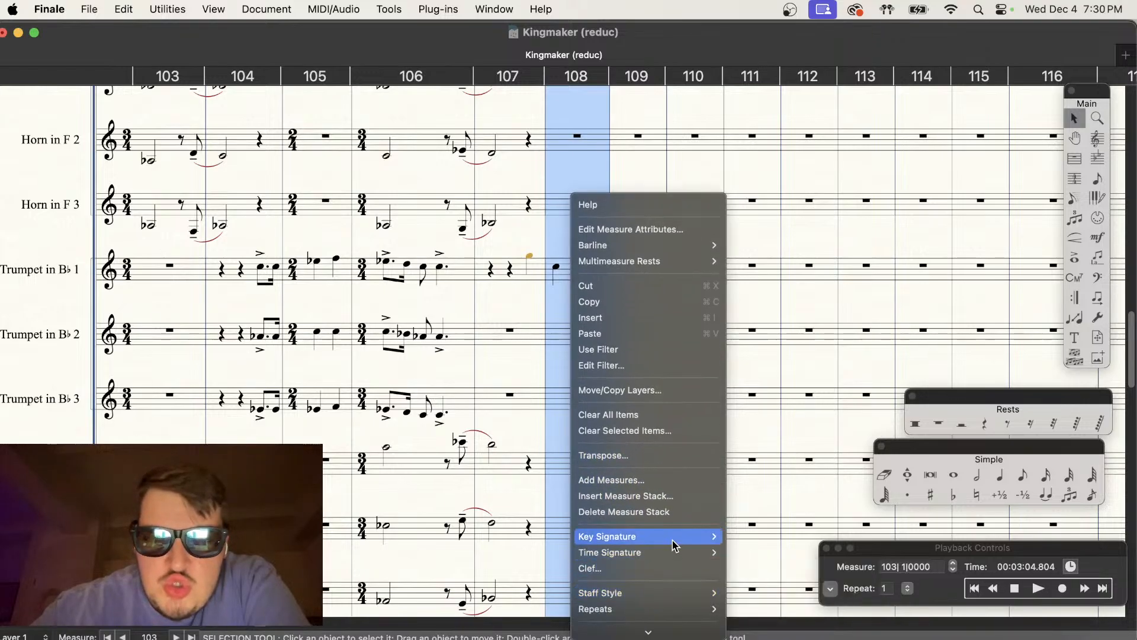
{"action": "mouse_move", "coordinate": [675, 552]}
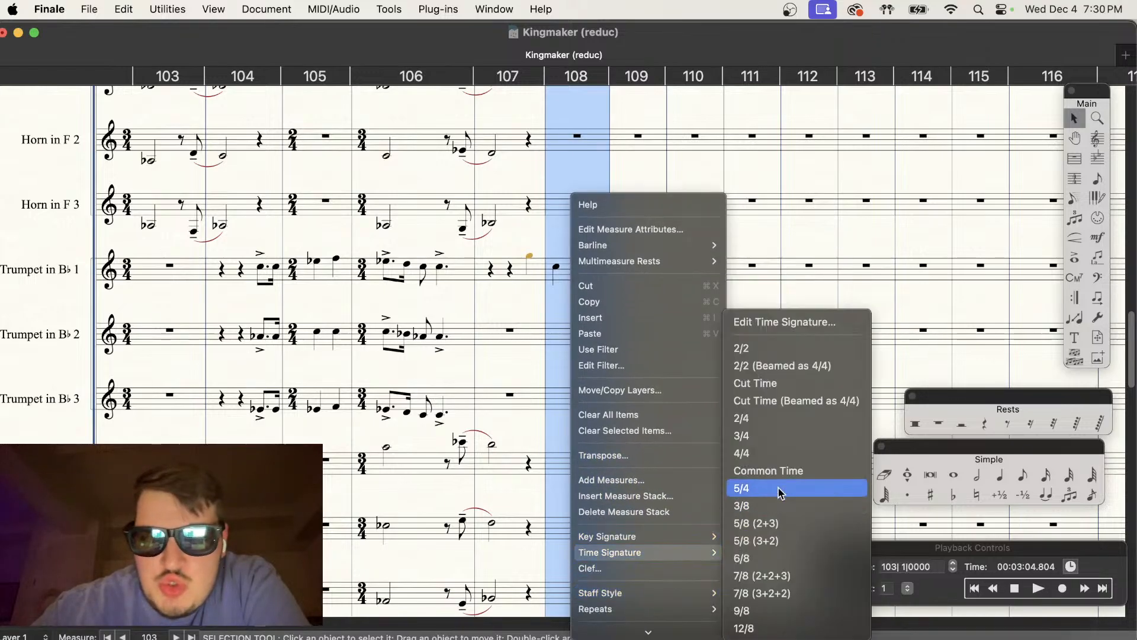
{"action": "left_click", "coordinate": [757, 423]}
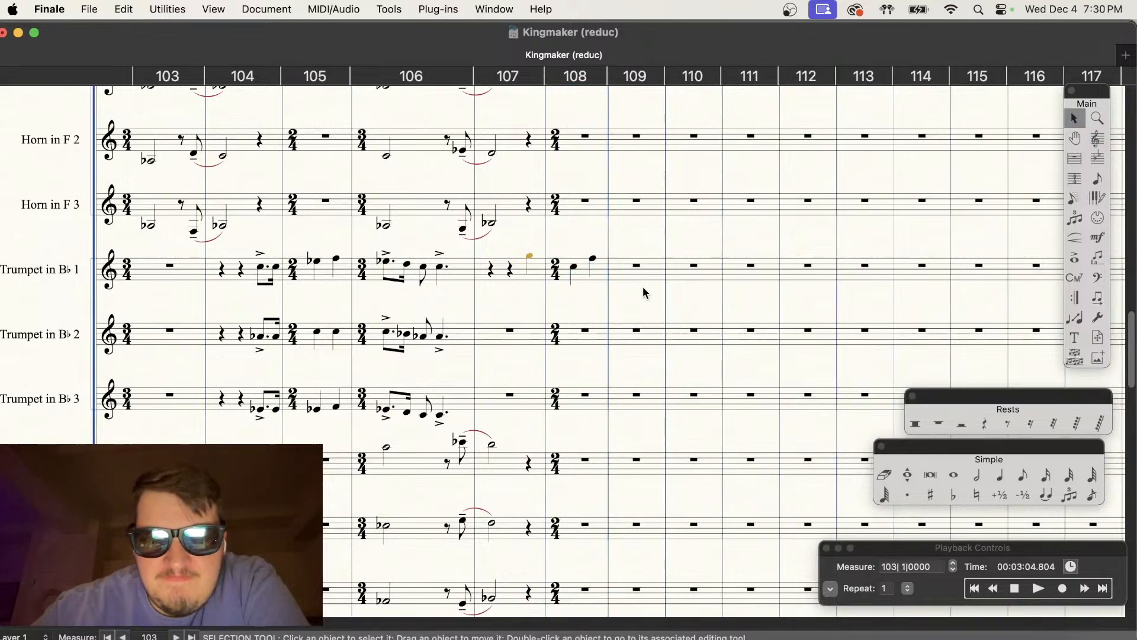
{"action": "key", "text": "super+minus"}
{"action": "key", "text": "super+minus"}
{"action": "key", "text": "super+z"}
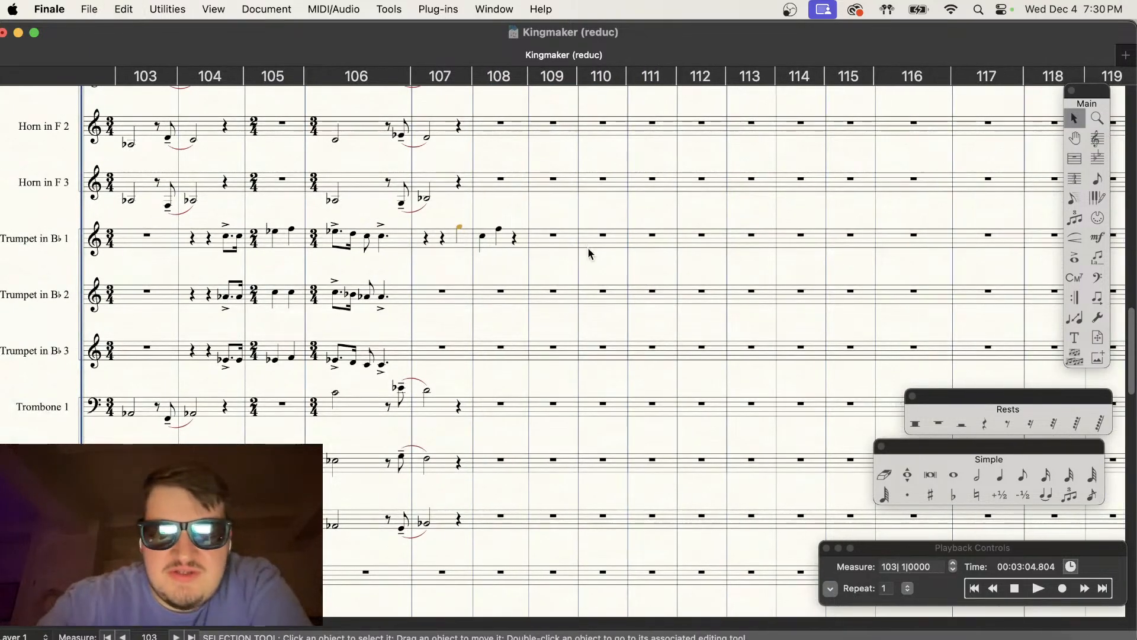
Step: Set the time signature to 2/4 for measure 108 only, limiting the region to measures 108 through 108
{"action": "left_click", "coordinate": [505, 231]}
{"action": "right_click", "coordinate": [505, 231]}
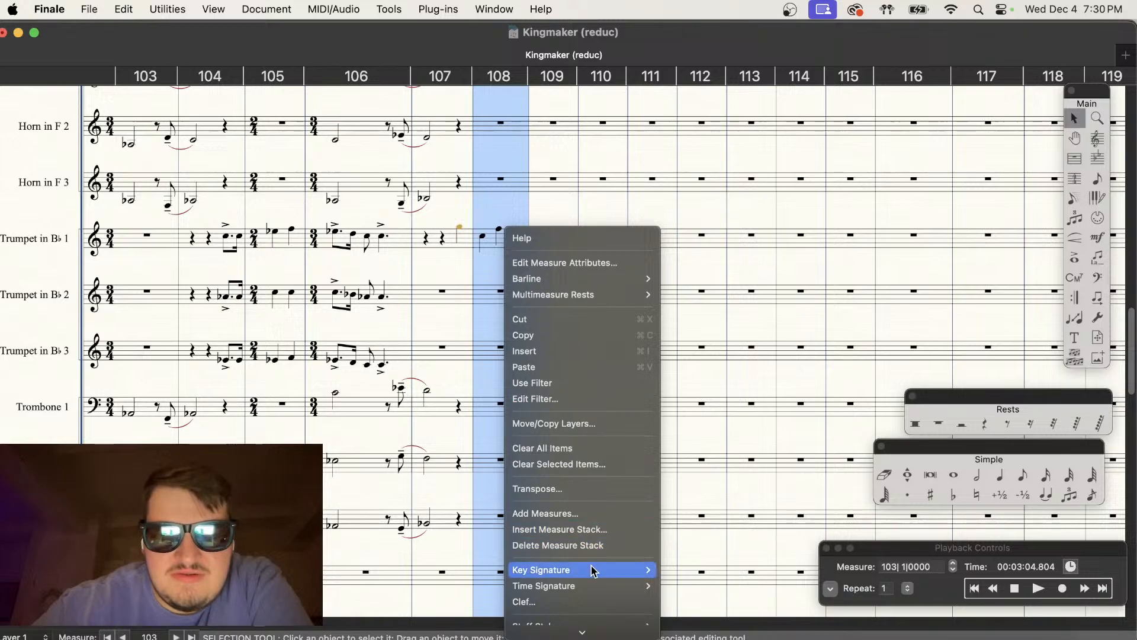
{"action": "mouse_move", "coordinate": [594, 592]}
{"action": "left_click", "coordinate": [737, 323]}
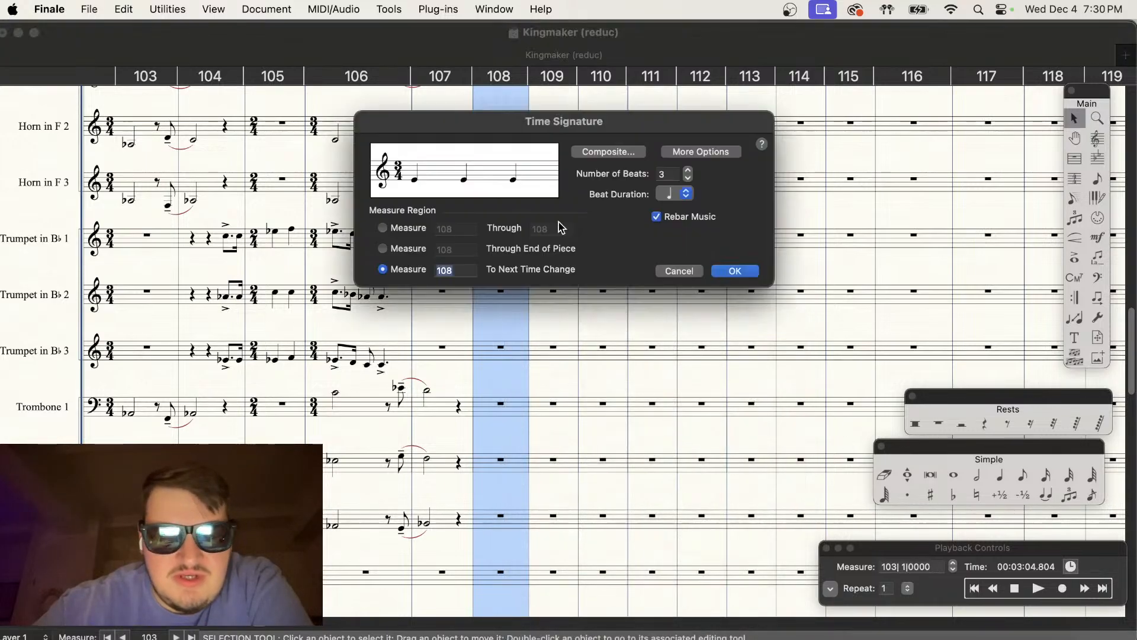
{"action": "left_click", "coordinate": [426, 229]}
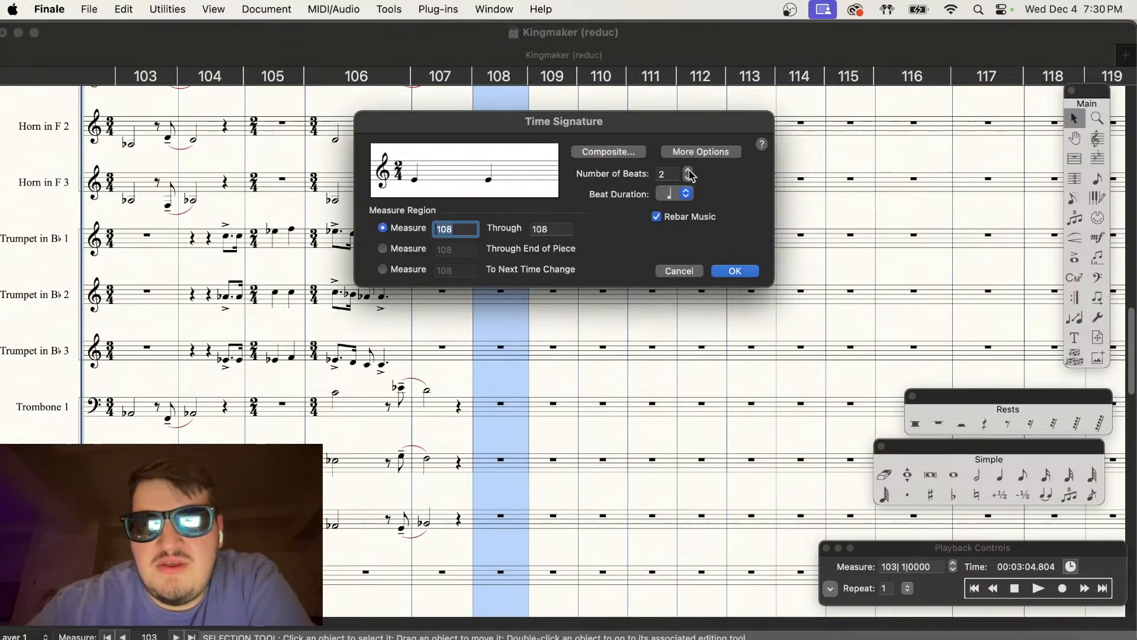
{"action": "left_click", "coordinate": [733, 272]}
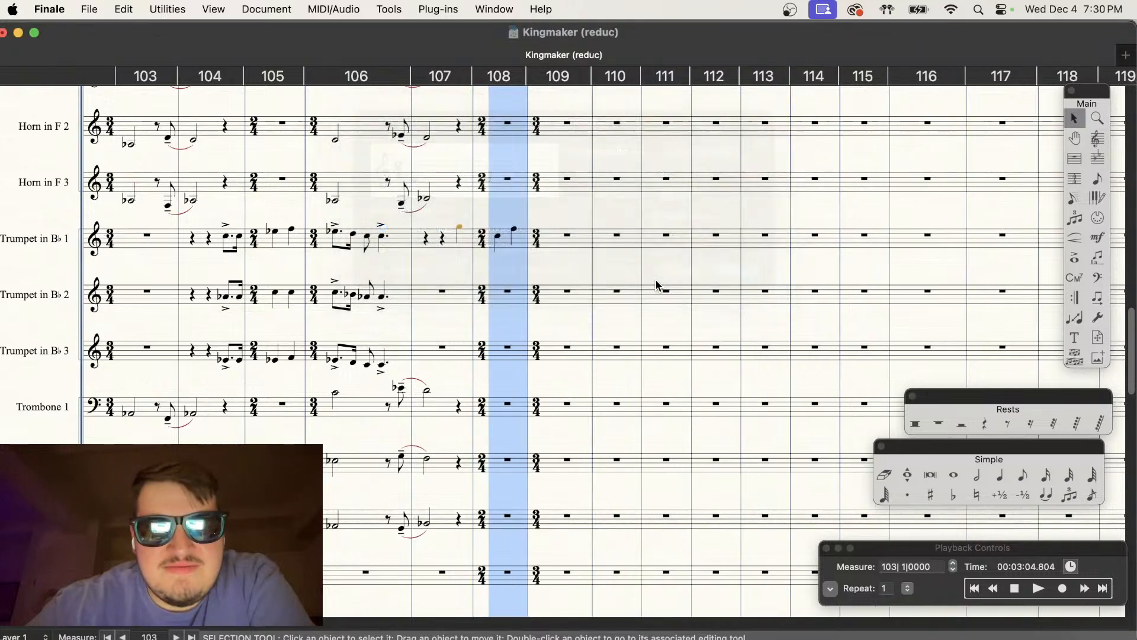
{"action": "left_click", "coordinate": [681, 319]}
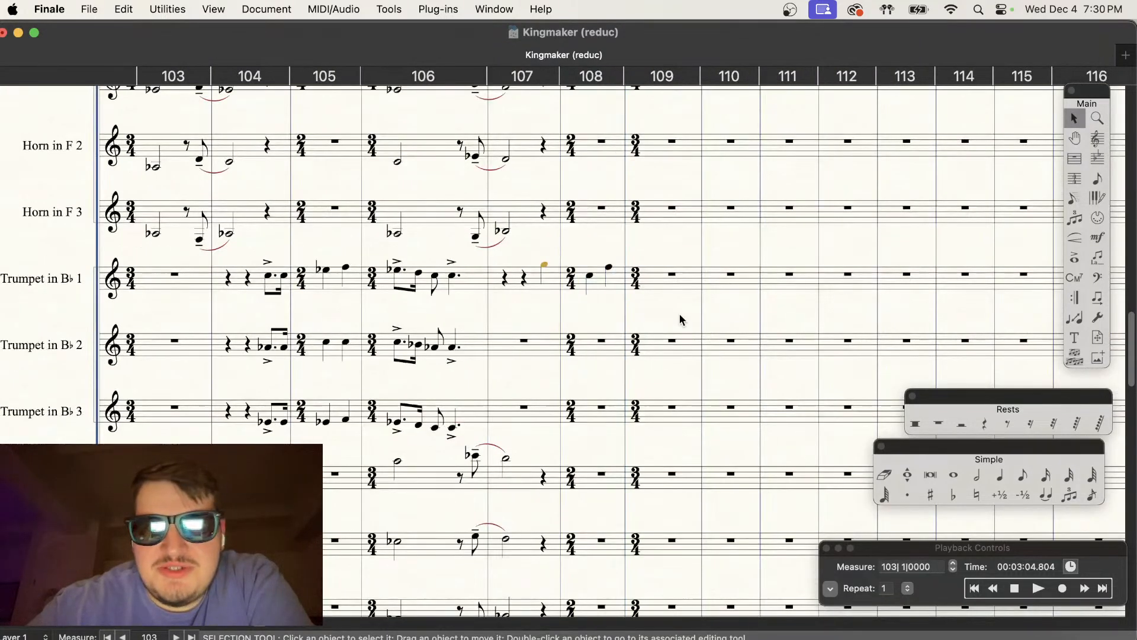
{"action": "left_click", "coordinate": [976, 474]}
{"action": "left_click", "coordinate": [907, 495]}
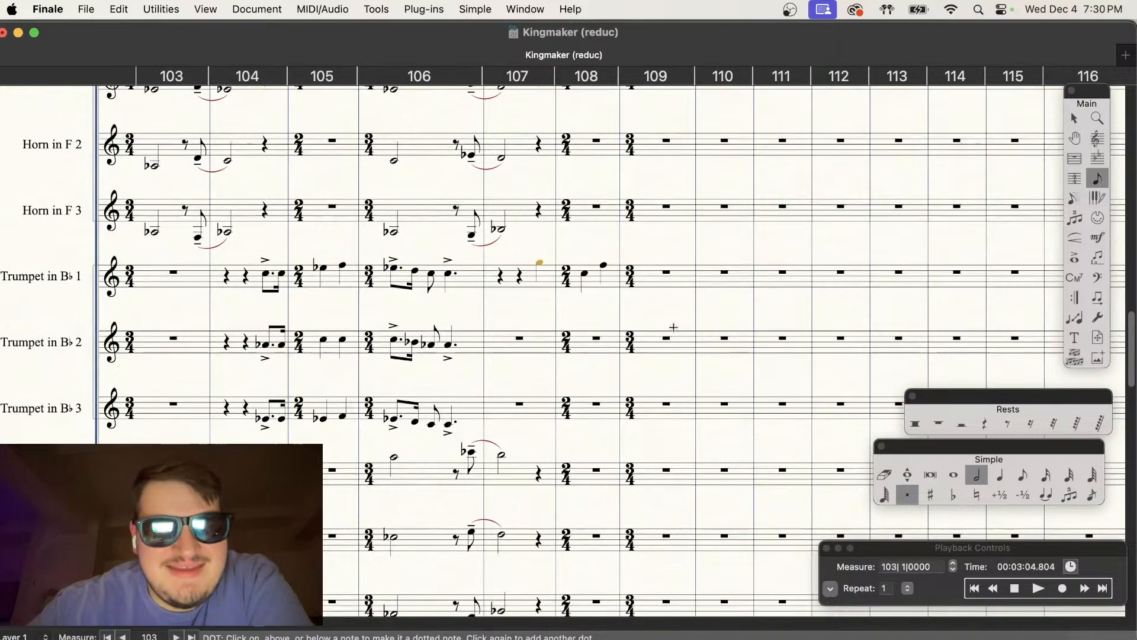
{"action": "key", "text": "super+minus"}
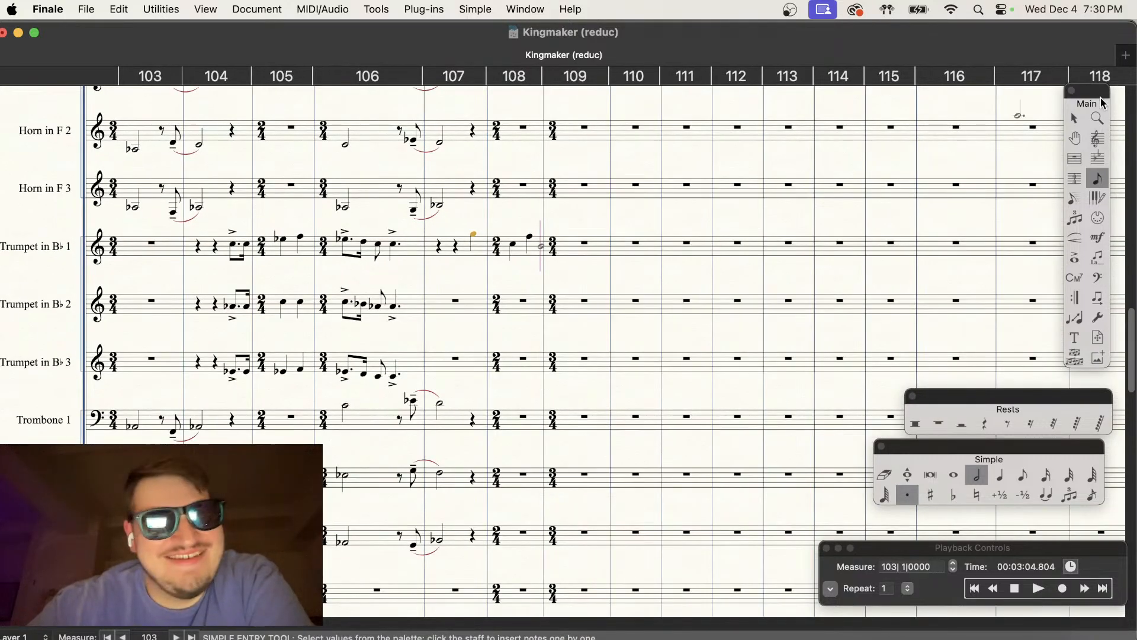
Step: Copy the measure 106 figure of Trumpets 1 to 3 into measure 109, and play back the passage from measure 103
{"action": "left_click", "coordinate": [1074, 114]}
{"action": "left_click_drag", "start_coordinate": [424, 388], "coordinate": [576, 251]}
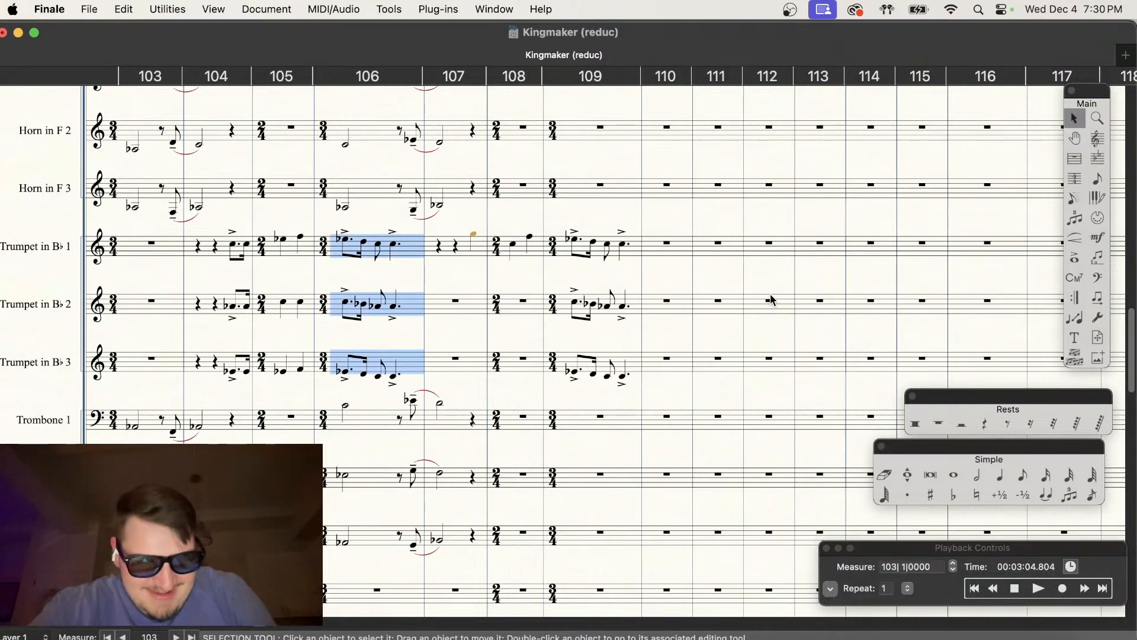
{"action": "left_click", "coordinate": [1038, 588]}
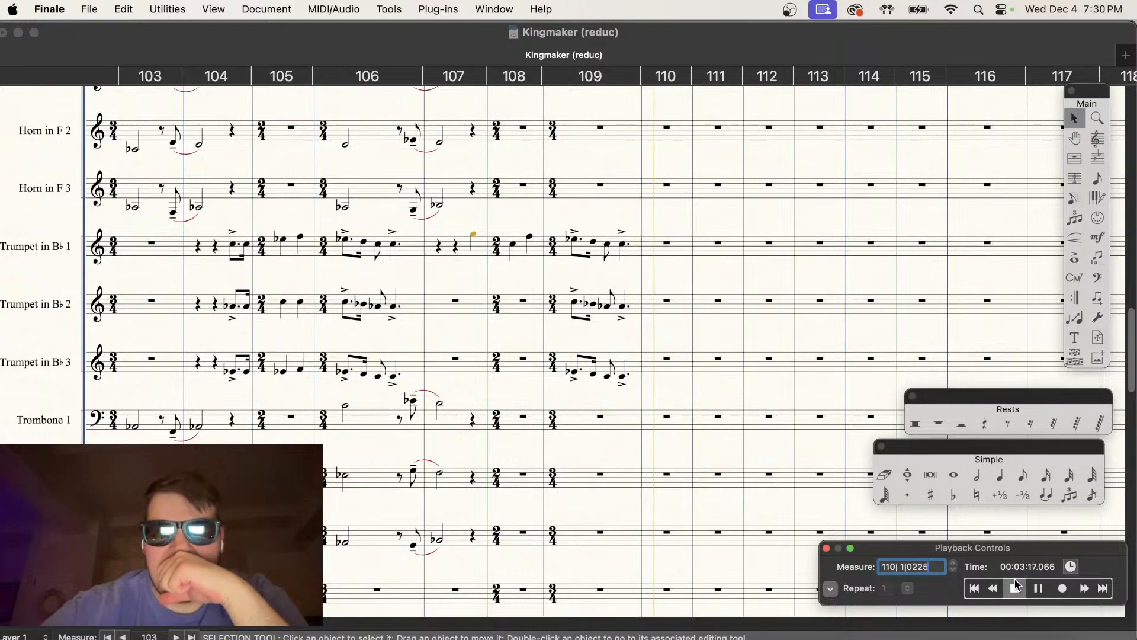
{"action": "left_click", "coordinate": [672, 446]}
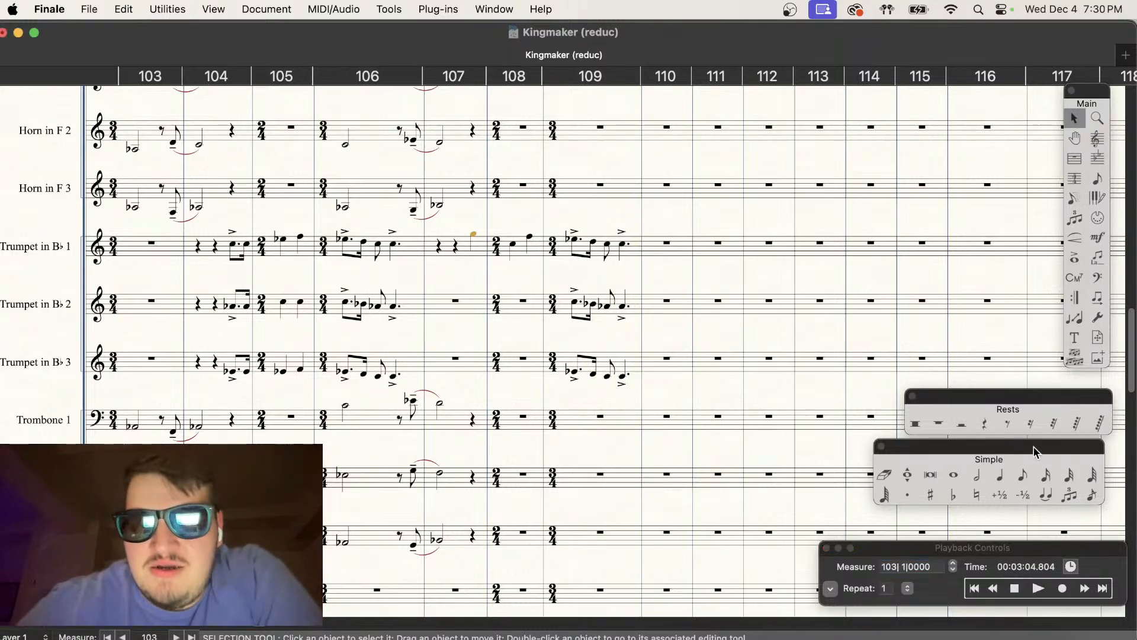
{"action": "left_click", "coordinate": [1000, 474]}
{"action": "left_click", "coordinate": [885, 494]}
{"action": "left_click", "coordinate": [909, 499]}
{"action": "scroll", "coordinate": [680, 385], "scroll_direction": "down", "scroll_amount": 2}
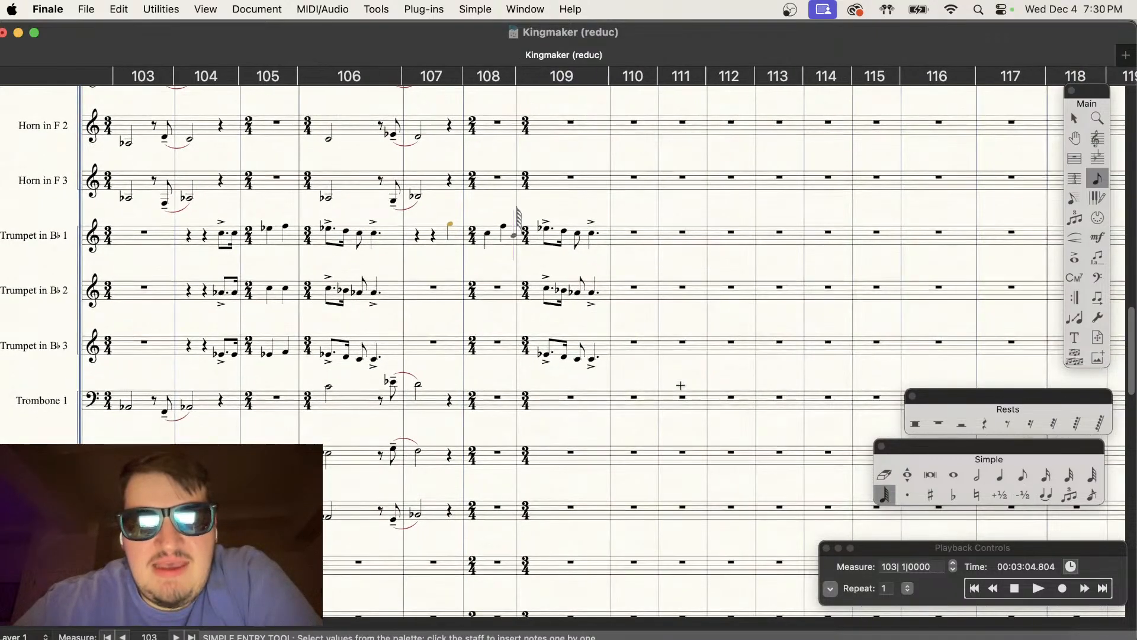
{"action": "scroll", "coordinate": [680, 385], "scroll_direction": "up", "scroll_amount": 3}
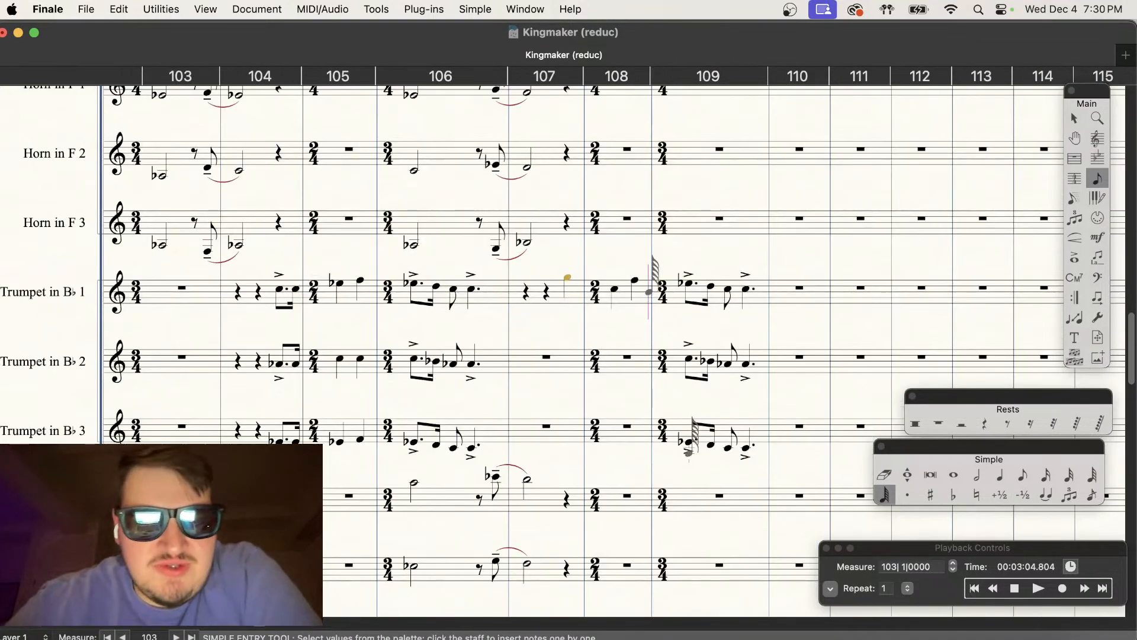
{"action": "scroll", "coordinate": [689, 453], "scroll_direction": "down", "scroll_amount": 2}
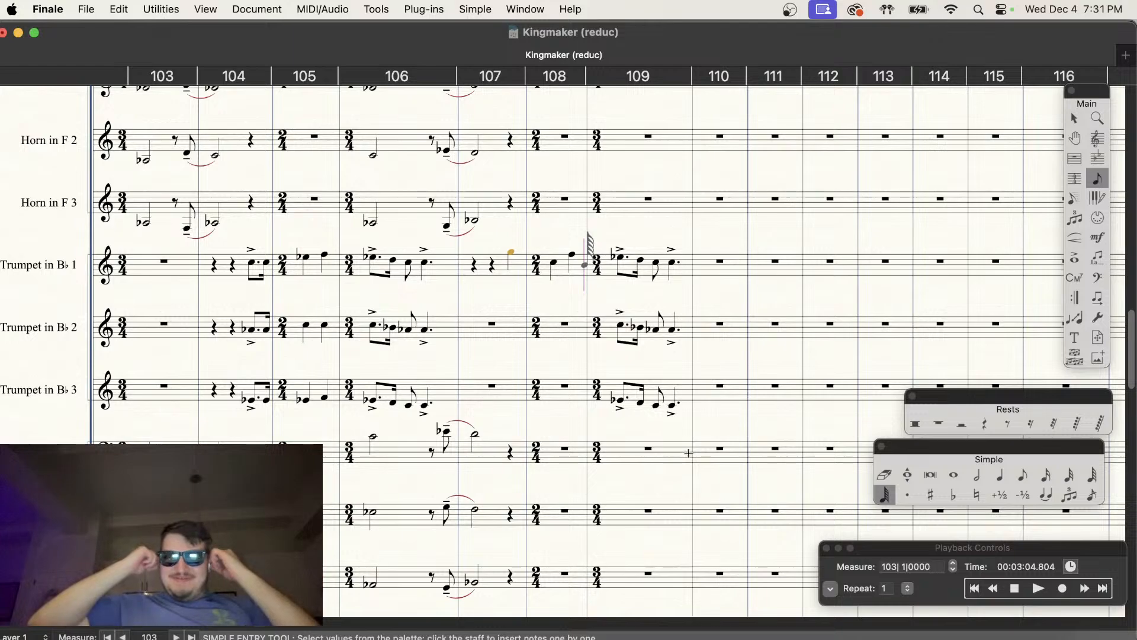
Step: Play back the passage from measure 103 into measure 107 to check the Trumpet 1 line
{"action": "left_click", "coordinate": [1013, 589]}
{"action": "left_click", "coordinate": [1037, 589]}
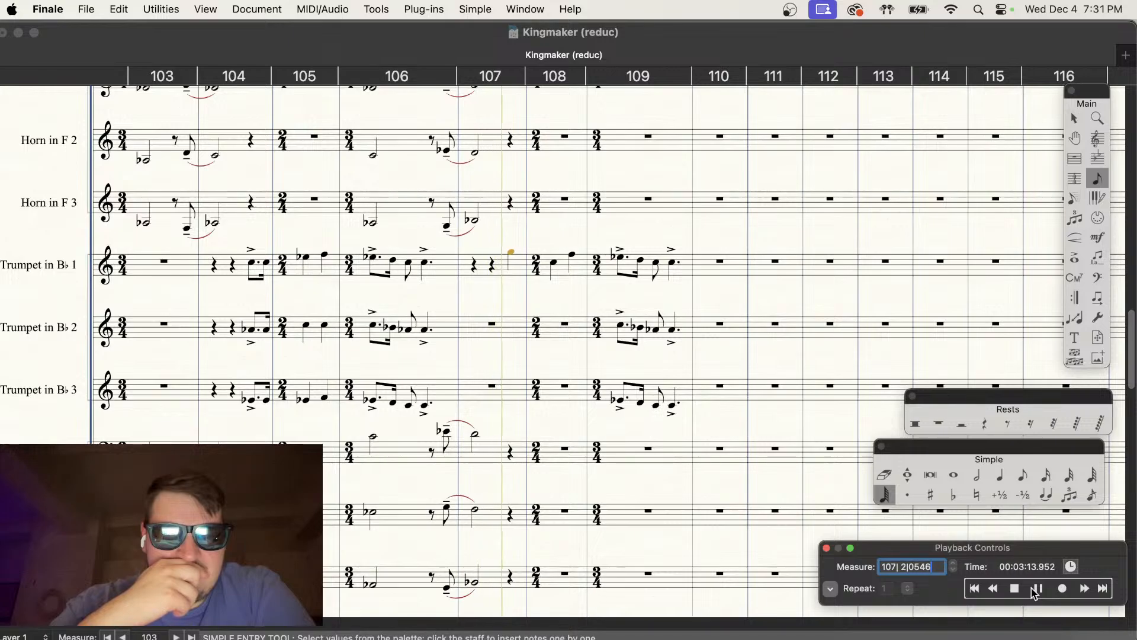
{"action": "left_click", "coordinate": [1015, 588]}
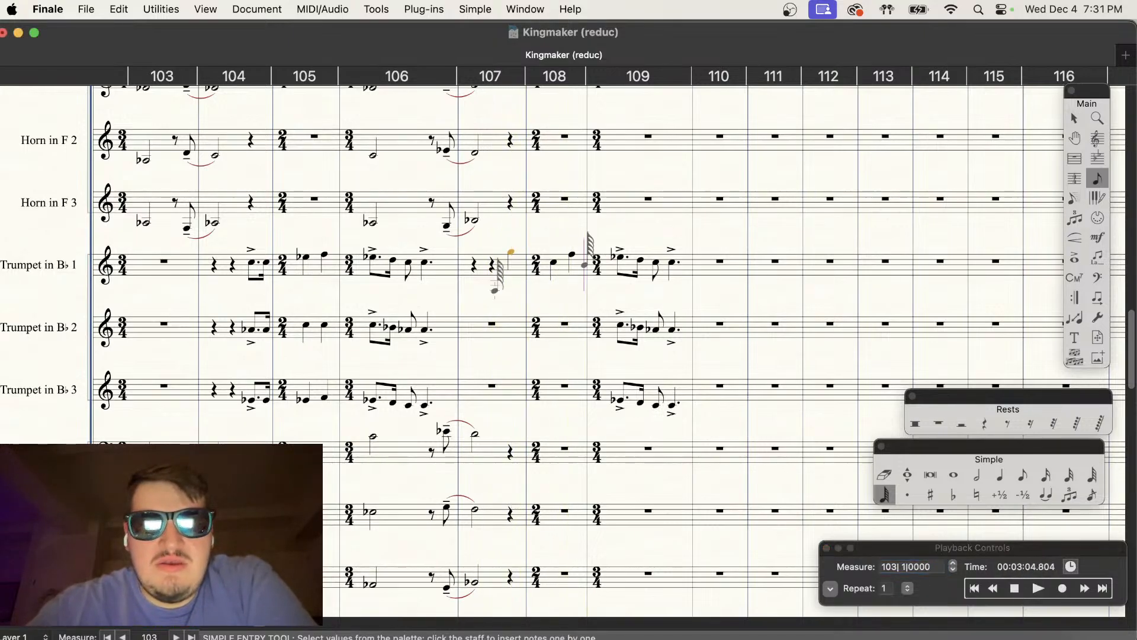
Step: Change Trumpet 1 to C on beat 3 of measure 107 and F and D in measure 108, and play back the passage
{"action": "left_click", "coordinate": [1000, 474]}
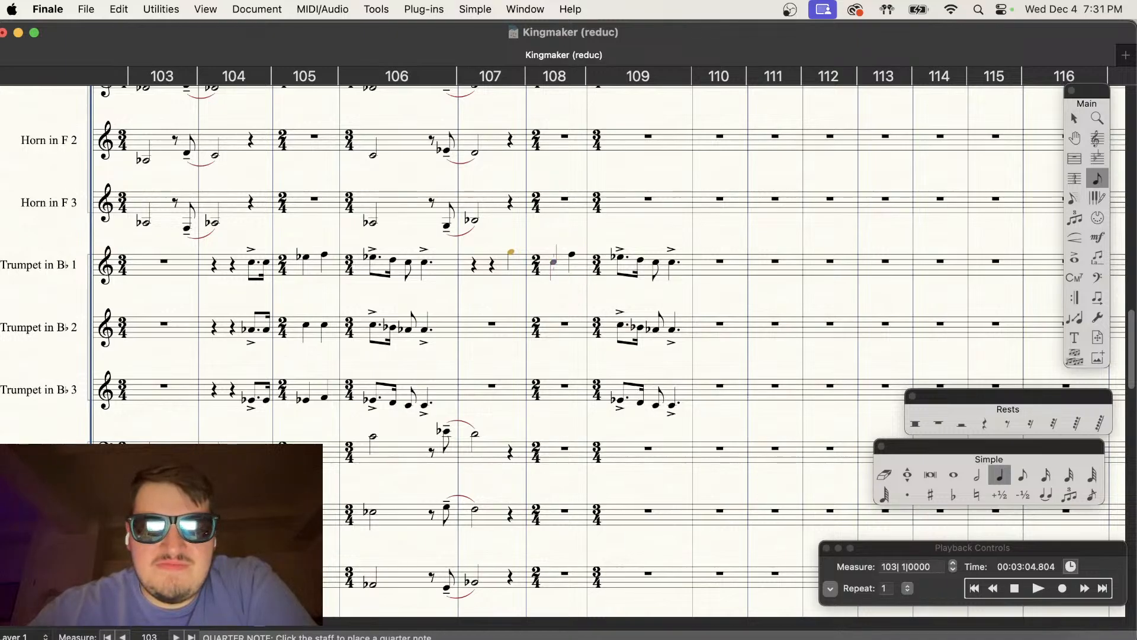
{"action": "left_click", "coordinate": [510, 261]}
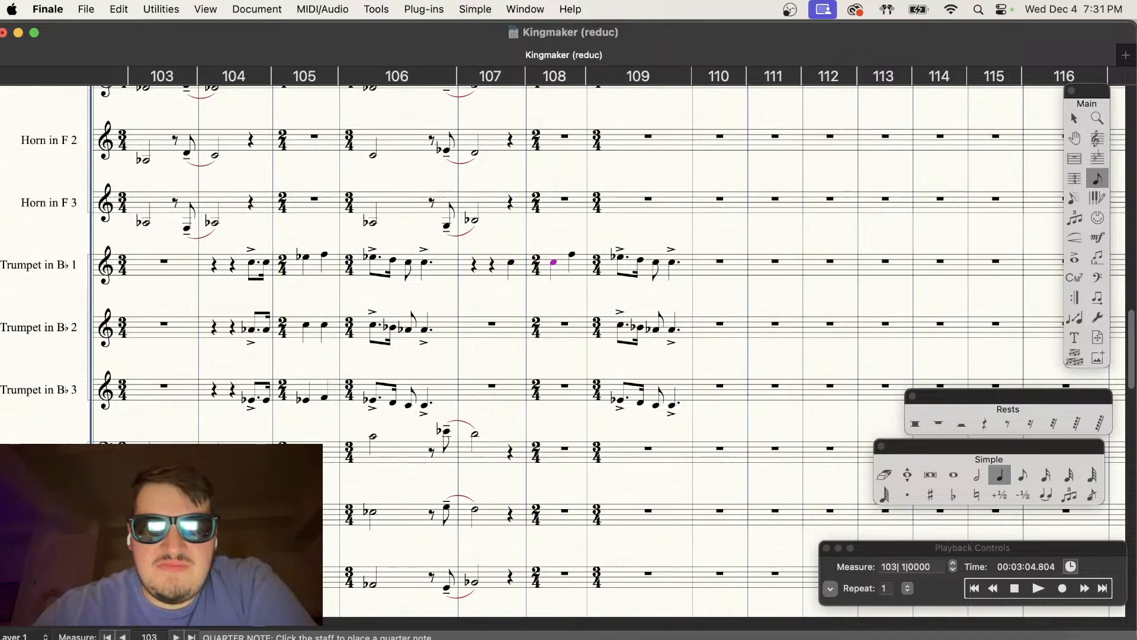
{"action": "key", "text": "Up"}
{"action": "key", "text": "Up"}
{"action": "key", "text": "Right"}
{"action": "key", "text": "Down"}
{"action": "key", "text": "Down"}
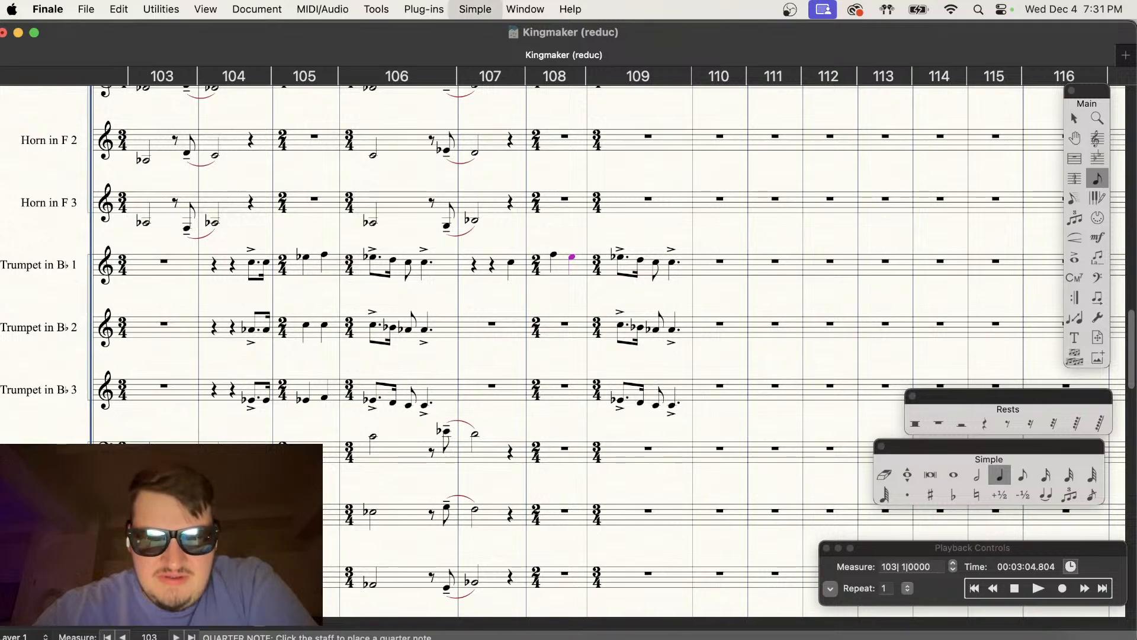
{"action": "left_click", "coordinate": [1047, 587]}
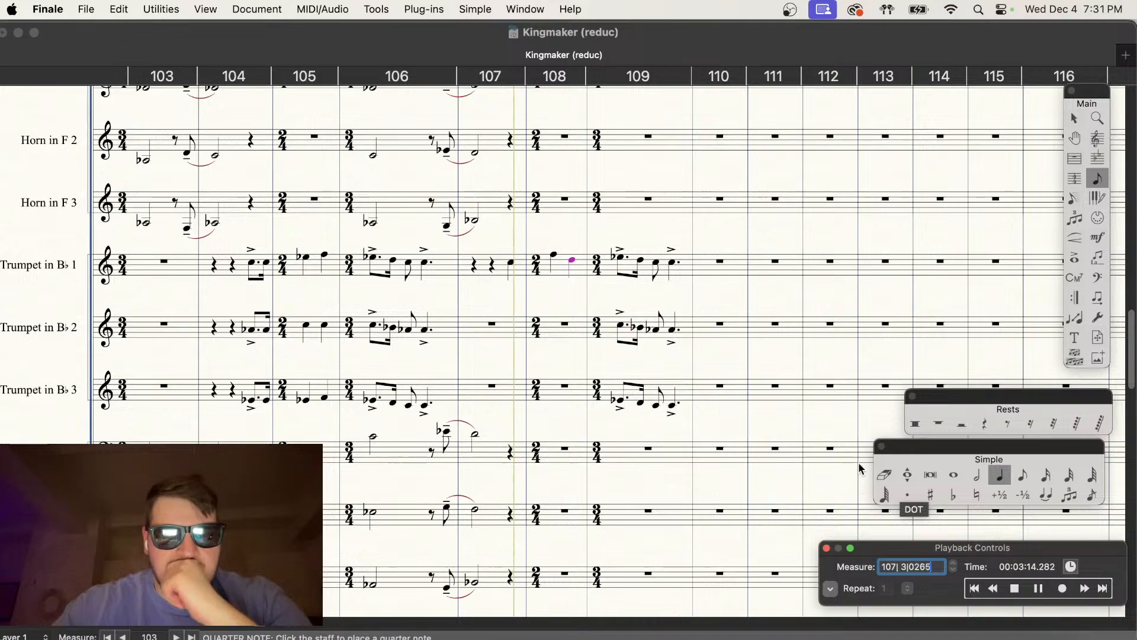
{"action": "left_click", "coordinate": [1014, 589]}
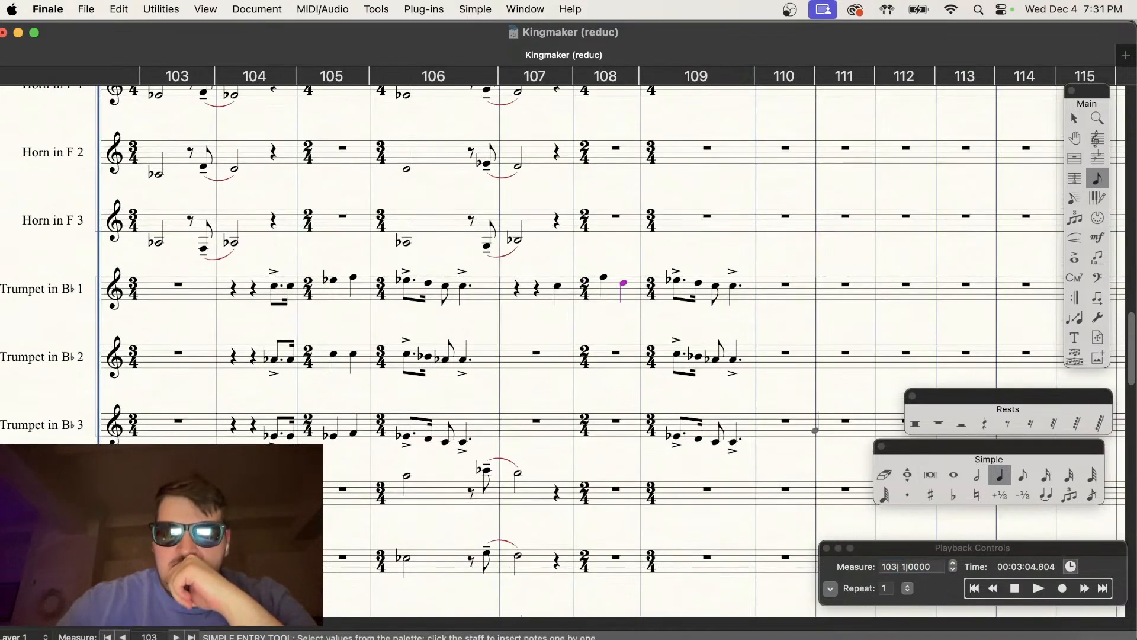
Step: Change Trumpet 1's rhythm in measure 108 to a dotted quarter note F followed by an eighth note D
{"action": "left_click", "coordinate": [907, 496]}
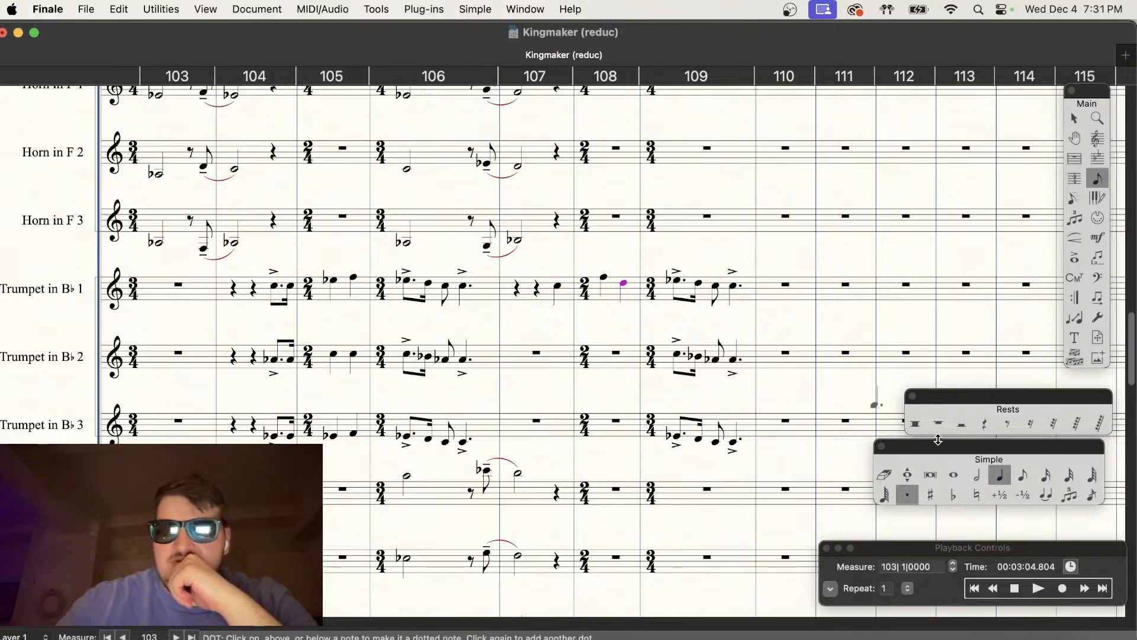
{"action": "left_click", "coordinate": [1023, 474]}
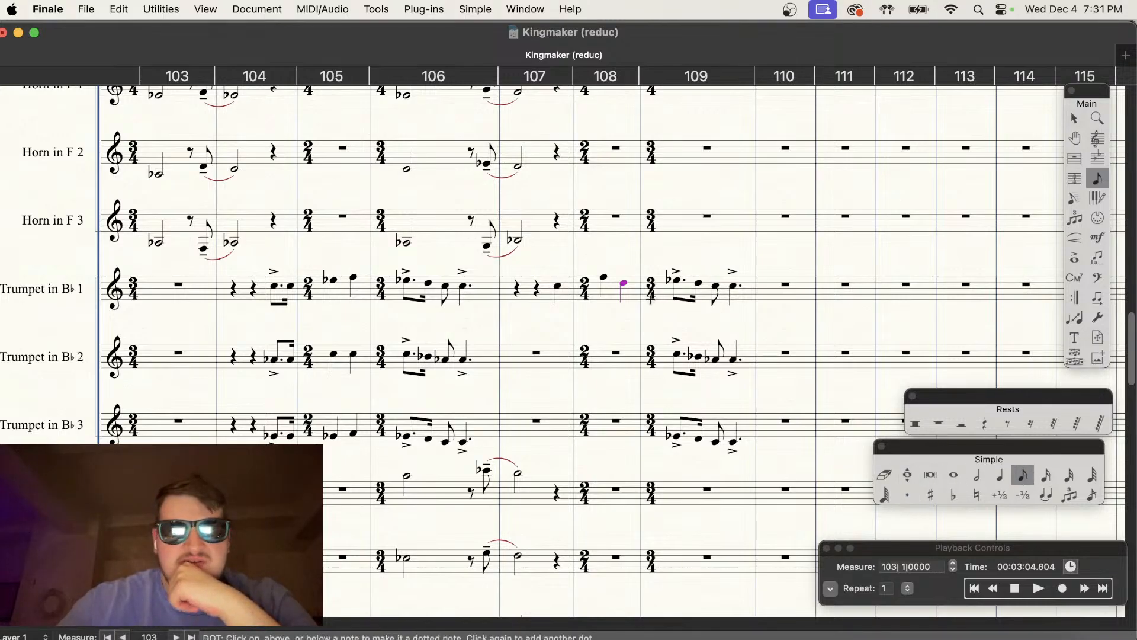
{"action": "left_click", "coordinate": [999, 476]}
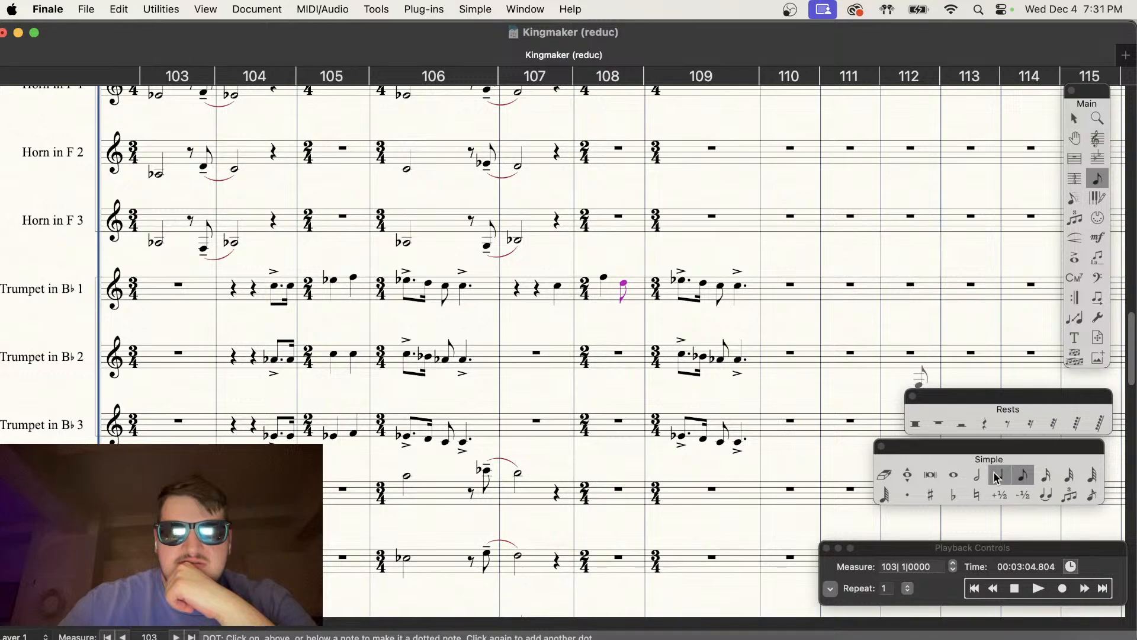
{"action": "left_click", "coordinate": [908, 496]}
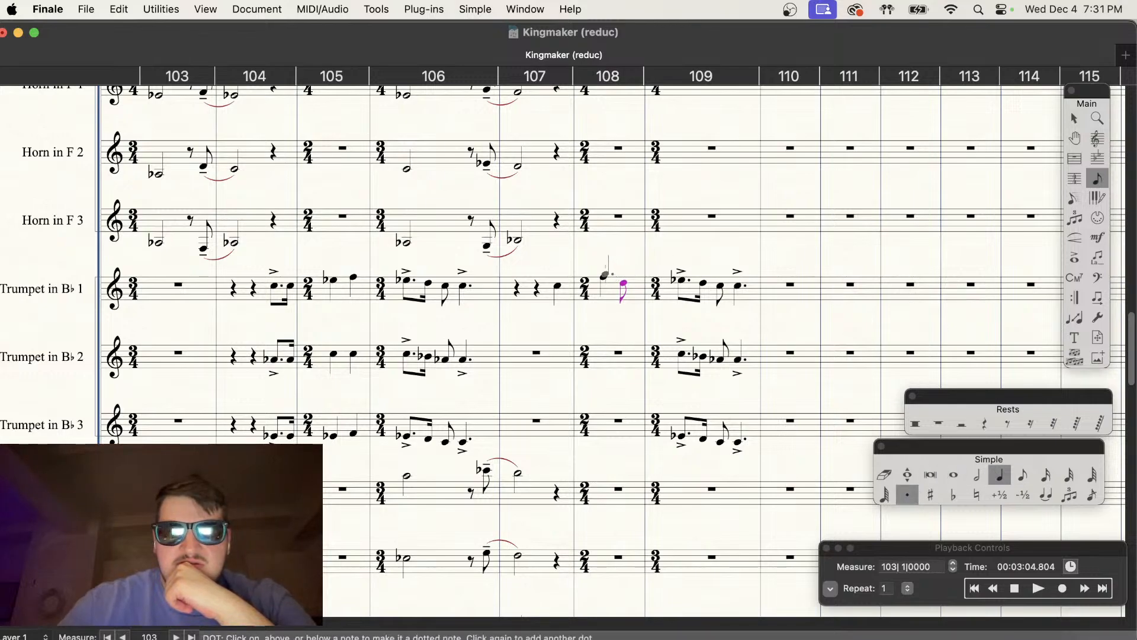
{"action": "left_click", "coordinate": [605, 274]}
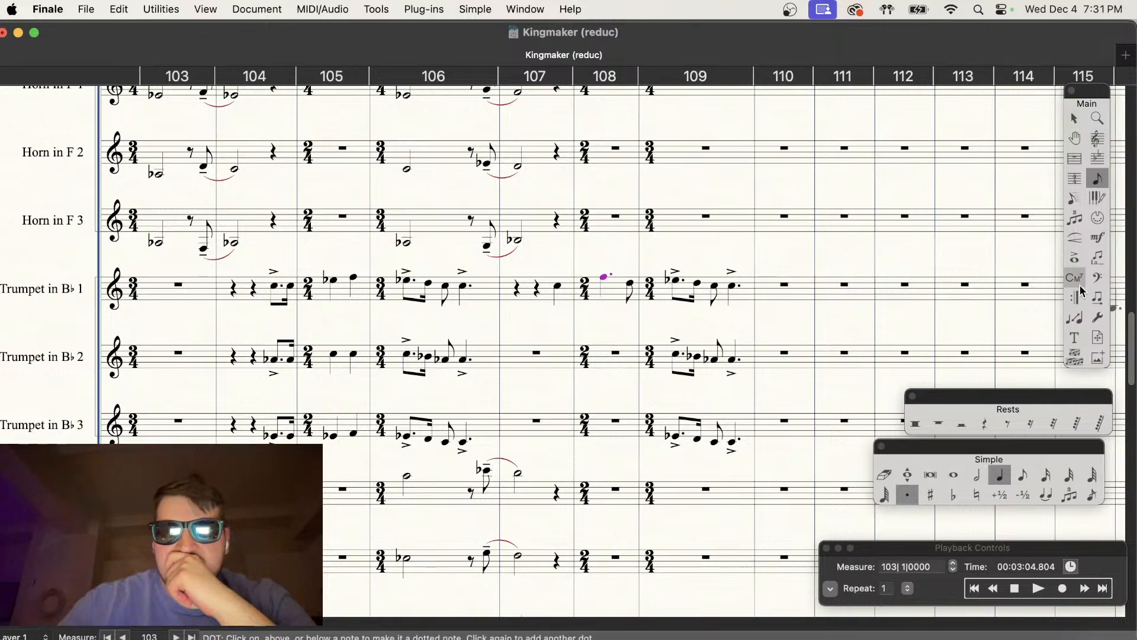
Step: Add accents to Trumpet 1's quarter note in measure 107 and its dotted quarter note in measure 108
{"action": "left_click", "coordinate": [1074, 257]}
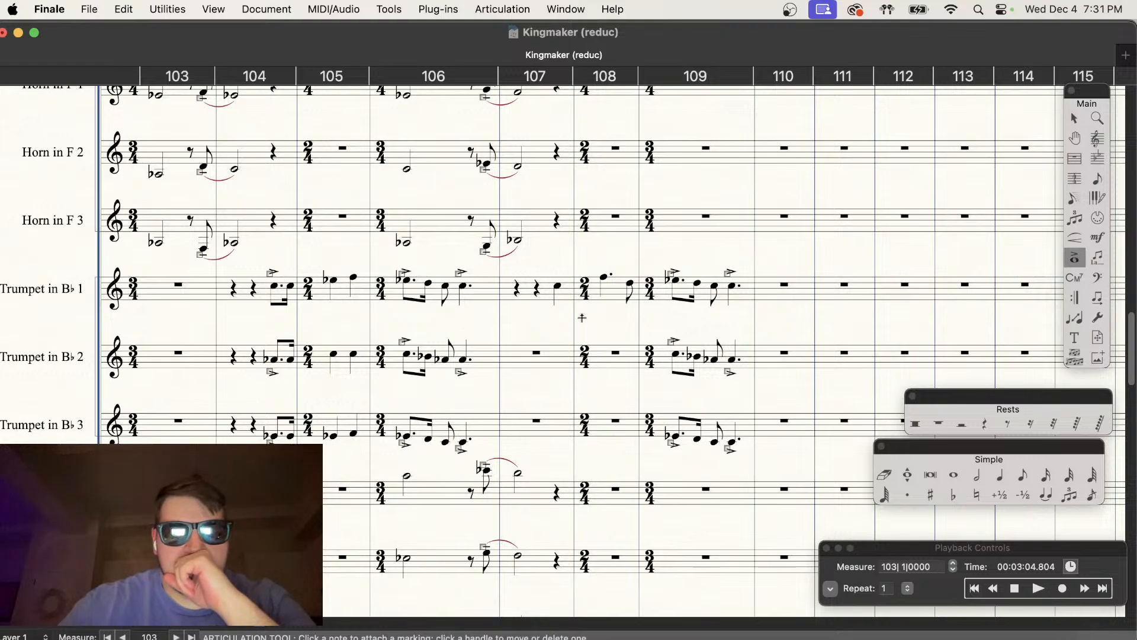
{"action": "left_click", "coordinate": [556, 286]}
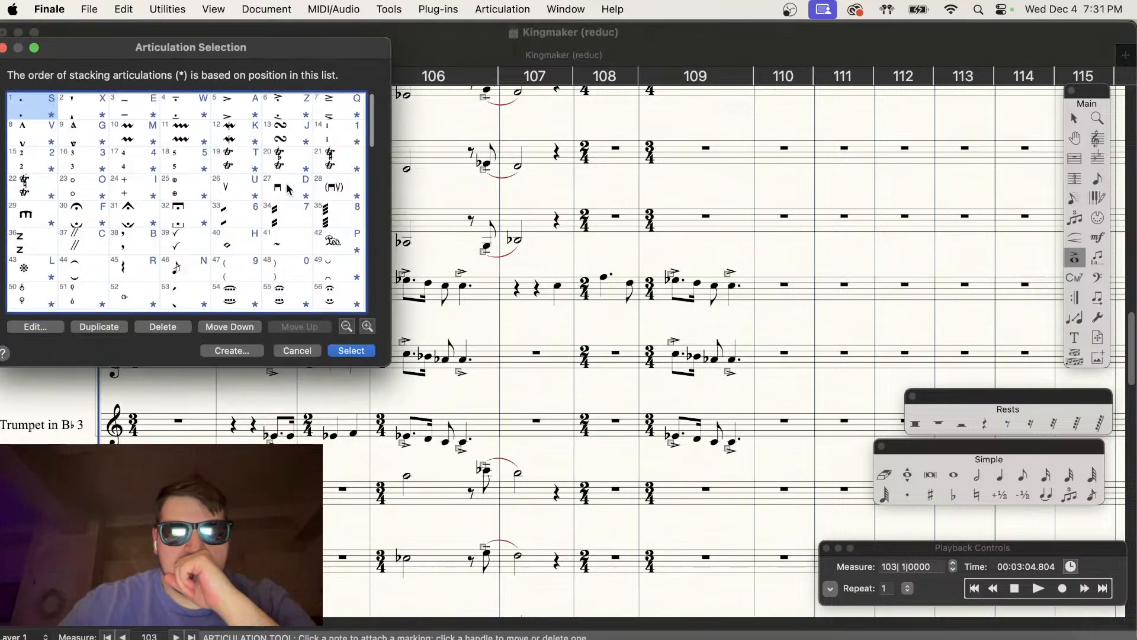
{"action": "left_click", "coordinate": [217, 102]}
{"action": "left_click", "coordinate": [352, 351]}
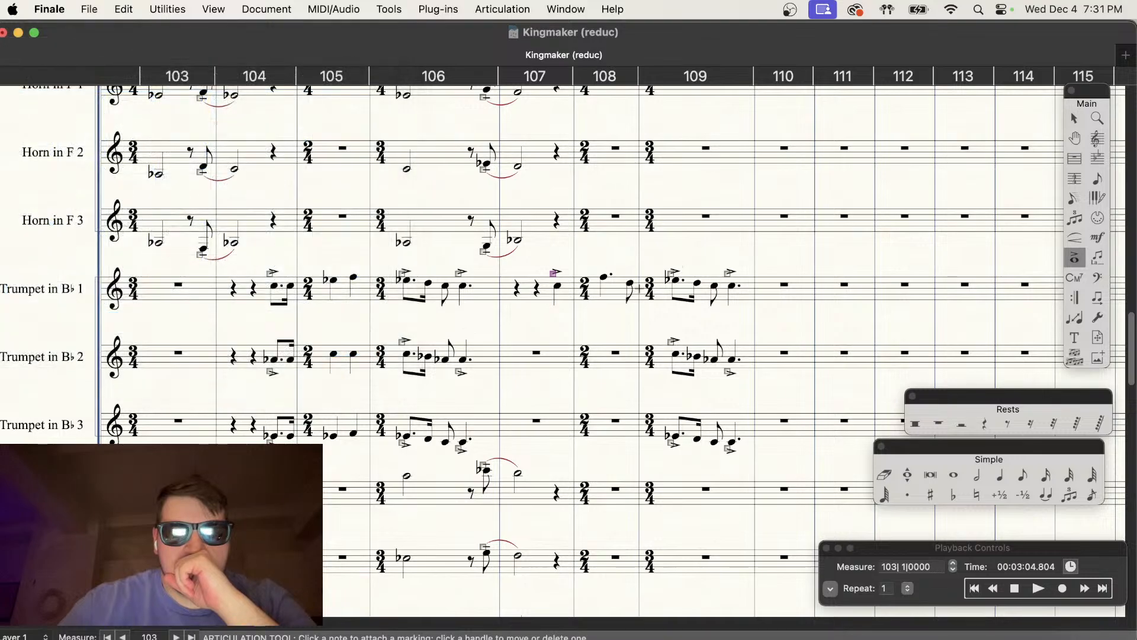
{"action": "left_click", "coordinate": [605, 279]}
{"action": "left_click", "coordinate": [255, 114]}
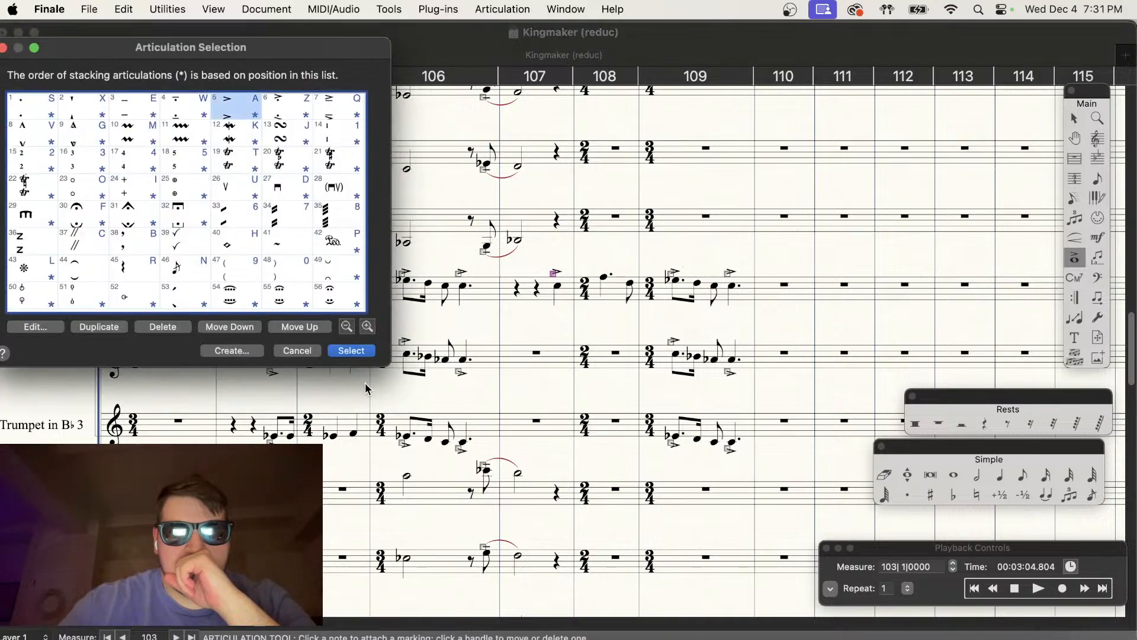
{"action": "left_click", "coordinate": [351, 350]}
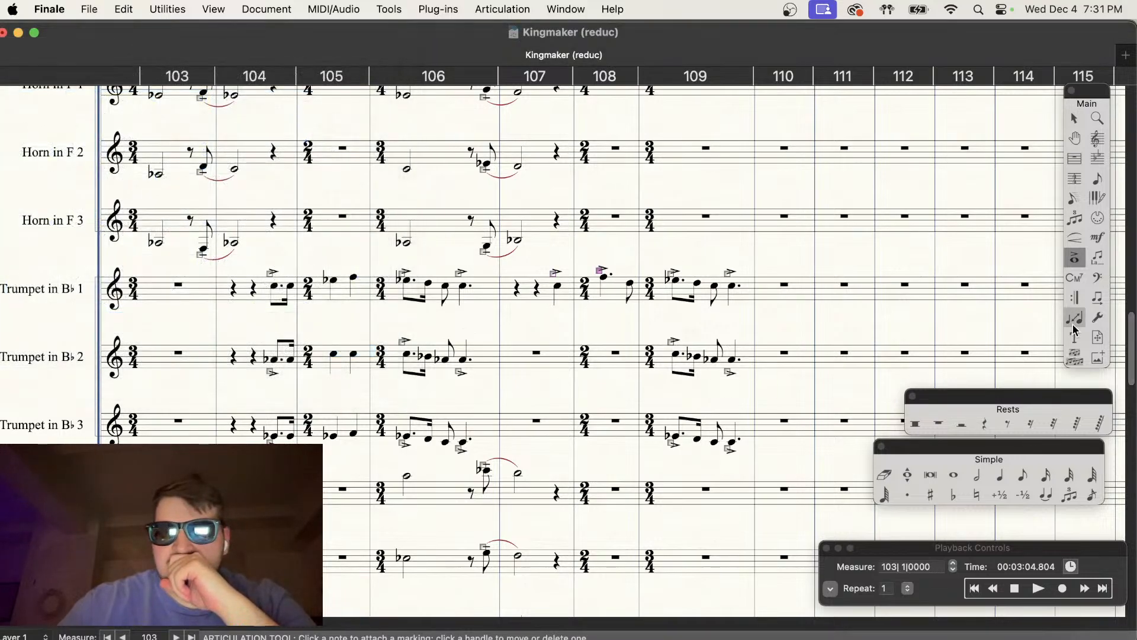
{"action": "key", "text": "Escape"}
Step: Copy Trumpet 1's measures 107 and 108 into the Trumpet 2 and Trumpet 3 staves
{"action": "left_click_drag", "start_coordinate": [648, 320], "coordinate": [515, 269]}
{"action": "left_click", "coordinate": [527, 322]}
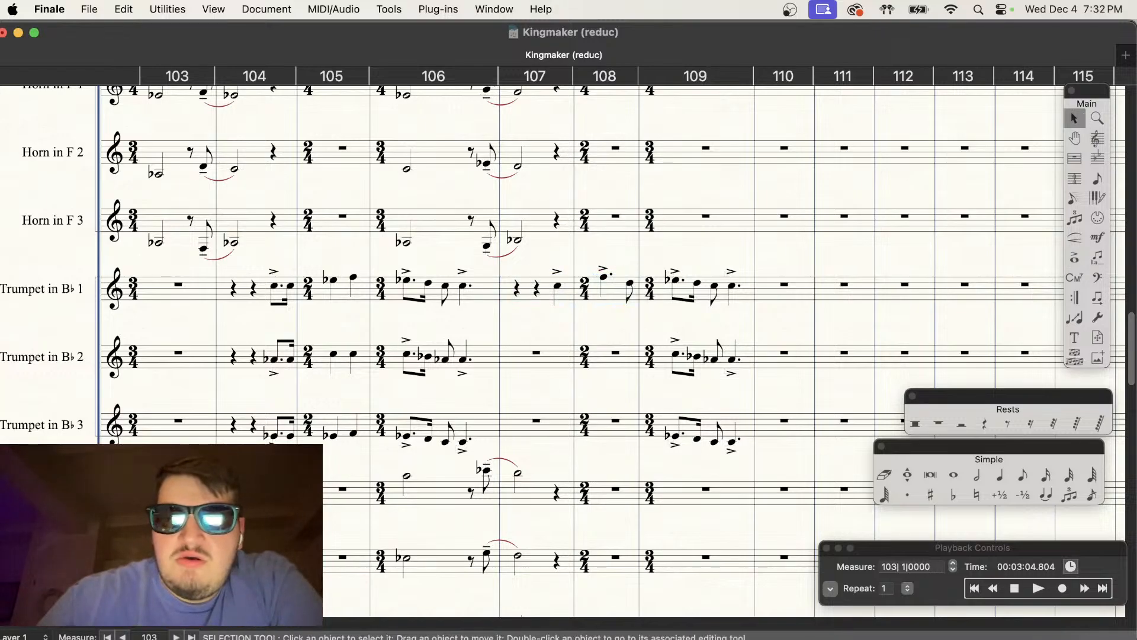
{"action": "left_click_drag", "start_coordinate": [635, 320], "coordinate": [509, 369]}
{"action": "left_click_drag", "start_coordinate": [550, 299], "coordinate": [508, 432]}
Step: Lower Trumpet 3's notes to E in measure 107 and to a dotted quarter G and eighth D in measure 108
{"action": "left_click", "coordinate": [1000, 474]}
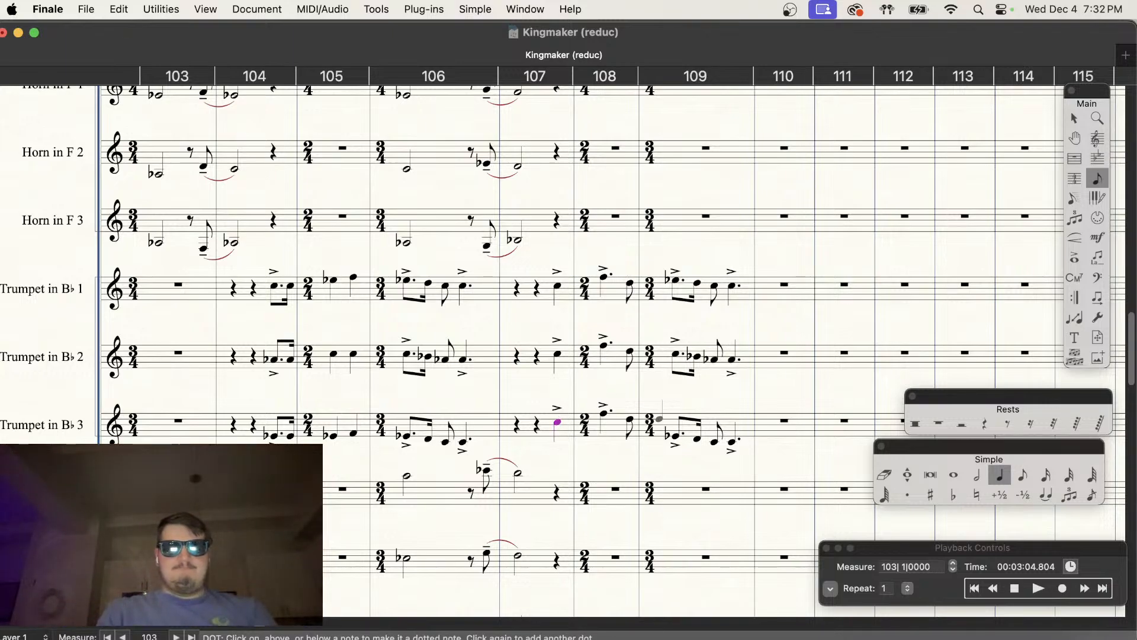
{"action": "key", "text": "shift+Down"}
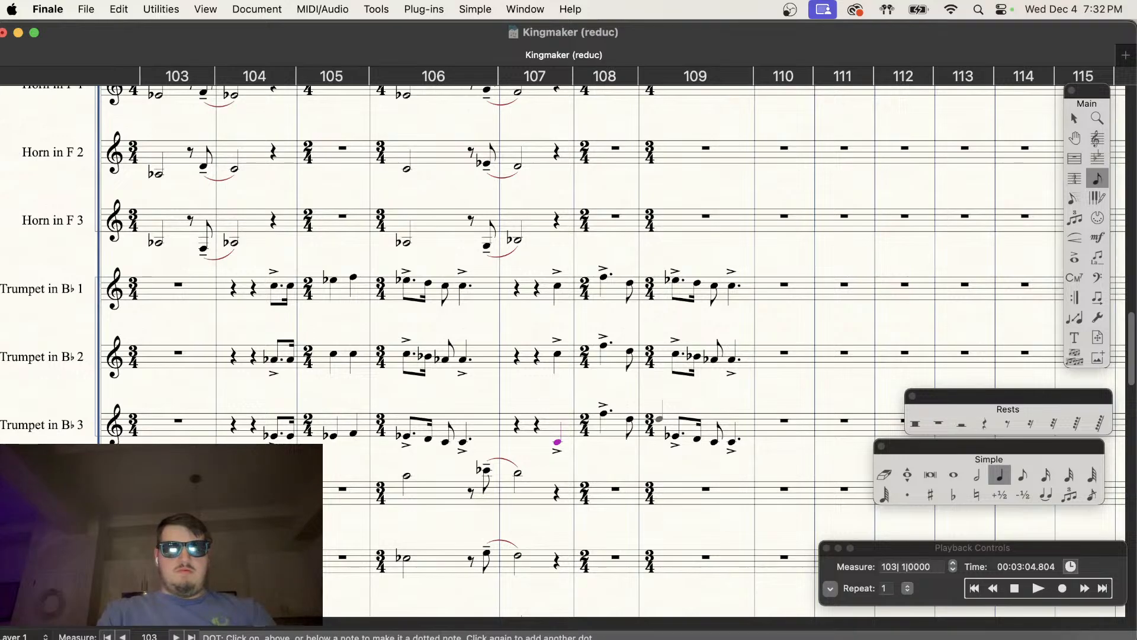
{"action": "key", "text": "Up"}
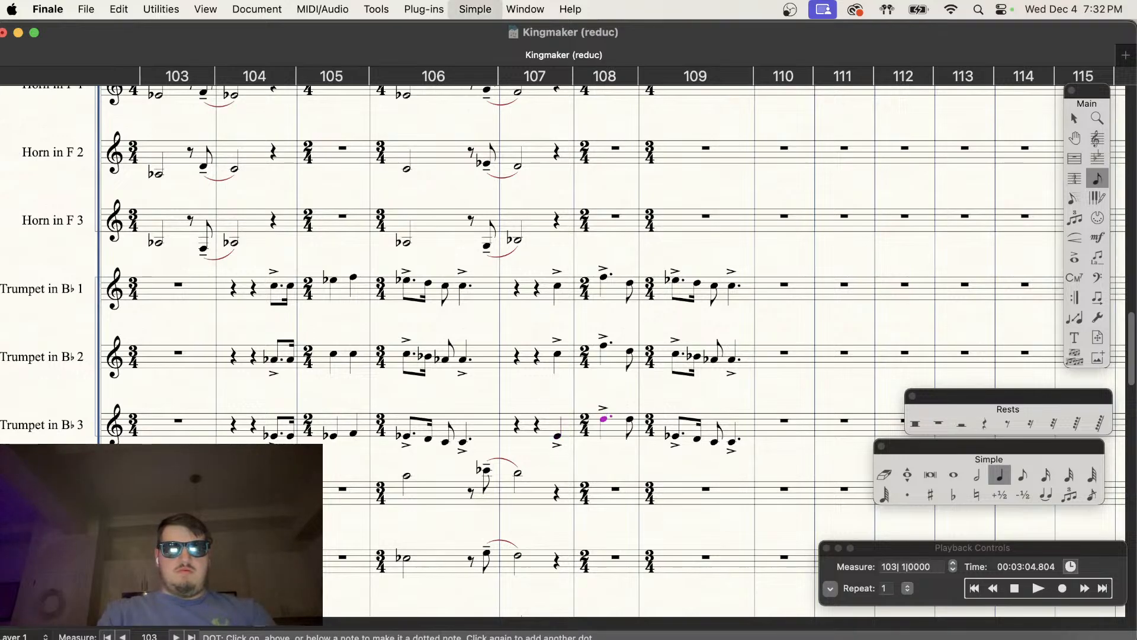
{"action": "key", "text": "Down"}
{"action": "key", "text": "Right"}
{"action": "key", "text": "Left"}
{"action": "key", "text": "Down"}
{"action": "key", "text": "Down"}
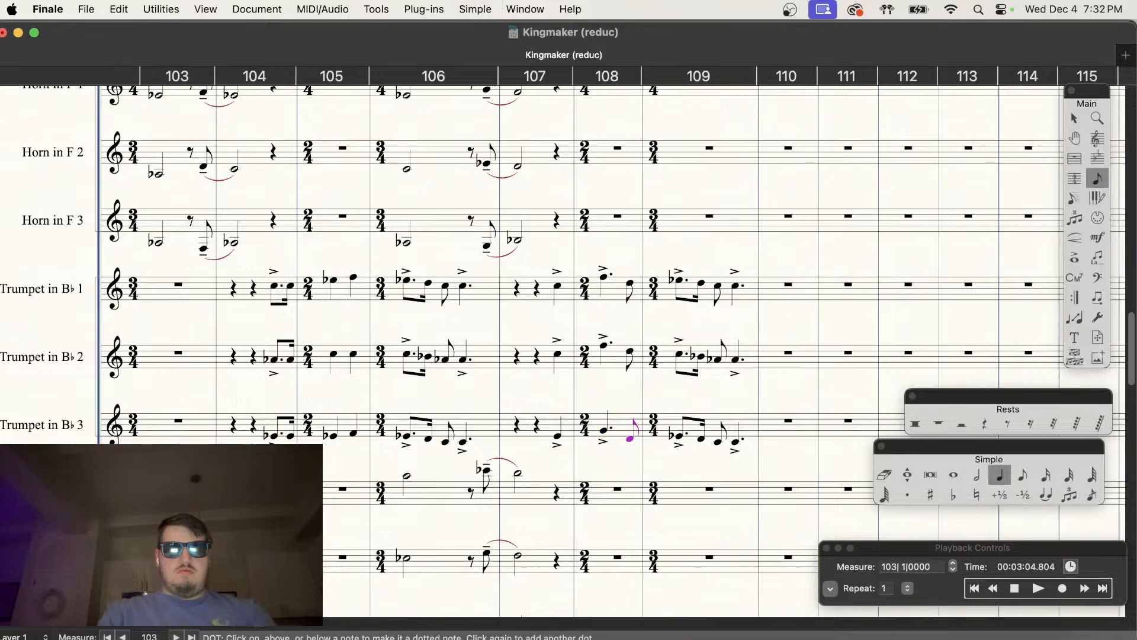
Step: Raise Trumpet 3's eighth note in measure 108 to F
{"action": "scroll", "coordinate": [687, 424], "scroll_direction": "right", "scroll_amount": 3}
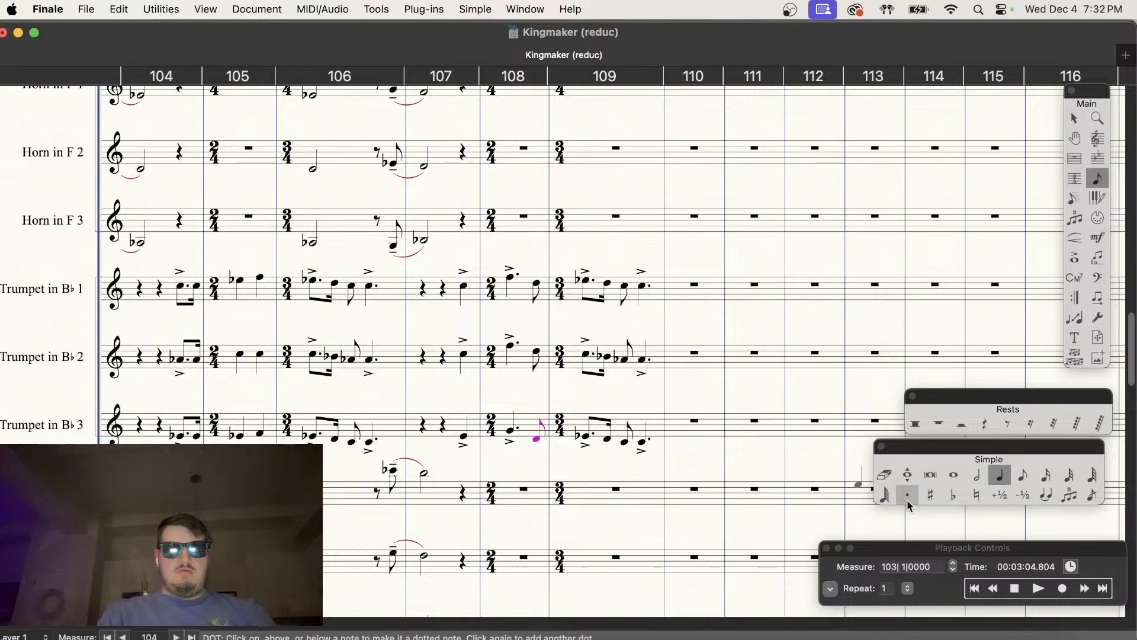
{"action": "key", "text": "Up"}
{"action": "key", "text": "Up"}
{"action": "left_click", "coordinate": [930, 494]}
{"action": "scroll", "coordinate": [665, 462], "scroll_direction": "up", "scroll_amount": 2}
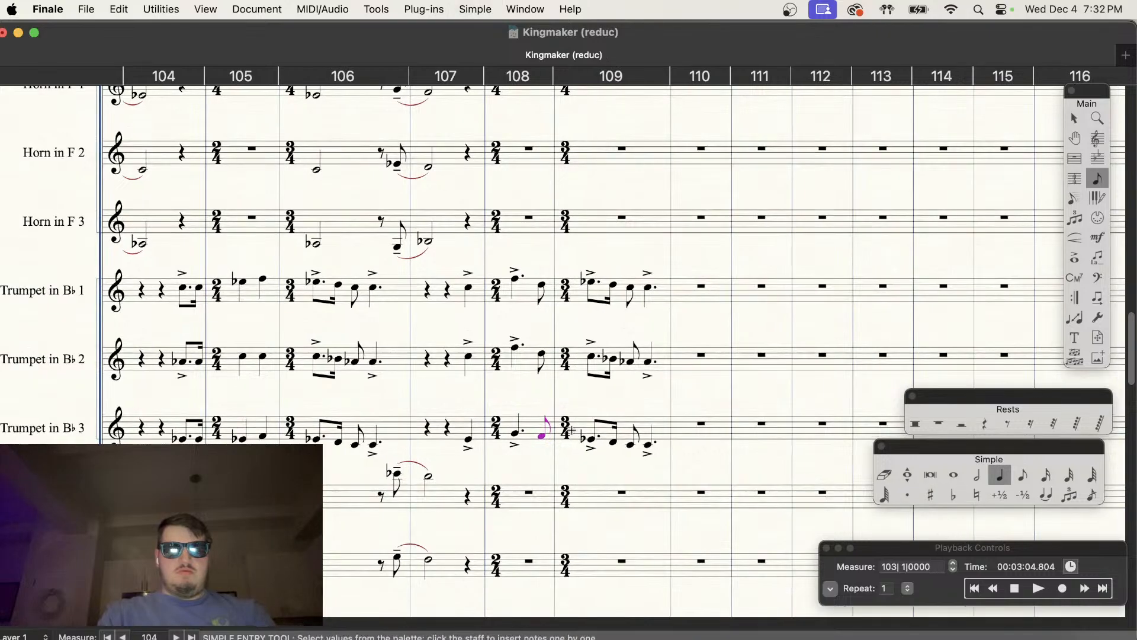
Step: Flatten Trumpet 3's E in measure 107 and lower its dotted quarter note in measure 108 to F
{"action": "left_click", "coordinate": [953, 495]}
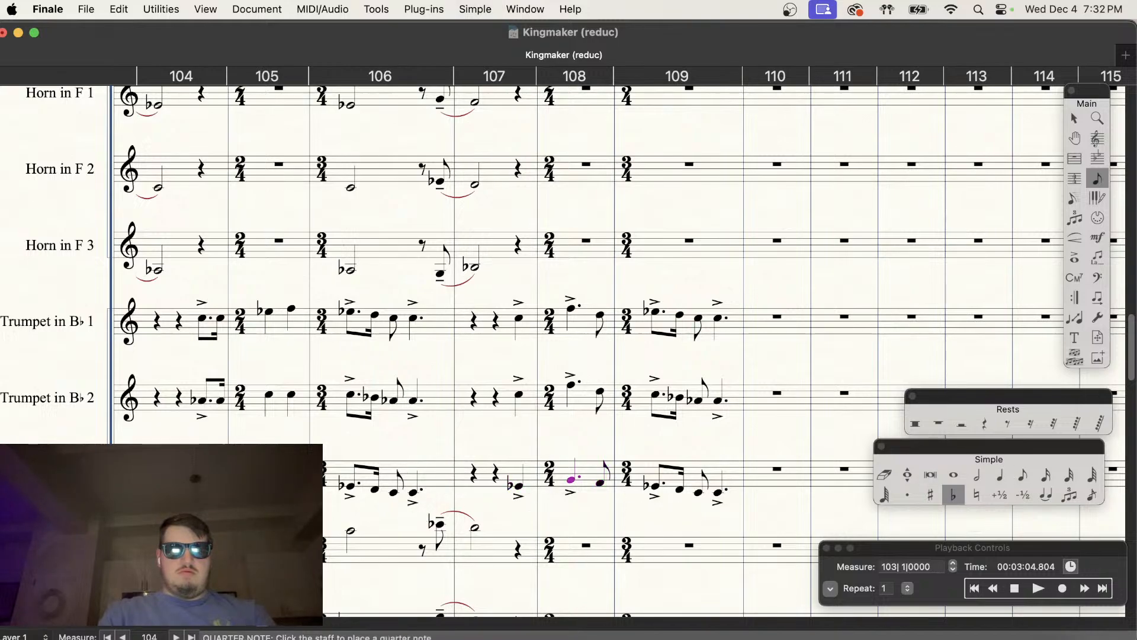
{"action": "key", "text": "Right"}
{"action": "key", "text": "Left"}
{"action": "key", "text": "Down"}
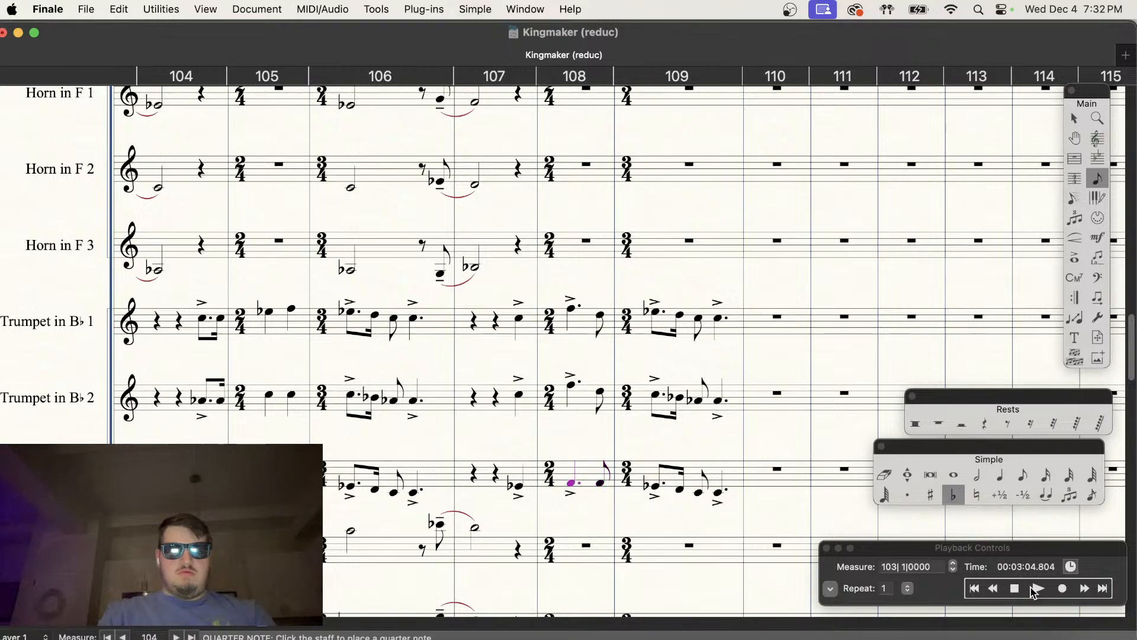
Step: Lower Trumpet 2's quarter note in measure 107 to A-flat
{"action": "key", "text": "Right"}
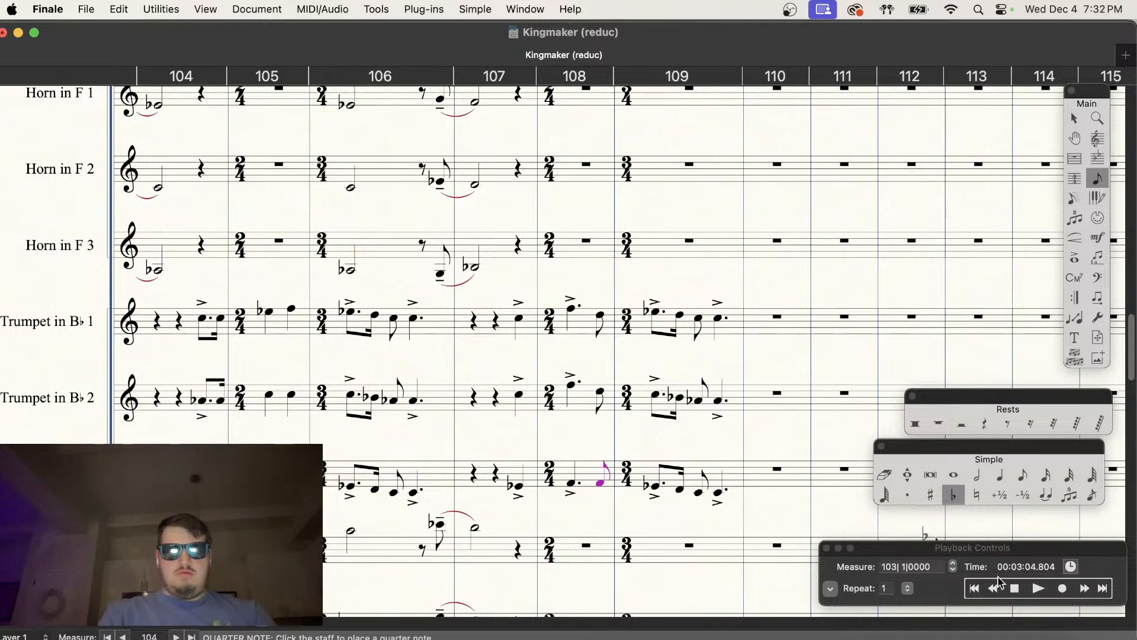
{"action": "left_click", "coordinate": [954, 495]}
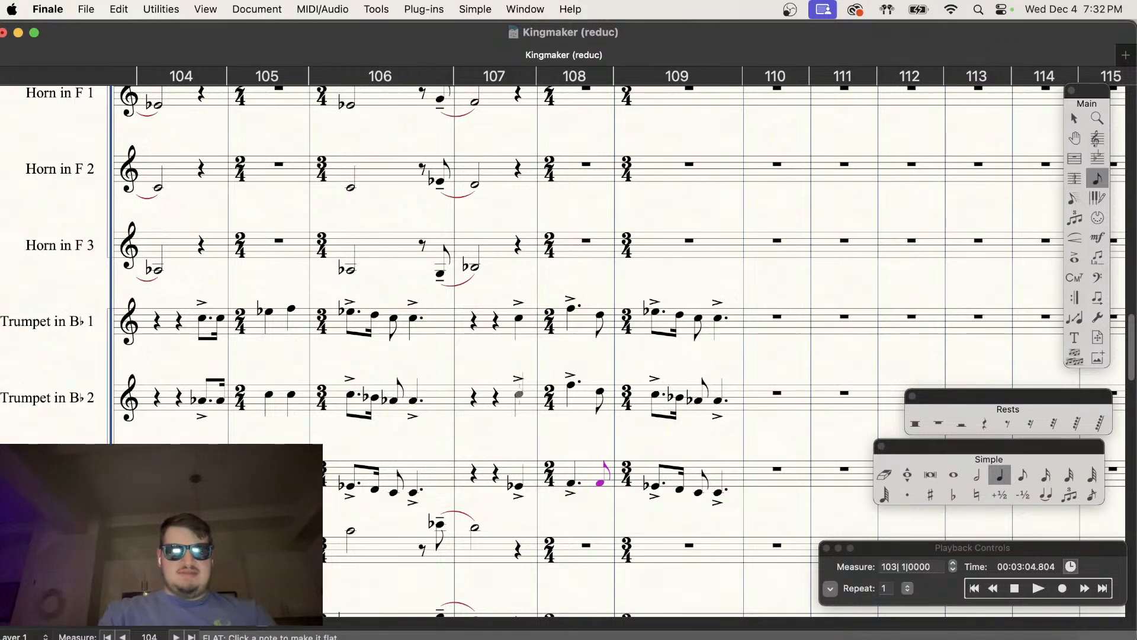
{"action": "key", "text": "Left"}
{"action": "key", "text": "Down"}
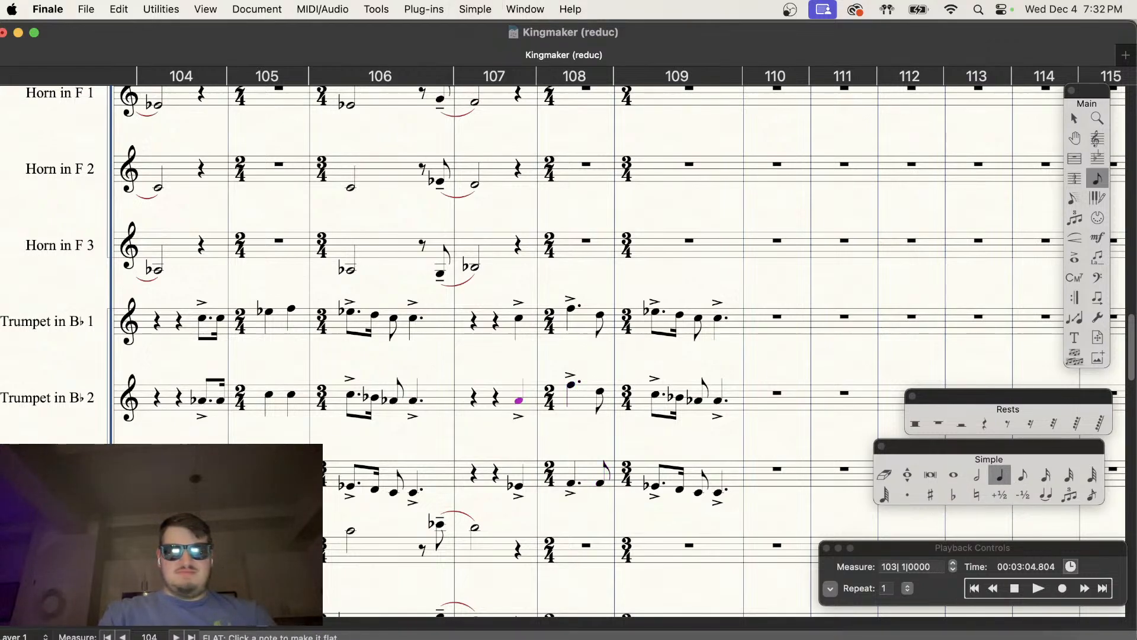
{"action": "left_click", "coordinate": [954, 494]}
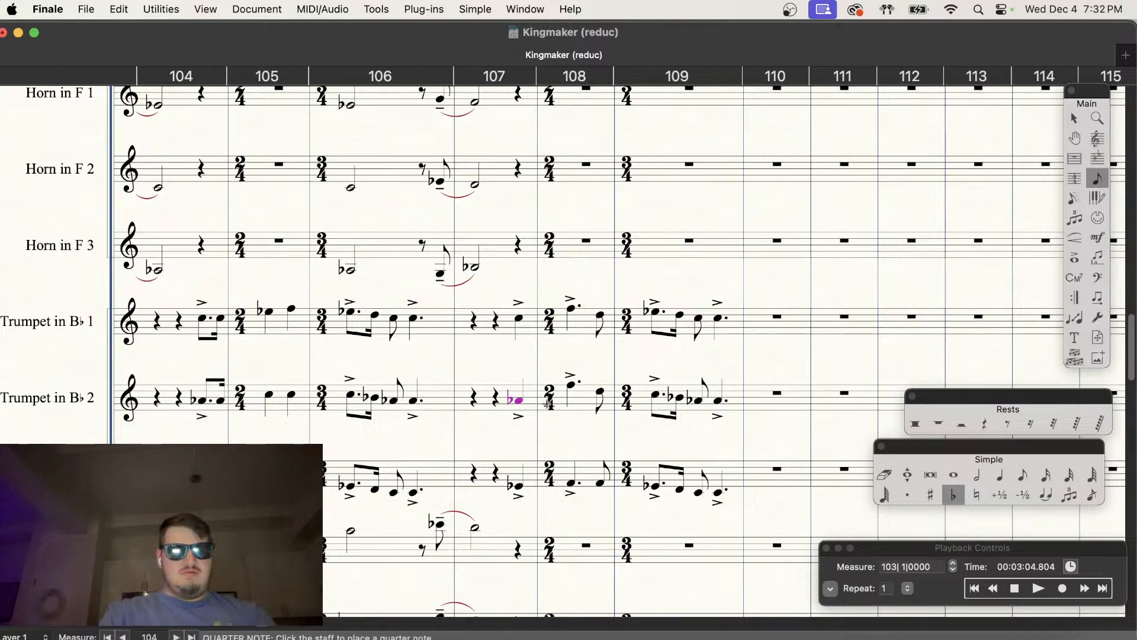
Step: Lower Trumpet 2's notes in measure 108 to a dotted quarter C natural and a B-flat eighth
{"action": "left_click", "coordinate": [574, 390]}
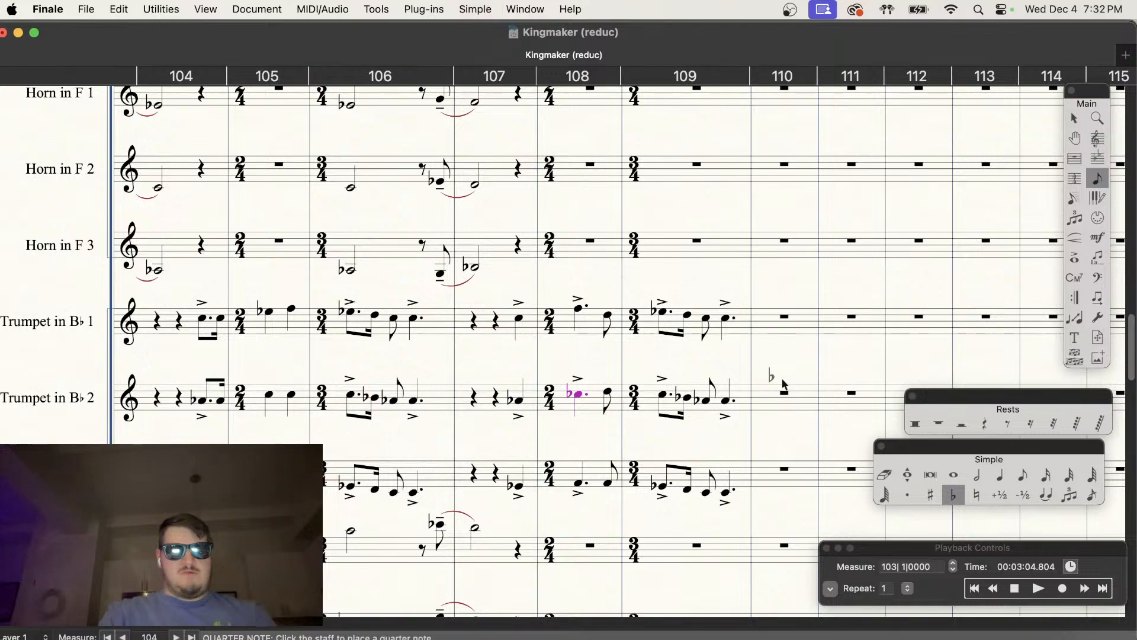
{"action": "left_click", "coordinate": [976, 495]}
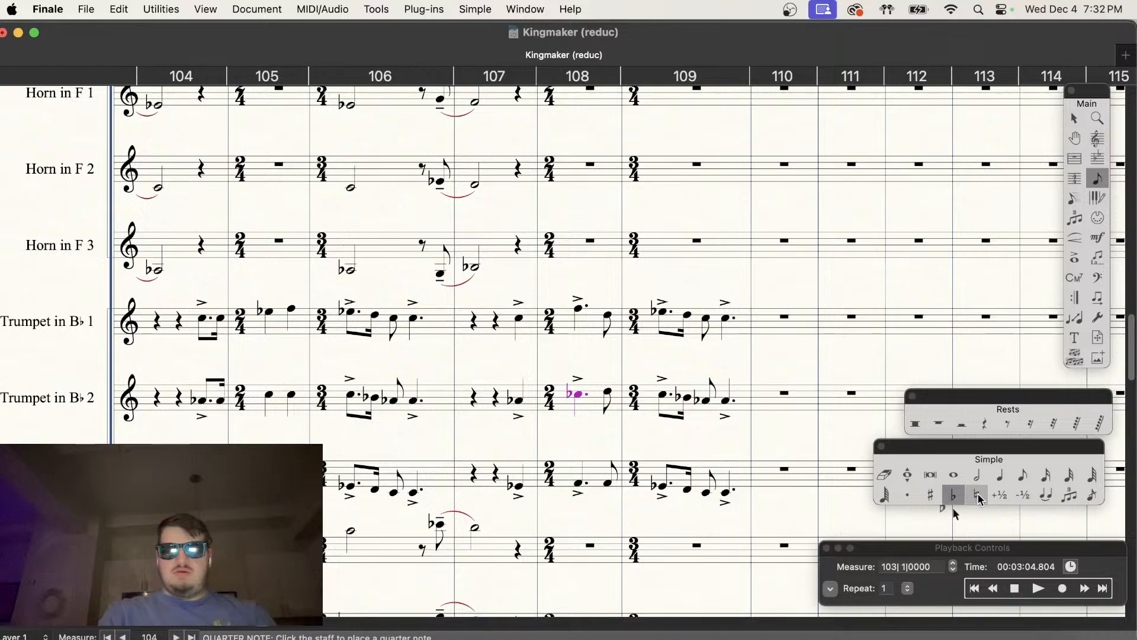
{"action": "left_click", "coordinate": [579, 394]}
{"action": "left_click", "coordinate": [600, 392]}
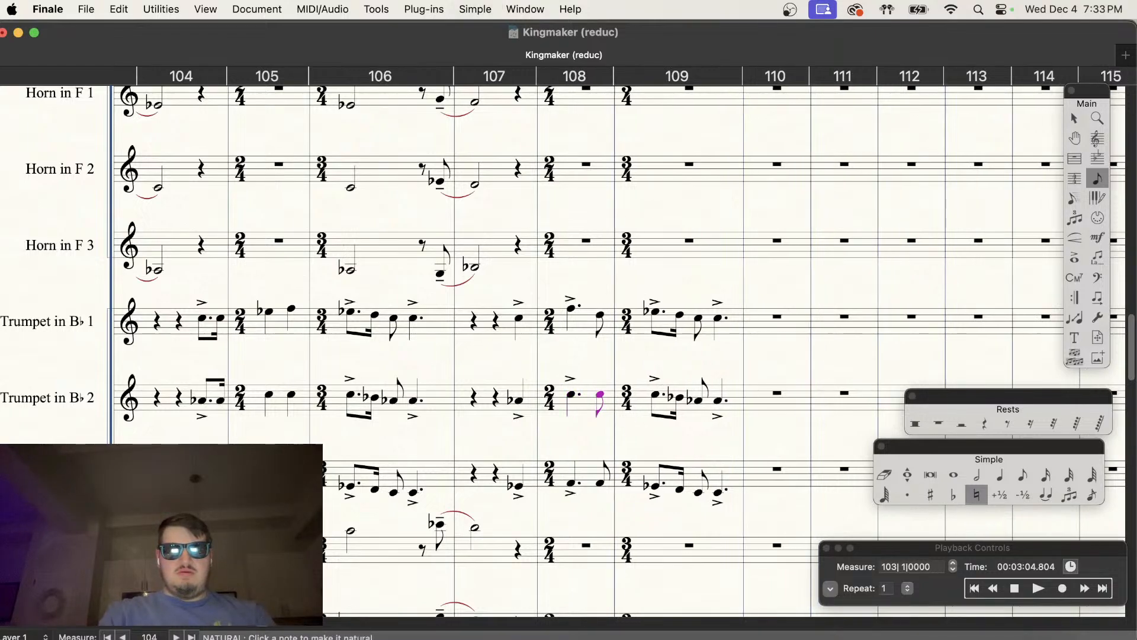
{"action": "key", "text": "Down"}
{"action": "left_click", "coordinate": [954, 500]}
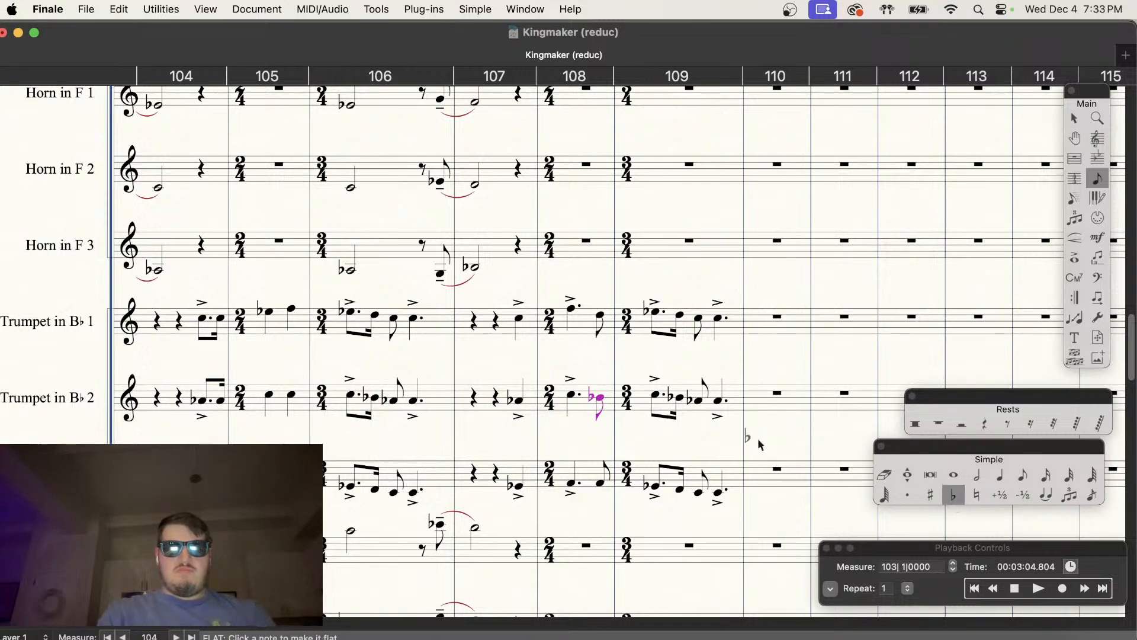
Step: Play back the harmonized trumpet passage from measure 104, and play it again starting at measure 107
{"action": "left_click", "coordinate": [1037, 588]}
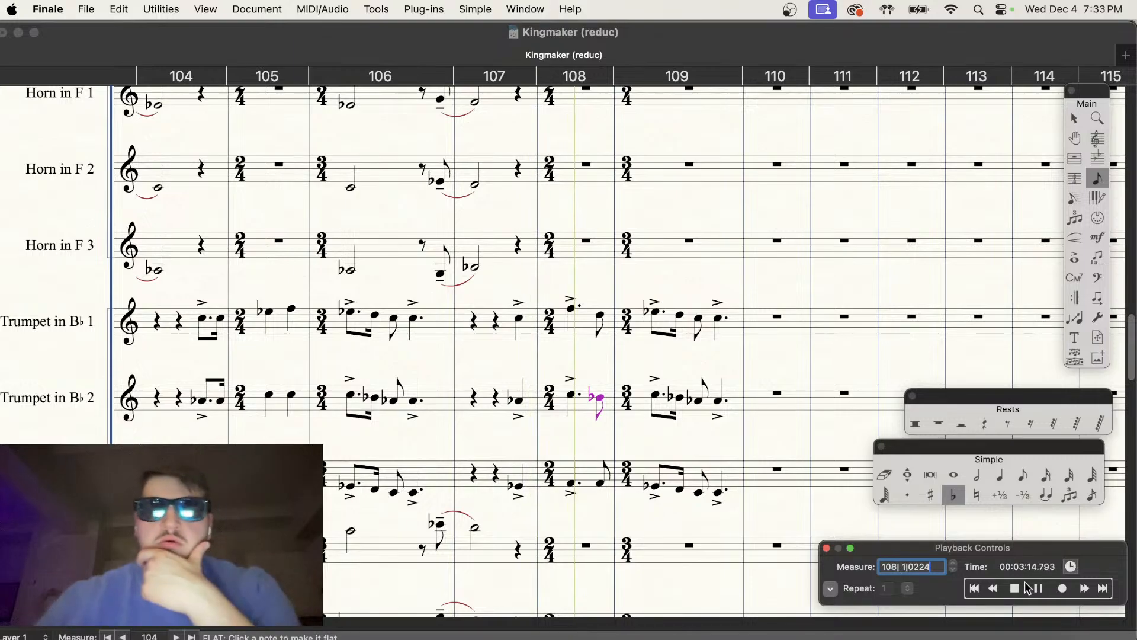
{"action": "left_click", "coordinate": [1014, 588]}
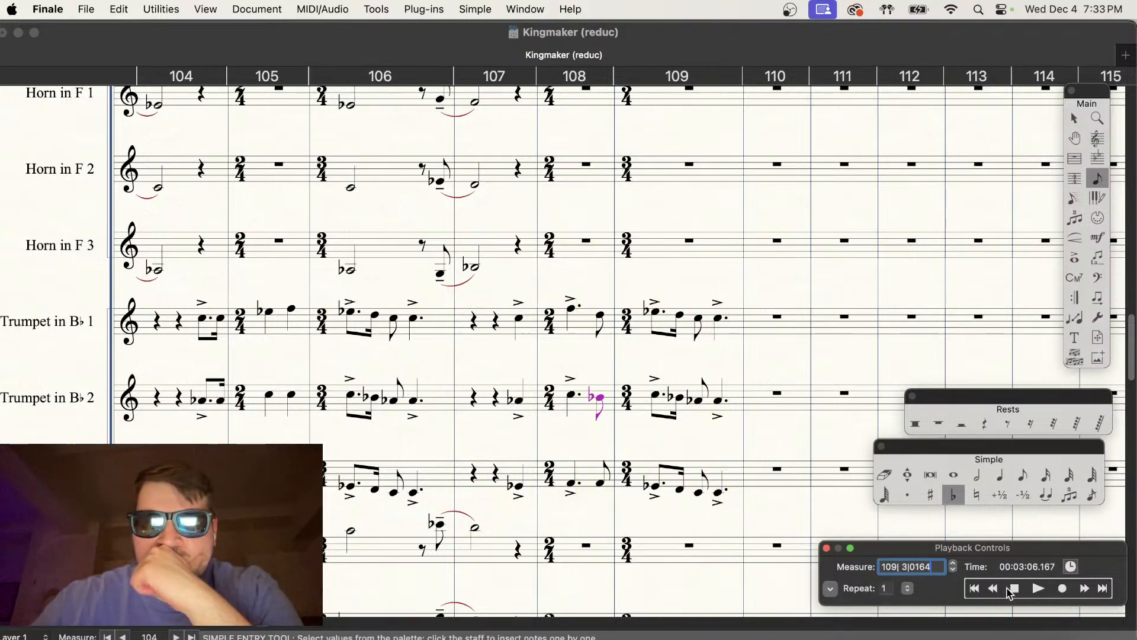
{"action": "left_click", "coordinate": [778, 497]}
{"action": "scroll", "coordinate": [777, 498], "scroll_direction": "right", "scroll_amount": 5}
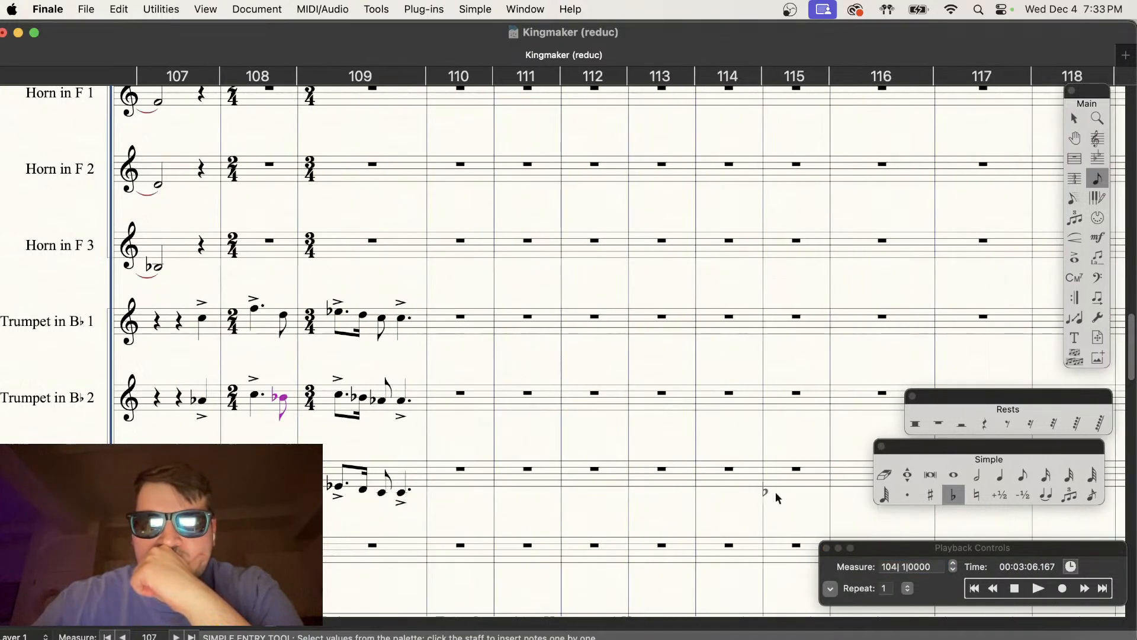
{"action": "left_click", "coordinate": [1043, 604]}
{"action": "left_click", "coordinate": [1043, 596]}
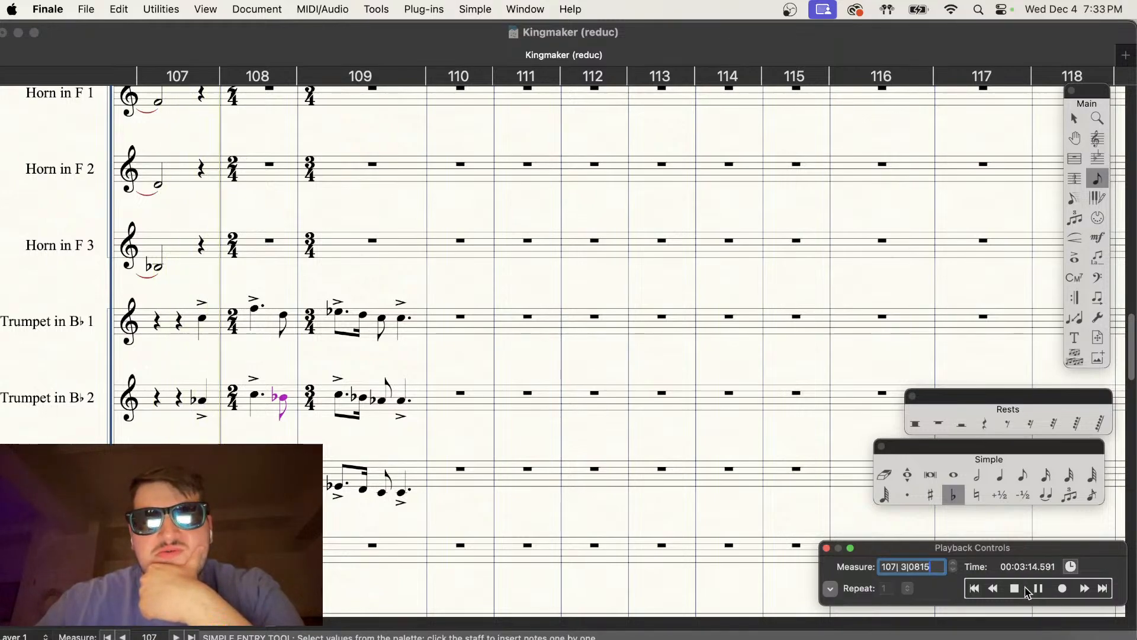
{"action": "left_click", "coordinate": [1015, 589]}
Step: Change the measure 107 quarter notes to D in Trumpet 1, B-flat in Trumpet 2 and D natural in Trumpet 3, and play back the result
{"action": "scroll", "coordinate": [620, 431], "scroll_direction": "left", "scroll_amount": 5}
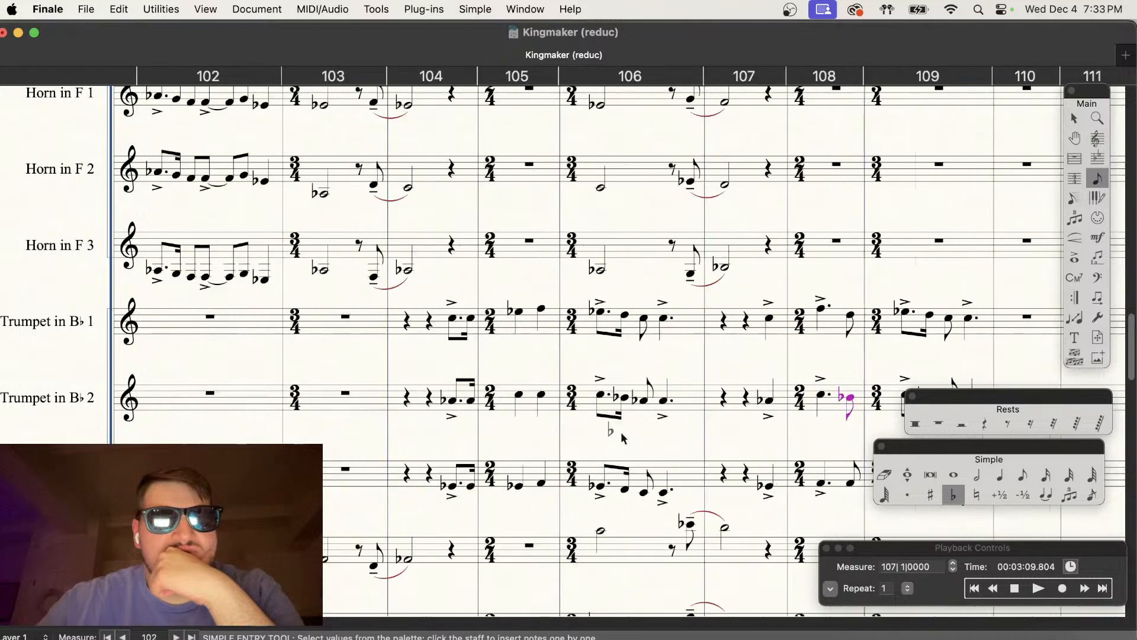
{"action": "scroll", "coordinate": [620, 431], "scroll_direction": "right", "scroll_amount": 3}
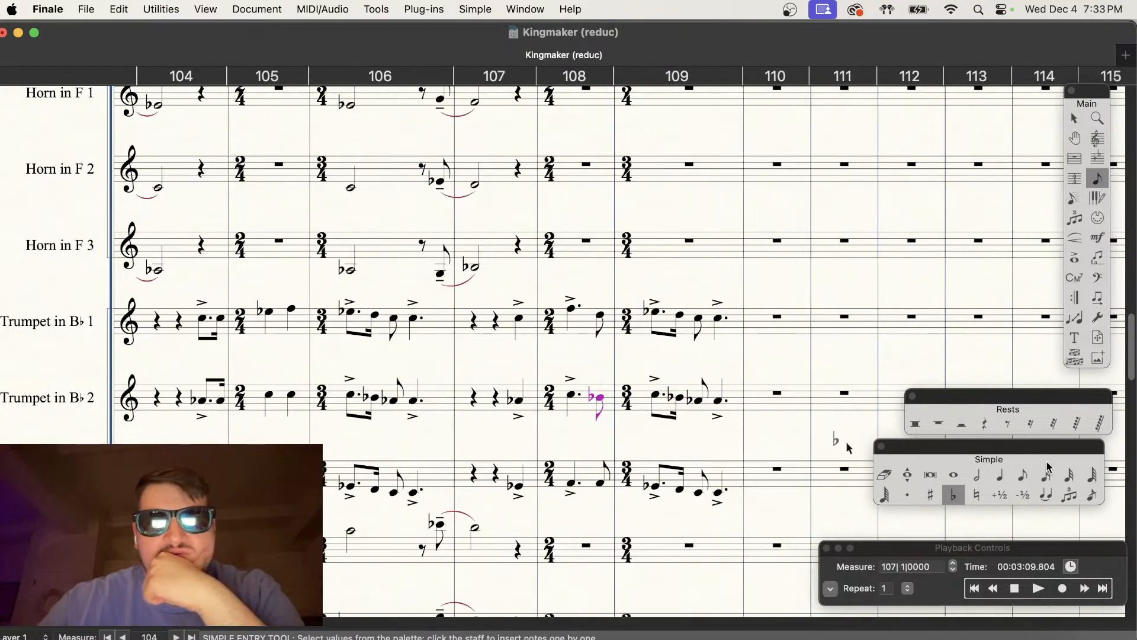
{"action": "left_click", "coordinate": [1007, 473]}
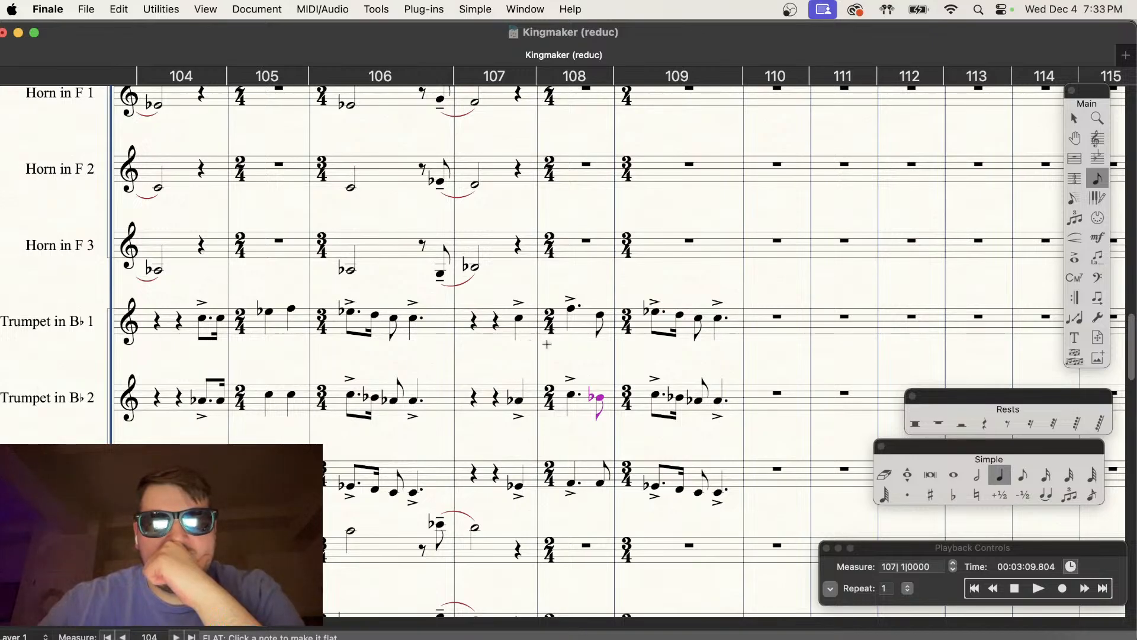
{"action": "scroll", "coordinate": [520, 416], "scroll_direction": "up", "scroll_amount": 3}
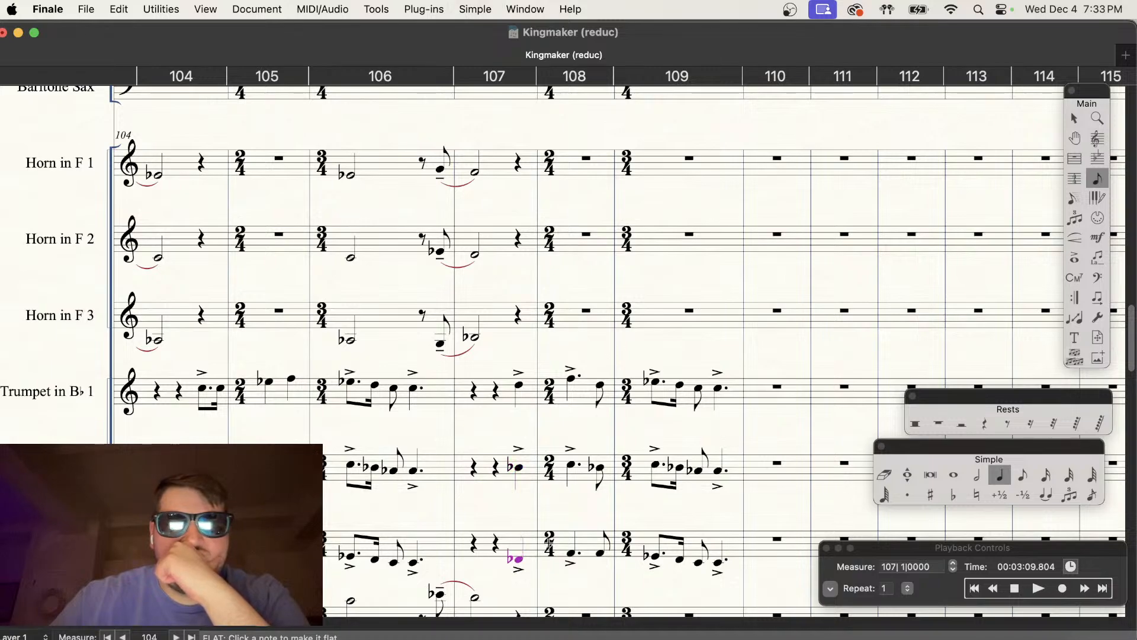
{"action": "left_click", "coordinate": [983, 492]}
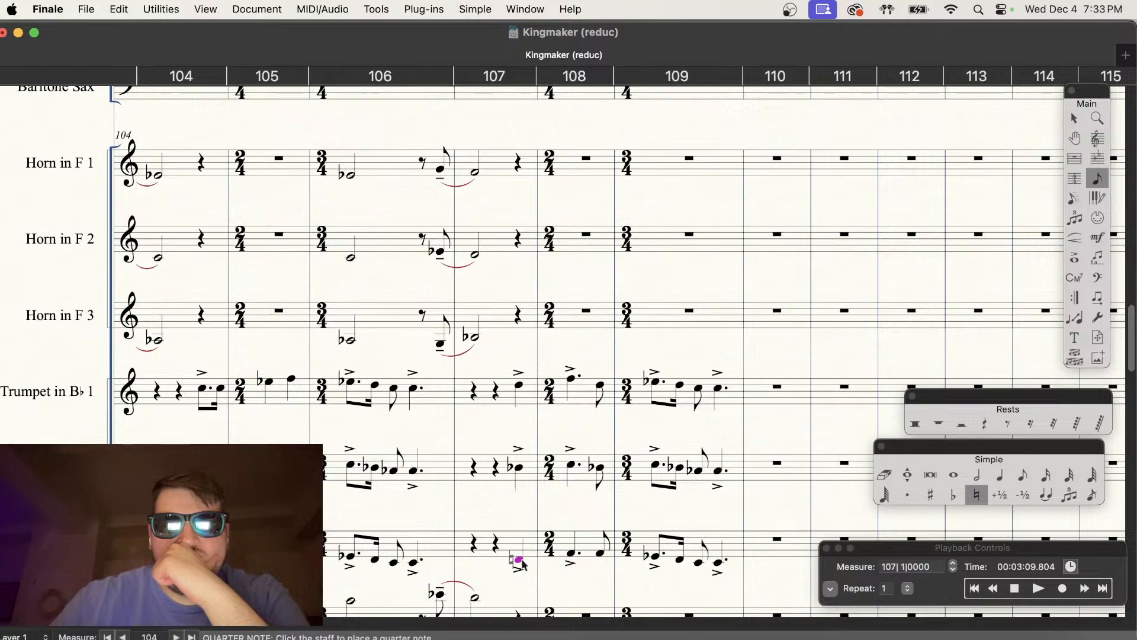
{"action": "left_click", "coordinate": [1037, 590]}
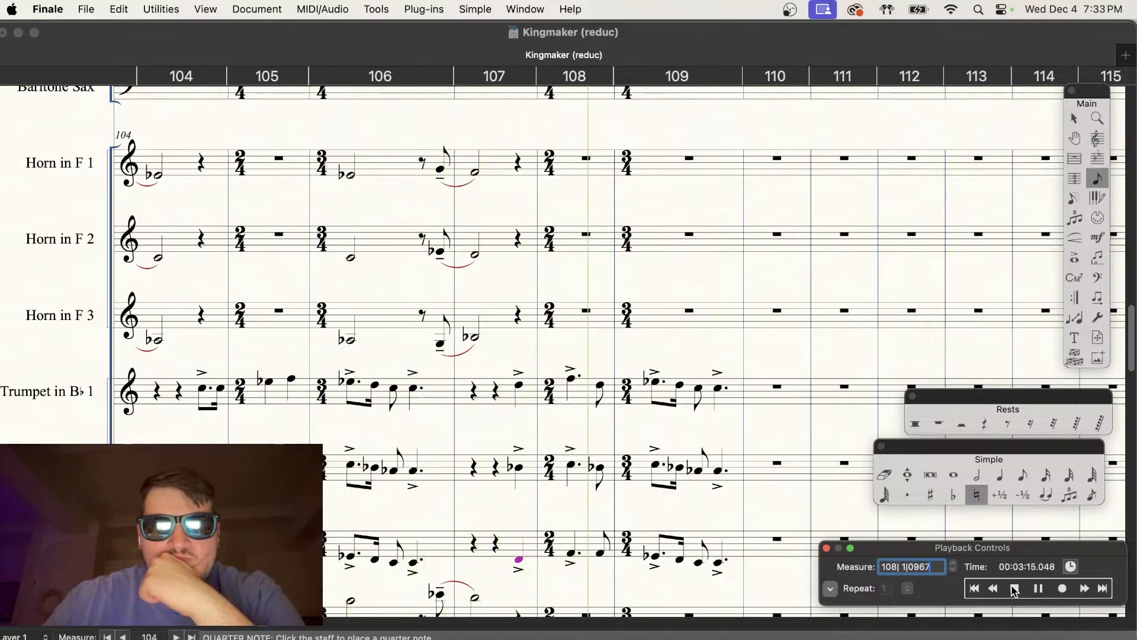
{"action": "left_click", "coordinate": [1014, 588]}
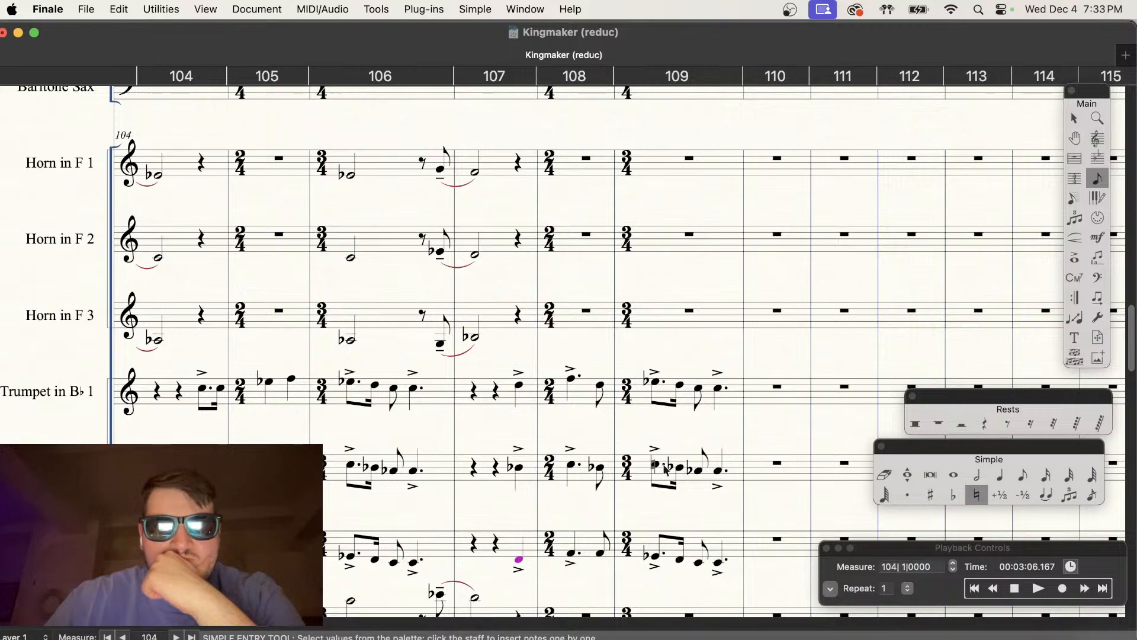
Step: Try lowering Trumpet 2's dotted quarter note in measure 108 to A and listen to it from measure 105
{"action": "scroll", "coordinate": [464, 485], "scroll_direction": "left", "scroll_amount": 5}
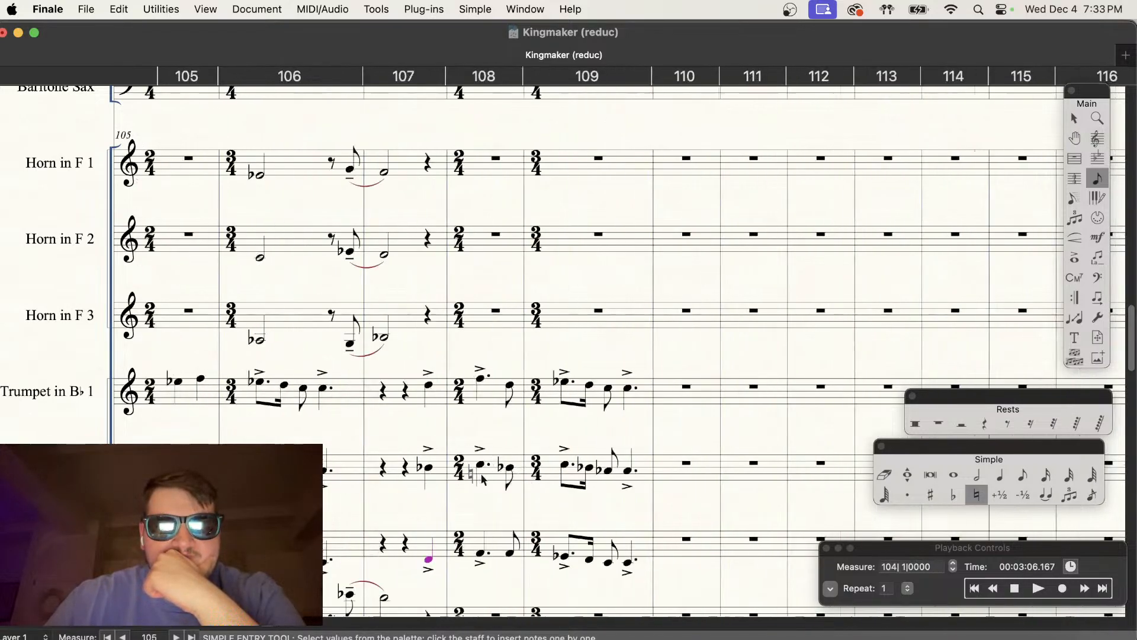
{"action": "key", "text": "Down"}
{"action": "left_click", "coordinate": [1042, 591]}
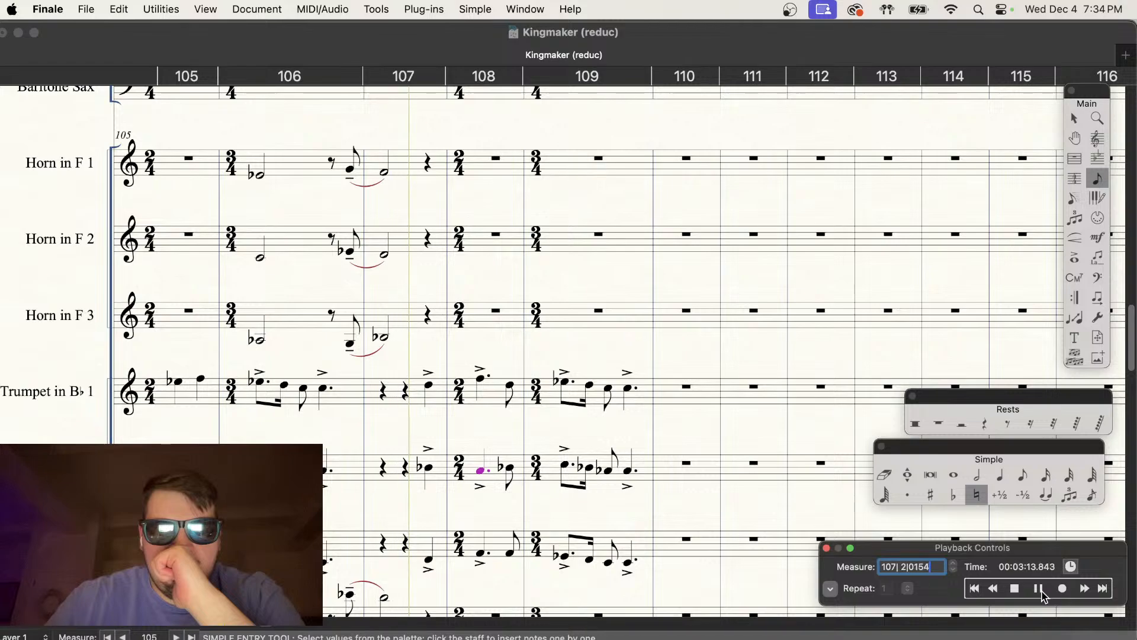
{"action": "left_click", "coordinate": [1013, 591]}
{"action": "key", "text": "Up"}
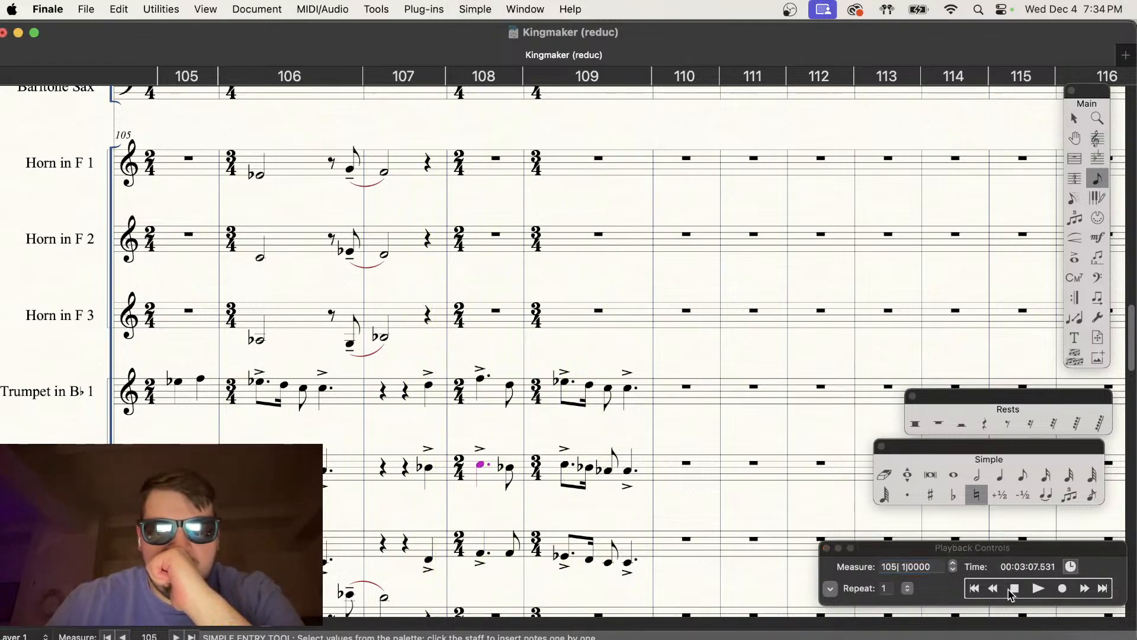
Step: Raise Trumpet 2's dotted quarter note in measure 108 to D and play back from measure 105
{"action": "left_click", "coordinate": [1036, 590]}
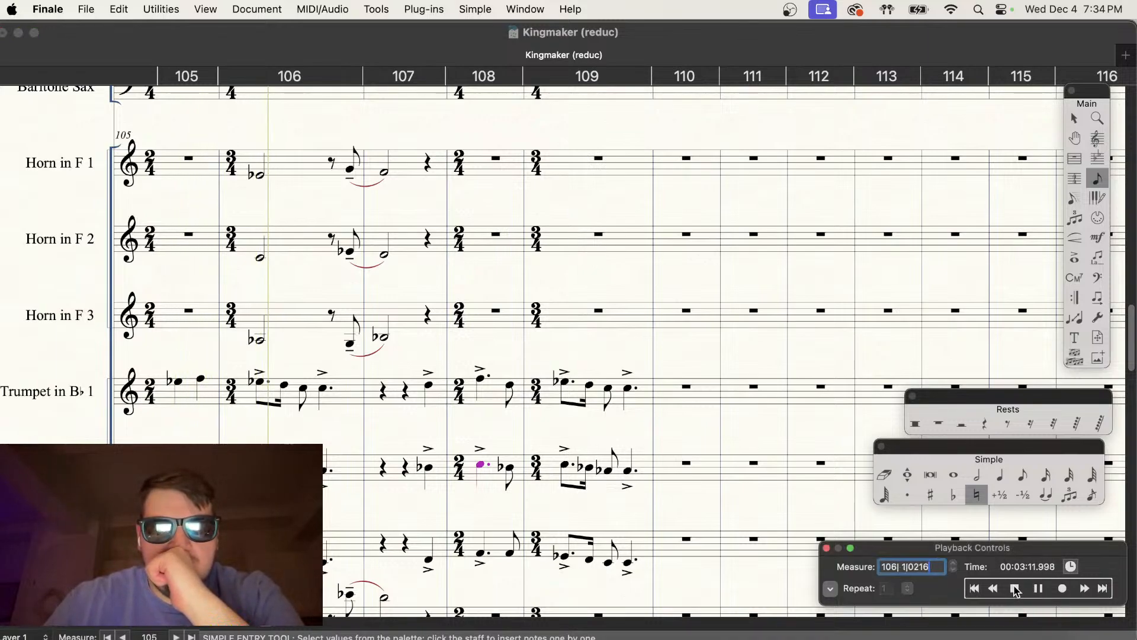
{"action": "left_click", "coordinate": [1015, 589]}
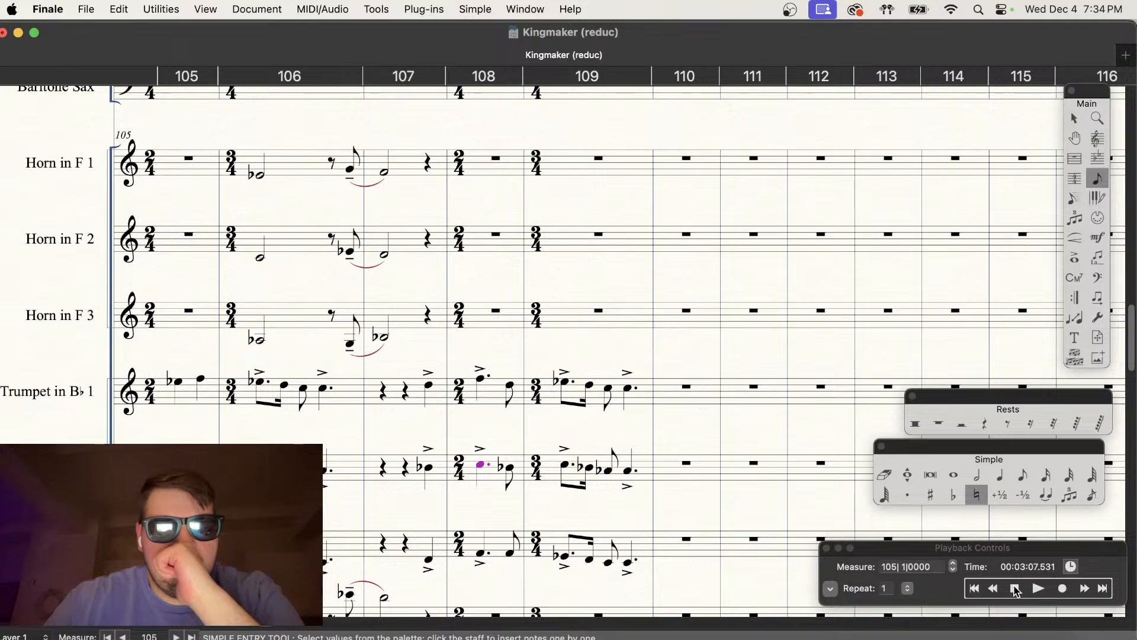
{"action": "left_click", "coordinate": [1037, 588]}
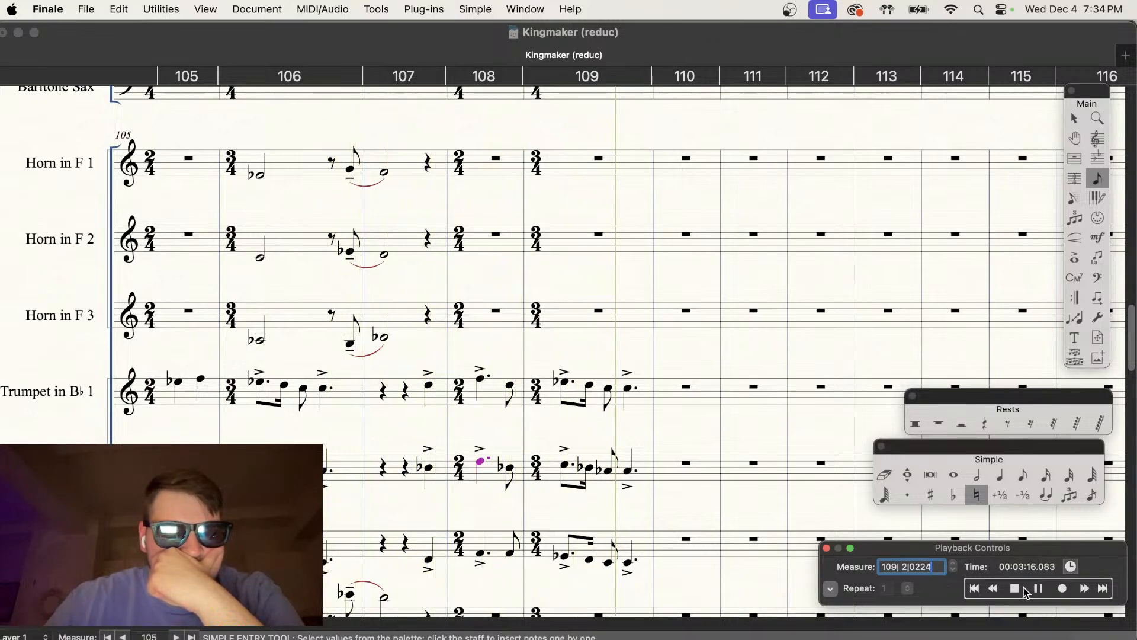
{"action": "left_click", "coordinate": [1016, 589]}
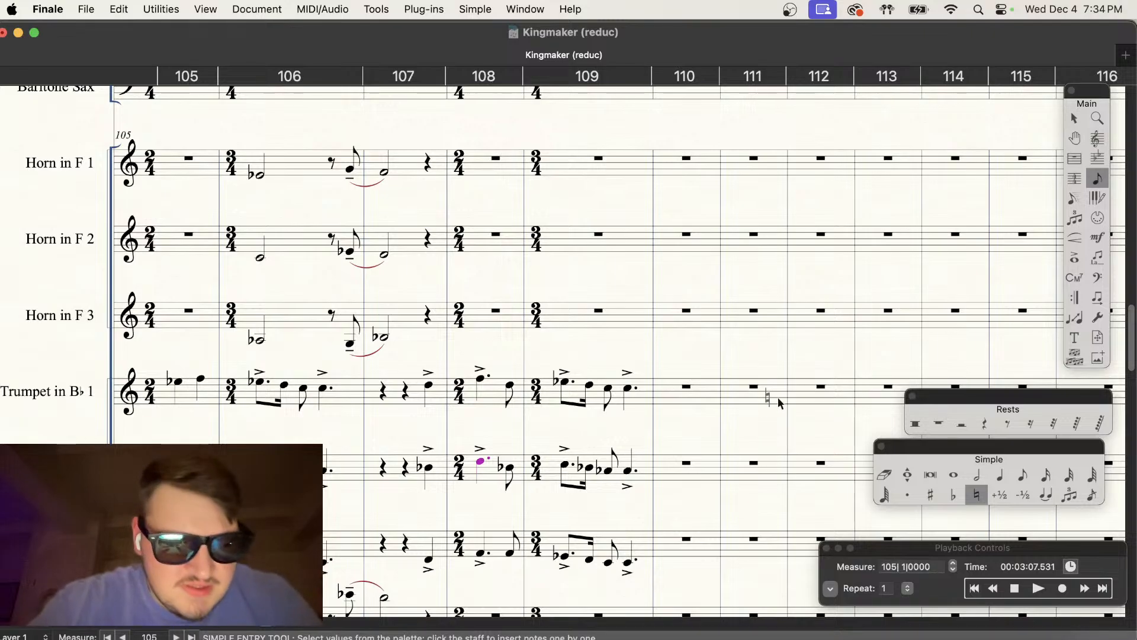
Step: Play back the revised trumpet harmony from measure 104
{"action": "scroll", "coordinate": [651, 320], "scroll_direction": "down", "scroll_amount": 5}
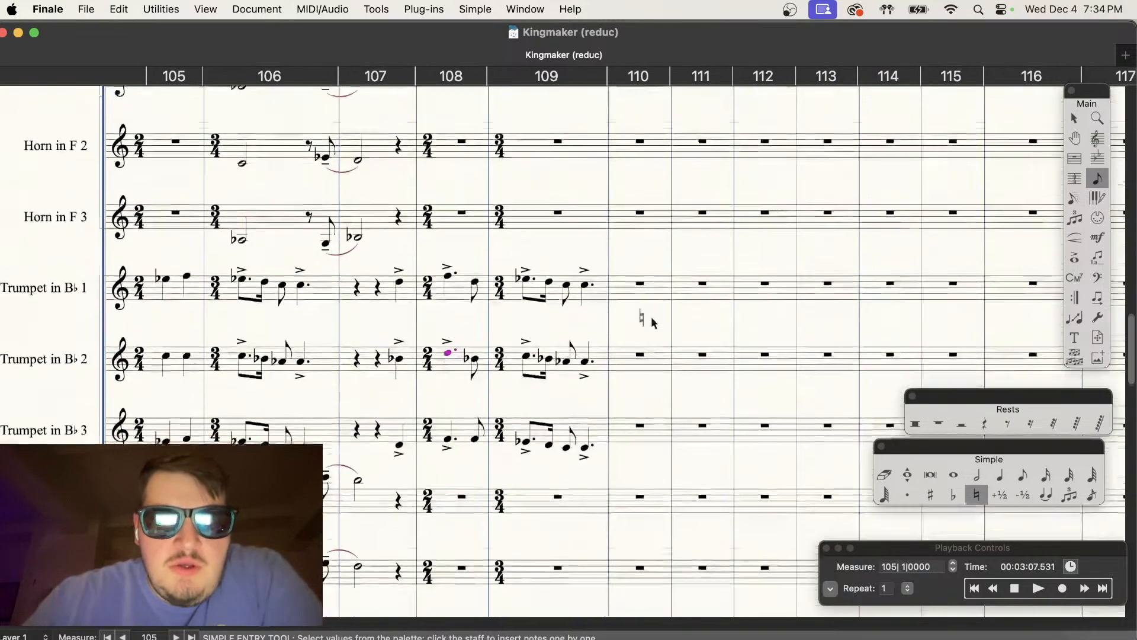
{"action": "scroll", "coordinate": [650, 319], "scroll_direction": "down", "scroll_amount": 2}
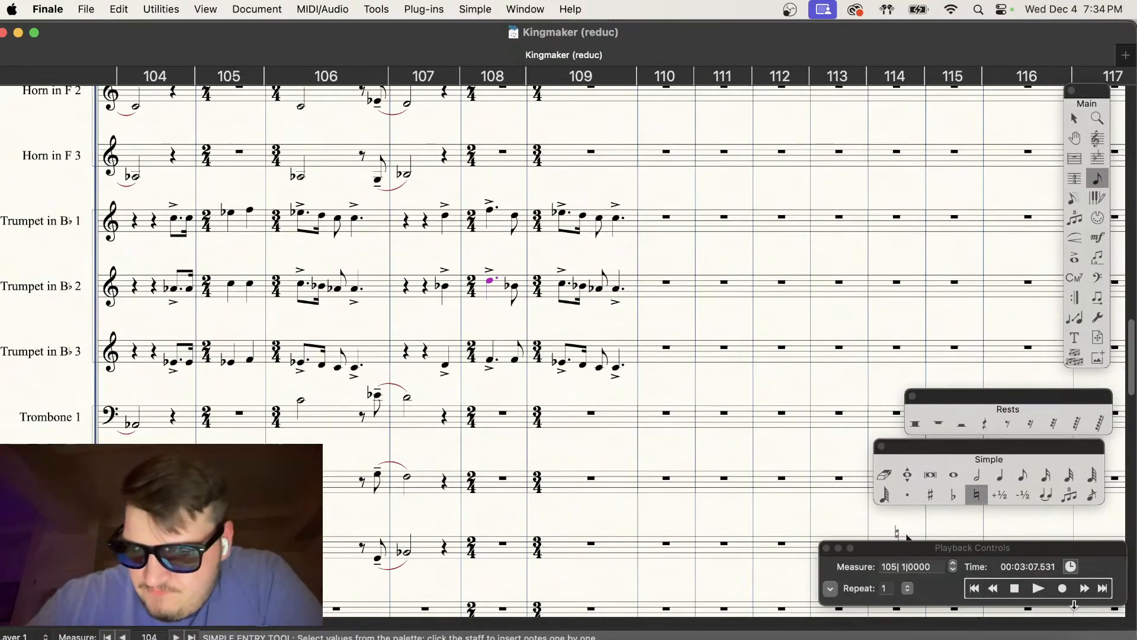
{"action": "left_click", "coordinate": [1039, 588]}
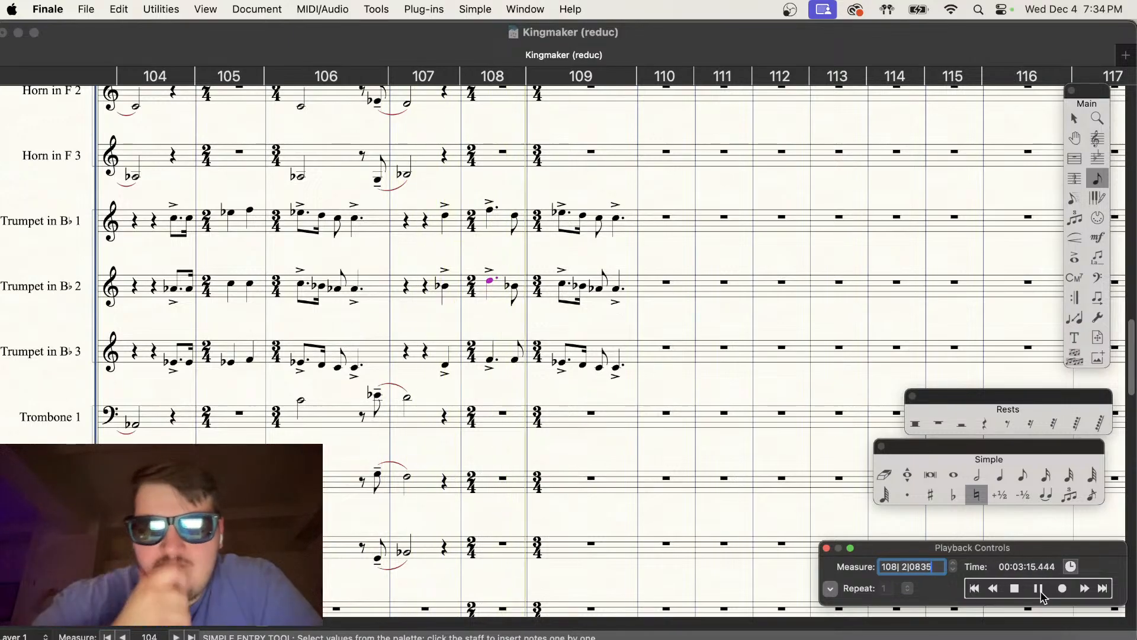
{"action": "left_click", "coordinate": [1015, 590]}
Step: Review the brass lead-in and play back the score from measure 98 through measure 109
{"action": "scroll", "coordinate": [633, 477], "scroll_direction": "up", "scroll_amount": 2}
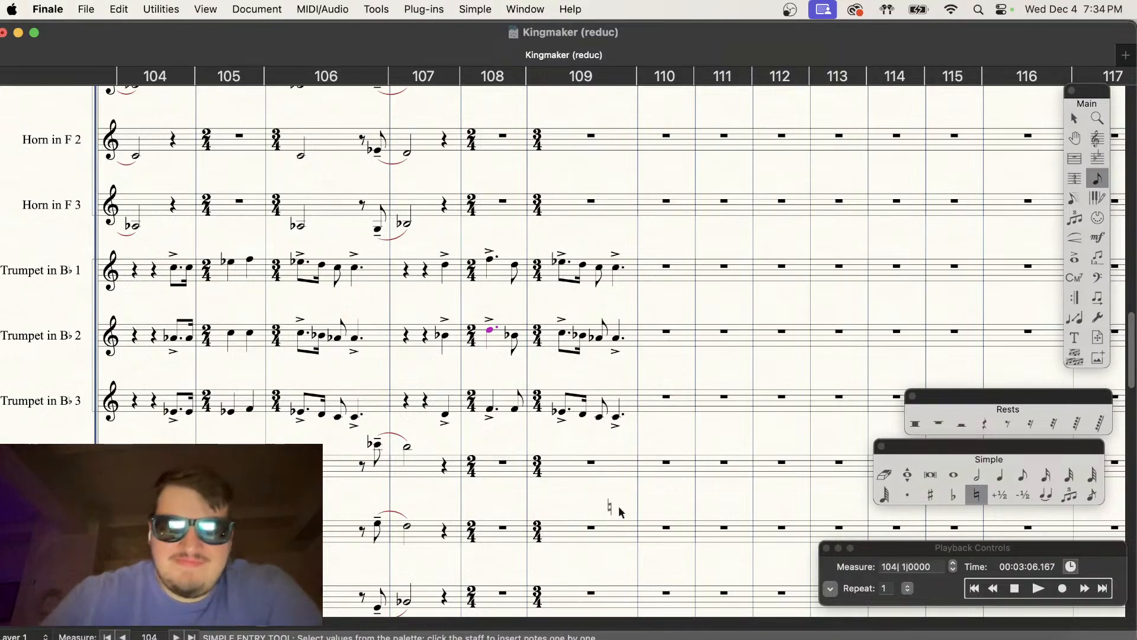
{"action": "scroll", "coordinate": [424, 417], "scroll_direction": "left", "scroll_amount": 3}
{"action": "scroll", "coordinate": [462, 417], "scroll_direction": "left", "scroll_amount": 5}
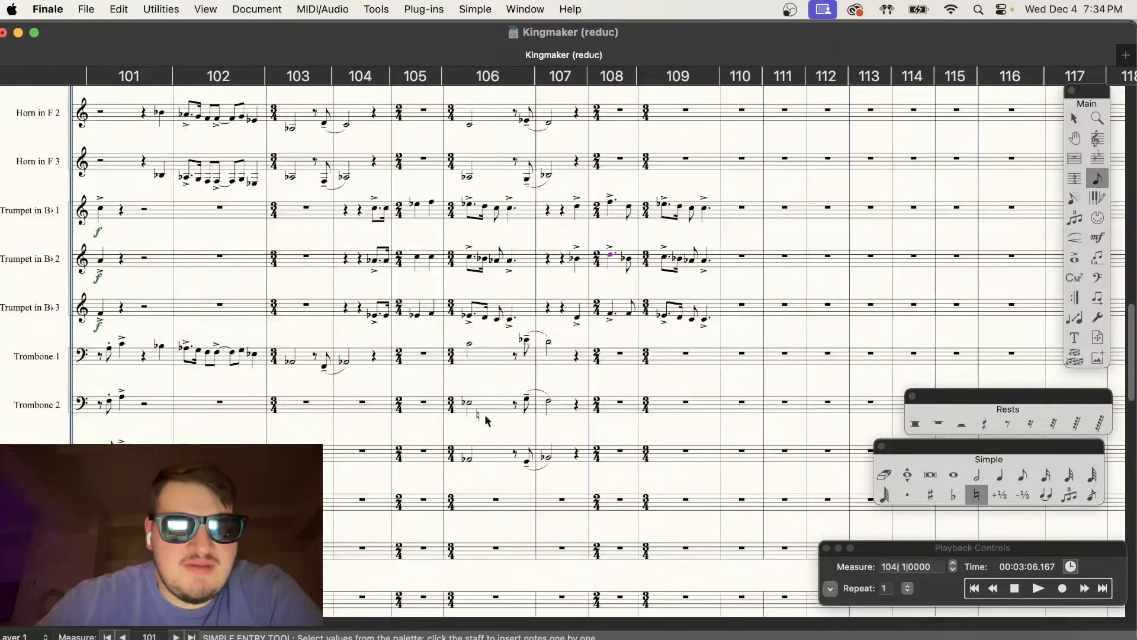
{"action": "scroll", "coordinate": [485, 420], "scroll_direction": "down", "scroll_amount": 1}
{"action": "scroll", "coordinate": [485, 420], "scroll_direction": "right", "scroll_amount": 2}
{"action": "scroll", "coordinate": [487, 419], "scroll_direction": "left", "scroll_amount": 5}
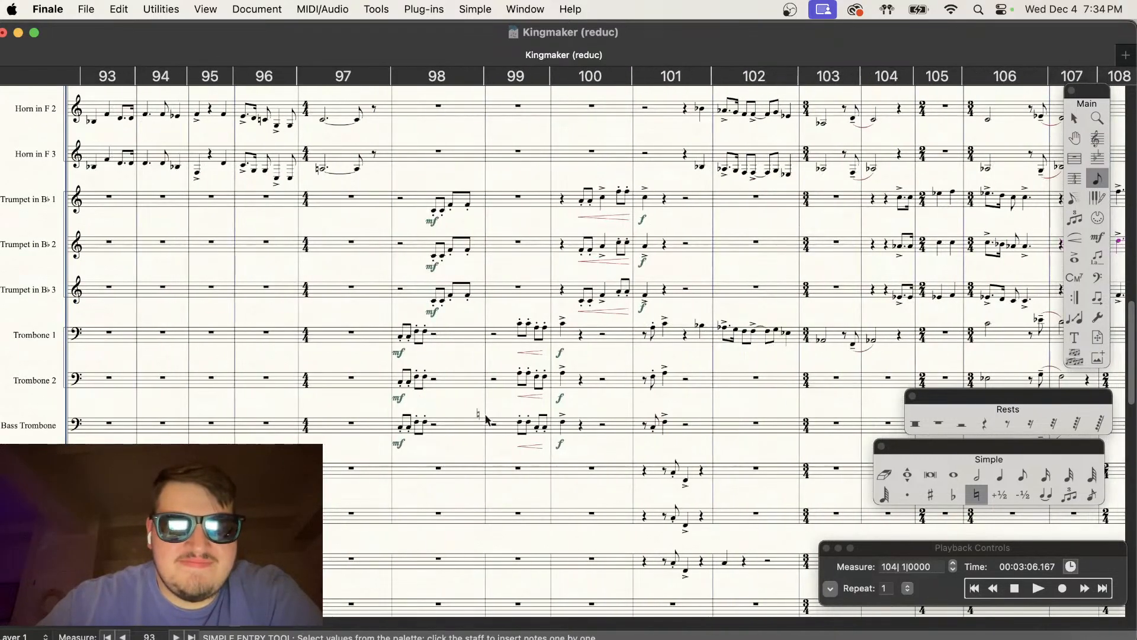
{"action": "scroll", "coordinate": [486, 419], "scroll_direction": "right", "scroll_amount": 3}
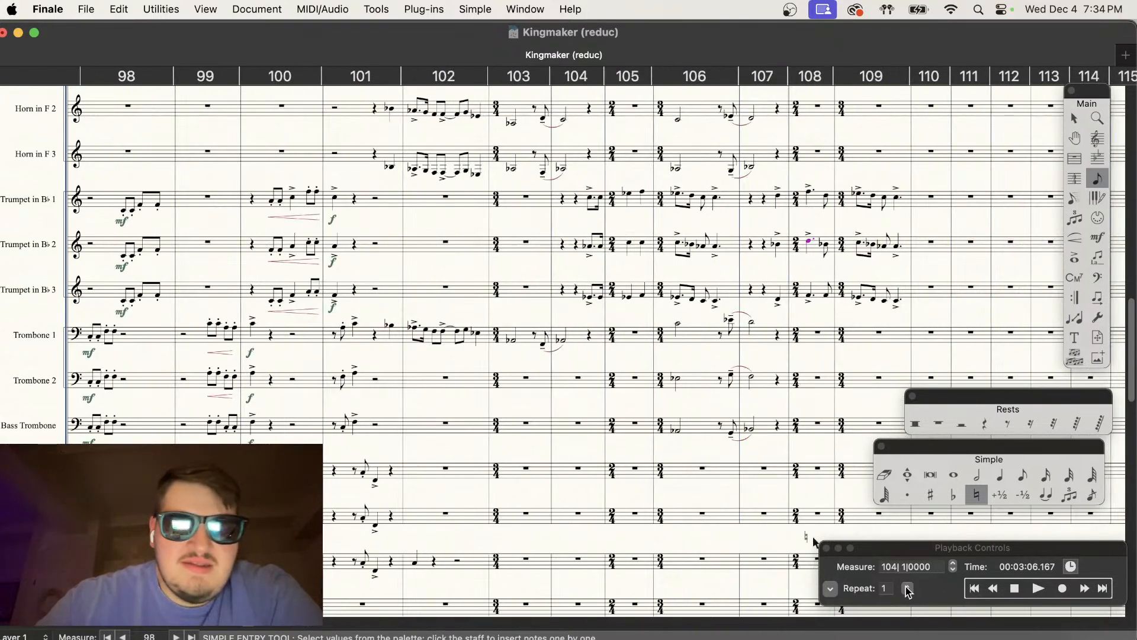
{"action": "left_click", "coordinate": [1017, 588]}
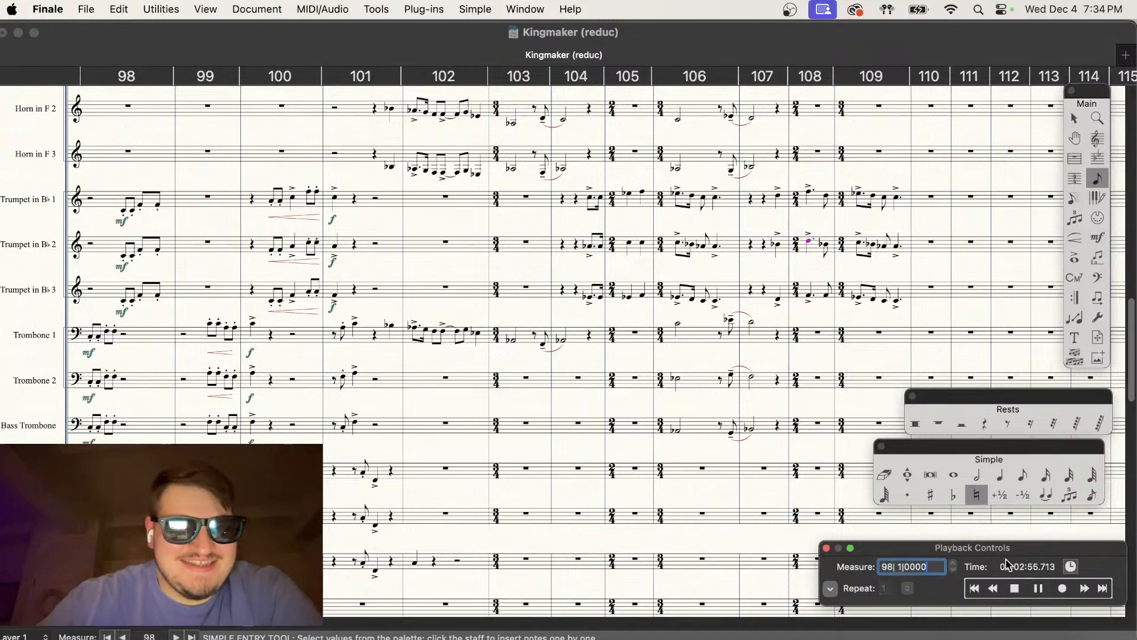
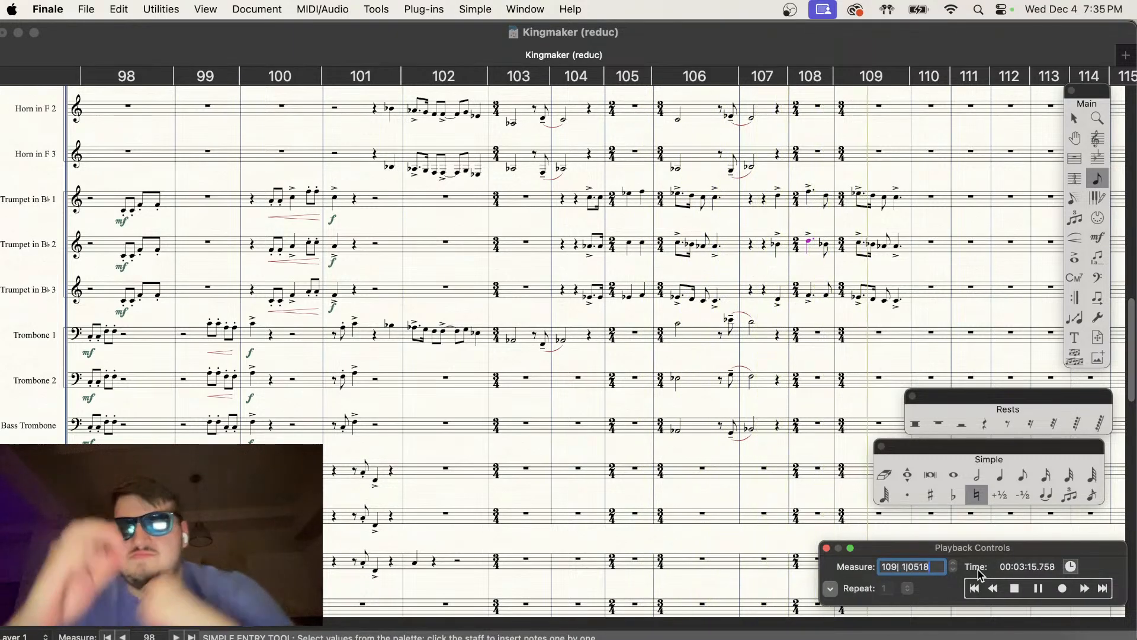
{"action": "left_click", "coordinate": [1014, 589]}
{"action": "scroll", "coordinate": [742, 461], "scroll_direction": "right", "scroll_amount": 3}
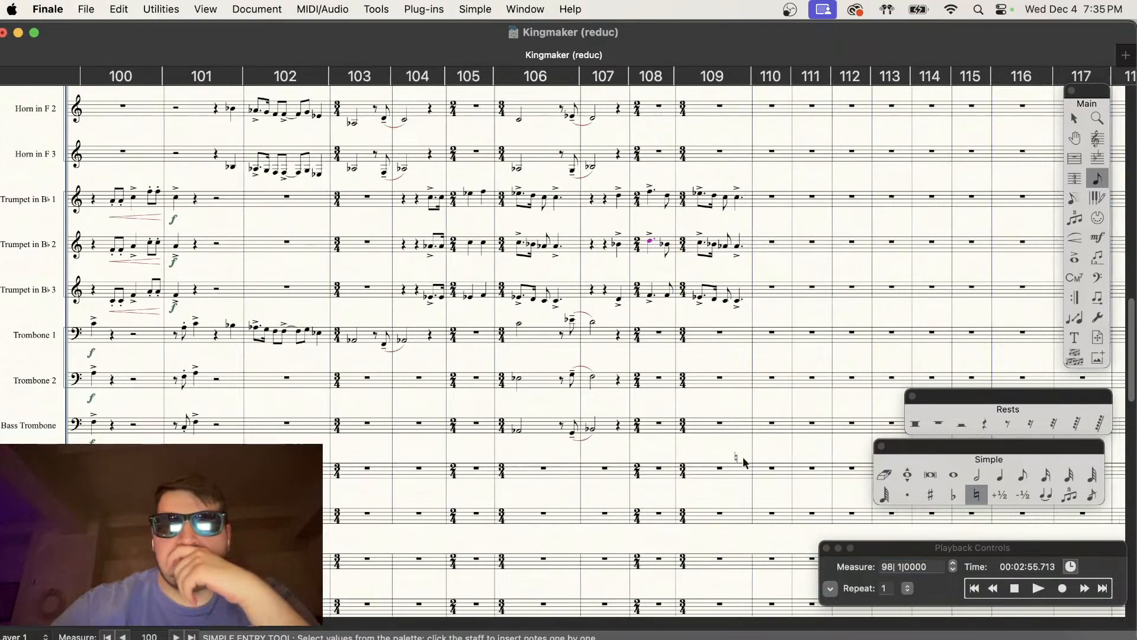
{"action": "scroll", "coordinate": [742, 460], "scroll_direction": "right", "scroll_amount": 3}
{"action": "scroll", "coordinate": [742, 460], "scroll_direction": "up", "scroll_amount": 3}
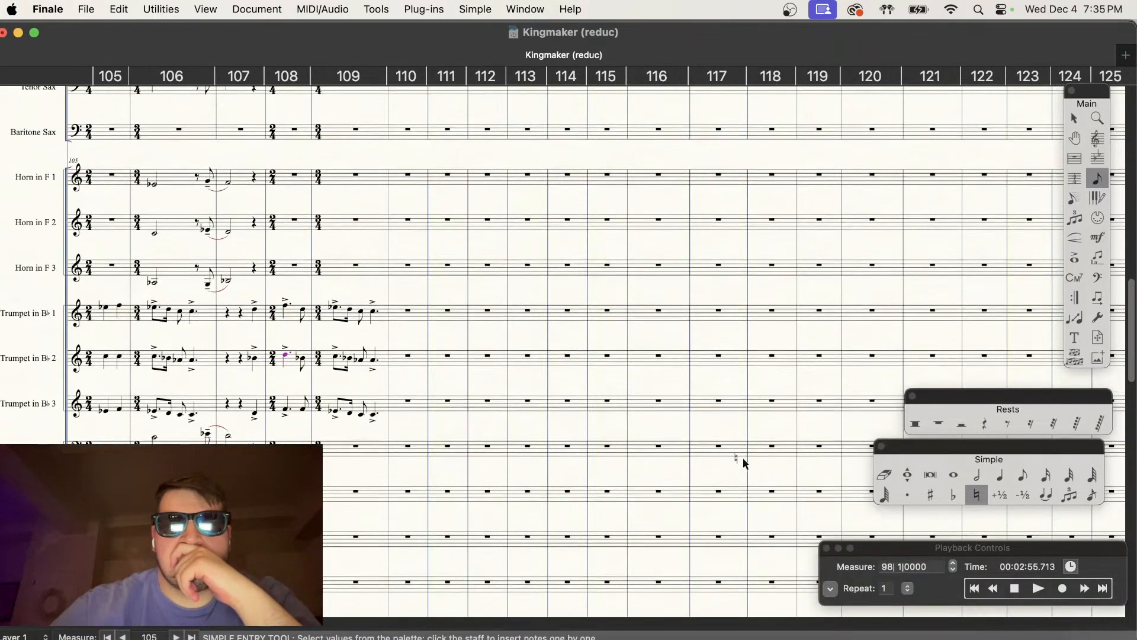
Step: Copy the horn and trombone phrases from measures 106–107 into measures 109–110 on the same staves
{"action": "scroll", "coordinate": [742, 460], "scroll_direction": "left", "scroll_amount": 2}
{"action": "scroll", "coordinate": [742, 457], "scroll_direction": "up", "scroll_amount": 2}
{"action": "scroll", "coordinate": [736, 456], "scroll_direction": "down", "scroll_amount": 1}
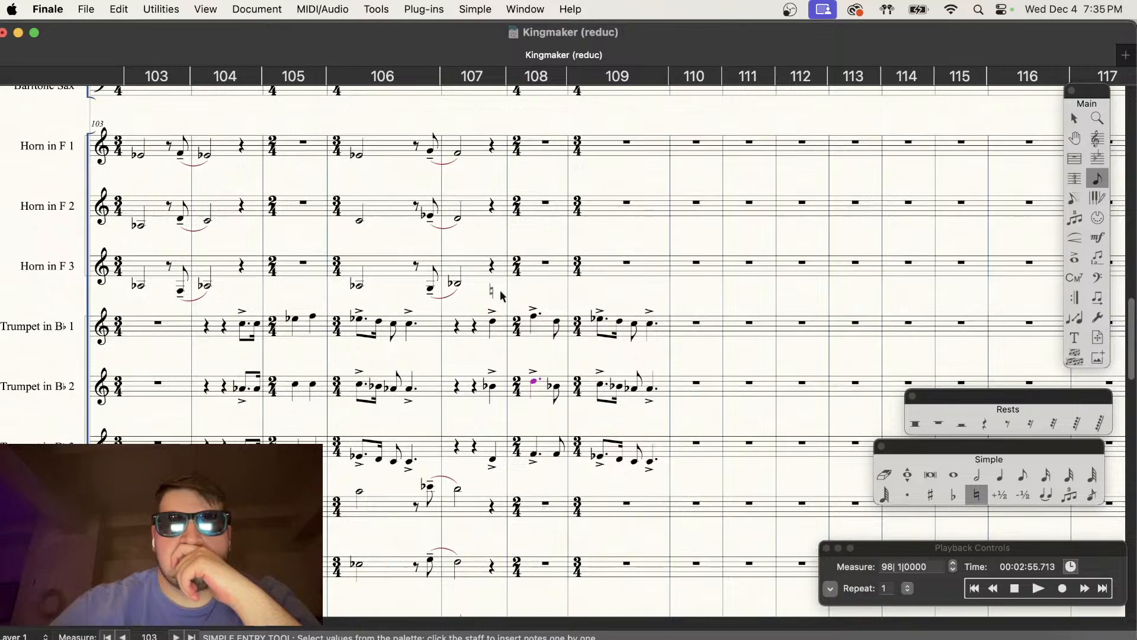
{"action": "scroll", "coordinate": [500, 295], "scroll_direction": "down", "scroll_amount": 2}
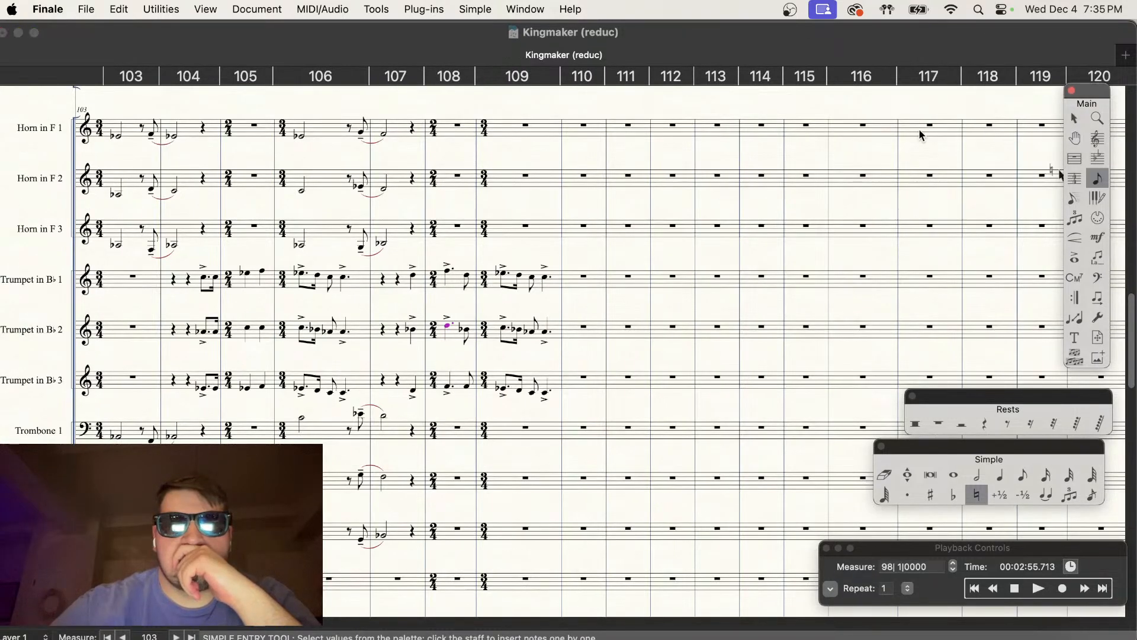
{"action": "left_click", "coordinate": [1078, 125]}
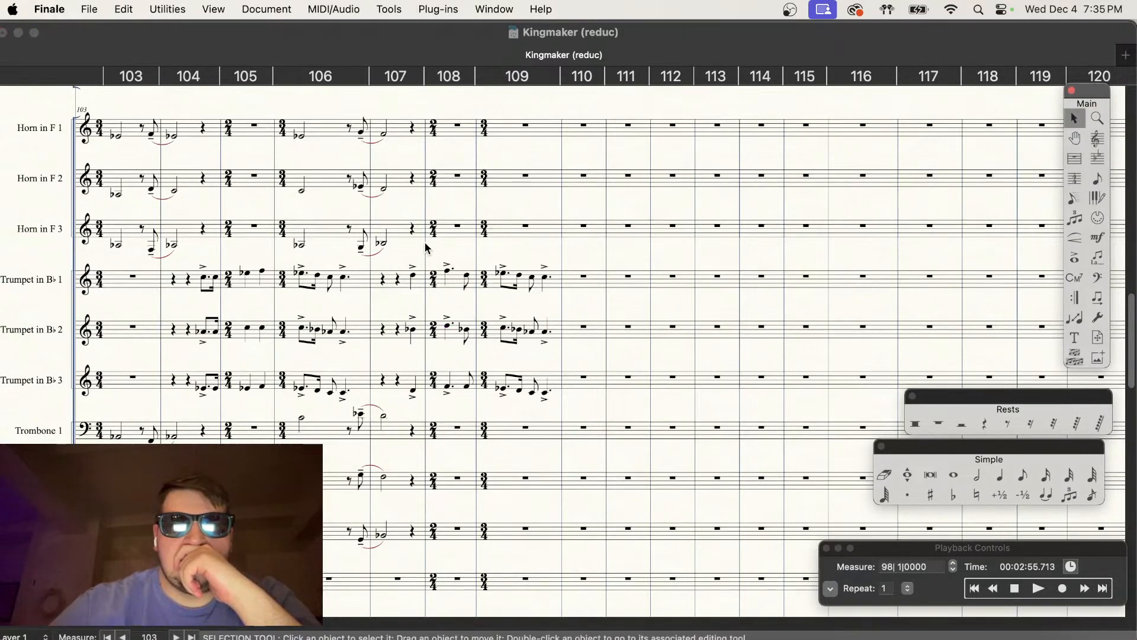
{"action": "left_click", "coordinate": [291, 101]}
{"action": "mouse_move", "coordinate": [418, 253]}
{"action": "left_mouse_down"}
{"action": "mouse_move", "coordinate": [275, 89]}
{"action": "mouse_move", "coordinate": [277, 106]}
{"action": "left_mouse_up"}
{"action": "left_click", "coordinate": [435, 230]}
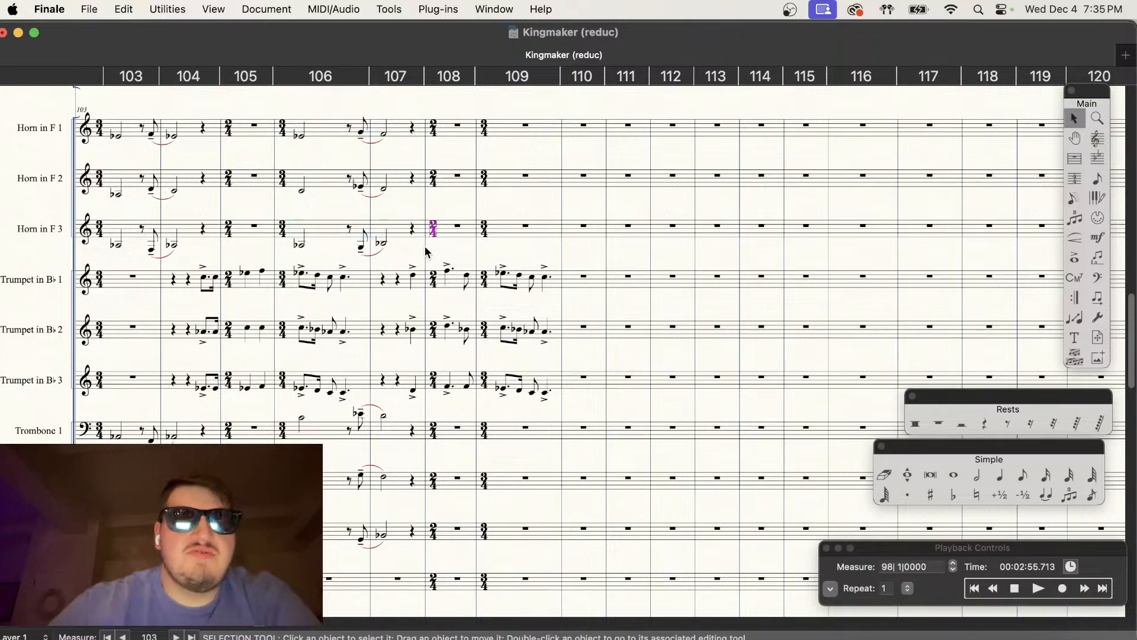
{"action": "left_click_drag", "start_coordinate": [385, 226], "coordinate": [490, 131]}
{"action": "left_click_drag", "start_coordinate": [426, 552], "coordinate": [493, 432]}
Step: Play back the score from measure 103 through the copied phrase in measure 109
{"action": "left_click", "coordinate": [1038, 588]}
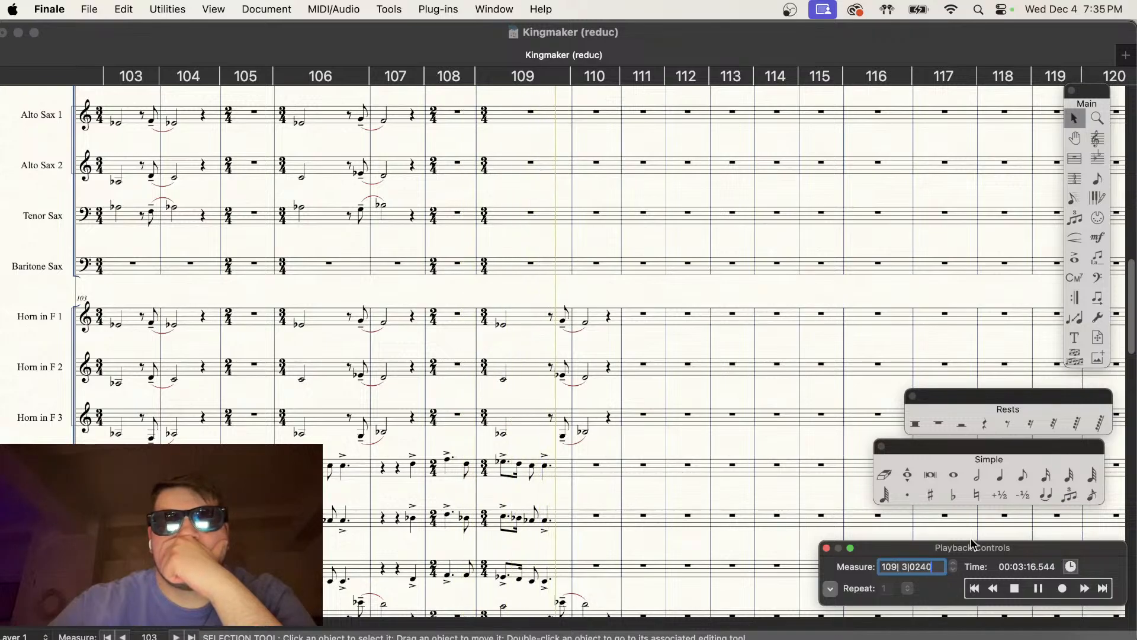
{"action": "left_click", "coordinate": [1014, 588]}
{"action": "scroll", "coordinate": [766, 475], "scroll_direction": "down", "scroll_amount": 3}
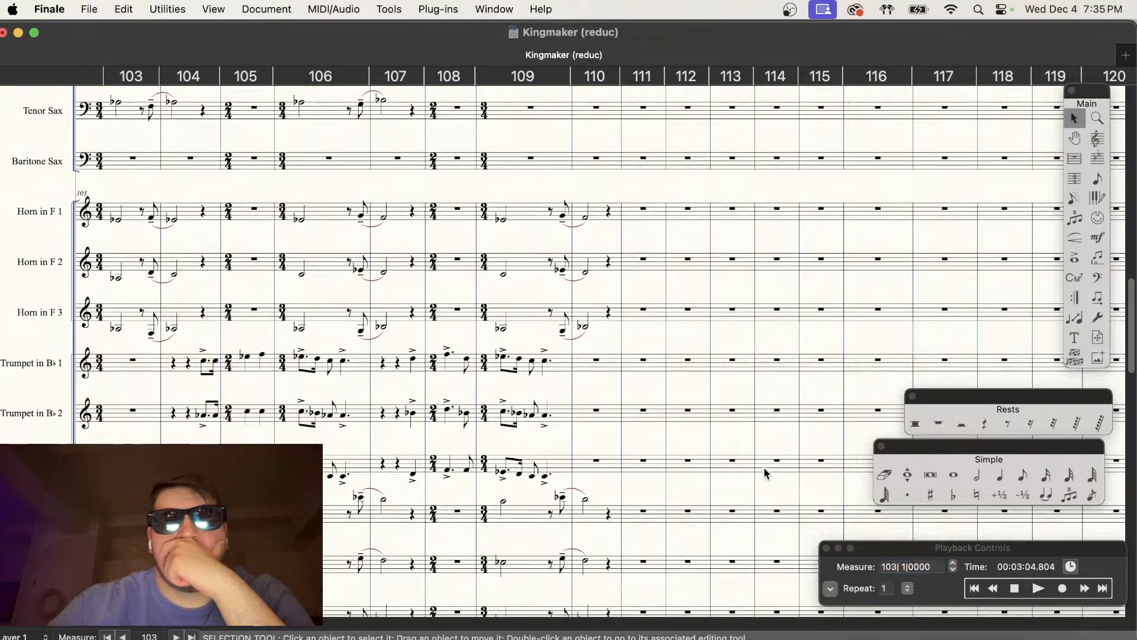
Step: Switch to Simple Entry with the quarter note as the entry value
{"action": "key", "text": "super+equal"}
{"action": "key", "text": "super+equal"}
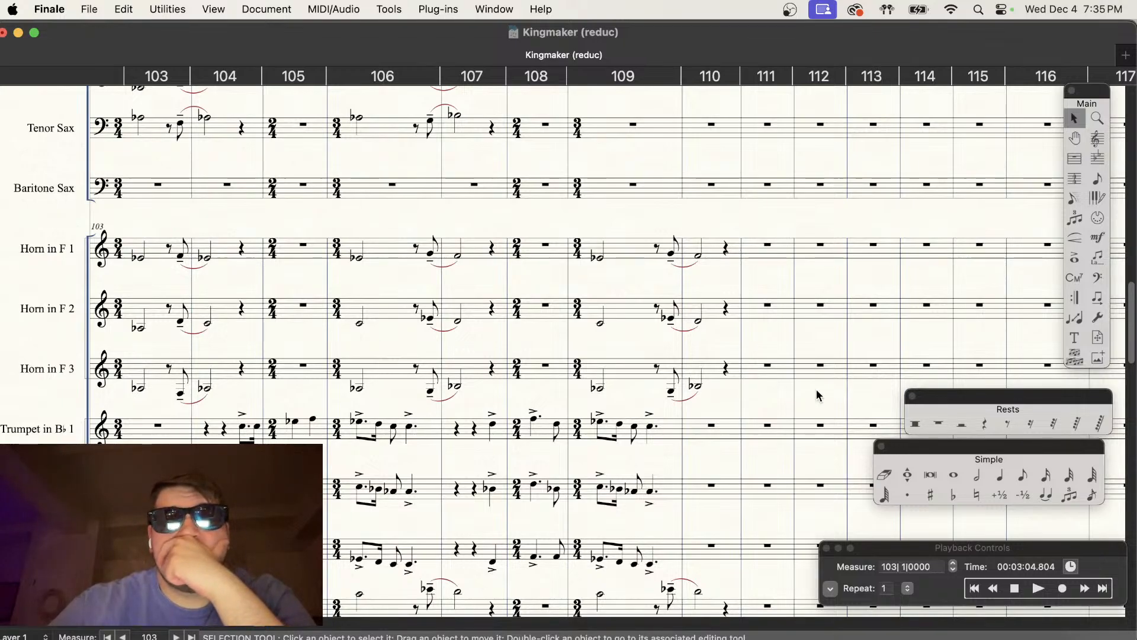
{"action": "left_click", "coordinate": [1001, 476]}
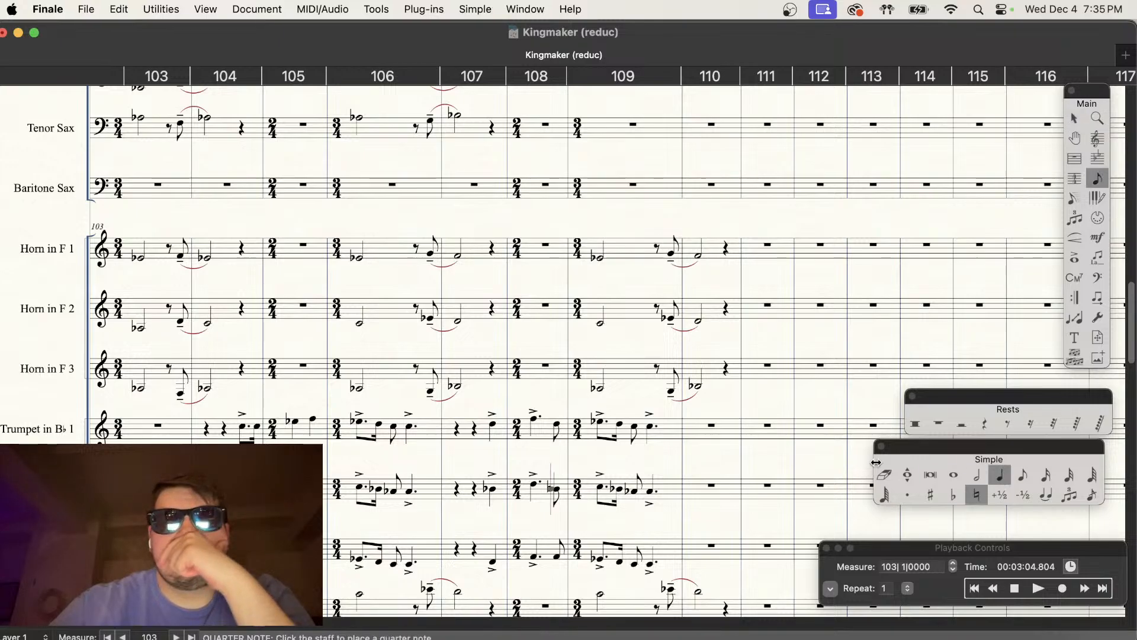
Step: Examine the woodwind and brass staves around measures 97–110 and the piano sketch from measure 116 onward
{"action": "key", "text": "super+minus"}
{"action": "key", "text": "super+minus"}
{"action": "key", "text": "super+minus"}
{"action": "key", "text": "super+minus"}
{"action": "scroll", "coordinate": [717, 426], "scroll_direction": "left", "scroll_amount": 2}
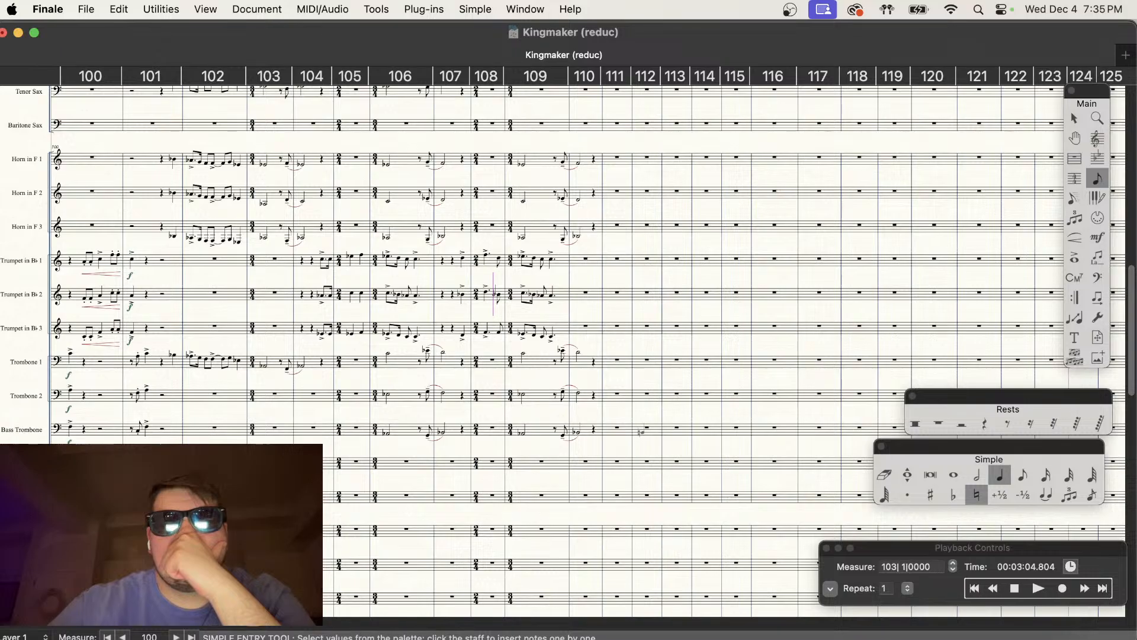
{"action": "scroll", "coordinate": [641, 432], "scroll_direction": "up", "scroll_amount": 10}
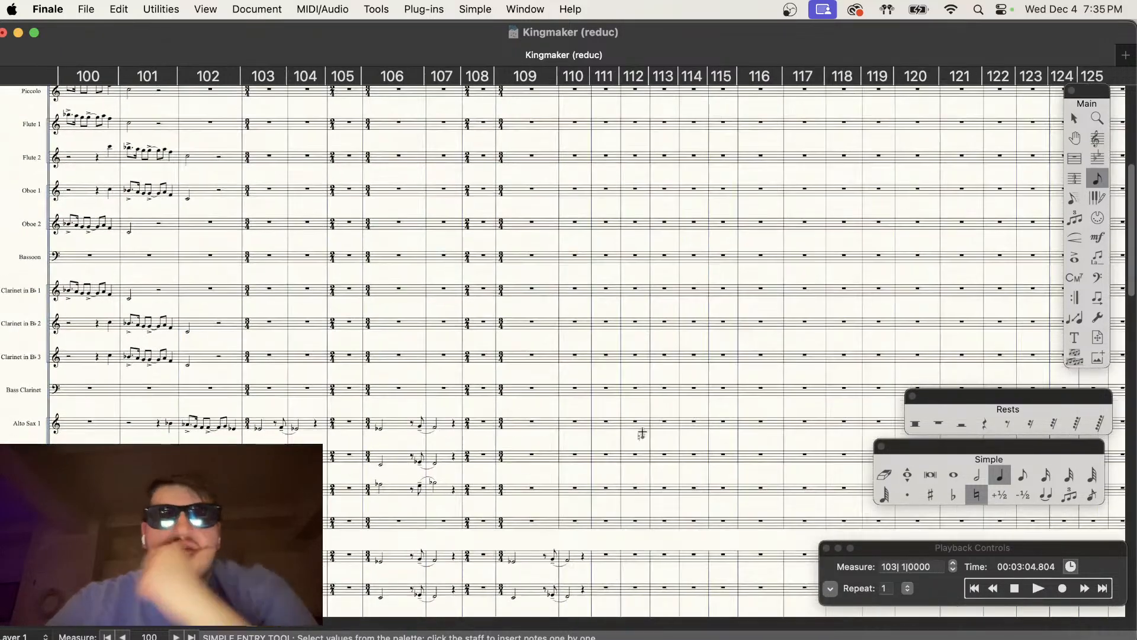
{"action": "key", "text": "super+minus"}
{"action": "scroll", "coordinate": [643, 432], "scroll_direction": "right", "scroll_amount": 2}
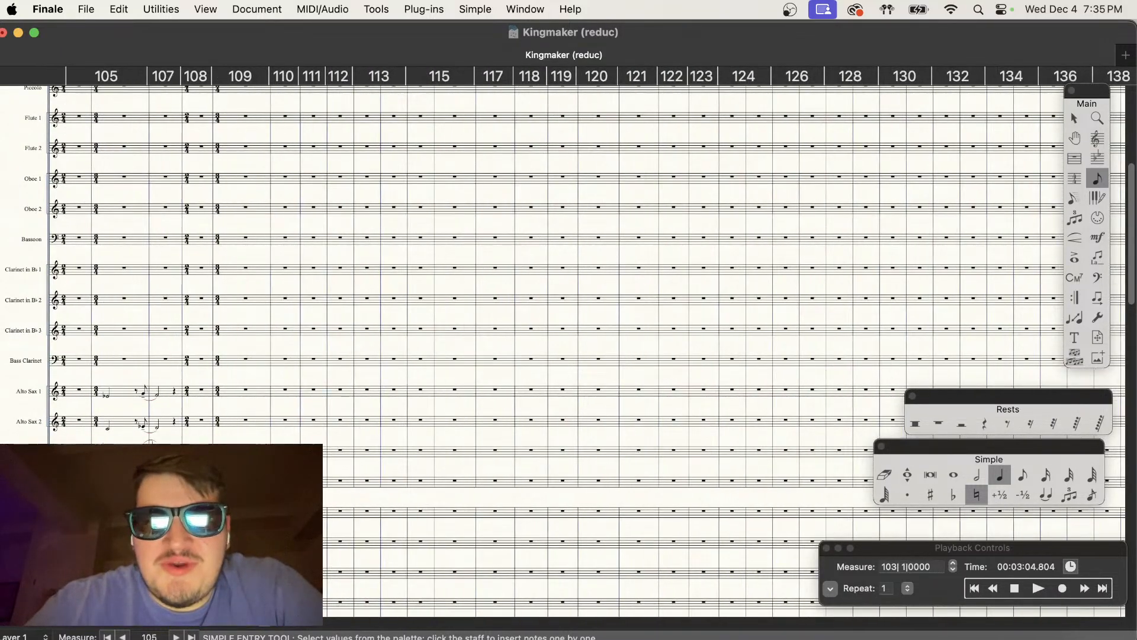
{"action": "scroll", "coordinate": [642, 432], "scroll_direction": "right", "scroll_amount": 10}
{"action": "scroll", "coordinate": [643, 431], "scroll_direction": "left", "scroll_amount": 20}
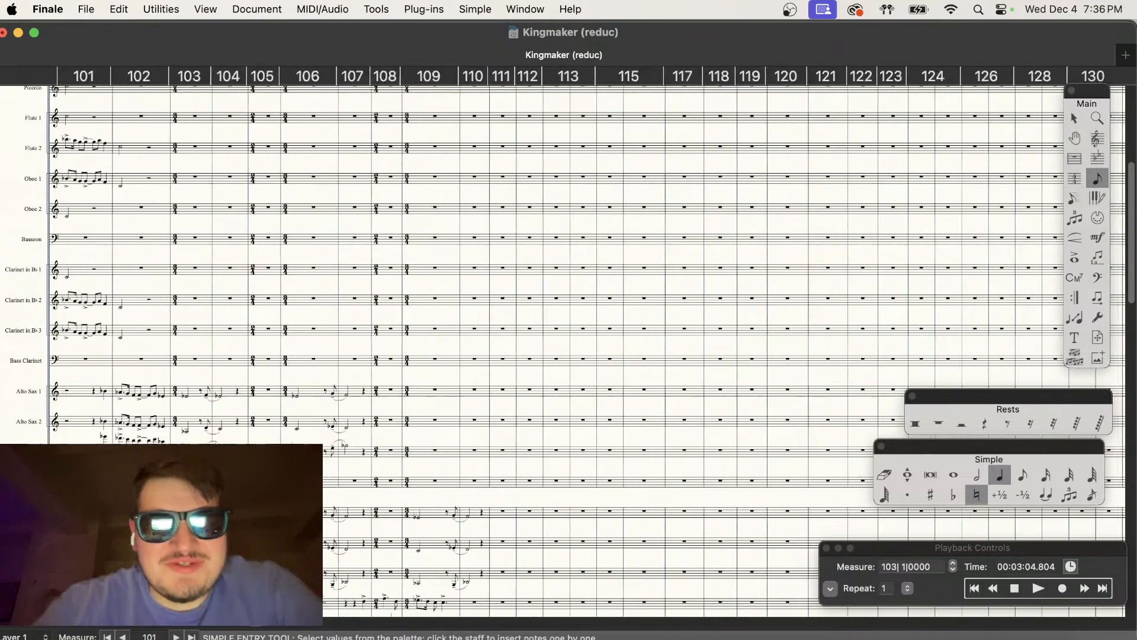
{"action": "scroll", "coordinate": [643, 432], "scroll_direction": "left", "scroll_amount": 12}
{"action": "scroll", "coordinate": [642, 432], "scroll_direction": "right", "scroll_amount": 16}
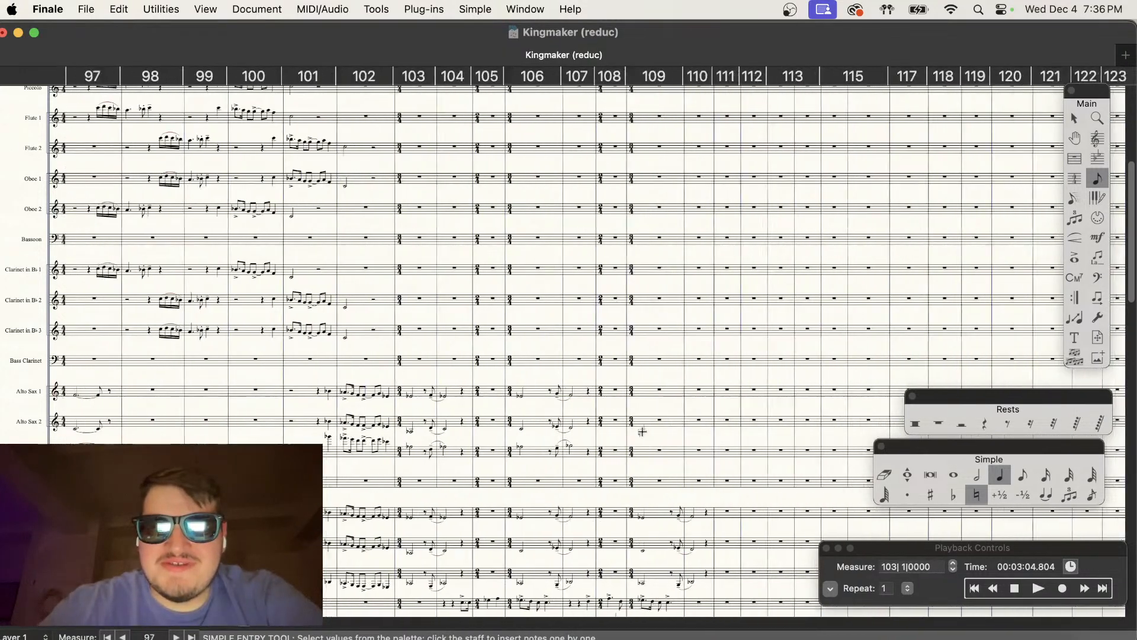
{"action": "scroll", "coordinate": [491, 394], "scroll_direction": "right", "scroll_amount": 13}
{"action": "scroll", "coordinate": [491, 393], "scroll_direction": "up", "scroll_amount": 5}
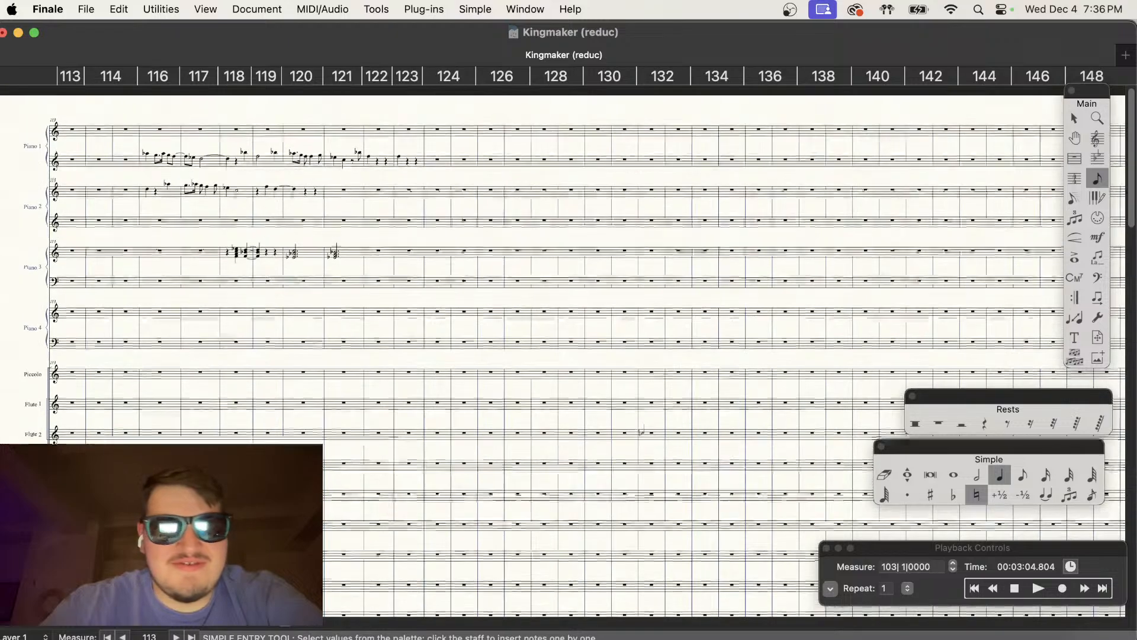
{"action": "scroll", "coordinate": [490, 394], "scroll_direction": "up", "scroll_amount": 6}
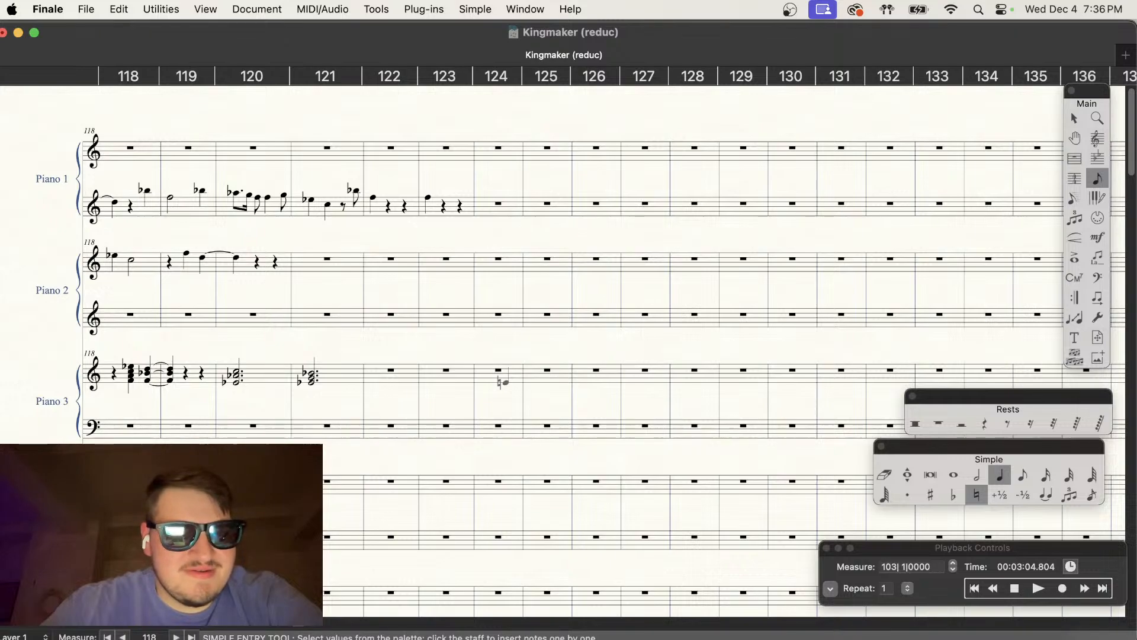
Step: Play back the end of the piano sketch from measure 119
{"action": "scroll", "coordinate": [503, 382], "scroll_direction": "right", "scroll_amount": 2}
{"action": "scroll", "coordinate": [502, 382], "scroll_direction": "left", "scroll_amount": 1}
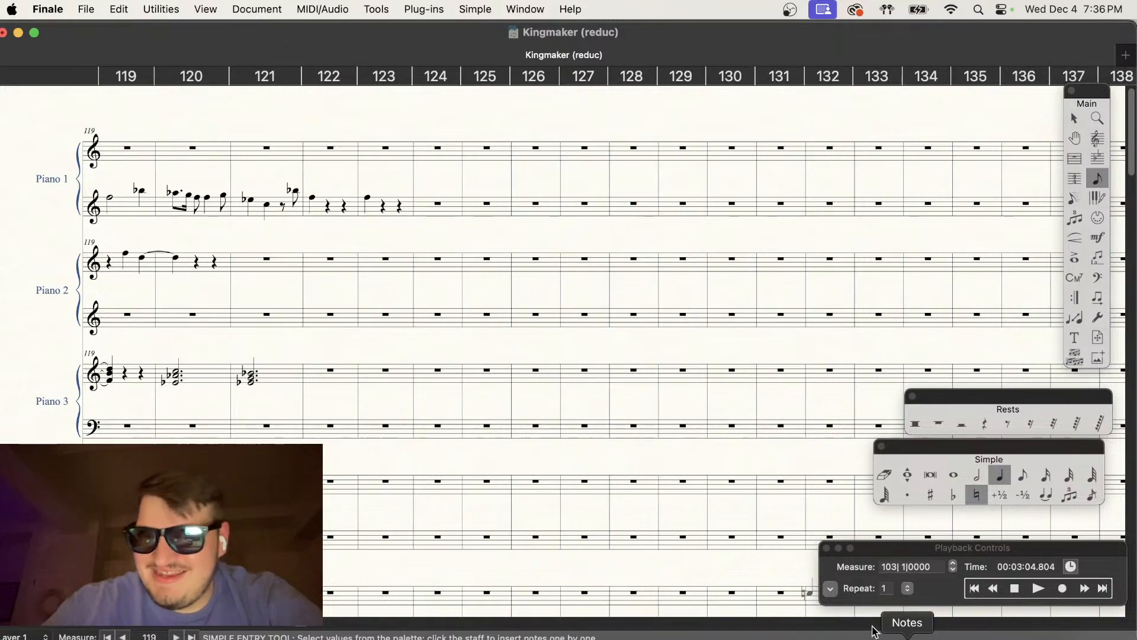
{"action": "left_click", "coordinate": [1016, 590]}
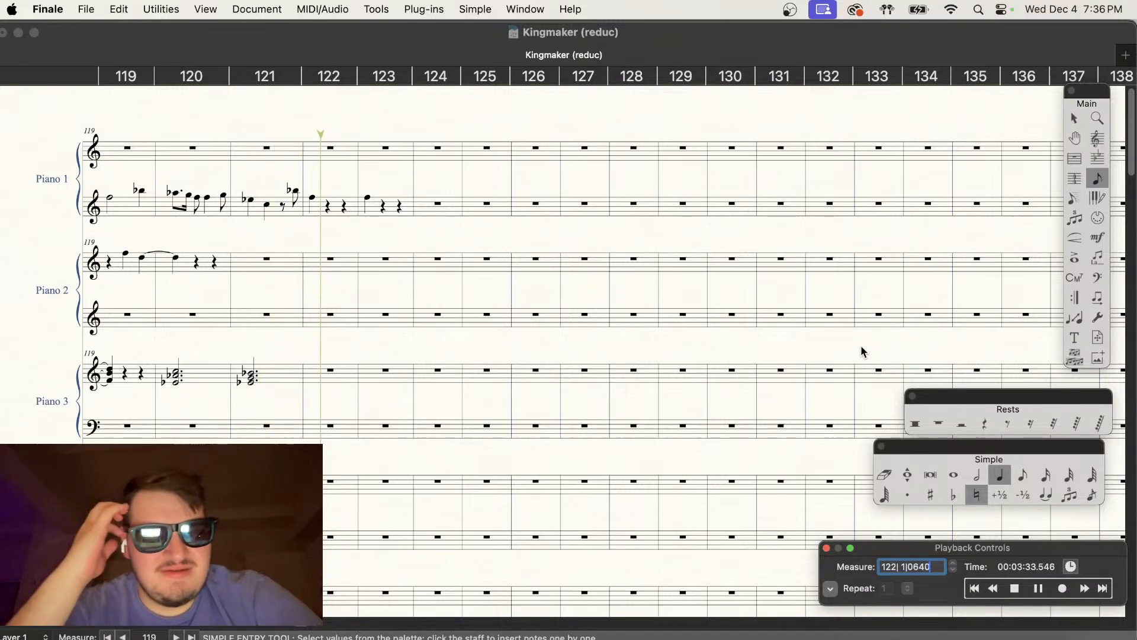
{"action": "left_click", "coordinate": [1016, 589]}
Step: Play back the full ensemble from measure 99 to measure 110
{"action": "scroll", "coordinate": [704, 447], "scroll_direction": "down", "scroll_amount": 1}
{"action": "scroll", "coordinate": [704, 448], "scroll_direction": "left", "scroll_amount": 5}
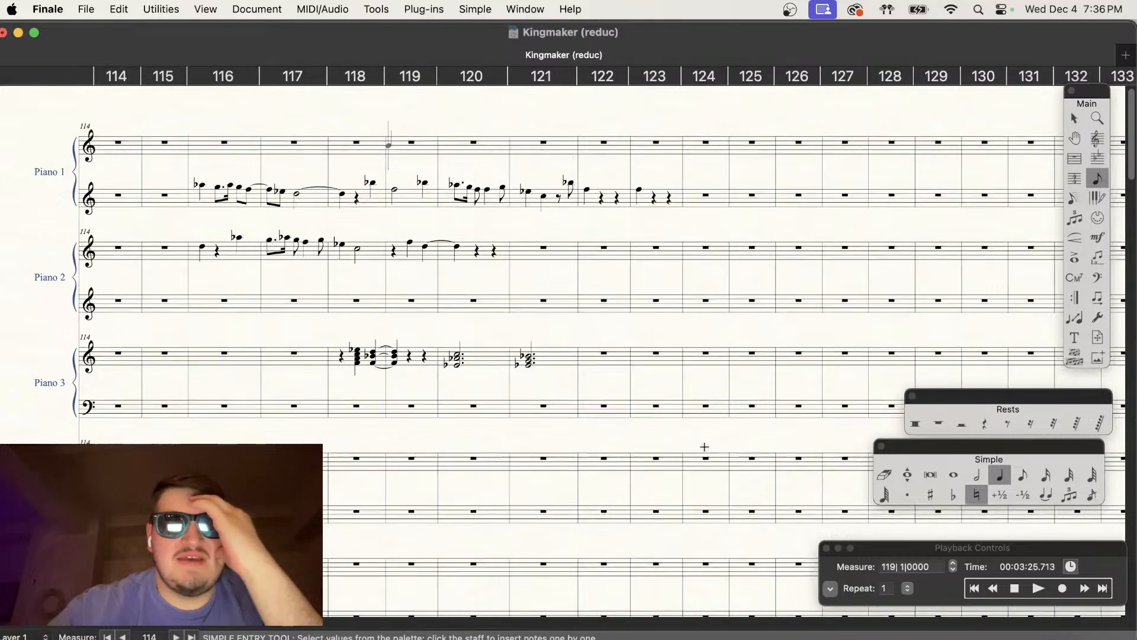
{"action": "scroll", "coordinate": [705, 448], "scroll_direction": "down", "scroll_amount": 2}
{"action": "scroll", "coordinate": [705, 447], "scroll_direction": "left", "scroll_amount": 10}
{"action": "scroll", "coordinate": [702, 447], "scroll_direction": "left", "scroll_amount": 8}
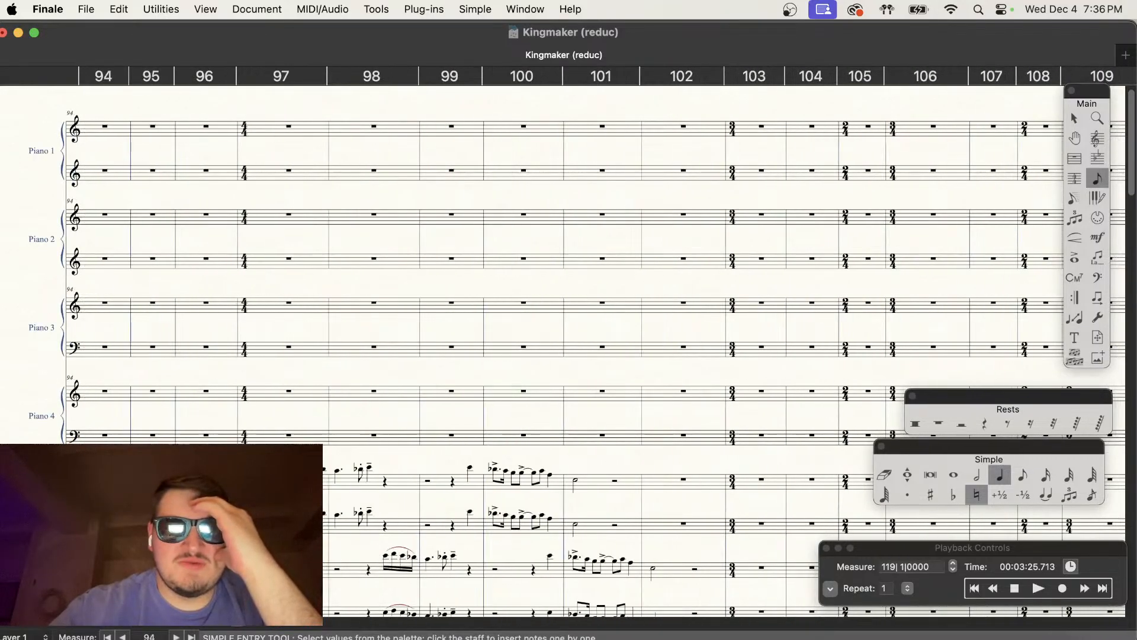
{"action": "scroll", "coordinate": [701, 447], "scroll_direction": "right", "scroll_amount": 4}
{"action": "scroll", "coordinate": [702, 447], "scroll_direction": "down", "scroll_amount": 5}
{"action": "scroll", "coordinate": [702, 447], "scroll_direction": "down", "scroll_amount": 10}
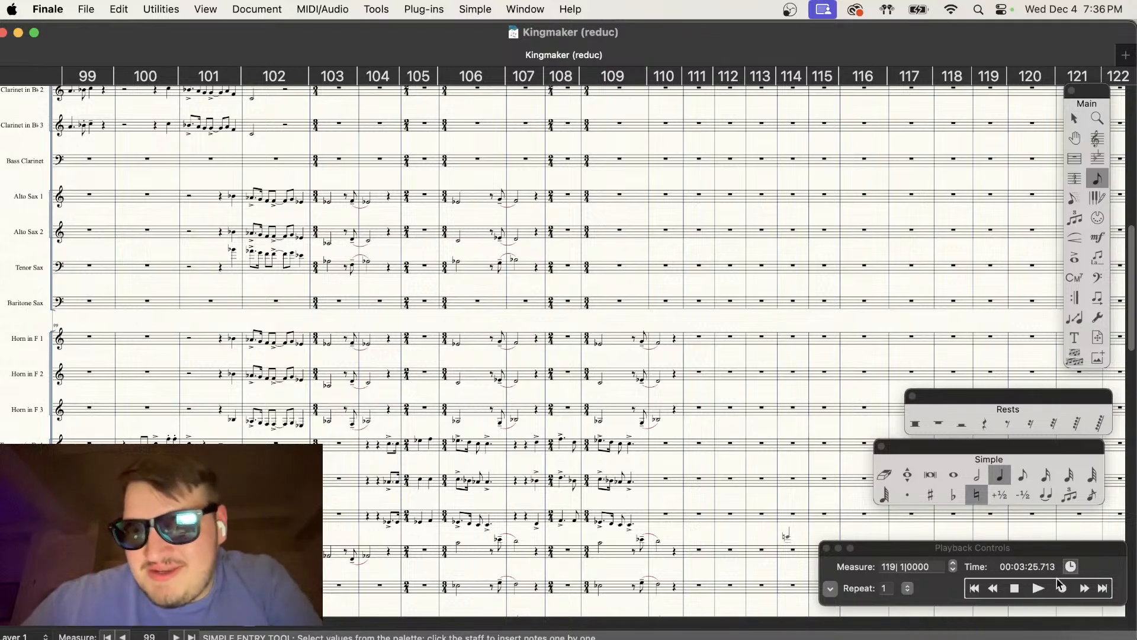
{"action": "left_click", "coordinate": [1015, 589]}
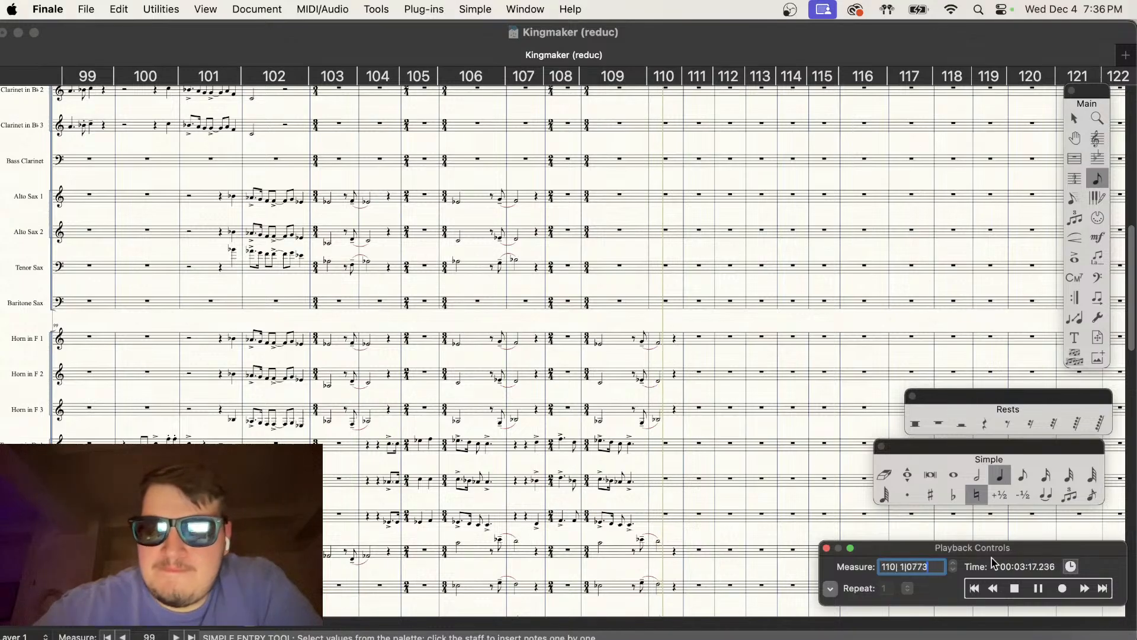
{"action": "left_click", "coordinate": [1018, 587]}
Step: Examine the horn, trumpet and trombone parts in measures 99–110 up to the empty measures that follow
{"action": "key", "text": "super+equal"}
{"action": "key", "text": "super+equal"}
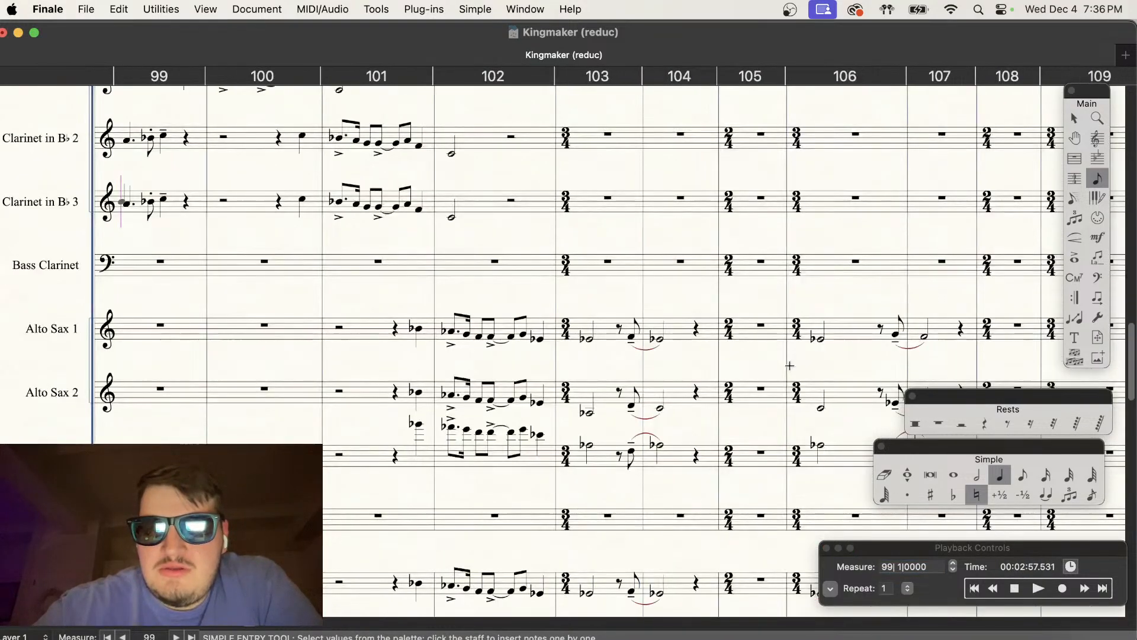
{"action": "scroll", "coordinate": [749, 286], "scroll_direction": "down", "scroll_amount": 10}
{"action": "scroll", "coordinate": [750, 286], "scroll_direction": "right", "scroll_amount": 10}
{"action": "scroll", "coordinate": [750, 286], "scroll_direction": "up", "scroll_amount": 3}
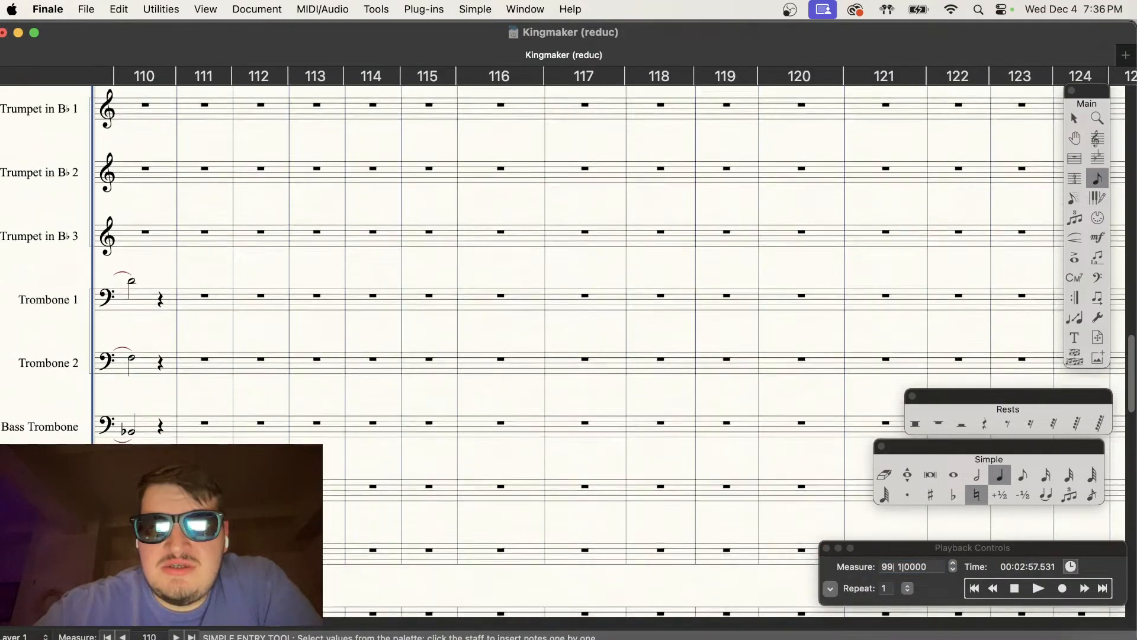
{"action": "scroll", "coordinate": [569, 266], "scroll_direction": "left", "scroll_amount": 12}
{"action": "scroll", "coordinate": [569, 267], "scroll_direction": "right", "scroll_amount": 2}
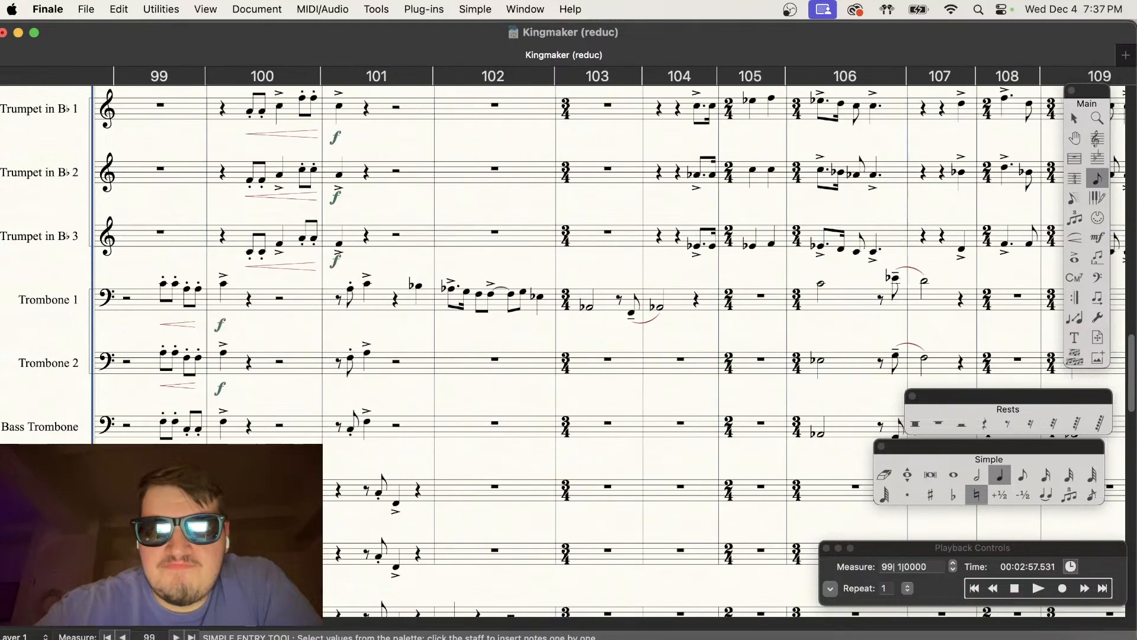
{"action": "scroll", "coordinate": [748, 281], "scroll_direction": "right", "scroll_amount": 3}
{"action": "scroll", "coordinate": [748, 281], "scroll_direction": "up", "scroll_amount": 1}
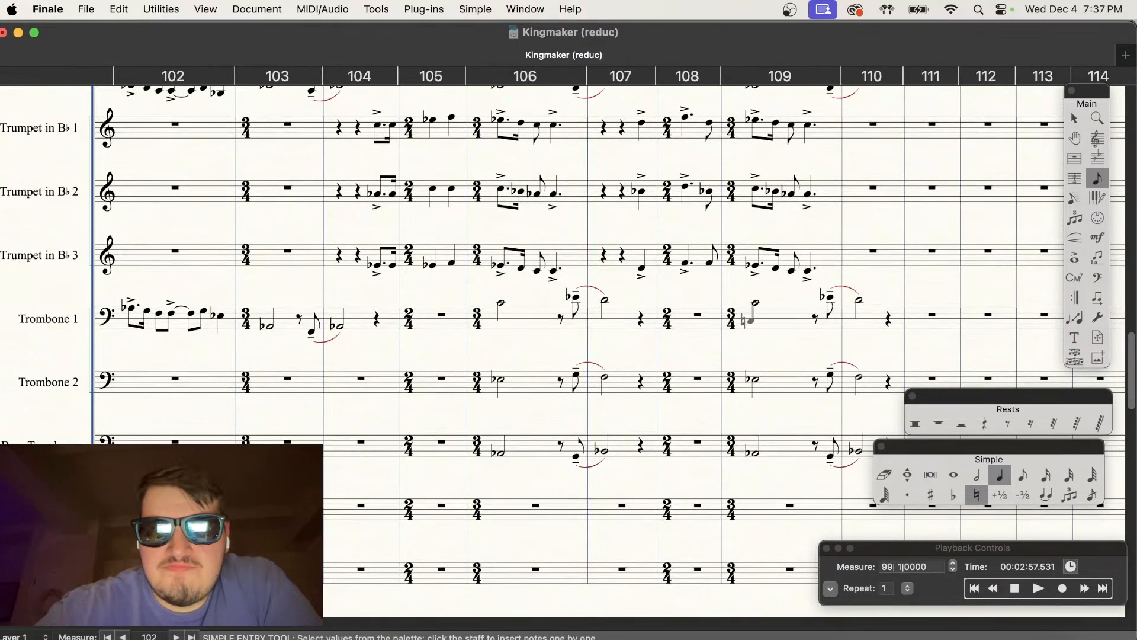
{"action": "scroll", "coordinate": [747, 320], "scroll_direction": "up", "scroll_amount": 2}
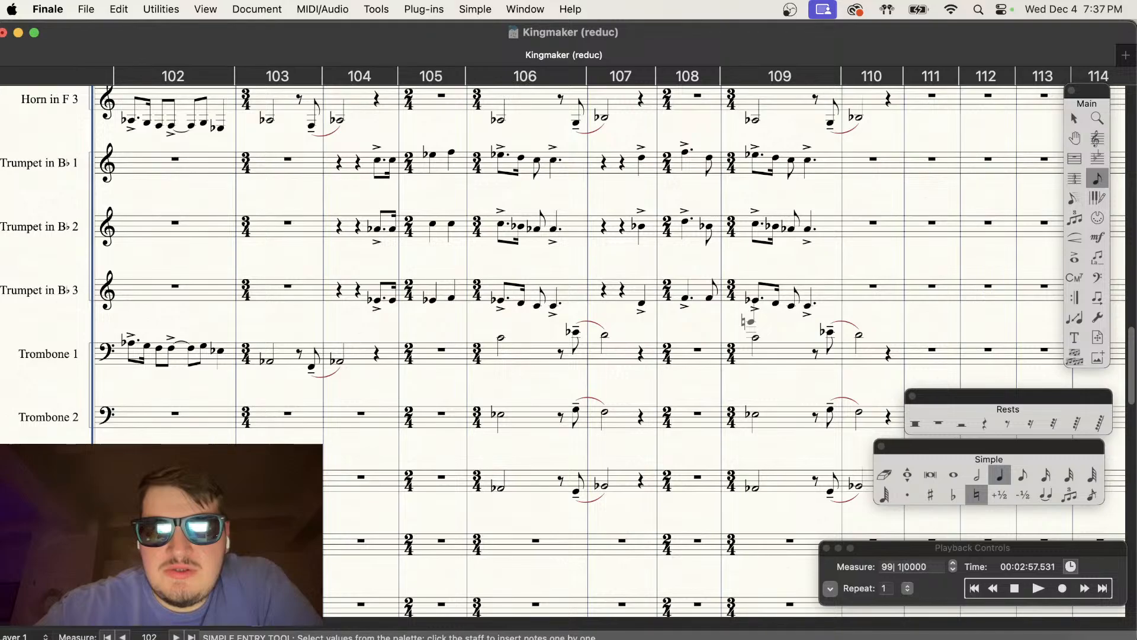
{"action": "scroll", "coordinate": [748, 321], "scroll_direction": "right", "scroll_amount": 2}
{"action": "key", "text": "super+equal"}
{"action": "key", "text": "super+equal"}
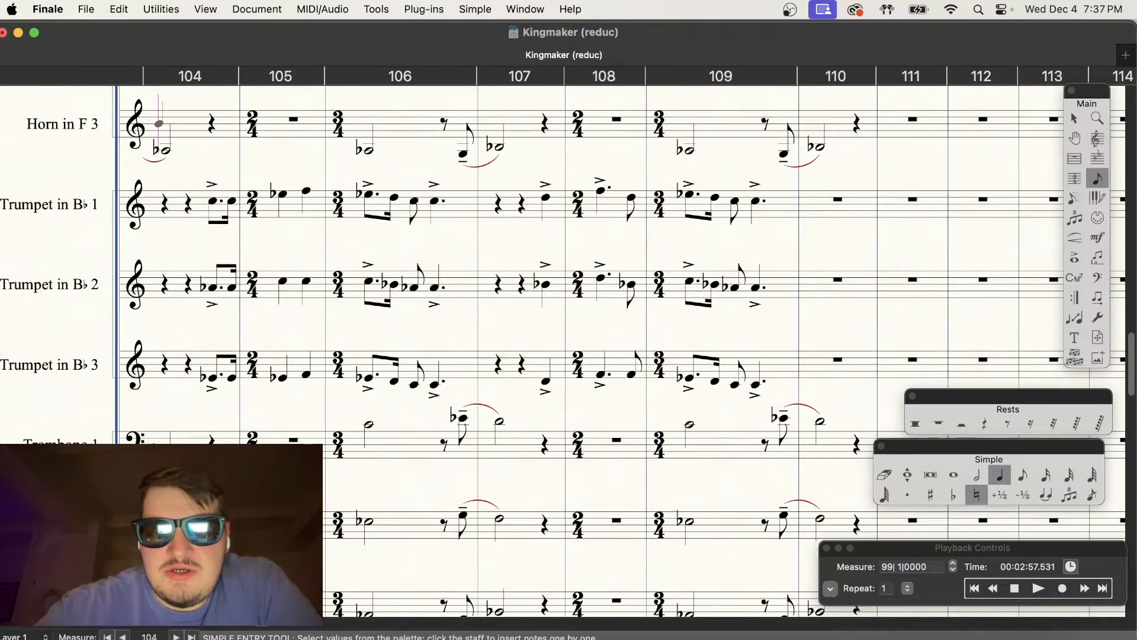
{"action": "scroll", "coordinate": [791, 426], "scroll_direction": "down", "scroll_amount": 3}
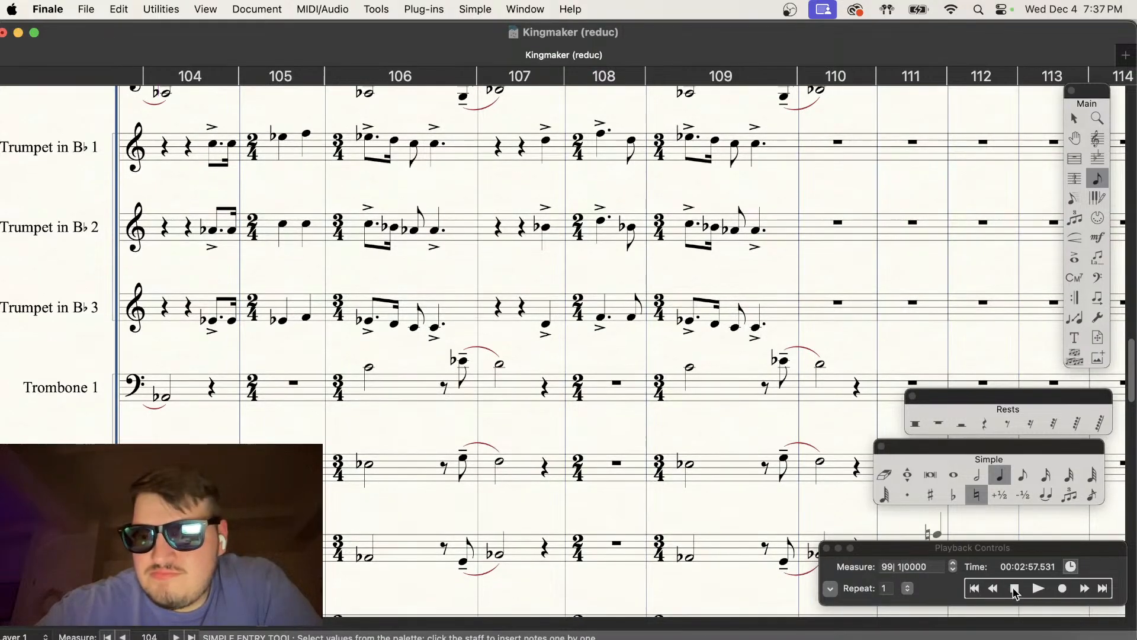
Step: Play back the brass passage from measure 97 through measures 109–110
{"action": "left_click", "coordinate": [1015, 591]}
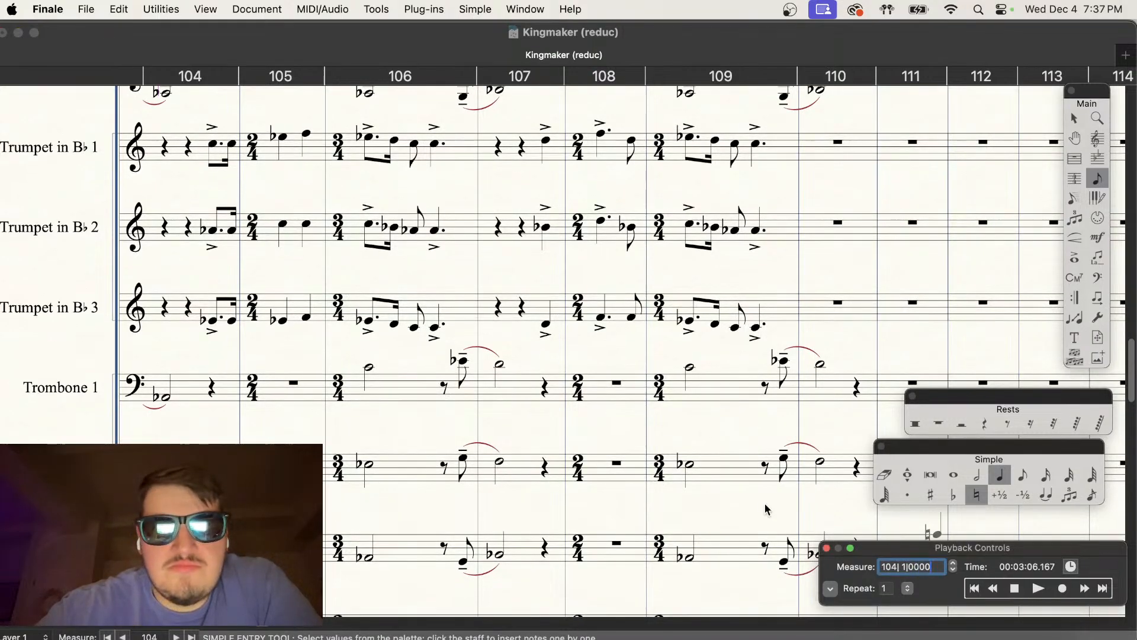
{"action": "scroll", "coordinate": [609, 483], "scroll_direction": "left", "scroll_amount": 2}
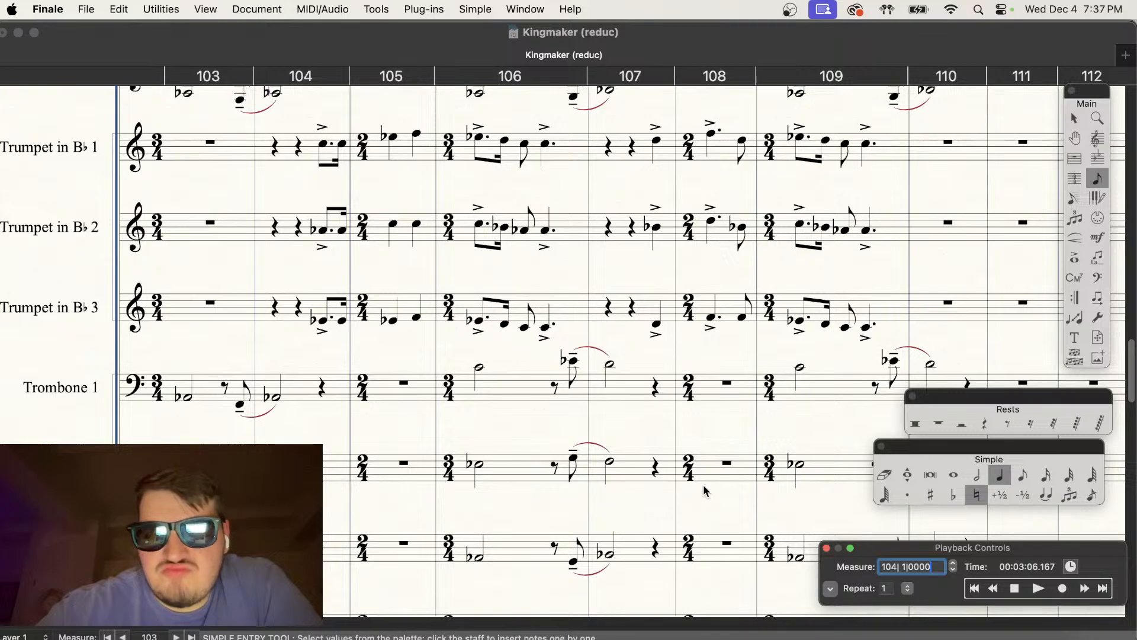
{"action": "scroll", "coordinate": [703, 485], "scroll_direction": "left", "scroll_amount": 10}
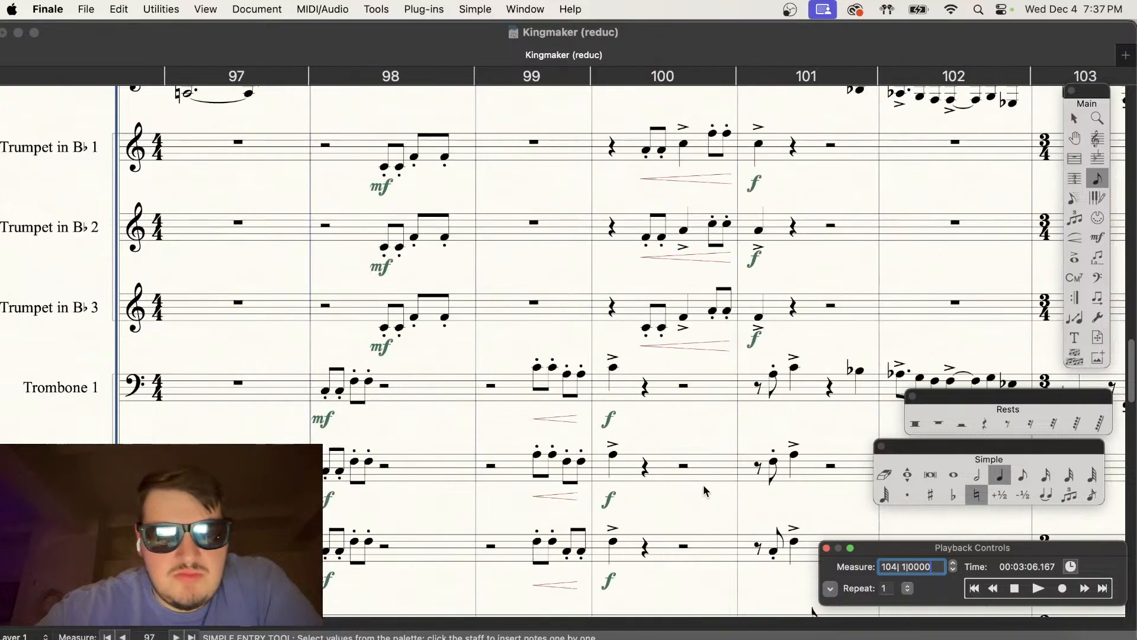
{"action": "left_click", "coordinate": [1033, 590]}
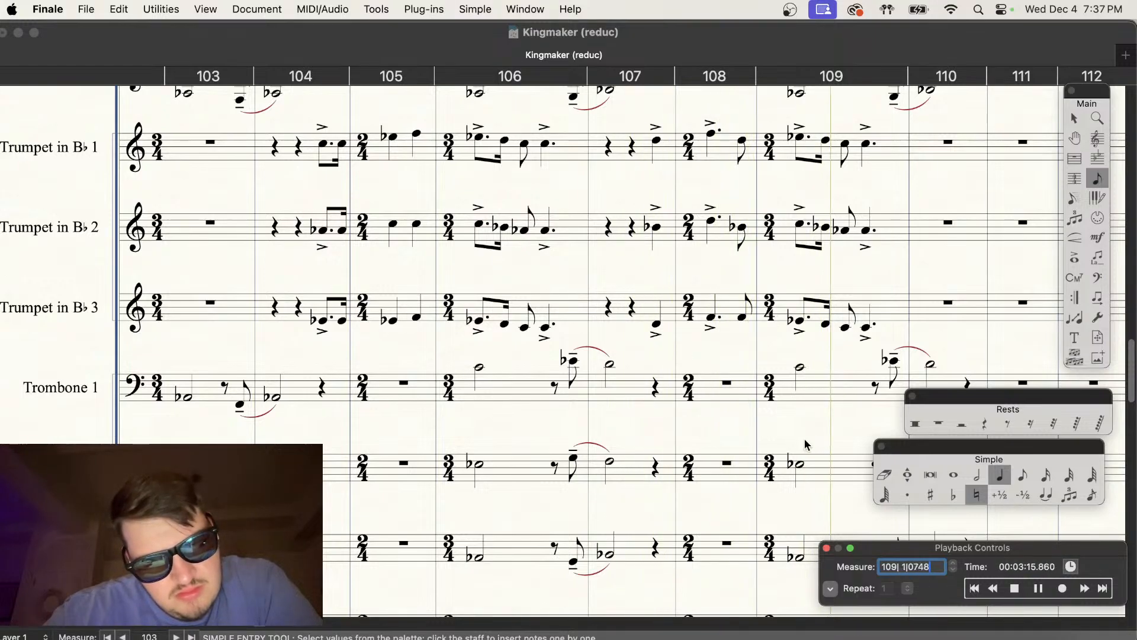
{"action": "left_click", "coordinate": [1012, 588]}
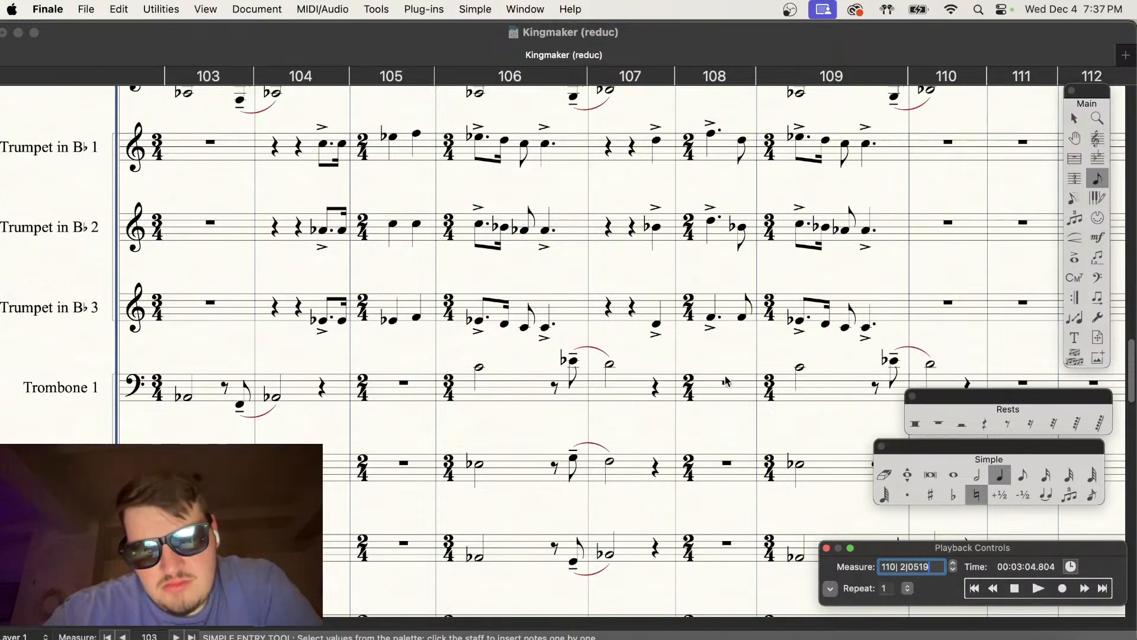
Step: Play back the ensemble from measure 105 to the end of measure 109
{"action": "left_click", "coordinate": [747, 413]}
{"action": "scroll", "coordinate": [743, 408], "scroll_direction": "right", "scroll_amount": 10}
{"action": "scroll", "coordinate": [734, 391], "scroll_direction": "left", "scroll_amount": 3}
{"action": "scroll", "coordinate": [726, 375], "scroll_direction": "up", "scroll_amount": 5}
{"action": "scroll", "coordinate": [725, 375], "scroll_direction": "up", "scroll_amount": 1}
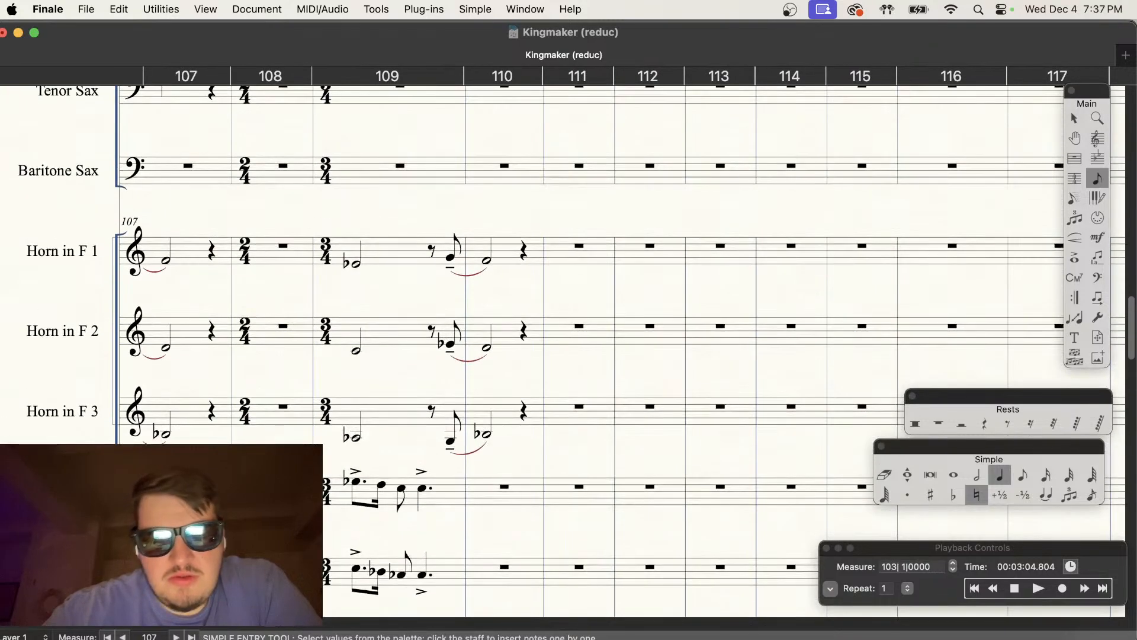
{"action": "left_click", "coordinate": [998, 476]}
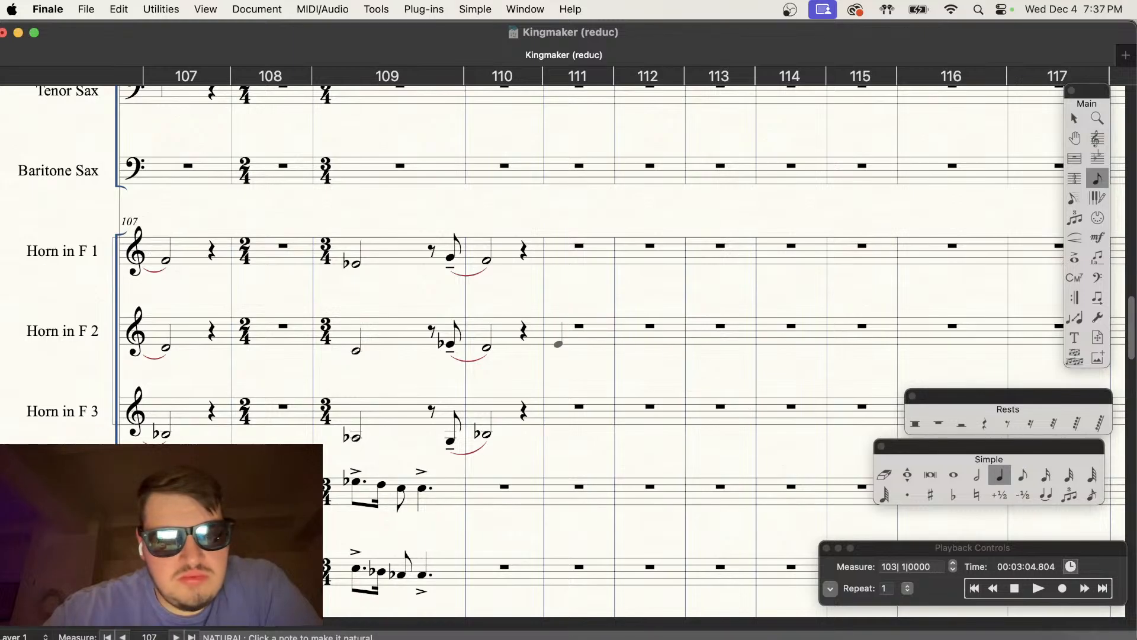
{"action": "scroll", "coordinate": [559, 343], "scroll_direction": "down", "scroll_amount": 6}
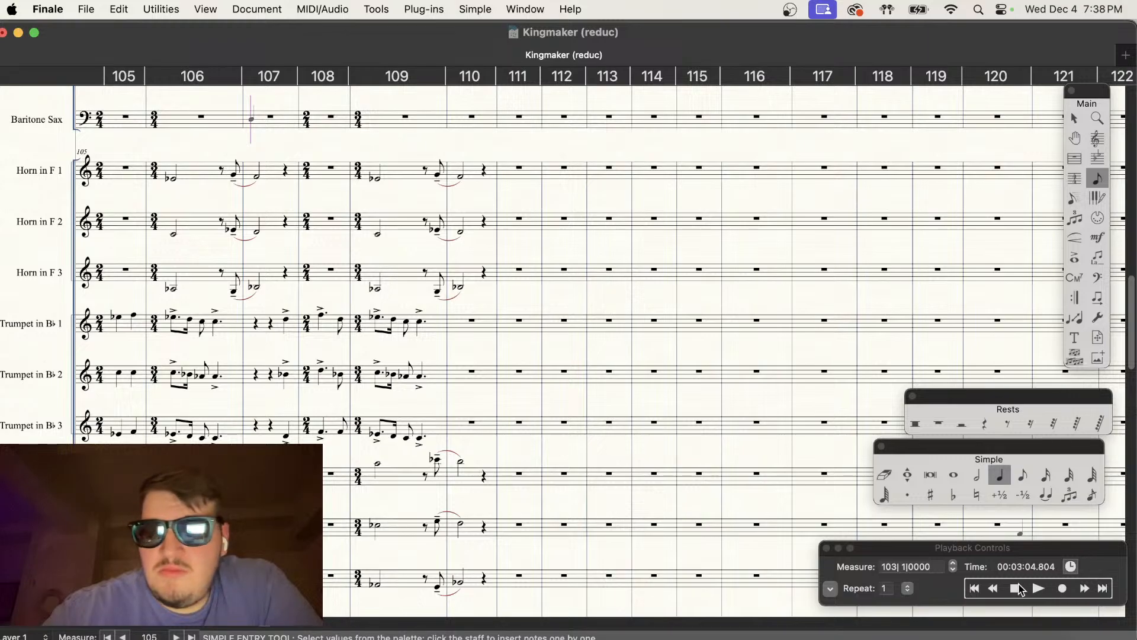
{"action": "left_click", "coordinate": [1038, 589]}
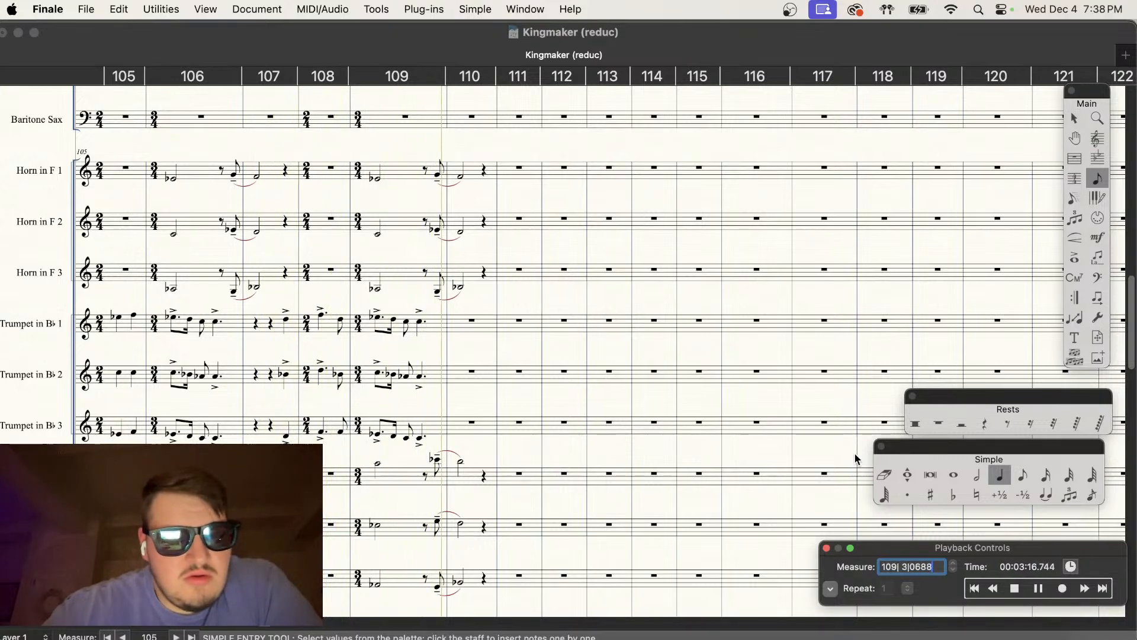
{"action": "left_click", "coordinate": [1015, 588]}
Step: Examine the woodwind, saxophone and brass parts in measures 86–110, and the score's opening from measure 1
{"action": "scroll", "coordinate": [687, 504], "scroll_direction": "left", "scroll_amount": 5}
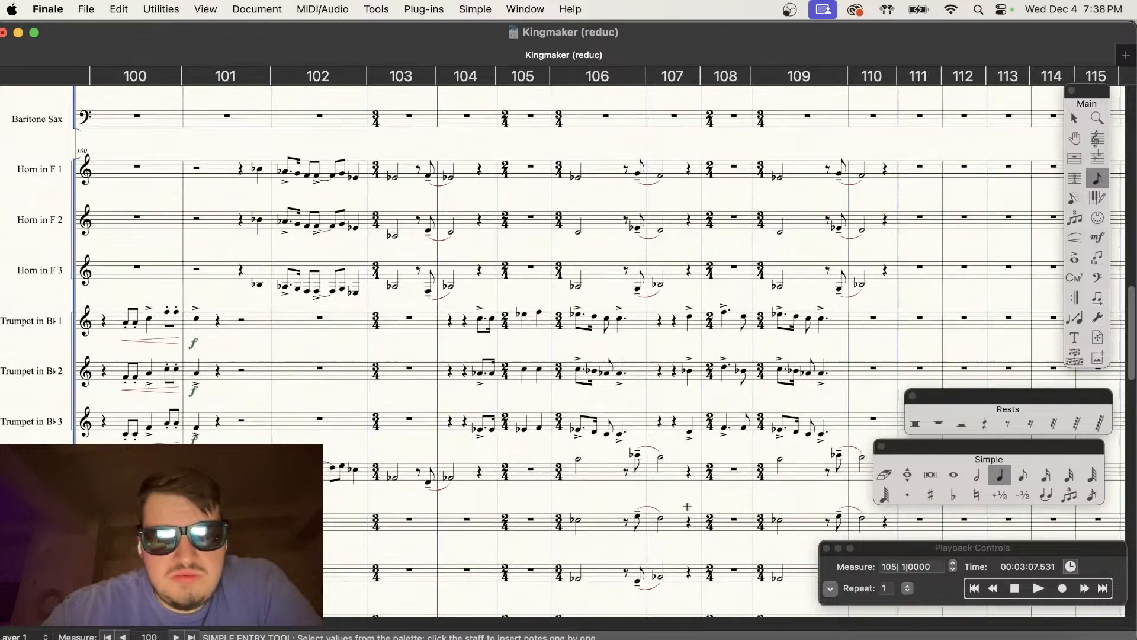
{"action": "key", "text": "super+minus"}
{"action": "scroll", "coordinate": [557, 243], "scroll_direction": "up", "scroll_amount": 2}
{"action": "scroll", "coordinate": [557, 243], "scroll_direction": "up", "scroll_amount": 3}
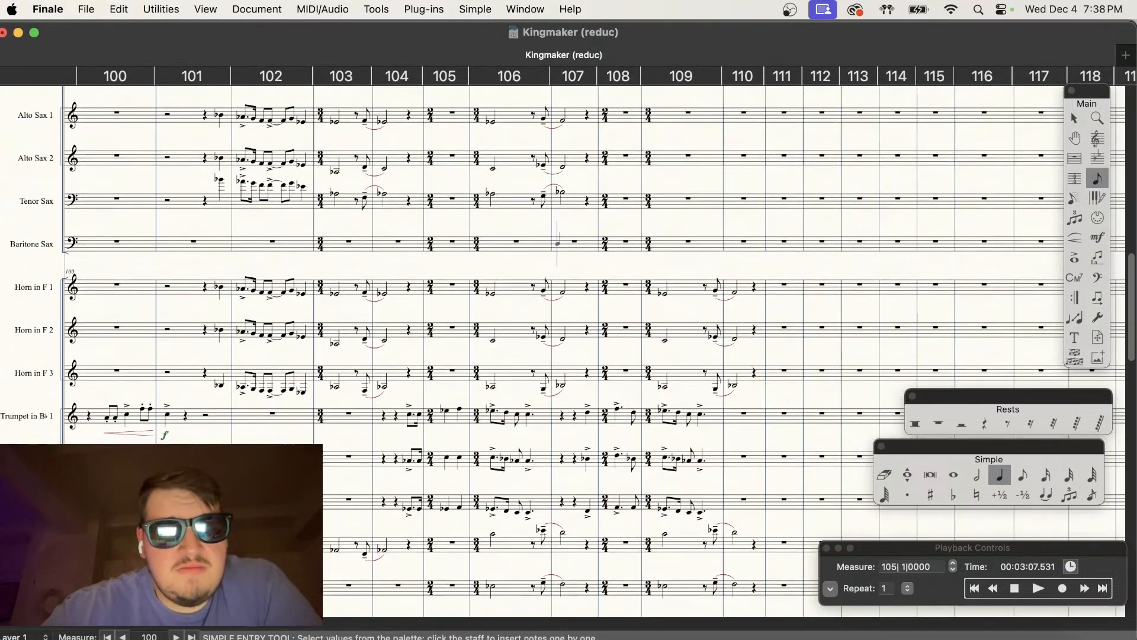
{"action": "scroll", "coordinate": [557, 244], "scroll_direction": "right", "scroll_amount": 2}
{"action": "scroll", "coordinate": [558, 243], "scroll_direction": "up", "scroll_amount": 2}
{"action": "key", "text": "super+minus"}
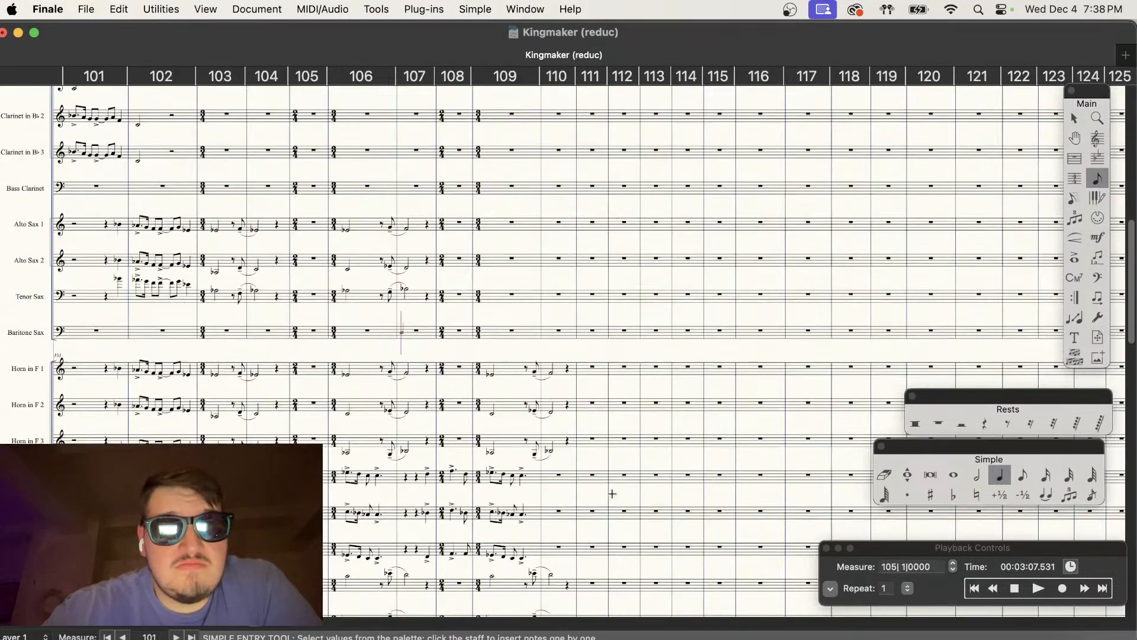
{"action": "scroll", "coordinate": [612, 493], "scroll_direction": "left", "scroll_amount": 2}
{"action": "key", "text": "super+minus"}
{"action": "scroll", "coordinate": [612, 493], "scroll_direction": "left", "scroll_amount": 10}
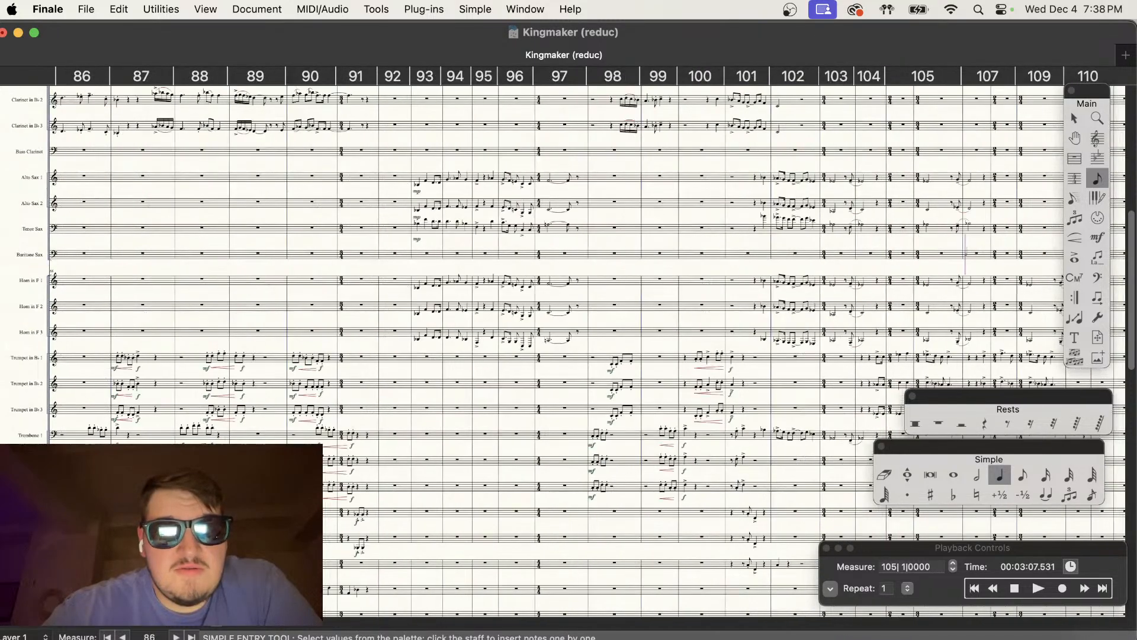
{"action": "scroll", "coordinate": [572, 351], "scroll_direction": "up", "scroll_amount": 3}
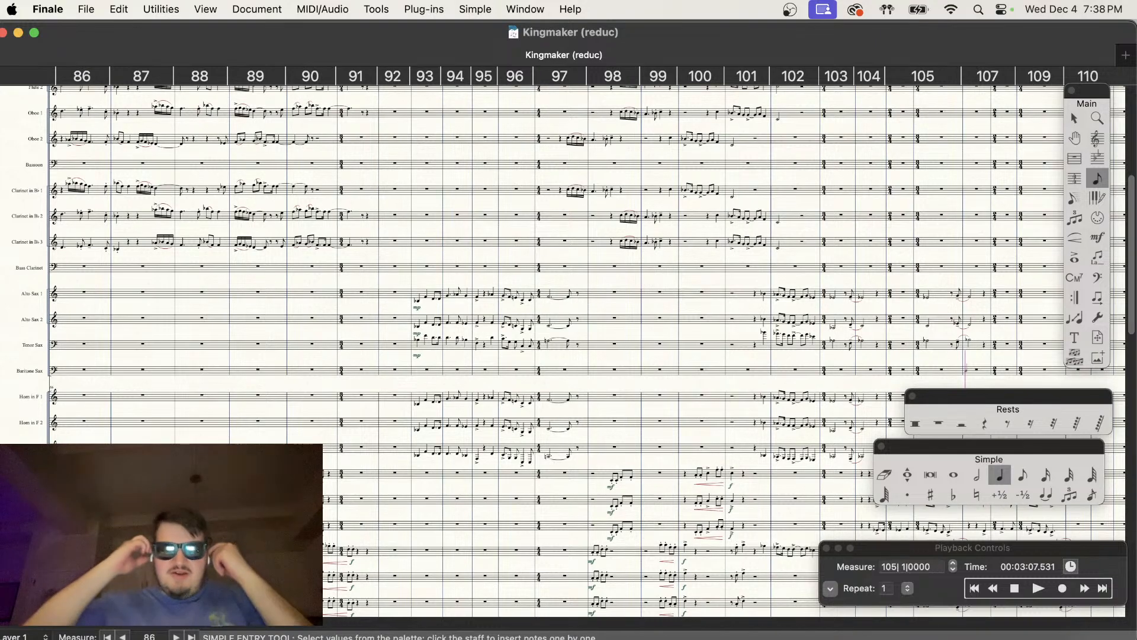
{"action": "scroll", "coordinate": [651, 438], "scroll_direction": "left", "scroll_amount": 20}
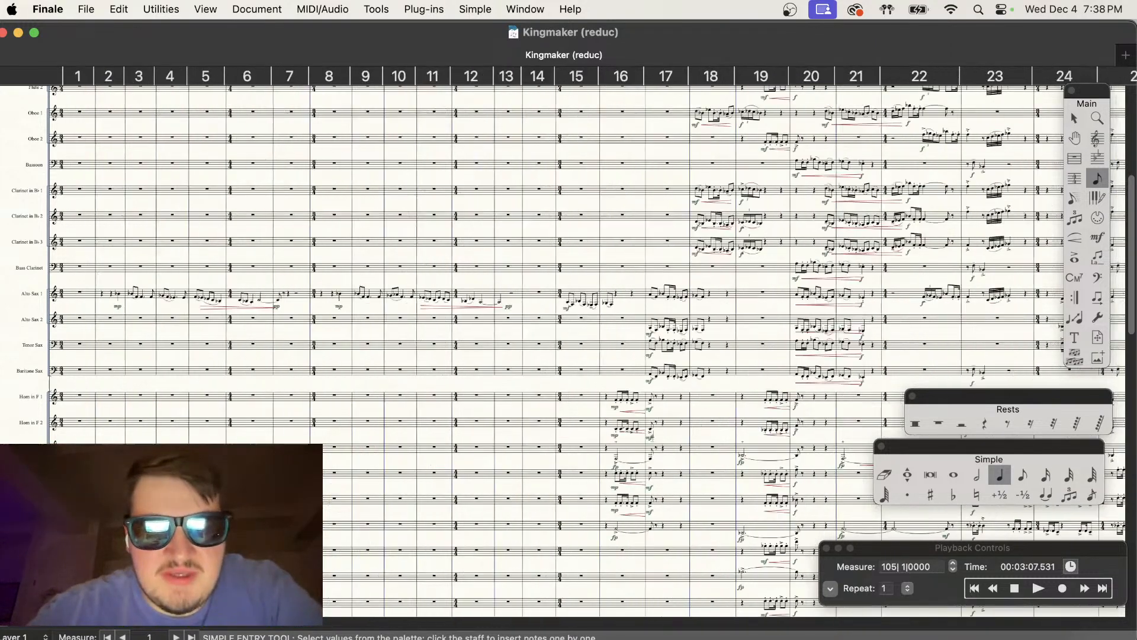
{"action": "scroll", "coordinate": [568, 351], "scroll_direction": "up", "scroll_amount": 1}
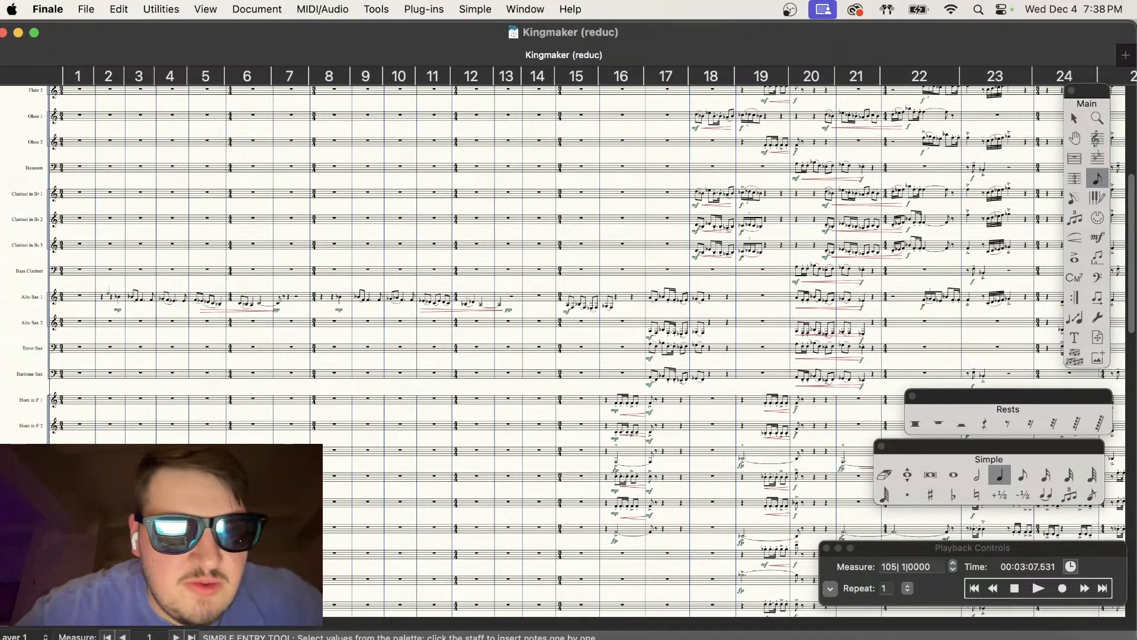
Step: Play back the full score from measure 1 through to the empty measures around 113
{"action": "key", "text": "super+equal"}
{"action": "scroll", "coordinate": [361, 379], "scroll_direction": "down", "scroll_amount": 15}
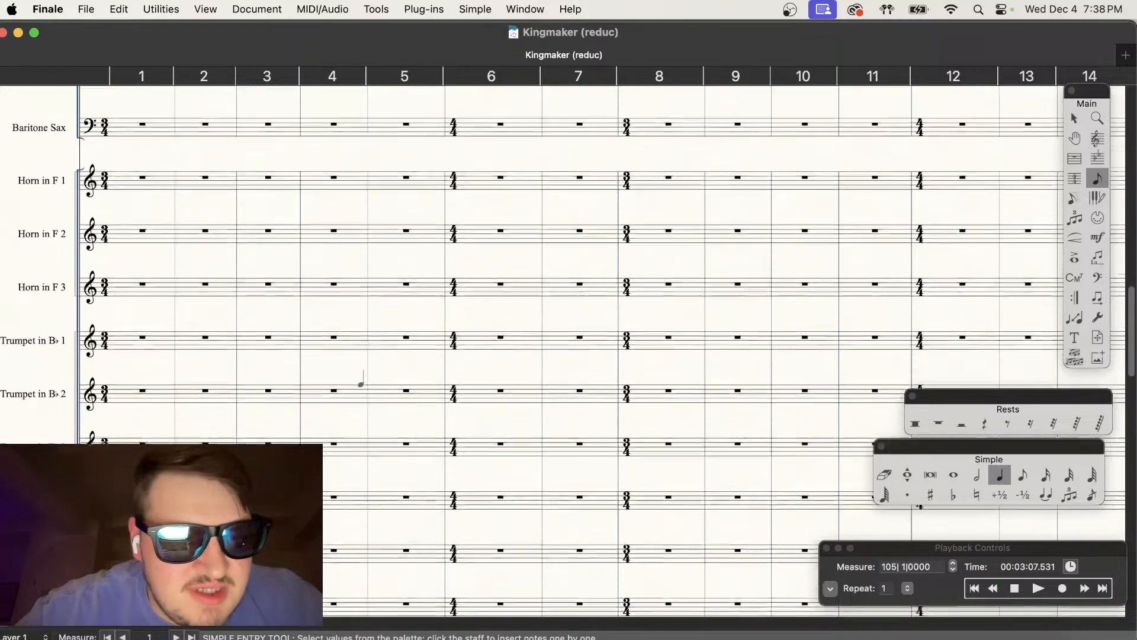
{"action": "scroll", "coordinate": [361, 379], "scroll_direction": "down", "scroll_amount": 5}
{"action": "scroll", "coordinate": [361, 379], "scroll_direction": "down", "scroll_amount": 4}
{"action": "scroll", "coordinate": [361, 379], "scroll_direction": "up", "scroll_amount": 10}
{"action": "scroll", "coordinate": [361, 373], "scroll_direction": "up", "scroll_amount": 3}
{"action": "scroll", "coordinate": [360, 373], "scroll_direction": "down", "scroll_amount": 5}
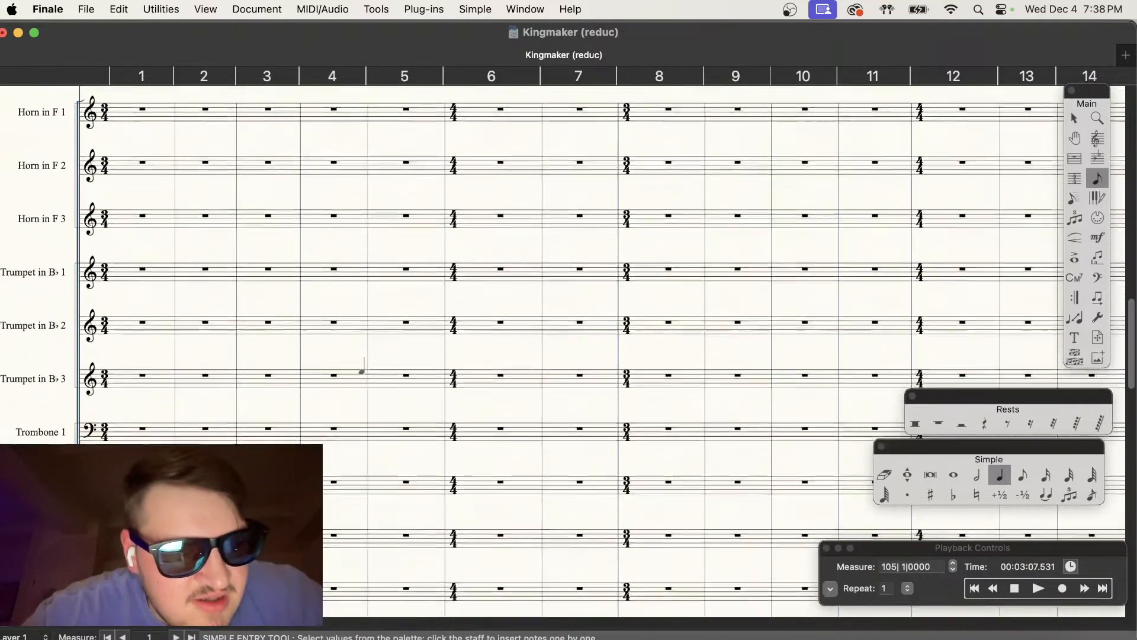
{"action": "key", "text": "super+equal"}
{"action": "scroll", "coordinate": [362, 370], "scroll_direction": "up", "scroll_amount": 1}
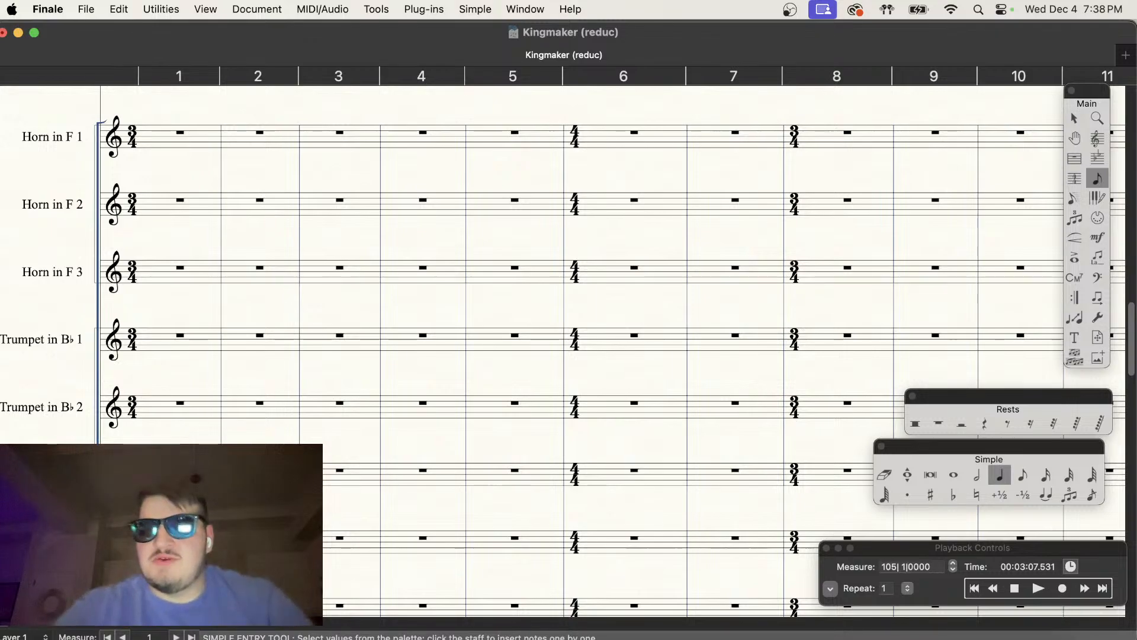
{"action": "left_click", "coordinate": [1013, 590]}
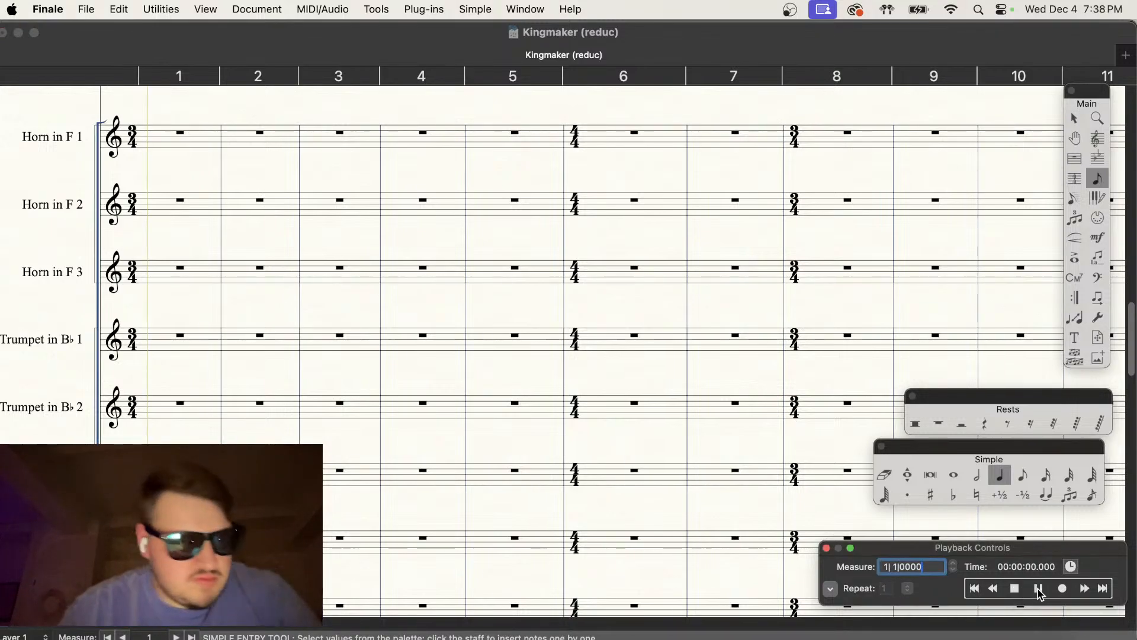
{"action": "left_click", "coordinate": [1039, 589]}
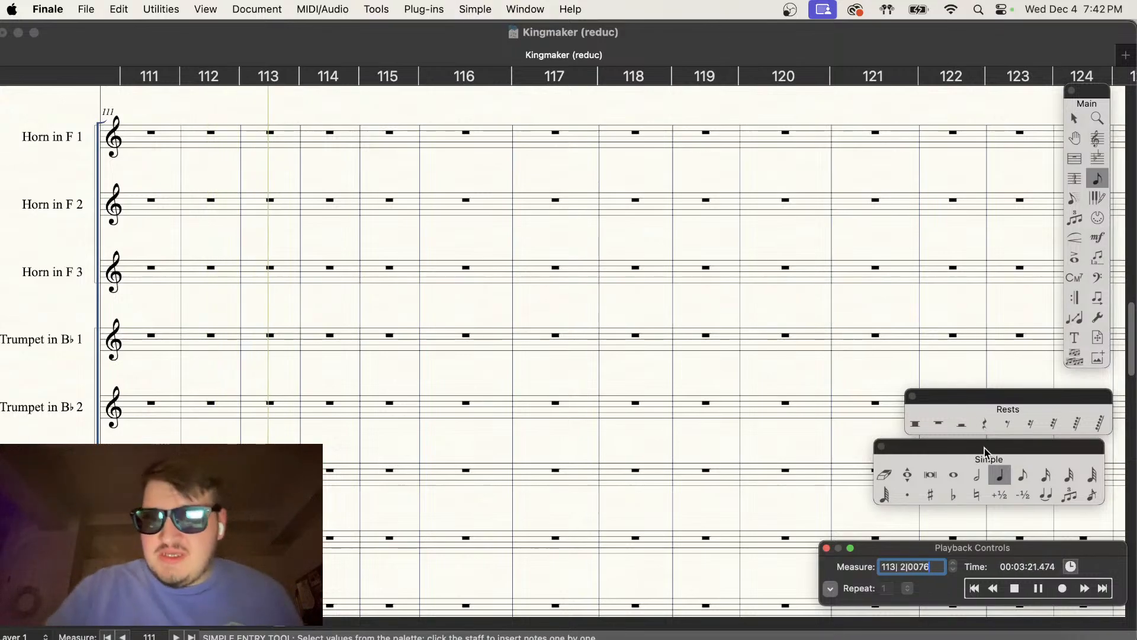
{"action": "left_click", "coordinate": [429, 270]}
Step: Review the saxophone and brass parts from measure 103 and play back the score from measure 108
{"action": "scroll", "coordinate": [429, 269], "scroll_direction": "down", "scroll_amount": 3}
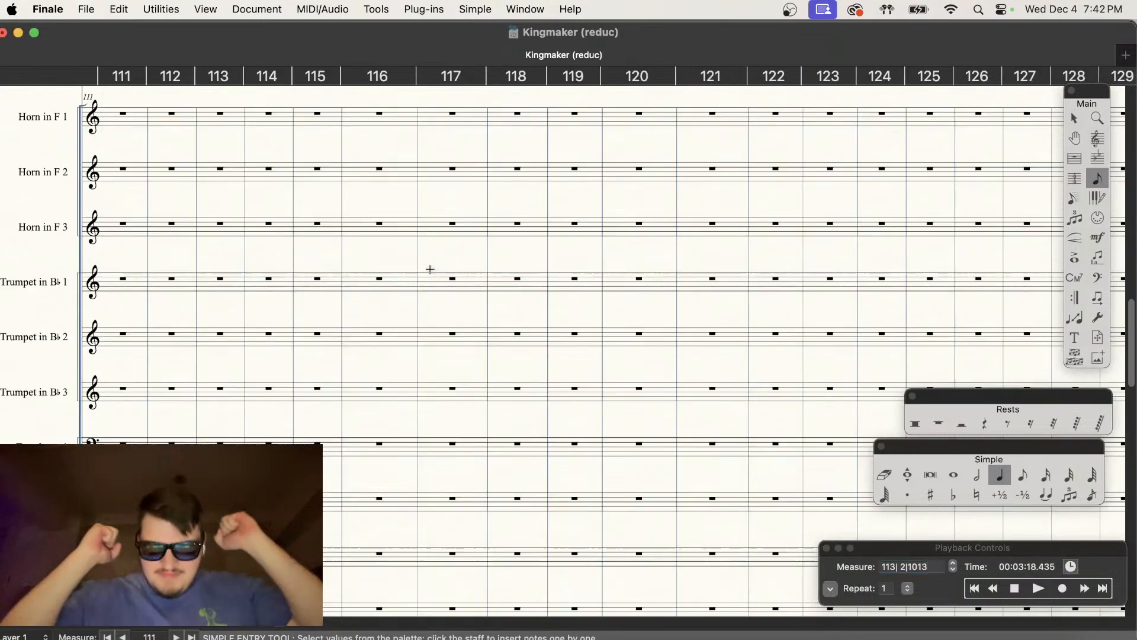
{"action": "scroll", "coordinate": [311, 282], "scroll_direction": "left", "scroll_amount": 8}
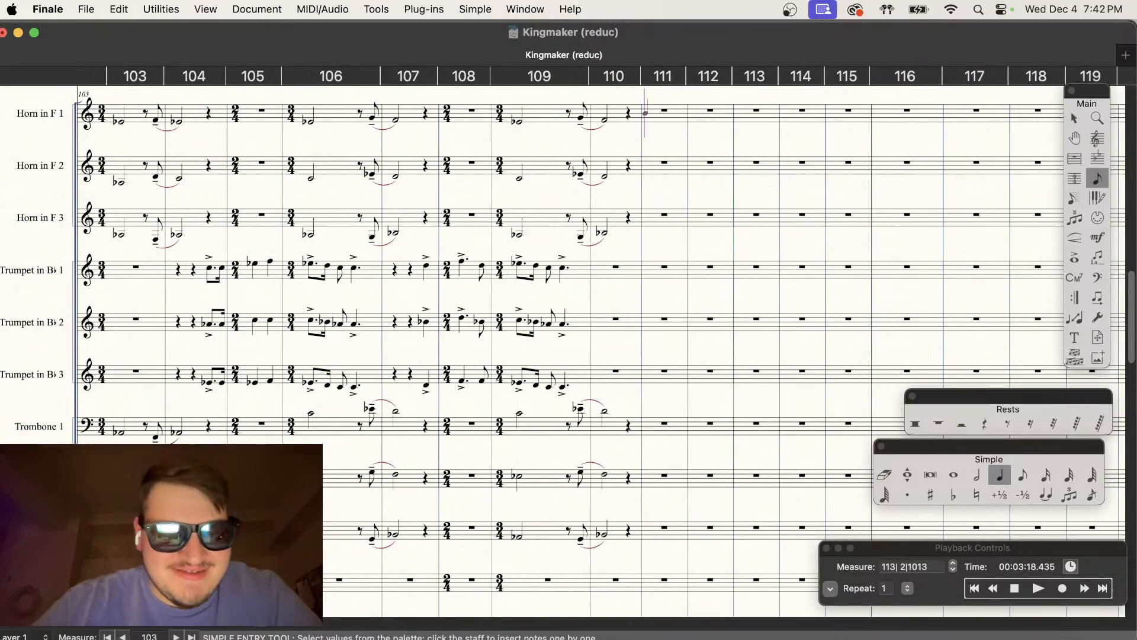
{"action": "scroll", "coordinate": [422, 442], "scroll_direction": "up", "scroll_amount": 5}
{"action": "scroll", "coordinate": [422, 442], "scroll_direction": "down", "scroll_amount": 1}
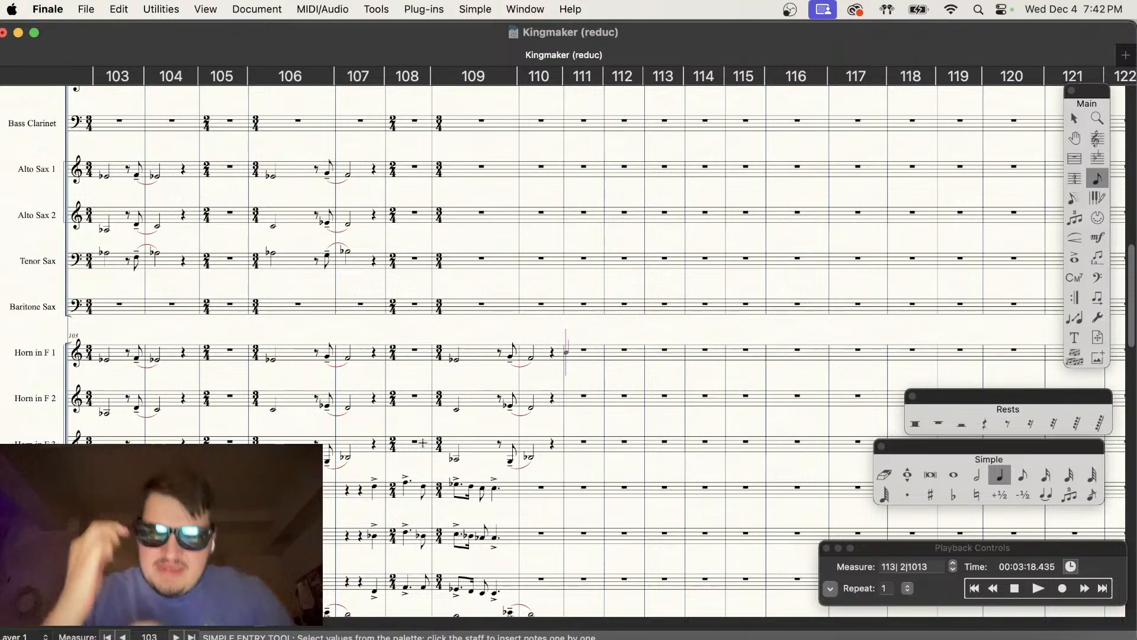
{"action": "scroll", "coordinate": [565, 353], "scroll_direction": "right", "scroll_amount": 9}
{"action": "scroll", "coordinate": [699, 503], "scroll_direction": "left", "scroll_amount": 4}
{"action": "left_click", "coordinate": [1015, 589]}
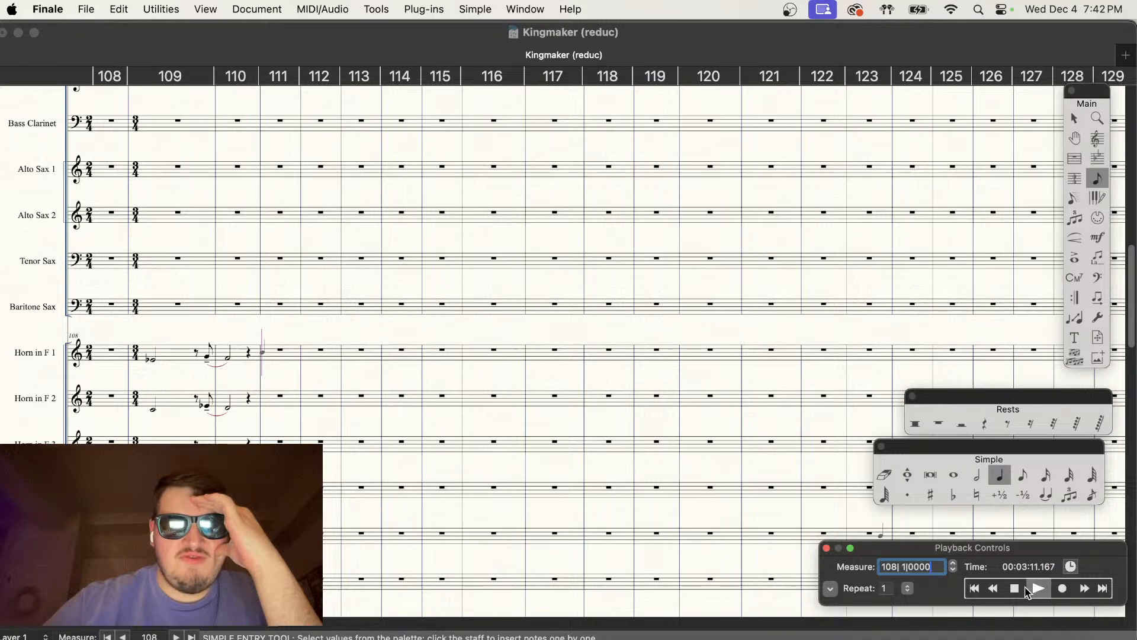
{"action": "left_click", "coordinate": [1020, 591]}
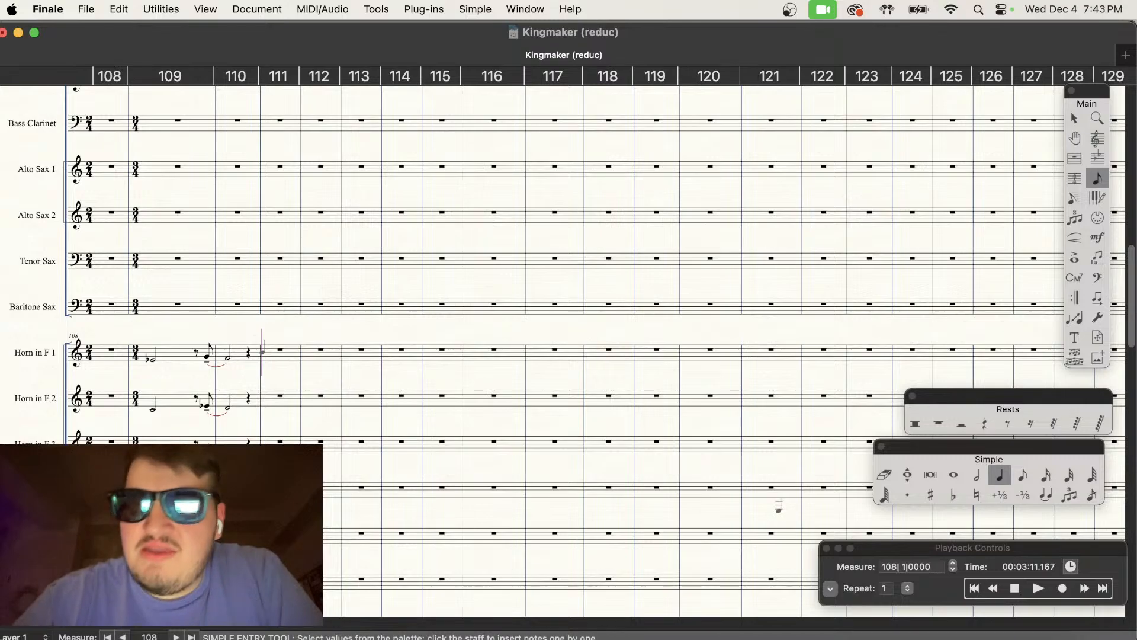
Step: Examine how the saxophone, horn, trumpet and trombone parts lead from measure 94 to measure 110
{"action": "scroll", "coordinate": [778, 511], "scroll_direction": "down", "scroll_amount": 1}
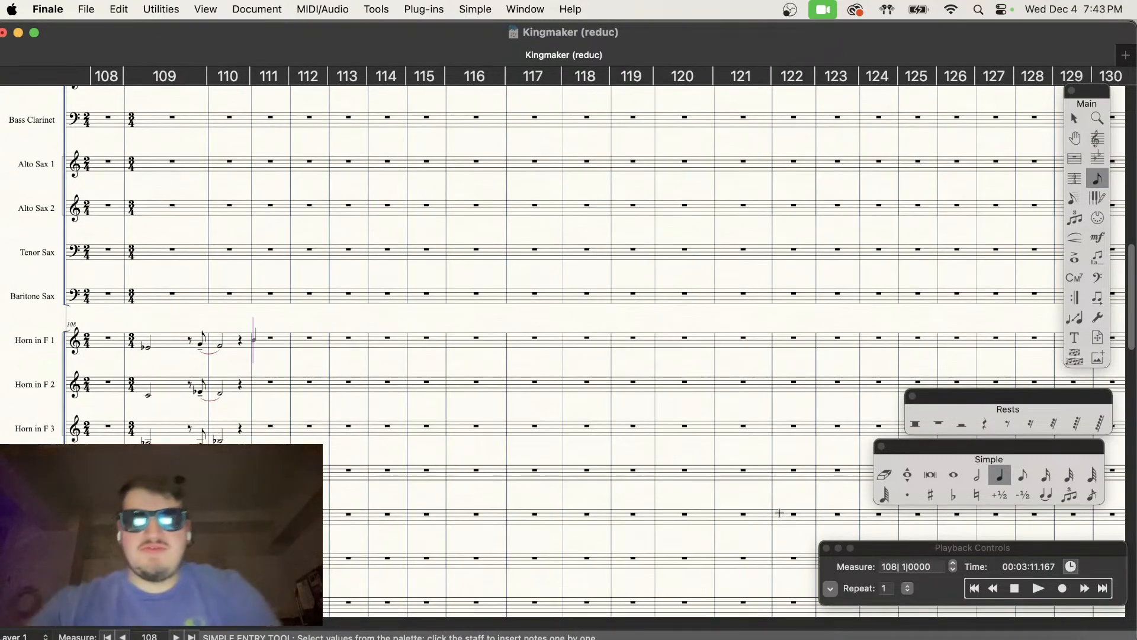
{"action": "scroll", "coordinate": [601, 557], "scroll_direction": "left", "scroll_amount": 5}
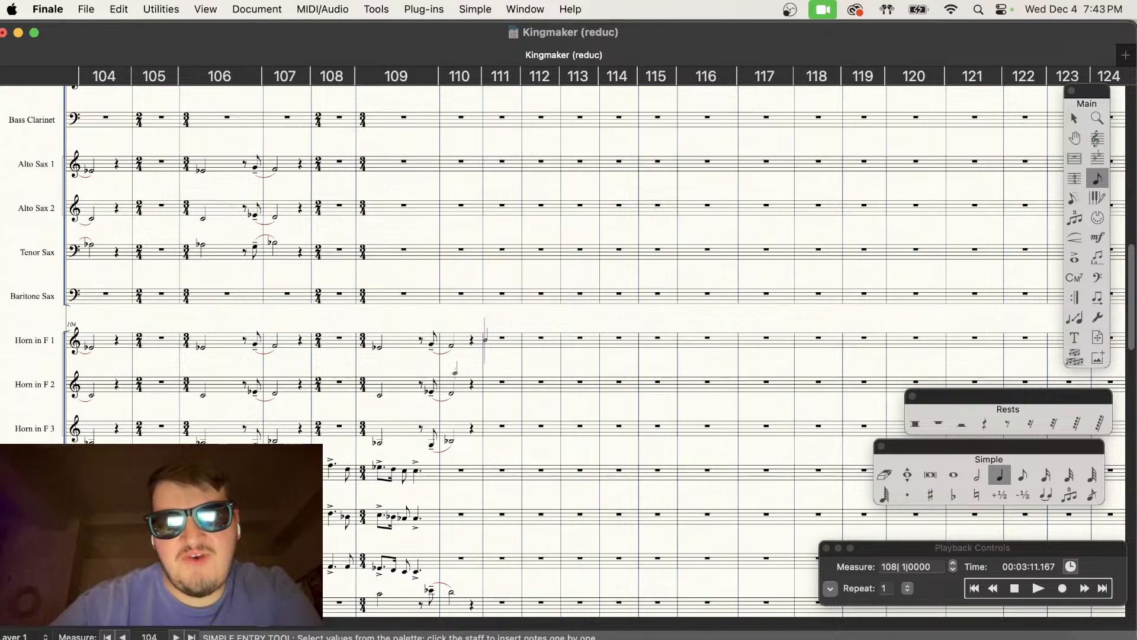
{"action": "scroll", "coordinate": [430, 400], "scroll_direction": "down", "scroll_amount": 2}
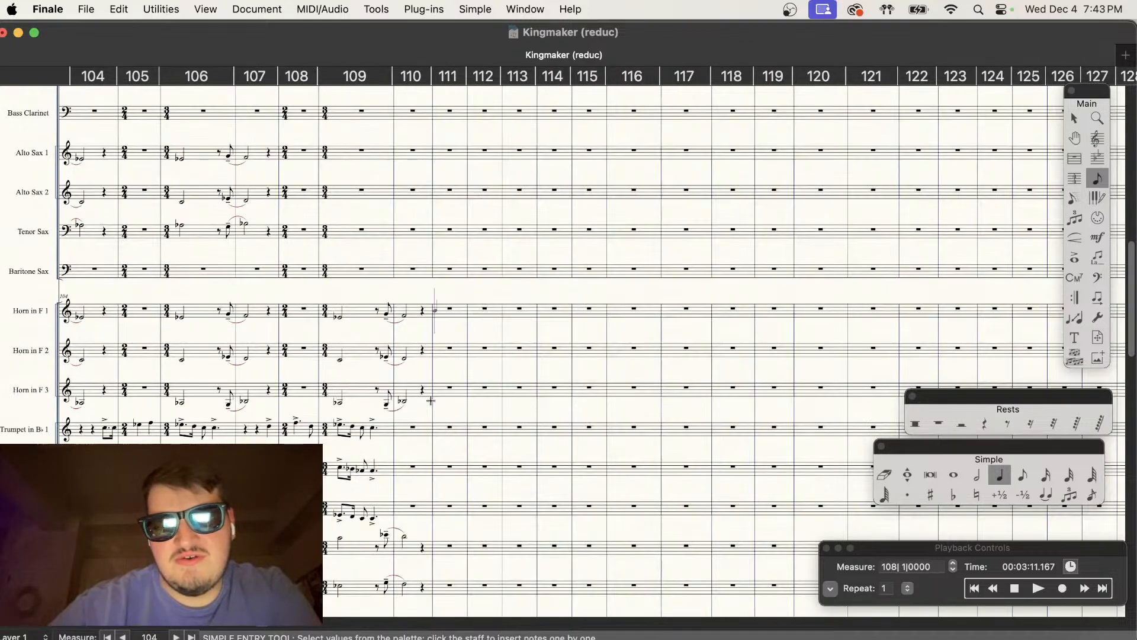
{"action": "scroll", "coordinate": [431, 401], "scroll_direction": "left", "scroll_amount": 3}
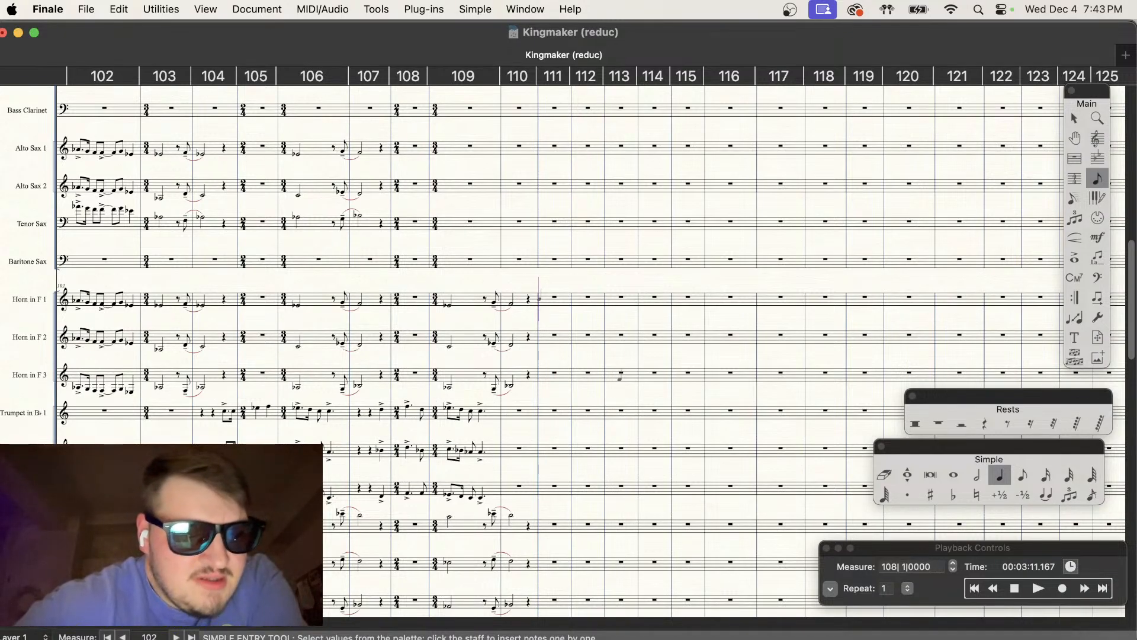
{"action": "scroll", "coordinate": [620, 379], "scroll_direction": "up", "scroll_amount": 3}
{"action": "scroll", "coordinate": [639, 403], "scroll_direction": "down", "scroll_amount": 4}
{"action": "scroll", "coordinate": [655, 423], "scroll_direction": "left", "scroll_amount": 4}
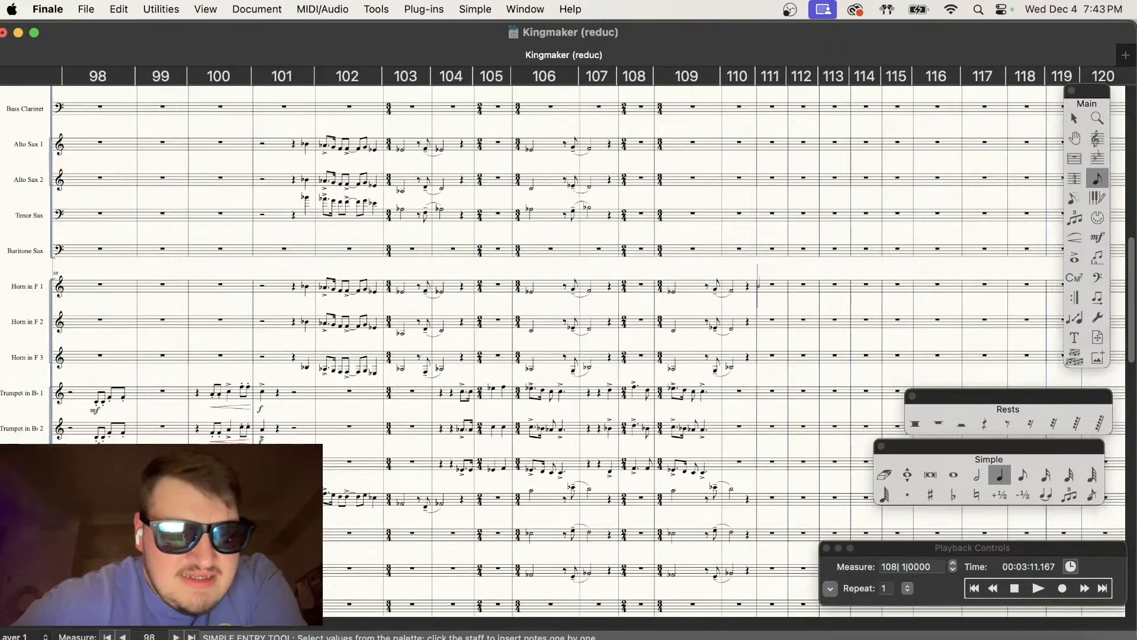
{"action": "scroll", "coordinate": [568, 349], "scroll_direction": "left", "scroll_amount": 6}
{"action": "scroll", "coordinate": [569, 349], "scroll_direction": "right", "scroll_amount": 2}
{"action": "scroll", "coordinate": [569, 349], "scroll_direction": "right", "scroll_amount": 2}
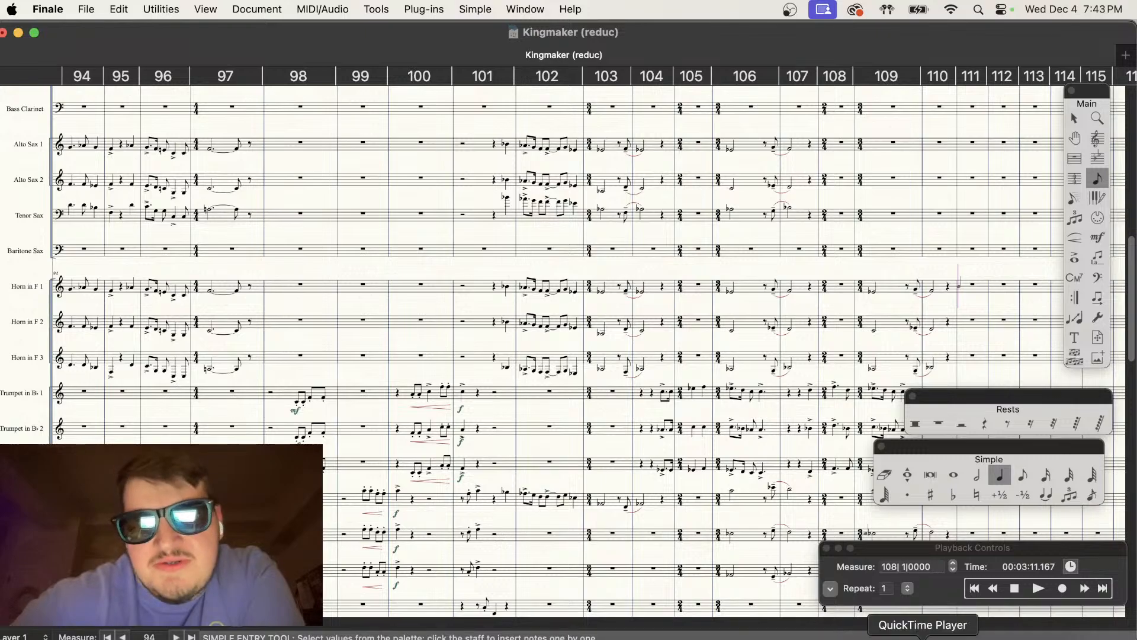
Step: Play back the ensemble from measure 94 to the end of measure 110
{"action": "left_click", "coordinate": [1014, 588]}
{"action": "left_click", "coordinate": [1038, 588]}
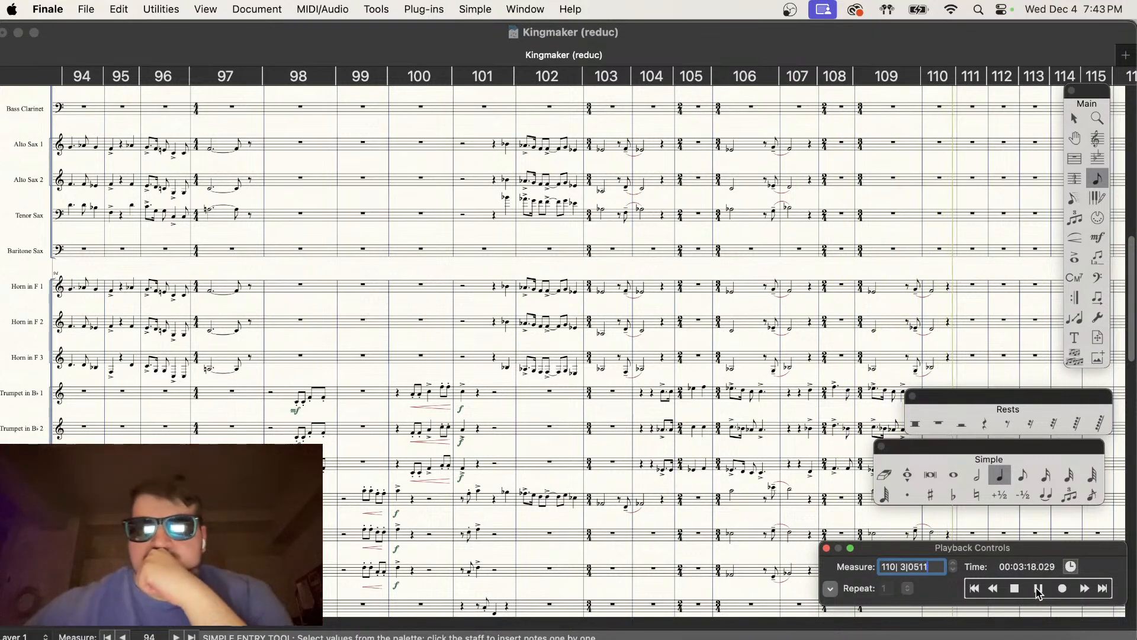
{"action": "left_click", "coordinate": [1019, 589]}
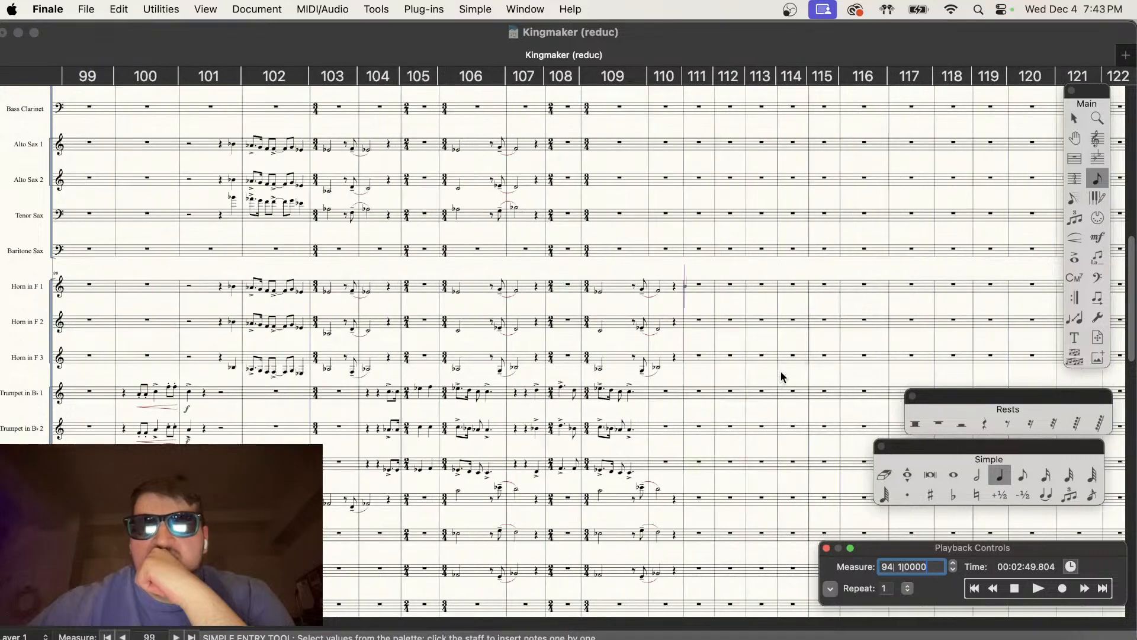
Step: Compare the trumpet and trombone parts with the horn and saxophone parts in measures 100–110
{"action": "scroll", "coordinate": [781, 377], "scroll_direction": "down", "scroll_amount": 10}
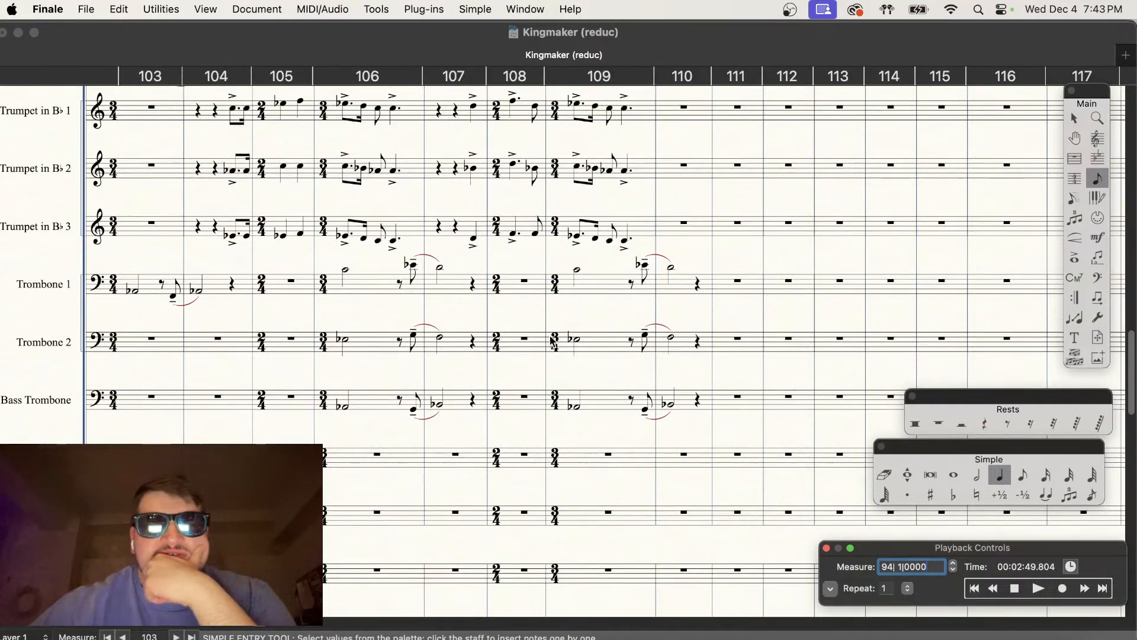
{"action": "scroll", "coordinate": [573, 329], "scroll_direction": "up", "scroll_amount": 2}
{"action": "scroll", "coordinate": [573, 329], "scroll_direction": "down", "scroll_amount": 2}
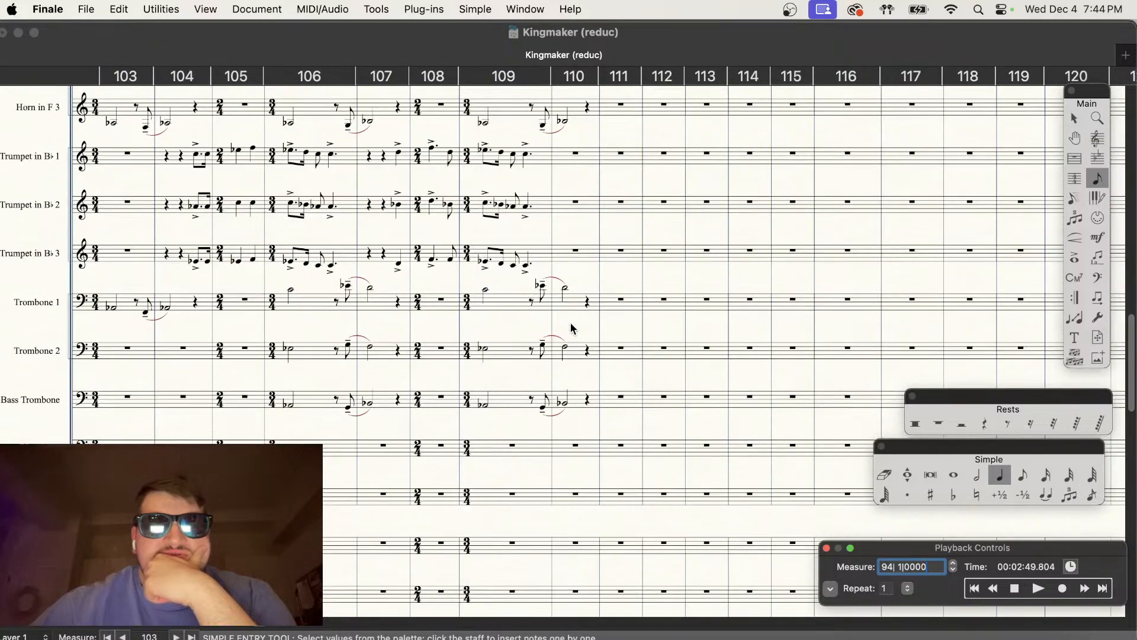
{"action": "scroll", "coordinate": [573, 329], "scroll_direction": "up", "scroll_amount": 5}
{"action": "scroll", "coordinate": [573, 328], "scroll_direction": "down", "scroll_amount": 2}
{"action": "scroll", "coordinate": [573, 329], "scroll_direction": "left", "scroll_amount": 3}
{"action": "scroll", "coordinate": [572, 329], "scroll_direction": "up", "scroll_amount": 5}
{"action": "scroll", "coordinate": [572, 329], "scroll_direction": "up", "scroll_amount": 5}
{"action": "scroll", "coordinate": [573, 323], "scroll_direction": "down", "scroll_amount": 2}
{"action": "scroll", "coordinate": [573, 323], "scroll_direction": "down", "scroll_amount": 5}
{"action": "scroll", "coordinate": [572, 323], "scroll_direction": "up", "scroll_amount": 2}
{"action": "scroll", "coordinate": [573, 323], "scroll_direction": "down", "scroll_amount": 8}
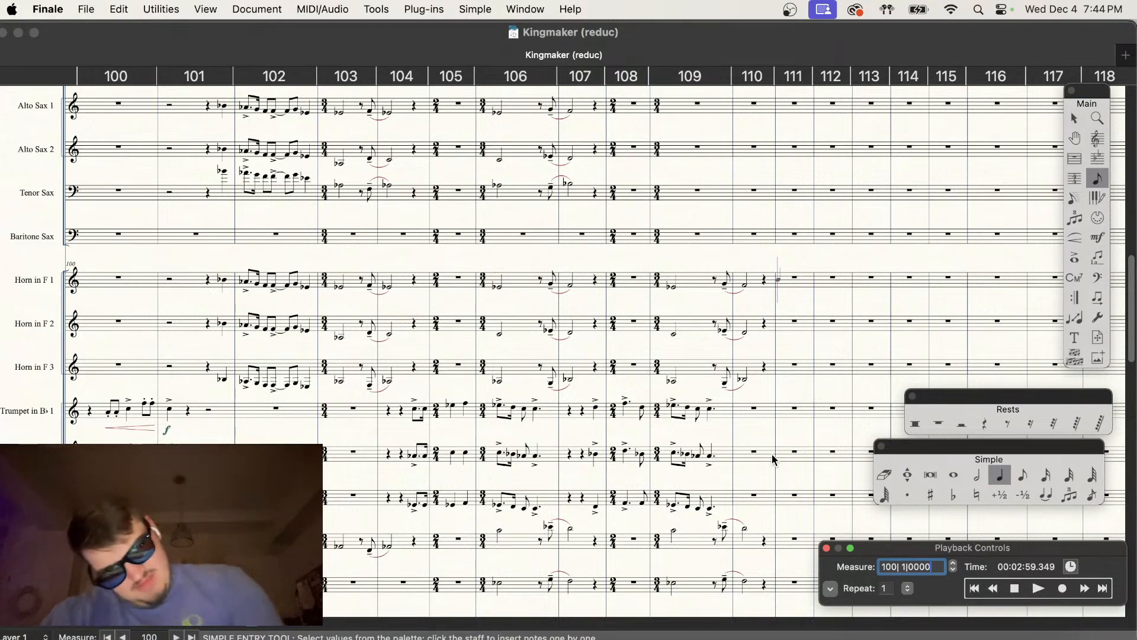
Step: Play back the passage from measure 105 into measure 109
{"action": "scroll", "coordinate": [684, 415], "scroll_direction": "right", "scroll_amount": 5}
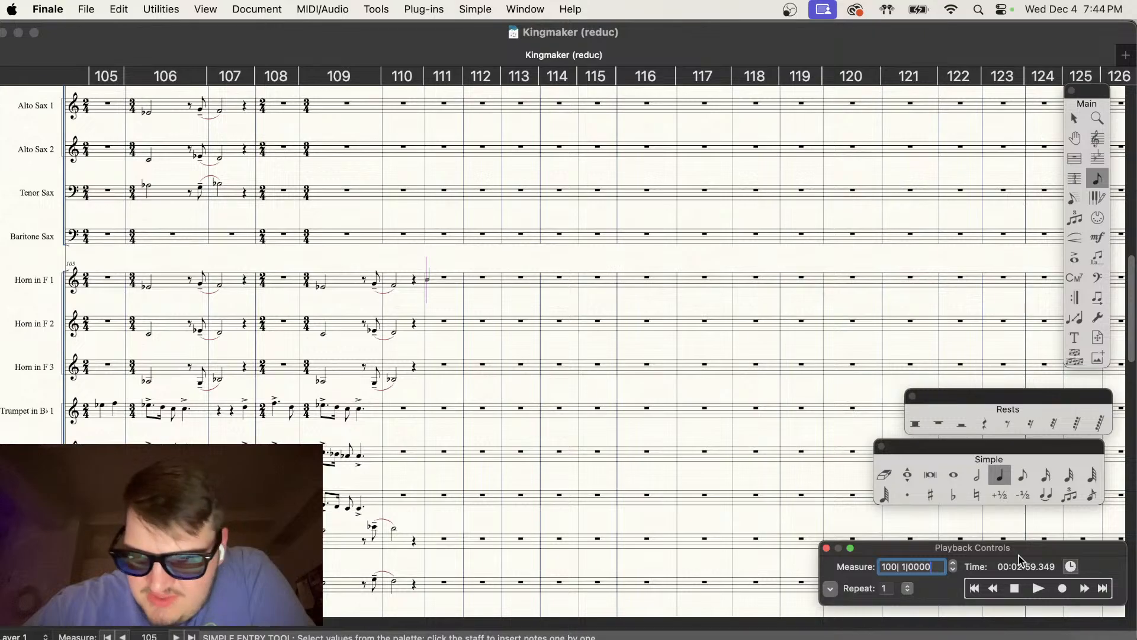
{"action": "left_click", "coordinate": [1038, 588]}
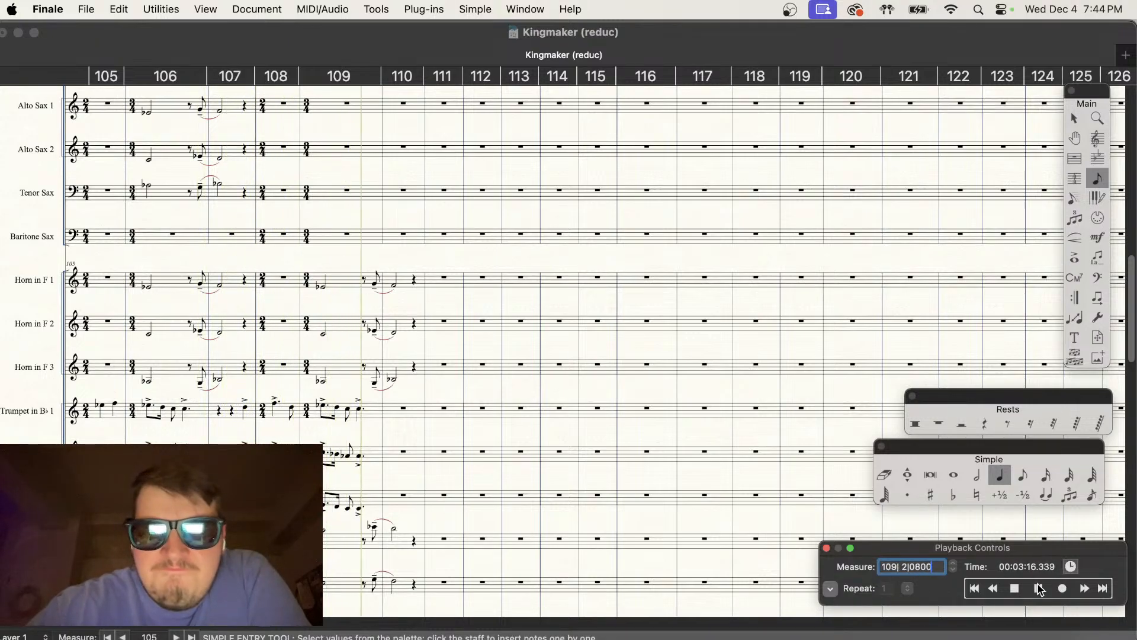
{"action": "left_click", "coordinate": [787, 469]}
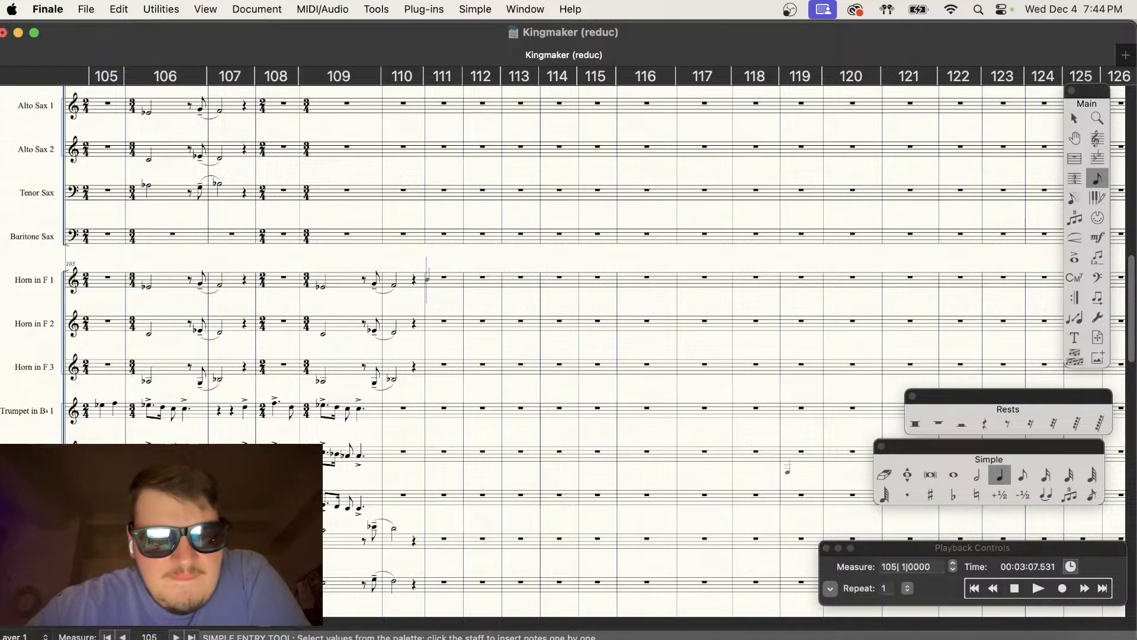
Step: Examine the saxophone, horn, trumpet and trombone parts across measures 105–110
{"action": "key", "text": "super+equal"}
{"action": "key", "text": "super+equal"}
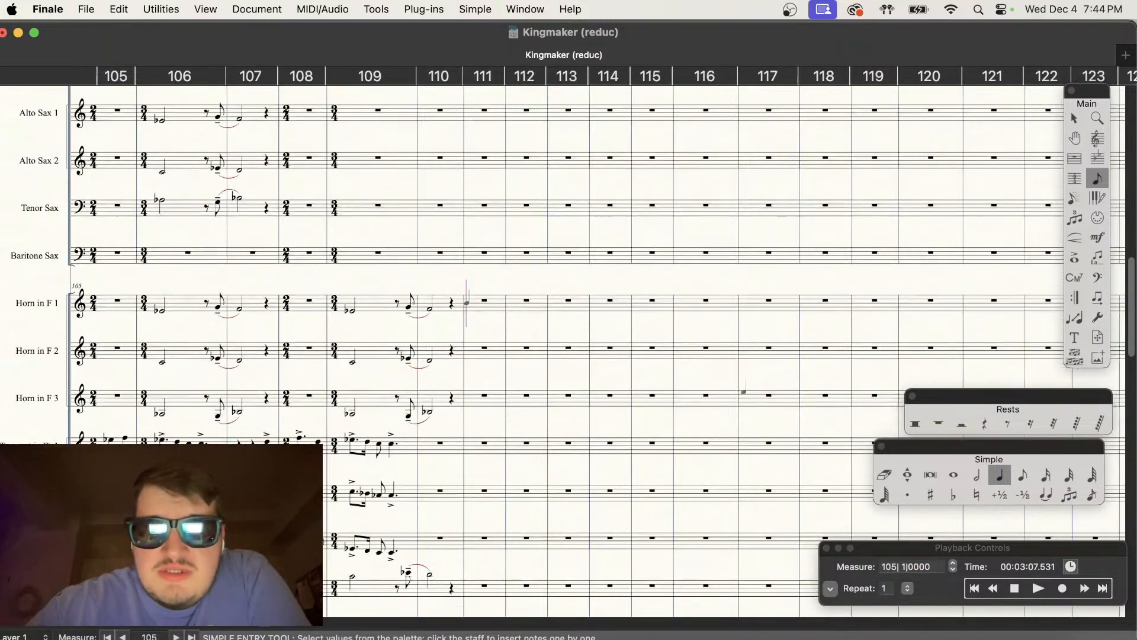
{"action": "key", "text": "super+minus"}
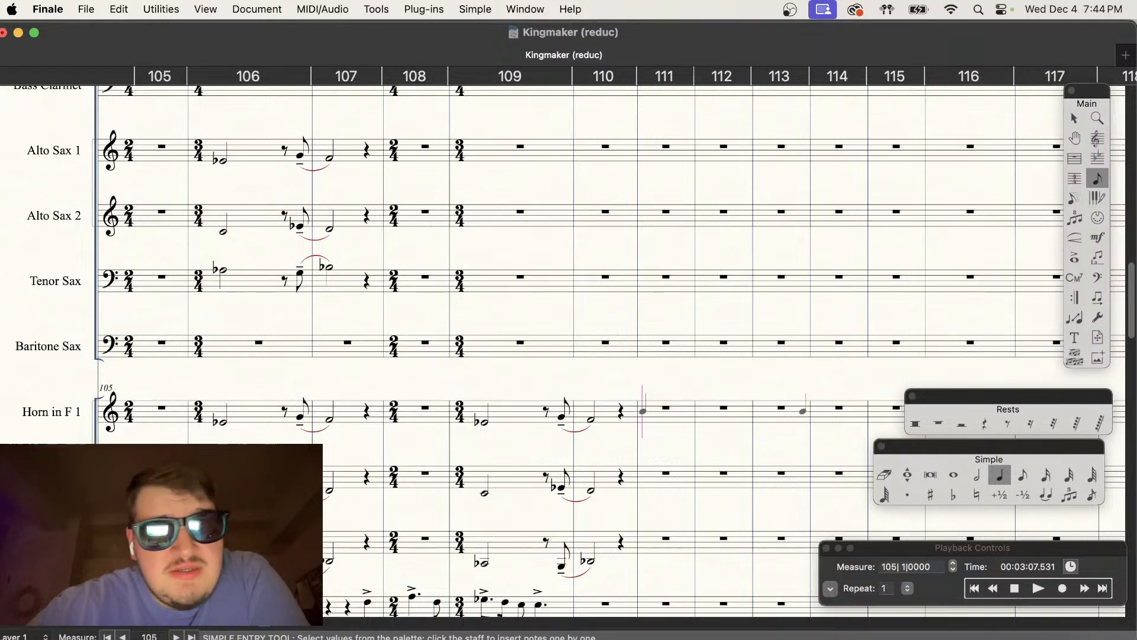
{"action": "key", "text": "super+minus"}
{"action": "key", "text": "super+minus"}
{"action": "key", "text": "super+minus"}
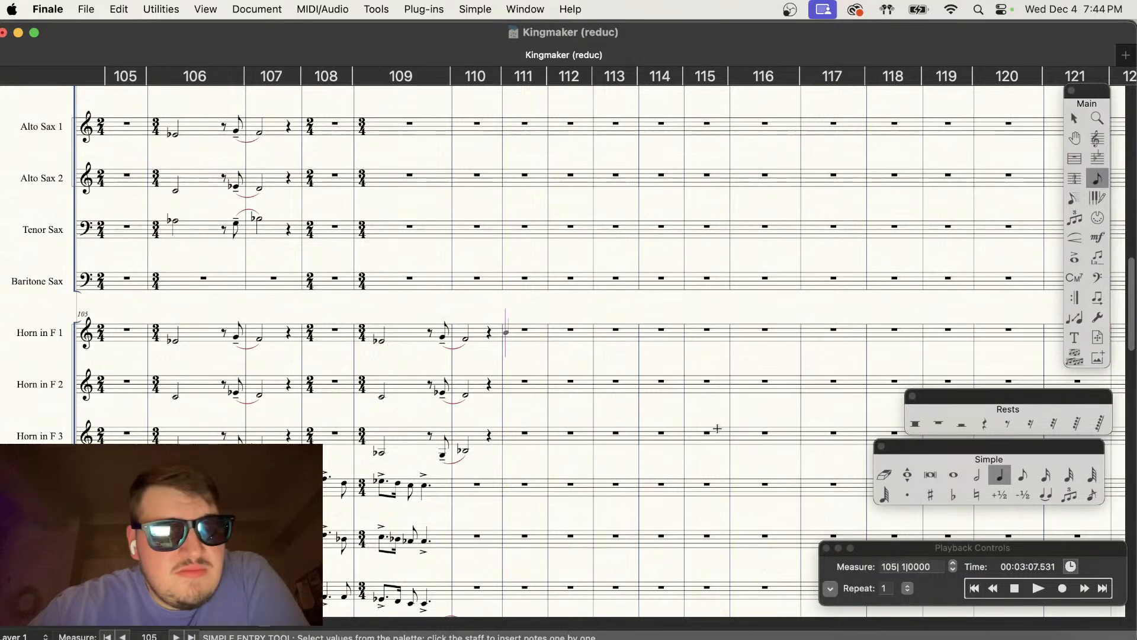
{"action": "key", "text": "super+minus"}
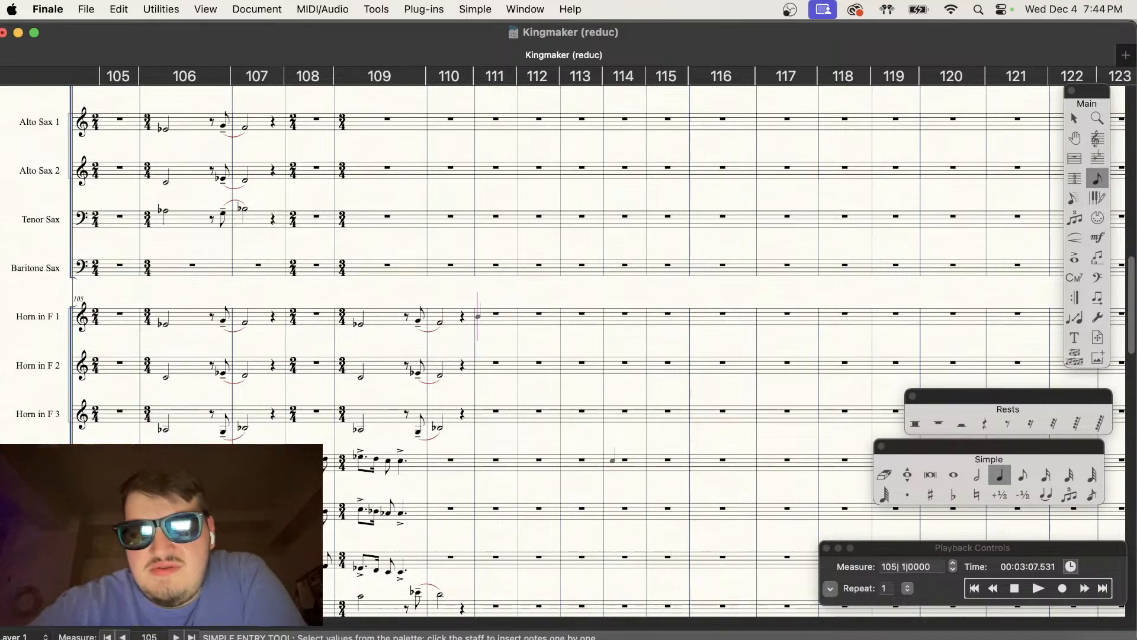
{"action": "key", "text": "super+minus"}
{"action": "key", "text": "super+equal"}
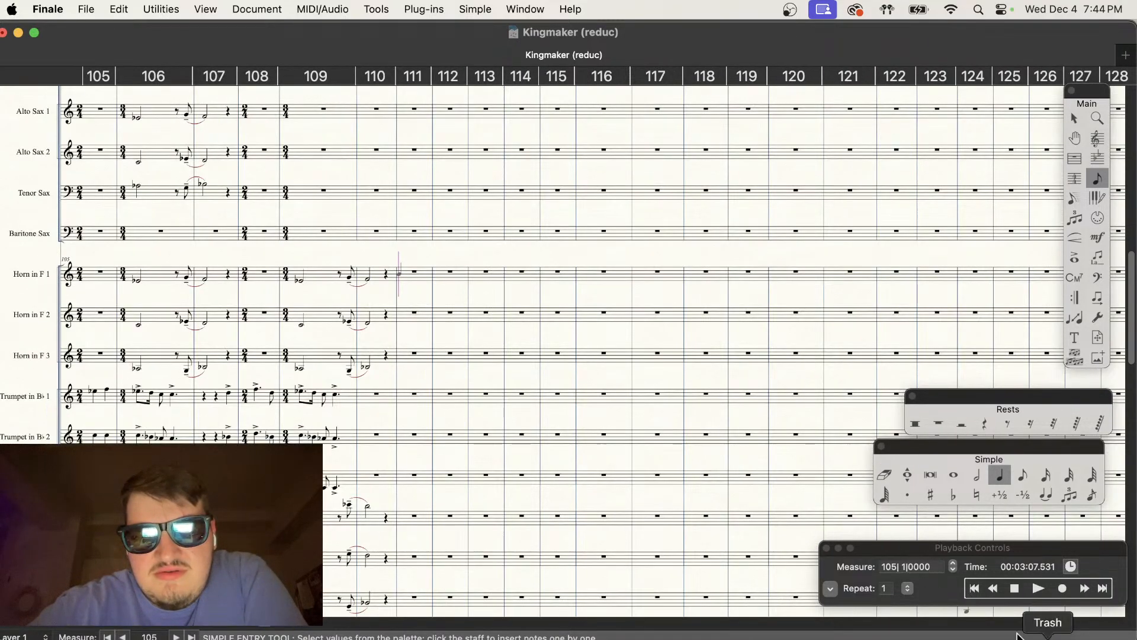
Step: Replay the score from measure 105 through measure 109
{"action": "left_click", "coordinate": [1015, 594]}
{"action": "left_click", "coordinate": [1032, 593]}
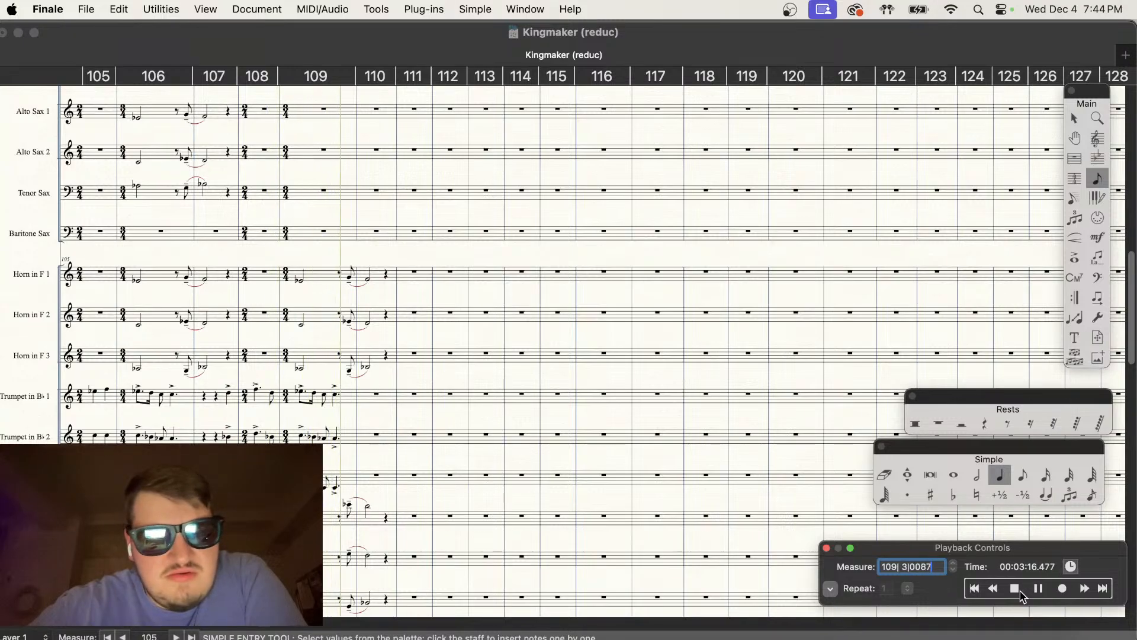
{"action": "left_click", "coordinate": [1020, 591]}
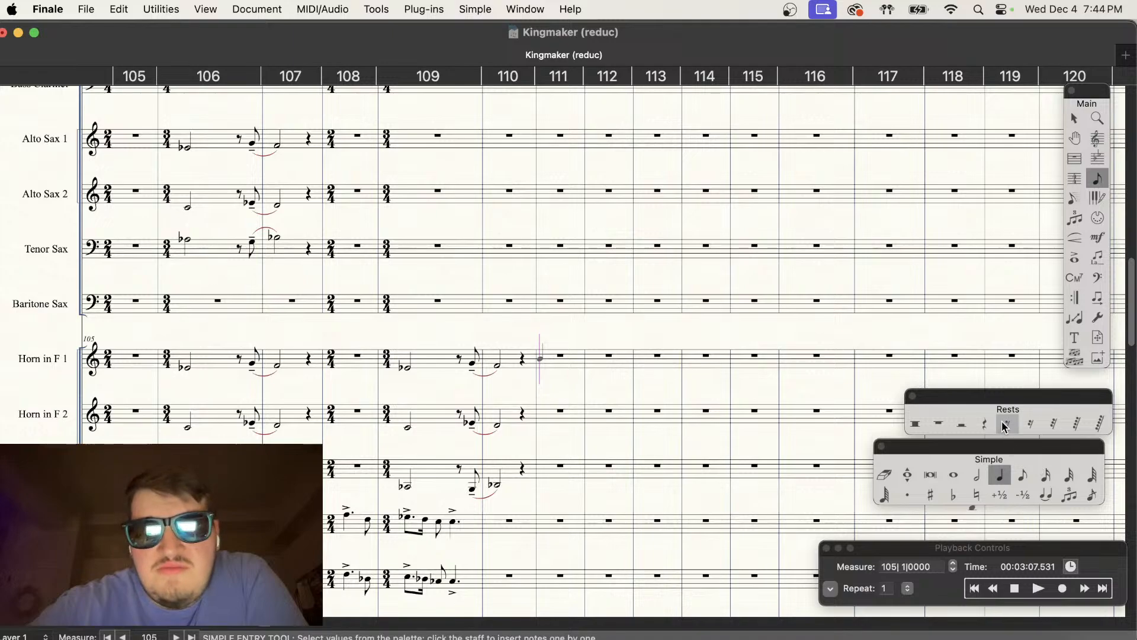
Step: Replace the closing quarter rest in measure 110 of Horn in F 1 with an eighth rest and an eighth-note G
{"action": "left_click", "coordinate": [1006, 424]}
{"action": "left_click", "coordinate": [539, 358]}
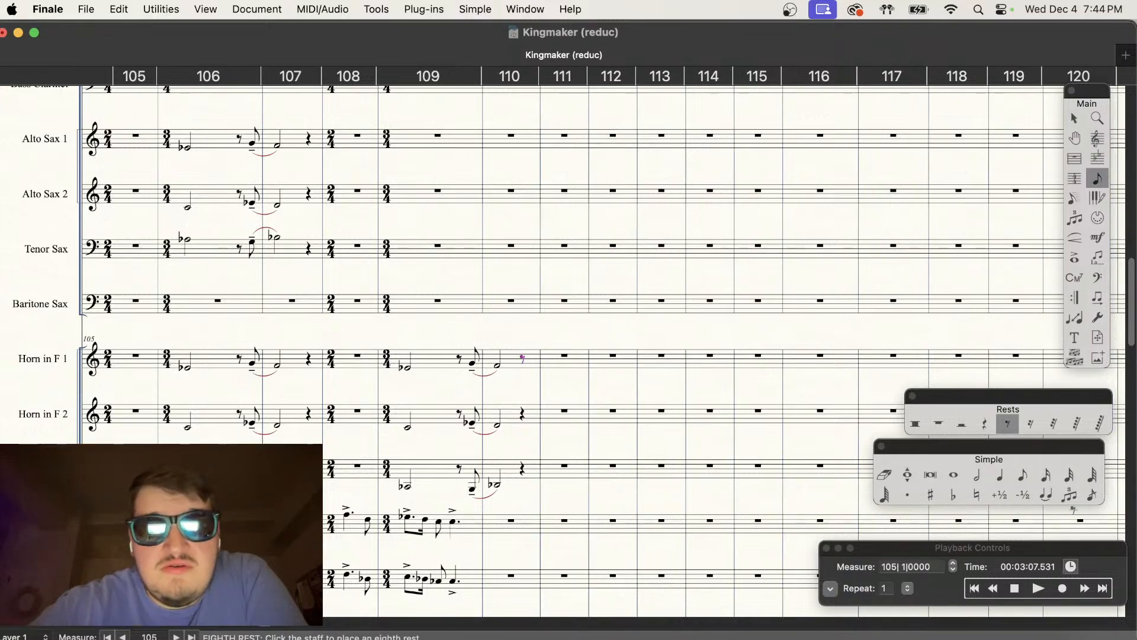
{"action": "left_click", "coordinate": [1046, 475]}
{"action": "left_click", "coordinate": [1028, 476]}
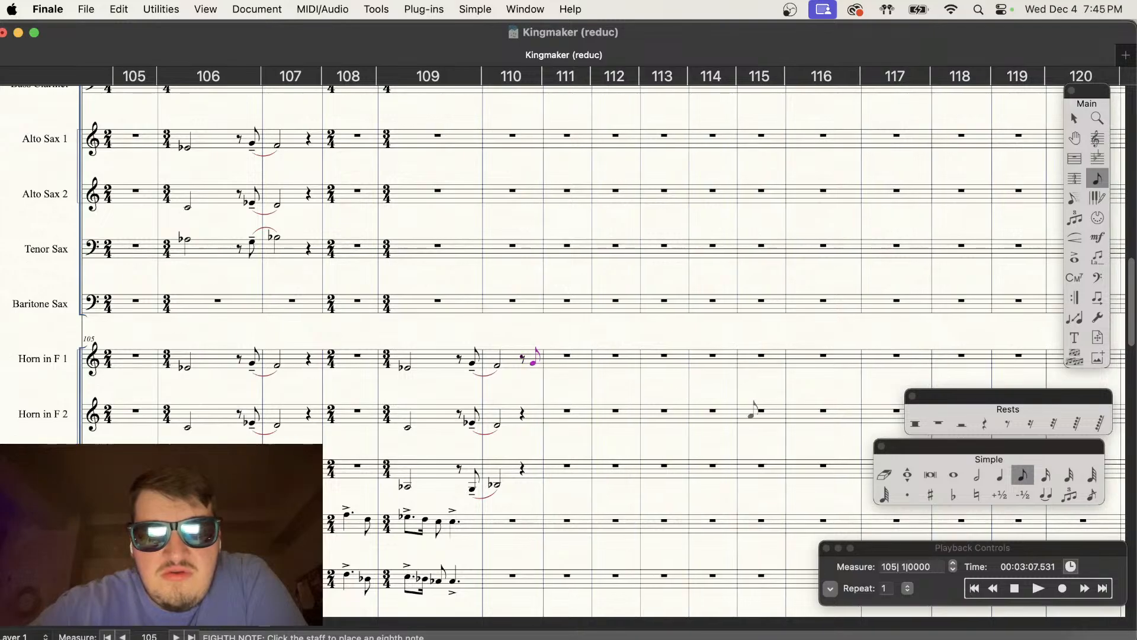
Step: Change the time signature to 2/4 for measure 111 only
{"action": "left_click", "coordinate": [1074, 121]}
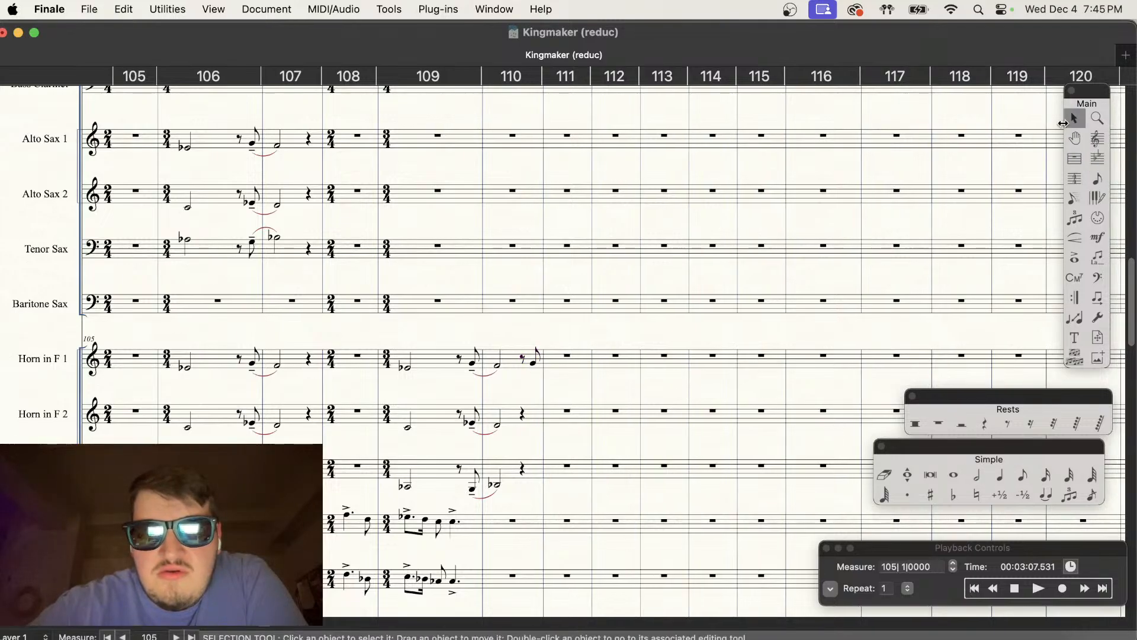
{"action": "right_click", "coordinate": [549, 360]}
{"action": "scroll", "coordinate": [616, 610], "scroll_direction": "down", "scroll_amount": 3}
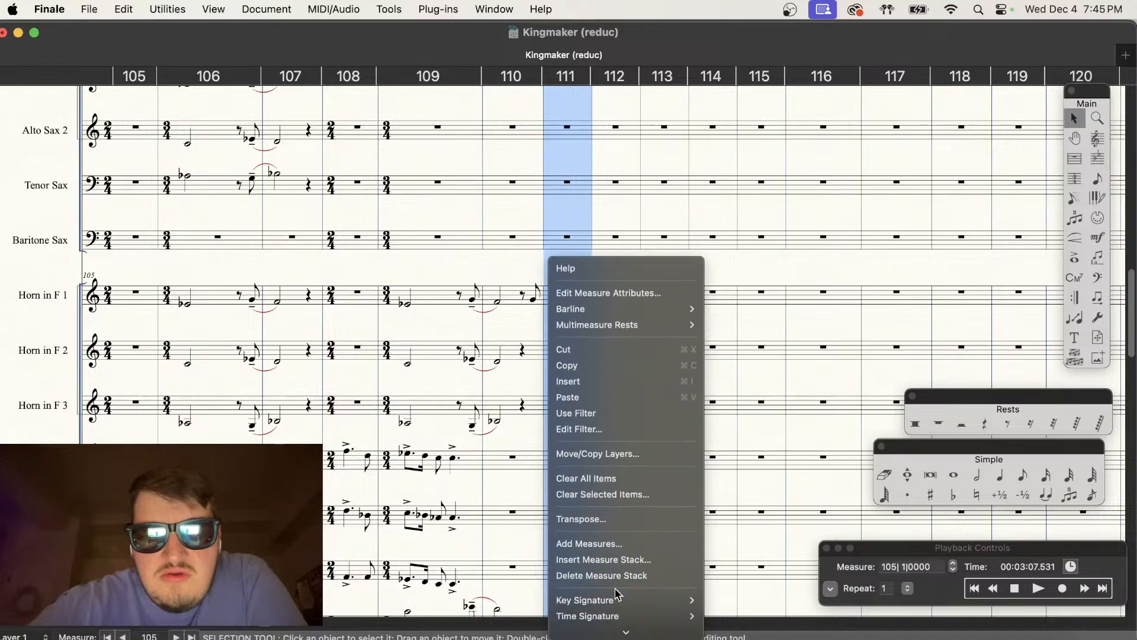
{"action": "scroll", "coordinate": [636, 577], "scroll_direction": "down", "scroll_amount": 3}
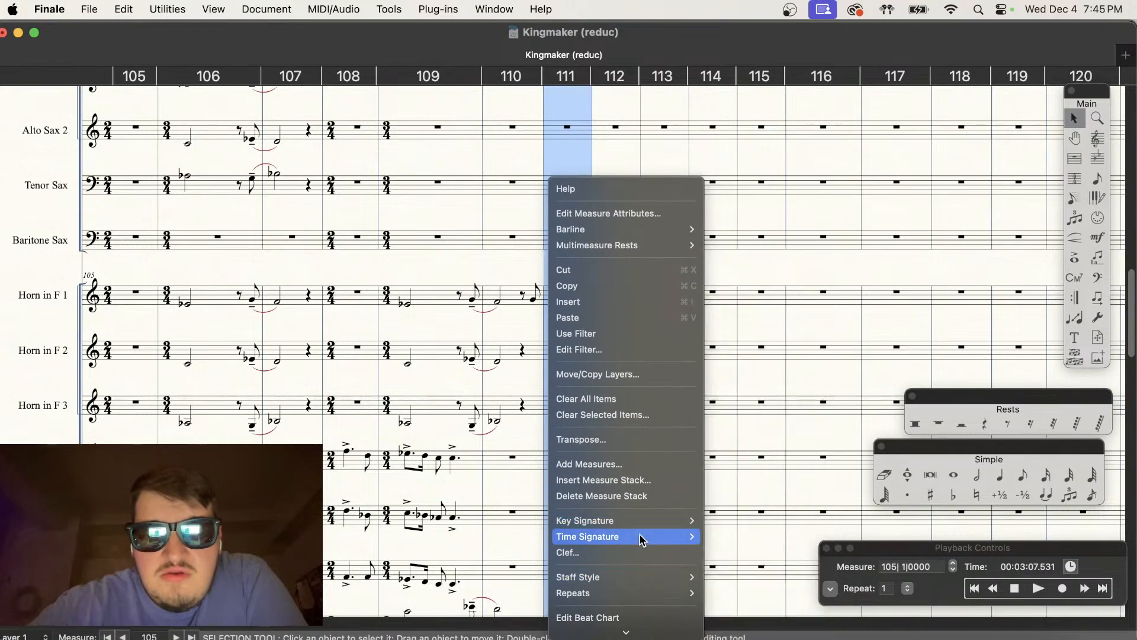
{"action": "mouse_move", "coordinate": [643, 539]}
{"action": "left_click", "coordinate": [734, 323]}
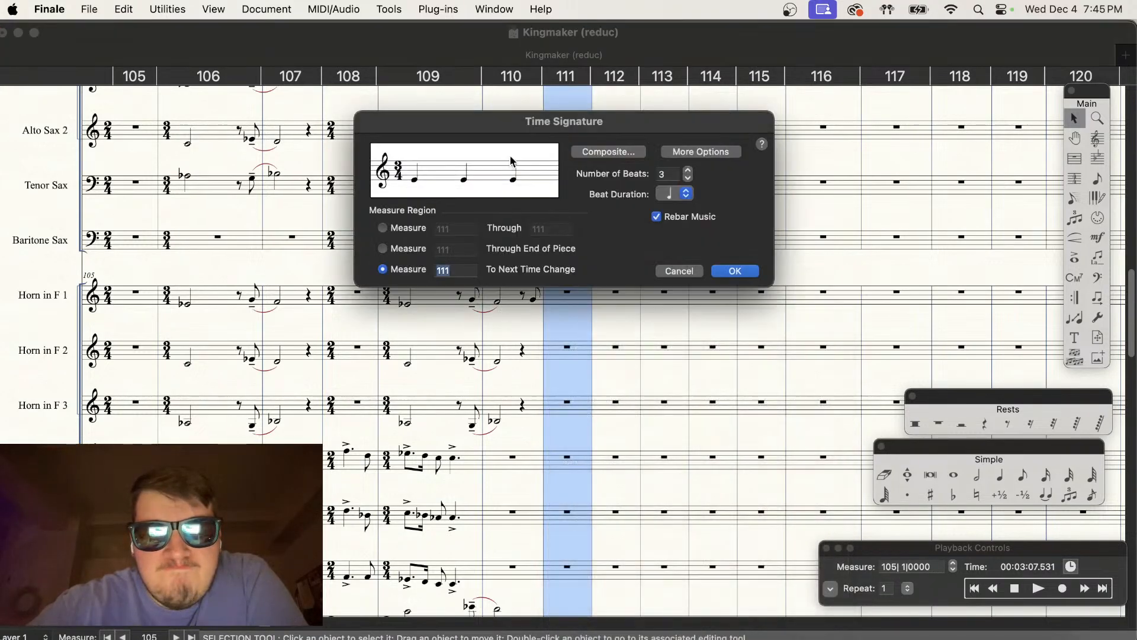
{"action": "left_click", "coordinate": [414, 229]}
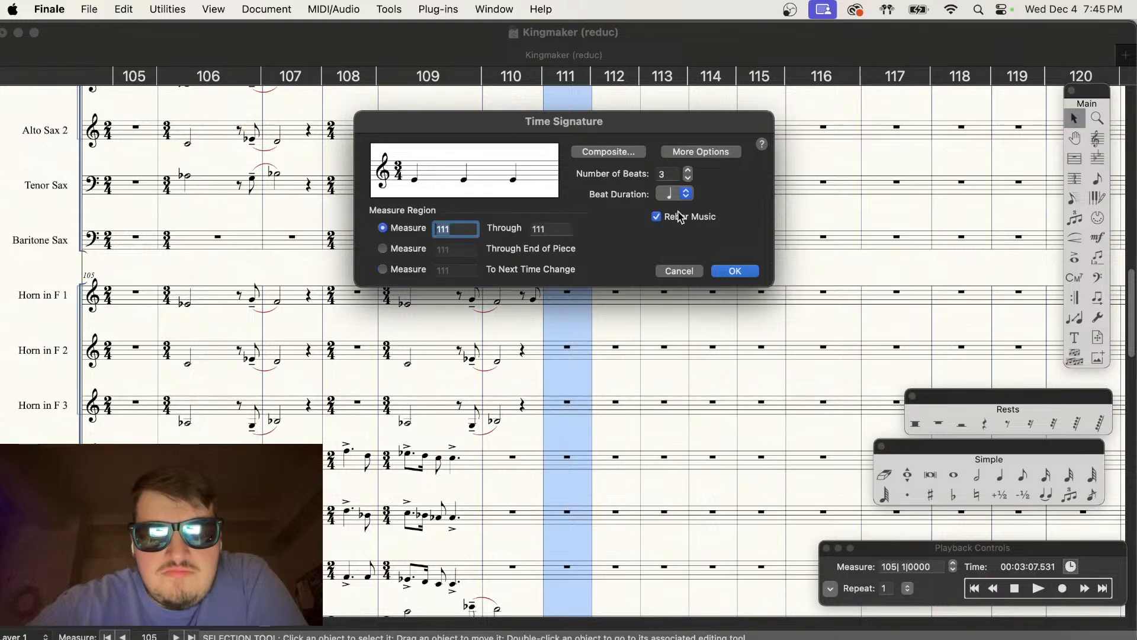
{"action": "left_click", "coordinate": [688, 169]}
{"action": "left_click", "coordinate": [688, 178]}
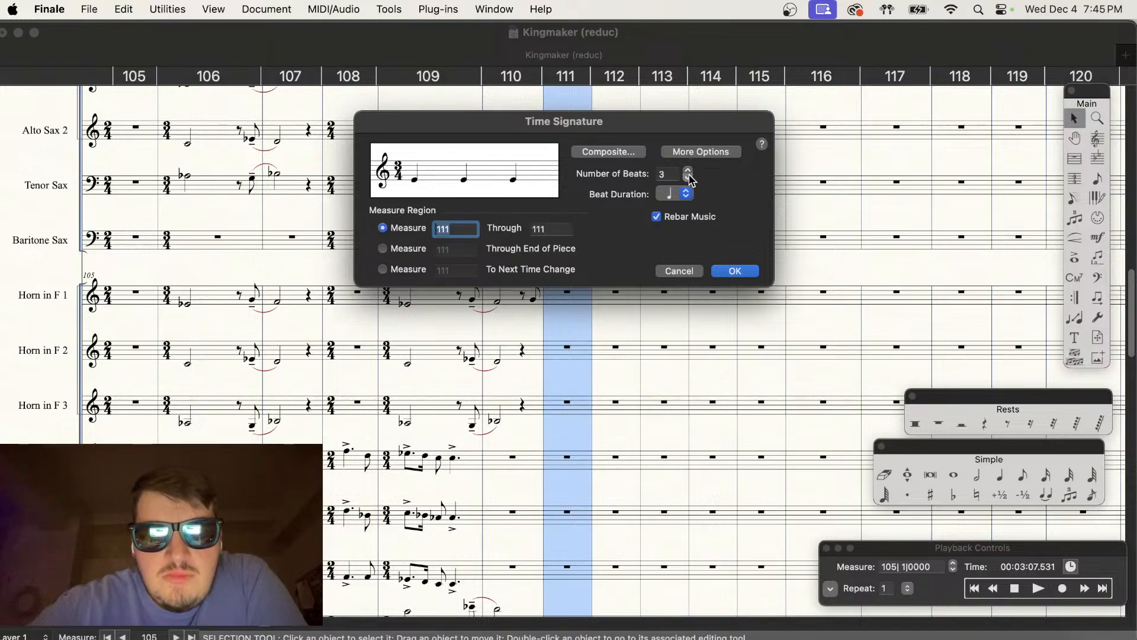
{"action": "key", "text": "Return"}
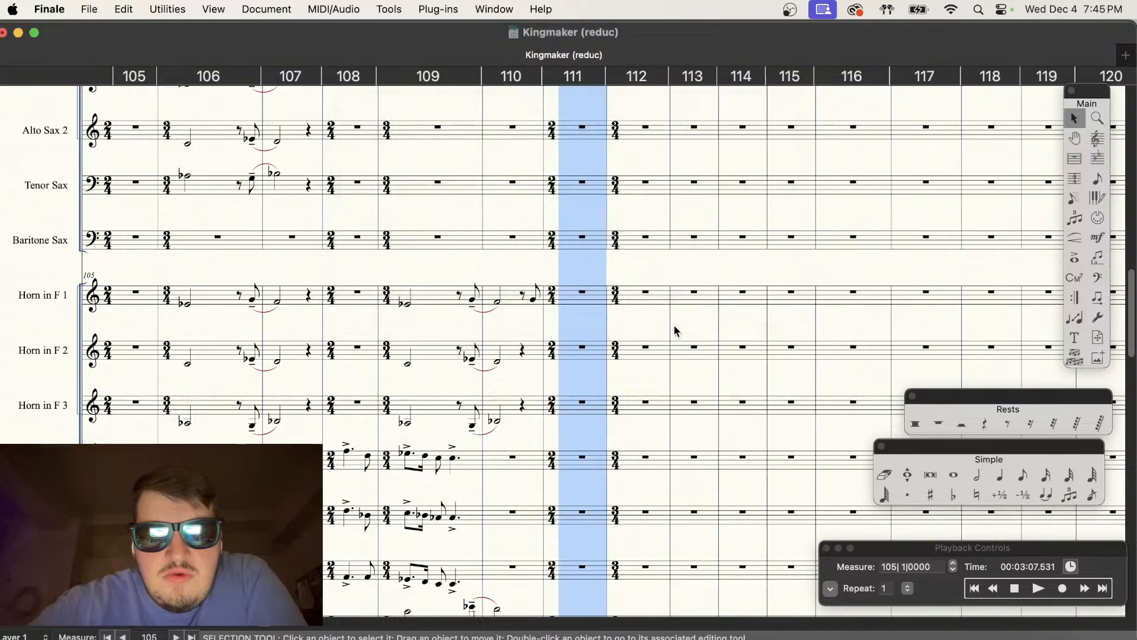
Step: Enter quarter notes F and G in measure 111 of Horn in F 1 and play the passage back from measure 105
{"action": "left_click", "coordinate": [999, 477]}
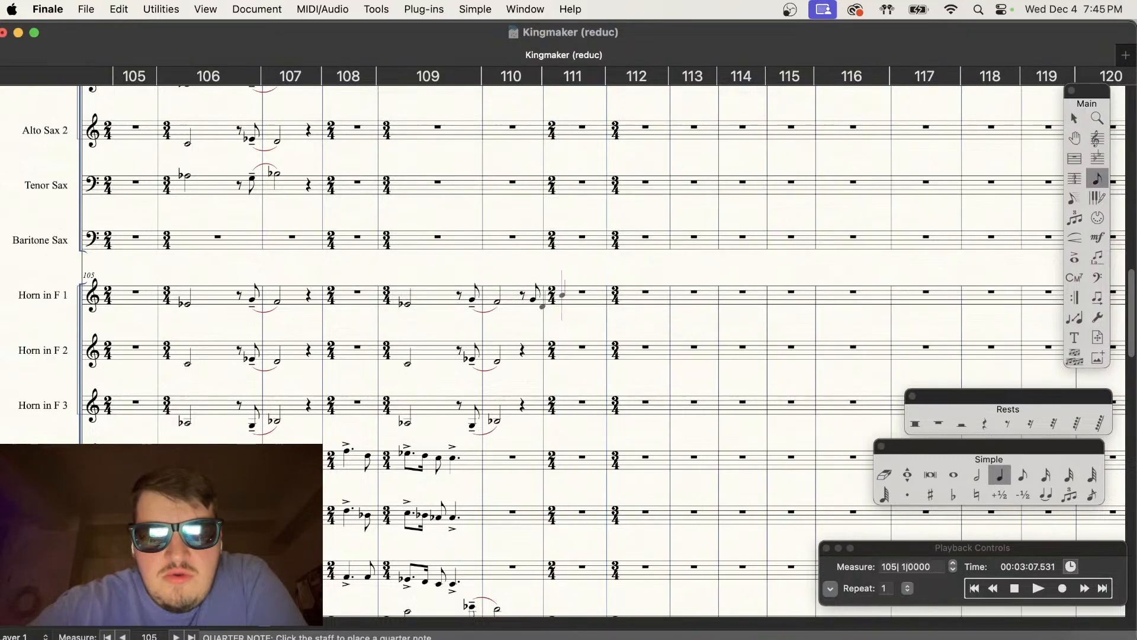
{"action": "left_click", "coordinate": [573, 303]}
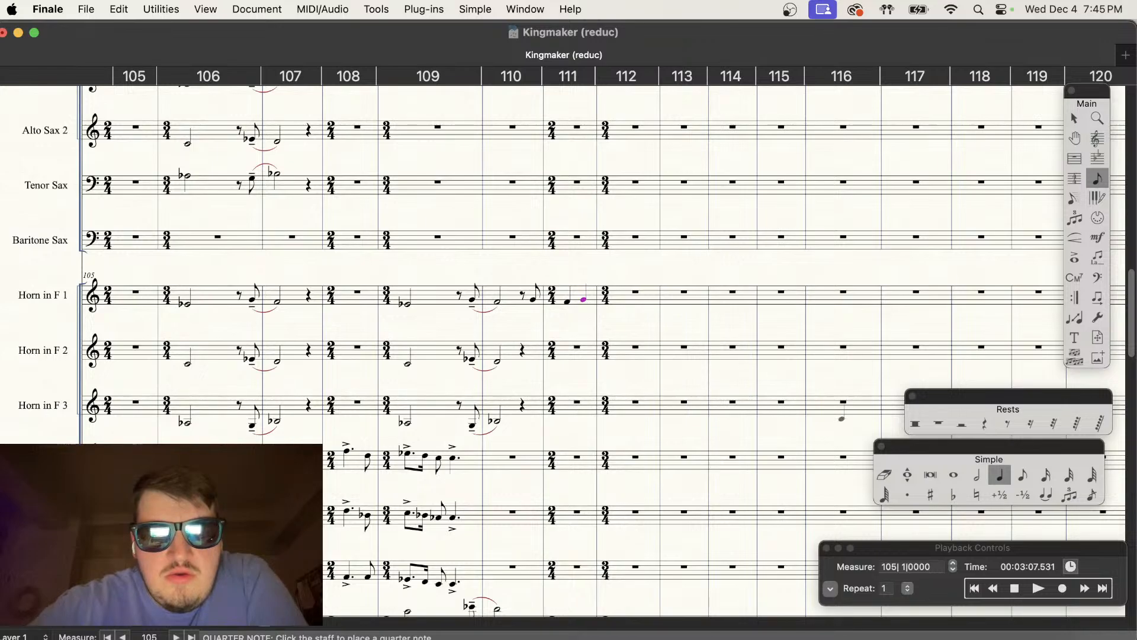
{"action": "left_click", "coordinate": [1038, 588]}
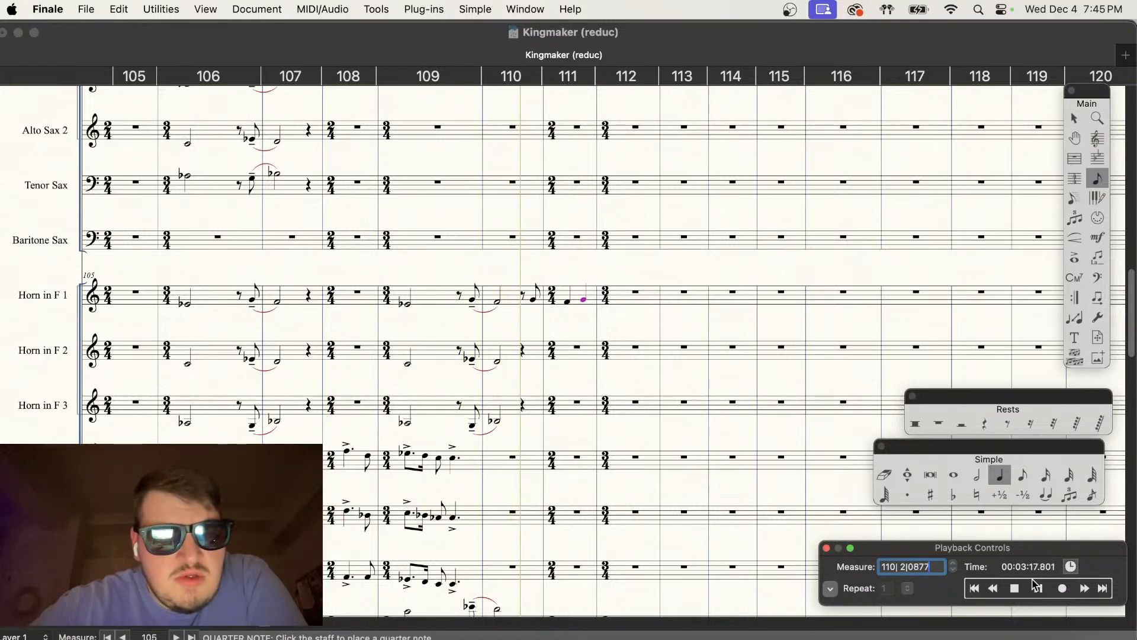
{"action": "left_click", "coordinate": [1016, 587]}
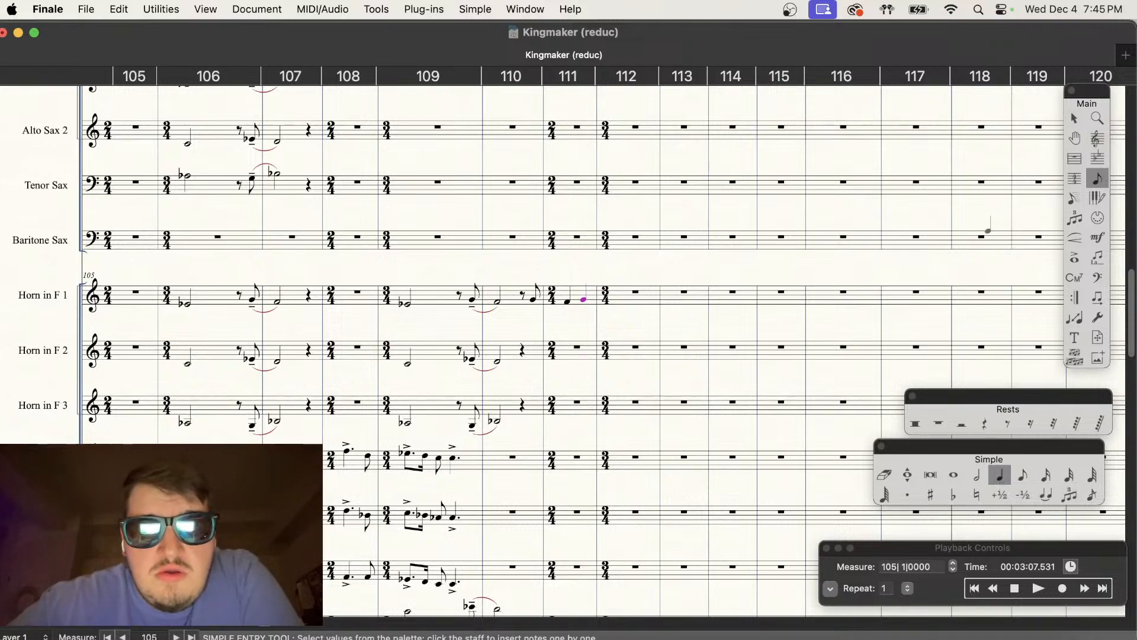
Step: Play back the horn line from measure 108 through measure 111
{"action": "left_click", "coordinate": [1078, 120]}
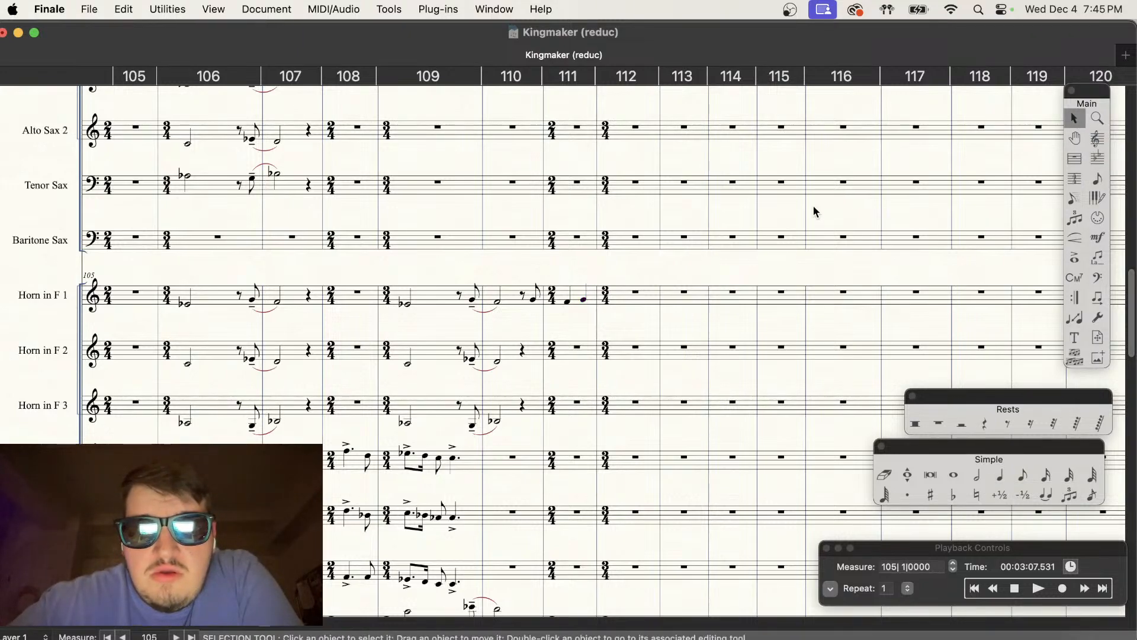
{"action": "scroll", "coordinate": [689, 269], "scroll_direction": "down", "scroll_amount": 2}
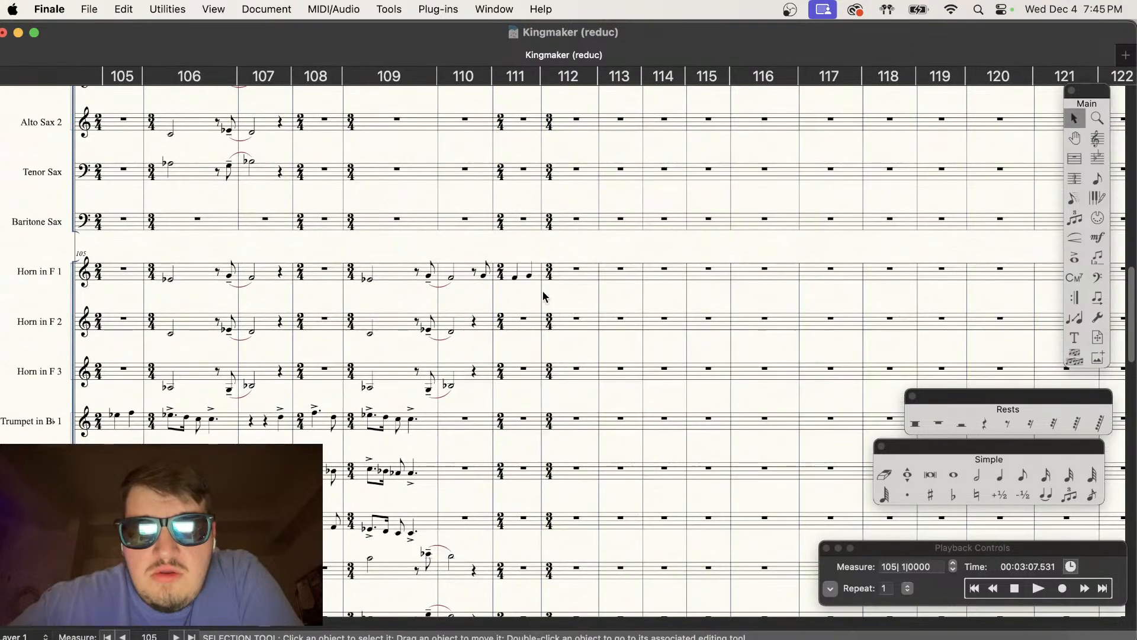
{"action": "scroll", "coordinate": [533, 291], "scroll_direction": "up", "scroll_amount": 3}
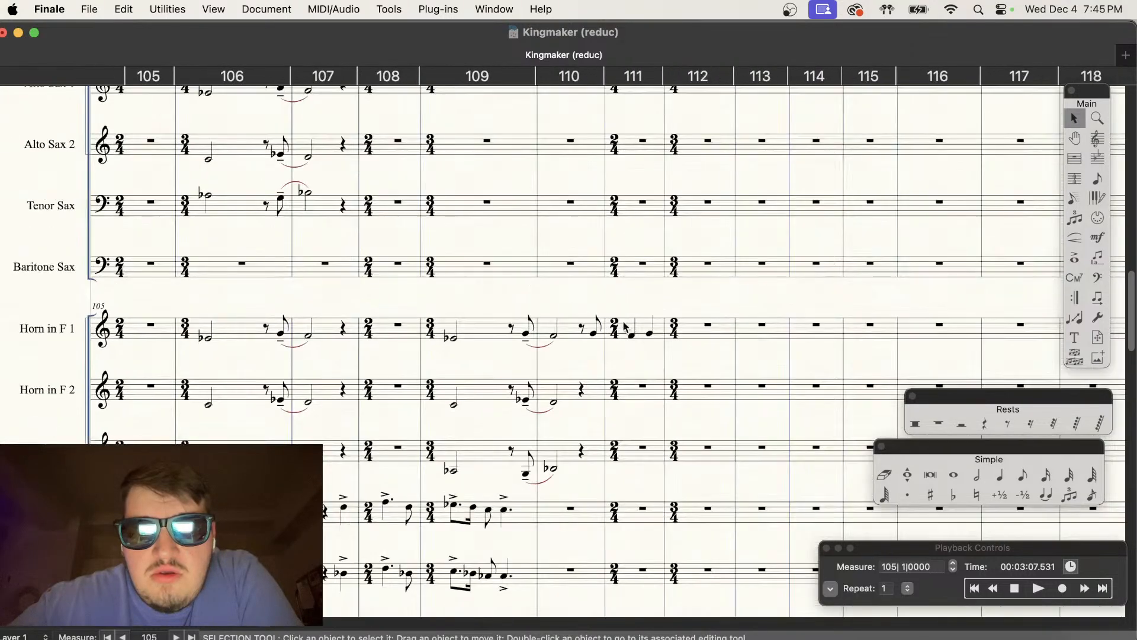
{"action": "scroll", "coordinate": [597, 336], "scroll_direction": "down", "scroll_amount": 3}
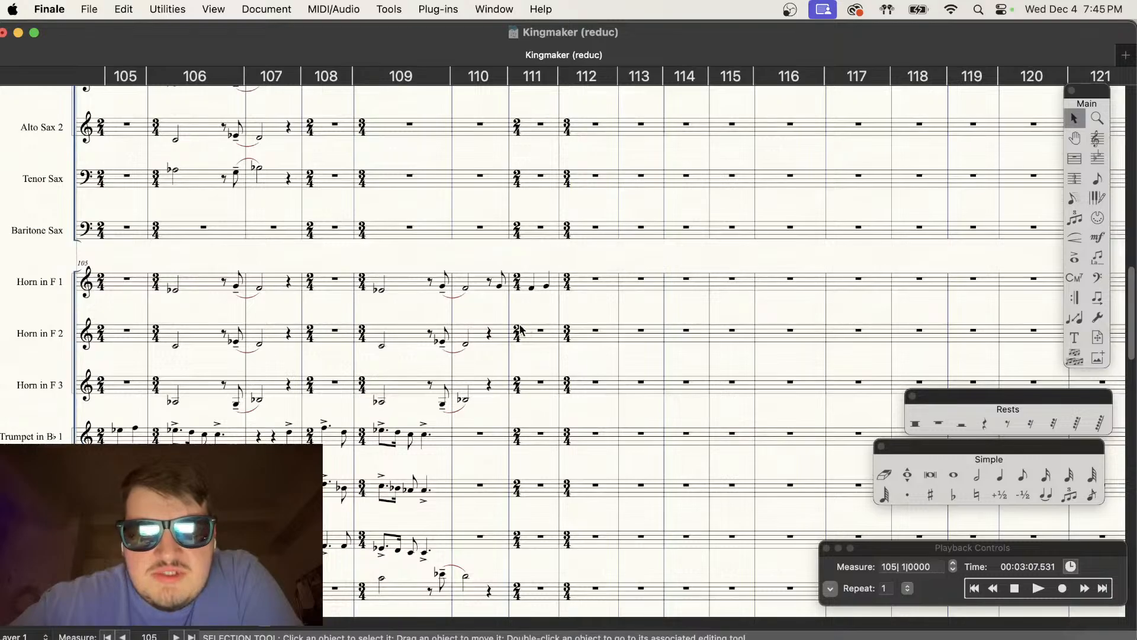
{"action": "scroll", "coordinate": [622, 332], "scroll_direction": "up", "scroll_amount": 3}
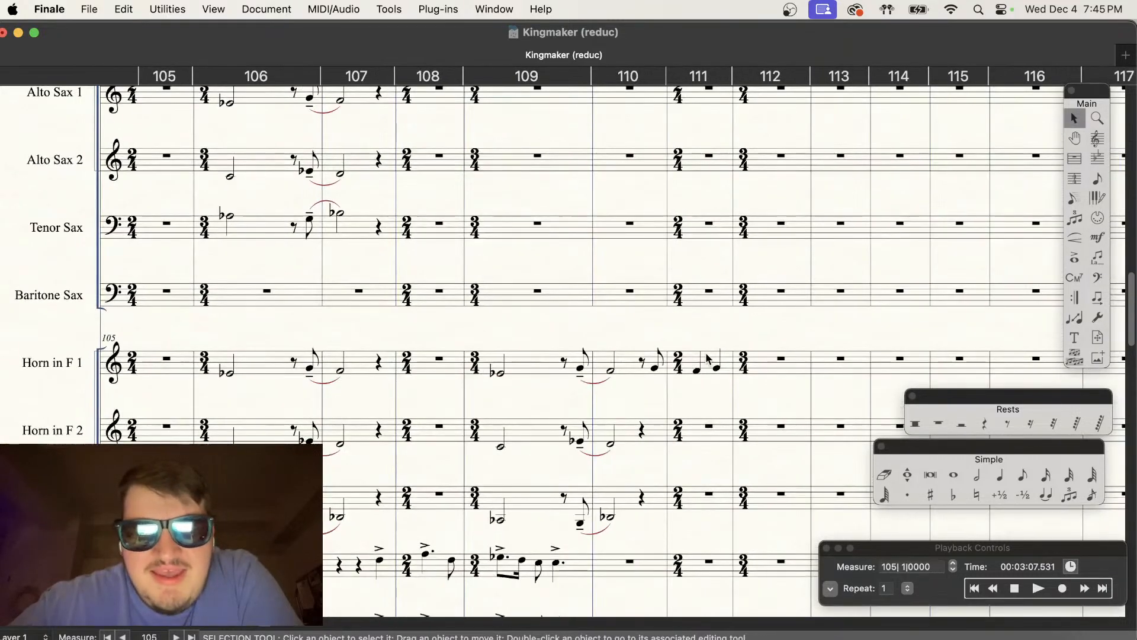
{"action": "scroll", "coordinate": [705, 358], "scroll_direction": "right", "scroll_amount": 3}
{"action": "left_click", "coordinate": [1041, 586]}
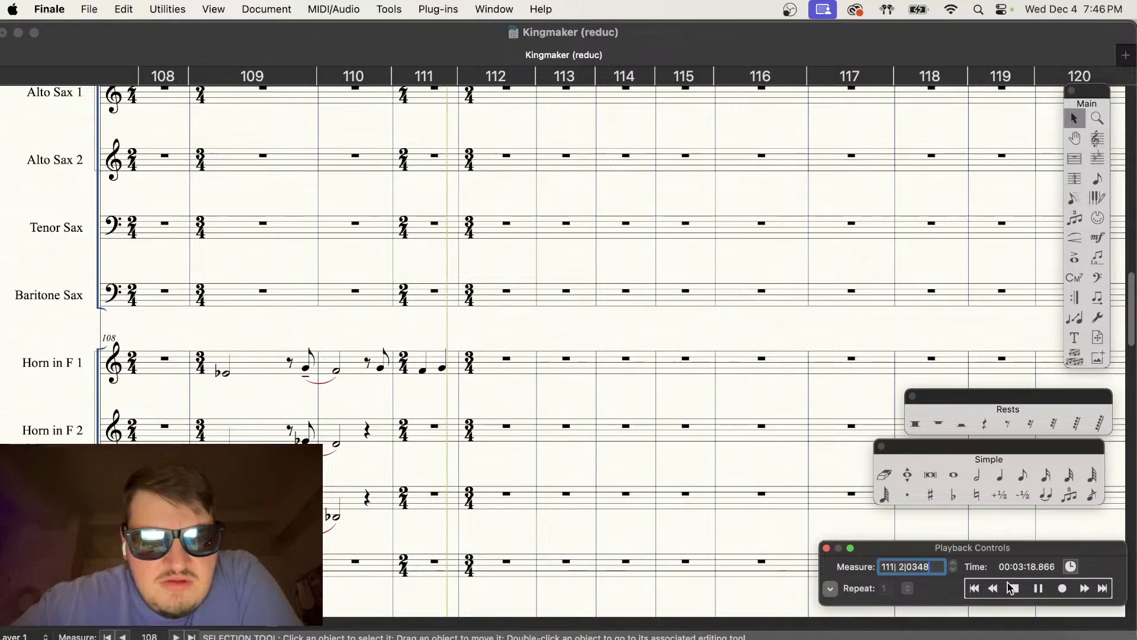
{"action": "left_click", "coordinate": [1011, 586]}
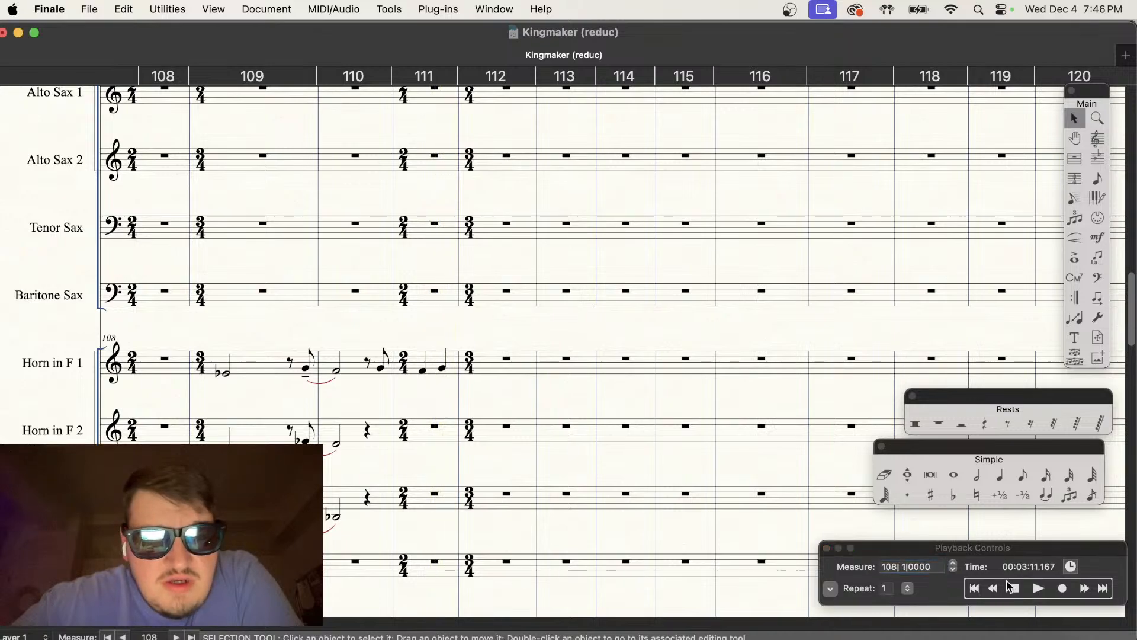
Step: Copy measure 110 of Horn in F 1 into measure 112
{"action": "left_click", "coordinate": [982, 480]}
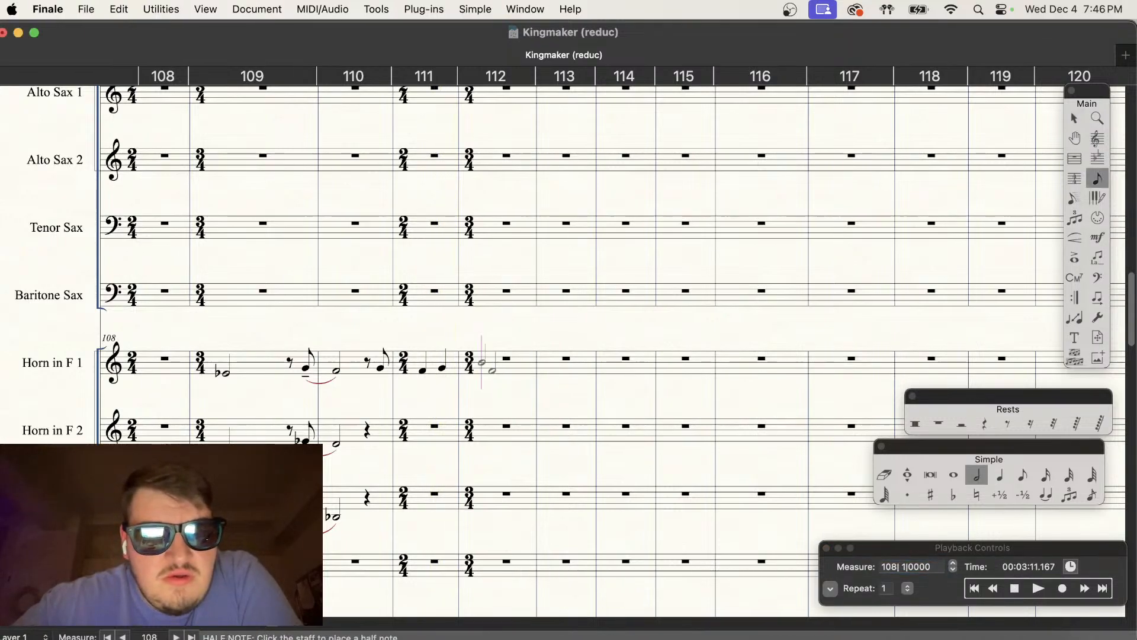
{"action": "left_click", "coordinate": [1074, 118]}
{"action": "left_click", "coordinate": [351, 359]}
{"action": "left_click_drag", "start_coordinate": [351, 359], "coordinate": [494, 366]}
{"action": "left_click", "coordinate": [580, 405]}
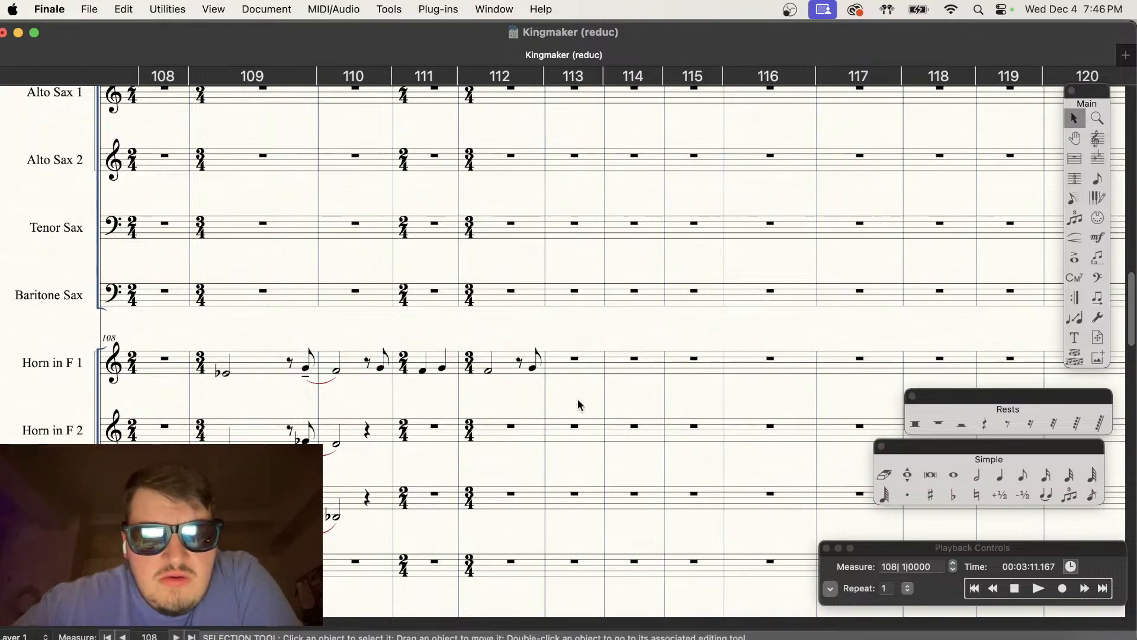
Step: Copy measure 109 of Horn in F 1 onto measure 112 and measure 110 onto measure 113
{"action": "left_click_drag", "start_coordinate": [264, 379], "coordinate": [483, 371]}
{"action": "left_click", "coordinate": [470, 392]}
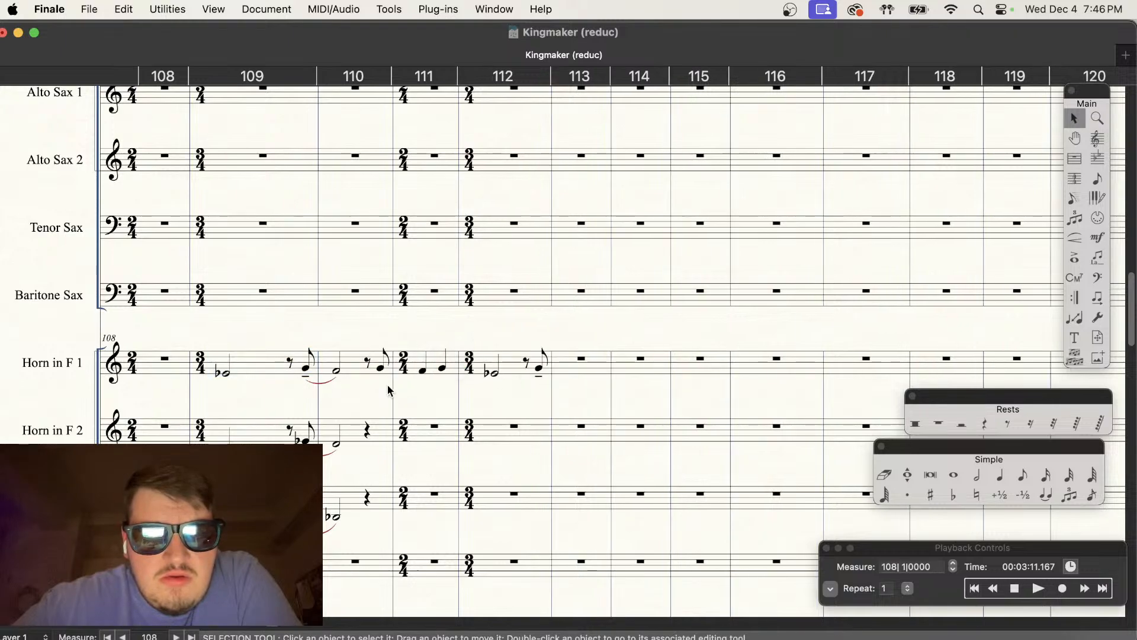
{"action": "left_click_drag", "start_coordinate": [392, 388], "coordinate": [480, 375]}
{"action": "left_click", "coordinate": [571, 382]}
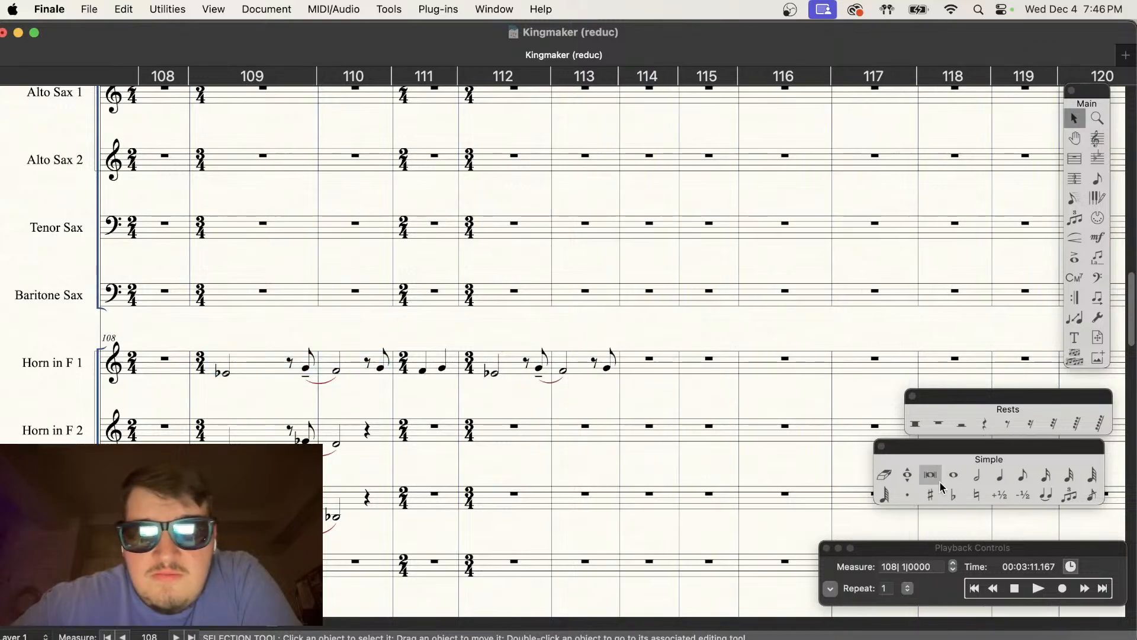
Step: Play back the horn passage from measure 106 through measure 113
{"action": "left_click", "coordinate": [1000, 475]}
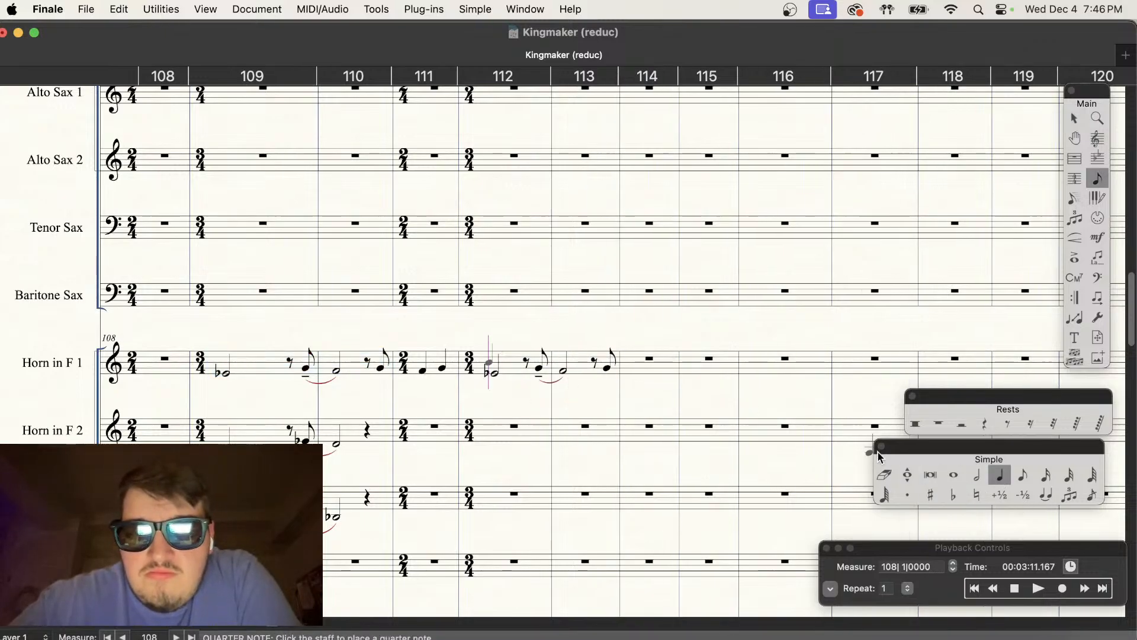
{"action": "key", "text": "super+minus"}
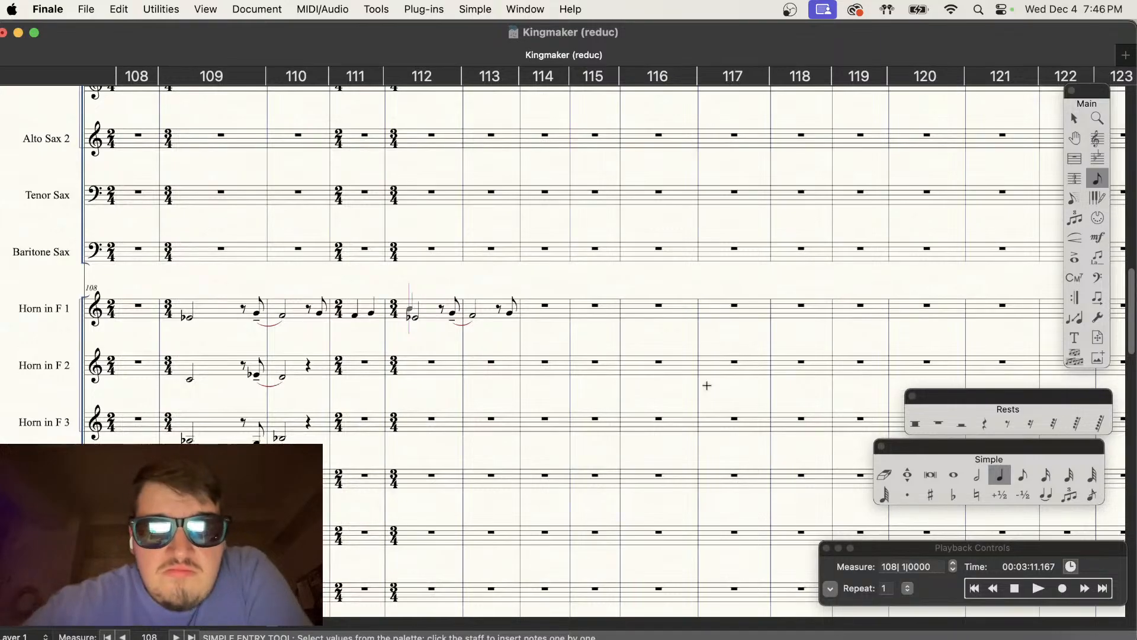
{"action": "scroll", "coordinate": [707, 385], "scroll_direction": "left", "scroll_amount": 4}
{"action": "scroll", "coordinate": [568, 356], "scroll_direction": "right", "scroll_amount": 2}
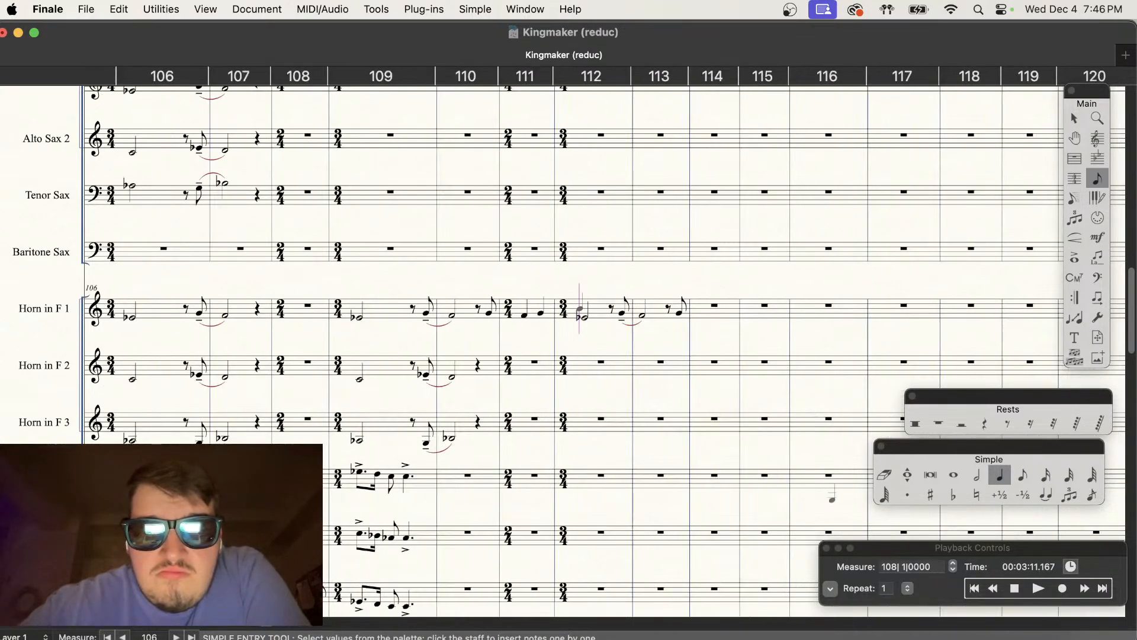
{"action": "left_click", "coordinate": [1022, 590]}
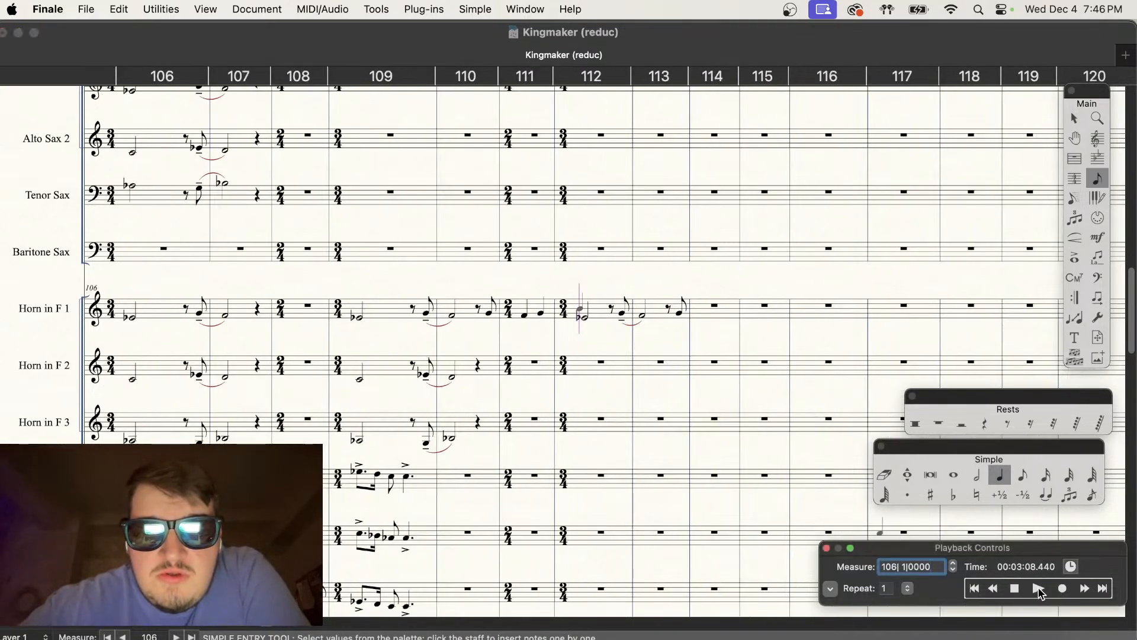
{"action": "left_click", "coordinate": [1039, 589]}
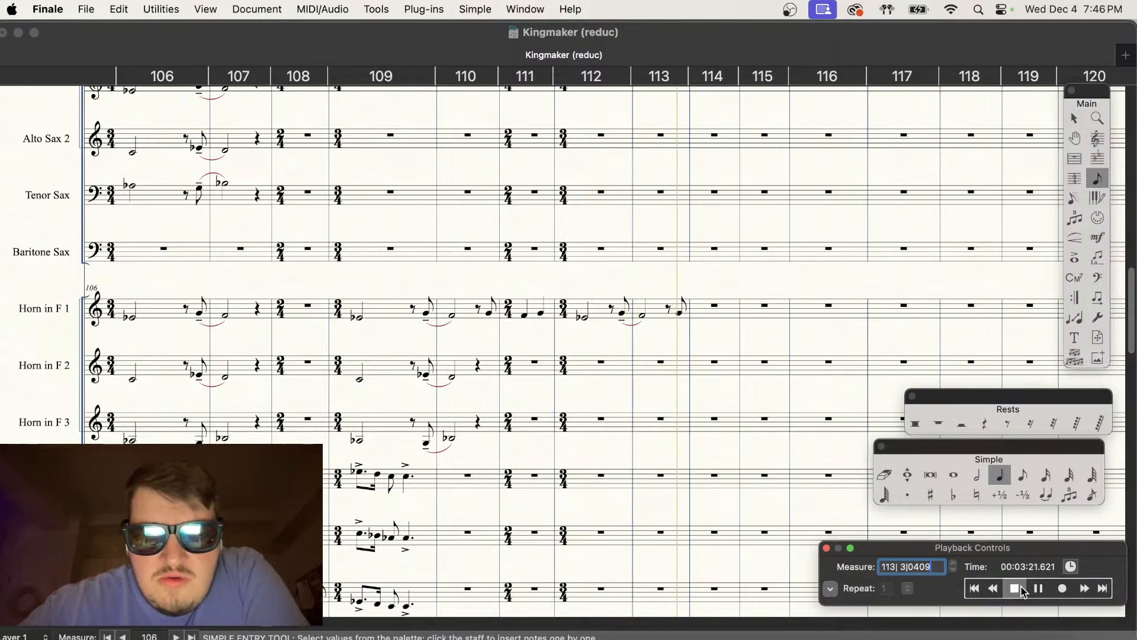
{"action": "left_click", "coordinate": [1015, 588]}
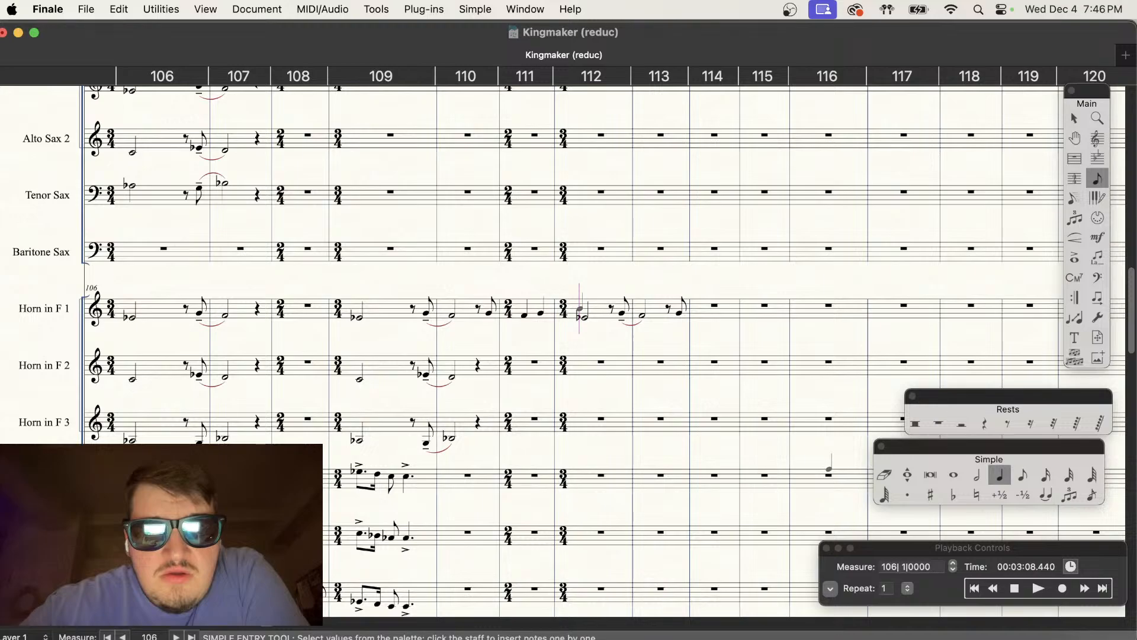
Step: Play back the passage from measure 101 through measure 114
{"action": "scroll", "coordinate": [829, 468], "scroll_direction": "left", "scroll_amount": 5}
{"action": "key", "text": "super+minus"}
{"action": "key", "text": "super+minus"}
{"action": "left_click", "coordinate": [1029, 594]}
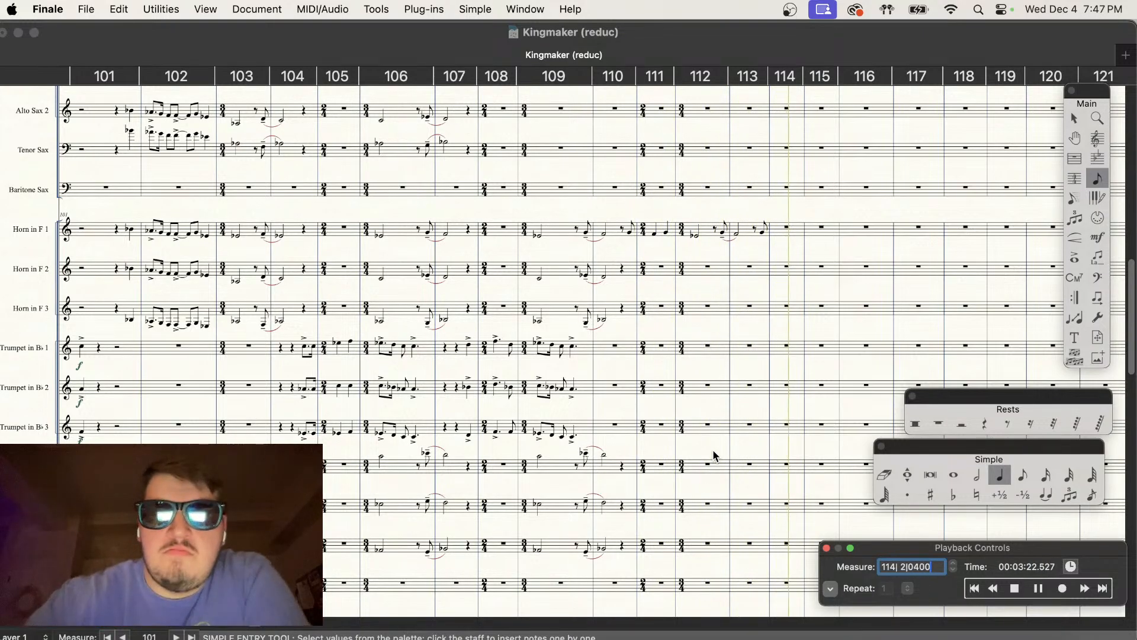
{"action": "left_click", "coordinate": [1014, 588]}
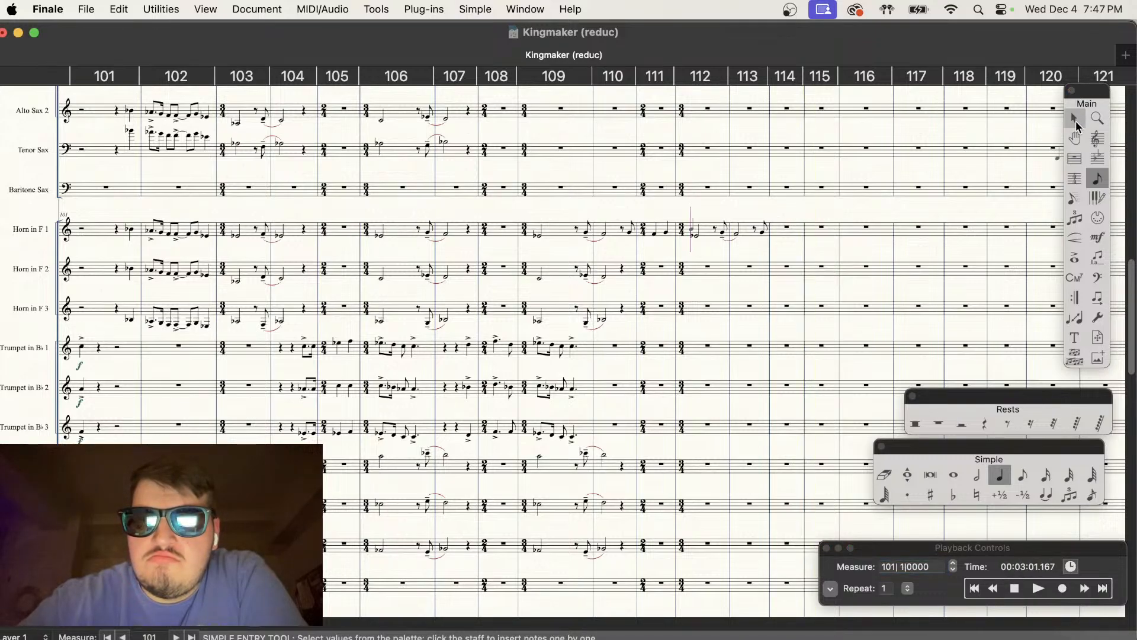
Step: Copy the tied eighth-to-half-note figure in Horn in F 1 forward to continue the line through measure 115
{"action": "left_click", "coordinate": [1075, 120]}
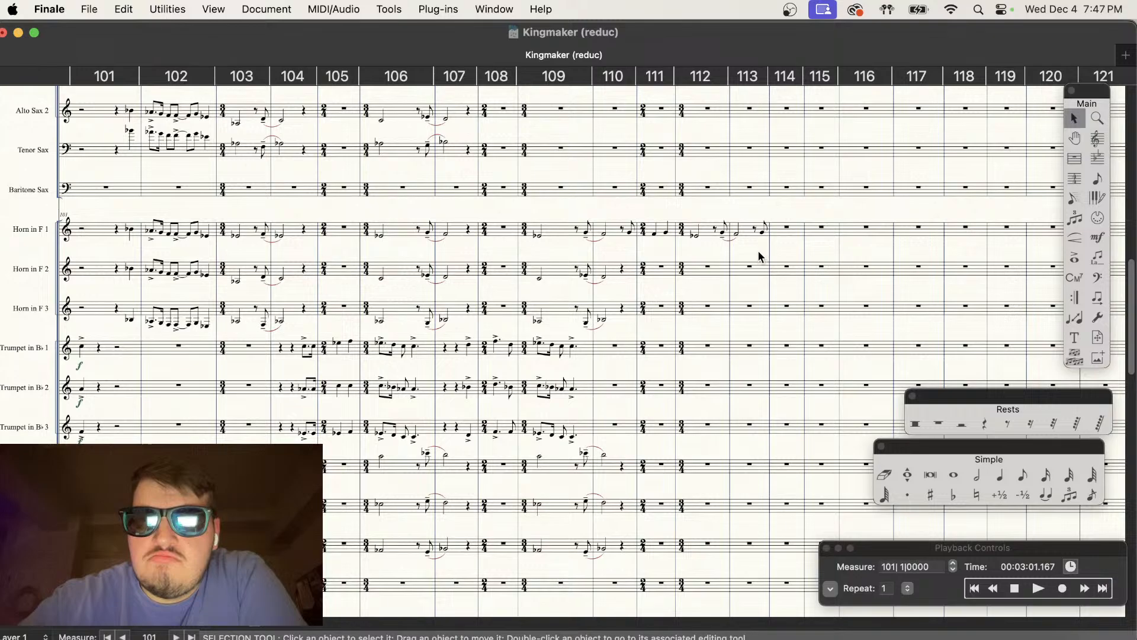
{"action": "mouse_move", "coordinate": [755, 250]}
{"action": "left_mouse_down"}
{"action": "mouse_move", "coordinate": [708, 221]}
{"action": "mouse_move", "coordinate": [768, 247]}
{"action": "left_mouse_up"}
{"action": "left_click", "coordinate": [801, 249]}
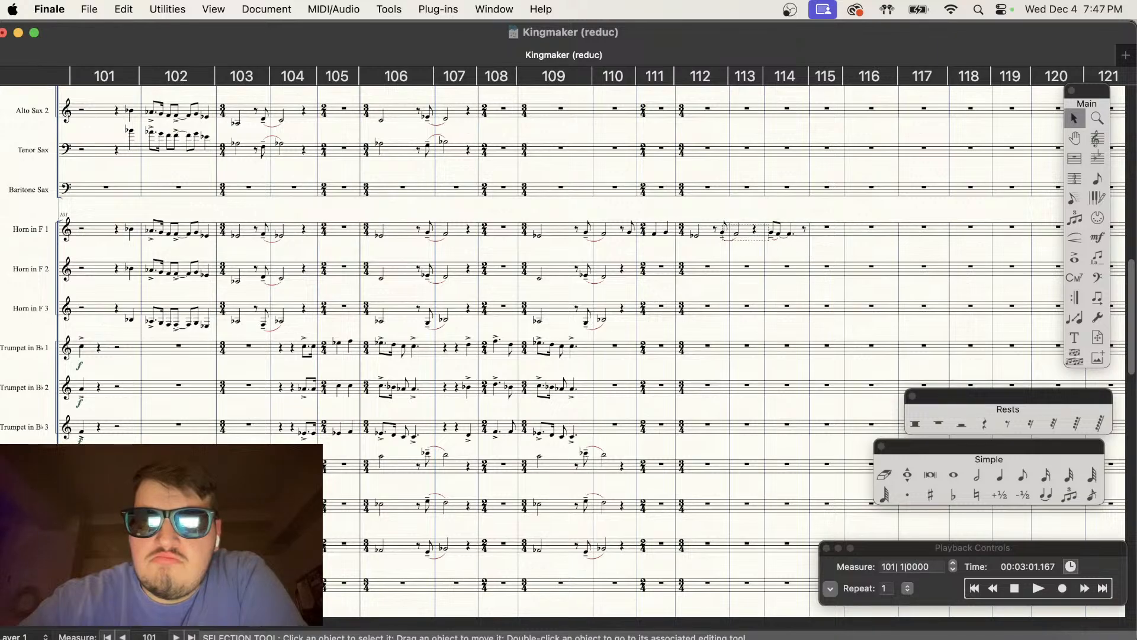
{"action": "left_click", "coordinate": [724, 234]}
{"action": "left_click_drag", "start_coordinate": [724, 234], "coordinate": [757, 247]}
{"action": "left_click", "coordinate": [791, 249]}
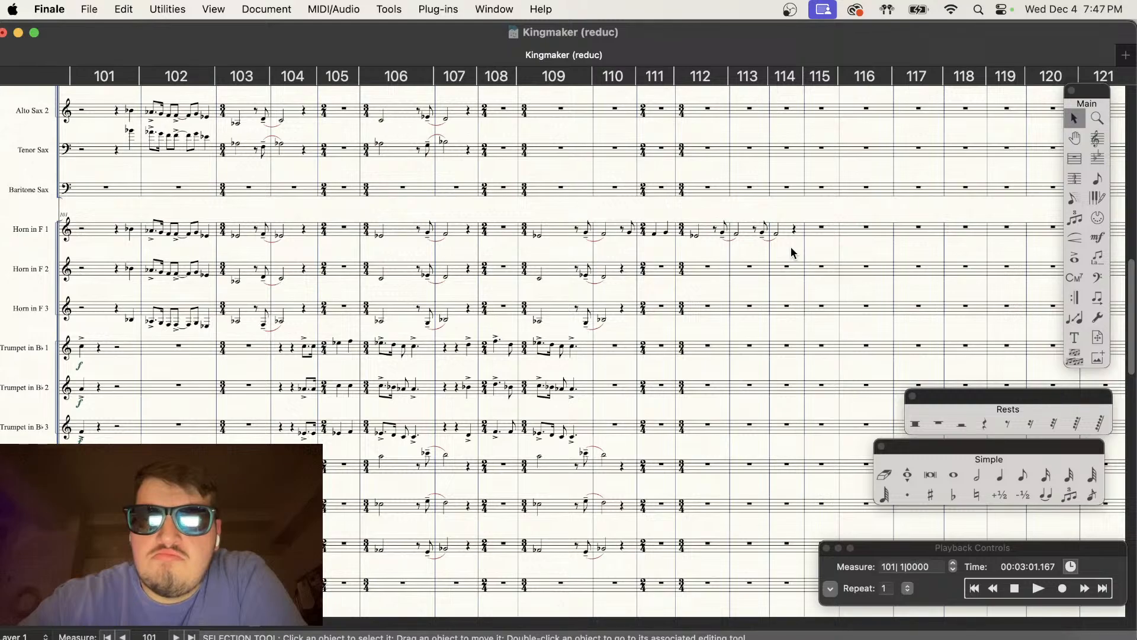
{"action": "mouse_move", "coordinate": [808, 251]}
{"action": "left_mouse_down"}
{"action": "mouse_move", "coordinate": [752, 221]}
{"action": "mouse_move", "coordinate": [792, 247]}
{"action": "mouse_move", "coordinate": [810, 241]}
{"action": "left_mouse_up"}
{"action": "left_click", "coordinate": [819, 245]}
Step: Insert a stack of 10 measures before measure 116, ahead of the piano sketch
{"action": "key", "text": "super+minus"}
{"action": "scroll", "coordinate": [820, 247], "scroll_direction": "up", "scroll_amount": 5}
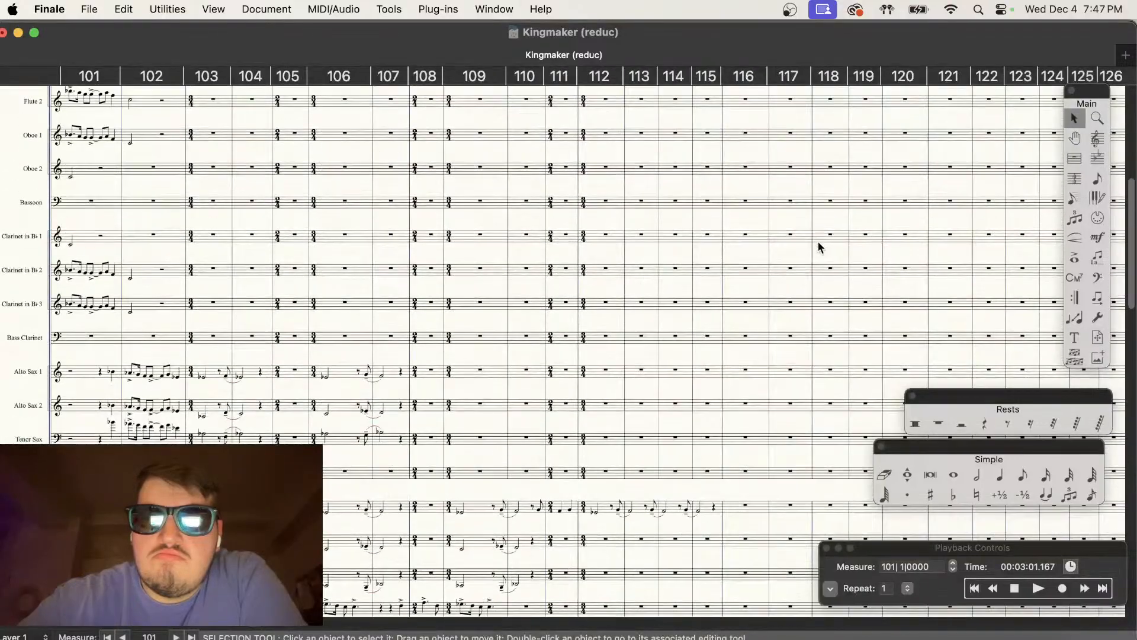
{"action": "scroll", "coordinate": [813, 318], "scroll_direction": "up", "scroll_amount": 10}
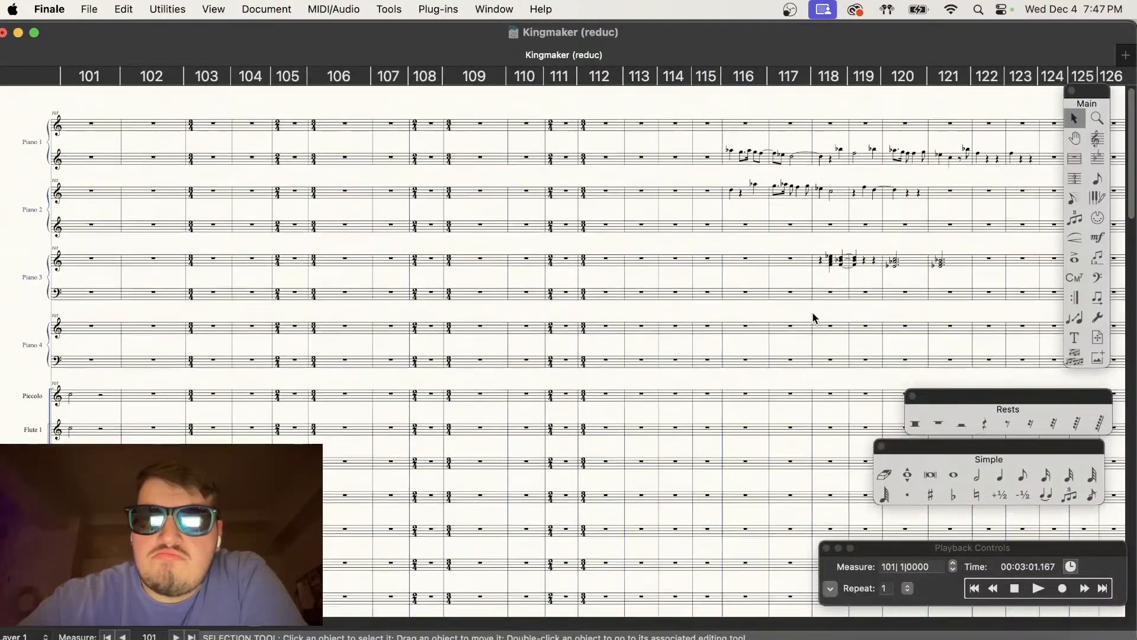
{"action": "key", "text": "super+minus"}
{"action": "scroll", "coordinate": [812, 312], "scroll_direction": "down", "scroll_amount": 5}
{"action": "scroll", "coordinate": [812, 313], "scroll_direction": "up", "scroll_amount": 5}
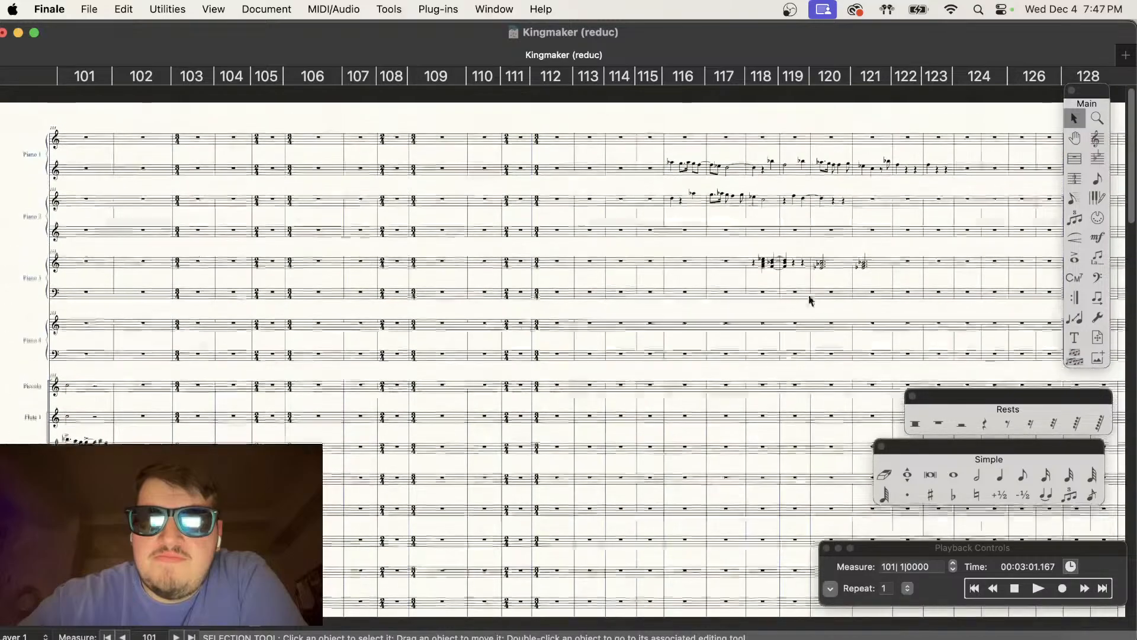
{"action": "left_click", "coordinate": [694, 122]}
{"action": "right_click", "coordinate": [679, 118]}
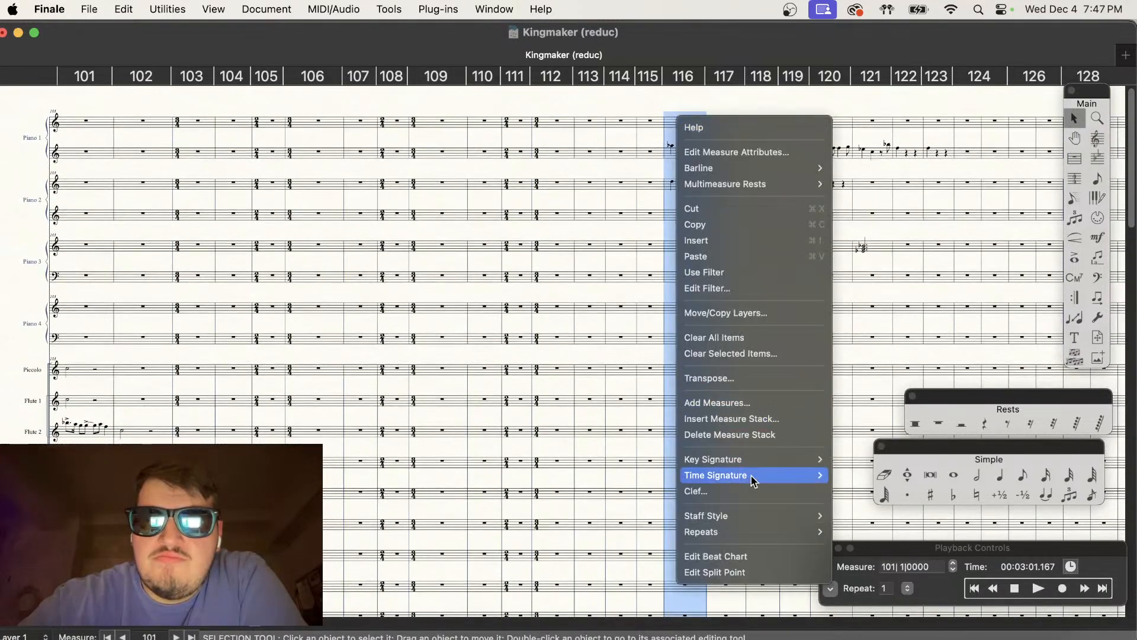
{"action": "mouse_move", "coordinate": [752, 480]}
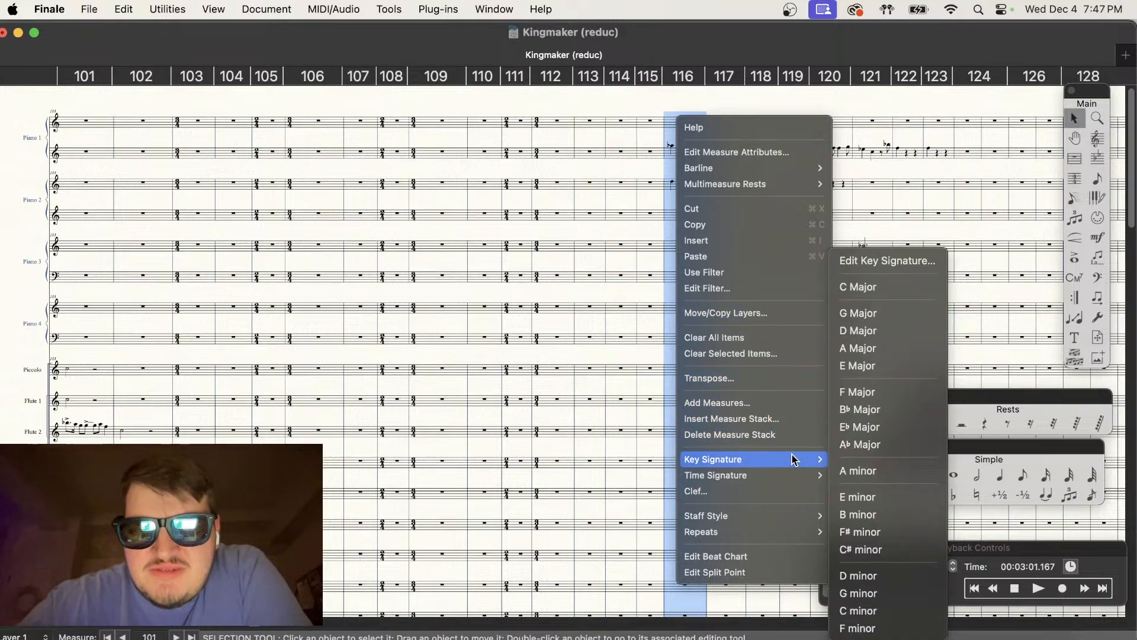
{"action": "left_click", "coordinate": [756, 419]}
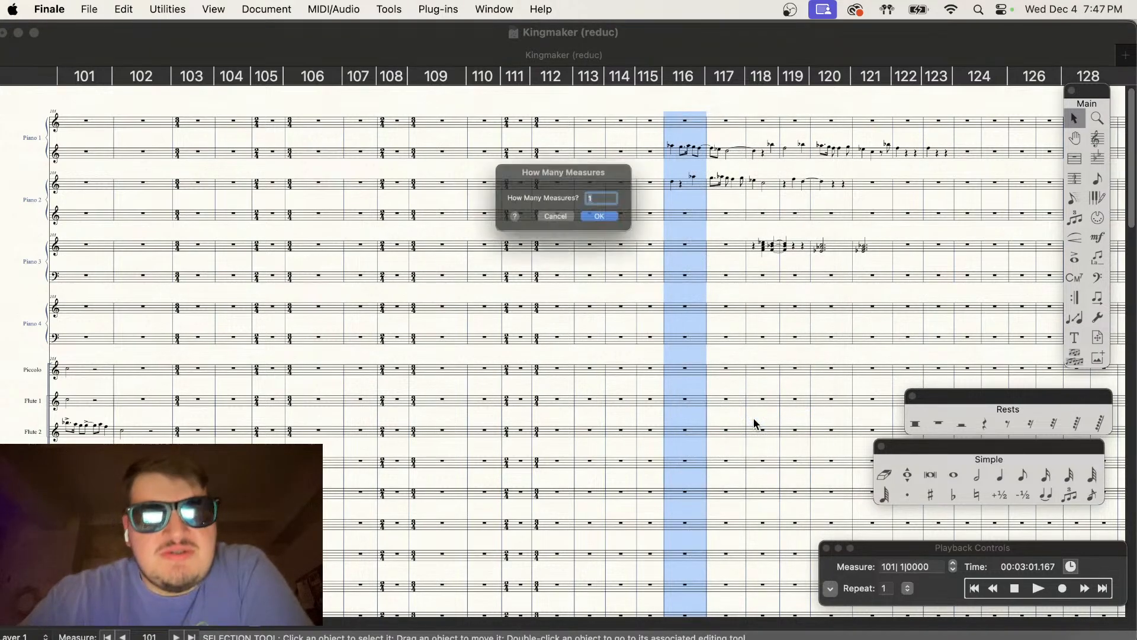
{"action": "type", "text": "10"}
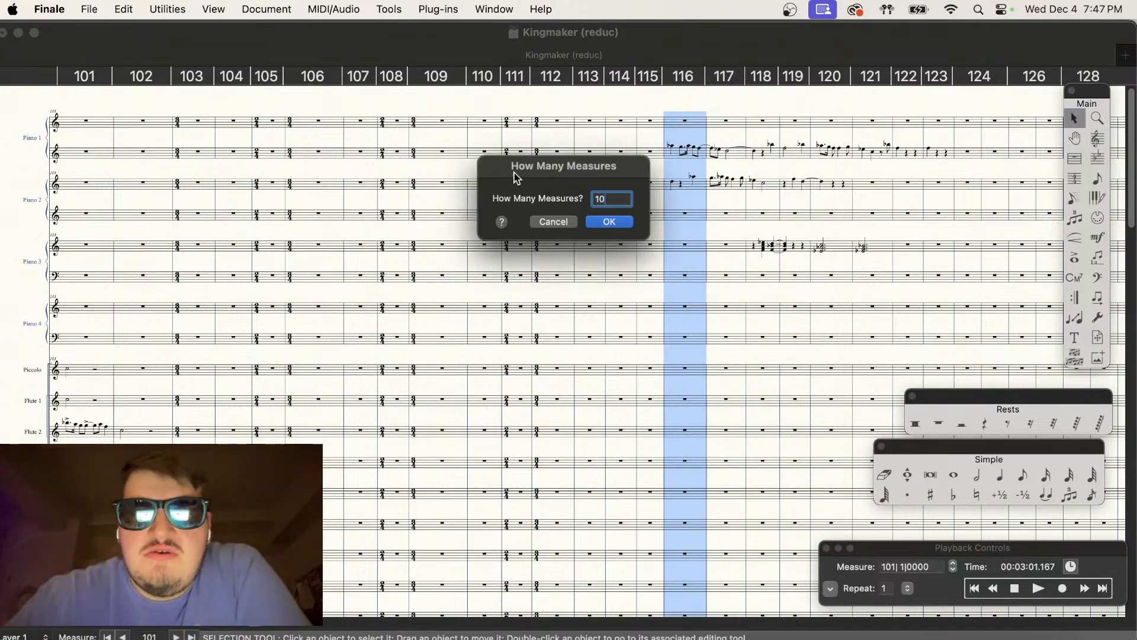
{"action": "left_click", "coordinate": [609, 222]}
Step: Play back the score from measure 97 into measure 116
{"action": "scroll", "coordinate": [628, 318], "scroll_direction": "down", "scroll_amount": 10}
{"action": "scroll", "coordinate": [645, 281], "scroll_direction": "left", "scroll_amount": 4}
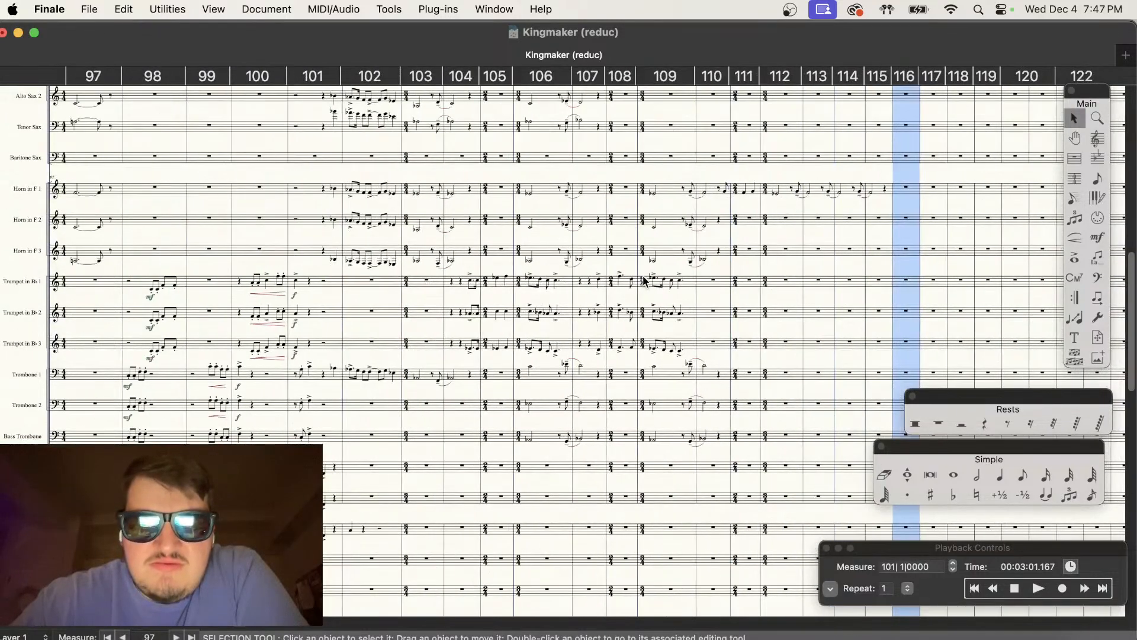
{"action": "scroll", "coordinate": [651, 283], "scroll_direction": "up", "scroll_amount": 5}
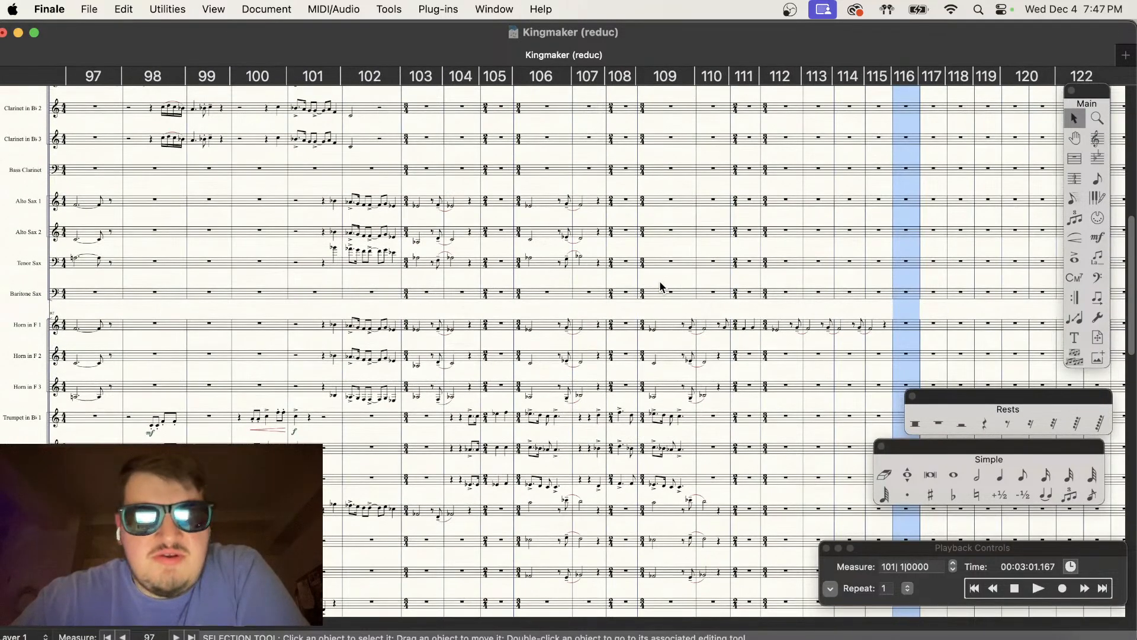
{"action": "left_click", "coordinate": [1037, 587]}
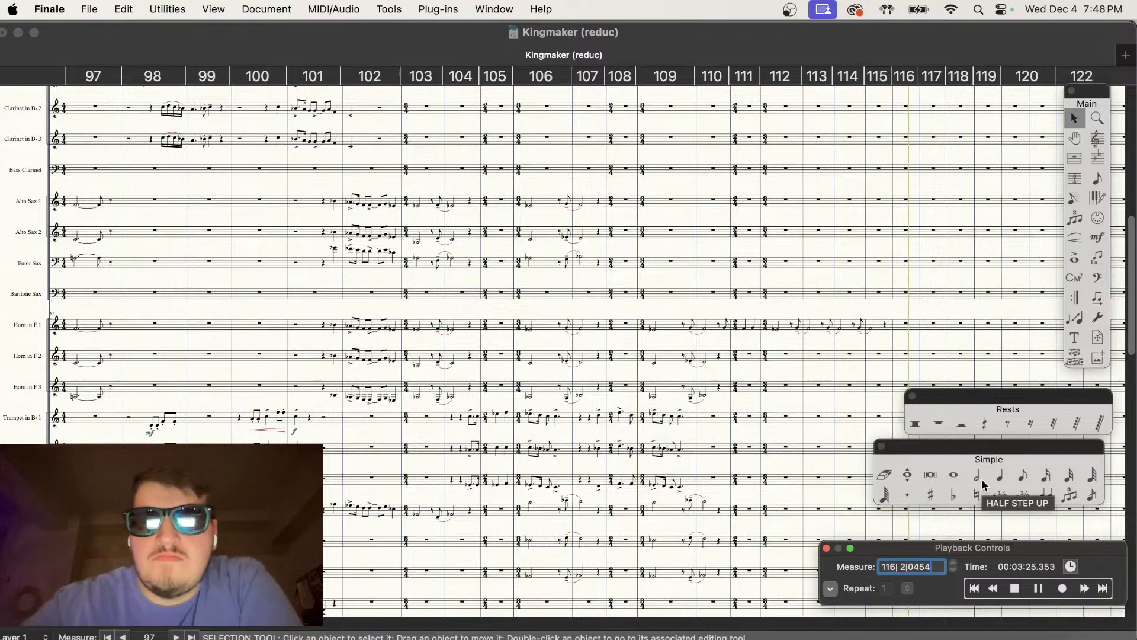
{"action": "left_click", "coordinate": [1014, 589]}
Step: Examine the woodwind and horn staves from measure 100 onward, including the empty measures after the Horn in F 1 line
{"action": "scroll", "coordinate": [783, 444], "scroll_direction": "right", "scroll_amount": 4}
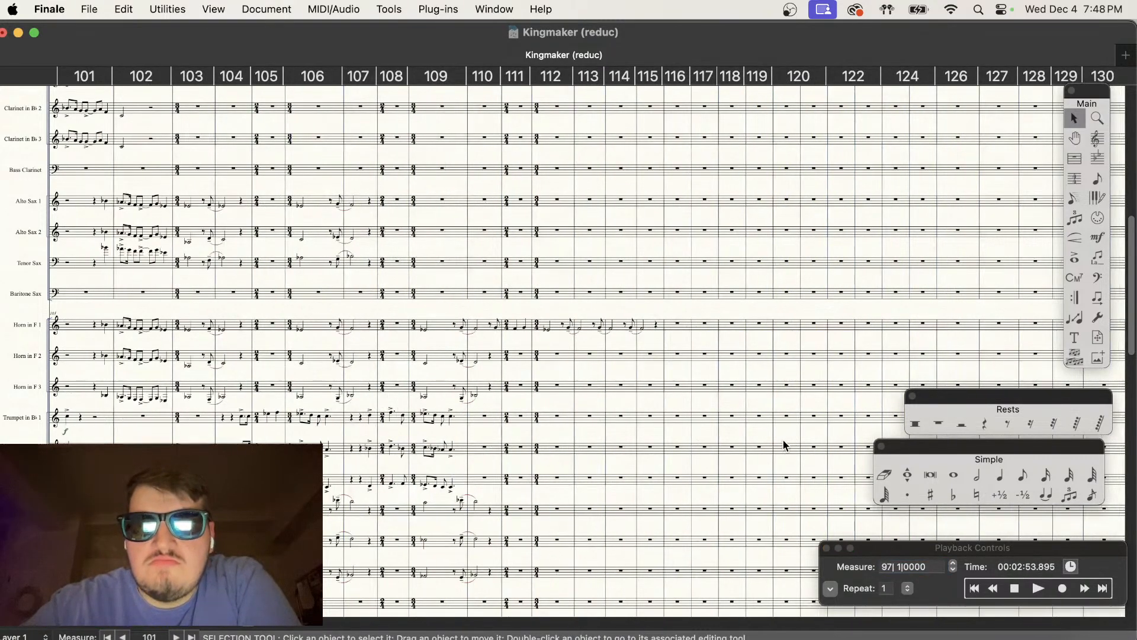
{"action": "scroll", "coordinate": [783, 440], "scroll_direction": "right", "scroll_amount": 1}
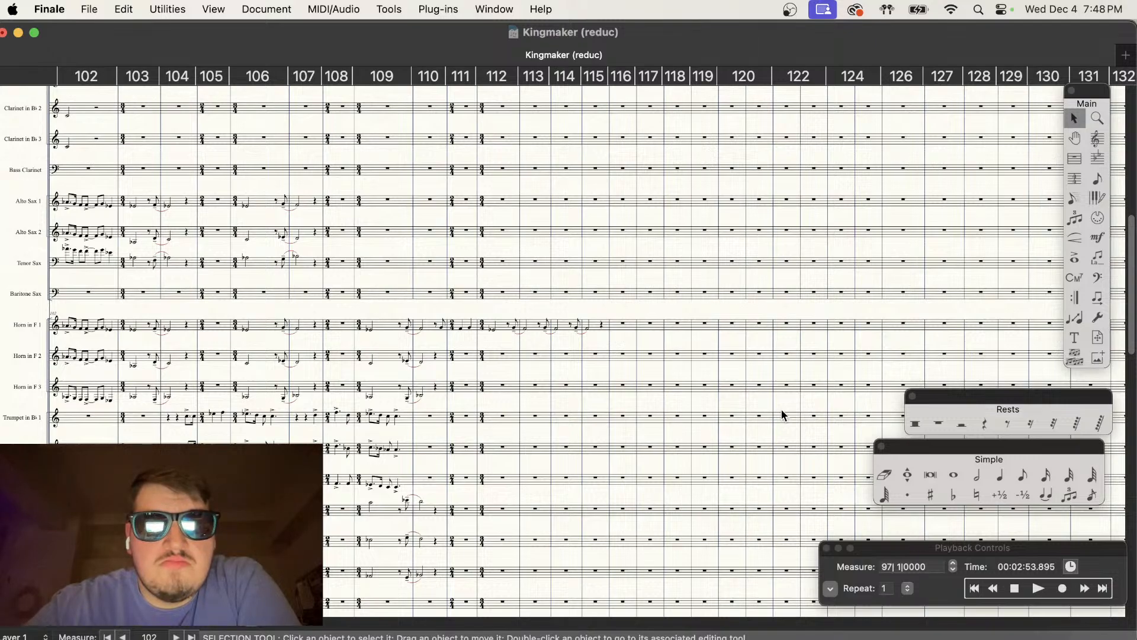
{"action": "scroll", "coordinate": [781, 410], "scroll_direction": "left", "scroll_amount": 3}
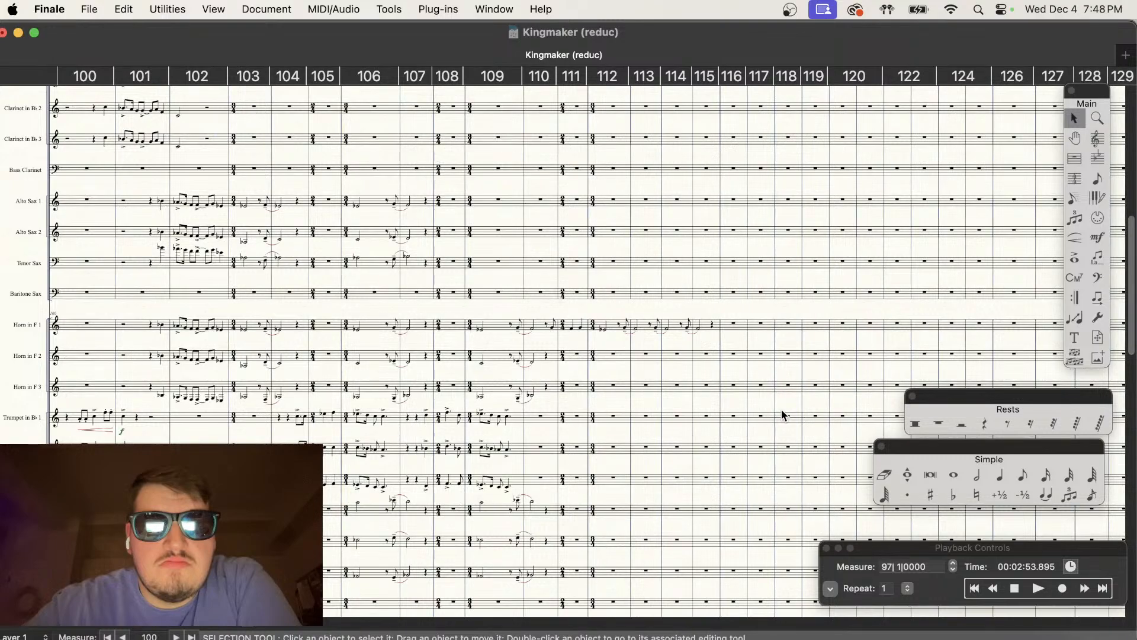
{"action": "key", "text": "super+equal"}
{"action": "key", "text": "super+equal"}
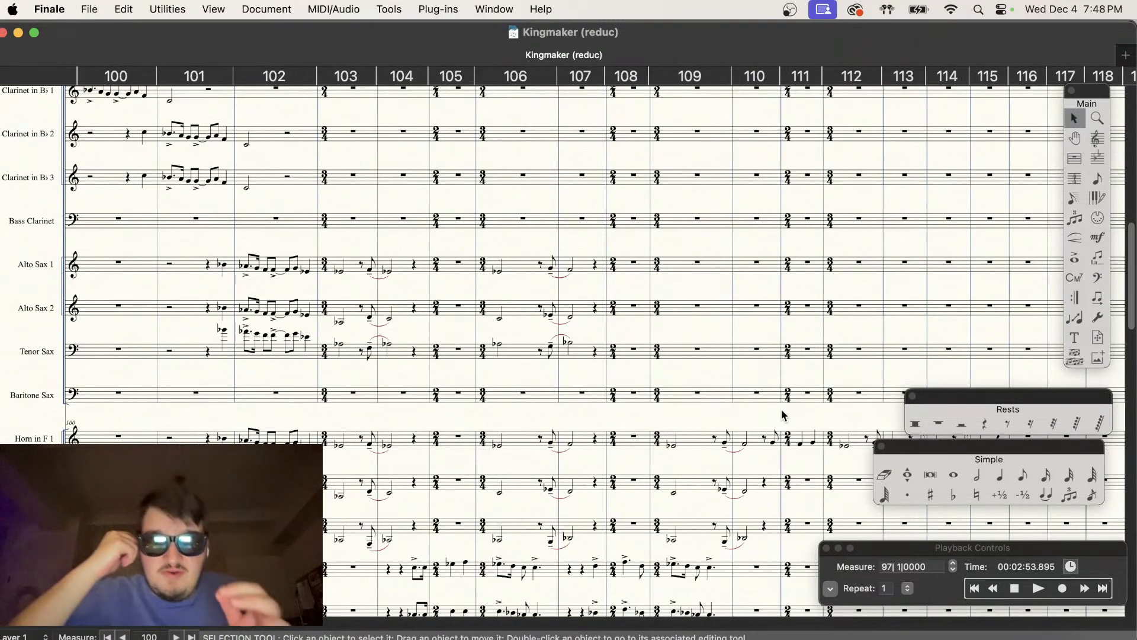
{"action": "scroll", "coordinate": [782, 409], "scroll_direction": "right", "scroll_amount": 2}
{"action": "scroll", "coordinate": [782, 412], "scroll_direction": "right", "scroll_amount": 5}
{"action": "scroll", "coordinate": [781, 411], "scroll_direction": "left", "scroll_amount": 5}
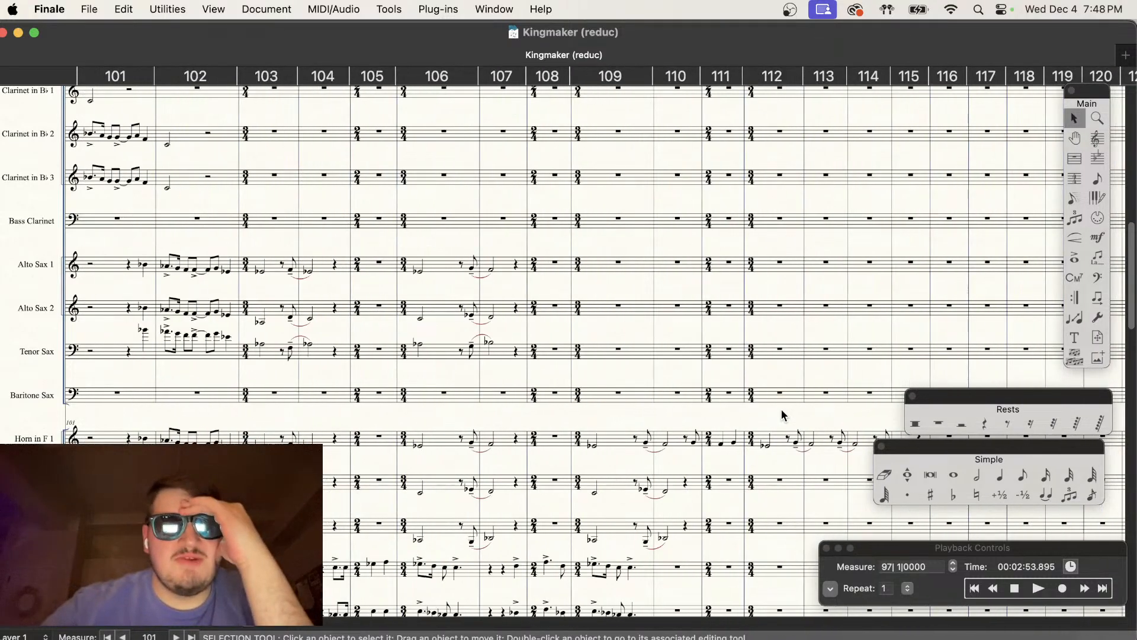
Step: Copy the eighth-note pickup ending measure 110 and the quarter notes of measure 111 from Horn in F 1 to Horn in F 2
{"action": "scroll", "coordinate": [781, 412], "scroll_direction": "down", "scroll_amount": 3}
{"action": "scroll", "coordinate": [781, 412], "scroll_direction": "down", "scroll_amount": 1}
{"action": "scroll", "coordinate": [782, 412], "scroll_direction": "right", "scroll_amount": 2}
{"action": "key", "text": "super+equal"}
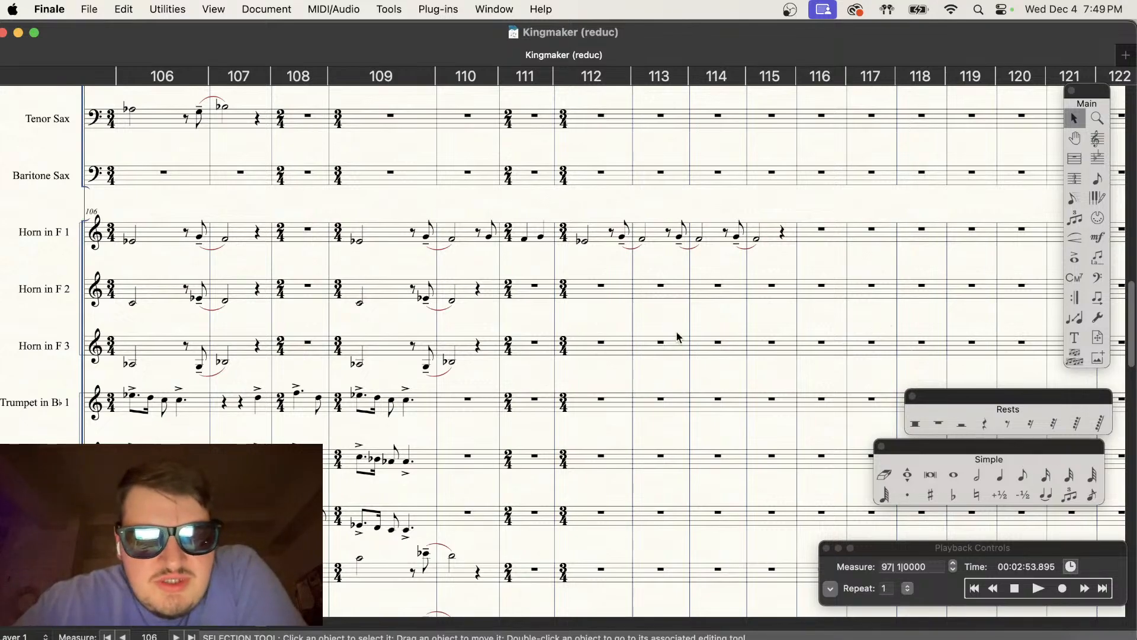
{"action": "left_click_drag", "start_coordinate": [483, 224], "coordinate": [479, 299]}
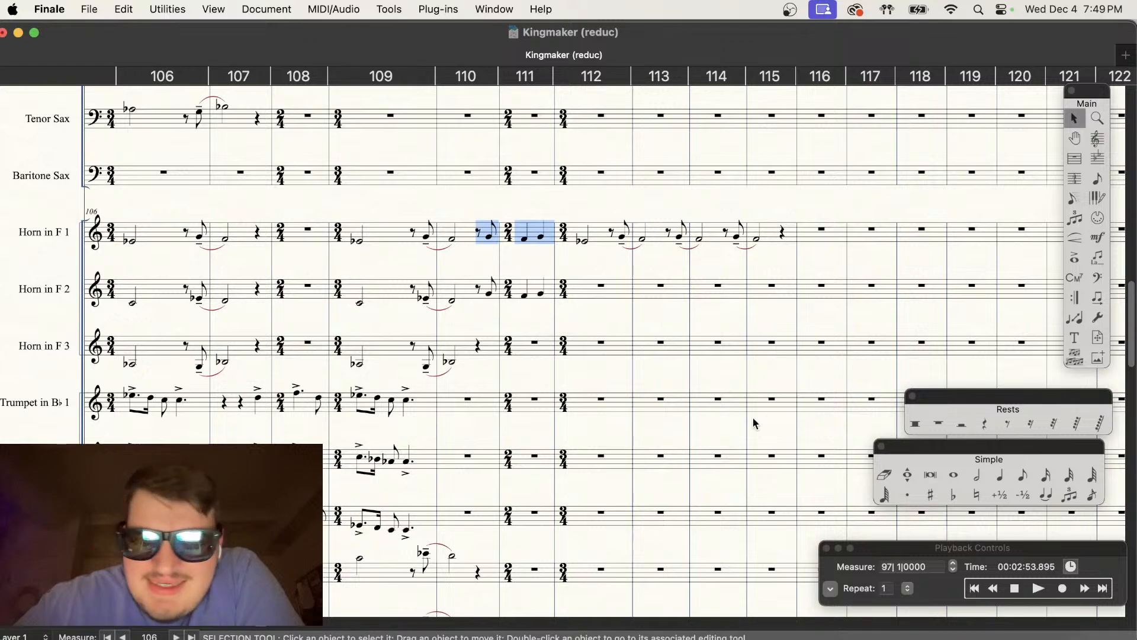
Step: Lower the copied Horn in F 2 notes in measures 110 and 111 to E-flat, D and E-flat
{"action": "left_click", "coordinate": [999, 474]}
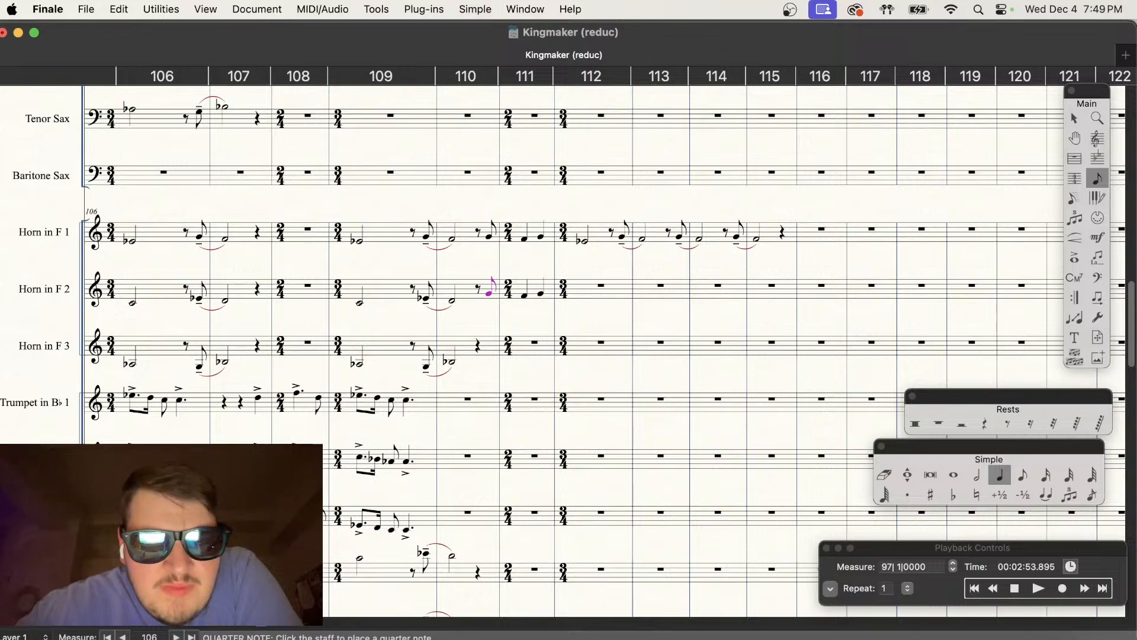
{"action": "key", "text": "Right"}
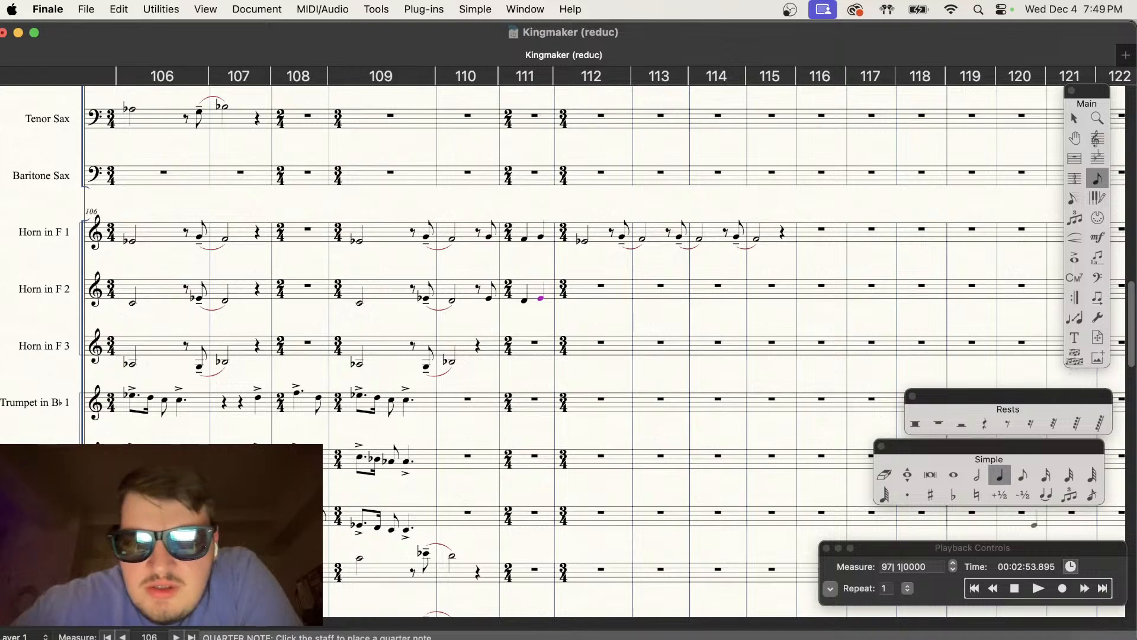
{"action": "left_click", "coordinate": [953, 494]}
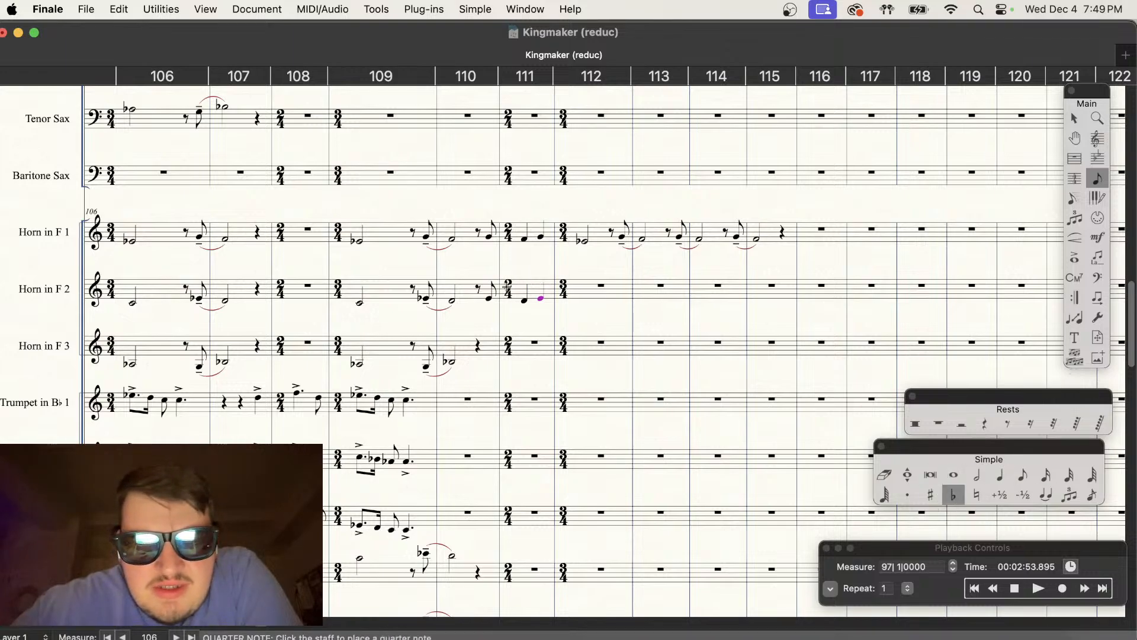
{"action": "left_click", "coordinate": [527, 301]}
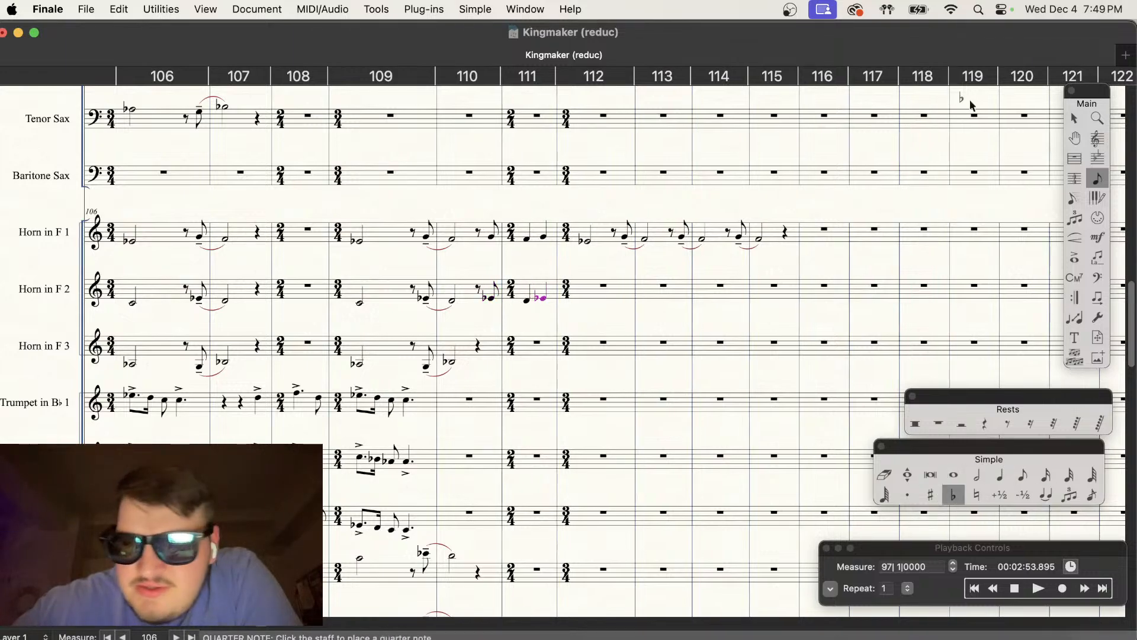
{"action": "left_click", "coordinate": [1023, 476]}
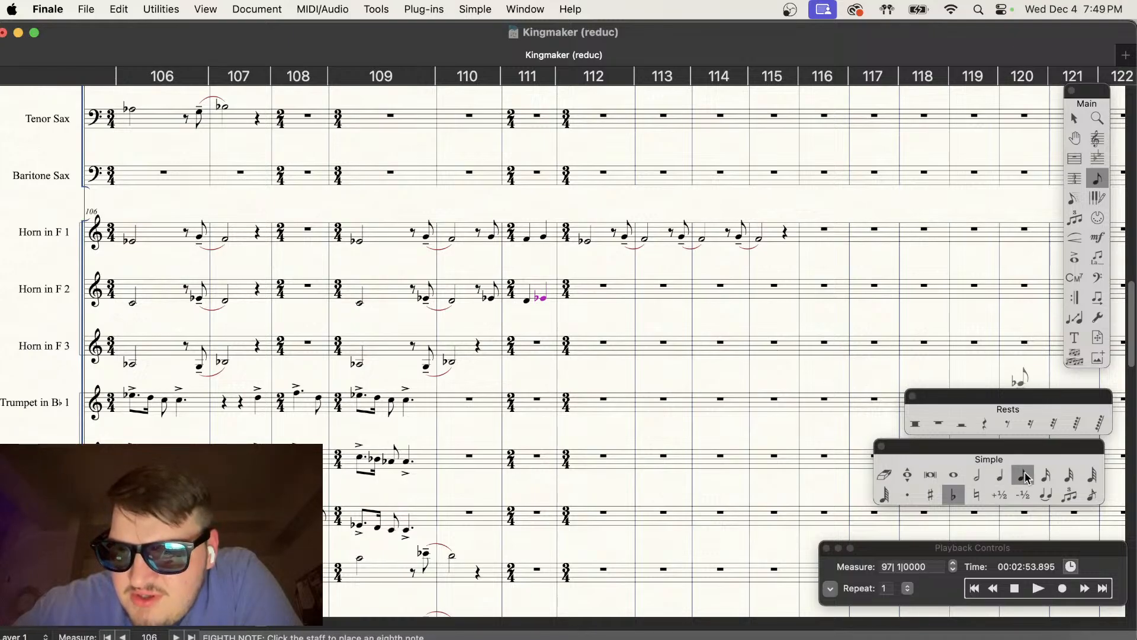
{"action": "left_click", "coordinate": [952, 495]}
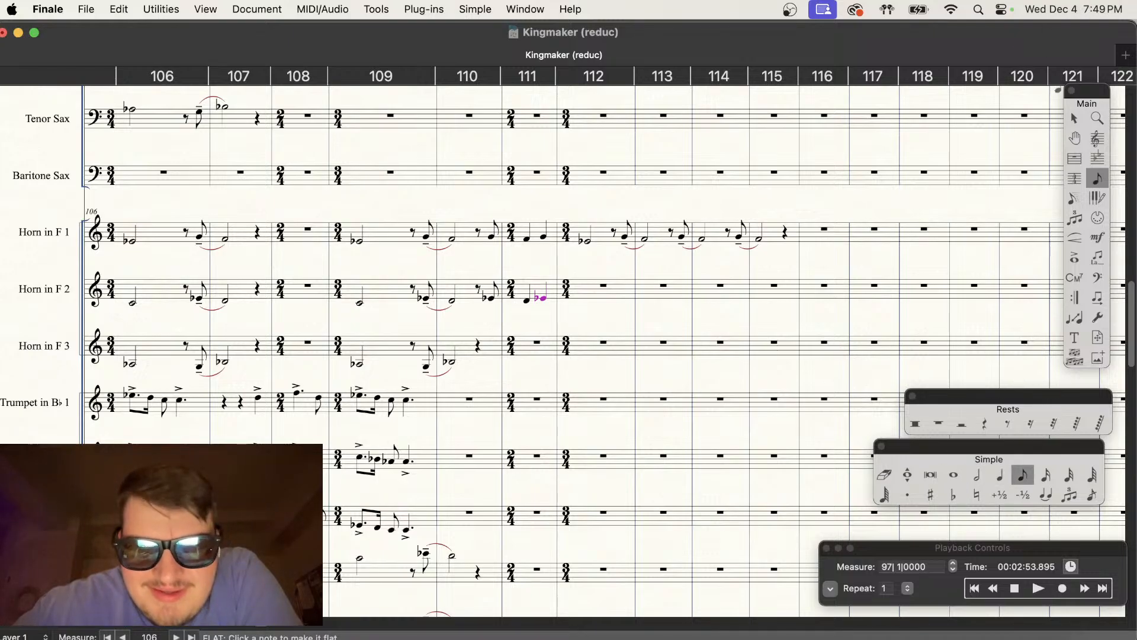
{"action": "key", "text": "Escape"}
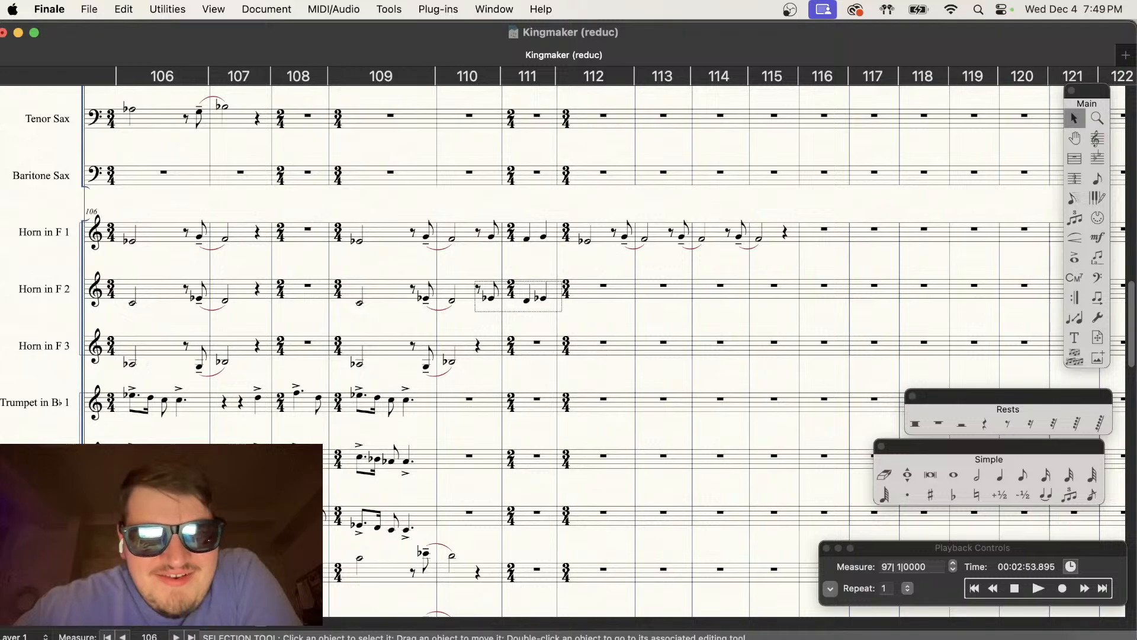
Step: Copy the Horn in F 2 notes of measures 110 and 111 to Horn in F 3 and lower them to G, B-flat and C
{"action": "left_click_drag", "start_coordinate": [562, 311], "coordinate": [560, 310]}
{"action": "left_click_drag", "start_coordinate": [489, 295], "coordinate": [483, 352]}
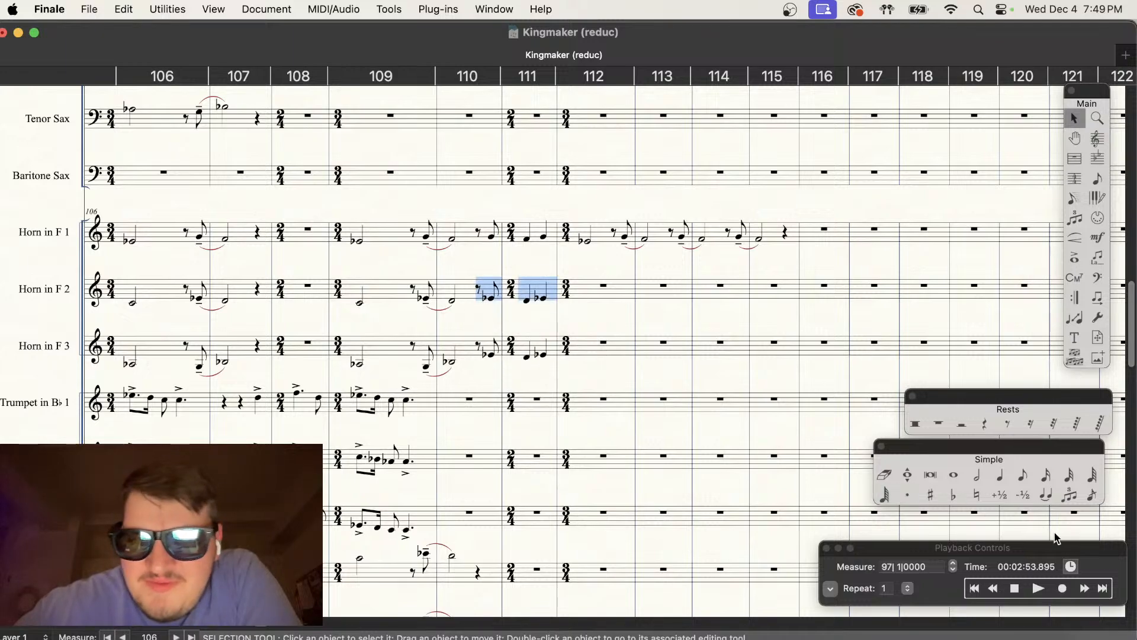
{"action": "left_click", "coordinate": [1021, 474]}
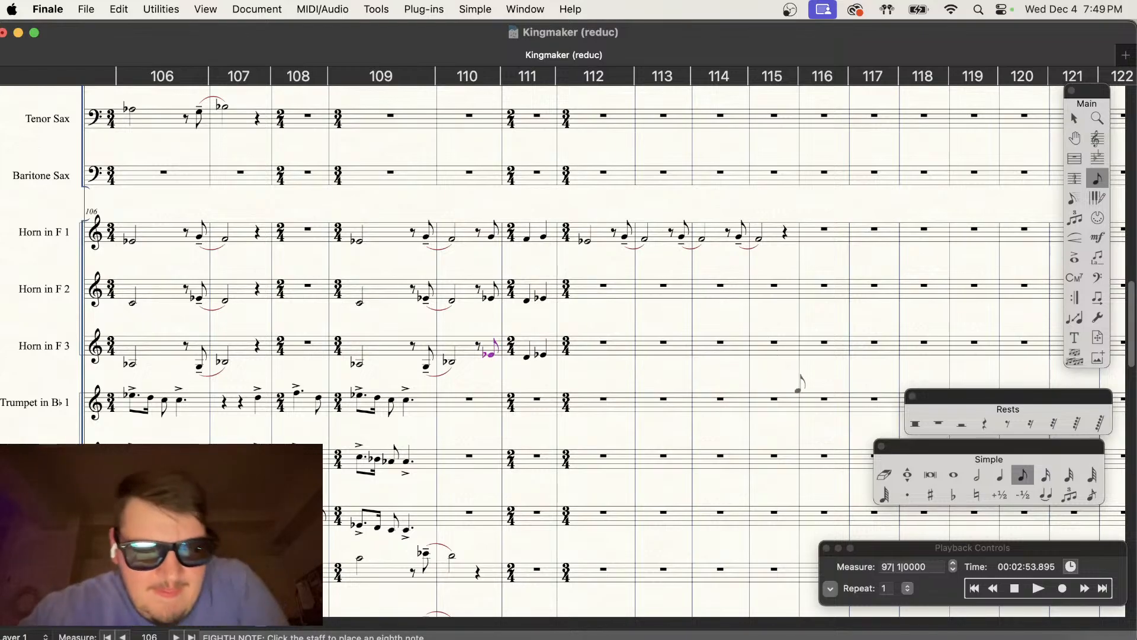
{"action": "key", "text": "Up"}
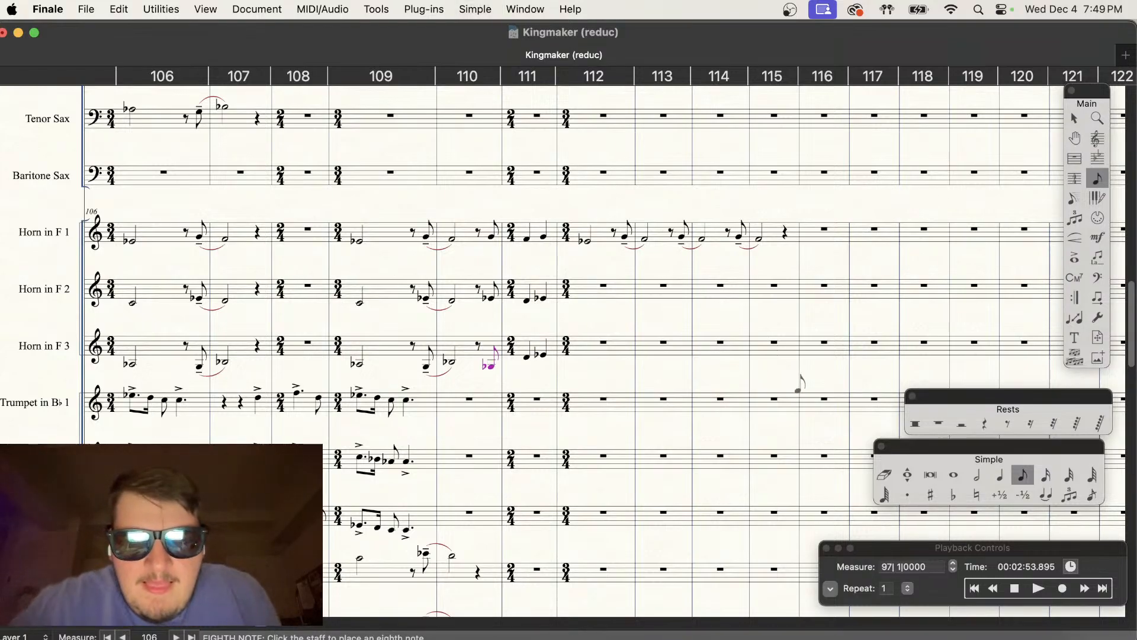
{"action": "left_click", "coordinate": [977, 495]}
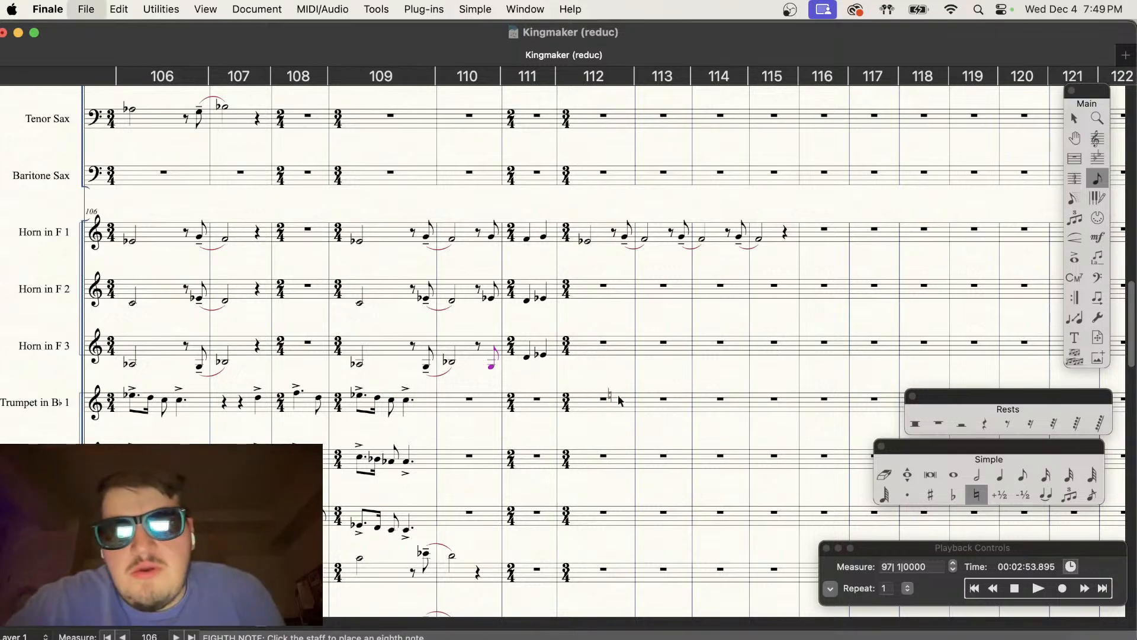
{"action": "key", "text": "Right"}
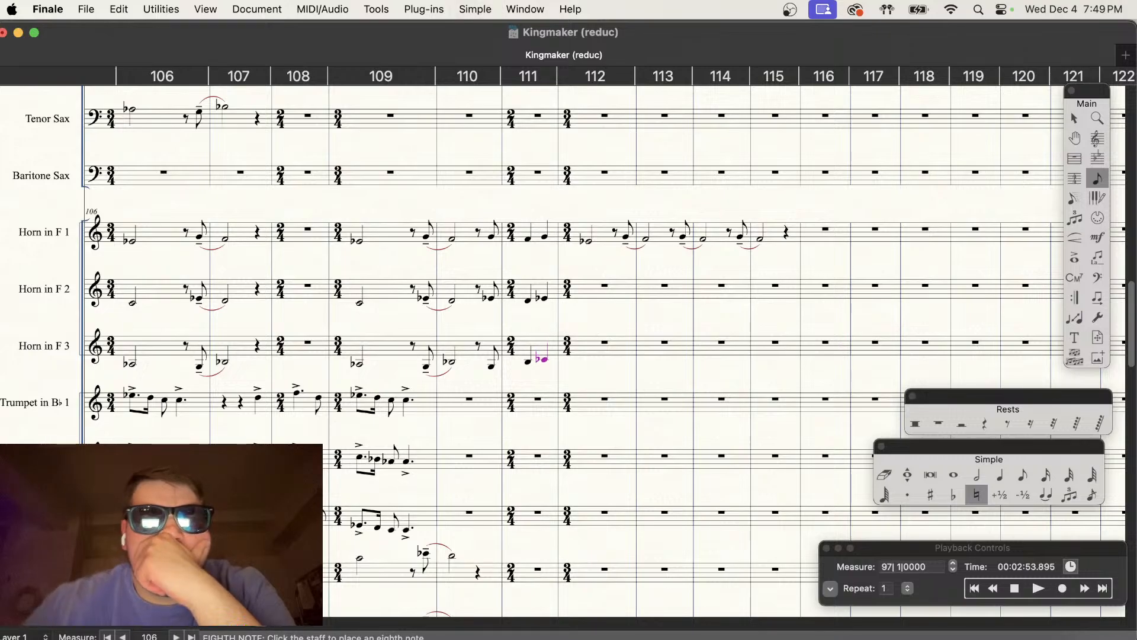
{"action": "left_click", "coordinate": [953, 495]}
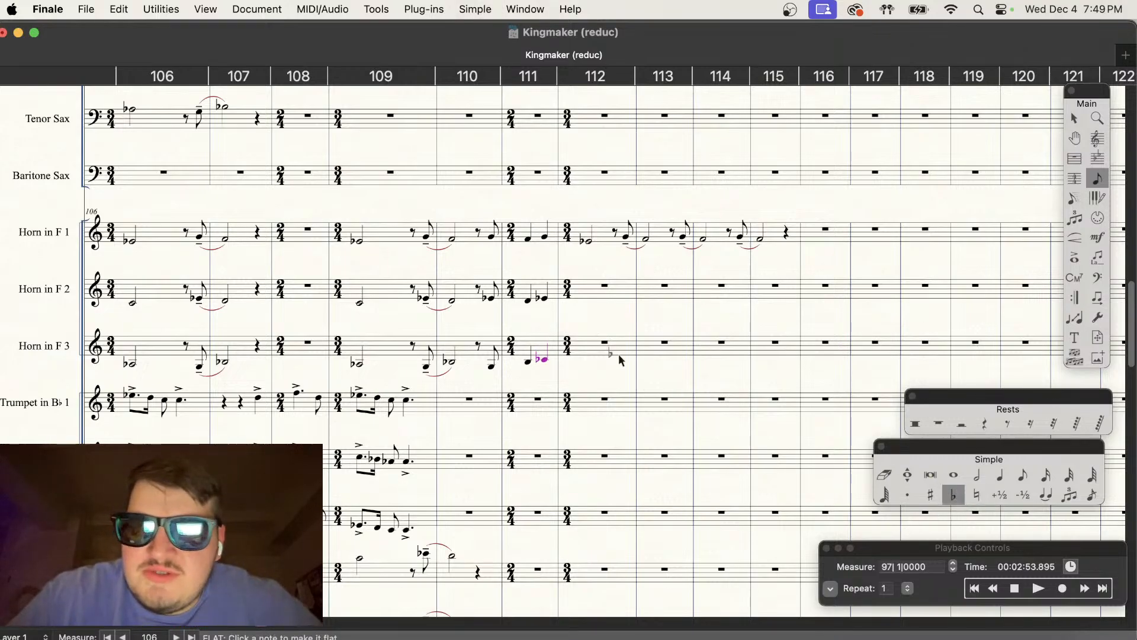
{"action": "left_click", "coordinate": [525, 355]}
{"action": "left_click", "coordinate": [976, 495]}
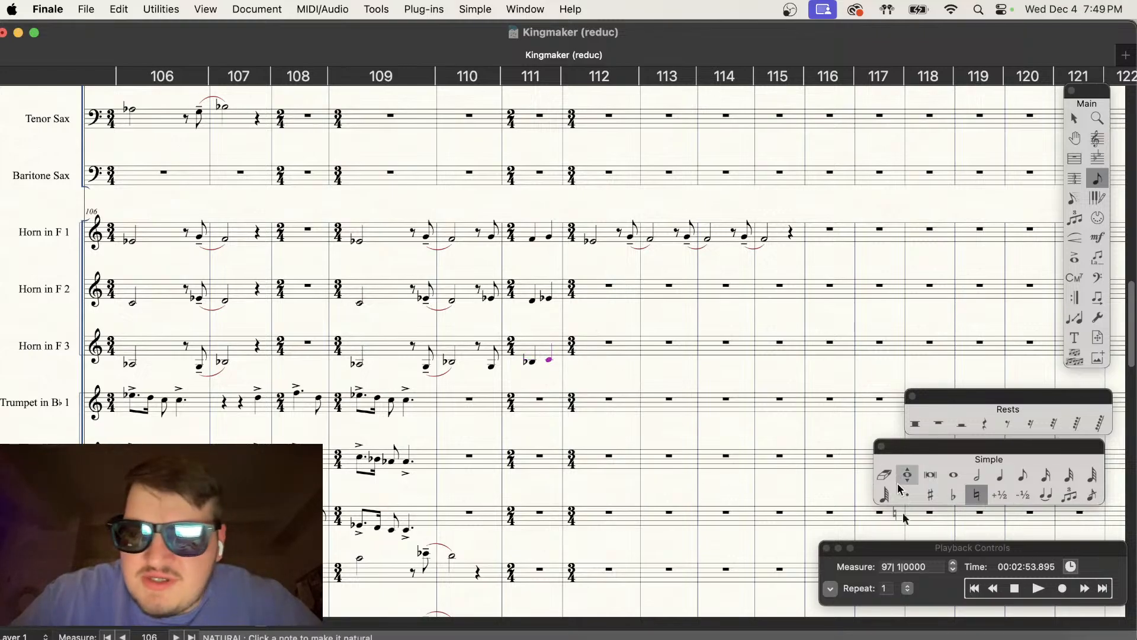
Step: Lower Horn in F 3's last quarter note in measure 111 to G and play back from measure 109
{"action": "scroll", "coordinate": [782, 482], "scroll_direction": "right", "scroll_amount": 5}
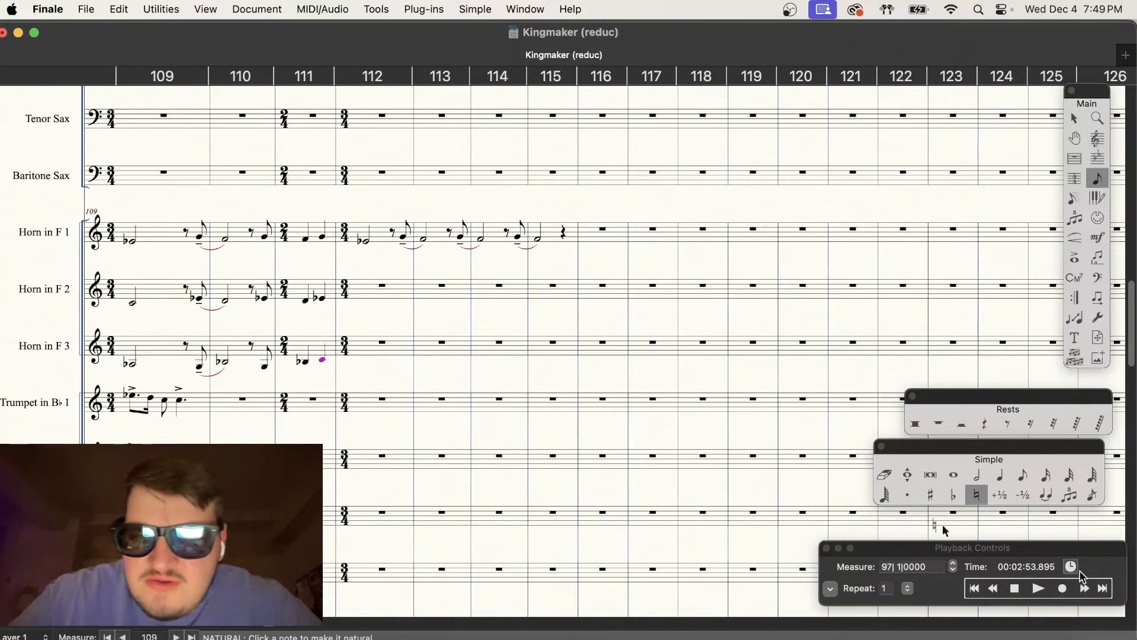
{"action": "key", "text": "Escape"}
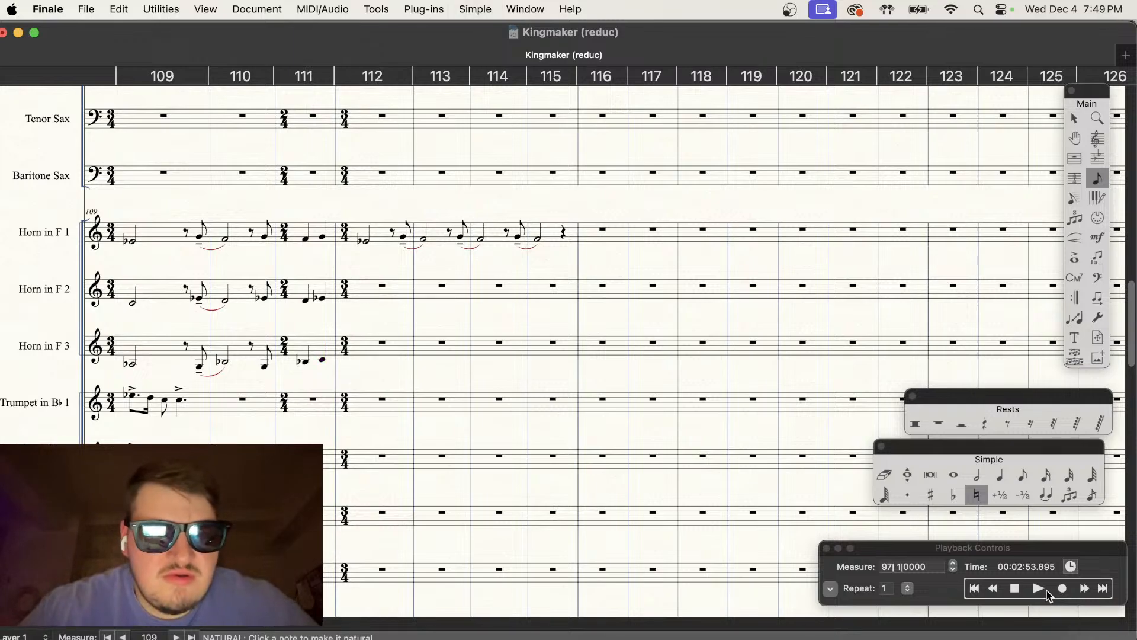
{"action": "left_click", "coordinate": [1000, 474]}
{"action": "left_click", "coordinate": [977, 494]}
{"action": "left_click", "coordinate": [1025, 476]}
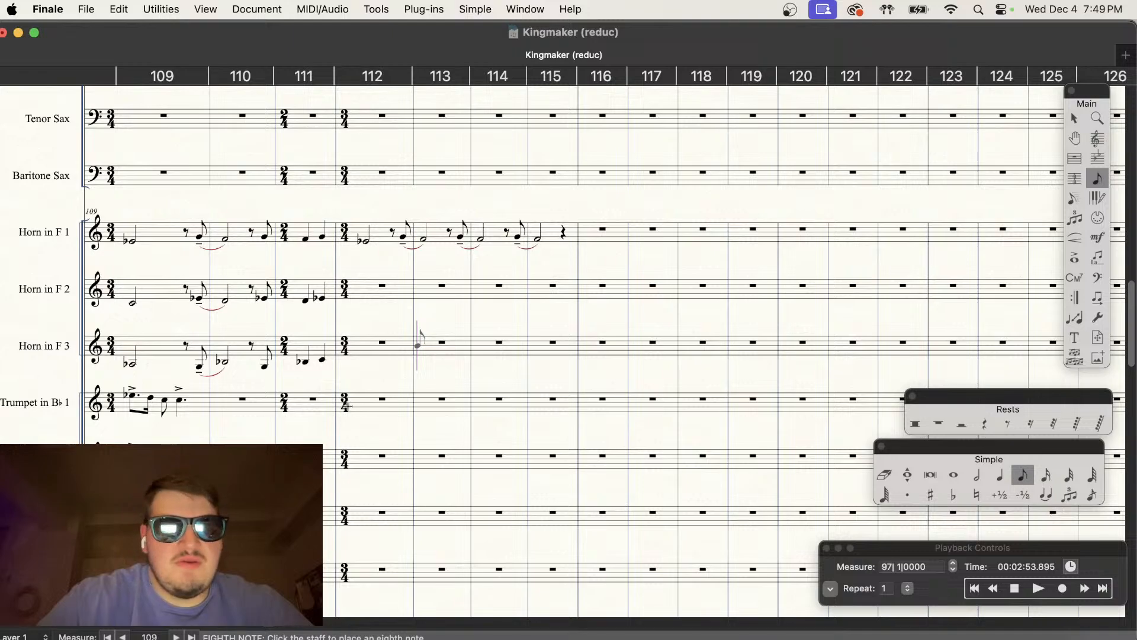
{"action": "left_click", "coordinate": [1000, 475]}
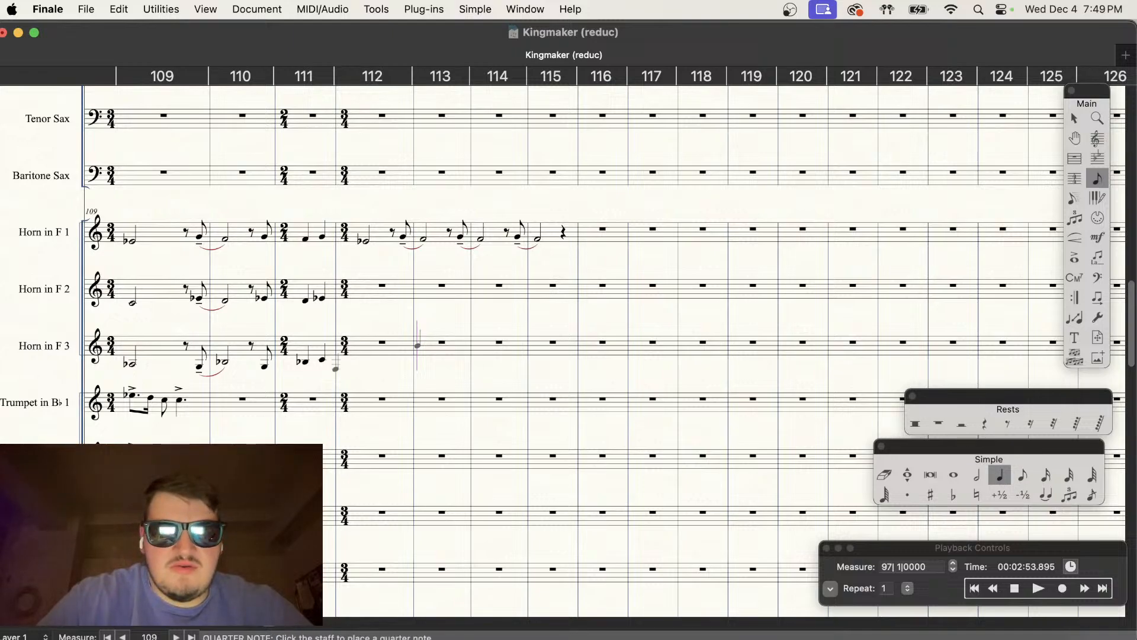
{"action": "left_click", "coordinate": [322, 359]}
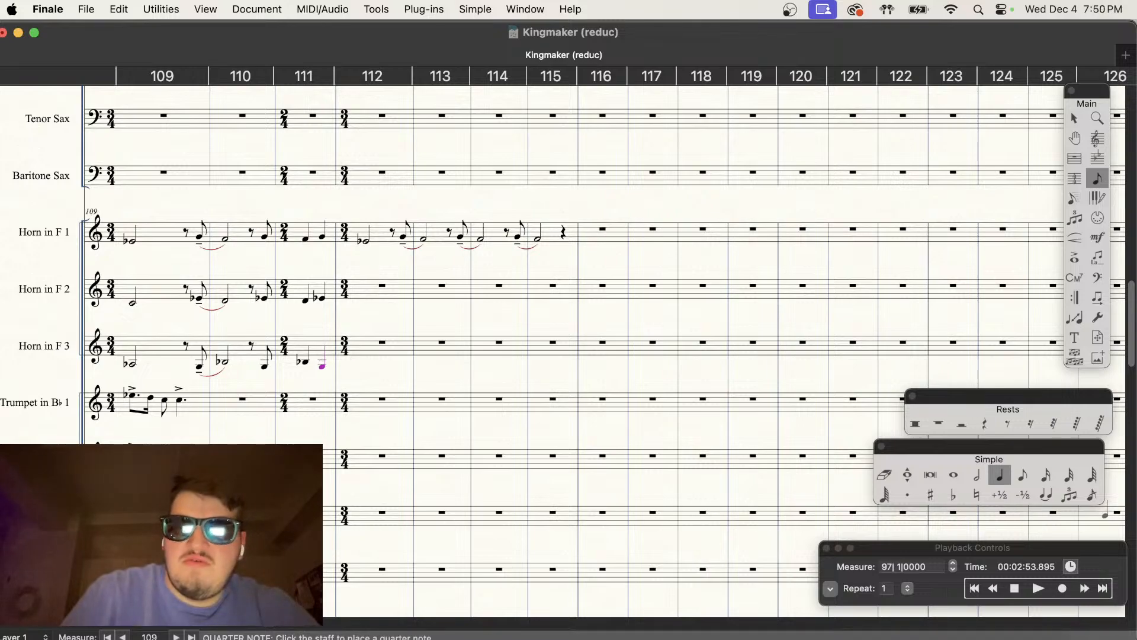
{"action": "left_click", "coordinate": [1039, 589]}
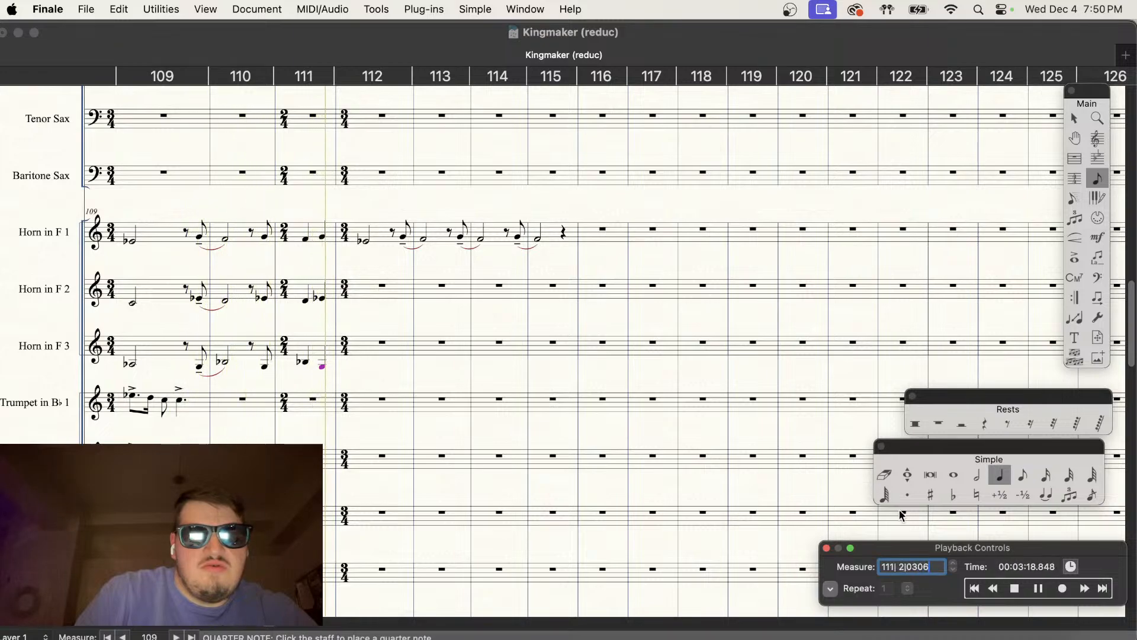
{"action": "left_click", "coordinate": [1021, 586]}
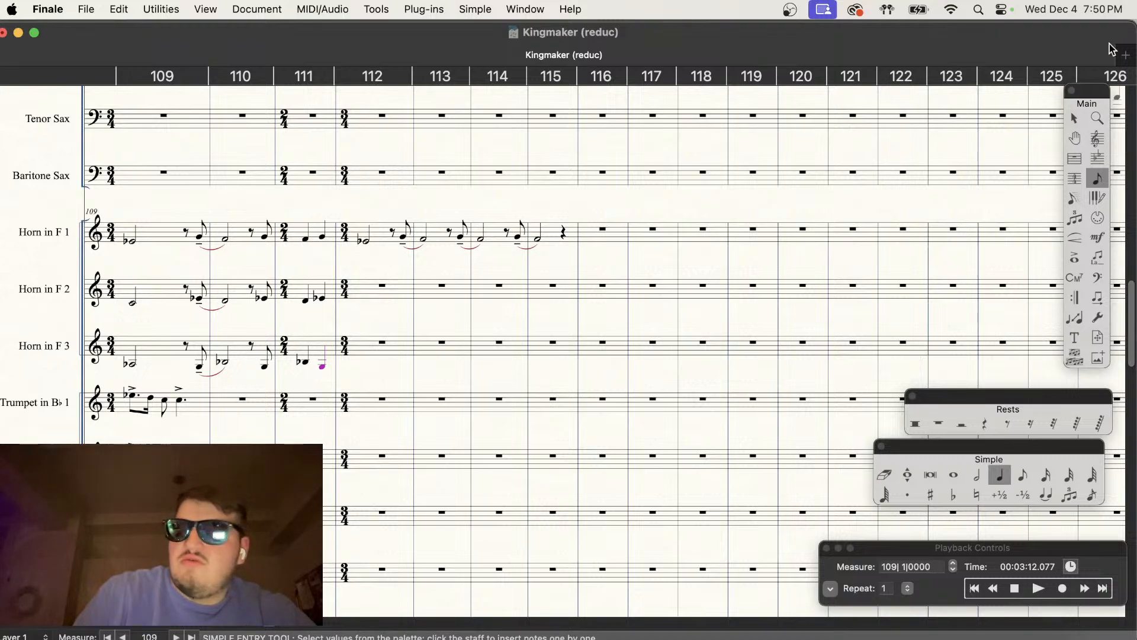
Step: Copy Horn in F 2 and 3 from measure 109 through the half notes of measure 110 into measures 112 and 113
{"action": "left_click", "coordinate": [1074, 118]}
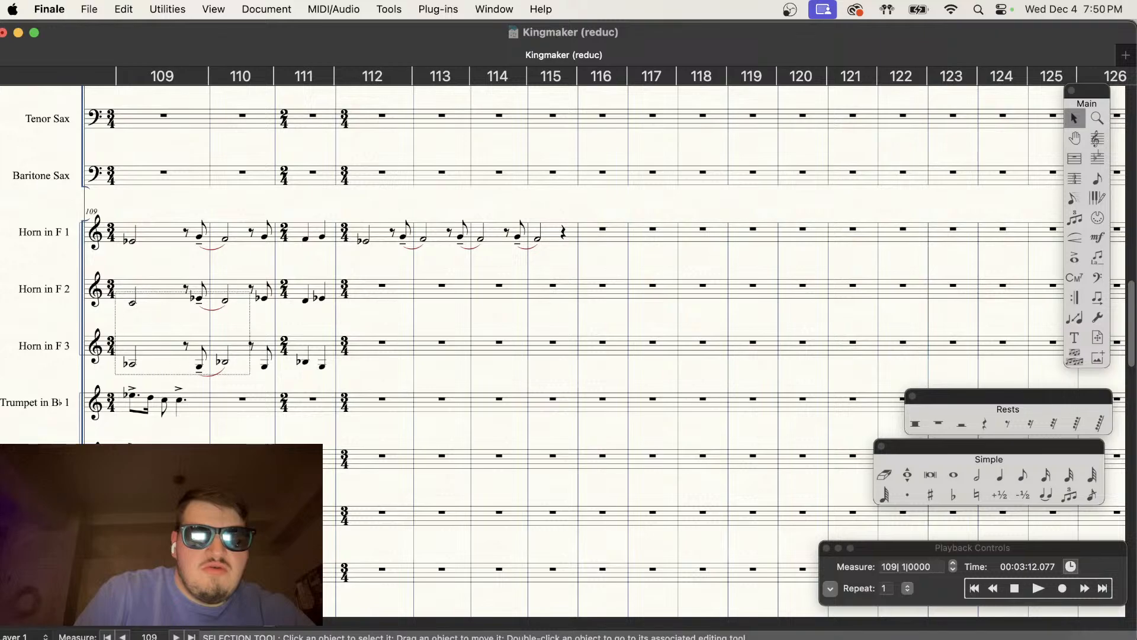
{"action": "left_click_drag", "start_coordinate": [116, 296], "coordinate": [250, 374]}
{"action": "left_click_drag", "start_coordinate": [159, 295], "coordinate": [358, 296]}
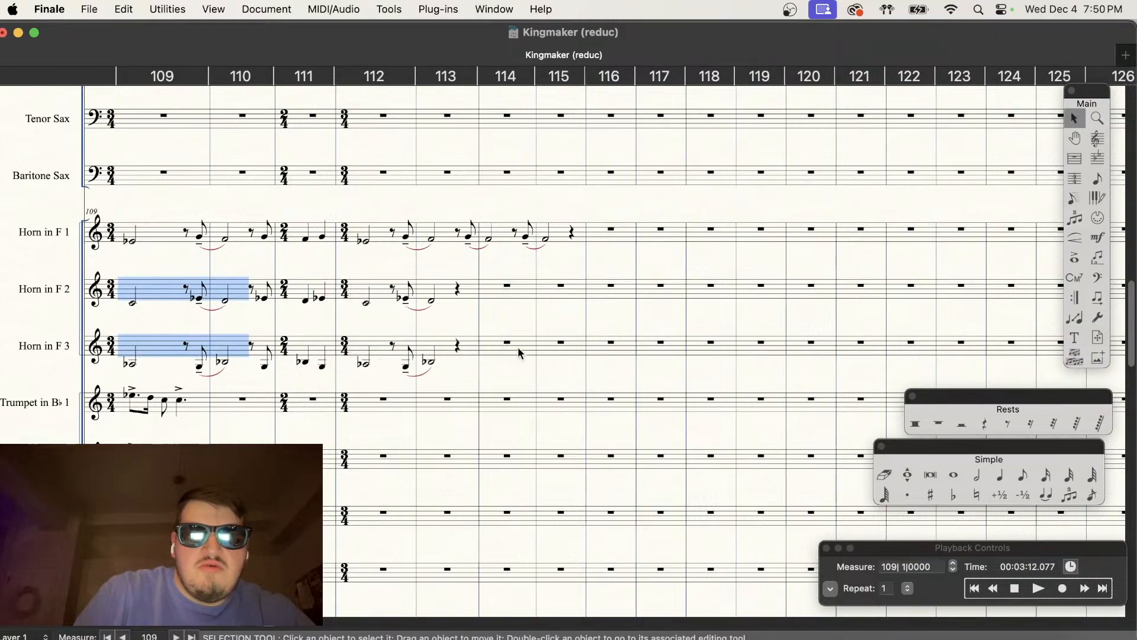
{"action": "left_click", "coordinate": [499, 335]}
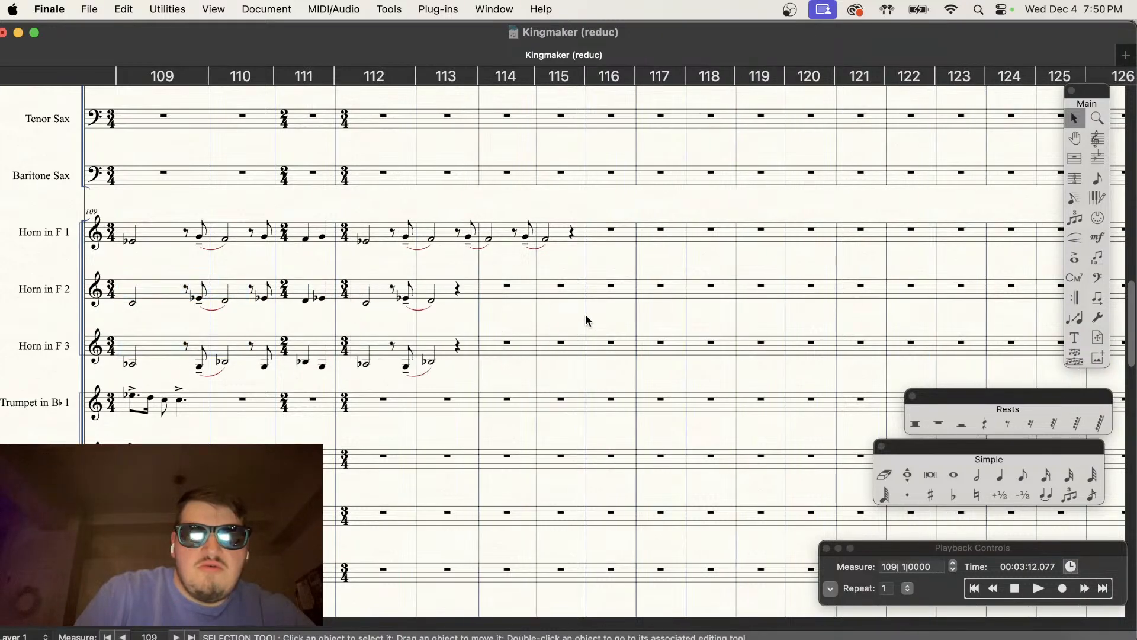
Step: Play back the score from measure 106 into measure 114 to hear the harmonized horn line
{"action": "scroll", "coordinate": [586, 321], "scroll_direction": "left", "scroll_amount": 5}
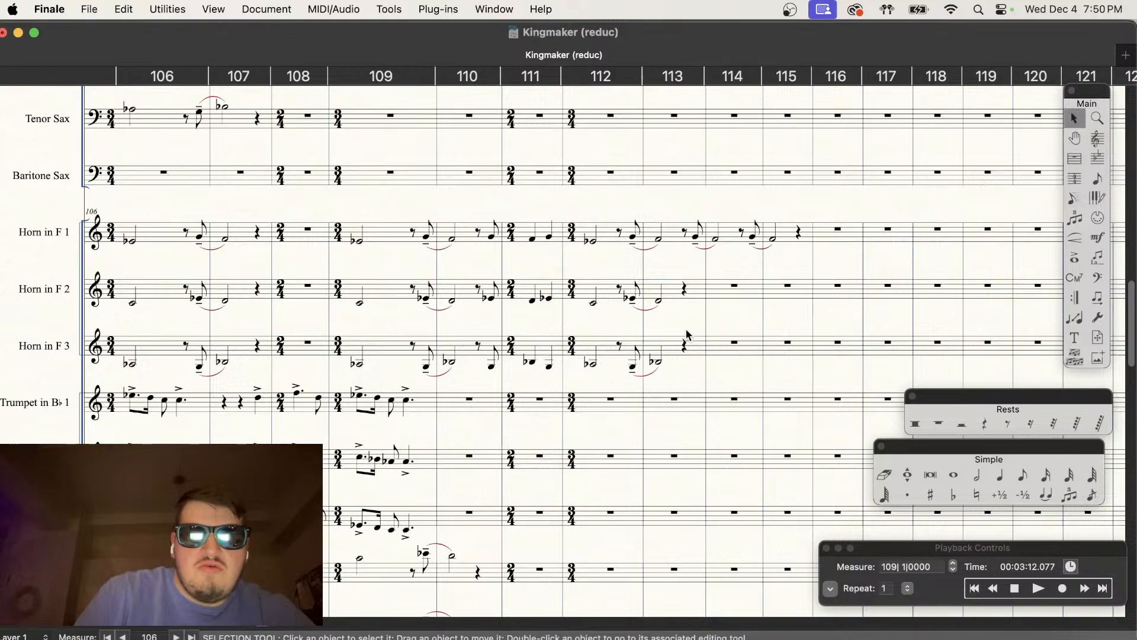
{"action": "key", "text": "super+minus"}
{"action": "scroll", "coordinate": [711, 344], "scroll_direction": "up", "scroll_amount": 5}
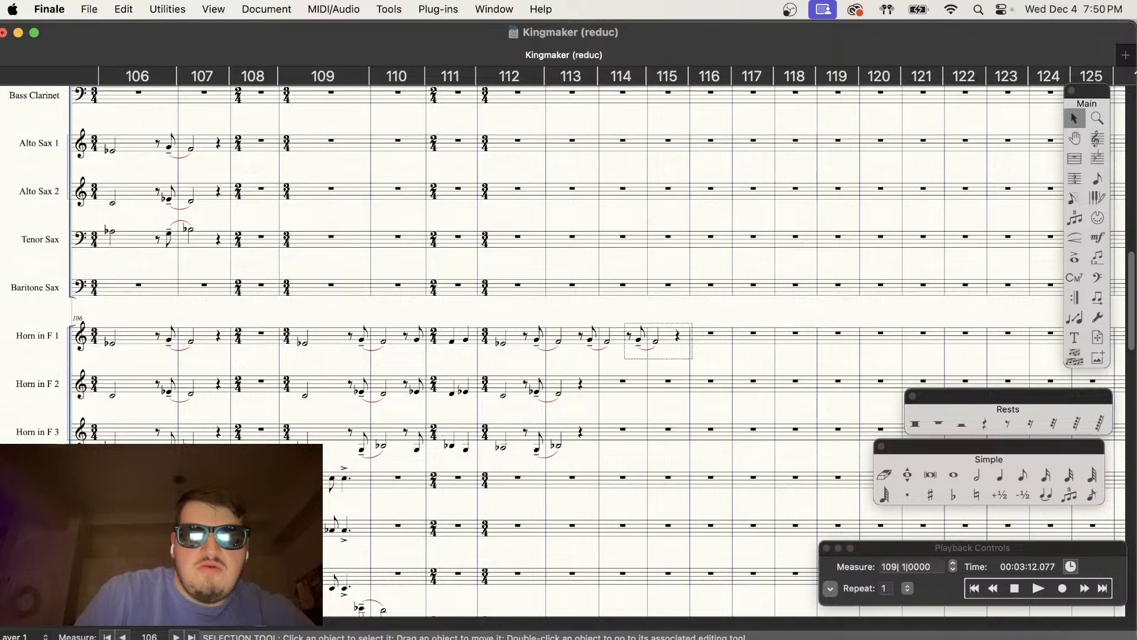
{"action": "left_click", "coordinate": [636, 336]}
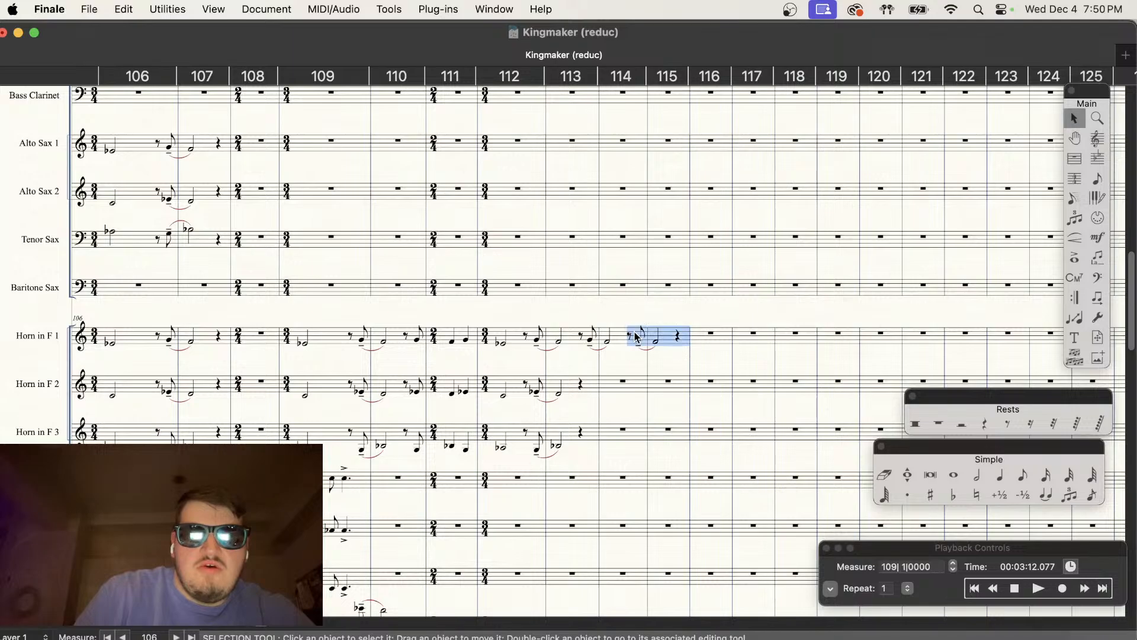
{"action": "left_click", "coordinate": [1040, 592]}
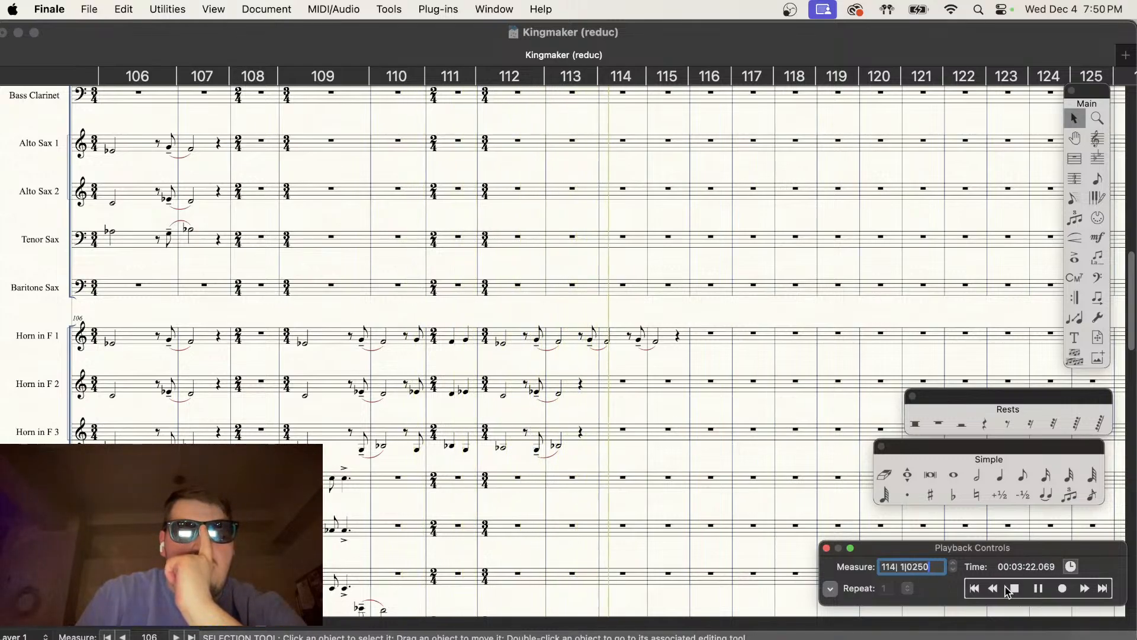
{"action": "left_click", "coordinate": [1014, 588]}
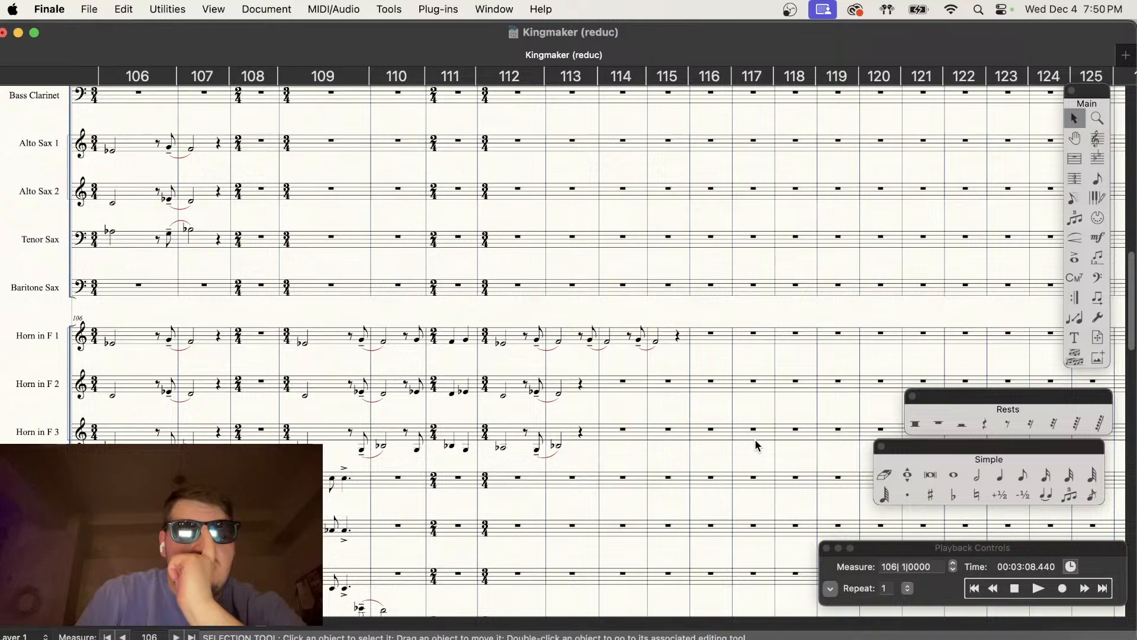
Step: Try changing measure 115 to 2/4 time and copying the three horns' quarter notes from measure 111 into it
{"action": "double_click", "coordinate": [666, 340]}
{"action": "right_click", "coordinate": [666, 340]}
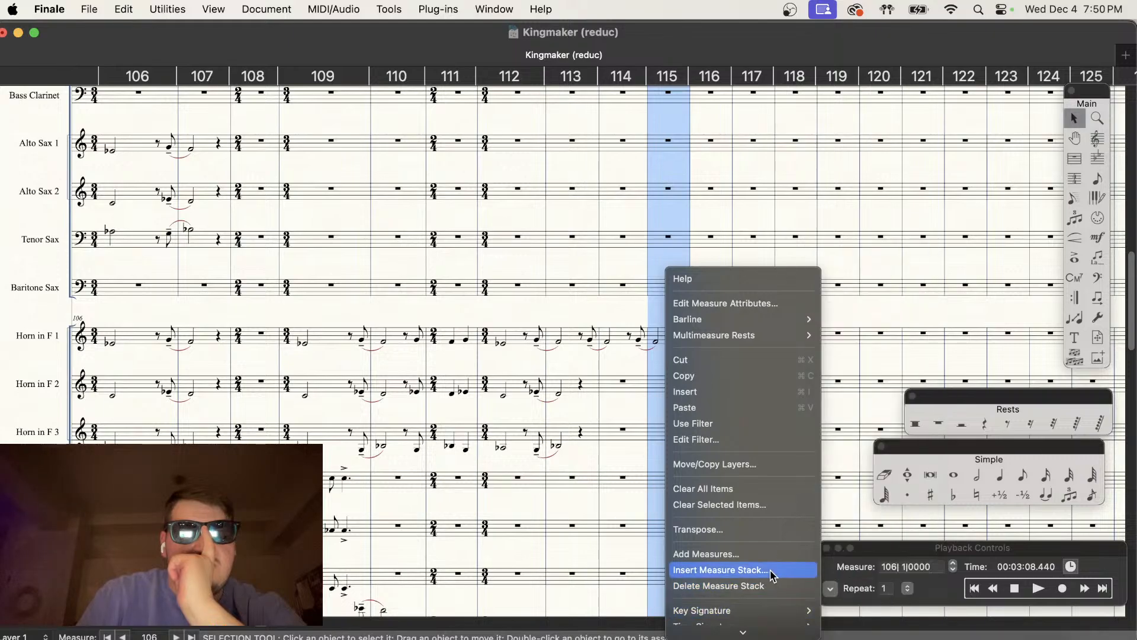
{"action": "mouse_move", "coordinate": [753, 562]}
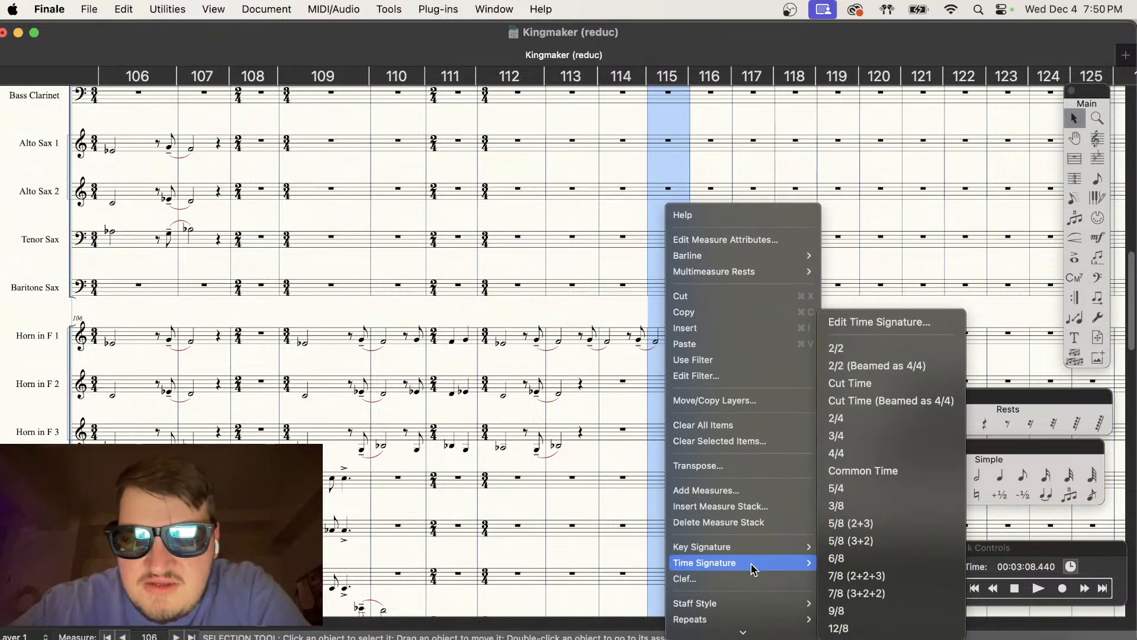
{"action": "left_click", "coordinate": [836, 418]}
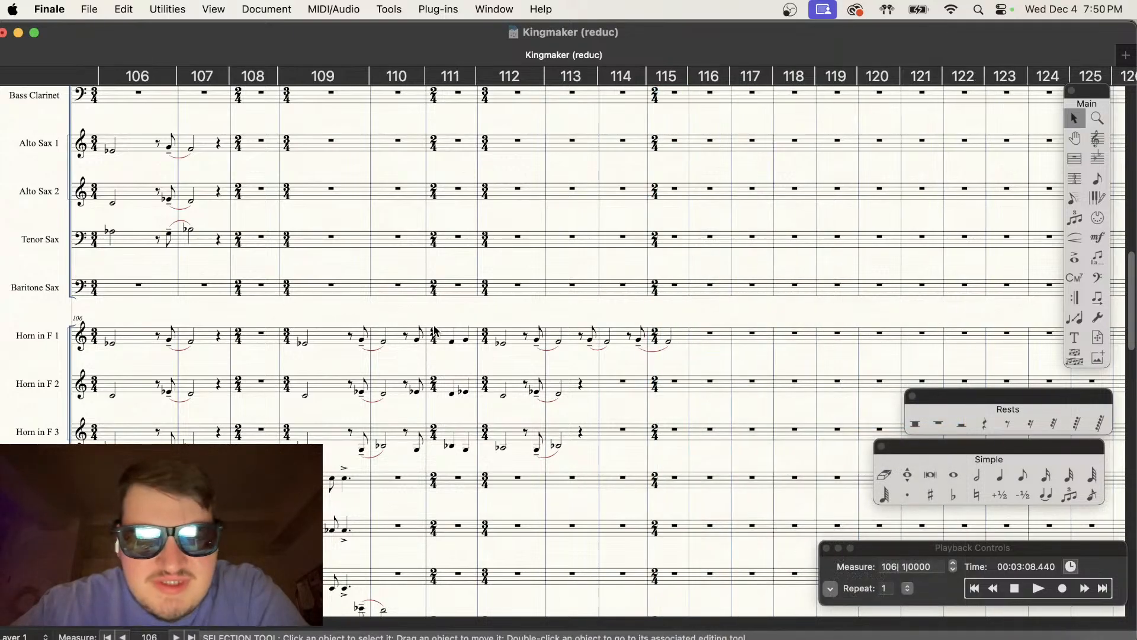
{"action": "left_click_drag", "start_coordinate": [446, 351], "coordinate": [672, 344]}
{"action": "left_click", "coordinate": [718, 373]}
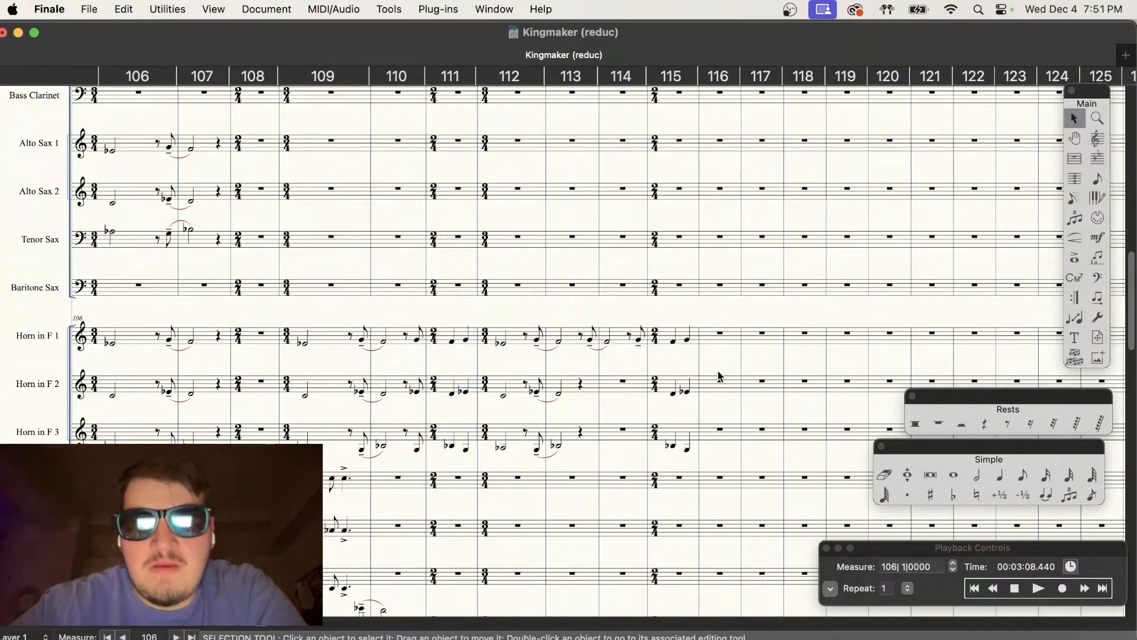
Step: Play back the score from measure 106 to the end of measure 114 and look over the woodwind staves
{"action": "left_click", "coordinate": [1033, 585]}
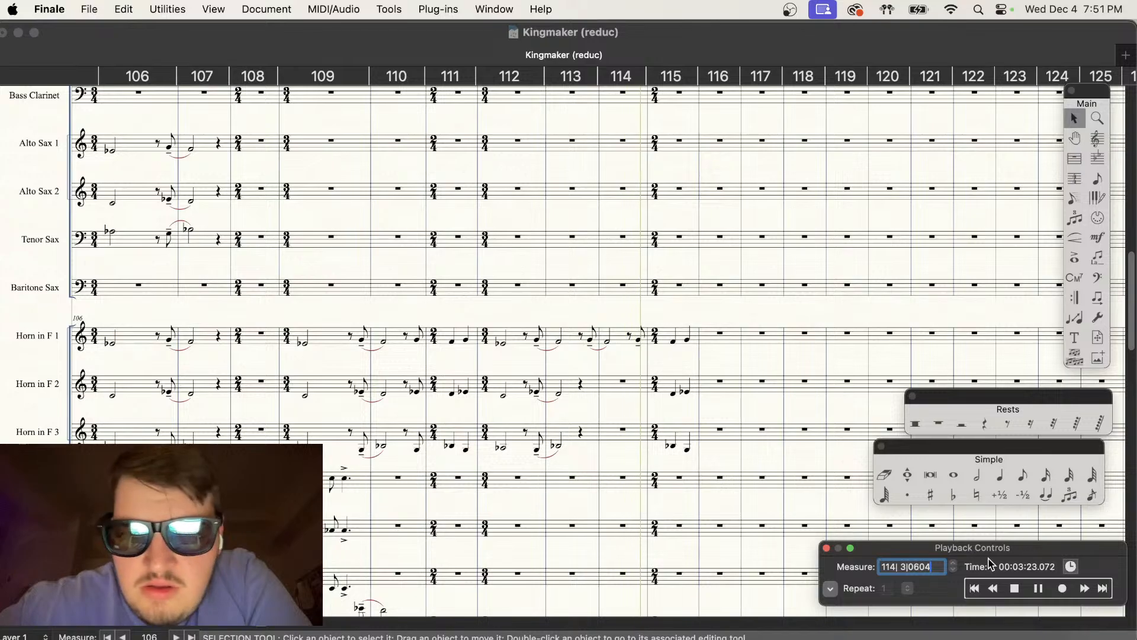
{"action": "left_click", "coordinate": [1013, 587]}
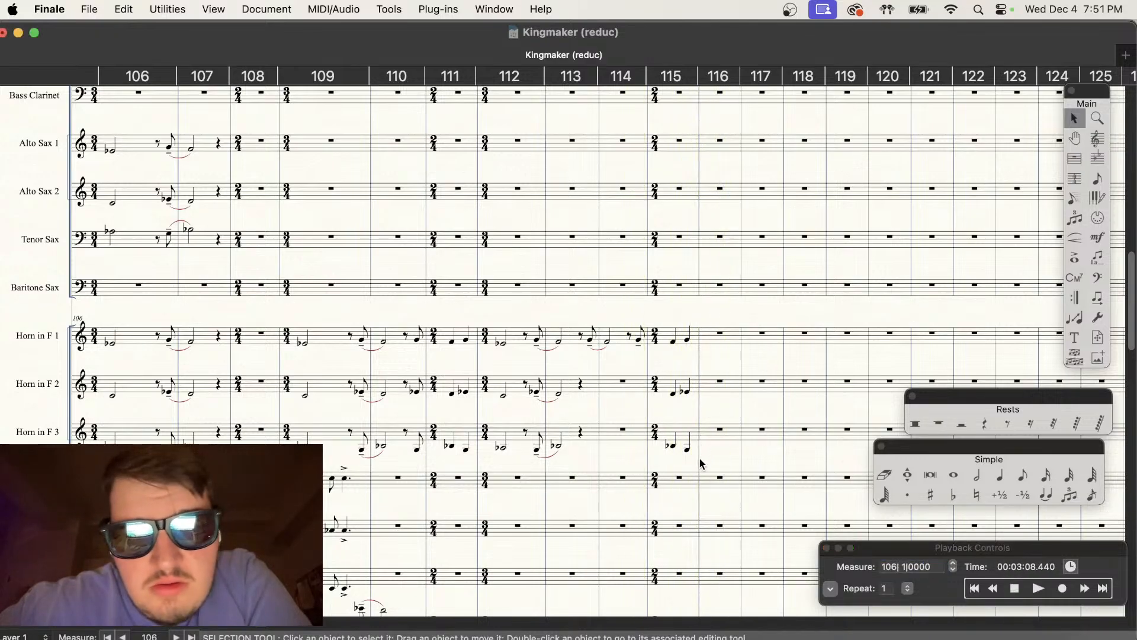
{"action": "scroll", "coordinate": [712, 481], "scroll_direction": "up", "scroll_amount": 5}
{"action": "scroll", "coordinate": [642, 322], "scroll_direction": "up", "scroll_amount": 5}
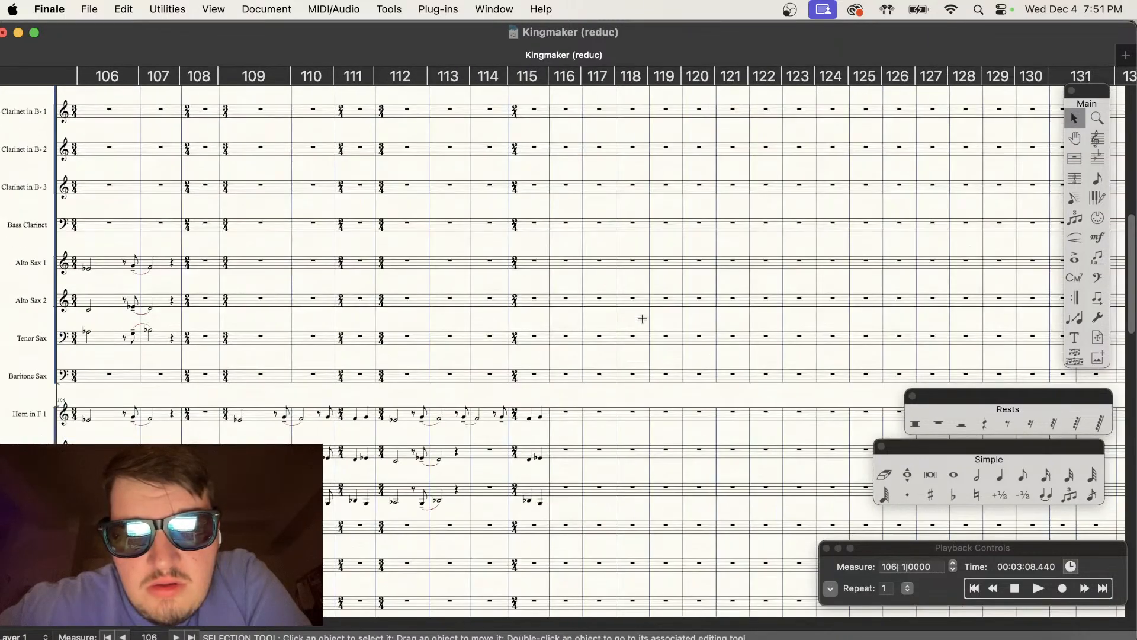
{"action": "scroll", "coordinate": [642, 318], "scroll_direction": "up", "scroll_amount": 2}
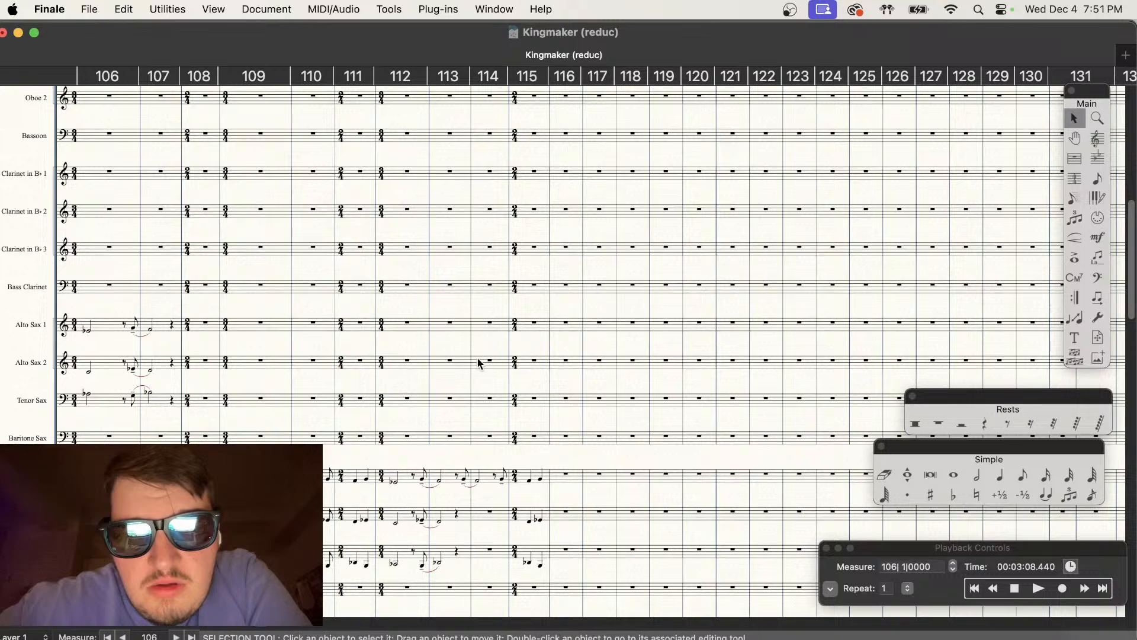
Step: Undo the quarter notes copied into measure 115 and its 2/4 time signature
{"action": "key", "text": "super+z"}
{"action": "key", "text": "super+z"}
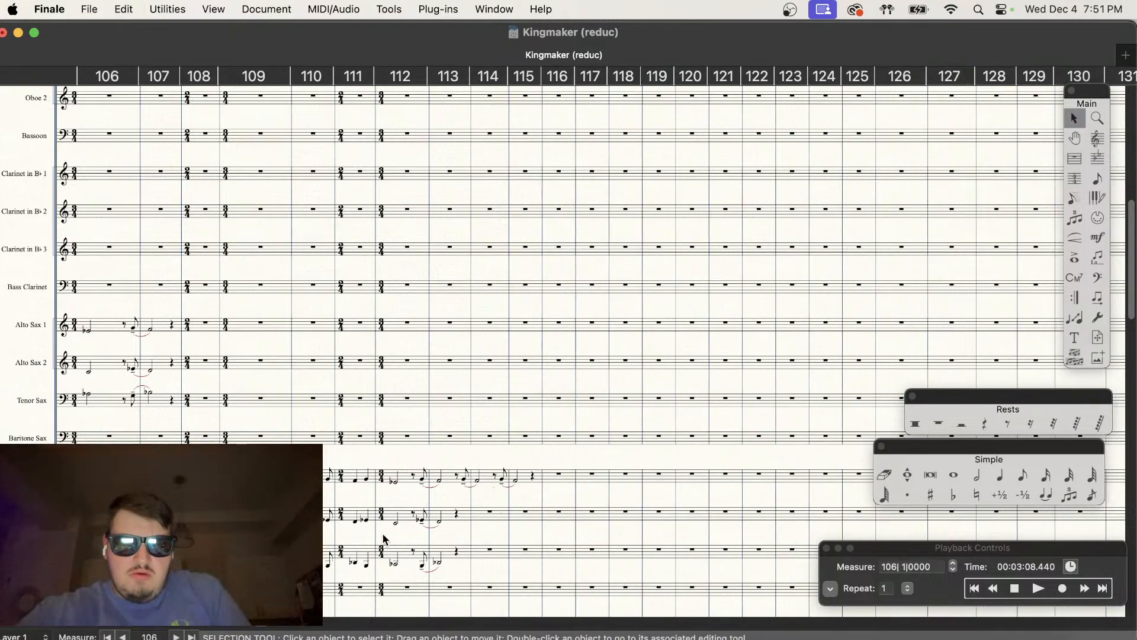
Step: Copy the three horns' quarter notes from measure 111 into measure 114 and clear Horn in F 1 from the following pickup through measure 115
{"action": "left_click_drag", "start_coordinate": [359, 476], "coordinate": [486, 477]}
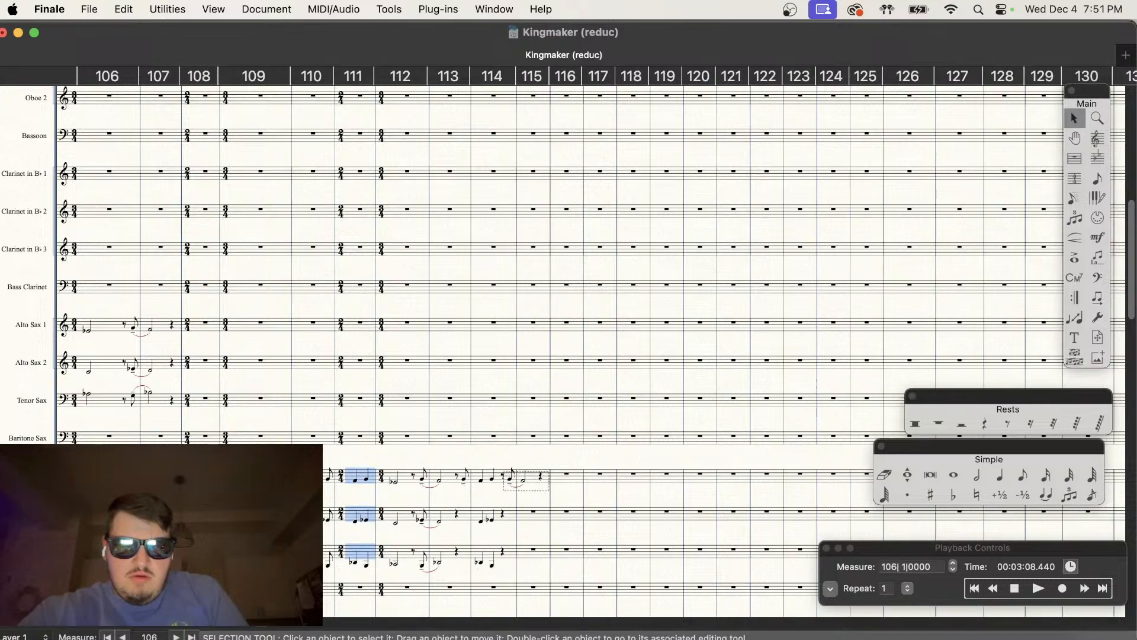
{"action": "left_click", "coordinate": [503, 475]}
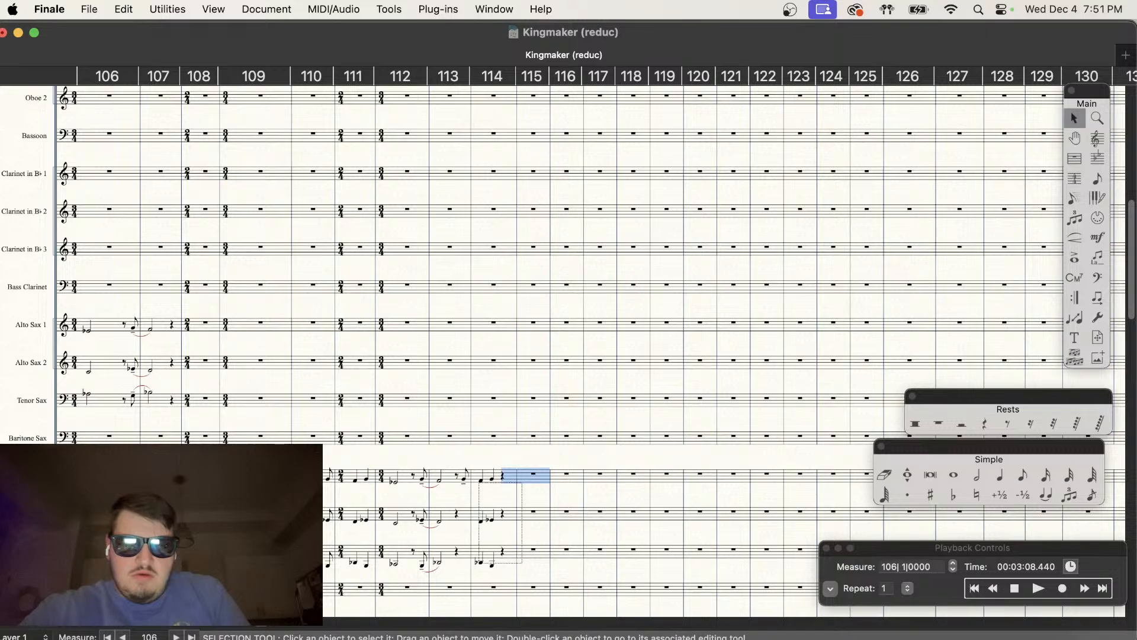
Step: Copy the quarter notes of measure 114 in Horn in F 1, 2 and 3 into measure 115
{"action": "left_click_drag", "start_coordinate": [479, 483], "coordinate": [484, 466]}
{"action": "left_click", "coordinate": [491, 533]}
{"action": "scroll", "coordinate": [492, 533], "scroll_direction": "down", "scroll_amount": 1}
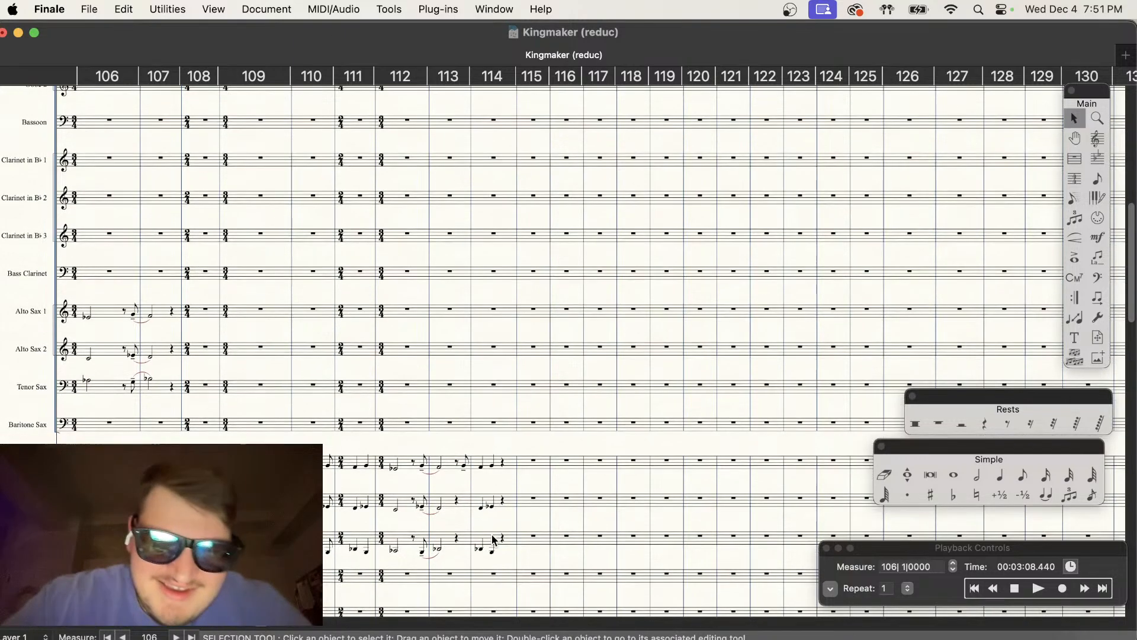
{"action": "left_click_drag", "start_coordinate": [456, 461], "coordinate": [525, 467]}
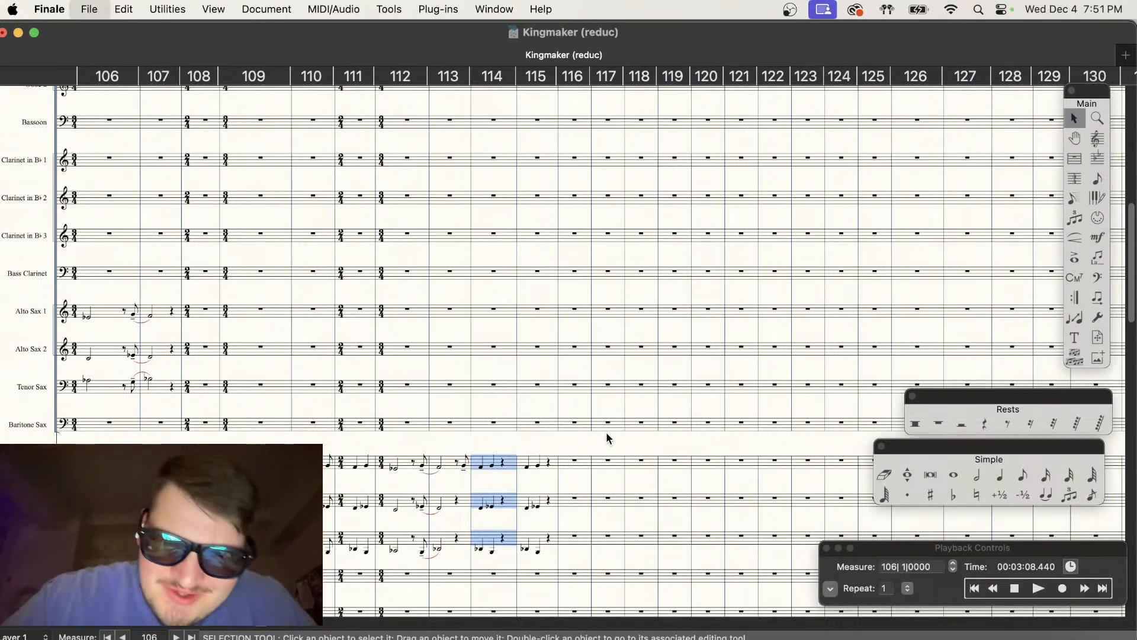
Step: Add staccato marks to the second quarter note of measure 111 in Horn in F 1, 2 and 3
{"action": "key", "text": "super+equal"}
{"action": "scroll", "coordinate": [606, 438], "scroll_direction": "down", "scroll_amount": 3}
{"action": "key", "text": "super+equal"}
{"action": "scroll", "coordinate": [605, 438], "scroll_direction": "down", "scroll_amount": 5}
{"action": "scroll", "coordinate": [607, 438], "scroll_direction": "down", "scroll_amount": 4}
{"action": "scroll", "coordinate": [607, 438], "scroll_direction": "right", "scroll_amount": 2}
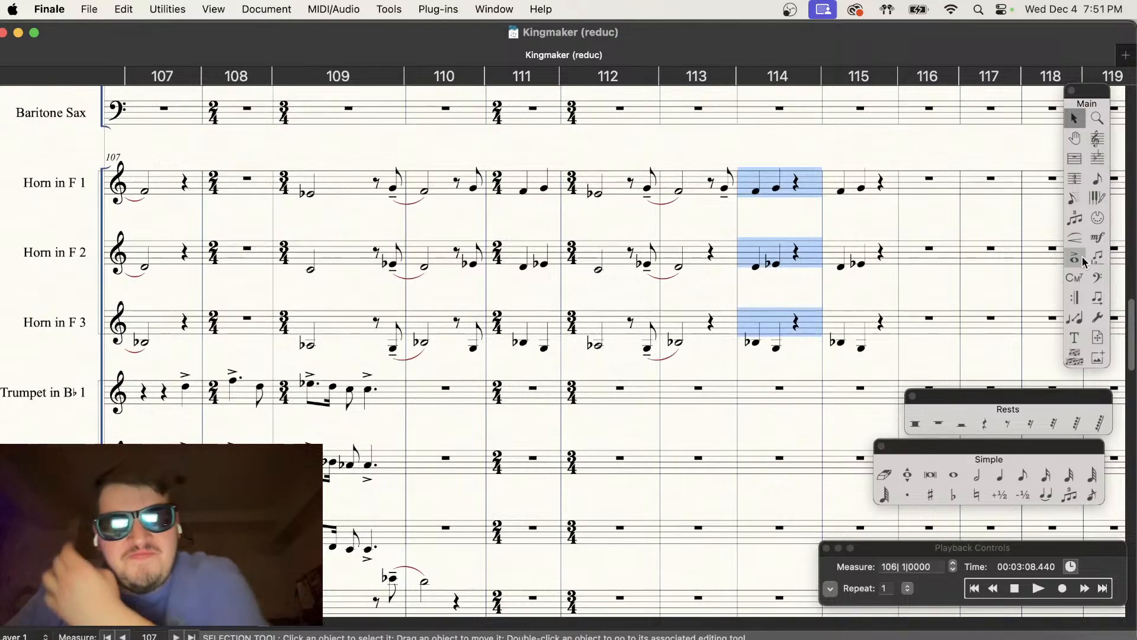
{"action": "left_click", "coordinate": [1084, 259]}
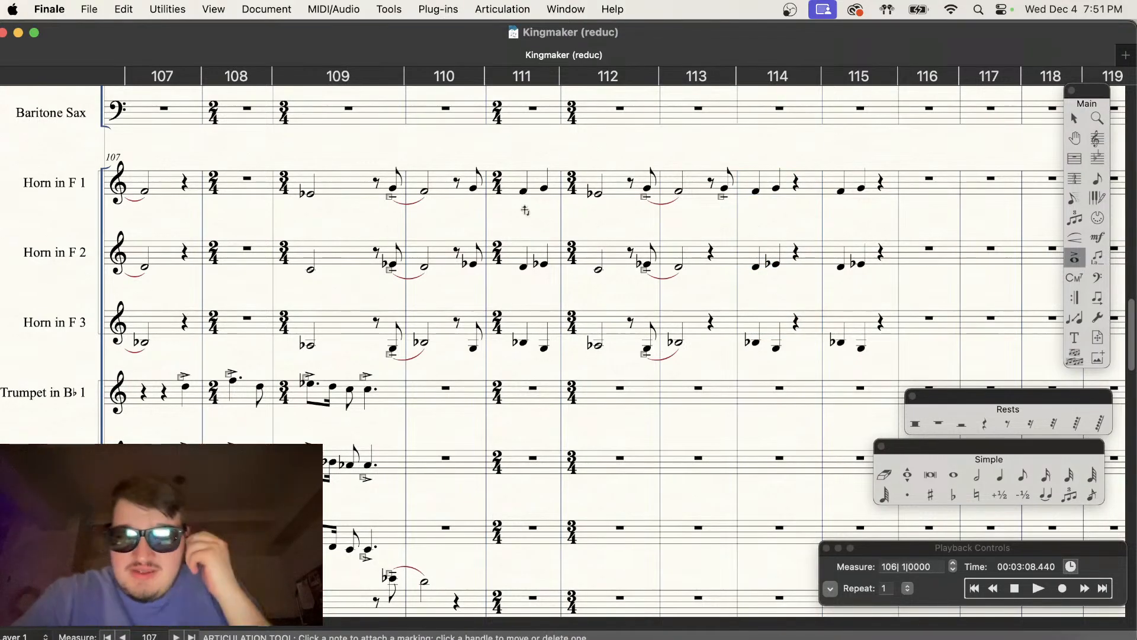
{"action": "left_click_drag", "start_coordinate": [540, 162], "coordinate": [559, 339]}
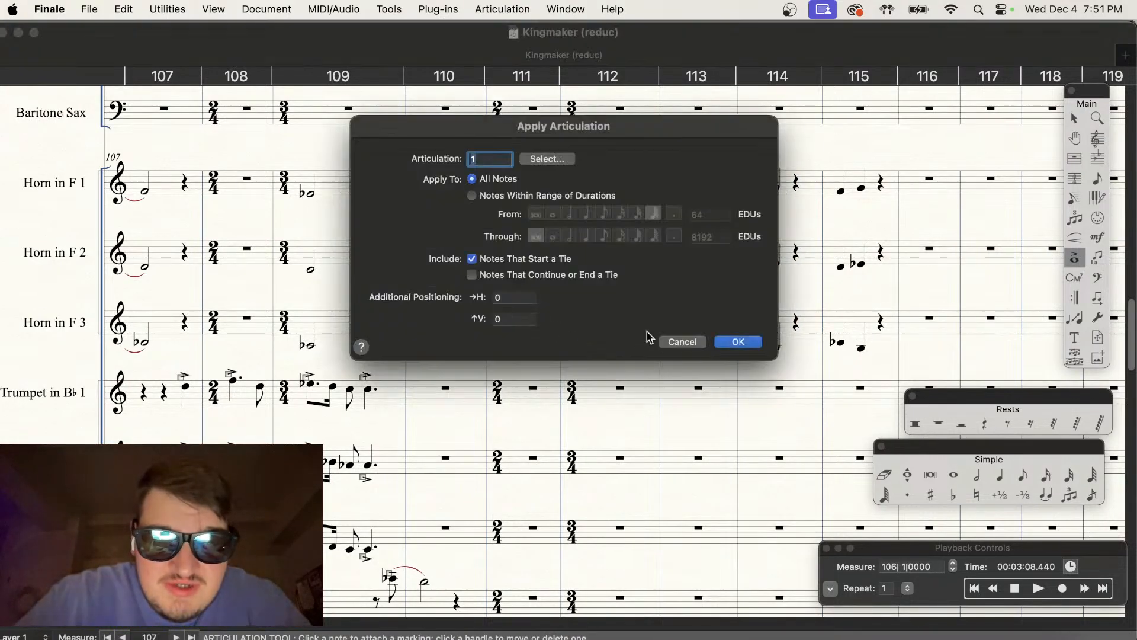
{"action": "left_click", "coordinate": [738, 342]}
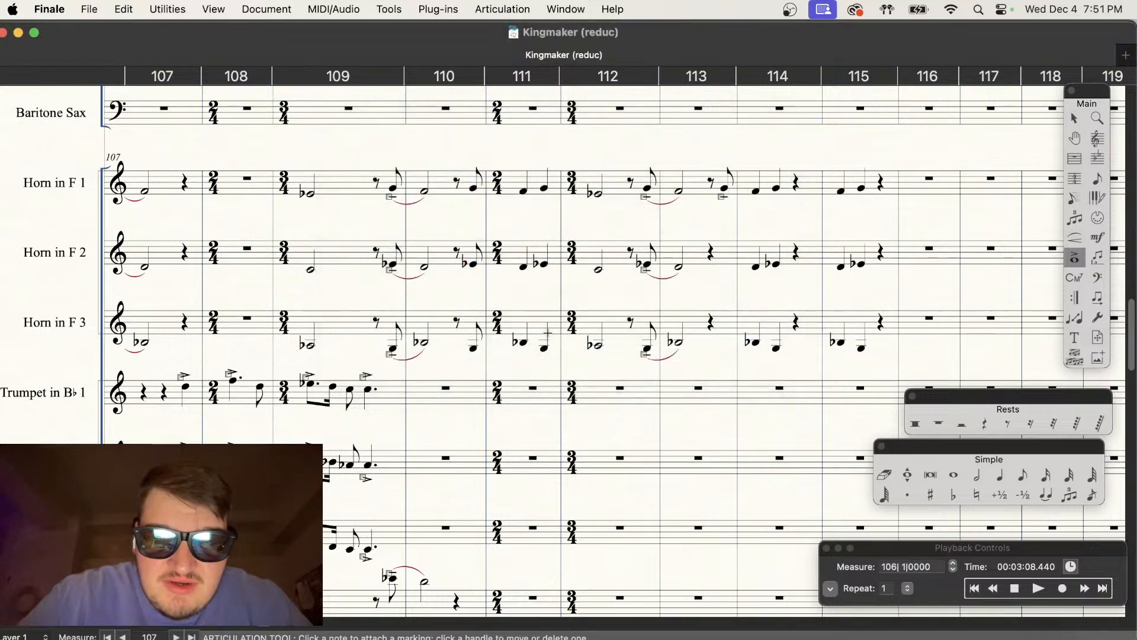
{"action": "left_click_drag", "start_coordinate": [557, 353], "coordinate": [541, 163]}
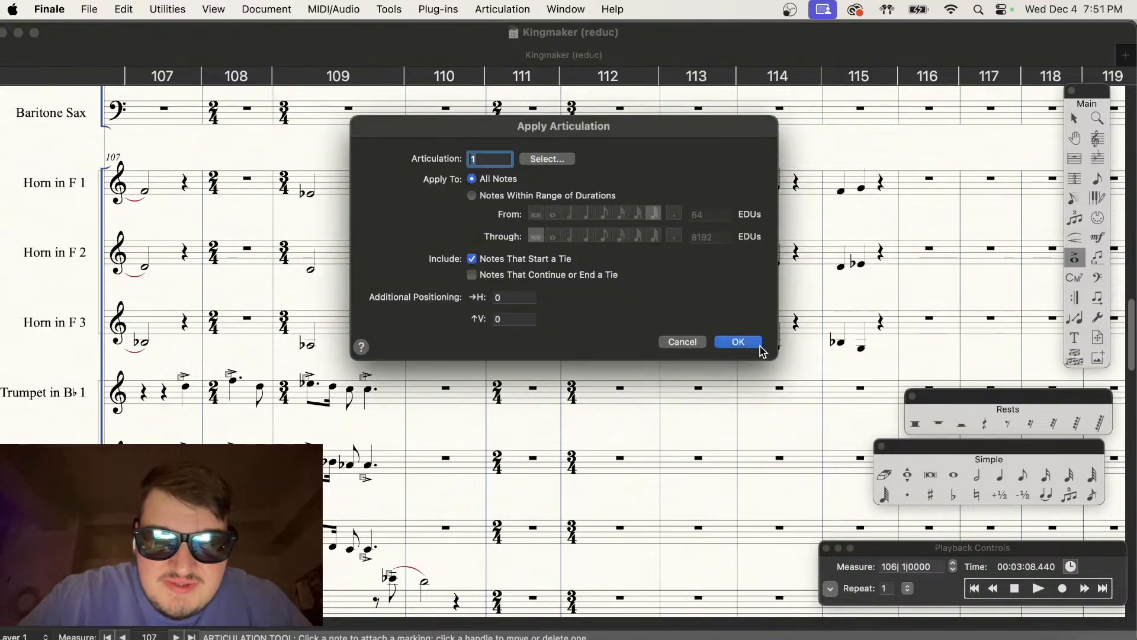
{"action": "left_click", "coordinate": [738, 341]}
Step: Add staccato marks to the second quarter notes of measures 114 and 115 in the three horns
{"action": "left_click_drag", "start_coordinate": [770, 159], "coordinate": [792, 323]}
{"action": "left_click", "coordinate": [735, 342]}
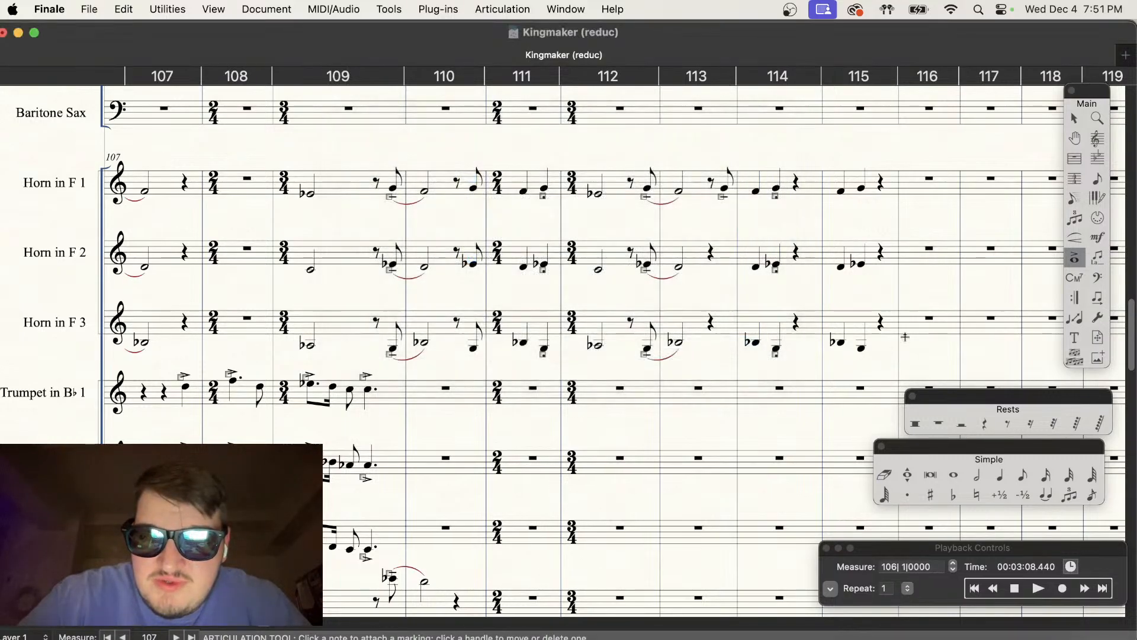
{"action": "left_click_drag", "start_coordinate": [898, 357], "coordinate": [857, 172]}
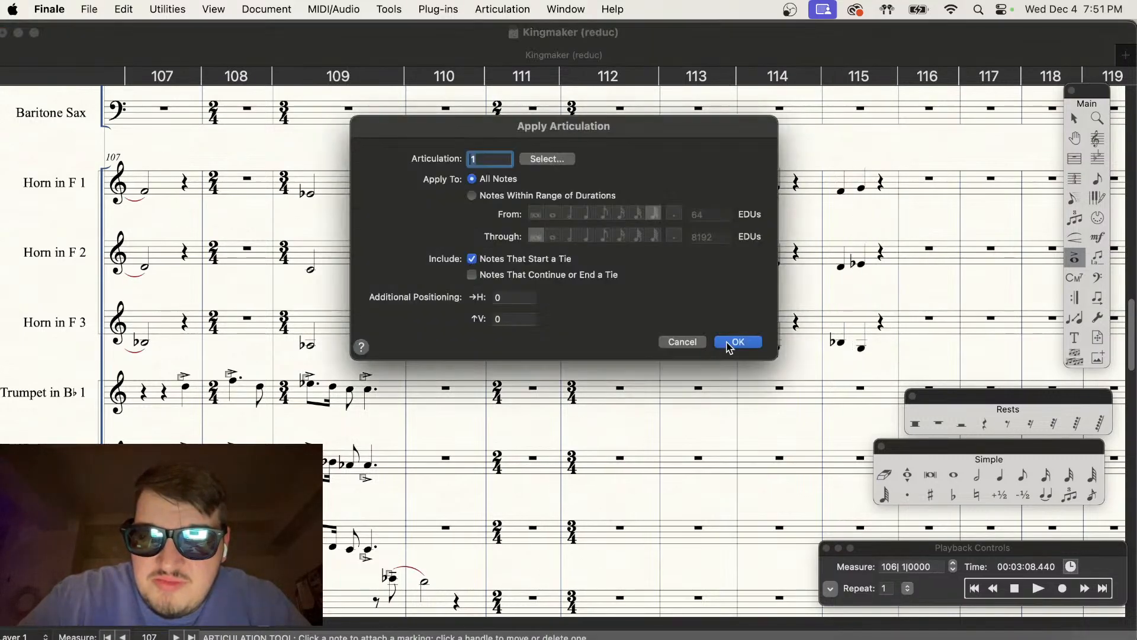
{"action": "left_click", "coordinate": [724, 342]}
Step: Slur the two quarter notes together in measures 111, 114 and 115 for Horn in F 1, 2 and 3
{"action": "left_click", "coordinate": [1073, 237]}
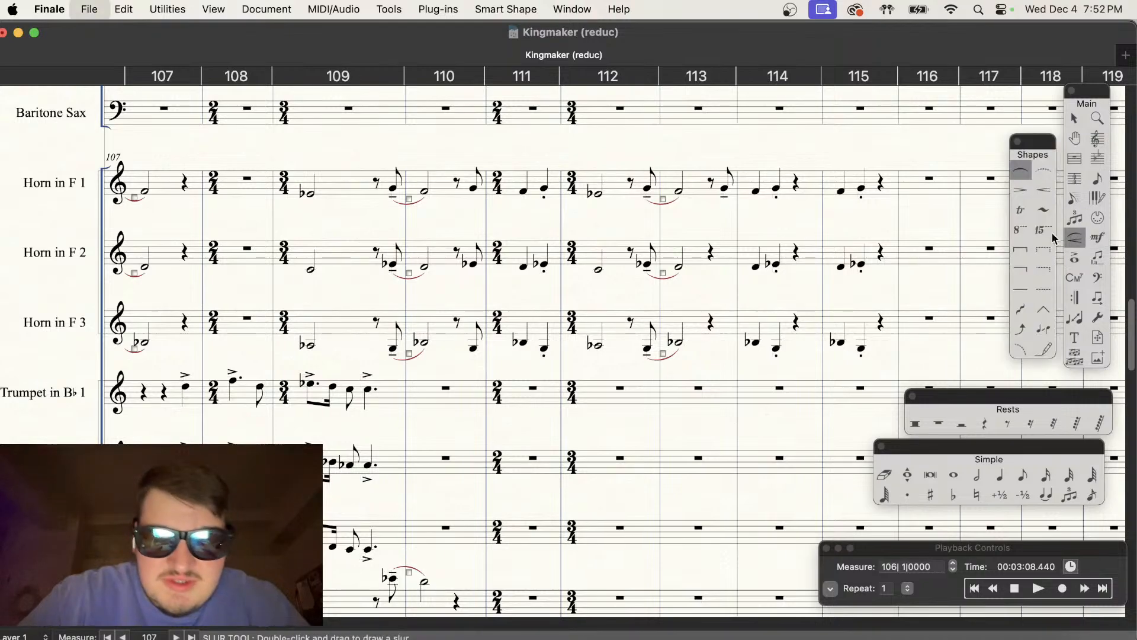
{"action": "double_click", "coordinate": [524, 263]}
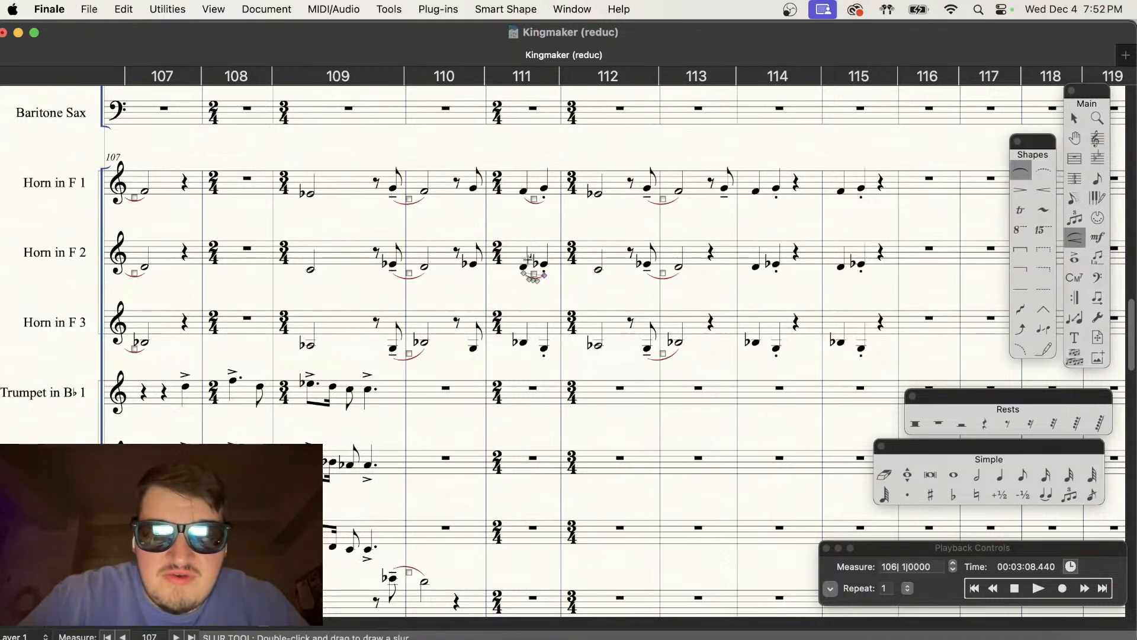
{"action": "double_click", "coordinate": [758, 178]}
{"action": "double_click", "coordinate": [756, 265]}
{"action": "double_click", "coordinate": [841, 260]}
{"action": "double_click", "coordinate": [841, 335]}
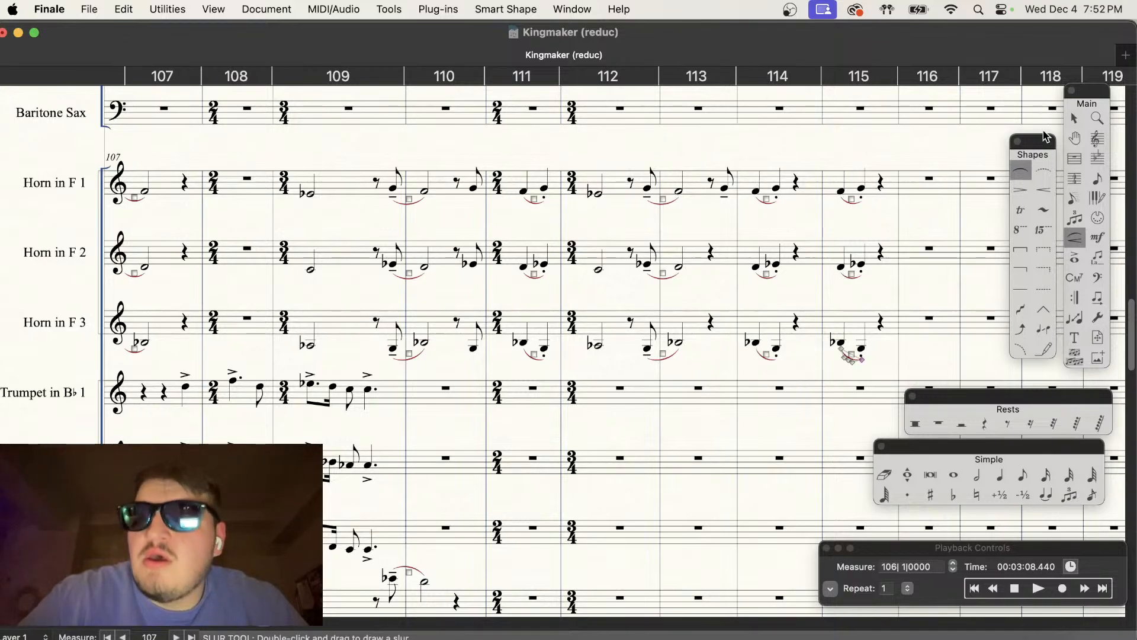
Step: Copy the eighth-note pickup ending measure 110 in Horn in F 2 and 3 to the end of measure 113
{"action": "left_click", "coordinate": [1074, 118]}
{"action": "left_click_drag", "start_coordinate": [490, 355], "coordinate": [708, 260]}
{"action": "left_click", "coordinate": [832, 292]}
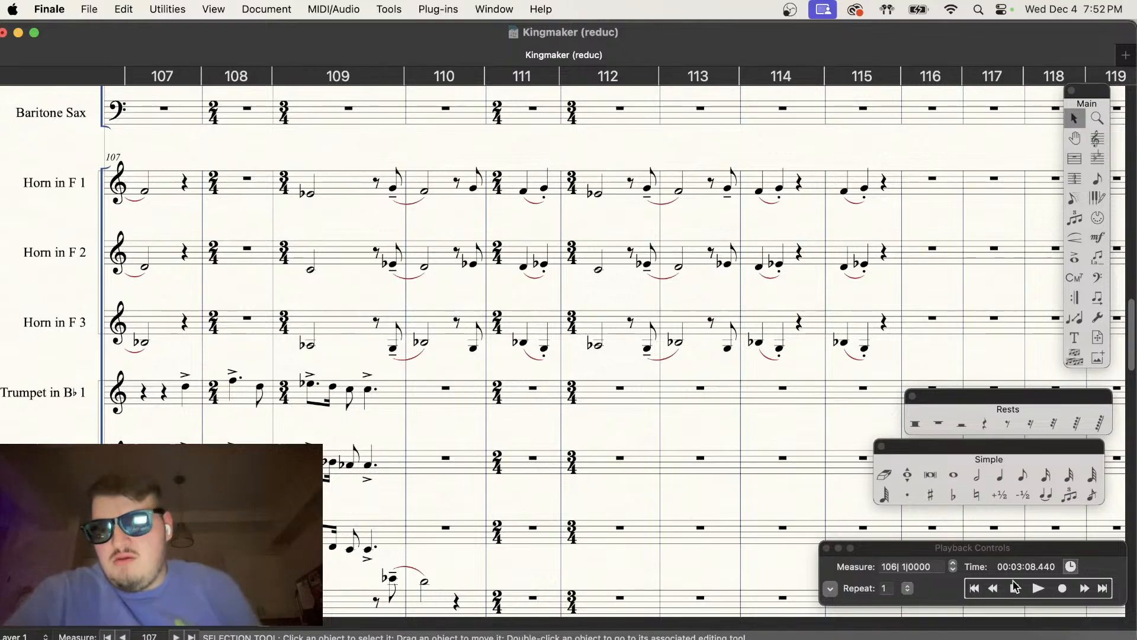
{"action": "left_click", "coordinate": [1060, 588]}
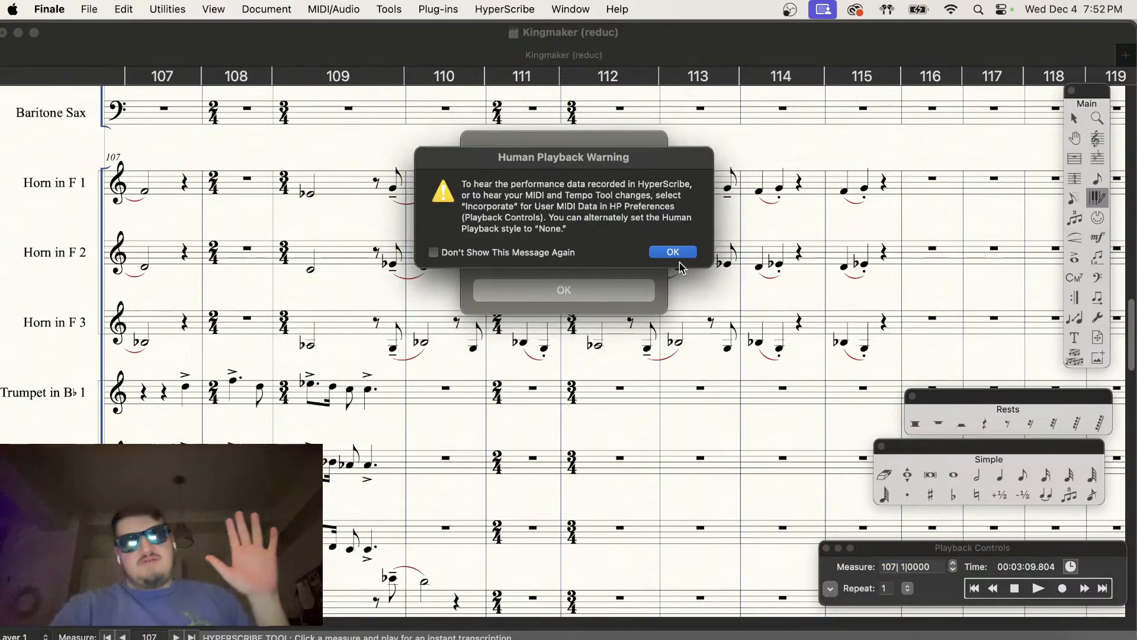
{"action": "left_click", "coordinate": [675, 252]}
{"action": "left_click", "coordinate": [614, 288]}
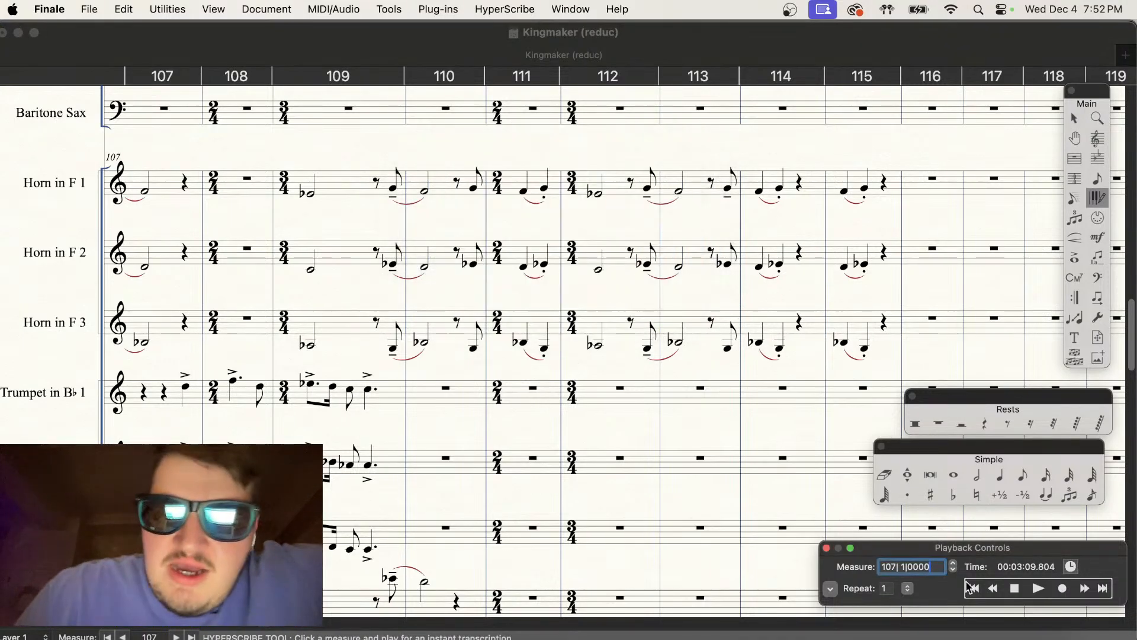
Step: Play back the score from measure 107 to measure 118, and again from measure 103 to measure 116
{"action": "left_click", "coordinate": [1032, 592]}
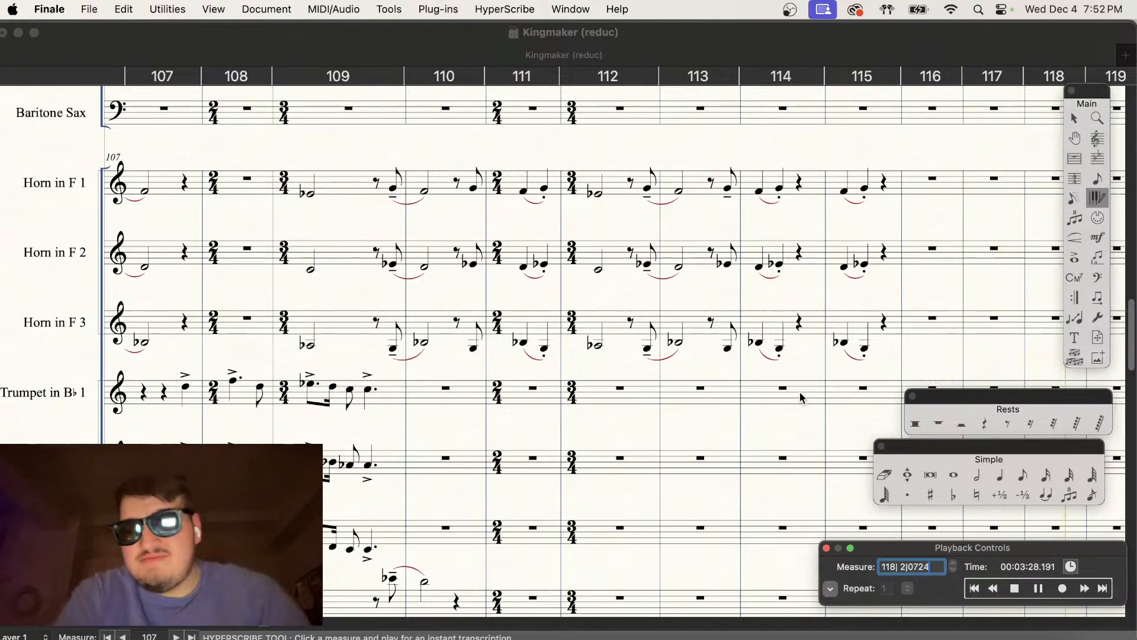
{"action": "scroll", "coordinate": [536, 477], "scroll_direction": "left", "scroll_amount": 10}
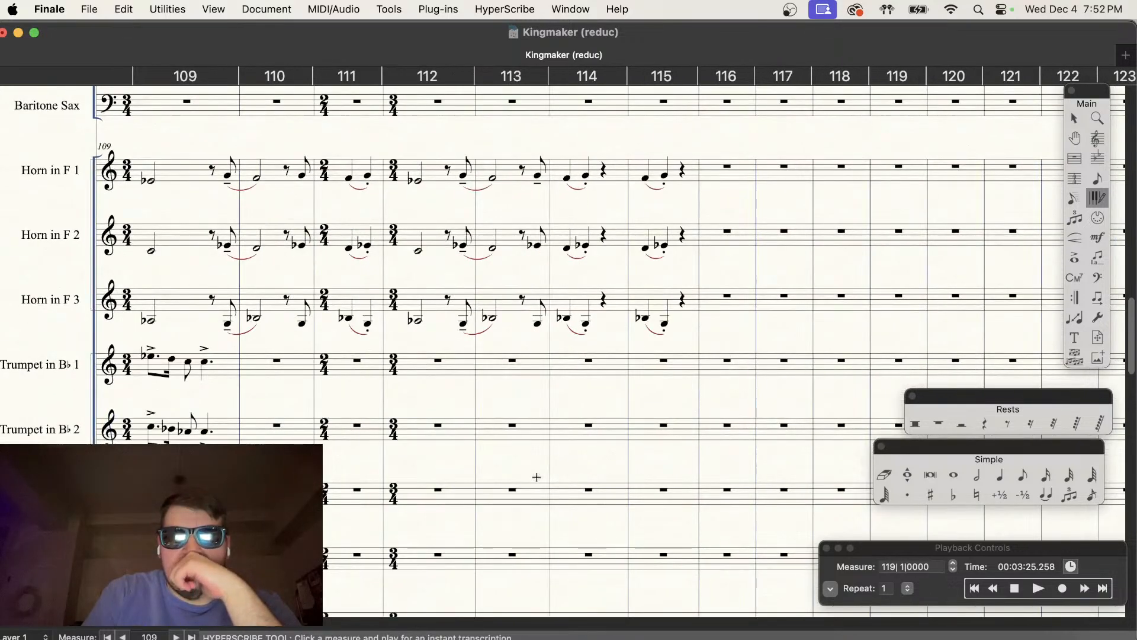
{"action": "scroll", "coordinate": [537, 477], "scroll_direction": "left", "scroll_amount": 6}
{"action": "scroll", "coordinate": [536, 476], "scroll_direction": "down", "scroll_amount": 3}
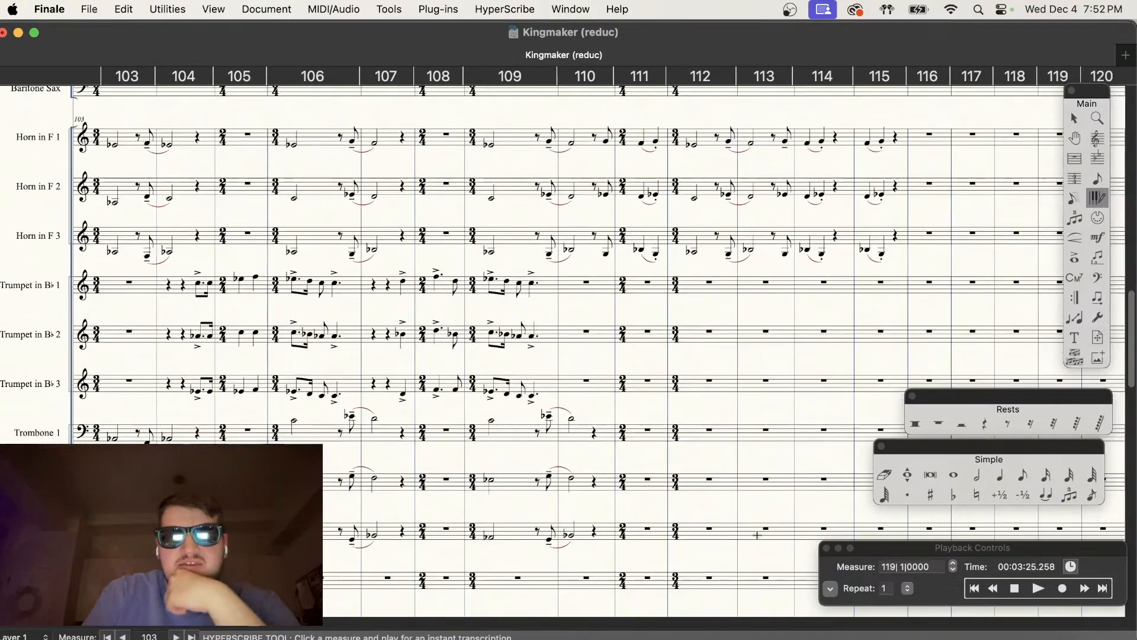
{"action": "left_click", "coordinate": [1036, 591]}
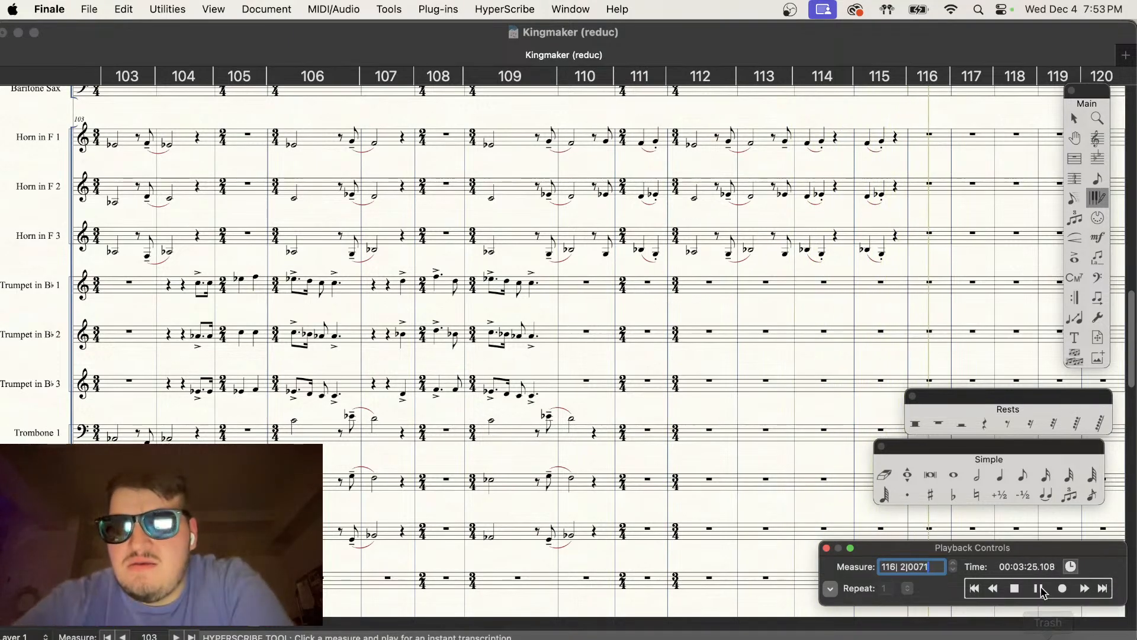
{"action": "left_click", "coordinate": [1014, 589]}
Step: Shorten the second note of measure 111 to an eighth note in Horn in F 1, 2 and 3
{"action": "scroll", "coordinate": [738, 260], "scroll_direction": "up", "scroll_amount": 1}
{"action": "scroll", "coordinate": [738, 261], "scroll_direction": "up", "scroll_amount": 5}
{"action": "key", "text": "super+equal"}
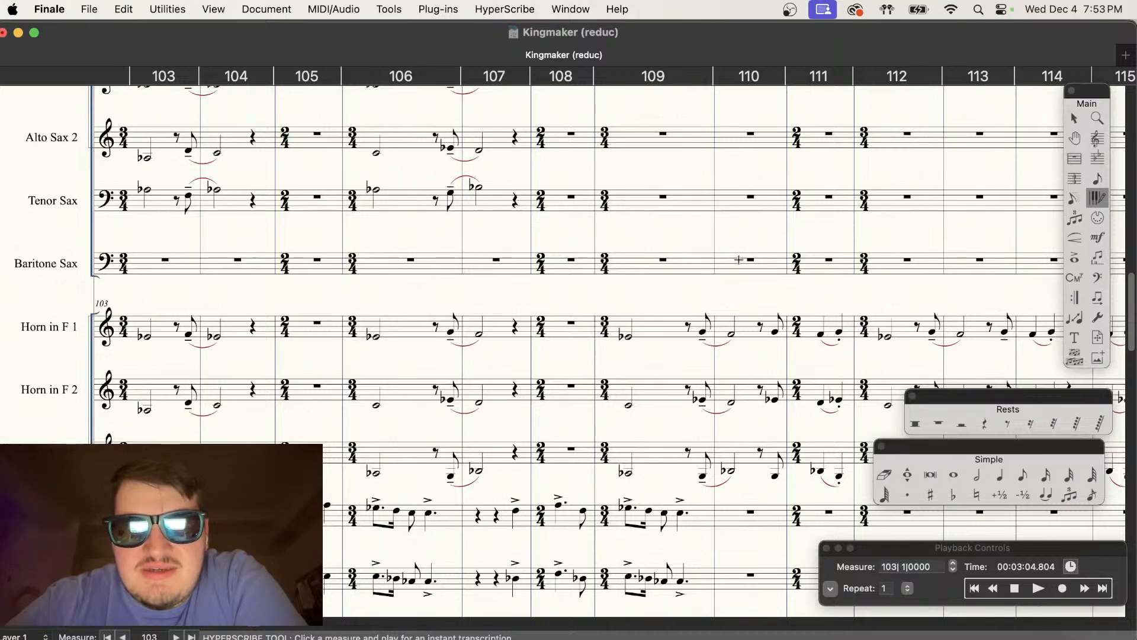
{"action": "scroll", "coordinate": [739, 260], "scroll_direction": "right", "scroll_amount": 6}
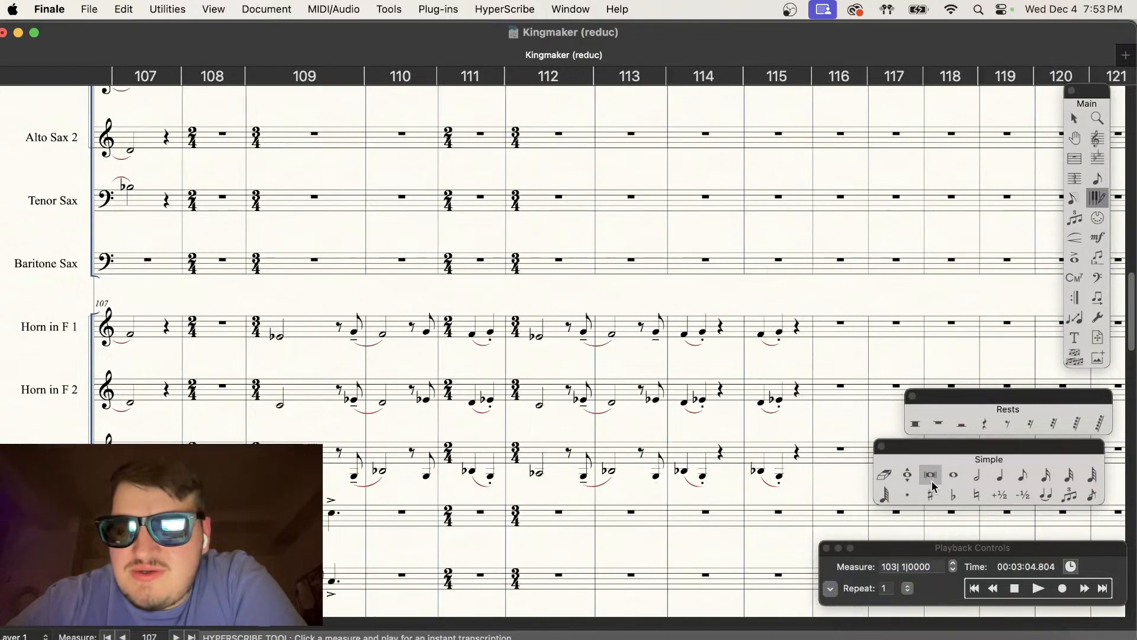
{"action": "left_click", "coordinate": [1023, 472]}
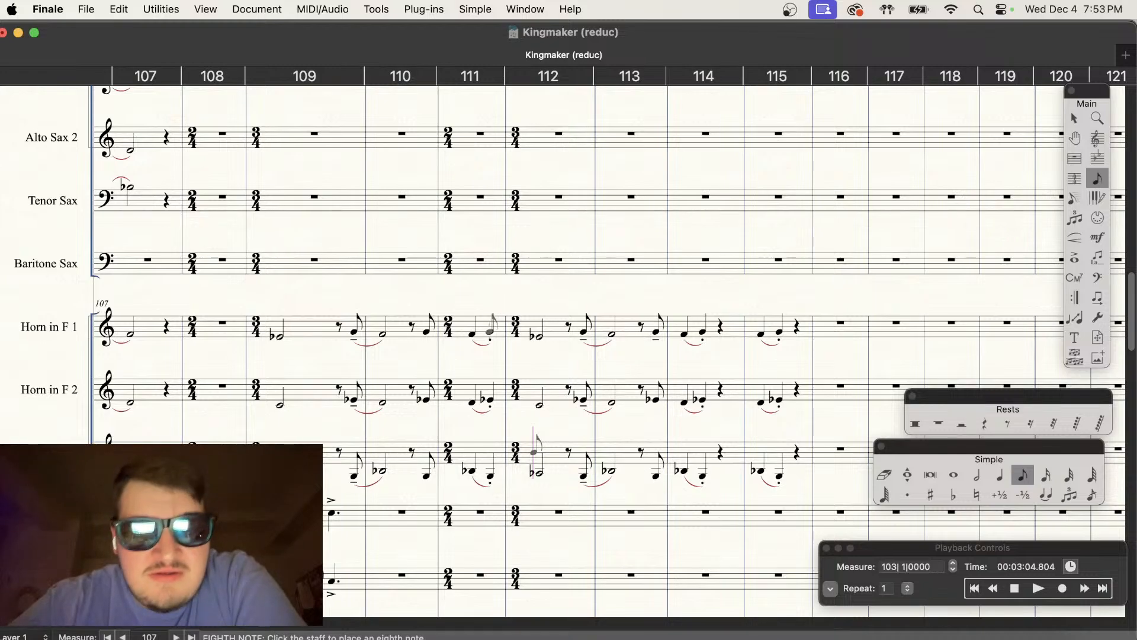
{"action": "left_click", "coordinate": [490, 330]}
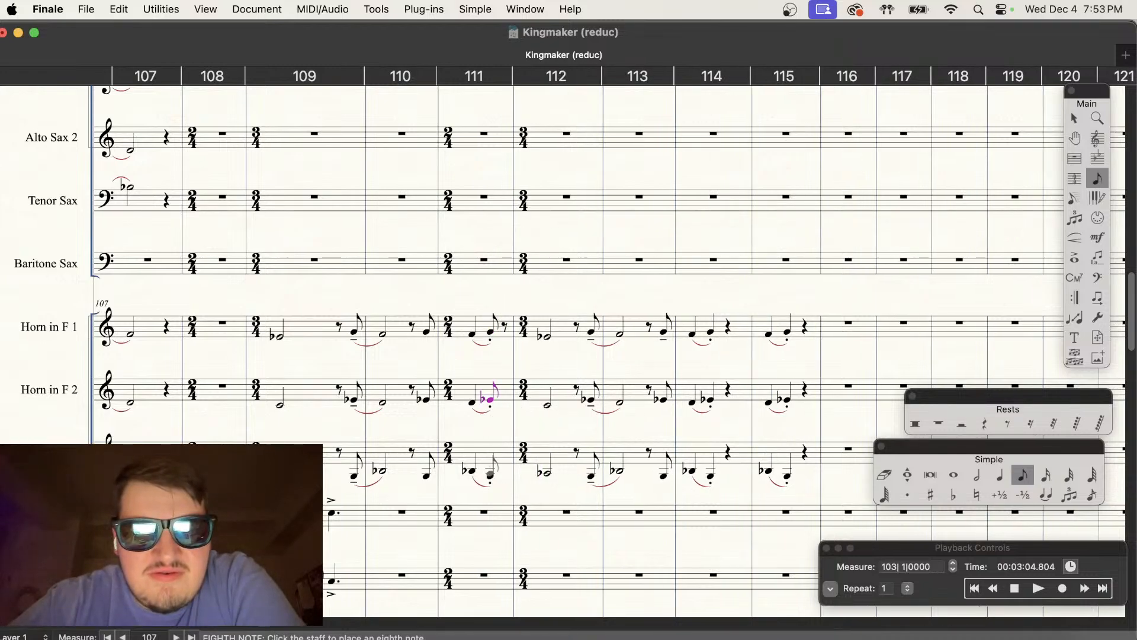
Step: Remove the staccato marks from measure 111 in the three horns and play back the passage from measure 107
{"action": "left_click", "coordinate": [1075, 238]}
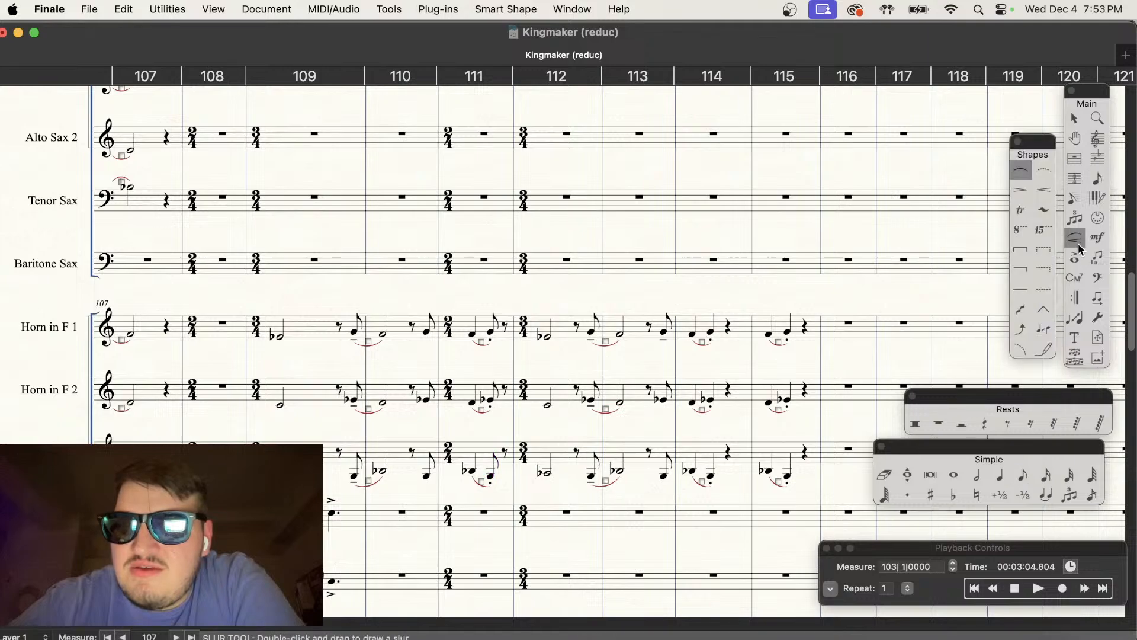
{"action": "left_click", "coordinate": [1076, 258]}
{"action": "left_click_drag", "start_coordinate": [518, 494], "coordinate": [470, 302]}
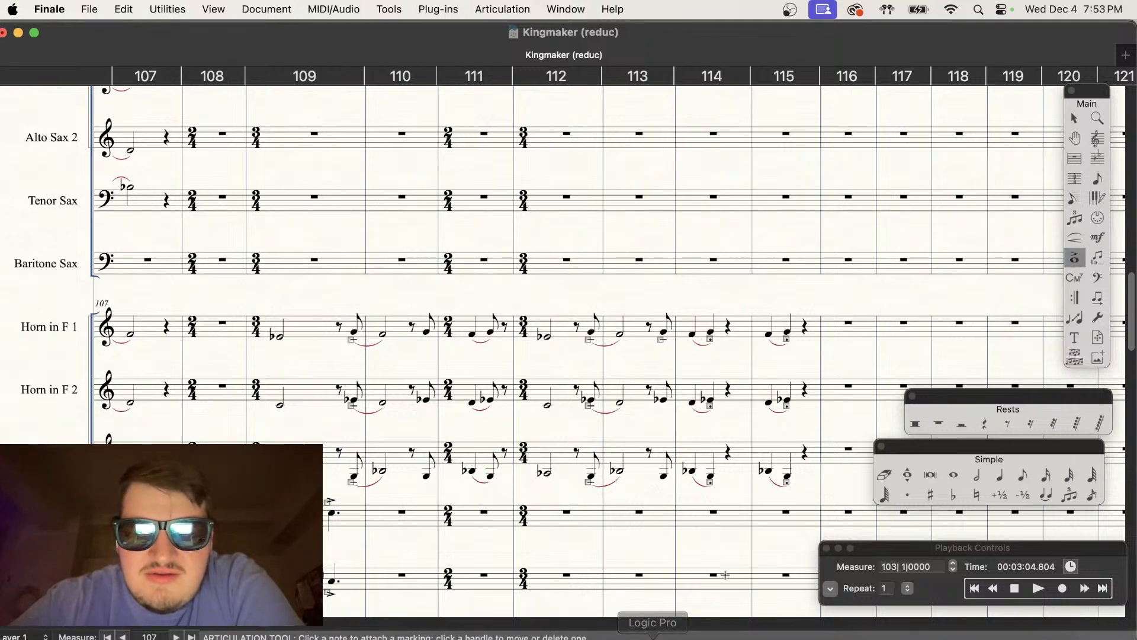
{"action": "left_click", "coordinate": [1040, 592]}
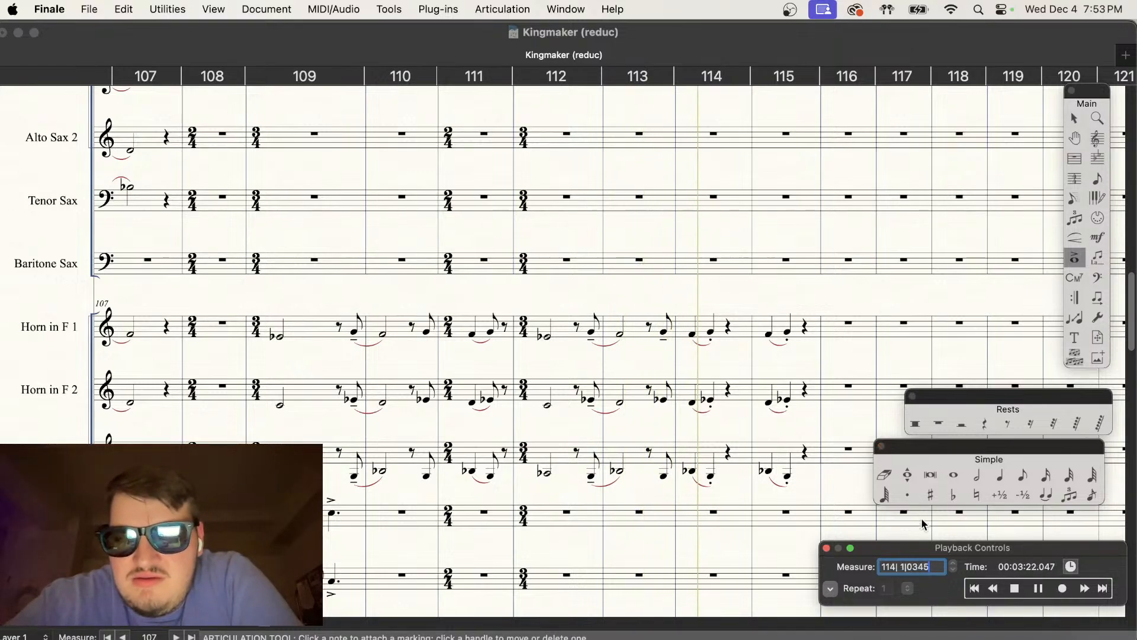
{"action": "left_click", "coordinate": [1132, 139]}
Step: Copy measure 111 of the three horns into measures 114 and 115 and play back the passage from measure 107
{"action": "left_click", "coordinate": [1074, 118]}
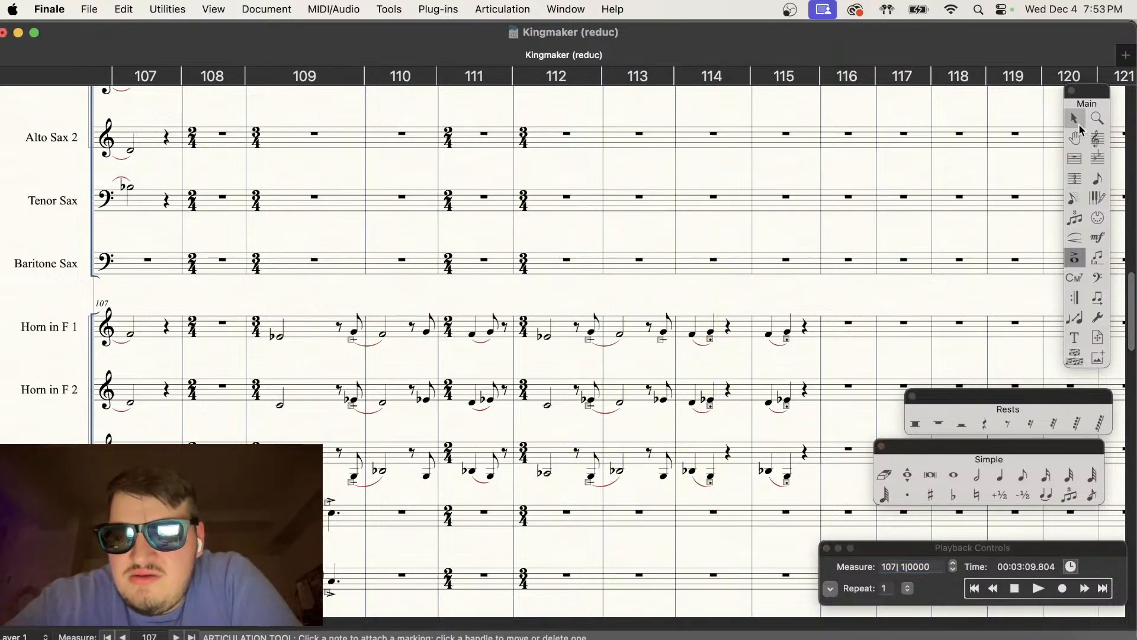
{"action": "left_click_drag", "start_coordinate": [513, 487], "coordinate": [688, 340]}
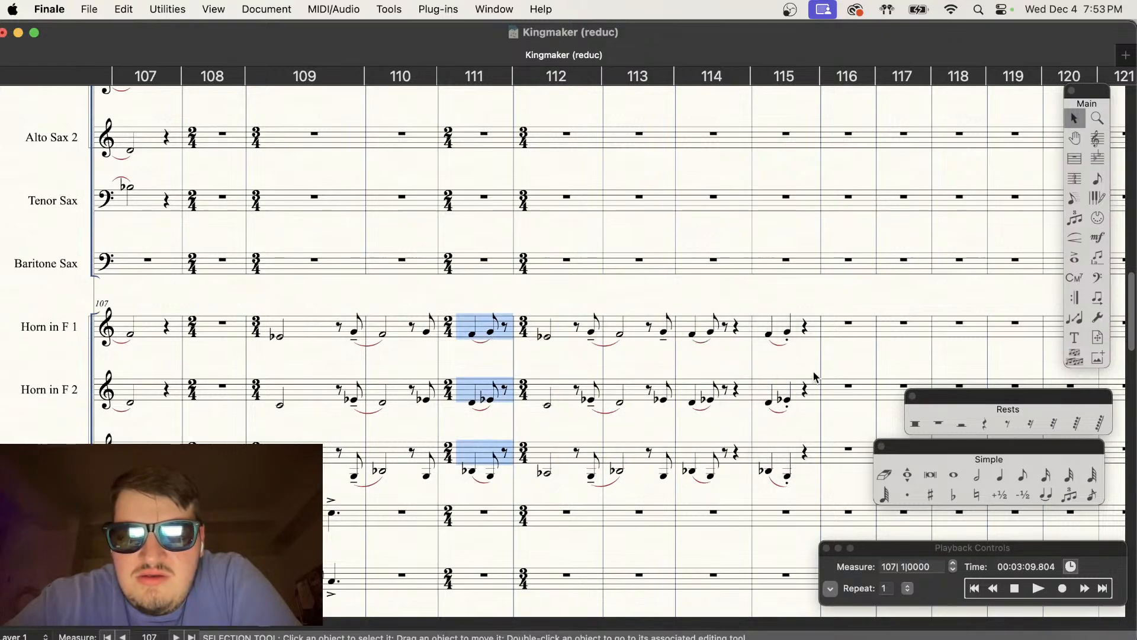
{"action": "left_click_drag", "start_coordinate": [757, 487], "coordinate": [766, 327]}
{"action": "left_click", "coordinate": [875, 330]}
{"action": "left_click", "coordinate": [915, 339]}
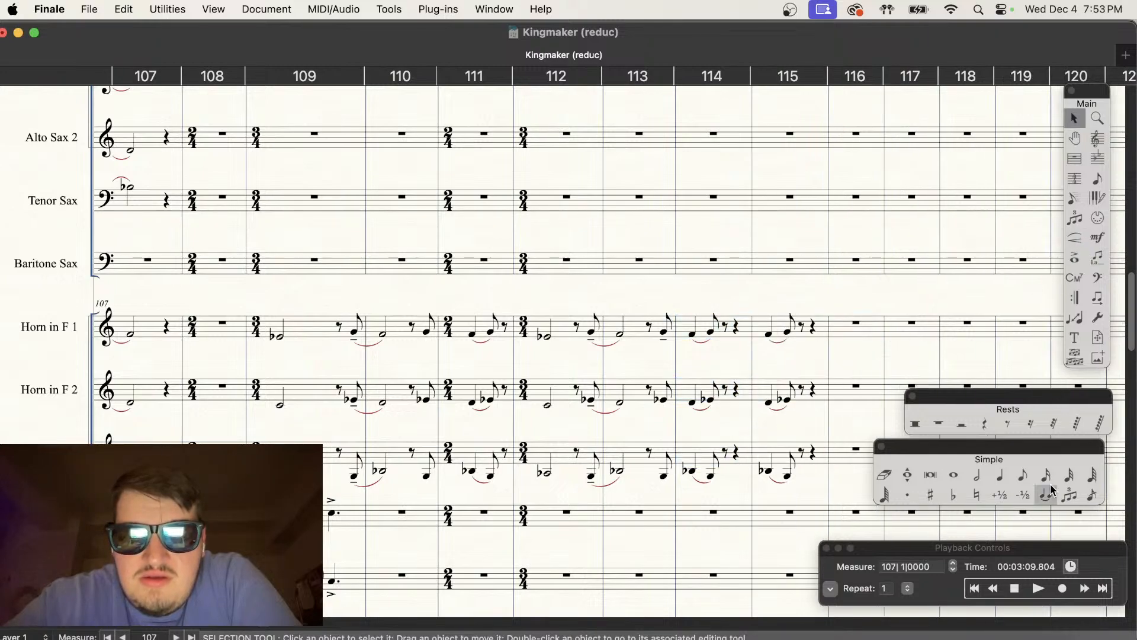
{"action": "left_click", "coordinate": [1038, 589]}
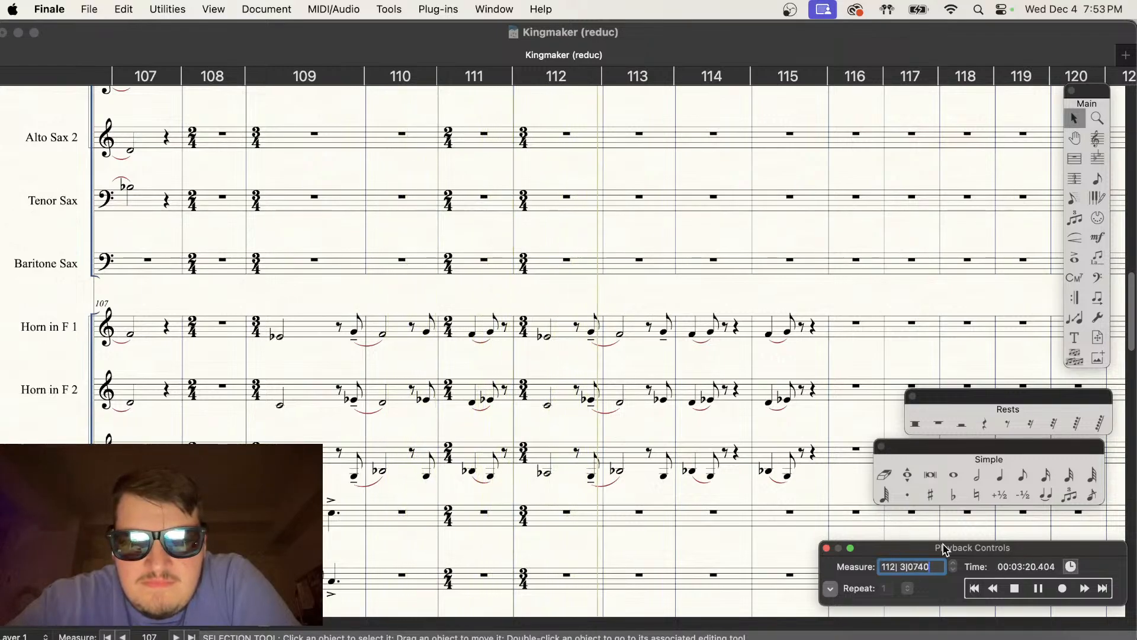
{"action": "left_click", "coordinate": [1013, 587]}
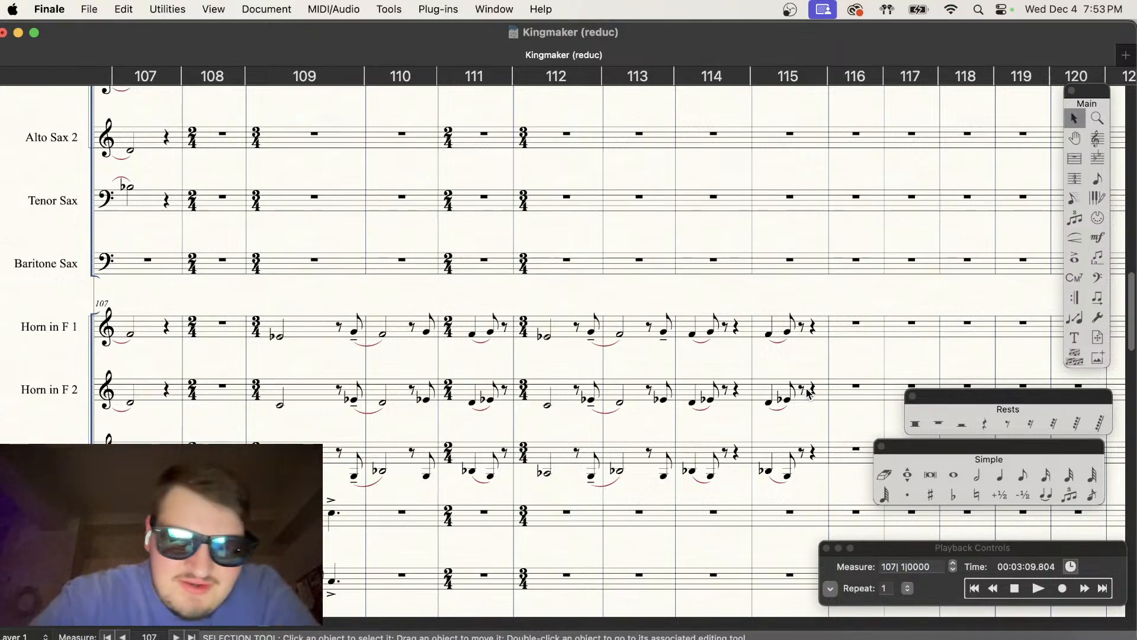
Step: Undo the copies into measures 114 and 115, the staccato removal and the note shortening in measure 111
{"action": "key", "text": "super+z"}
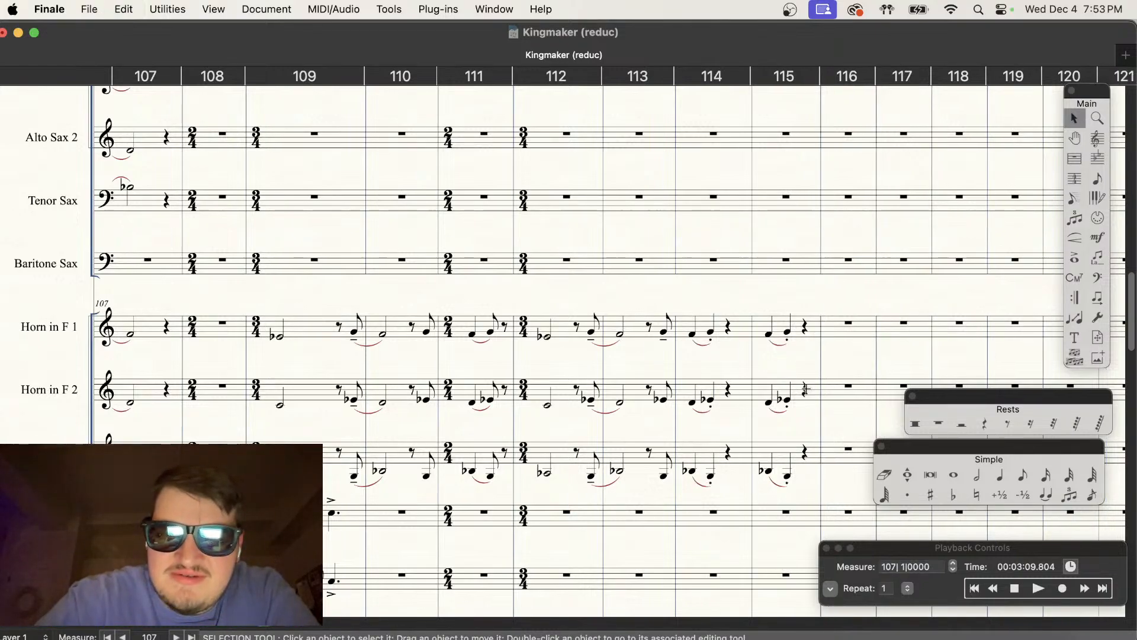
{"action": "key", "text": "super+z"}
{"action": "key", "text": "super+z"}
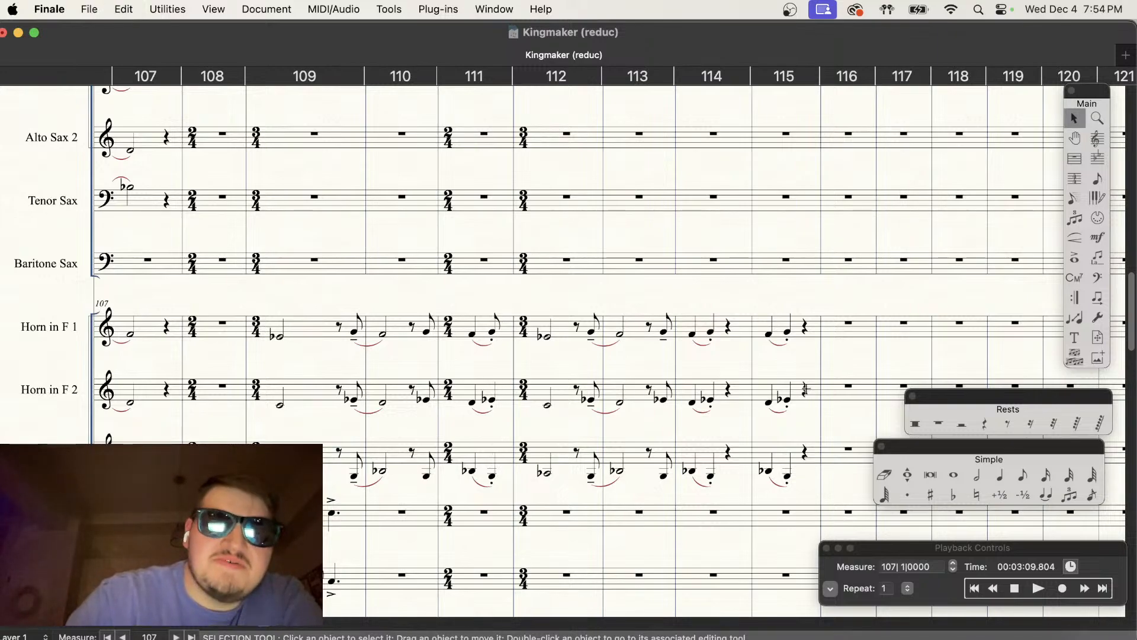
{"action": "key", "text": "super+z"}
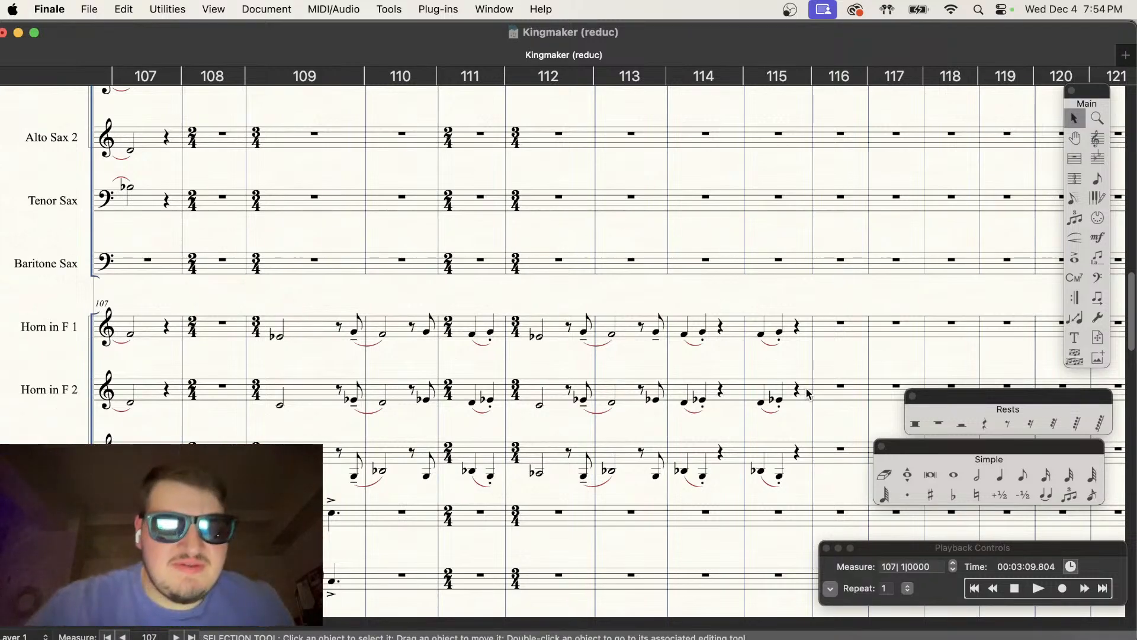
Step: Save the score and play it back from measure 107 to measure 109
{"action": "key", "text": "super+s"}
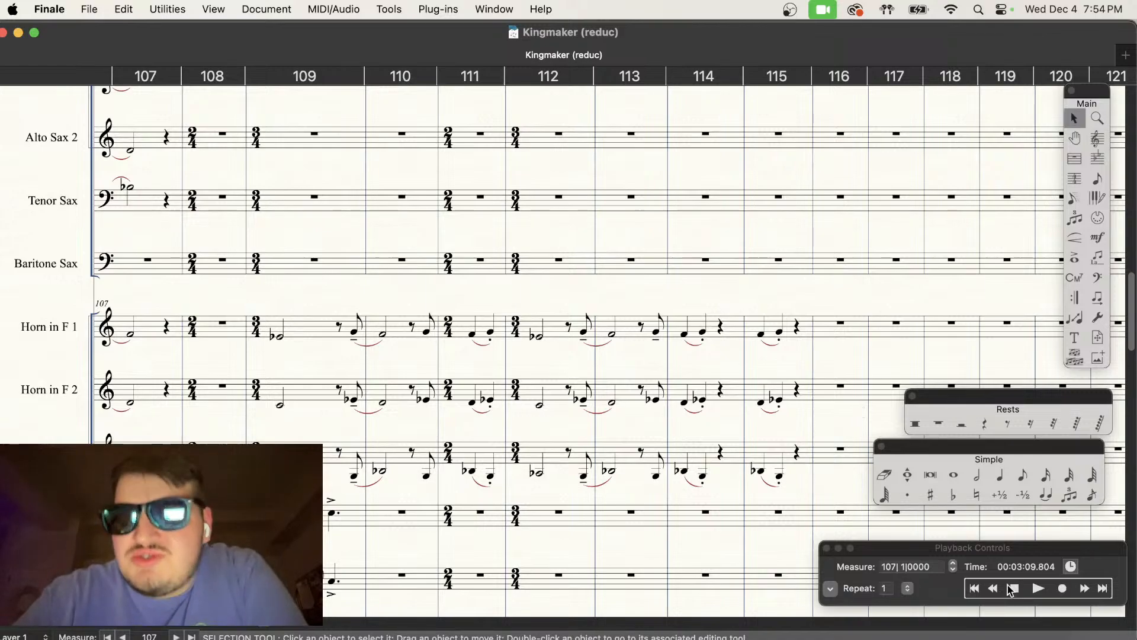
{"action": "left_click", "coordinate": [1038, 589]}
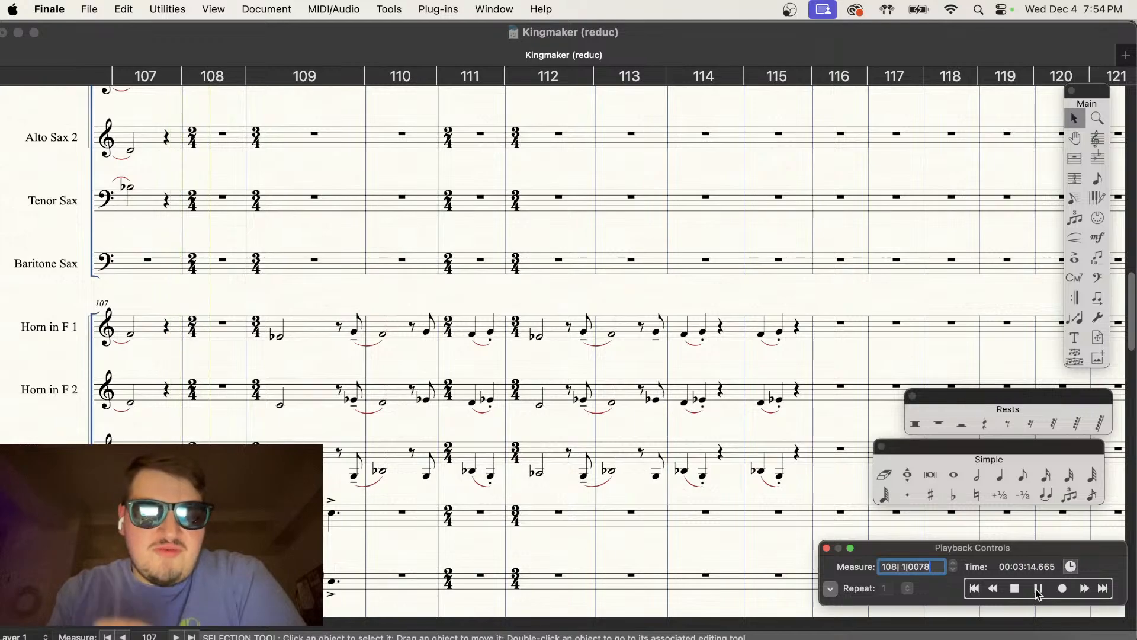
{"action": "left_click", "coordinate": [1038, 589]}
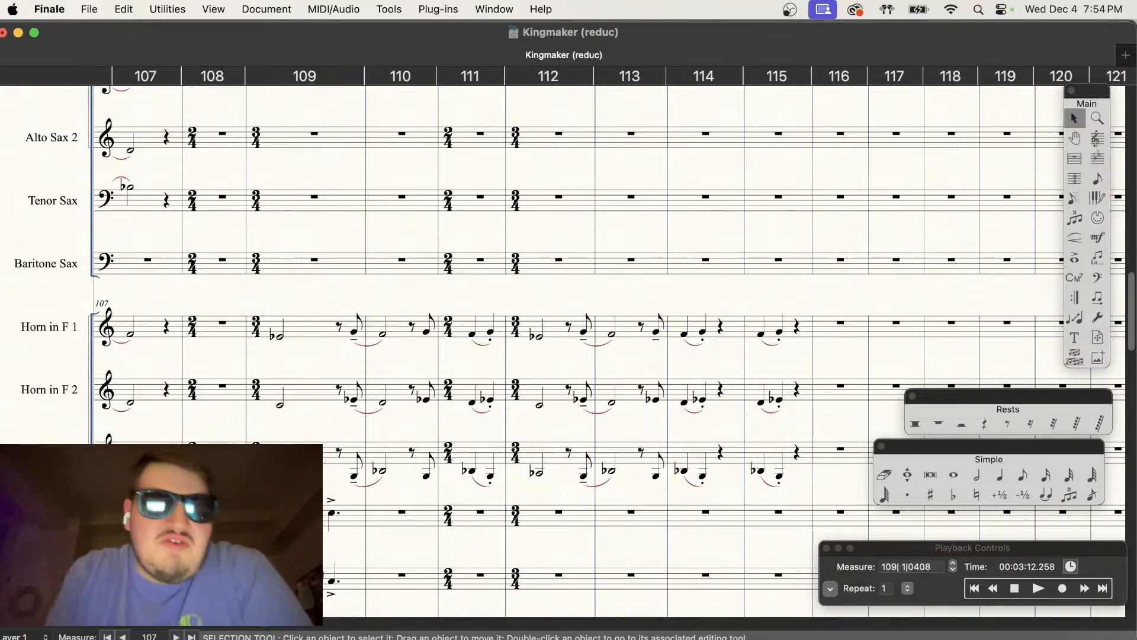
Step: Play back the passage from measure 108 through measure 113
{"action": "scroll", "coordinate": [733, 481], "scroll_direction": "right", "scroll_amount": 5}
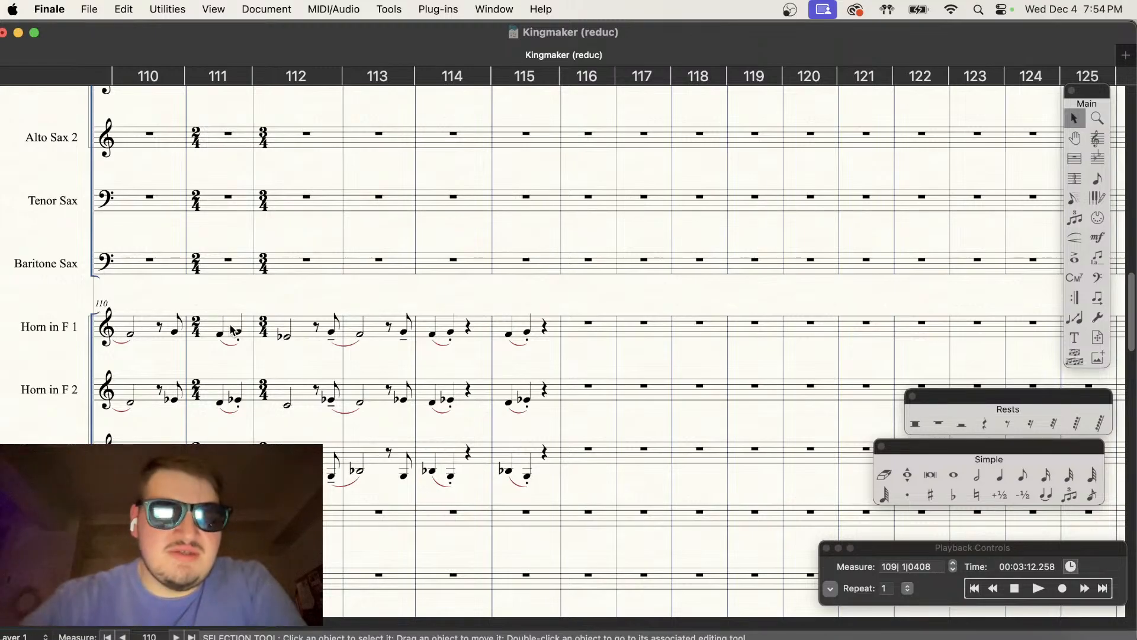
{"action": "scroll", "coordinate": [310, 377], "scroll_direction": "left", "scroll_amount": 3}
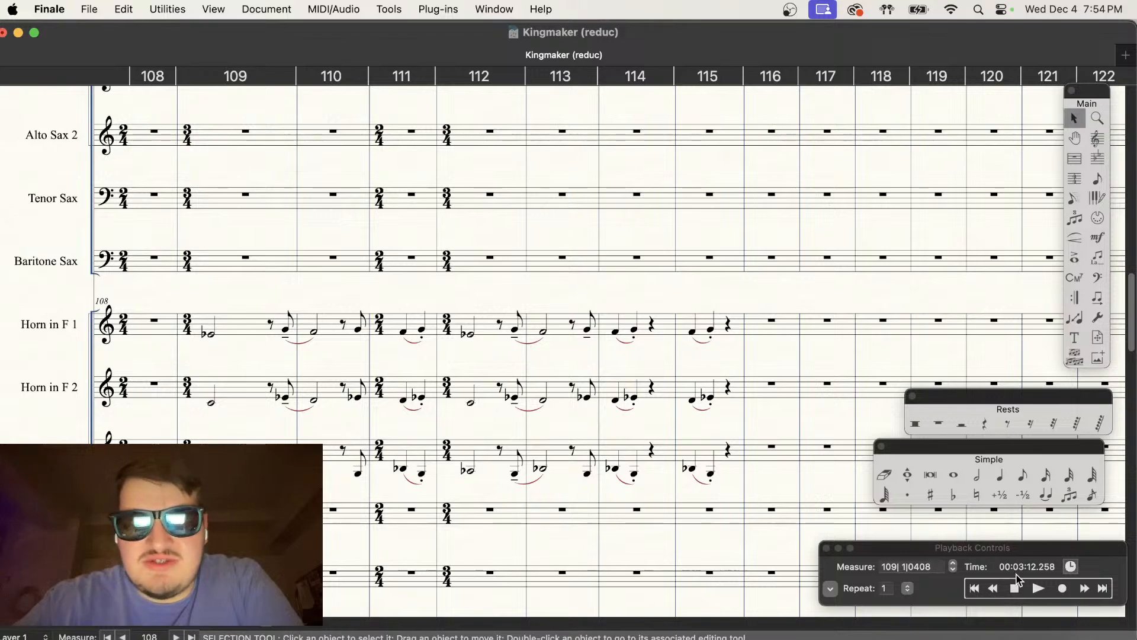
{"action": "left_click", "coordinate": [1025, 591]}
{"action": "left_click", "coordinate": [1038, 589]}
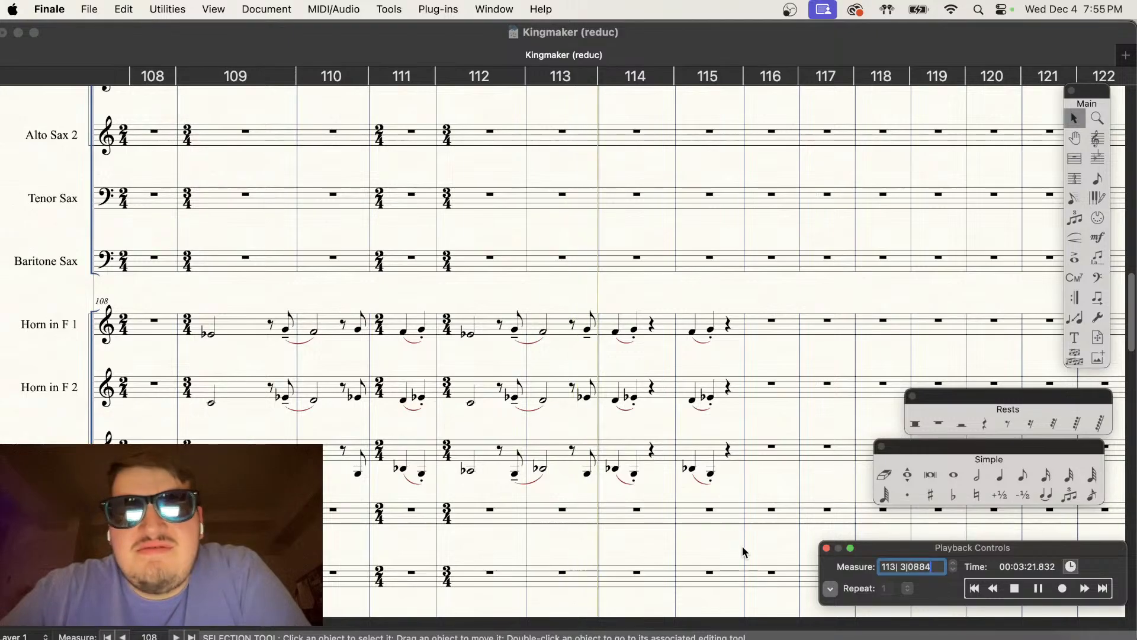
{"action": "left_click", "coordinate": [1015, 589]}
Step: Copy the three horn parts from measures 109 to 115 into Alto Sax 1, Alto Sax 2 and Tenor Sax
{"action": "scroll", "coordinate": [694, 397], "scroll_direction": "down", "scroll_amount": 2}
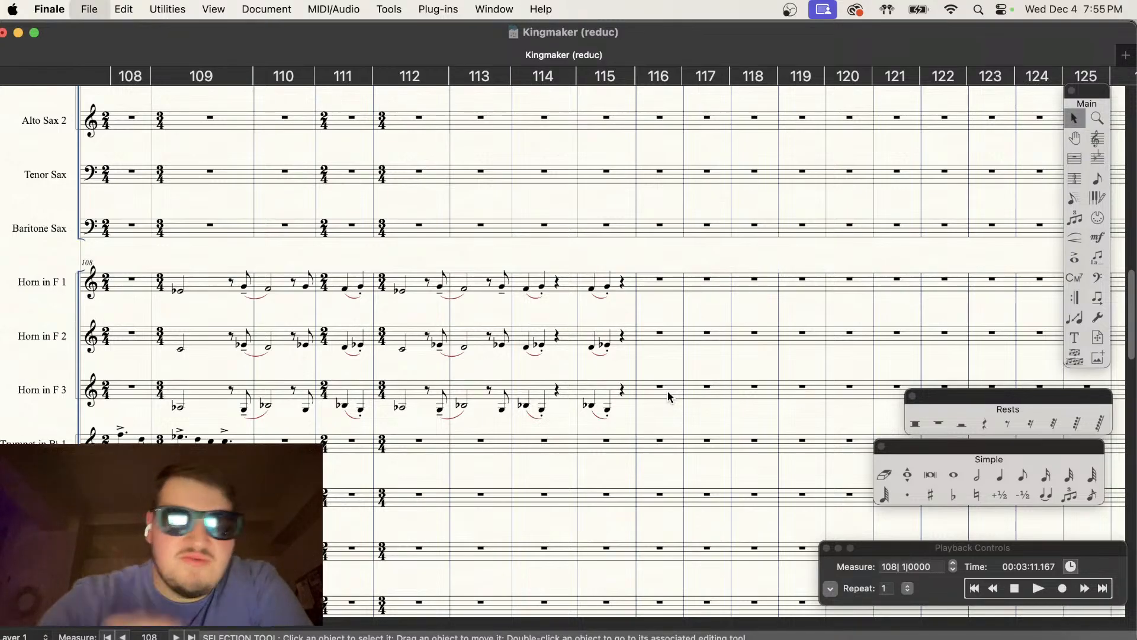
{"action": "scroll", "coordinate": [668, 393], "scroll_direction": "down", "scroll_amount": 3}
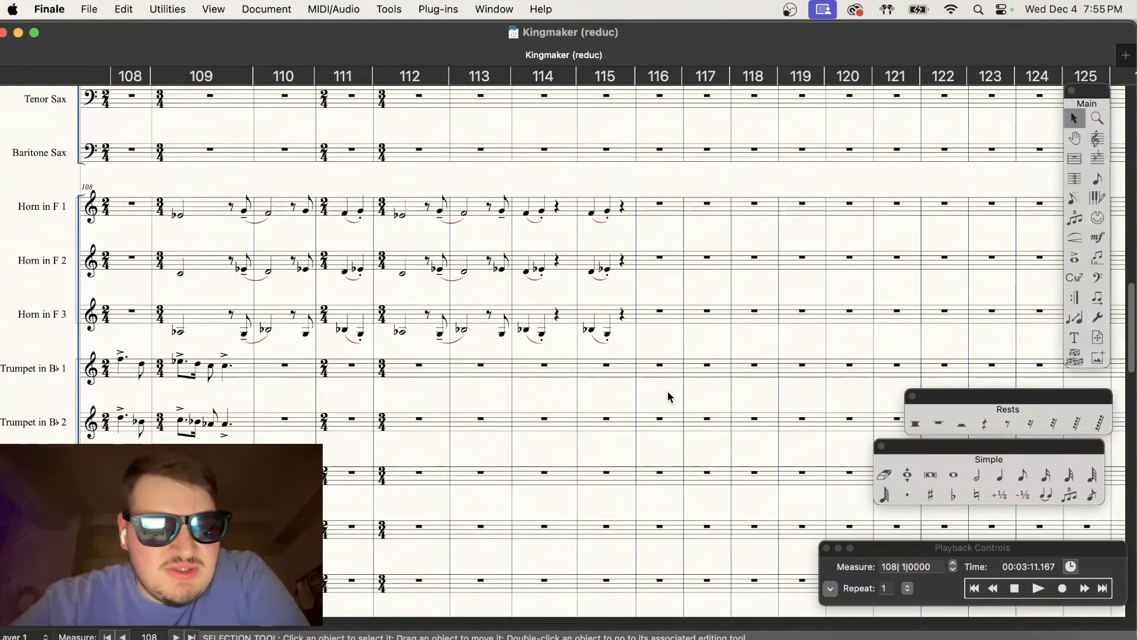
{"action": "scroll", "coordinate": [668, 393], "scroll_direction": "left", "scroll_amount": 5}
{"action": "scroll", "coordinate": [668, 396], "scroll_direction": "down", "scroll_amount": 5}
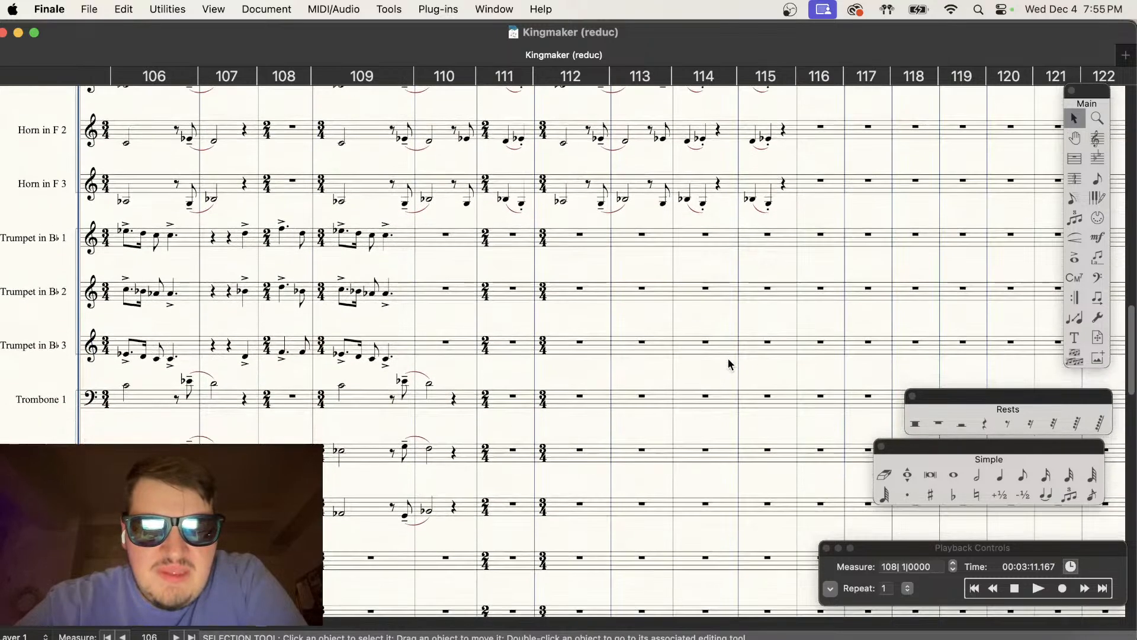
{"action": "scroll", "coordinate": [627, 414], "scroll_direction": "up", "scroll_amount": 2}
{"action": "scroll", "coordinate": [623, 415], "scroll_direction": "down", "scroll_amount": 2}
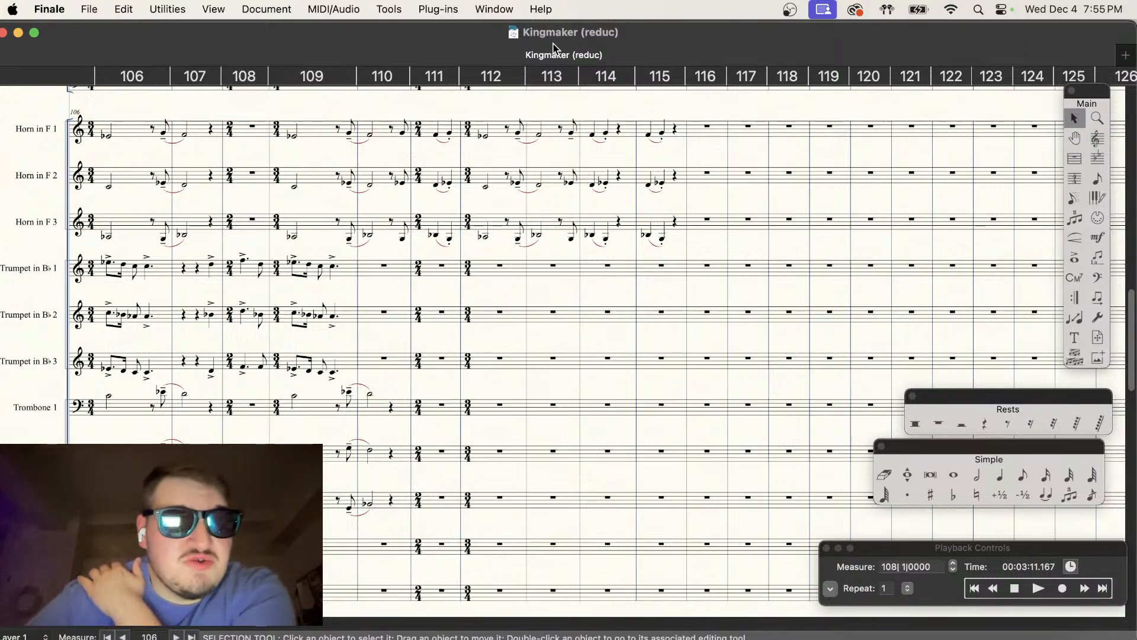
{"action": "scroll", "coordinate": [562, 206], "scroll_direction": "up", "scroll_amount": 10}
{"action": "scroll", "coordinate": [663, 433], "scroll_direction": "down", "scroll_amount": 1}
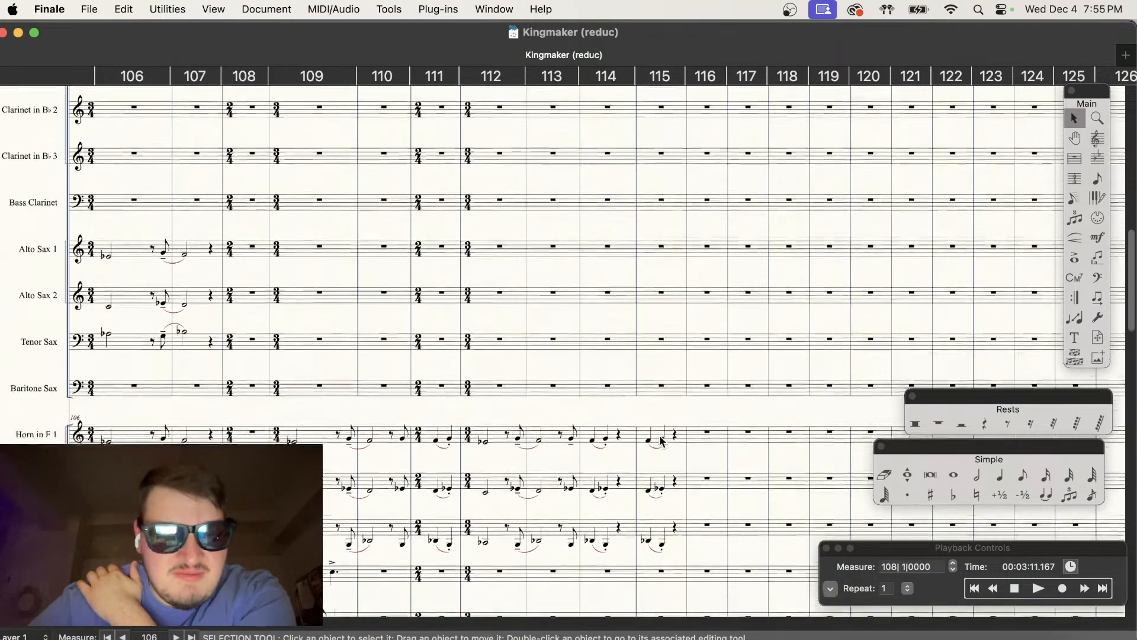
{"action": "left_click_drag", "start_coordinate": [687, 544], "coordinate": [300, 246]}
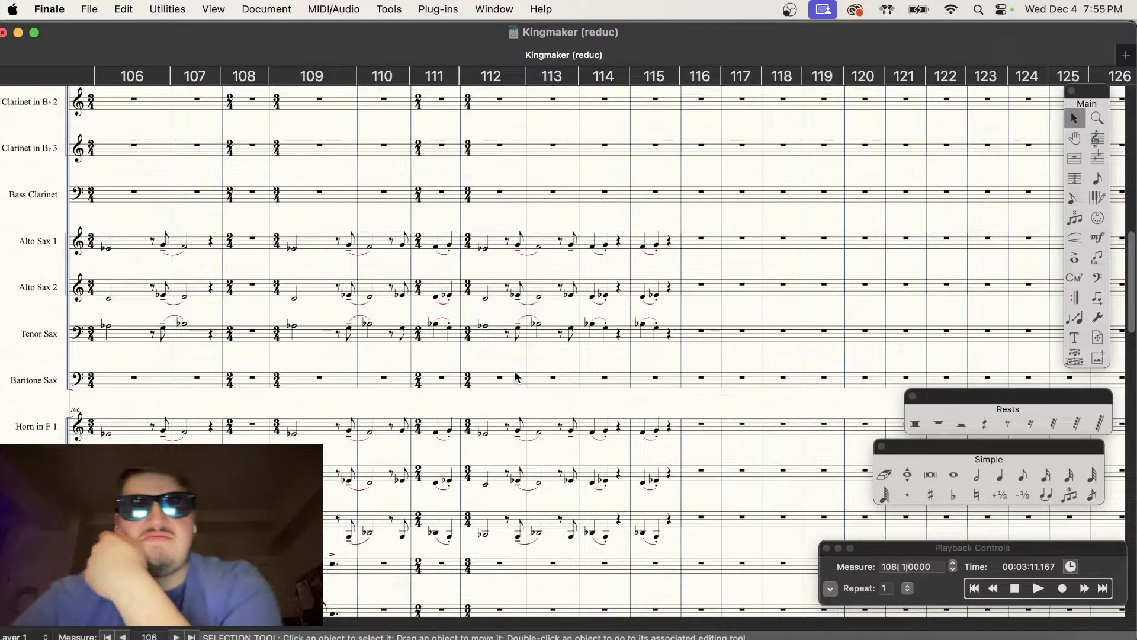
Step: Copy the Horn in F 3 part from the end of measure 109 through measure 115 into the Bass Trombone
{"action": "scroll", "coordinate": [775, 447], "scroll_direction": "down", "scroll_amount": 1}
{"action": "scroll", "coordinate": [775, 447], "scroll_direction": "down", "scroll_amount": 10}
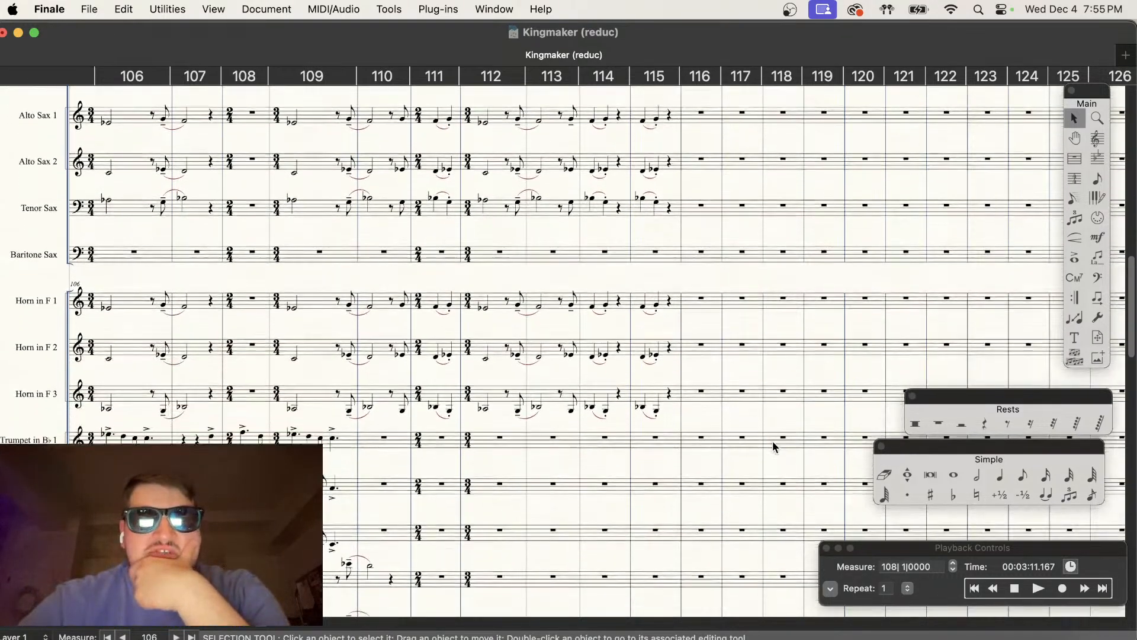
{"action": "scroll", "coordinate": [655, 374], "scroll_direction": "up", "scroll_amount": 3}
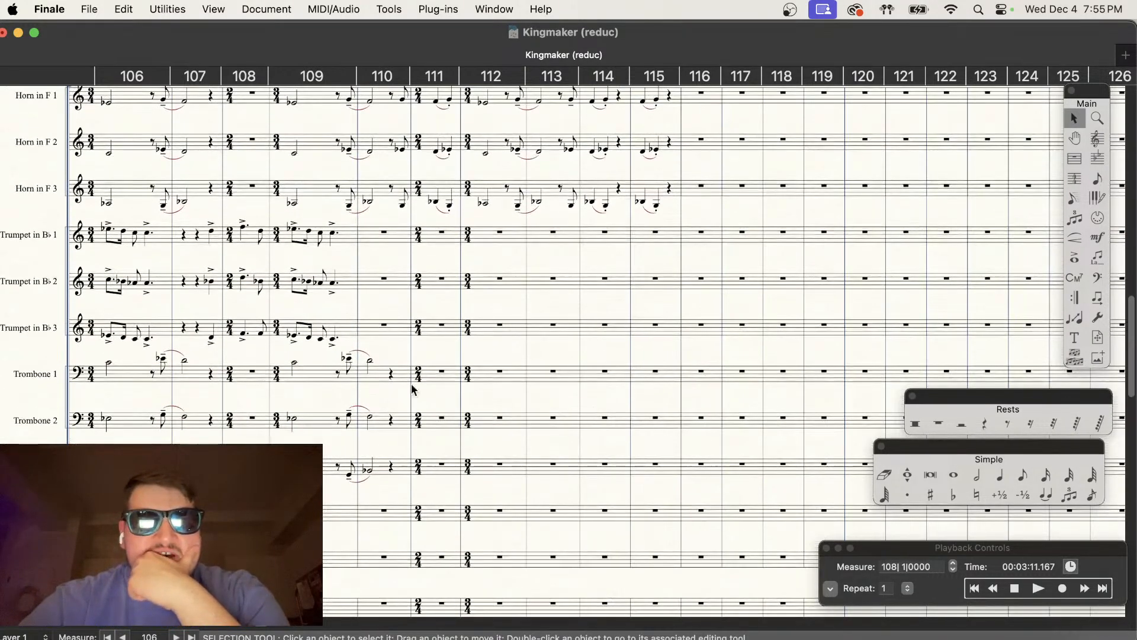
{"action": "scroll", "coordinate": [363, 380], "scroll_direction": "up", "scroll_amount": 3}
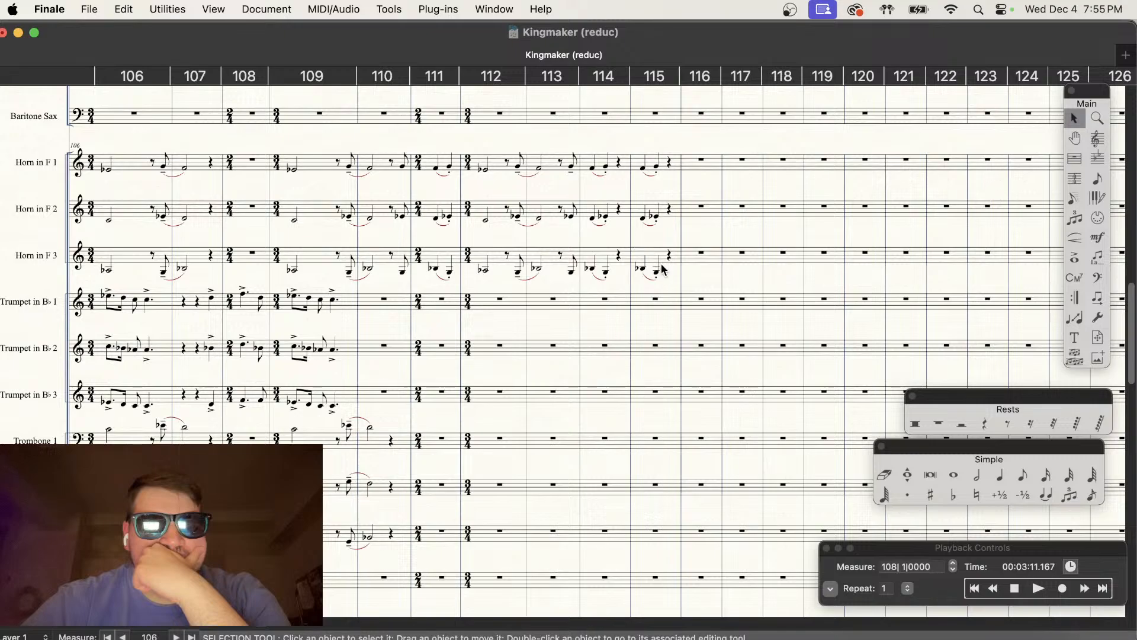
{"action": "left_click_drag", "start_coordinate": [644, 276], "coordinate": [335, 154]}
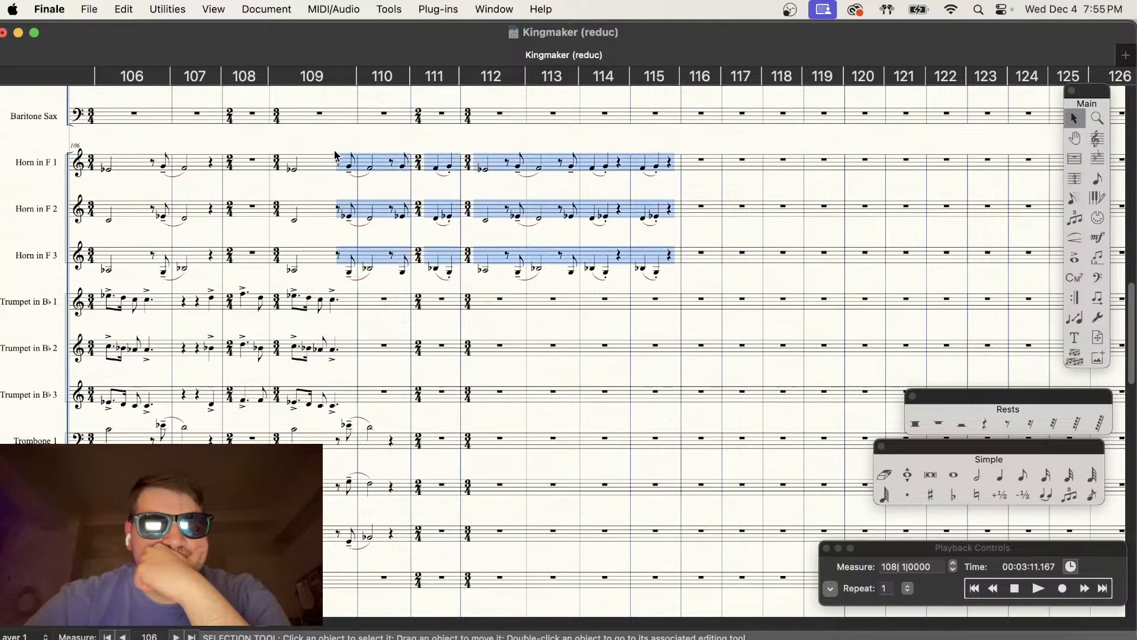
{"action": "left_click", "coordinate": [447, 224]}
{"action": "left_click_drag", "start_coordinate": [682, 285], "coordinate": [344, 544]}
{"action": "scroll", "coordinate": [447, 556], "scroll_direction": "down", "scroll_amount": 4}
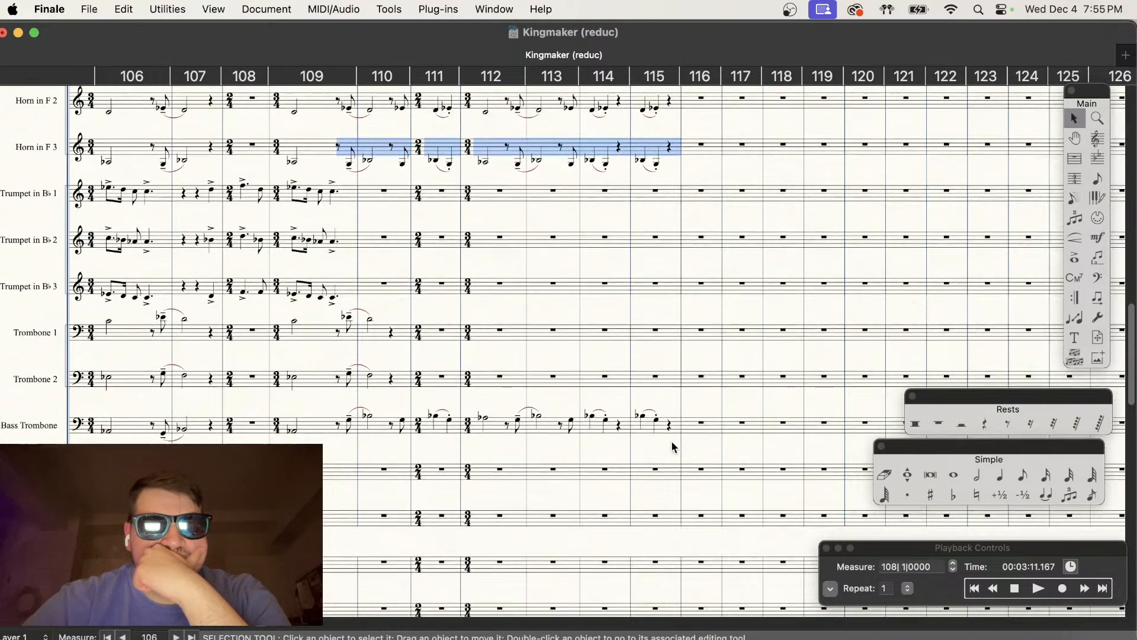
Step: Transpose the copied Bass Trombone passage from the end of measure 109 through measure 115 chromatically down a perfect octave
{"action": "left_click_drag", "start_coordinate": [538, 440], "coordinate": [343, 412]}
{"action": "right_click", "coordinate": [338, 420]}
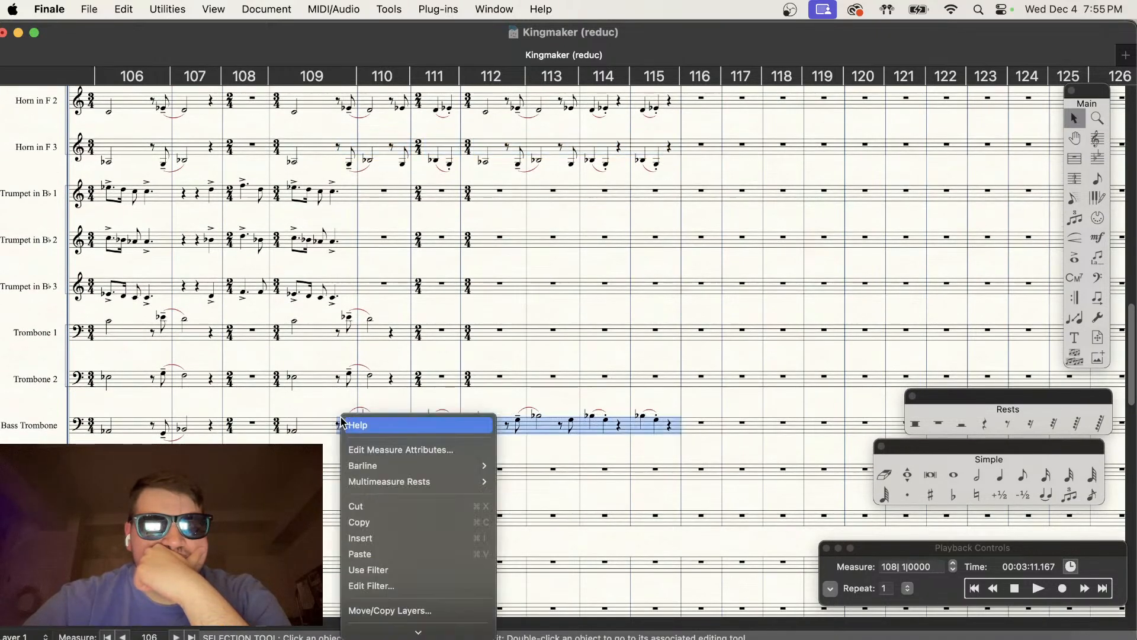
{"action": "left_click", "coordinate": [413, 595]}
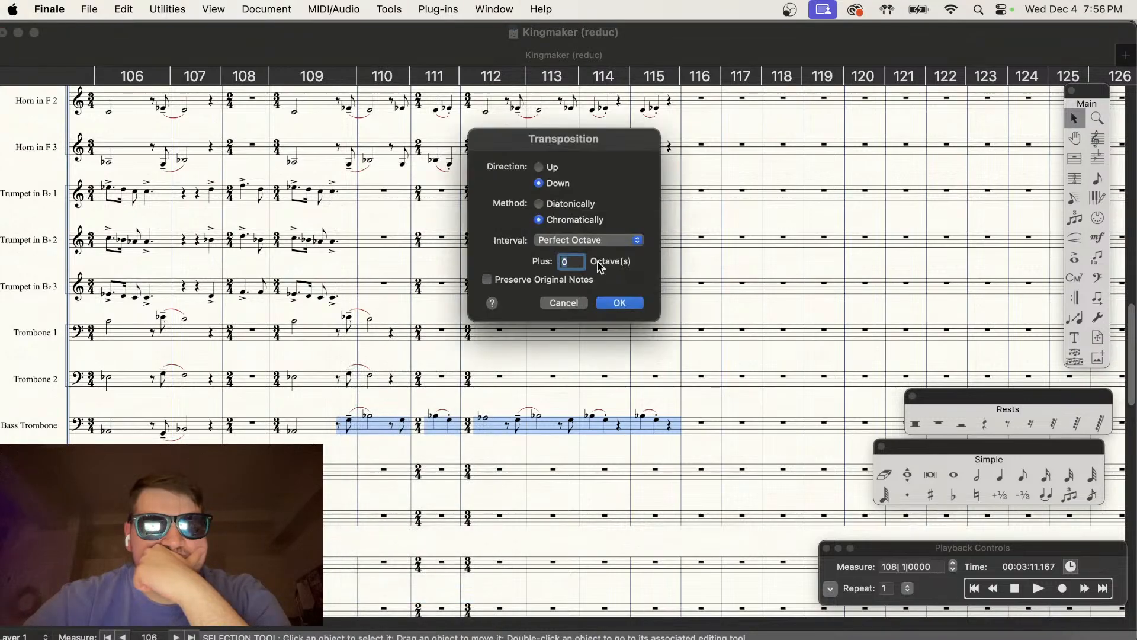
{"action": "left_click", "coordinate": [602, 249]}
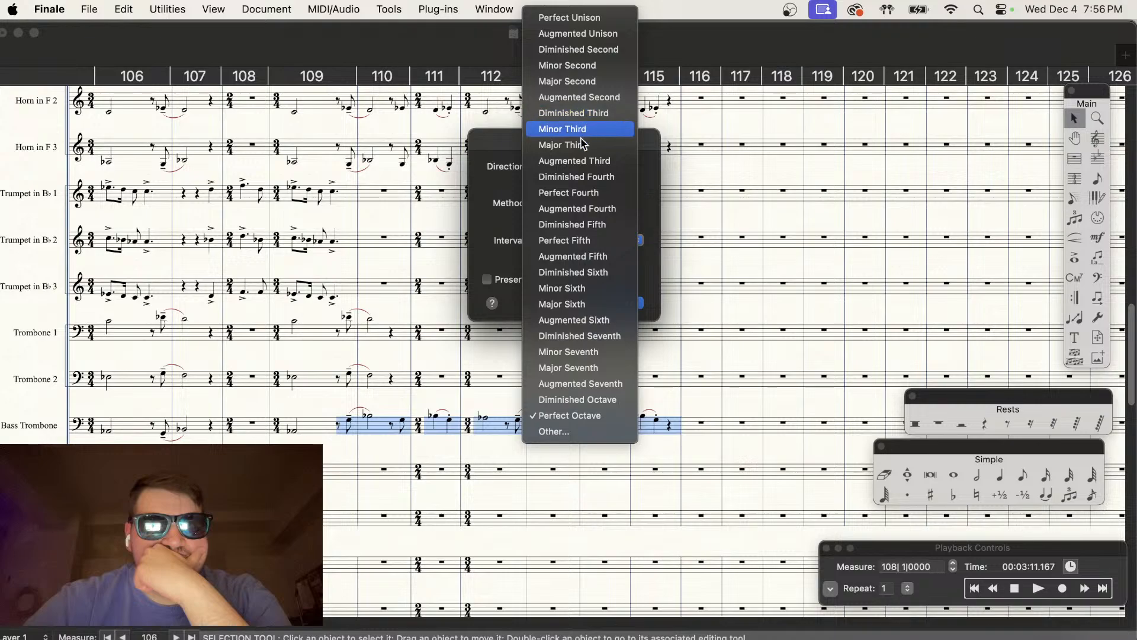
{"action": "left_click", "coordinate": [500, 241]}
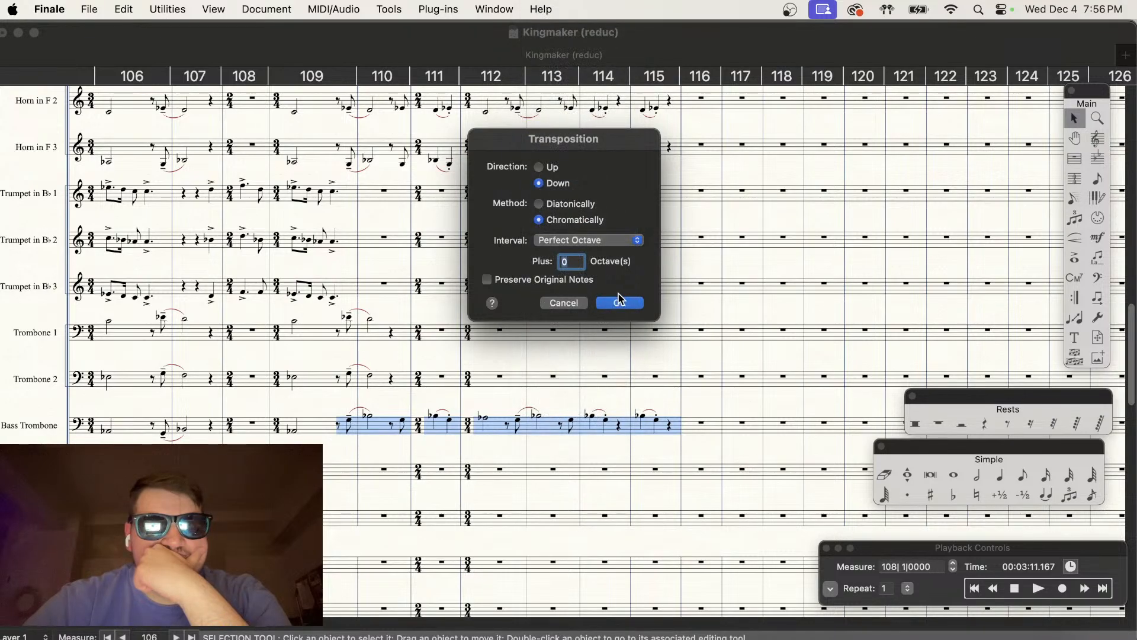
{"action": "left_click", "coordinate": [622, 303]}
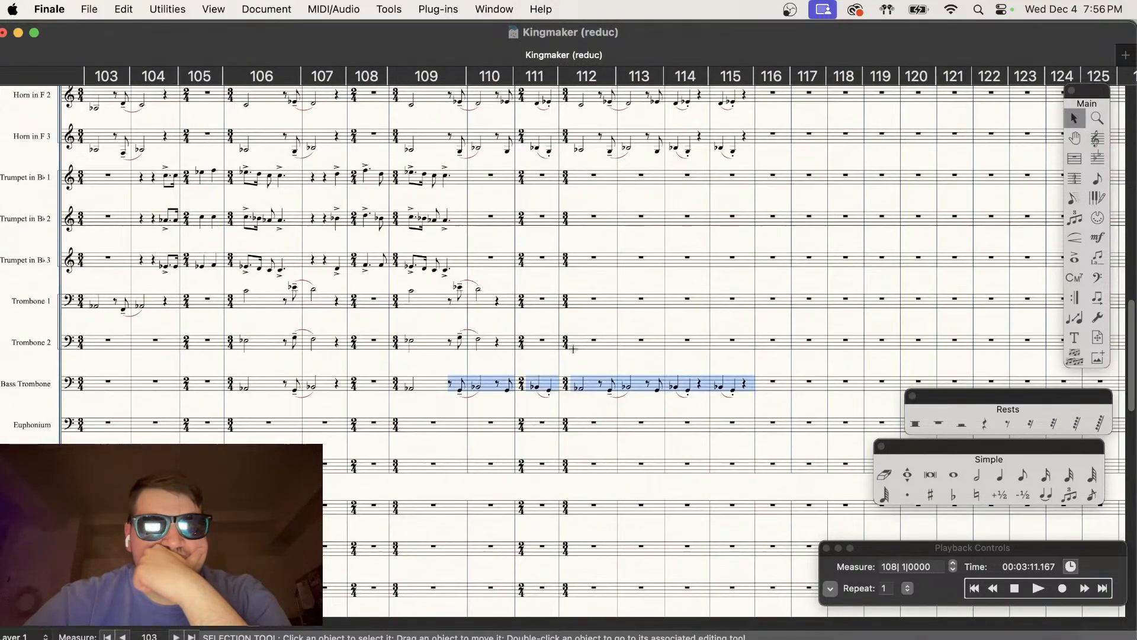
Step: Copy the passage from late measure 109 through measure 115 from Horn 1 into Trombone 2 and from Horn 2 into Trombone 1
{"action": "scroll", "coordinate": [685, 281], "scroll_direction": "up", "scroll_amount": 2}
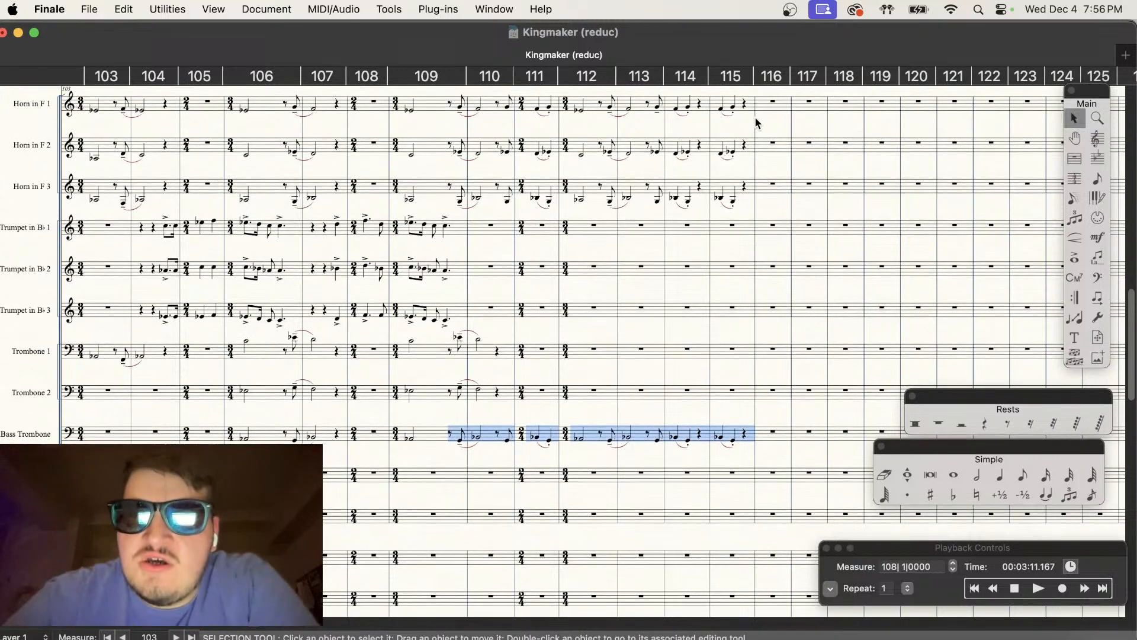
{"action": "left_click_drag", "start_coordinate": [492, 93], "coordinate": [456, 406]}
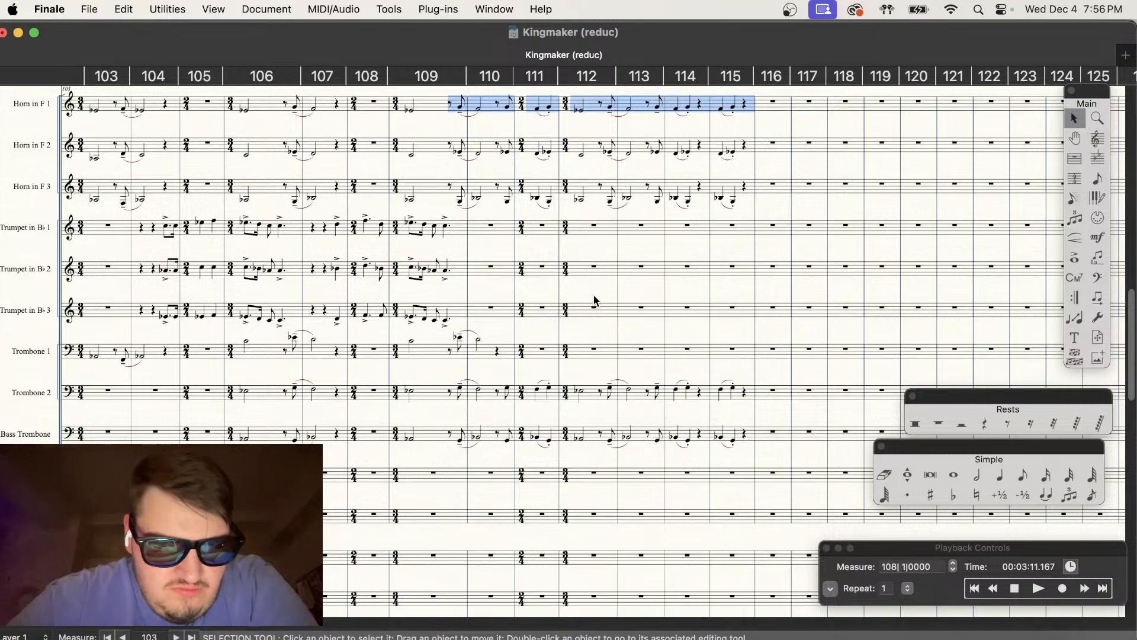
{"action": "left_click_drag", "start_coordinate": [757, 170], "coordinate": [449, 354]}
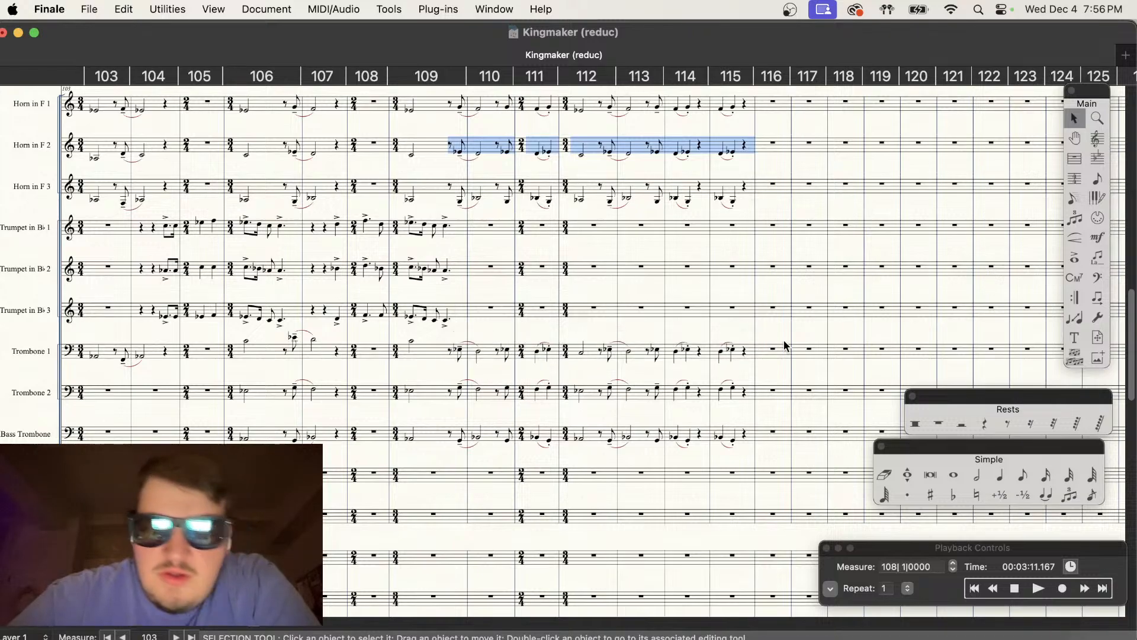
Step: Transpose the copied Trombone 1 passage from the end of measure 109 through measure 115 up a perfect octave
{"action": "right_click", "coordinate": [461, 351]}
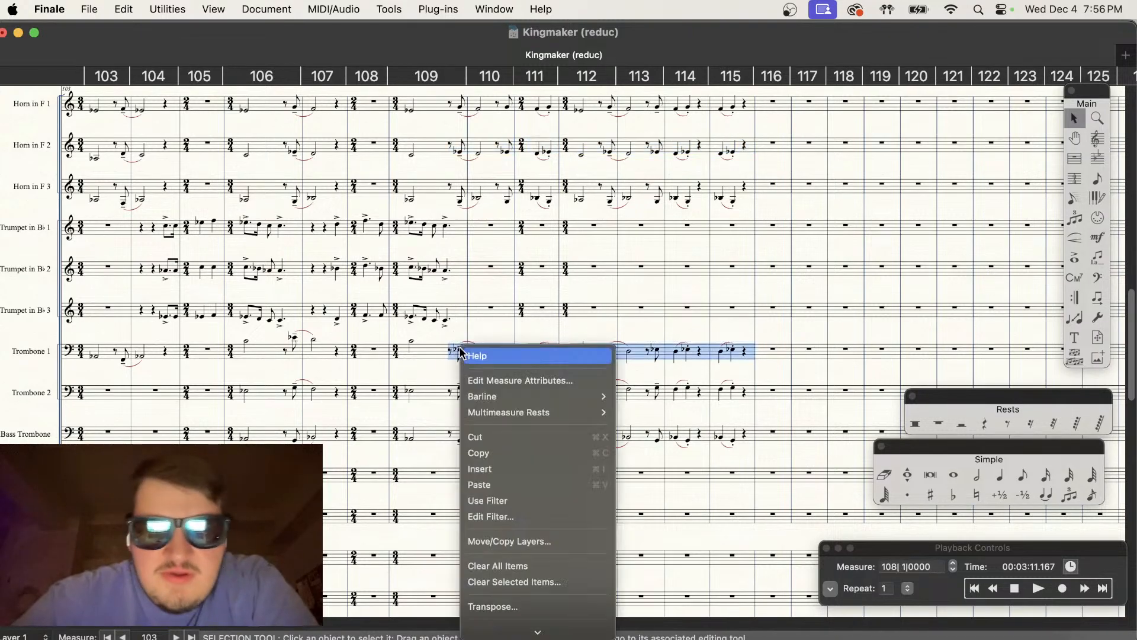
{"action": "left_click", "coordinate": [554, 541]}
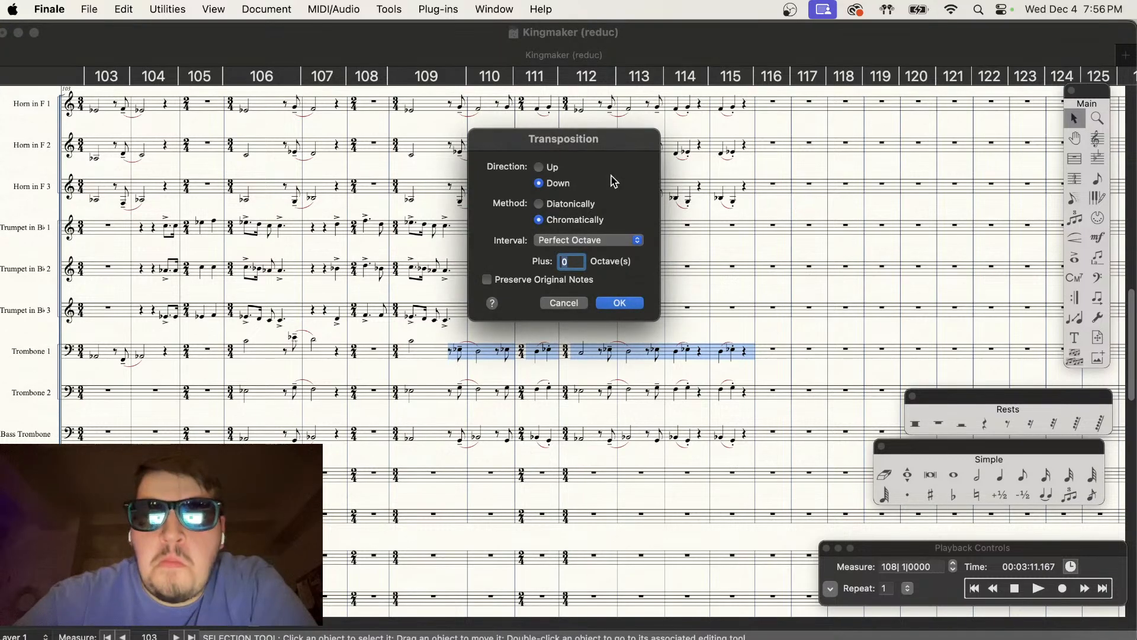
{"action": "left_click", "coordinate": [631, 305]}
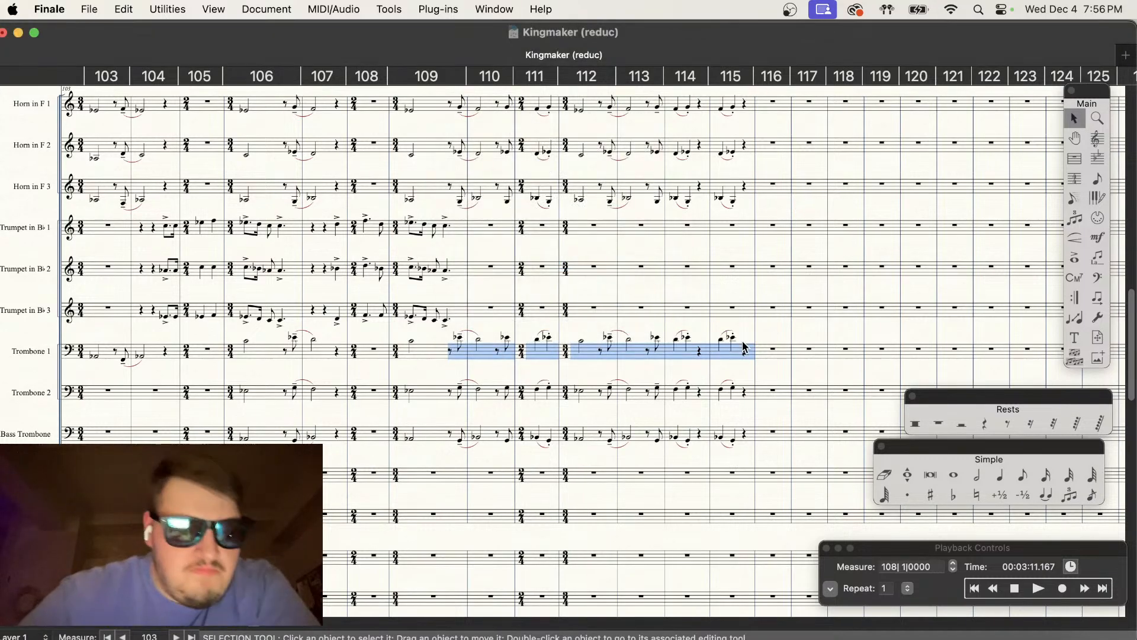
Step: Play back the score from measure 103 through measure 115
{"action": "left_click", "coordinate": [1038, 588]}
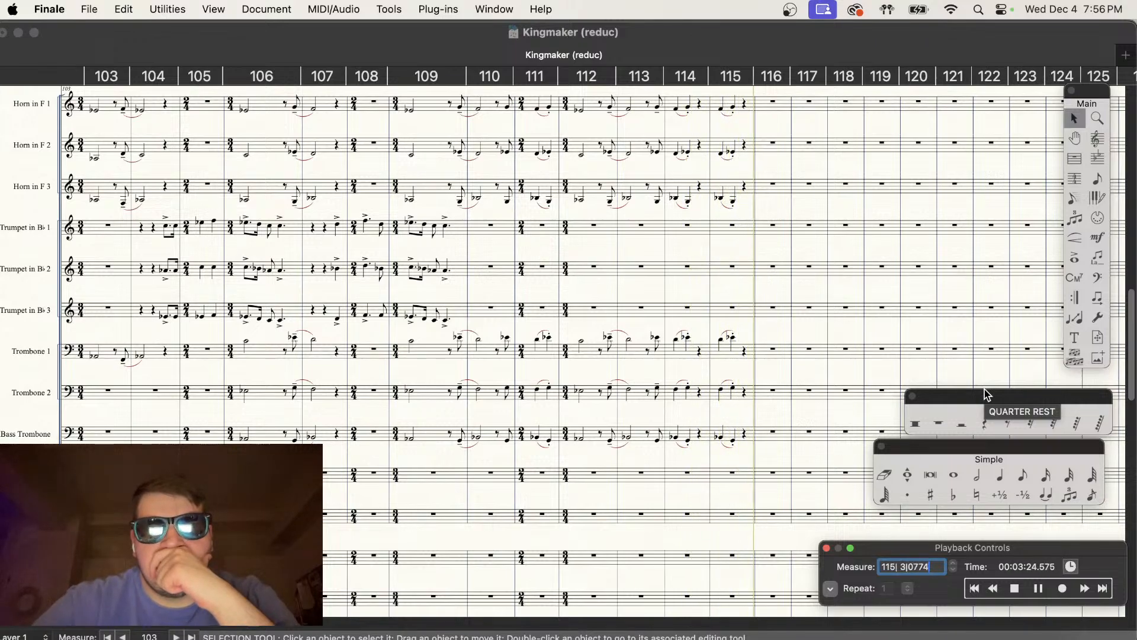
{"action": "left_click", "coordinate": [610, 236]}
{"action": "scroll", "coordinate": [596, 213], "scroll_direction": "up", "scroll_amount": 4}
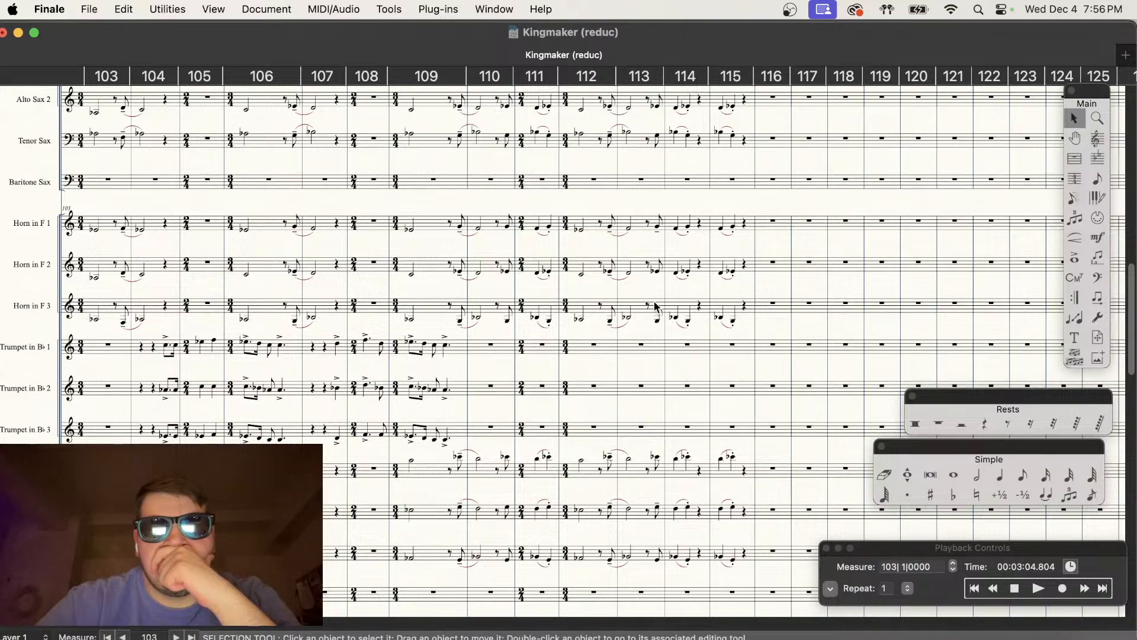
Step: Clear the second-beat notes in measure 114 of the three trombones and shorten the first notes to eighths
{"action": "scroll", "coordinate": [655, 306], "scroll_direction": "down", "scroll_amount": 3}
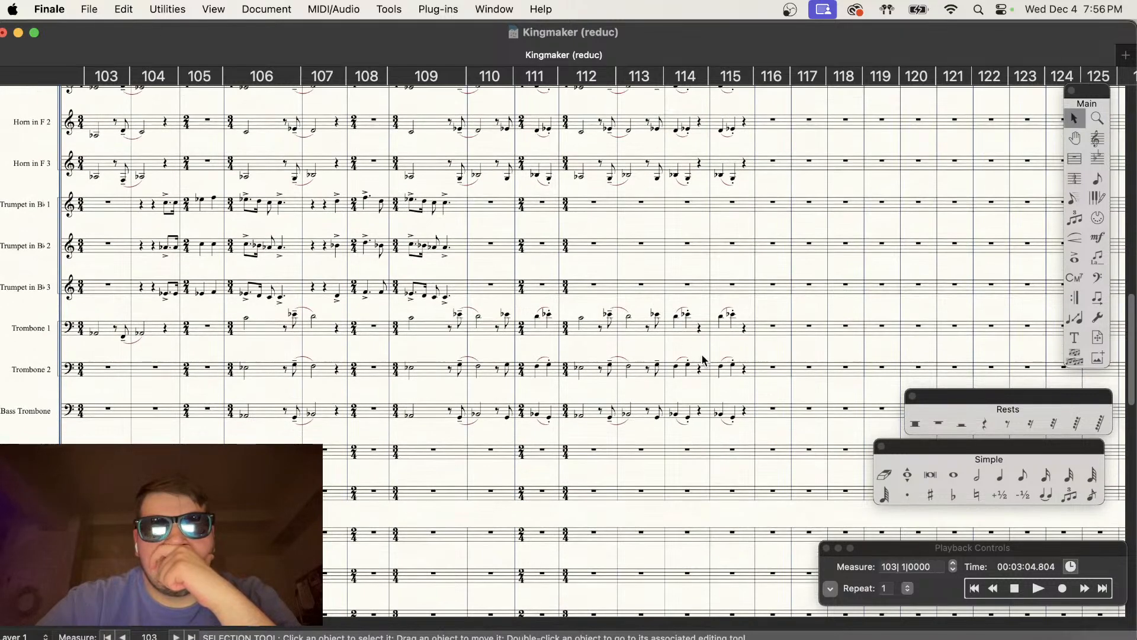
{"action": "left_click_drag", "start_coordinate": [681, 337], "coordinate": [680, 322]}
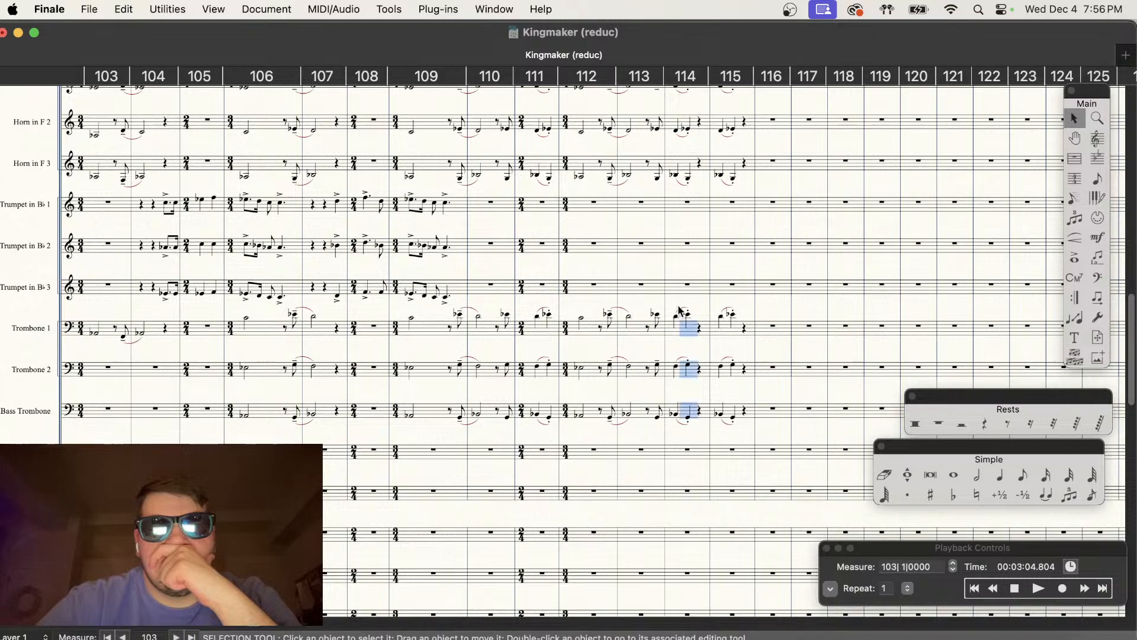
{"action": "scroll", "coordinate": [774, 434], "scroll_direction": "right", "scroll_amount": 5}
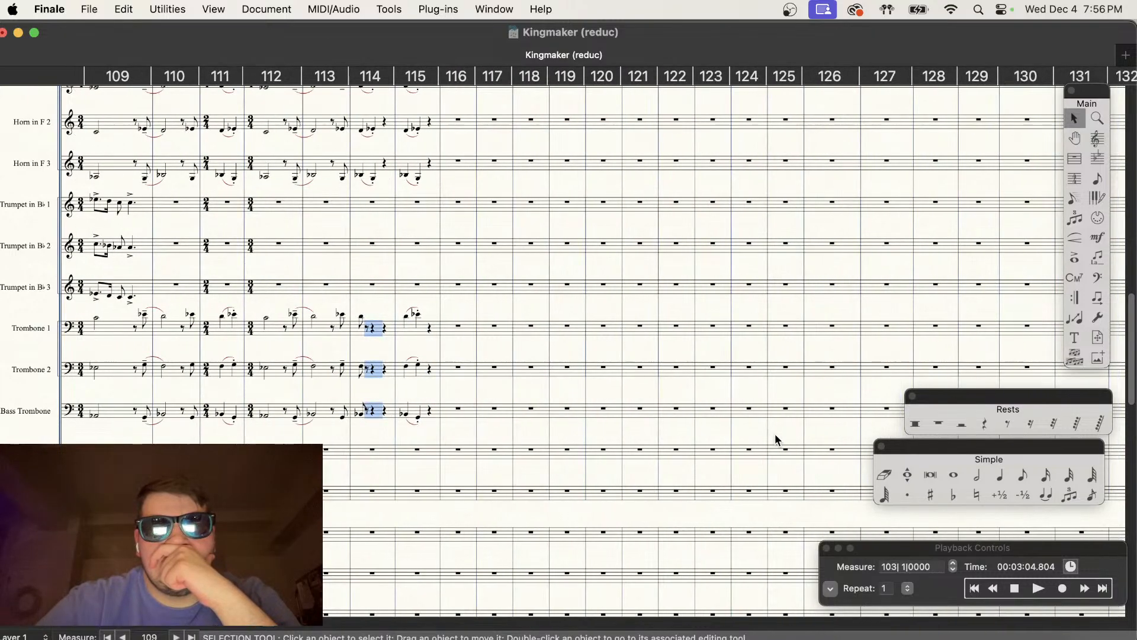
Step: Clear the second-beat notes from measure 111 in the trombones and play back the passage from measure 109 to measure 113
{"action": "scroll", "coordinate": [775, 435], "scroll_direction": "up", "scroll_amount": 2}
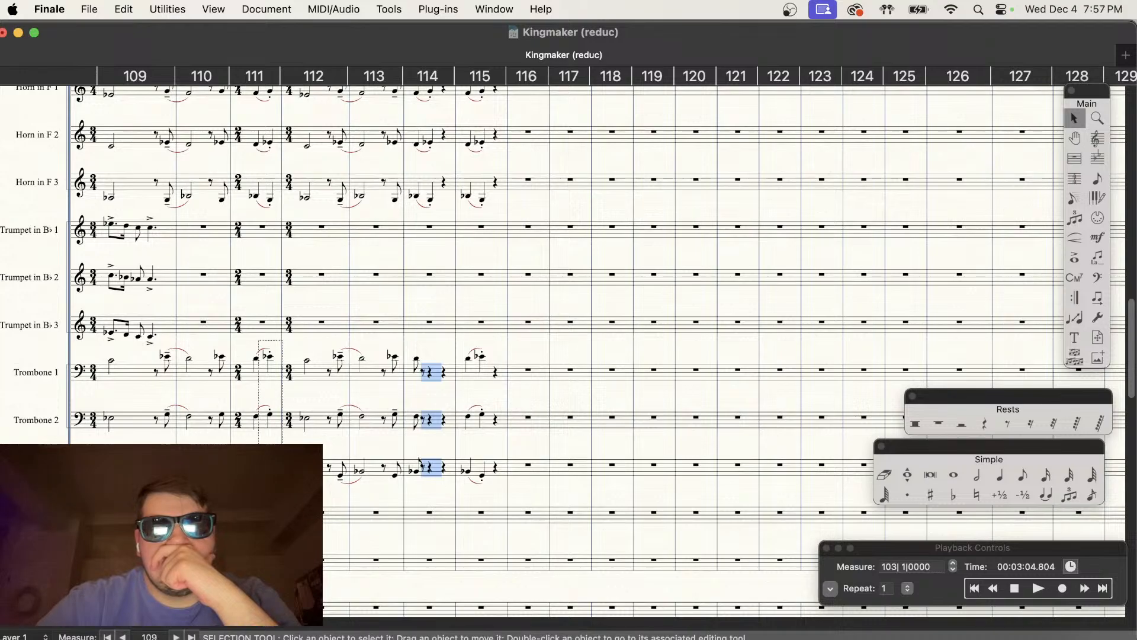
{"action": "left_click_drag", "start_coordinate": [259, 341], "coordinate": [259, 337]}
{"action": "key", "text": "Delete"}
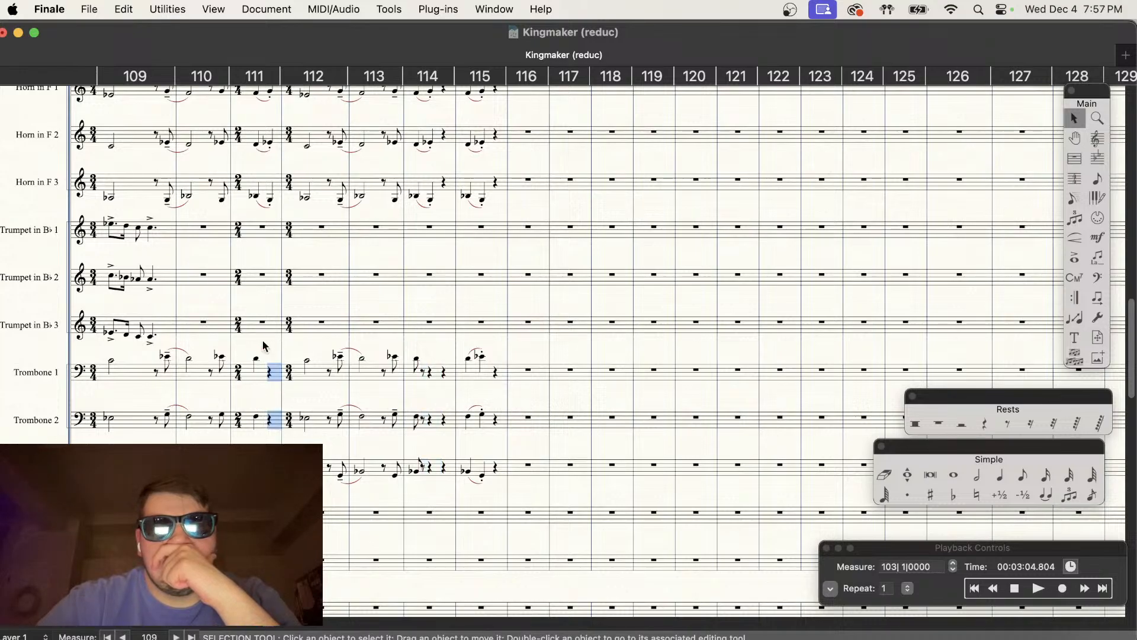
{"action": "left_click", "coordinate": [1033, 588]}
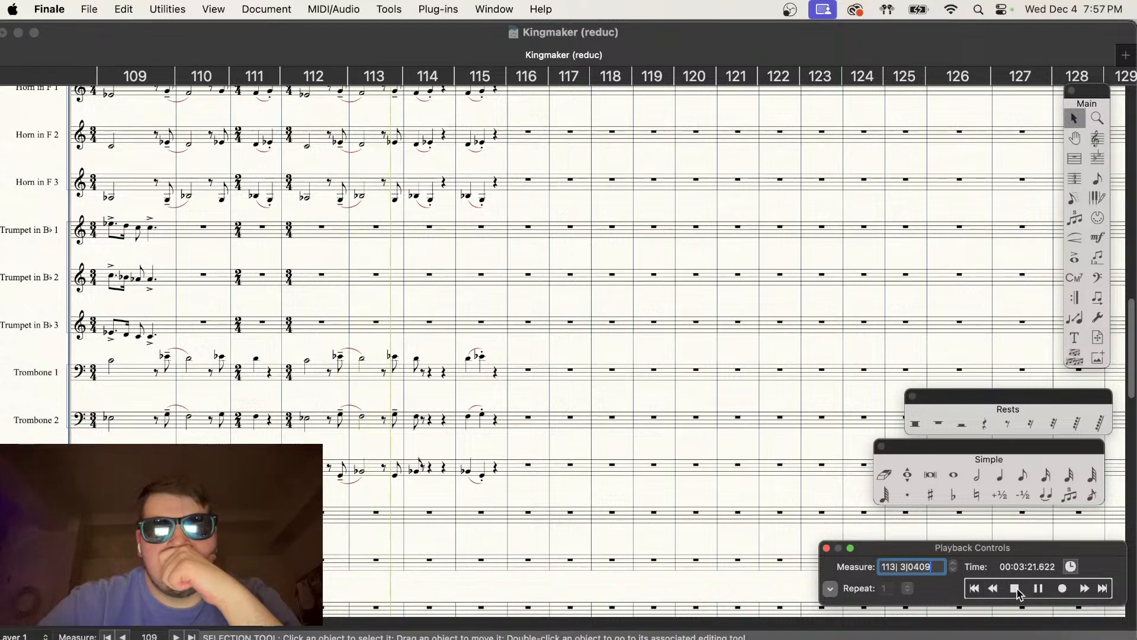
{"action": "left_click", "coordinate": [1016, 589]}
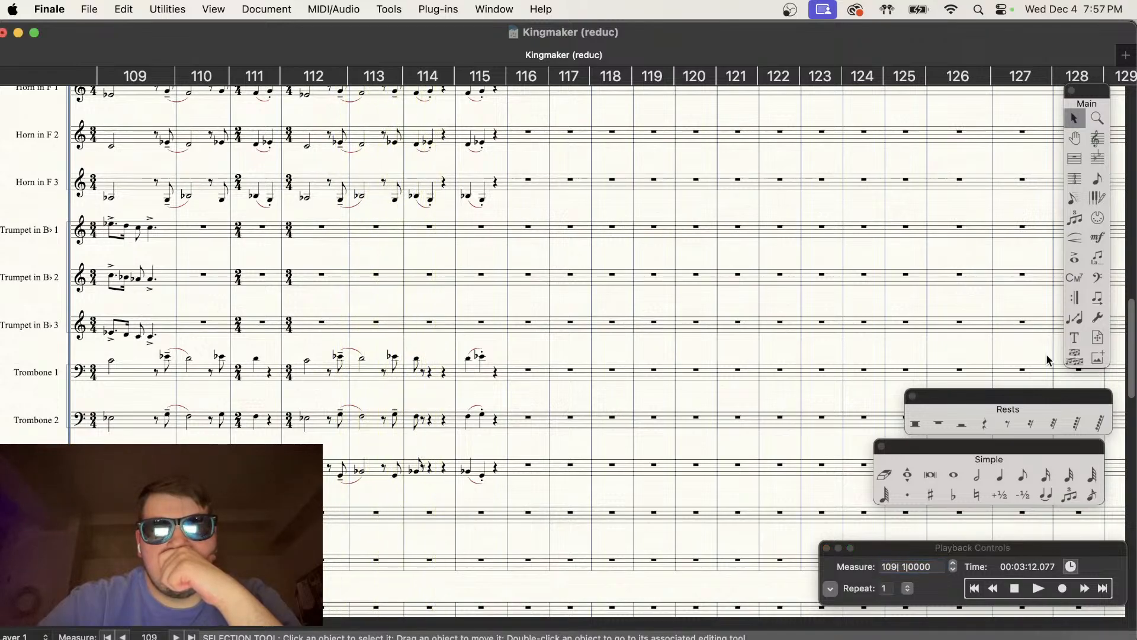
Step: Apply tenuto marks to the first-beat notes in measure 111 of the three trombones
{"action": "left_click", "coordinate": [1074, 256]}
{"action": "left_click_drag", "start_coordinate": [221, 352], "coordinate": [269, 443]}
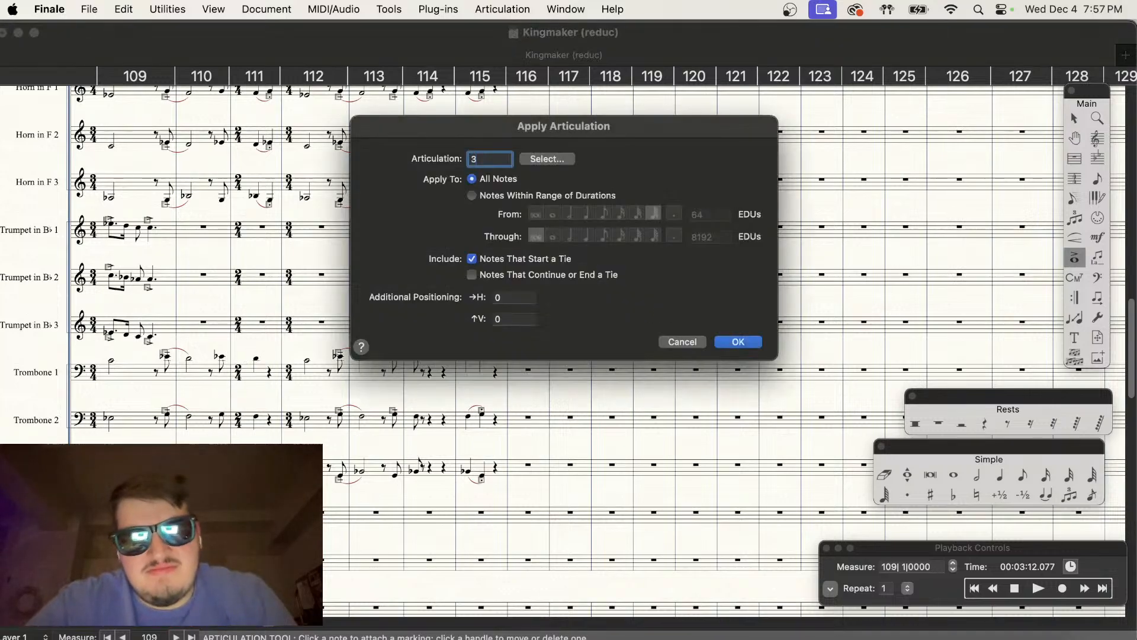
{"action": "left_click", "coordinate": [714, 340]}
Step: Copy measure 111 of the three trombones into measures 114 and 115, replacing the existing music
{"action": "left_click", "coordinate": [1074, 119]}
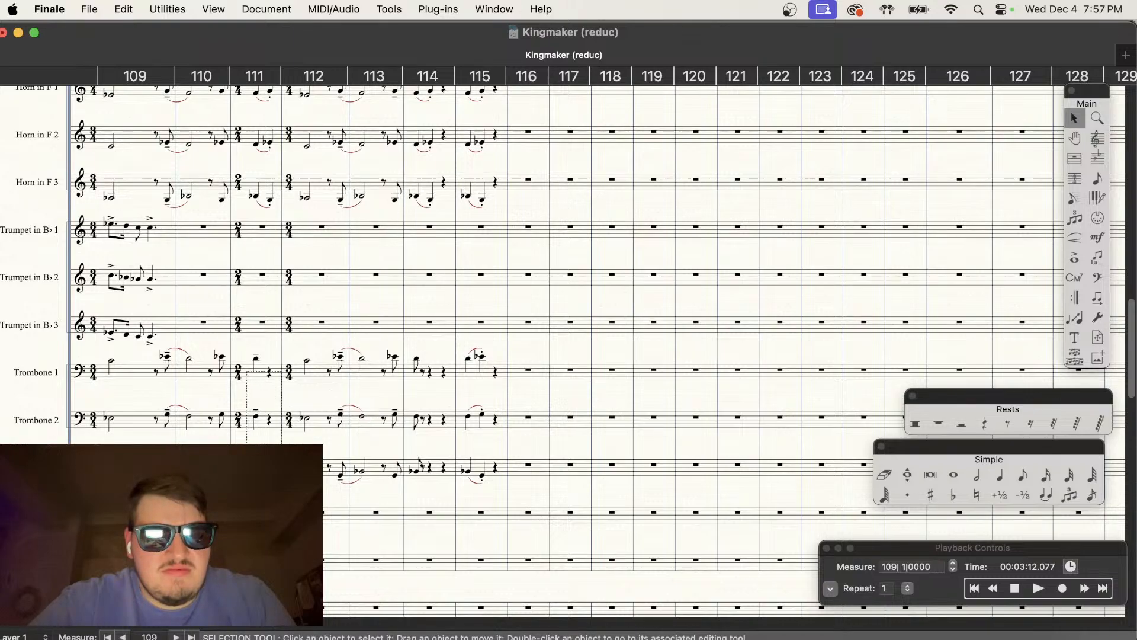
{"action": "left_click", "coordinate": [261, 372]}
{"action": "left_click_drag", "start_coordinate": [261, 372], "coordinate": [414, 379]}
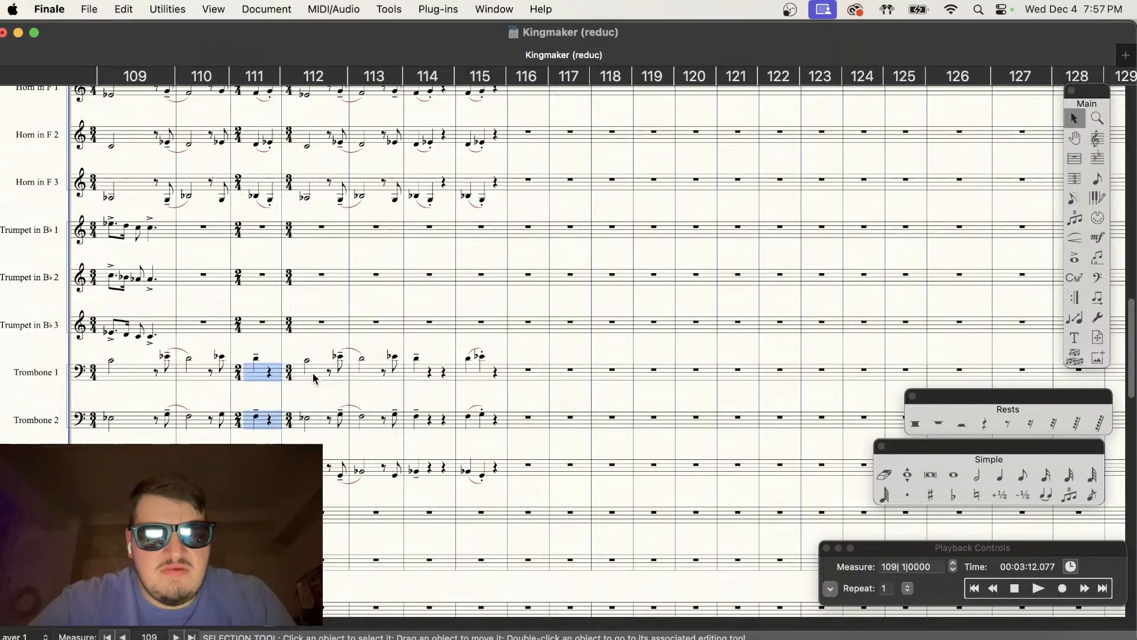
{"action": "left_click_drag", "start_coordinate": [268, 384], "coordinate": [475, 379]}
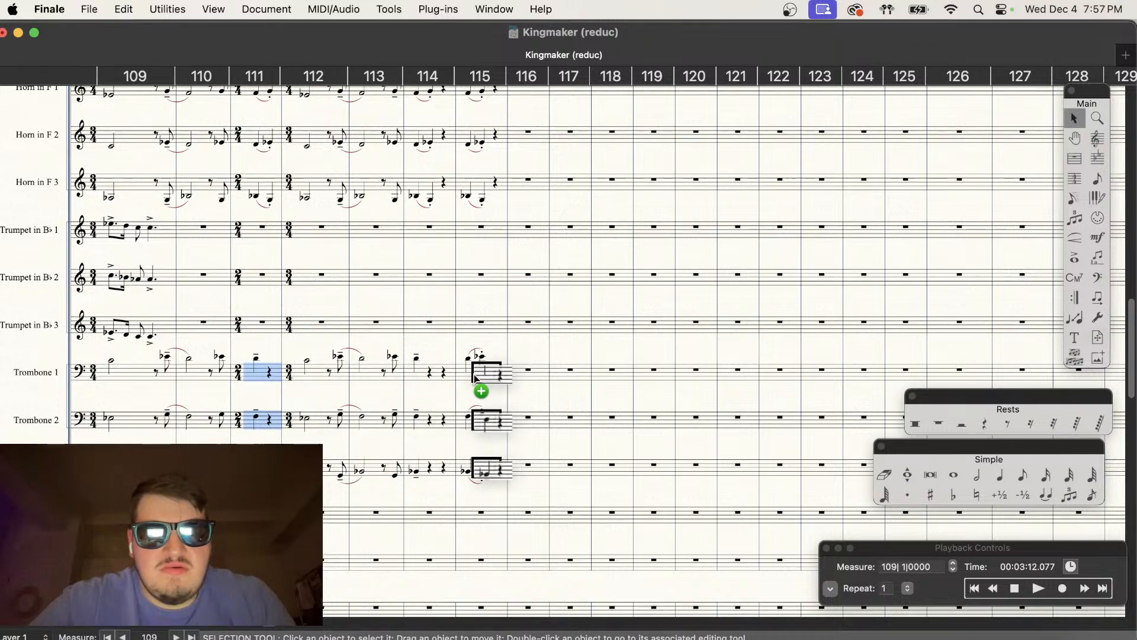
{"action": "left_click_drag", "start_coordinate": [476, 379], "coordinate": [477, 379]}
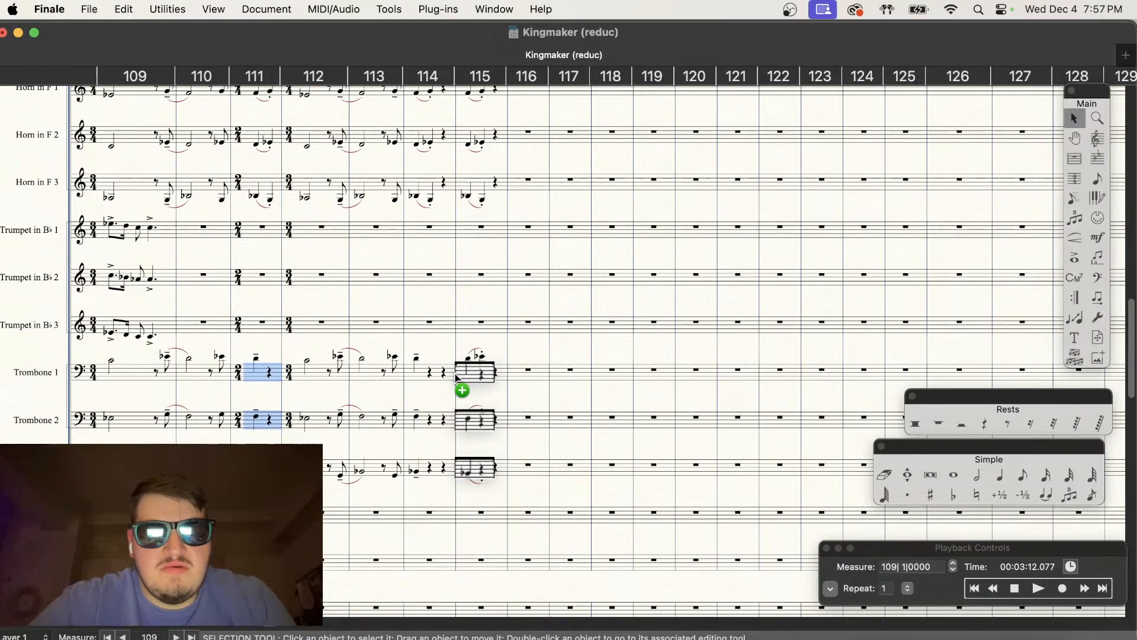
Step: Play back the passage from measure 109 through measure 115 and replay it from measure 109 to measure 113
{"action": "left_click", "coordinate": [1031, 587]}
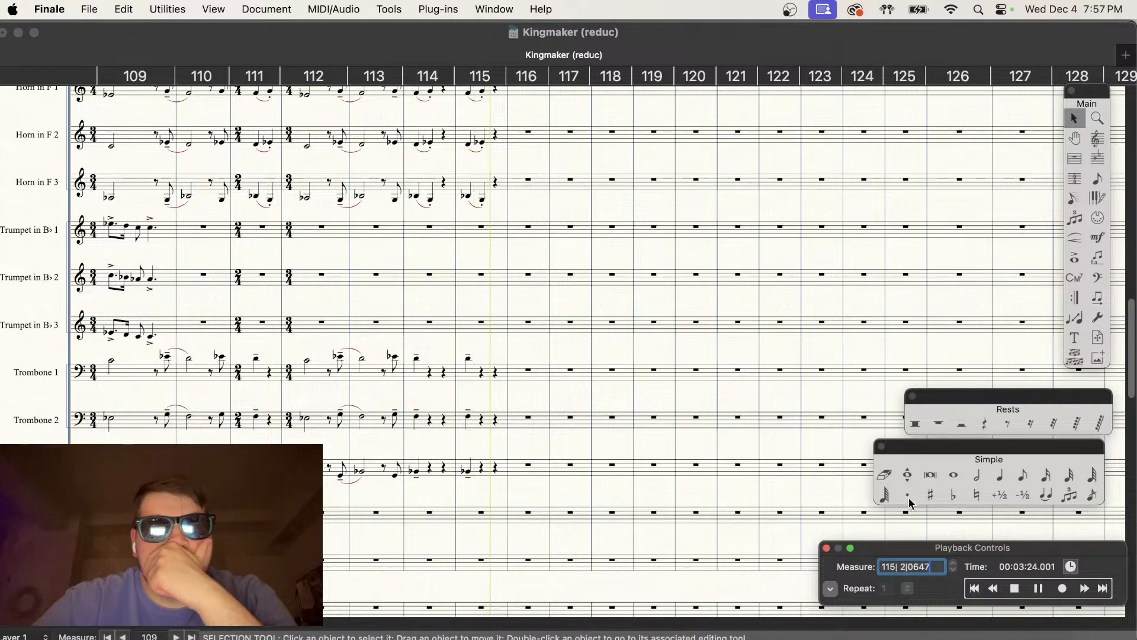
{"action": "left_click", "coordinate": [1015, 588]}
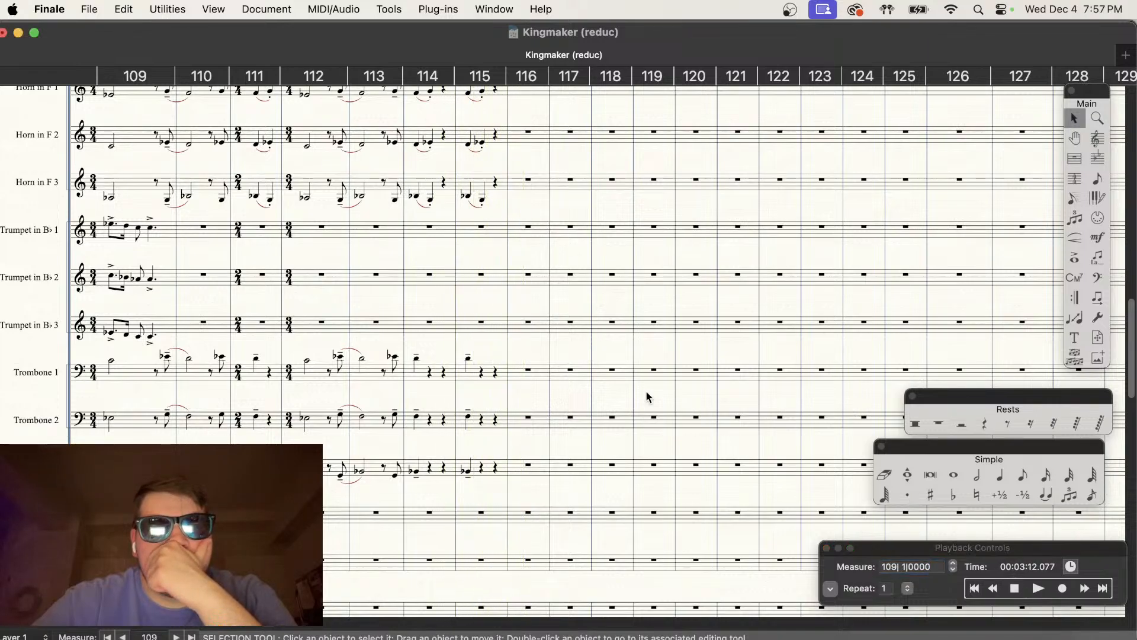
{"action": "scroll", "coordinate": [648, 397], "scroll_direction": "up", "scroll_amount": 5}
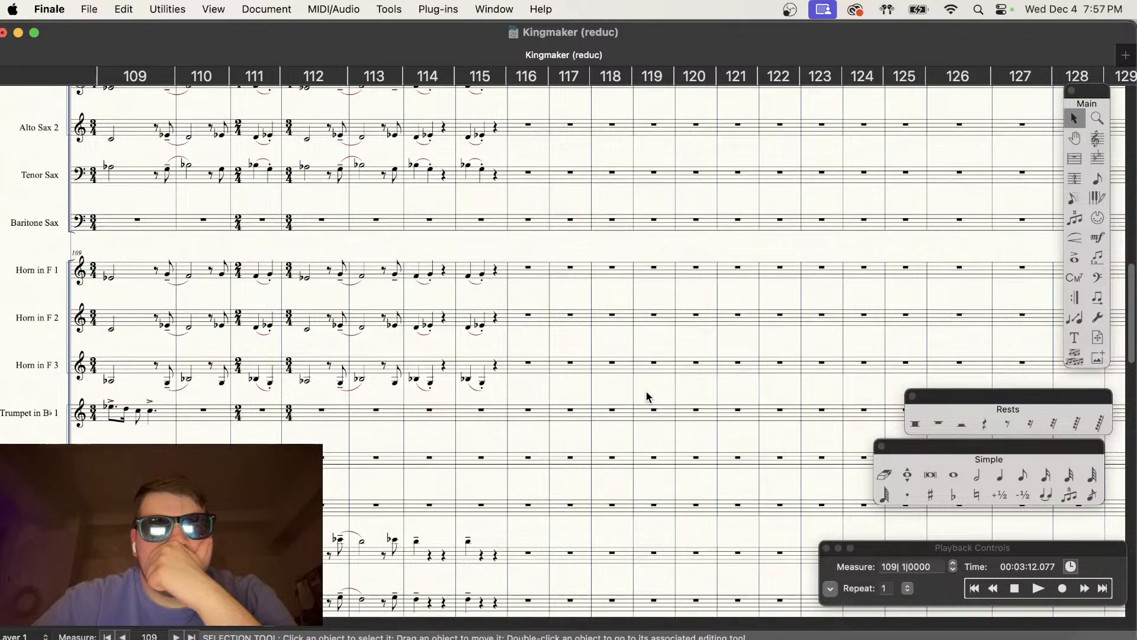
{"action": "scroll", "coordinate": [648, 397], "scroll_direction": "down", "scroll_amount": 5}
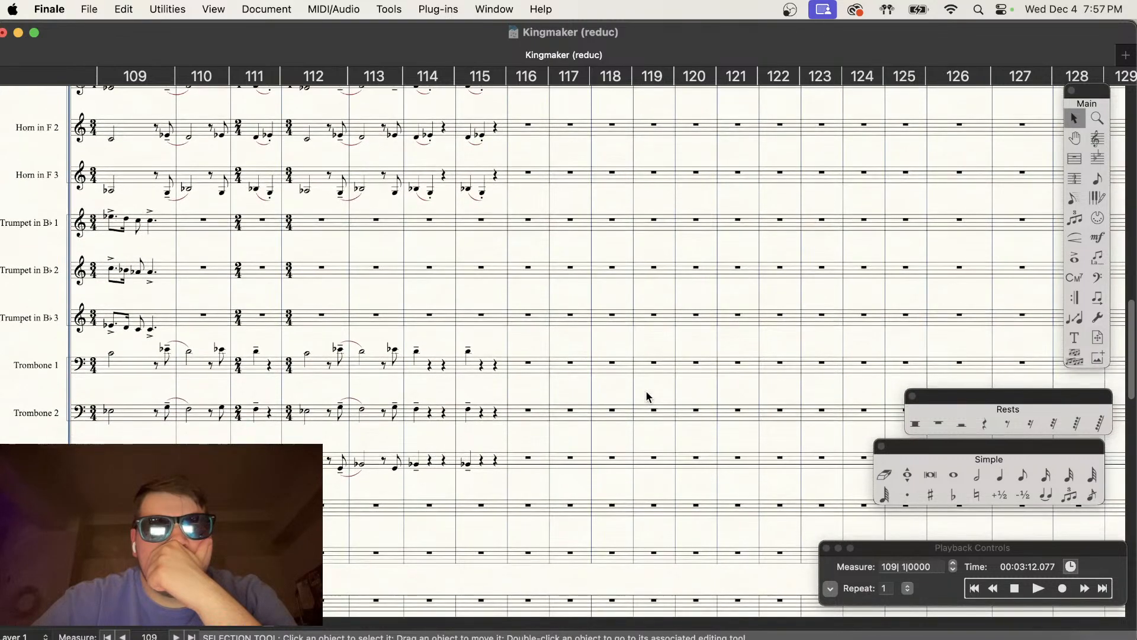
{"action": "scroll", "coordinate": [647, 400], "scroll_direction": "up", "scroll_amount": 3}
{"action": "scroll", "coordinate": [647, 400], "scroll_direction": "down", "scroll_amount": 2}
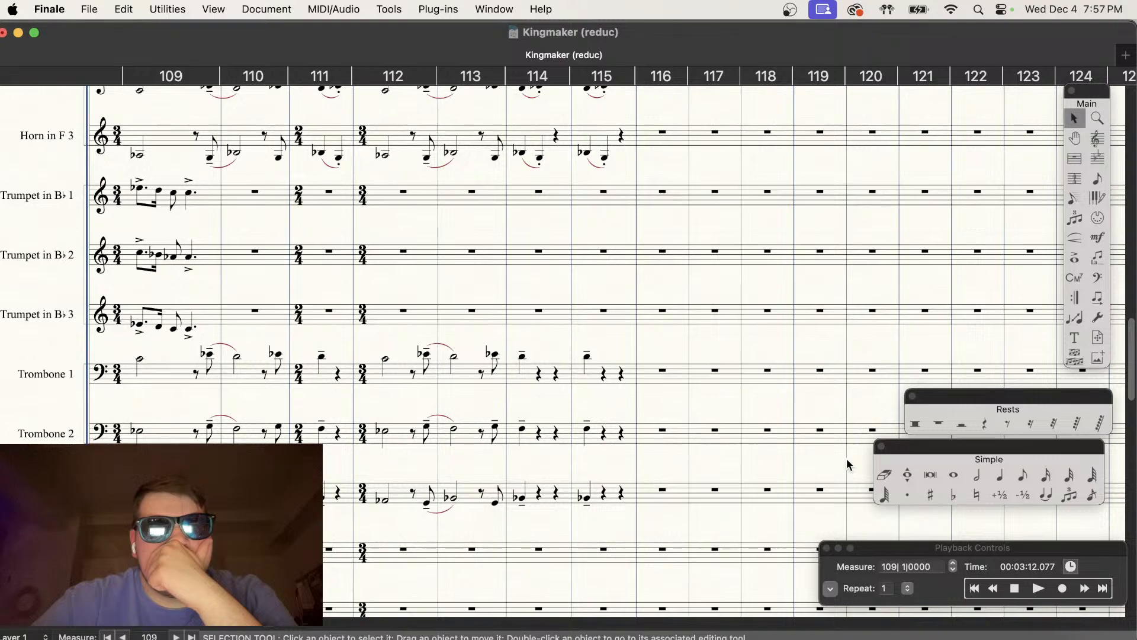
{"action": "left_click", "coordinate": [1047, 587]}
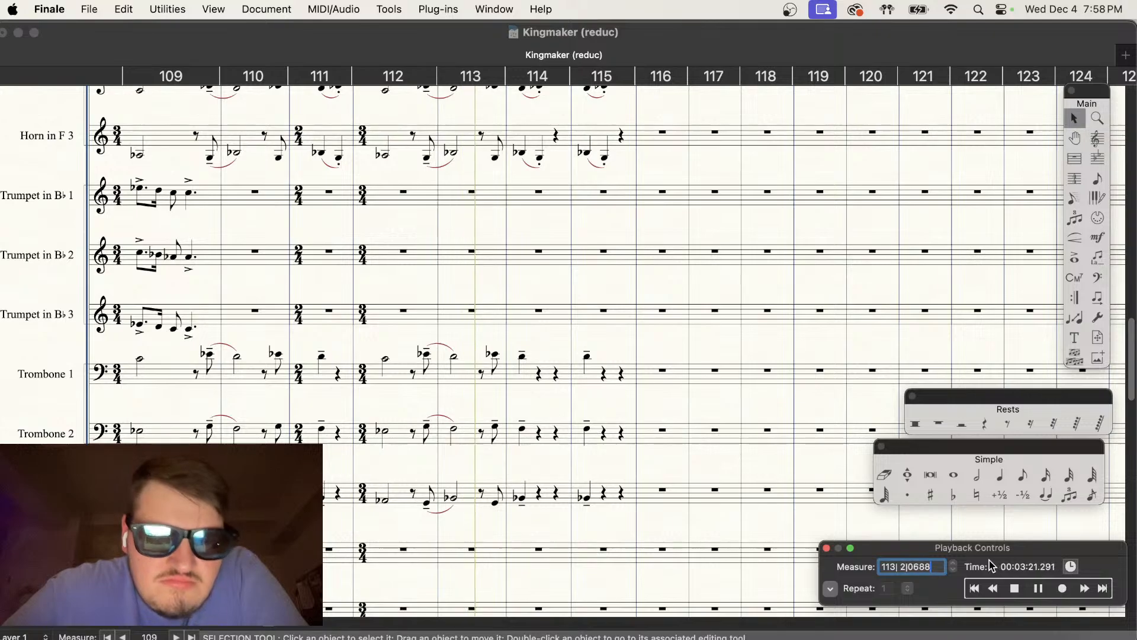
{"action": "left_click", "coordinate": [1023, 594]}
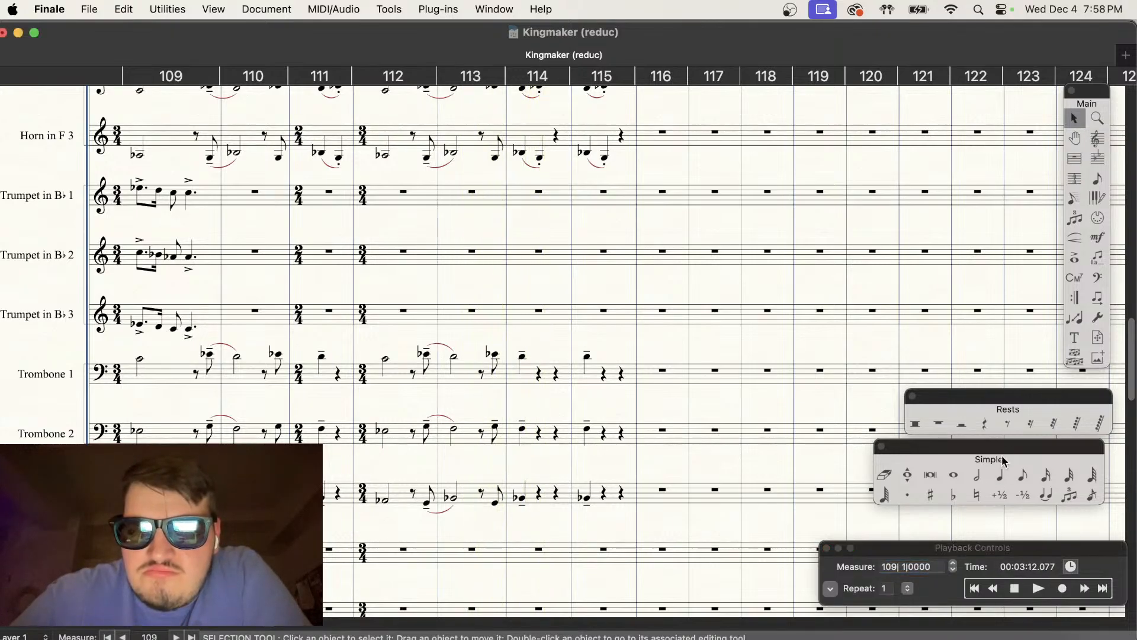
Step: Add second-beat quarter notes in measures 111, 114 and 115 of the three trombones and mark them staccato
{"action": "left_click", "coordinate": [999, 474]}
{"action": "left_click", "coordinate": [956, 497]}
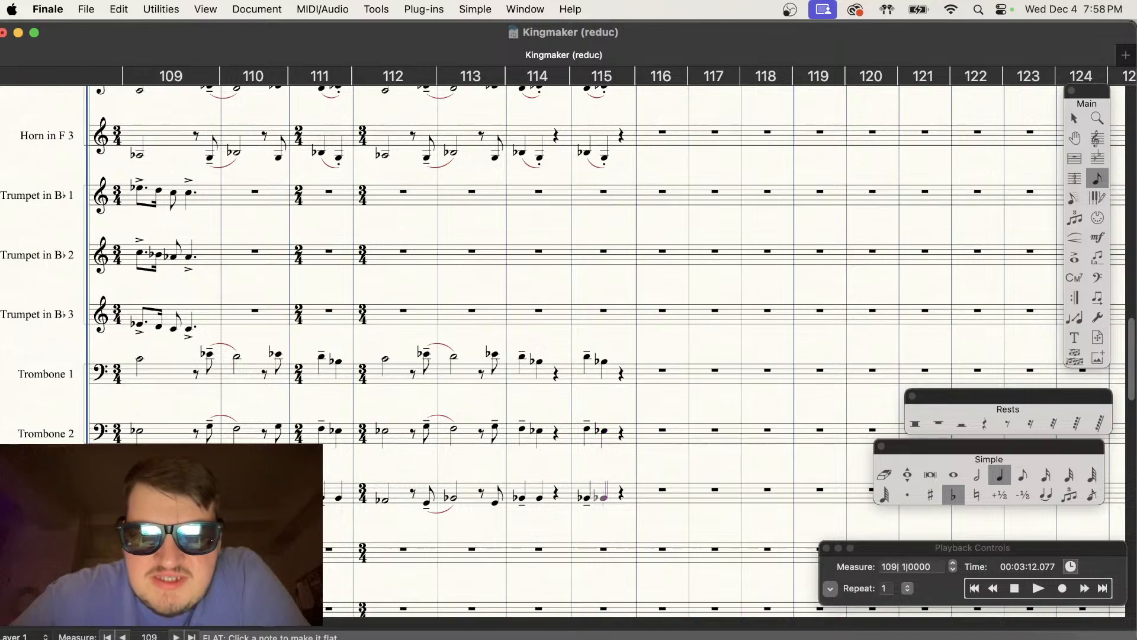
{"action": "left_click", "coordinate": [1074, 258]}
{"action": "left_click_drag", "start_coordinate": [357, 514], "coordinate": [331, 355]}
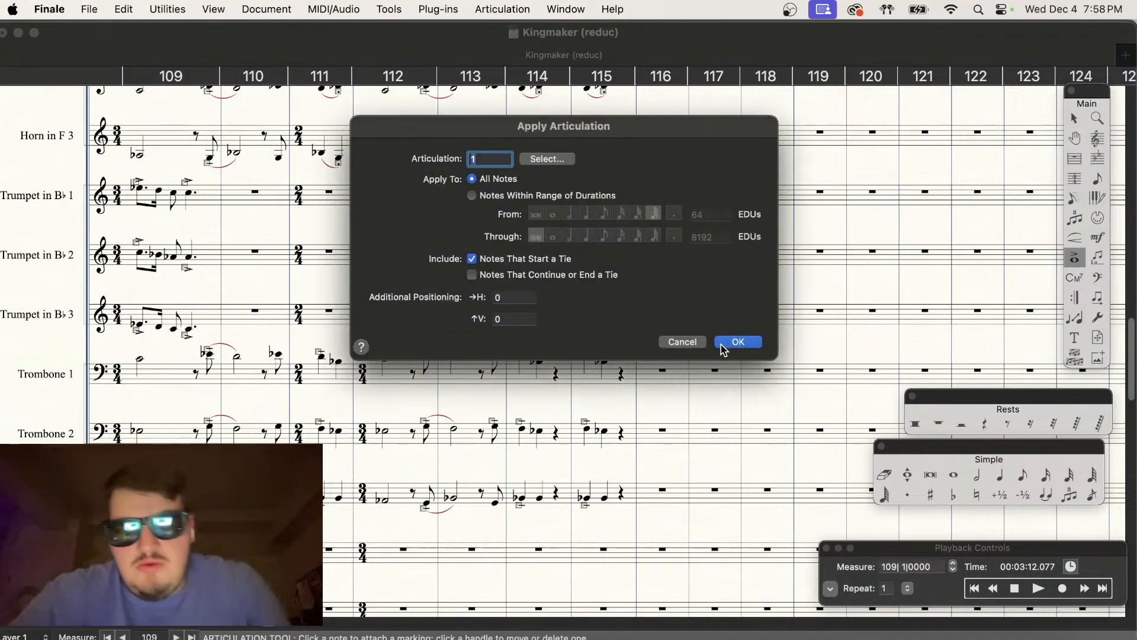
{"action": "left_click", "coordinate": [740, 342]}
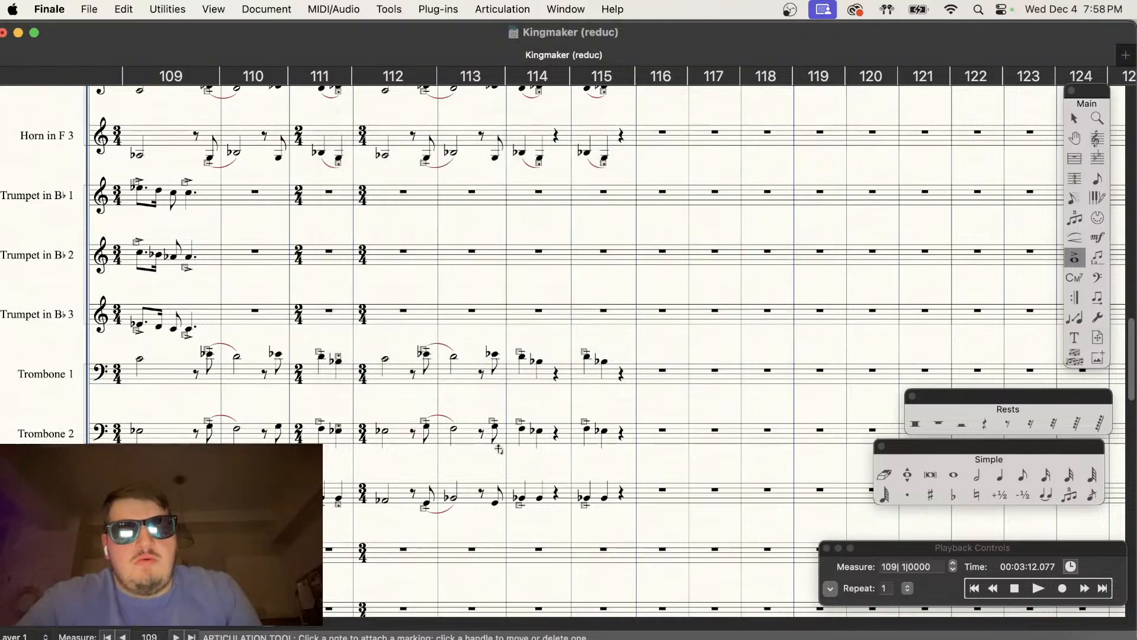
{"action": "left_click_drag", "start_coordinate": [512, 338], "coordinate": [530, 345]}
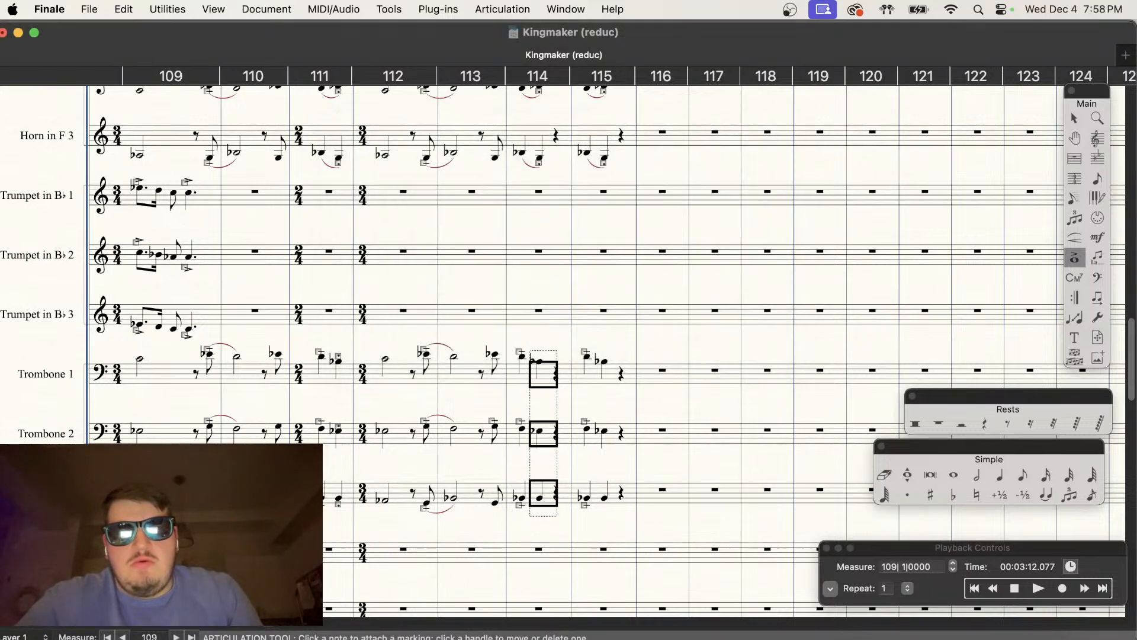
{"action": "left_click", "coordinate": [748, 346]}
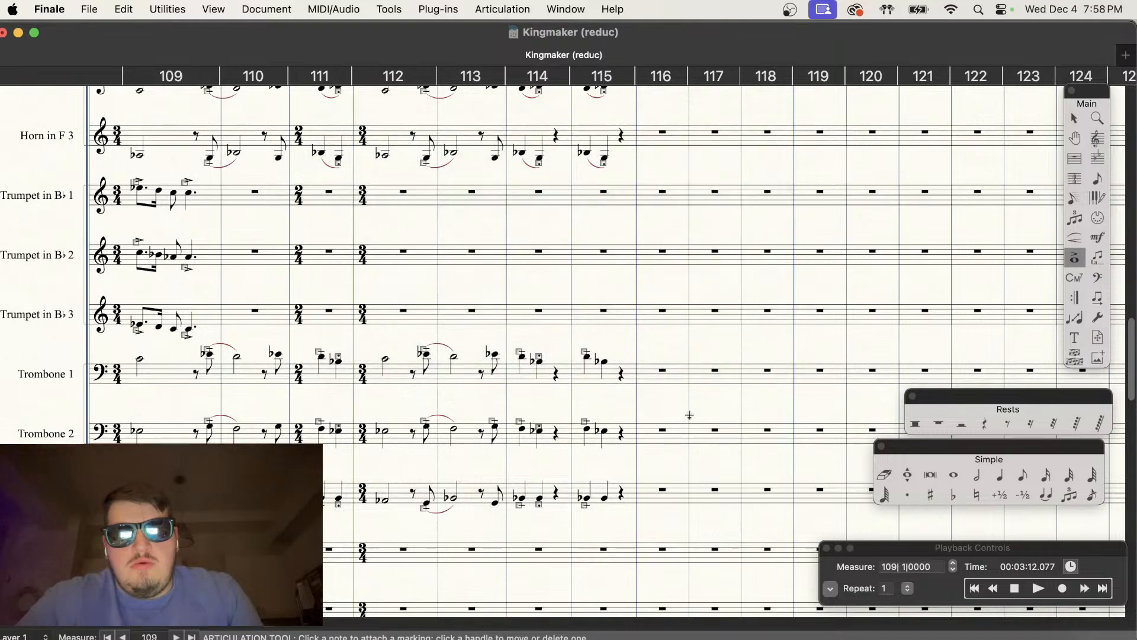
{"action": "left_click_drag", "start_coordinate": [638, 521], "coordinate": [597, 342]}
{"action": "left_click", "coordinate": [738, 341]}
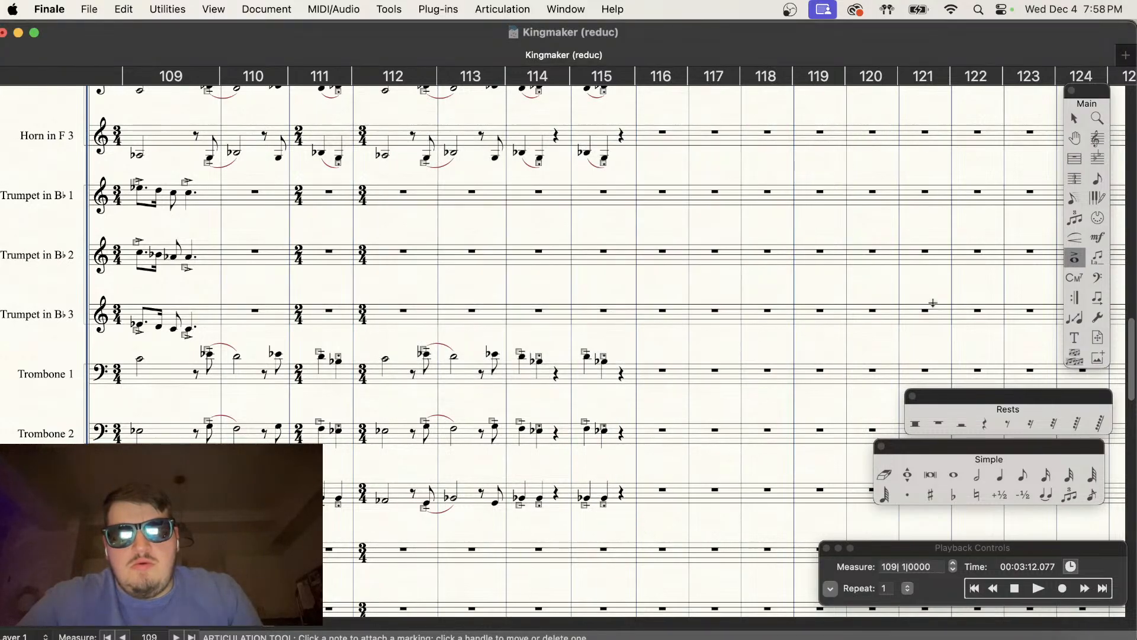
Step: Slur the two quarter notes in measures 111, 114 and 115 of each trombone and play back from measure 109
{"action": "left_click", "coordinate": [1074, 238]}
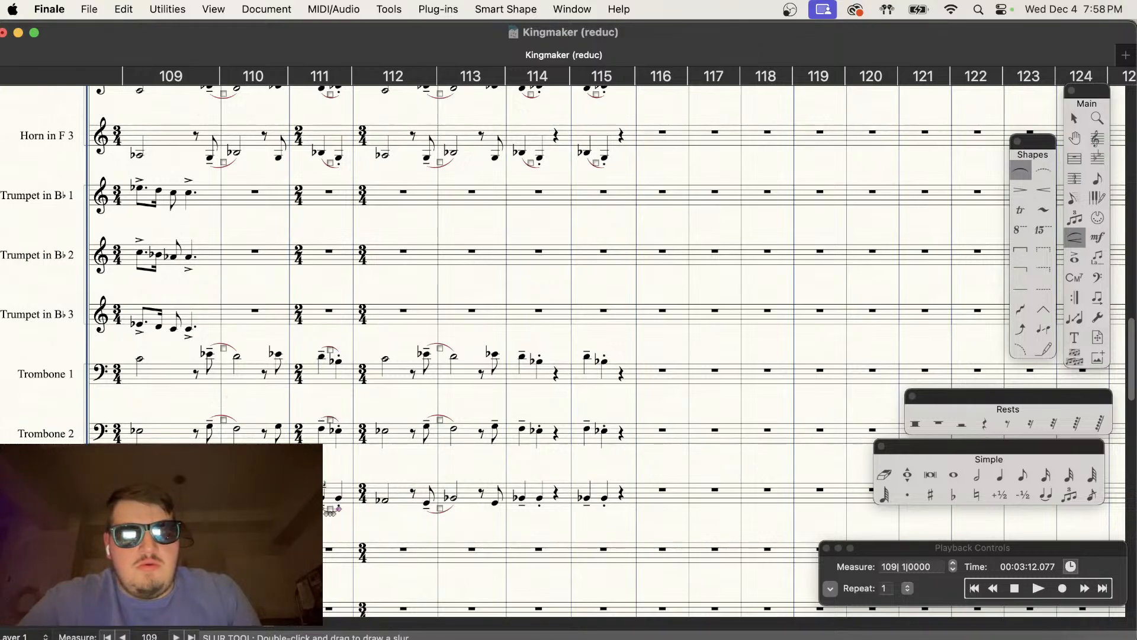
{"action": "double_click", "coordinate": [589, 364]}
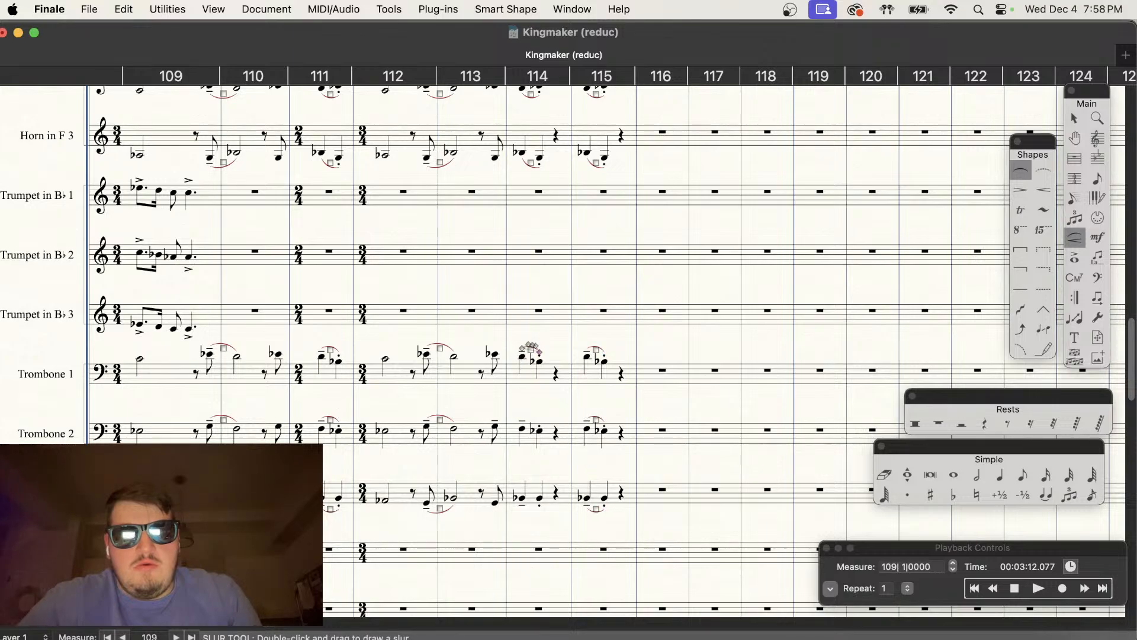
{"action": "left_click", "coordinate": [1038, 588]}
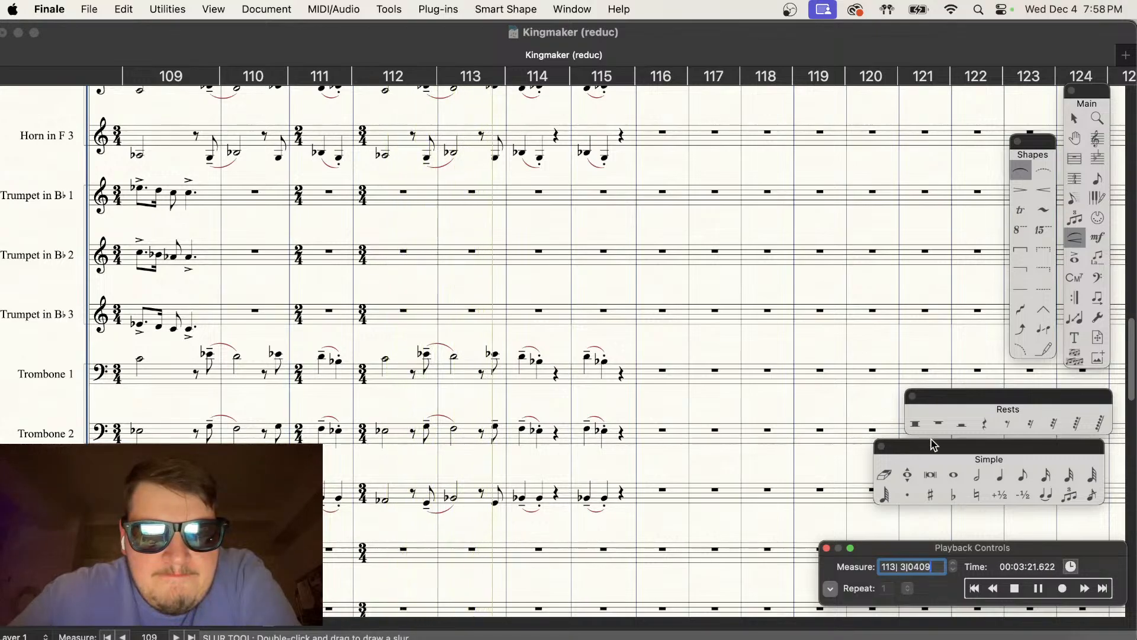
{"action": "left_click", "coordinate": [1015, 589]}
Step: Review the horn, trumpet and trombone parts and play back the score from measure 105 through measure 115
{"action": "scroll", "coordinate": [733, 475], "scroll_direction": "down", "scroll_amount": 1}
{"action": "scroll", "coordinate": [733, 476], "scroll_direction": "left", "scroll_amount": 3}
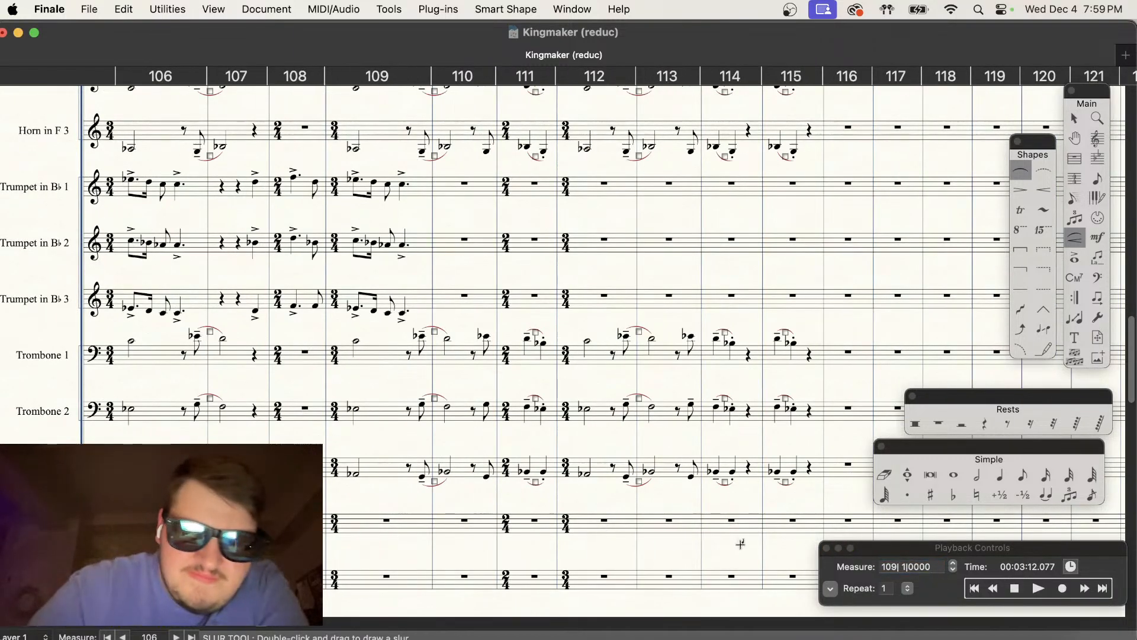
{"action": "scroll", "coordinate": [551, 517], "scroll_direction": "up", "scroll_amount": 3}
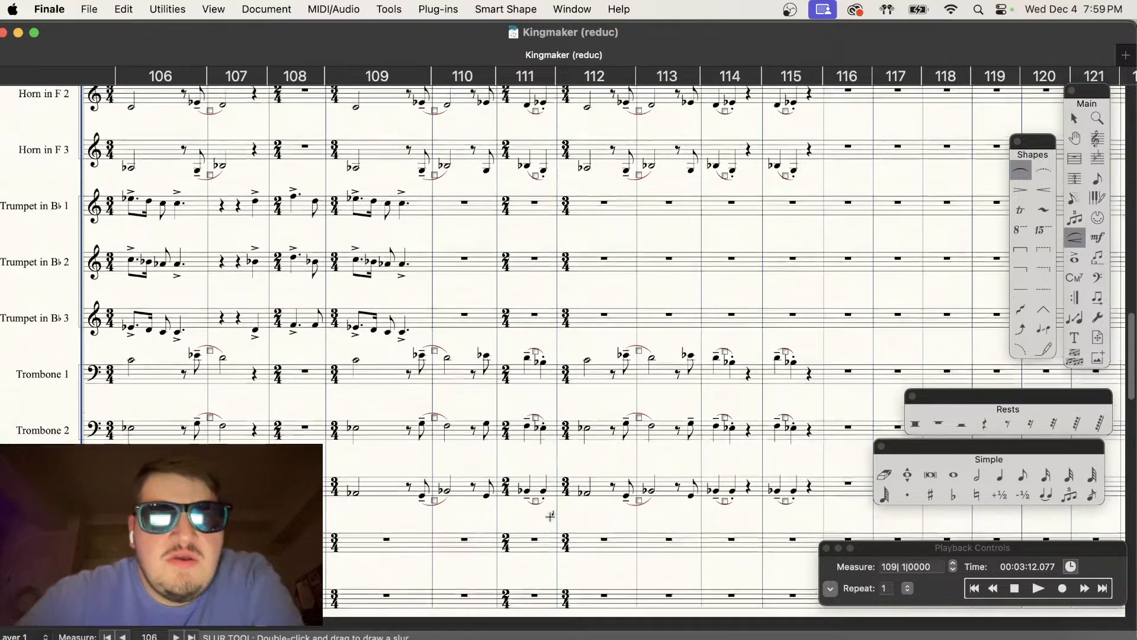
{"action": "scroll", "coordinate": [550, 515], "scroll_direction": "right", "scroll_amount": 5}
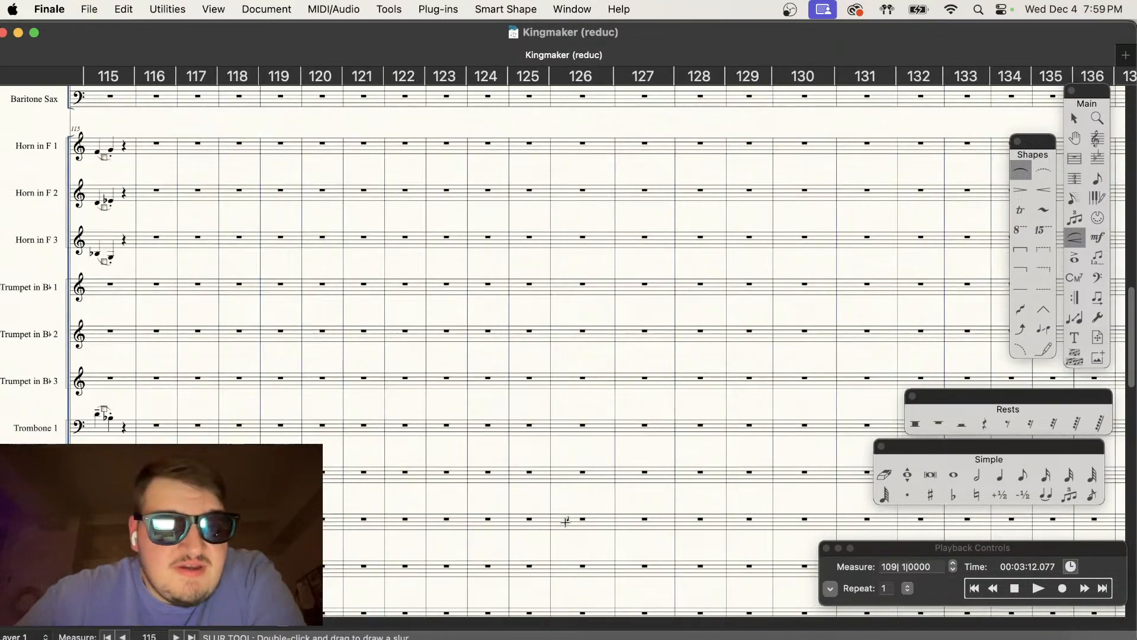
{"action": "scroll", "coordinate": [565, 521], "scroll_direction": "left", "scroll_amount": 4}
{"action": "left_click", "coordinate": [1074, 119]}
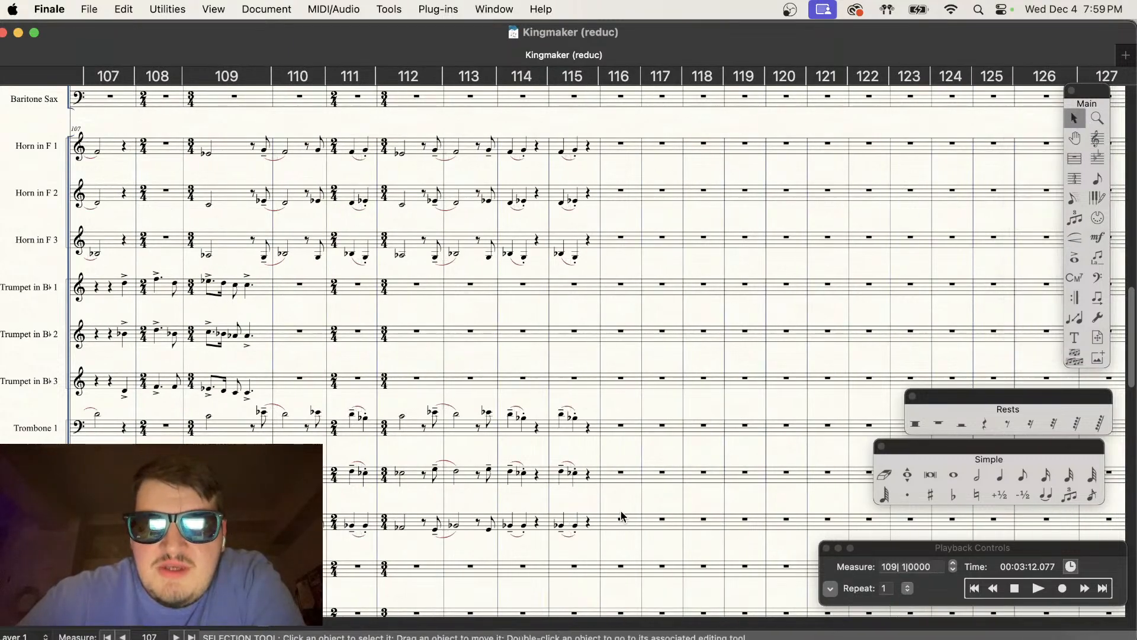
{"action": "scroll", "coordinate": [622, 514], "scroll_direction": "up", "scroll_amount": 5}
{"action": "scroll", "coordinate": [603, 459], "scroll_direction": "left", "scroll_amount": 2}
{"action": "scroll", "coordinate": [603, 458], "scroll_direction": "down", "scroll_amount": 3}
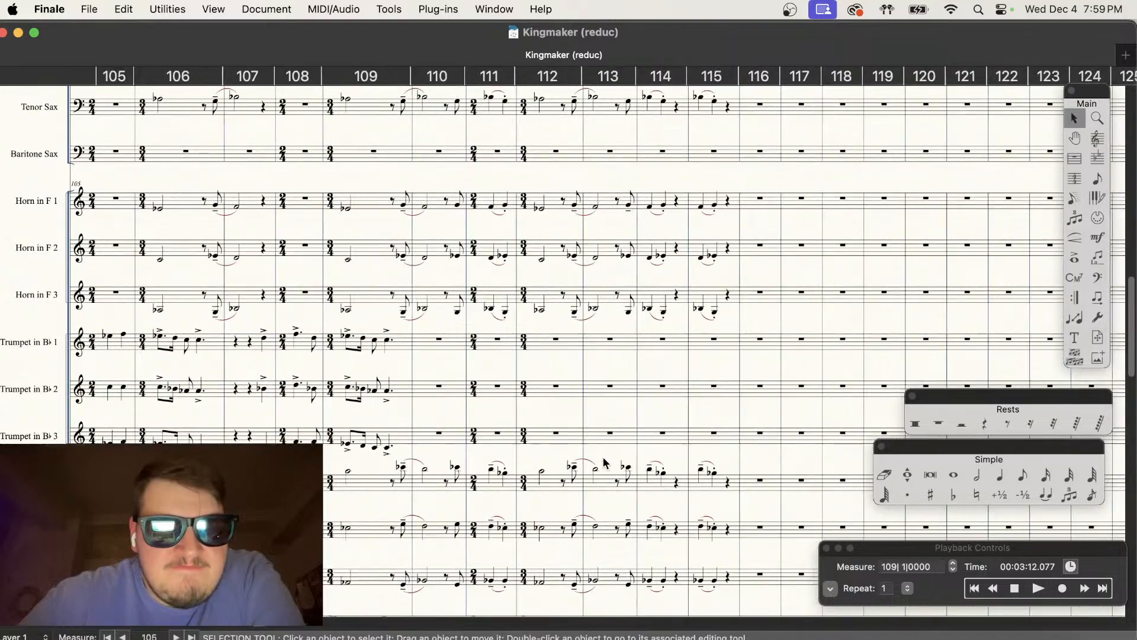
{"action": "left_click", "coordinate": [1039, 588]}
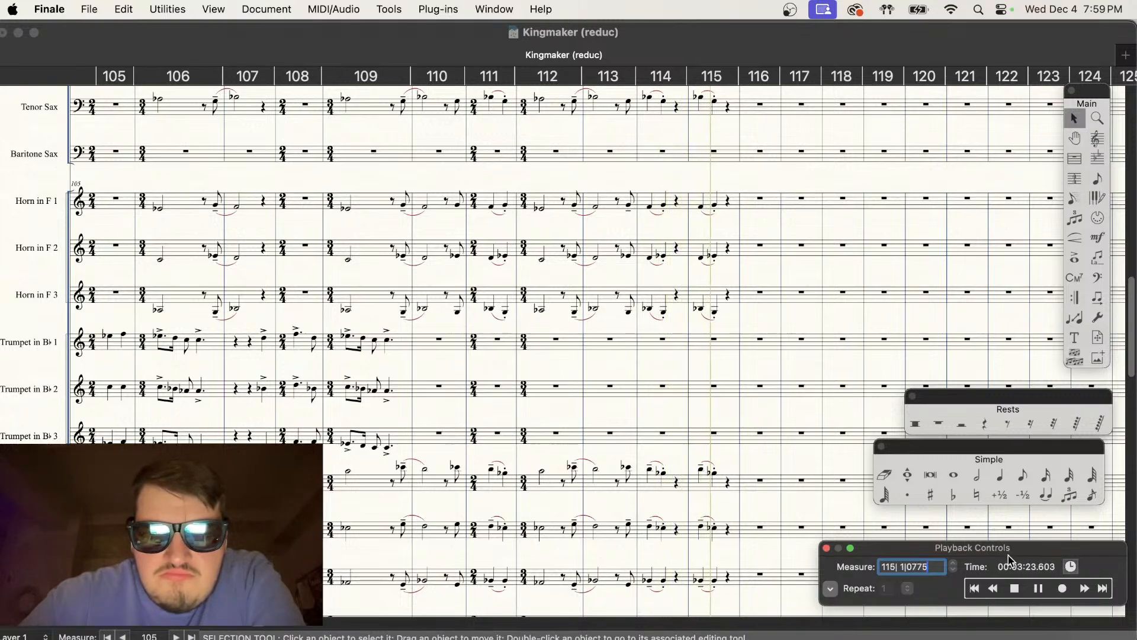
{"action": "left_click", "coordinate": [1015, 588]}
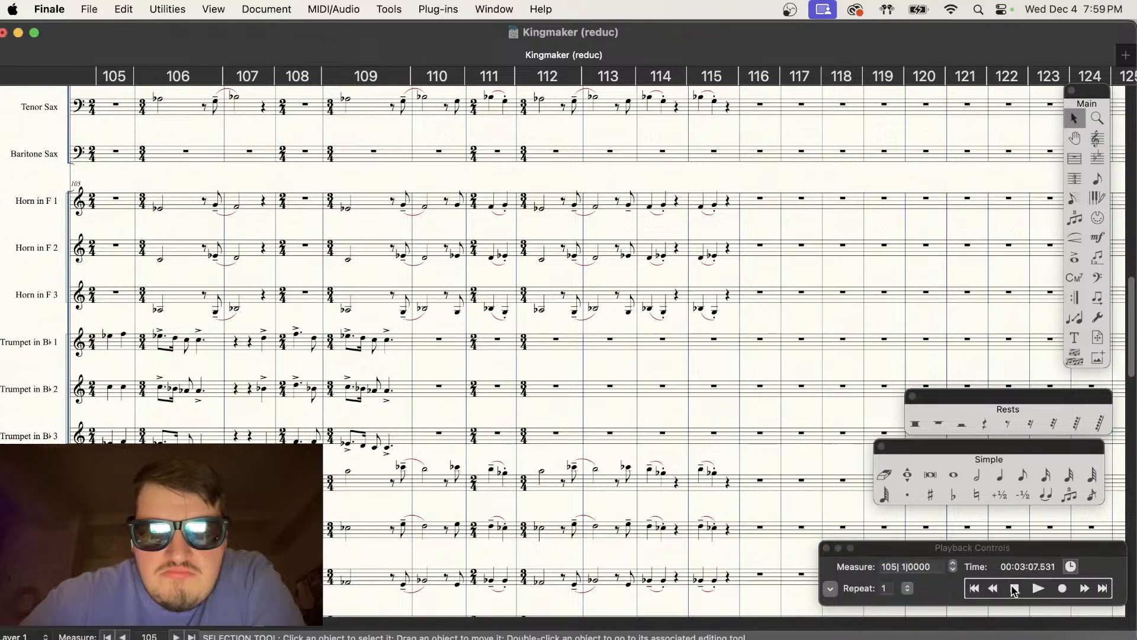
Step: Examine the woodwind, saxophone and brass staves from measure 101 through measure 115
{"action": "scroll", "coordinate": [829, 433], "scroll_direction": "left", "scroll_amount": 3}
{"action": "scroll", "coordinate": [829, 433], "scroll_direction": "down", "scroll_amount": 3}
{"action": "scroll", "coordinate": [829, 433], "scroll_direction": "left", "scroll_amount": 1}
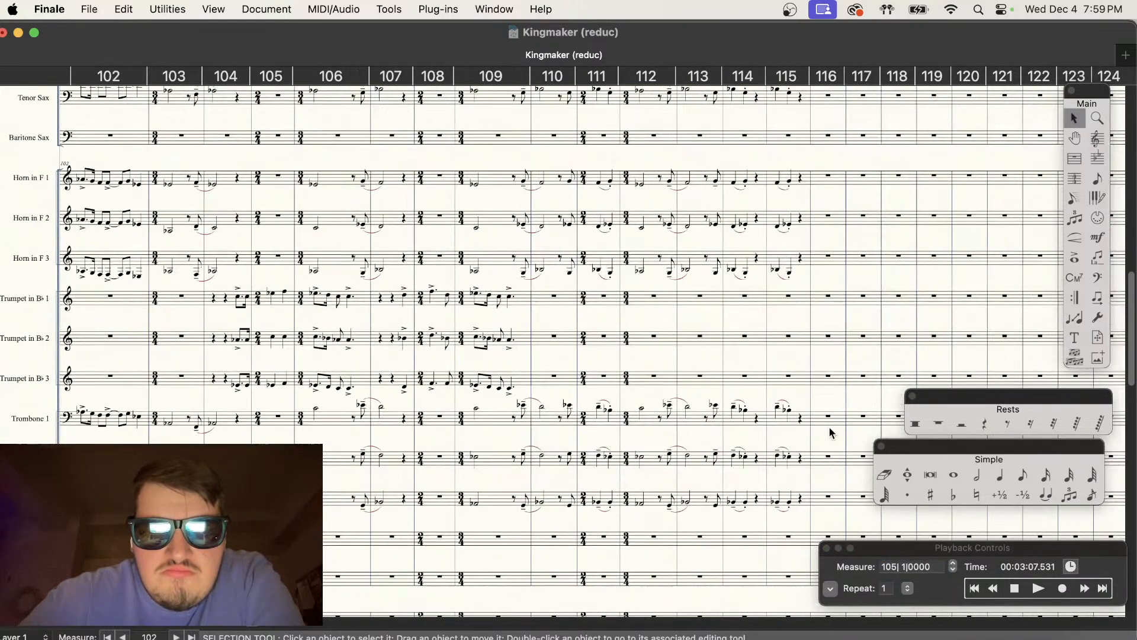
{"action": "scroll", "coordinate": [829, 436], "scroll_direction": "up", "scroll_amount": 3}
{"action": "scroll", "coordinate": [829, 437], "scroll_direction": "right", "scroll_amount": 3}
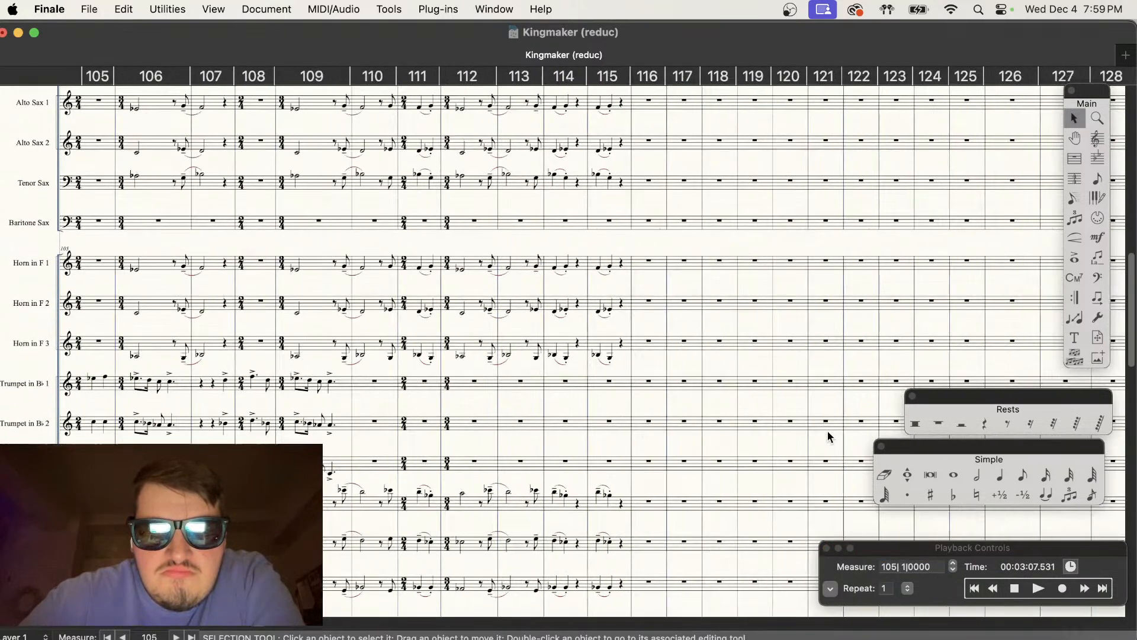
{"action": "scroll", "coordinate": [828, 436], "scroll_direction": "up", "scroll_amount": 8}
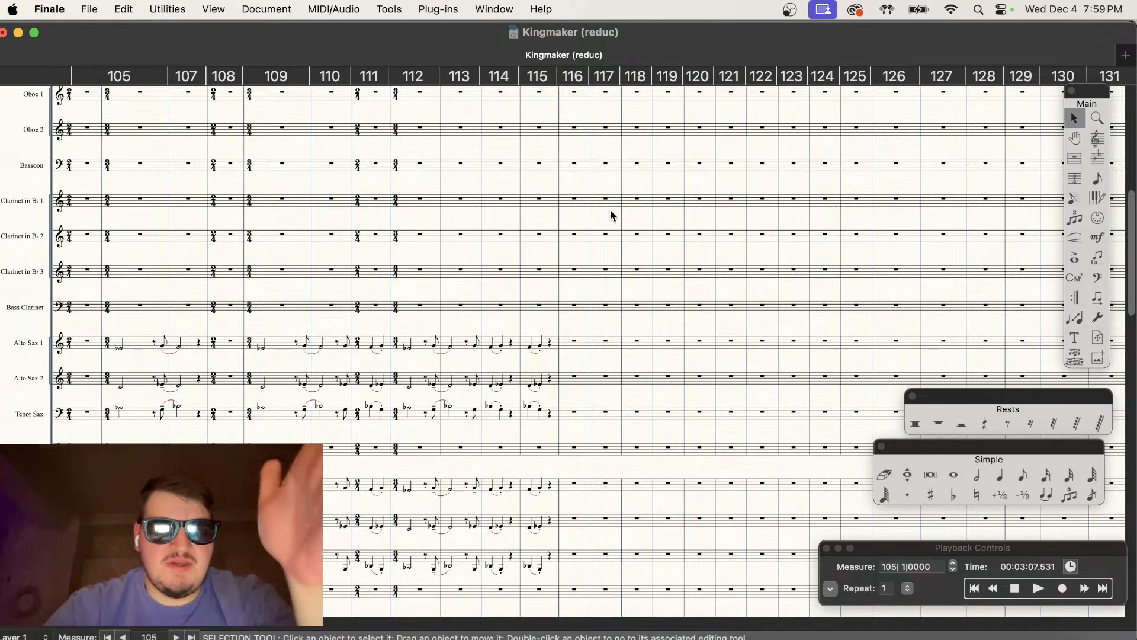
{"action": "scroll", "coordinate": [611, 227], "scroll_direction": "down", "scroll_amount": 1}
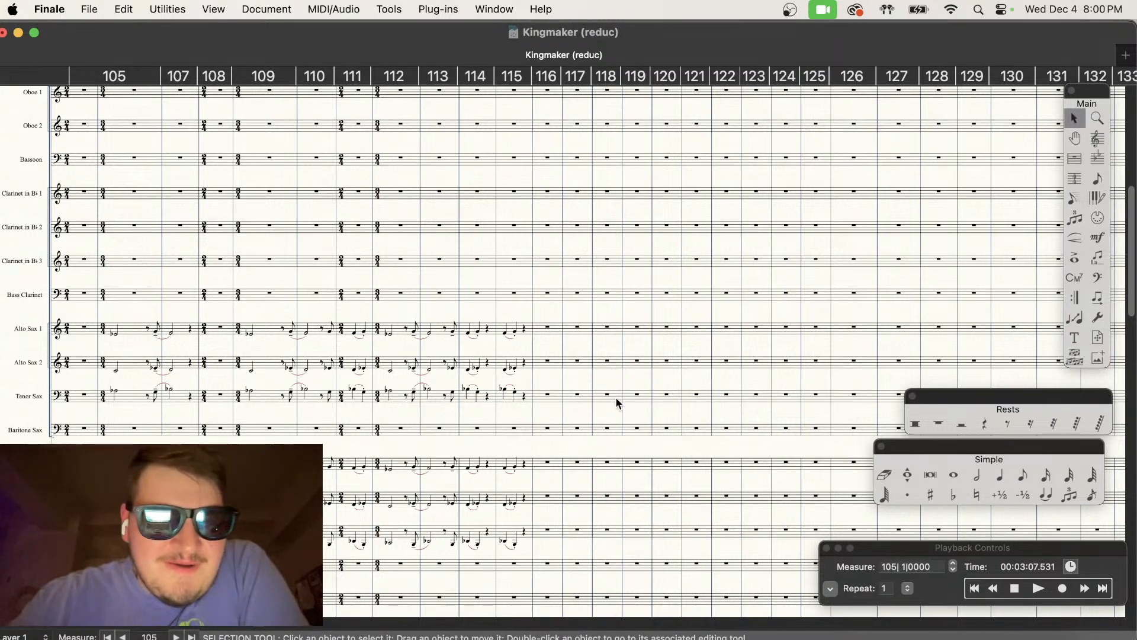
{"action": "scroll", "coordinate": [616, 403], "scroll_direction": "down", "scroll_amount": 10}
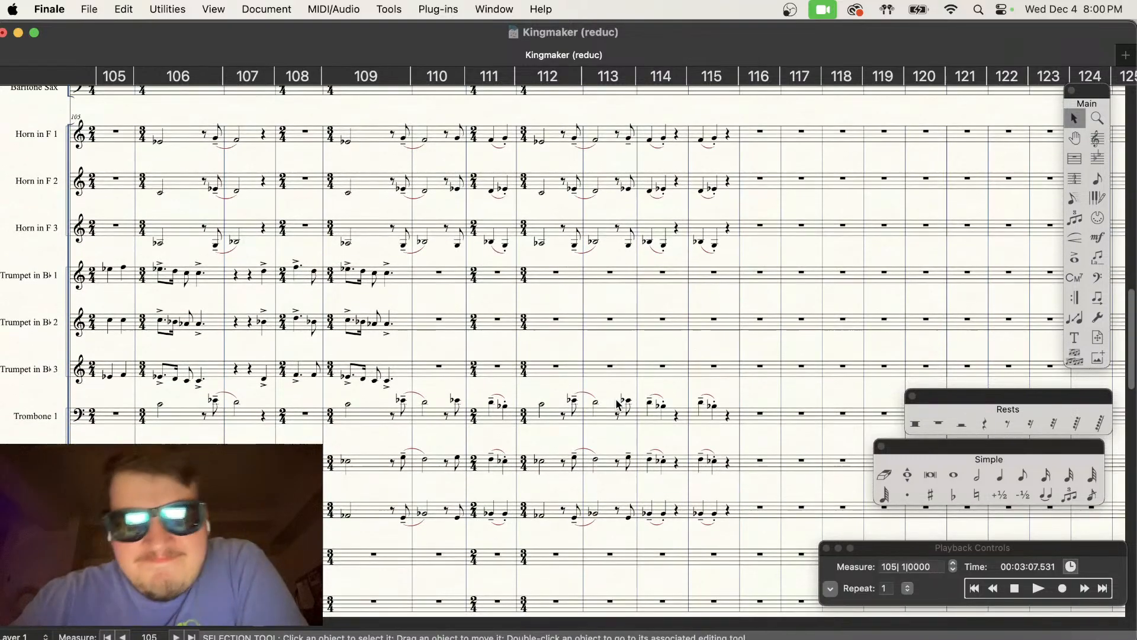
{"action": "scroll", "coordinate": [615, 403], "scroll_direction": "down", "scroll_amount": 5}
{"action": "scroll", "coordinate": [617, 440], "scroll_direction": "left", "scroll_amount": 4}
{"action": "scroll", "coordinate": [617, 439], "scroll_direction": "up", "scroll_amount": 2}
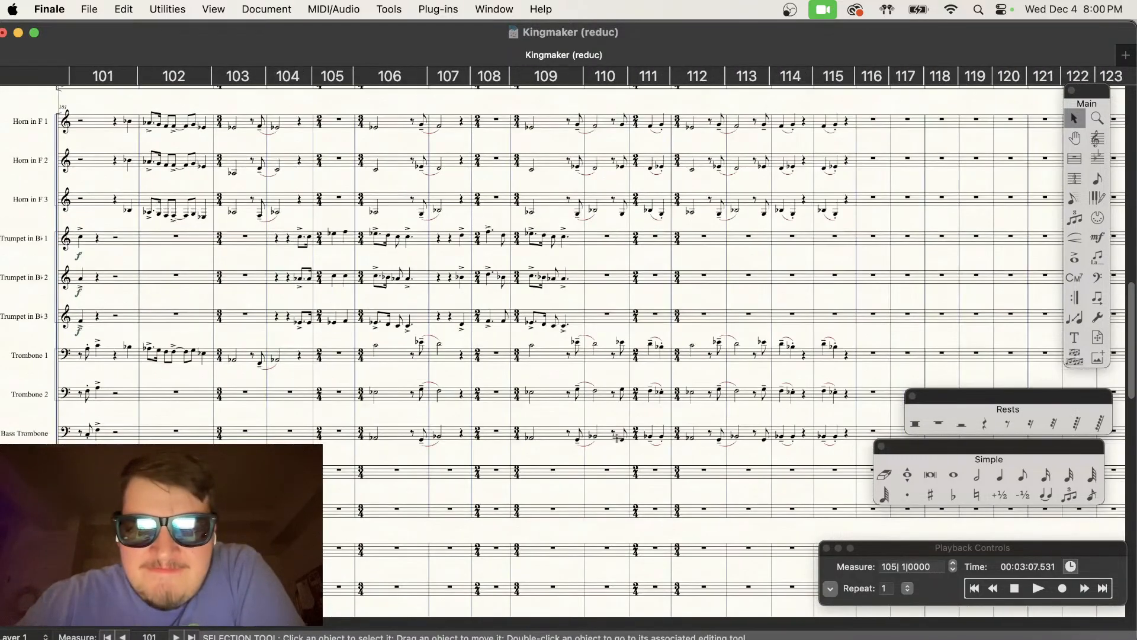
{"action": "scroll", "coordinate": [617, 438], "scroll_direction": "up", "scroll_amount": 3}
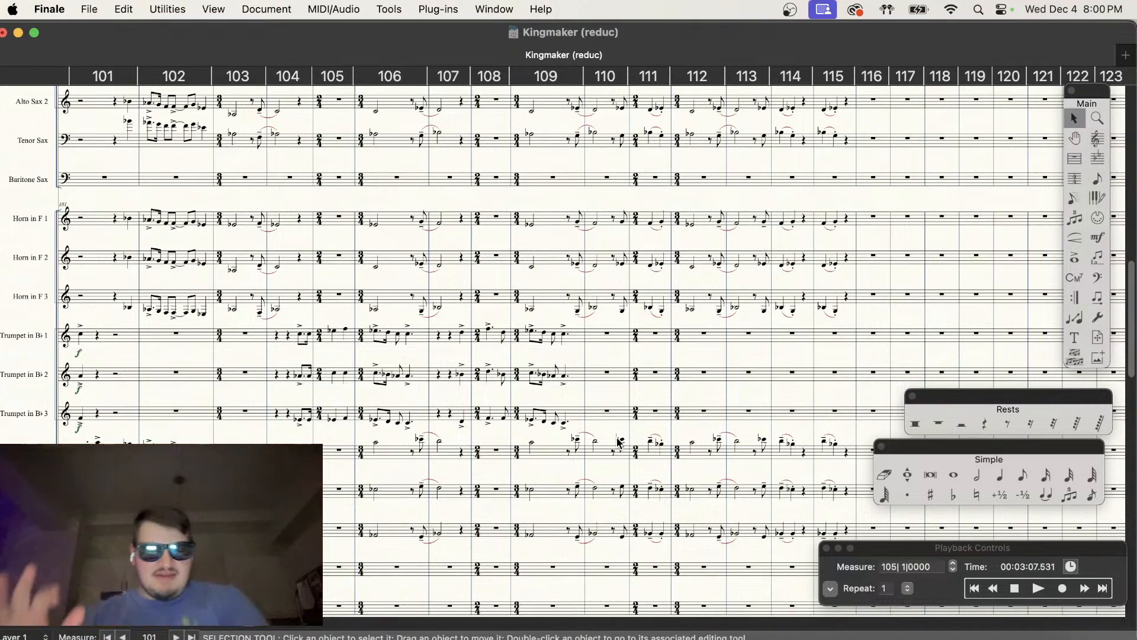
Step: Save the score and review the saxophone and horn parts from measure 105 through measure 115
{"action": "key", "text": "super+s"}
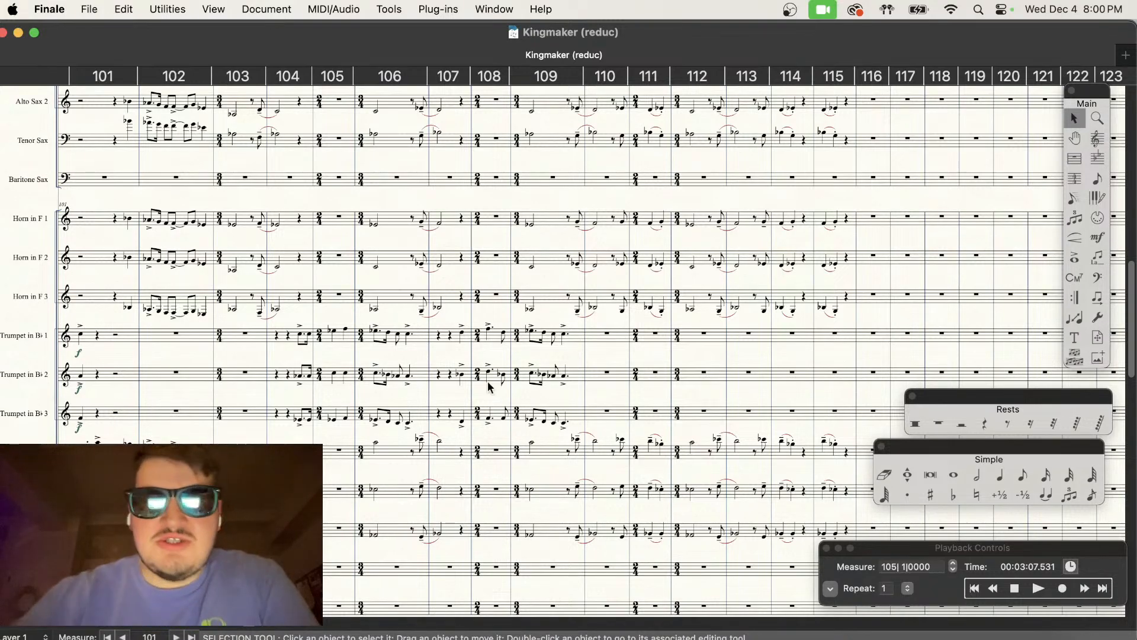
{"action": "scroll", "coordinate": [706, 378], "scroll_direction": "up", "scroll_amount": 3}
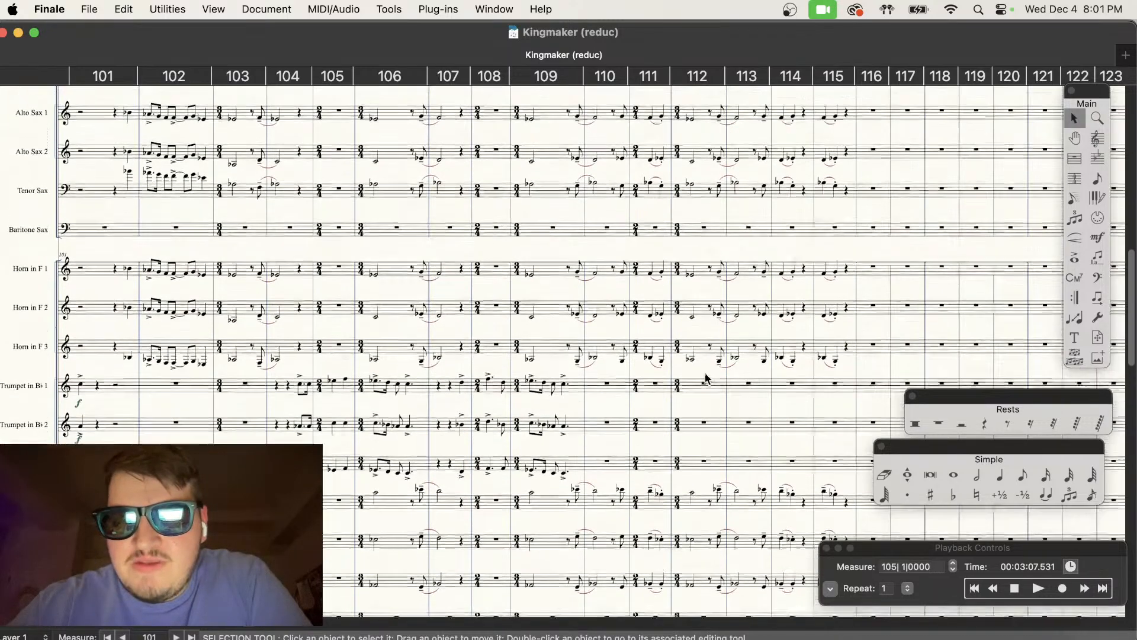
{"action": "scroll", "coordinate": [705, 384], "scroll_direction": "up", "scroll_amount": 4}
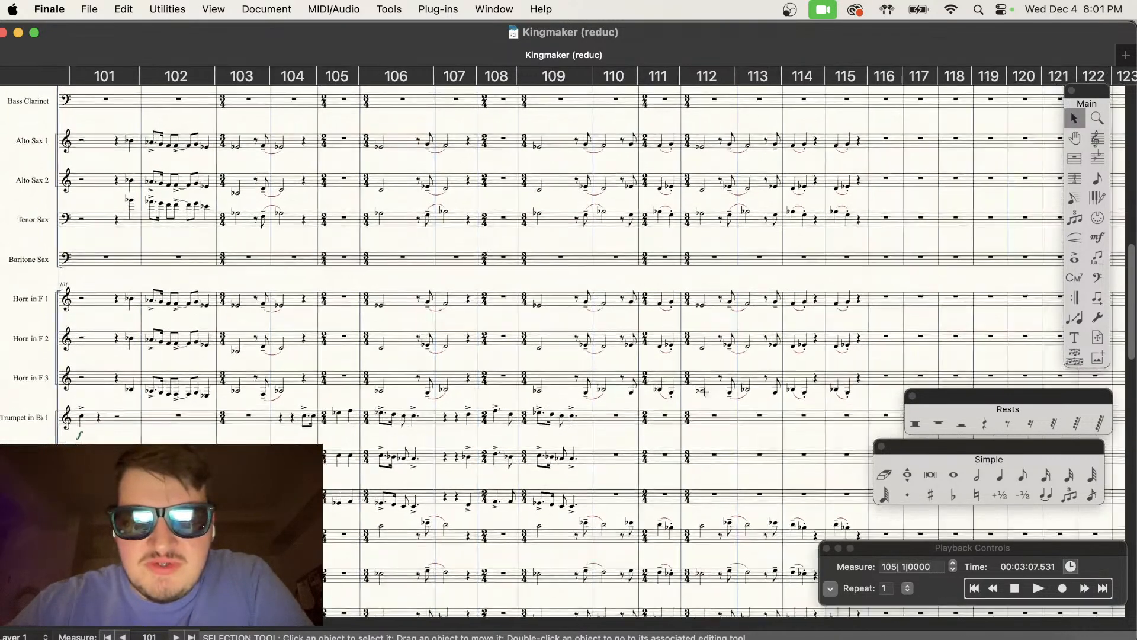
{"action": "scroll", "coordinate": [702, 380], "scroll_direction": "down", "scroll_amount": 5}
{"action": "scroll", "coordinate": [701, 380], "scroll_direction": "right", "scroll_amount": 5}
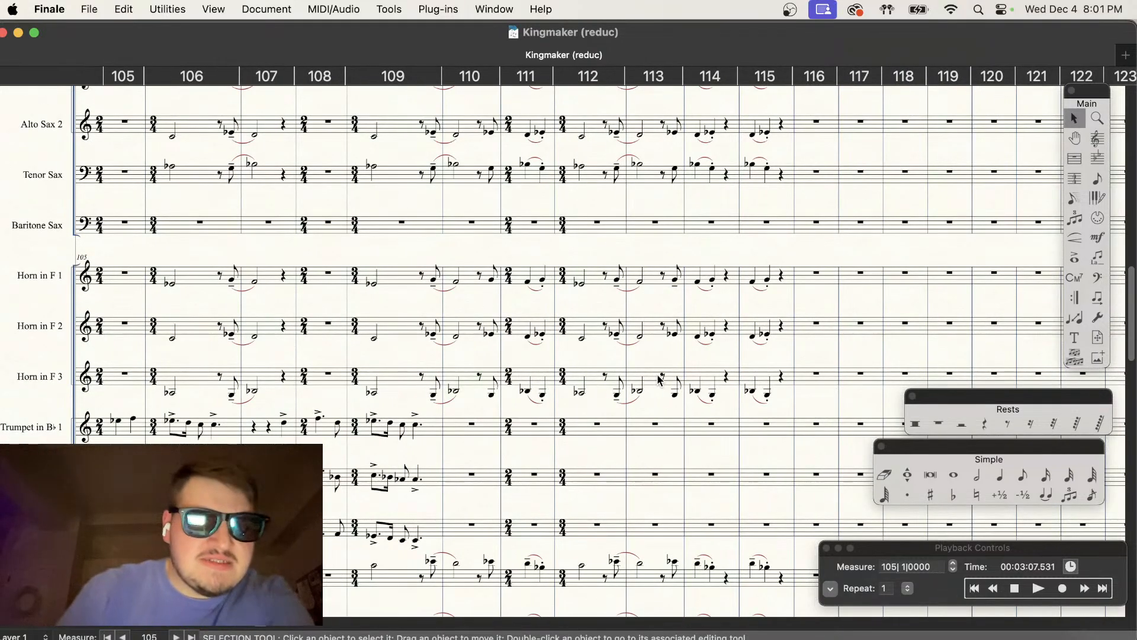
{"action": "scroll", "coordinate": [659, 379], "scroll_direction": "right", "scroll_amount": 5}
{"action": "scroll", "coordinate": [657, 384], "scroll_direction": "left", "scroll_amount": 5}
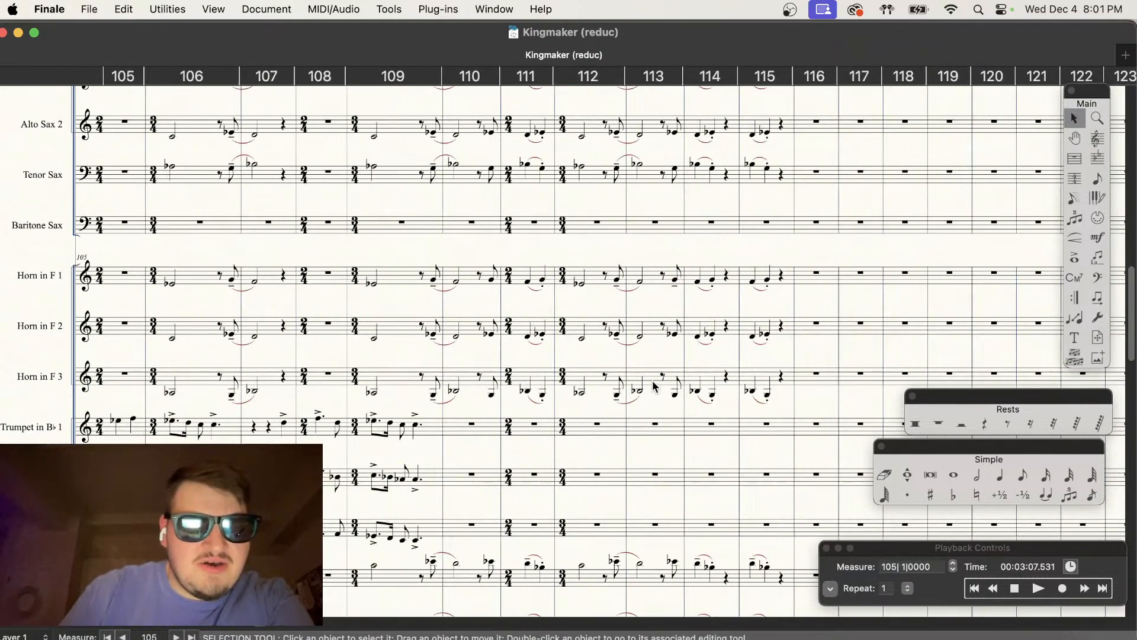